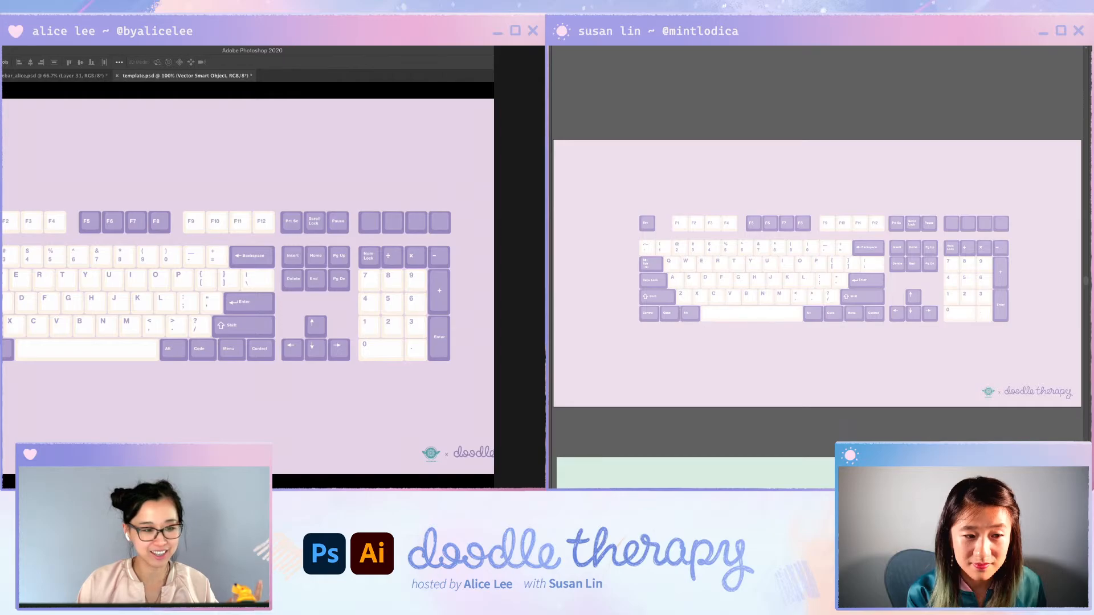
- Switch to the "all about keyboards!" reference document and look over its four custom keyboard photos
key(ctrl+Tab)
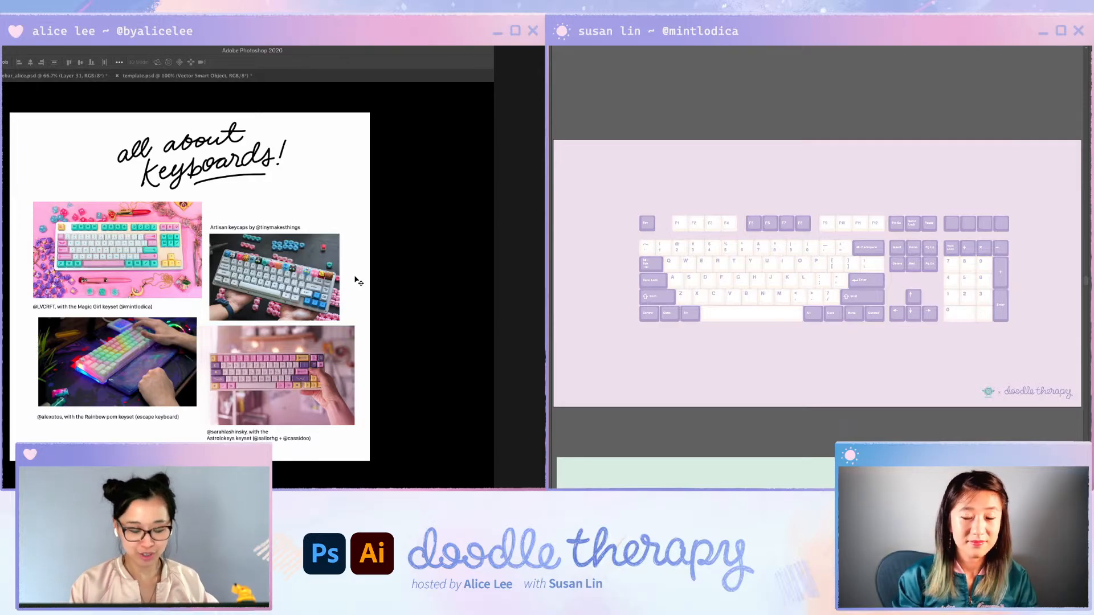
key(super+equal)
drag(405, 330, 462, 289)
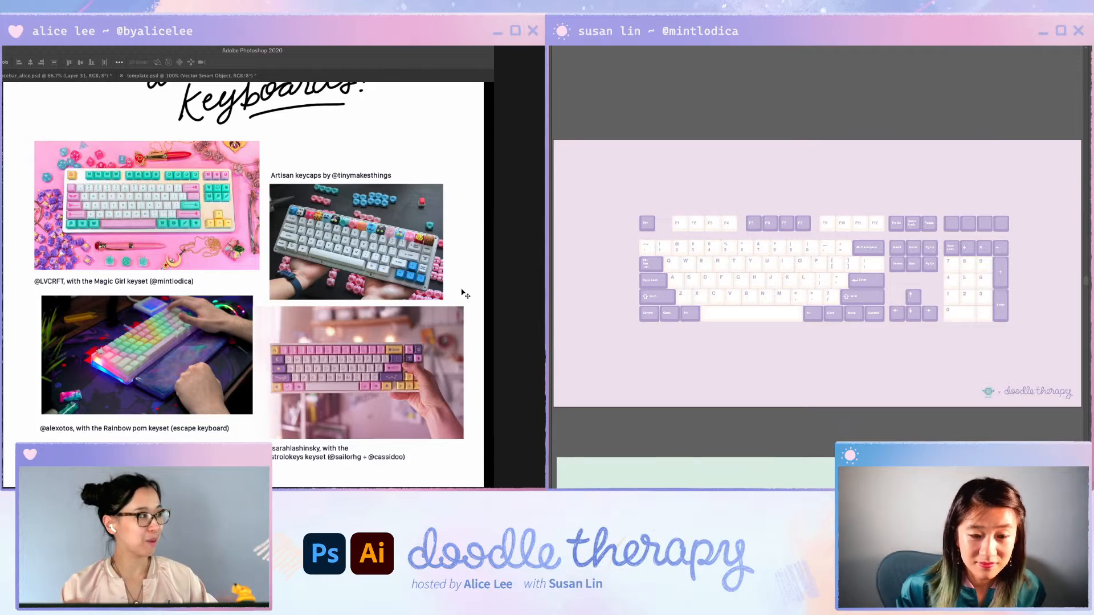
scroll(490, 385, left, 1)
scroll(491, 385, down, 1)
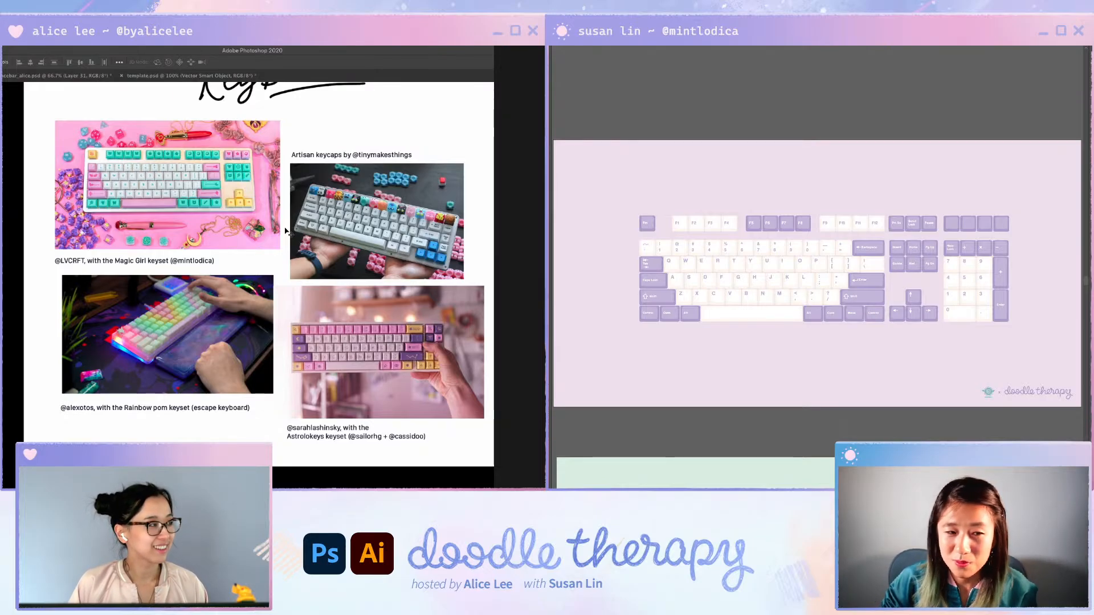
drag(468, 360, 457, 384)
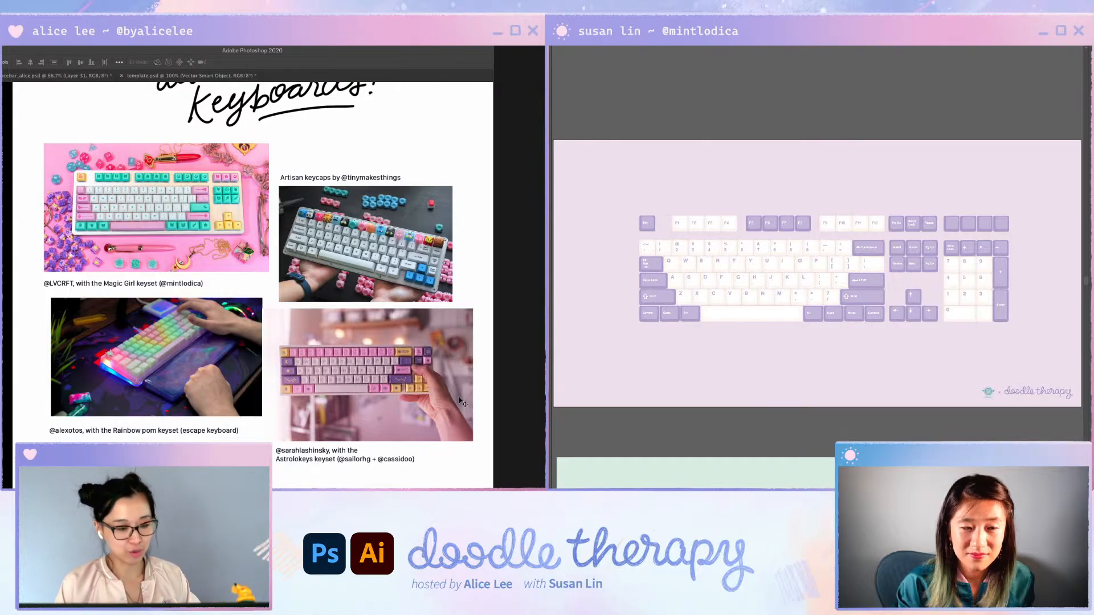
- Examine the Magic Girl keyset photo up close, including its icon keycaps, and the artisan keycaps photo beside it
key(super+plus)
key(super+plus)
drag(268, 266, 342, 390)
drag(342, 222, 388, 341)
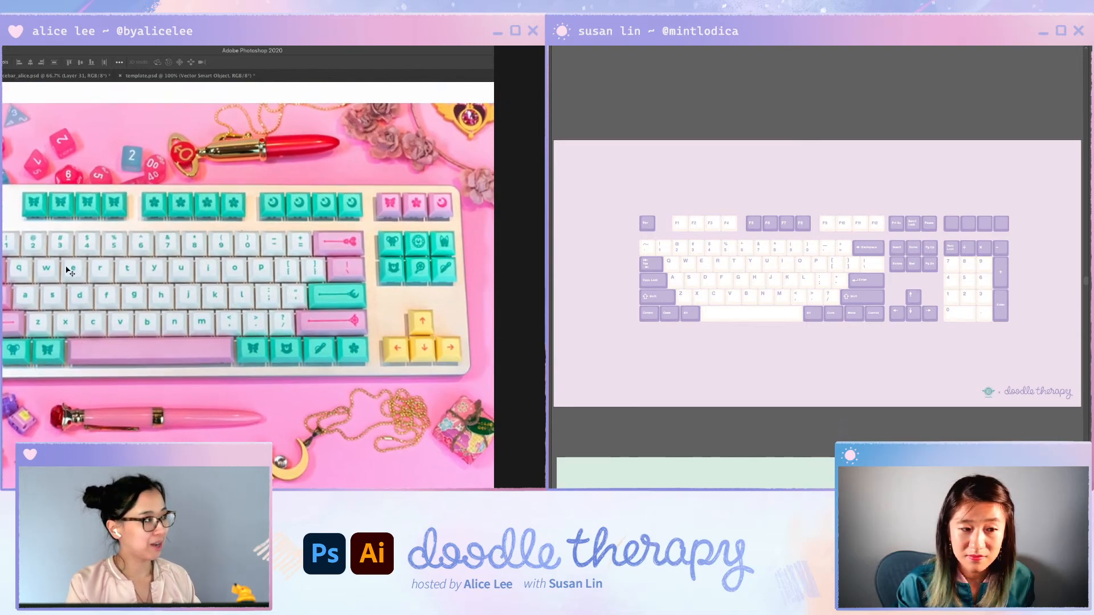
drag(182, 401, 223, 389)
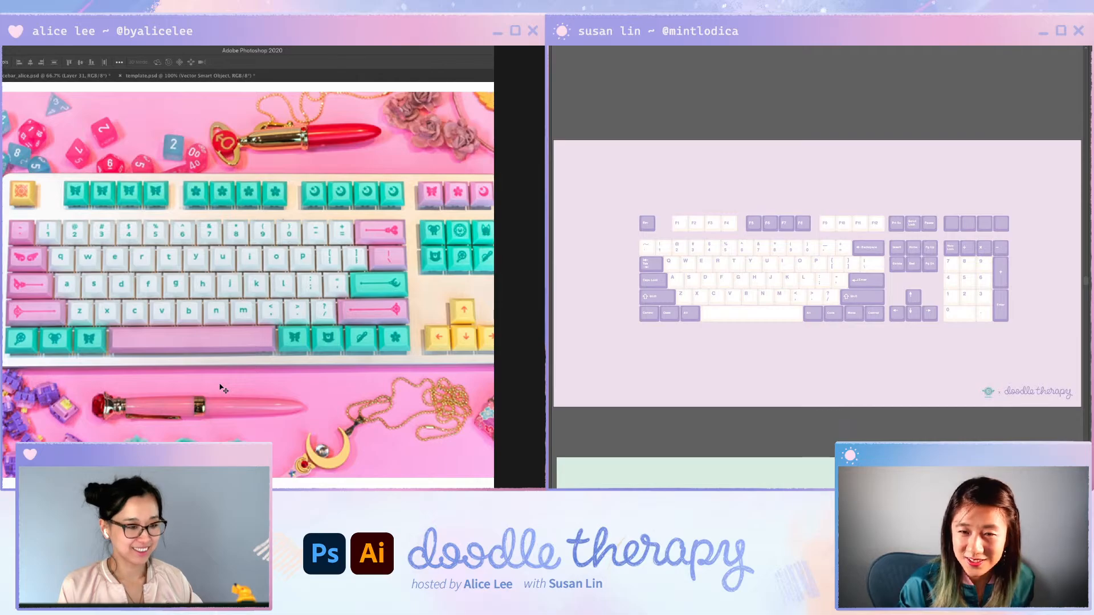
key(super+minus)
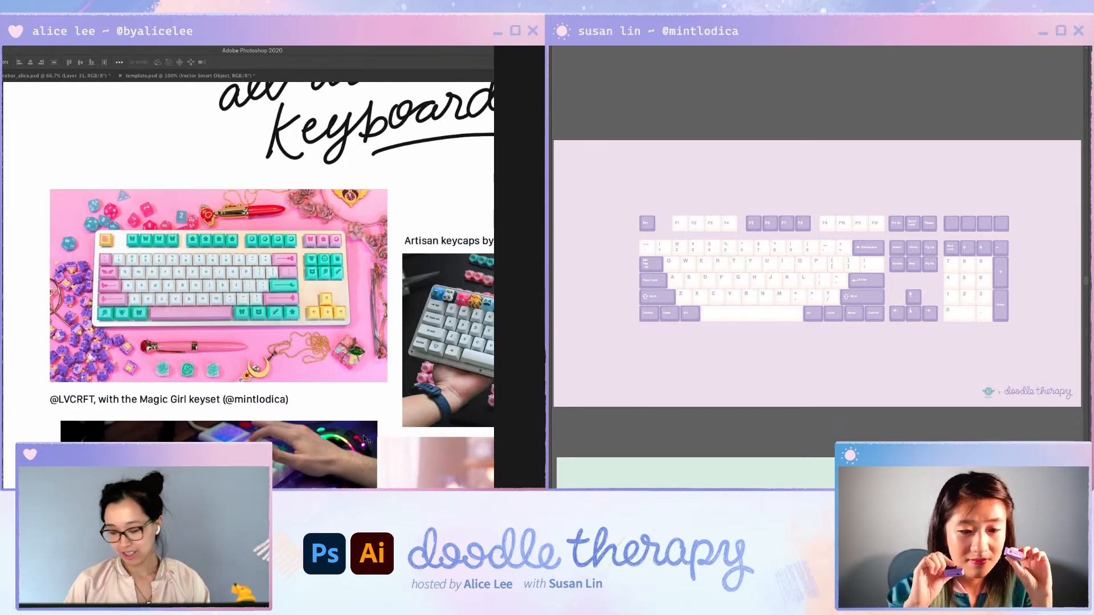
scroll(304, 306, up, 5)
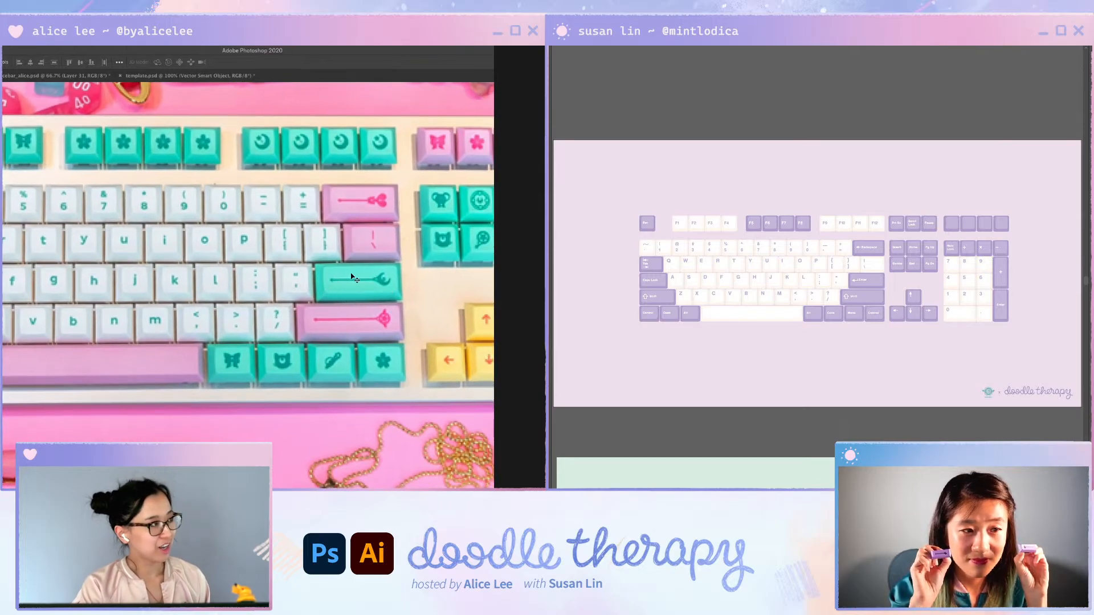
scroll(335, 381, down, 3)
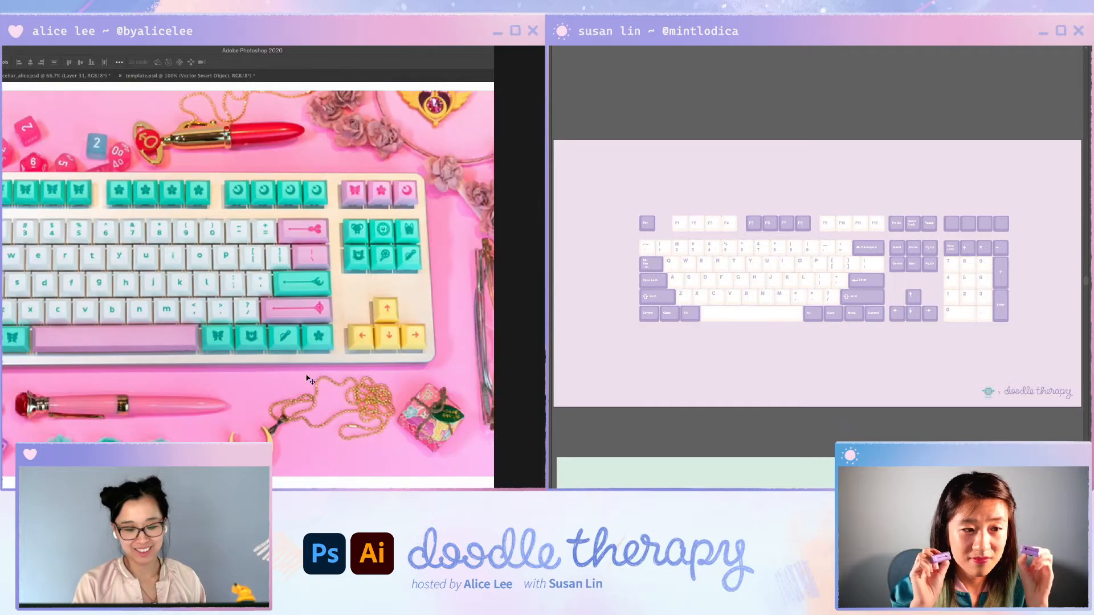
scroll(342, 376, down, 2)
scroll(297, 370, up, 2)
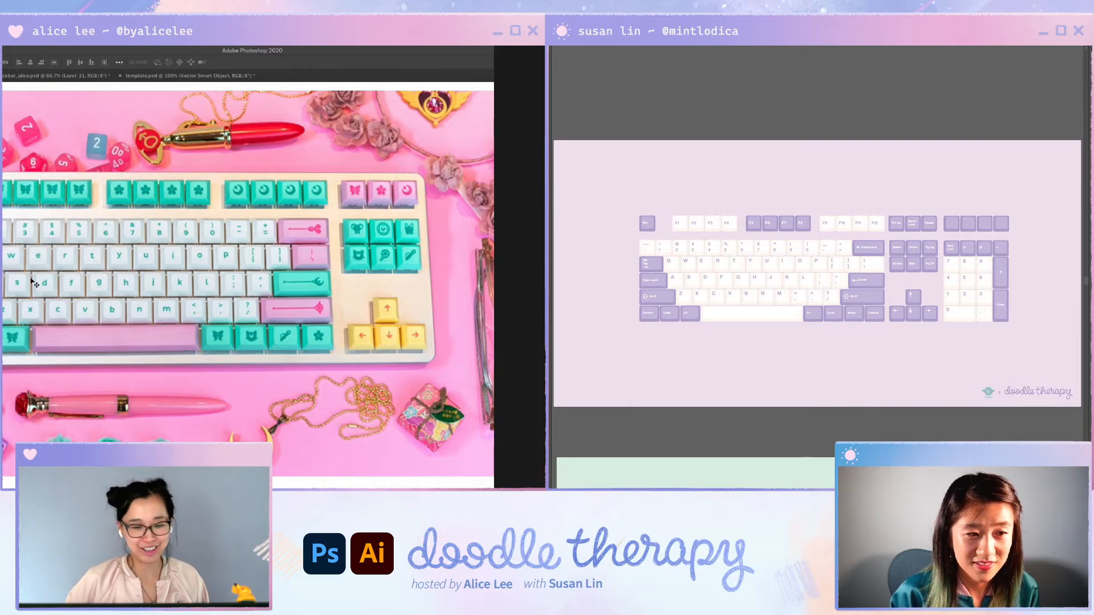
key(super+minus)
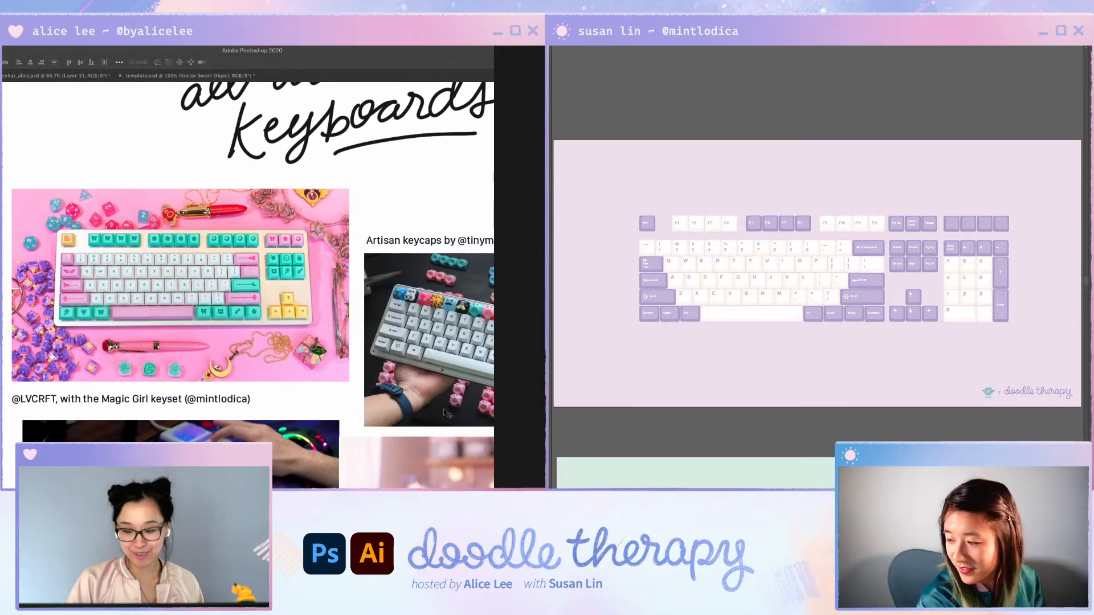
scroll(447, 414, right, 3)
scroll(467, 383, right, 3)
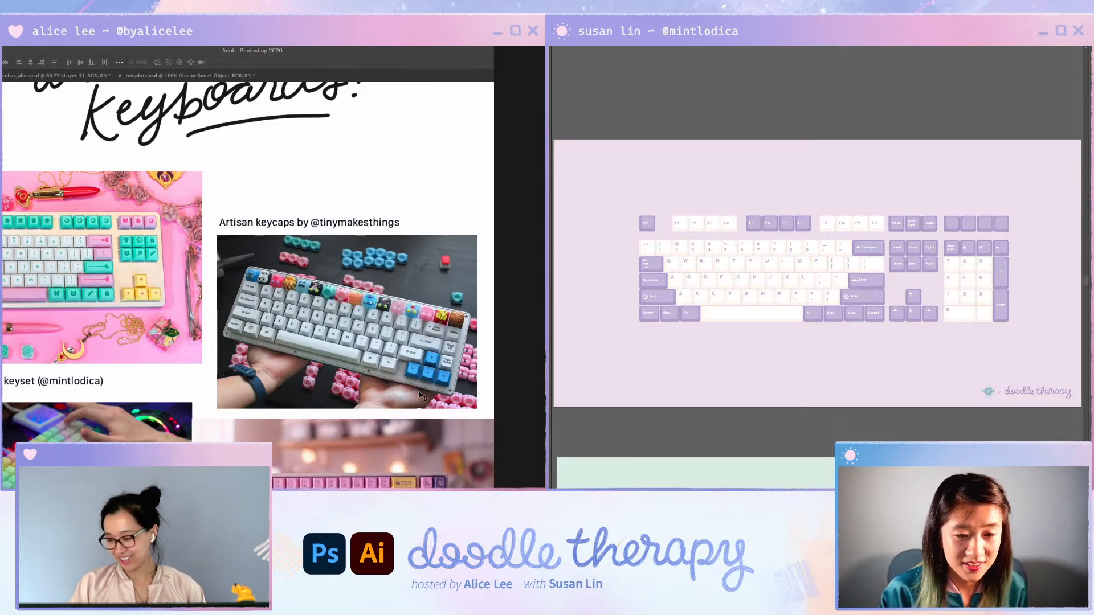
- In template.psd, try removing the alphanumeric and modifier legends from the keyboard's keycaps
click(171, 75)
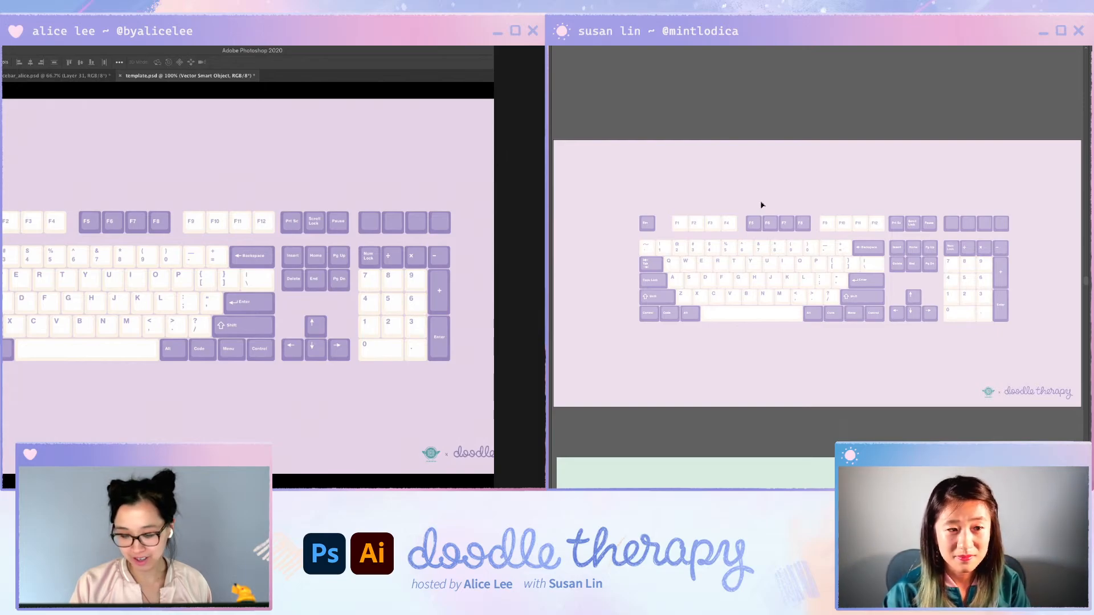
key(Delete)
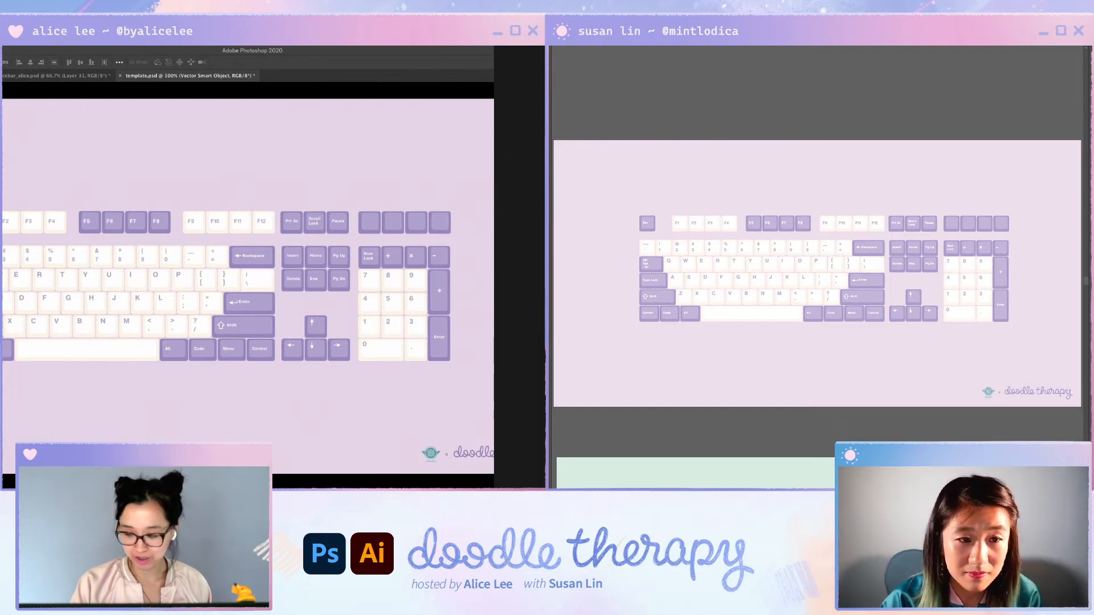
key(ctrl+z)
key(Delete)
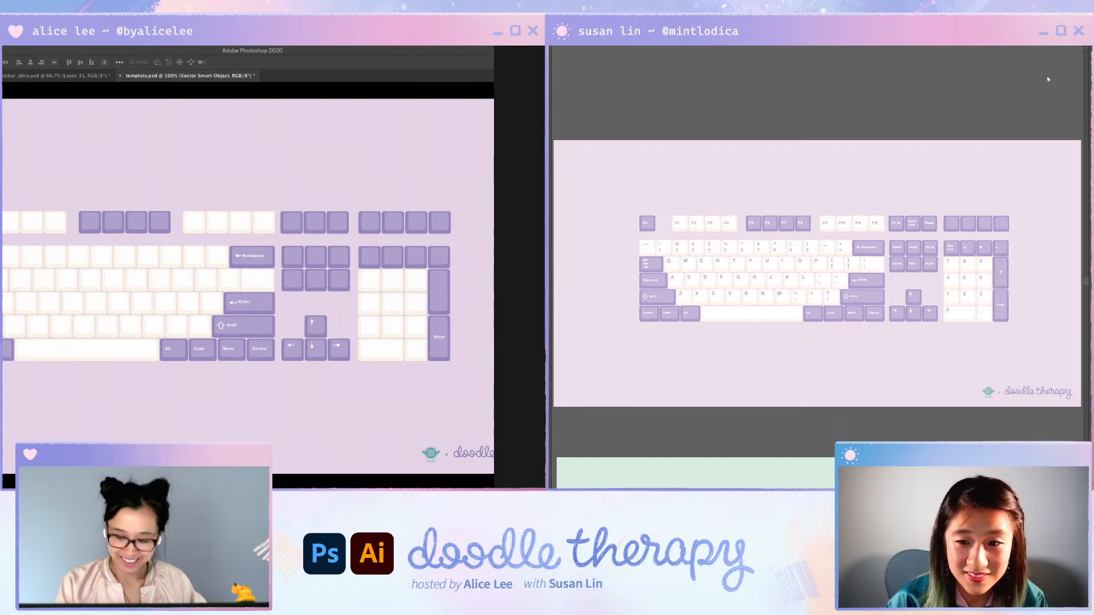
key(f)
key(Delete)
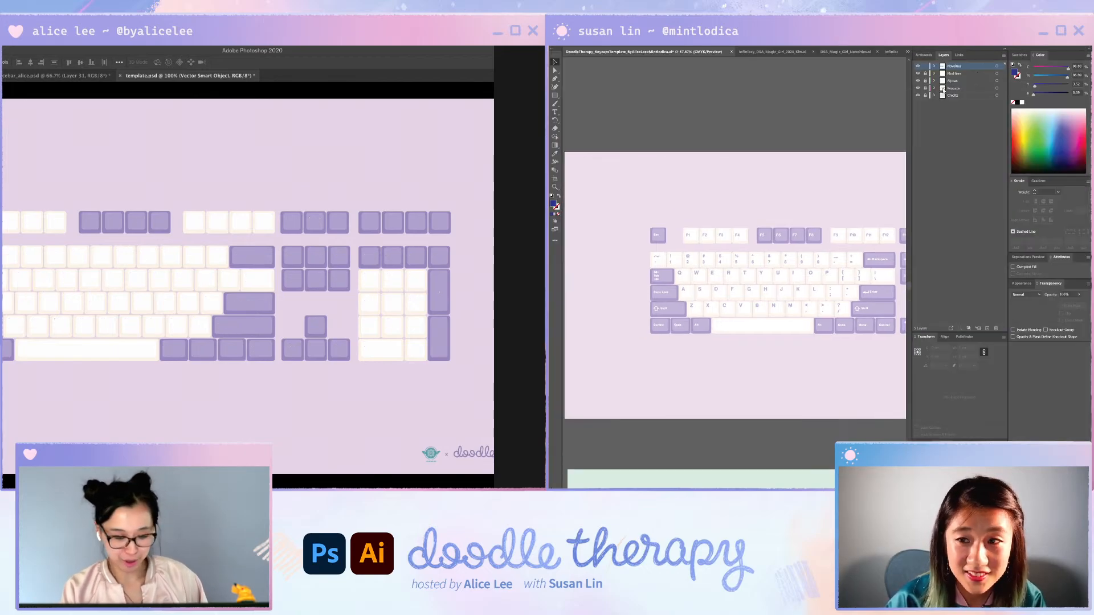
key(ctrl+z)
- In the Illustrator keycap template, check the contents of the modifier, alpha, base and credits layers by toggling their visibility
click(917, 73)
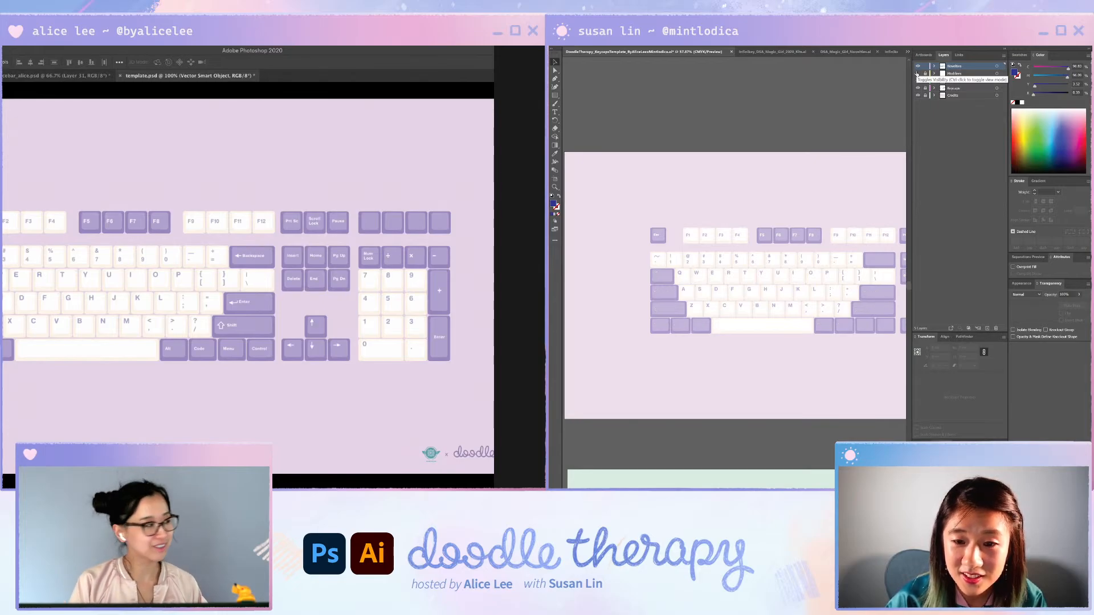
click(917, 74)
click(917, 82)
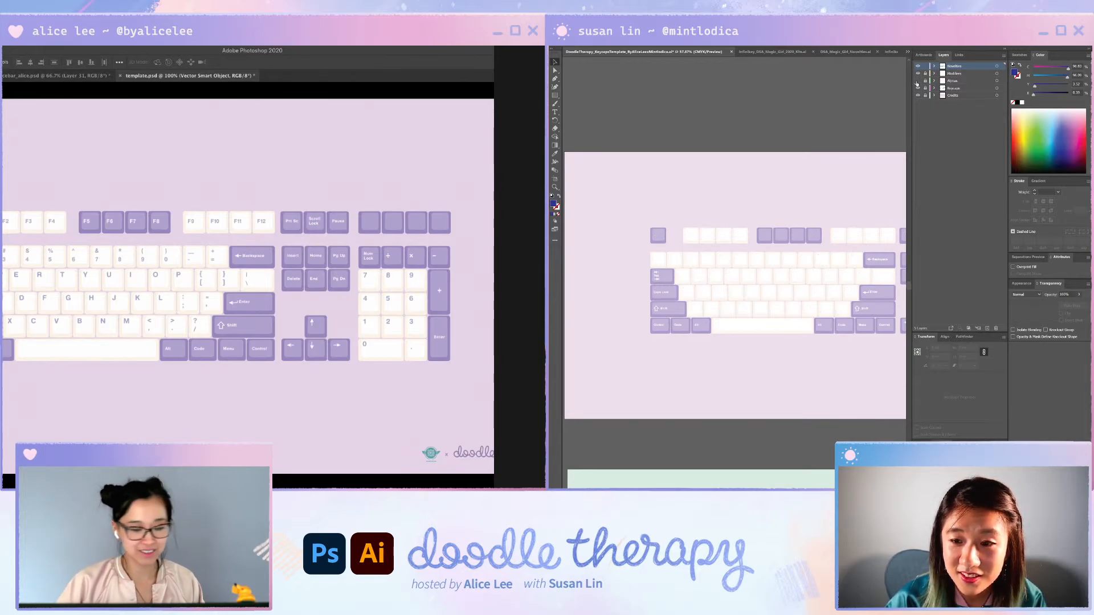
click(917, 88)
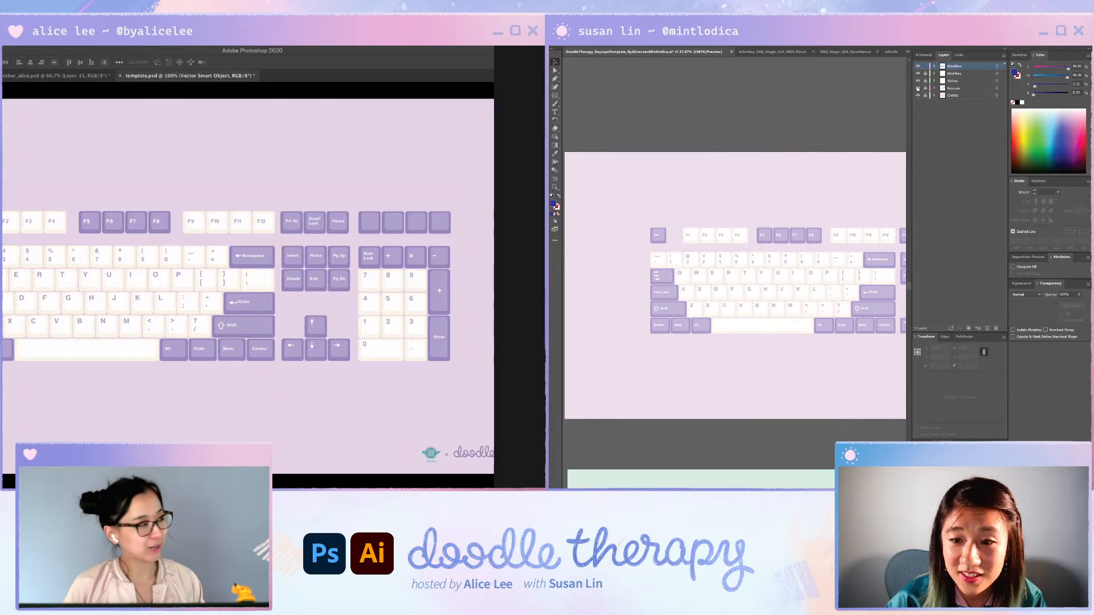
click(917, 88)
click(918, 95)
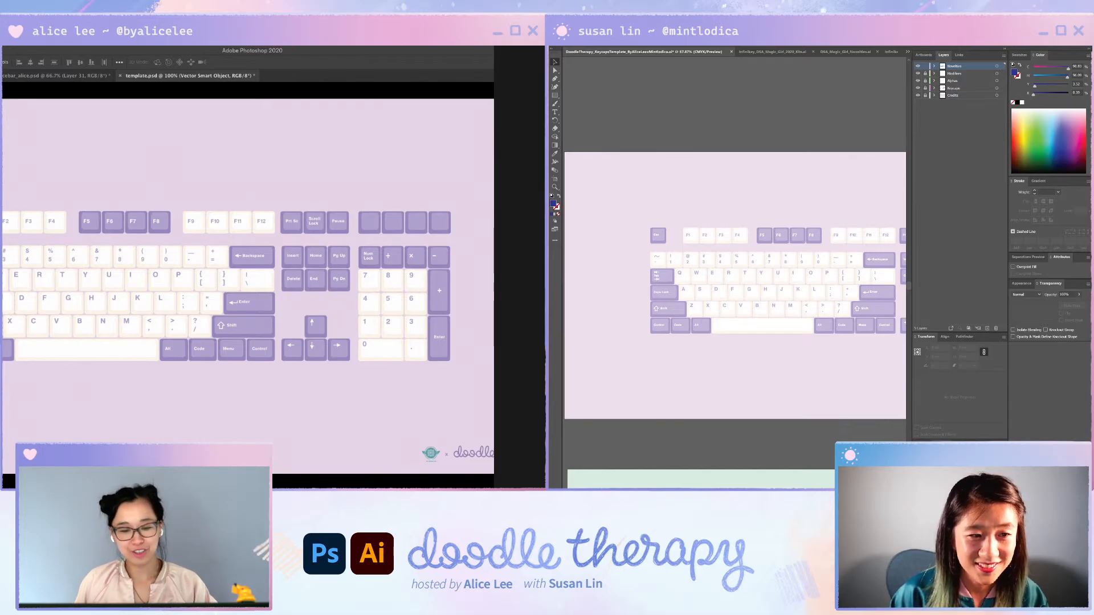
- Open the spacebar design document in Photoshop, and examine the icons and colored keycap samples on the green artboard in Illustrator
click(65, 78)
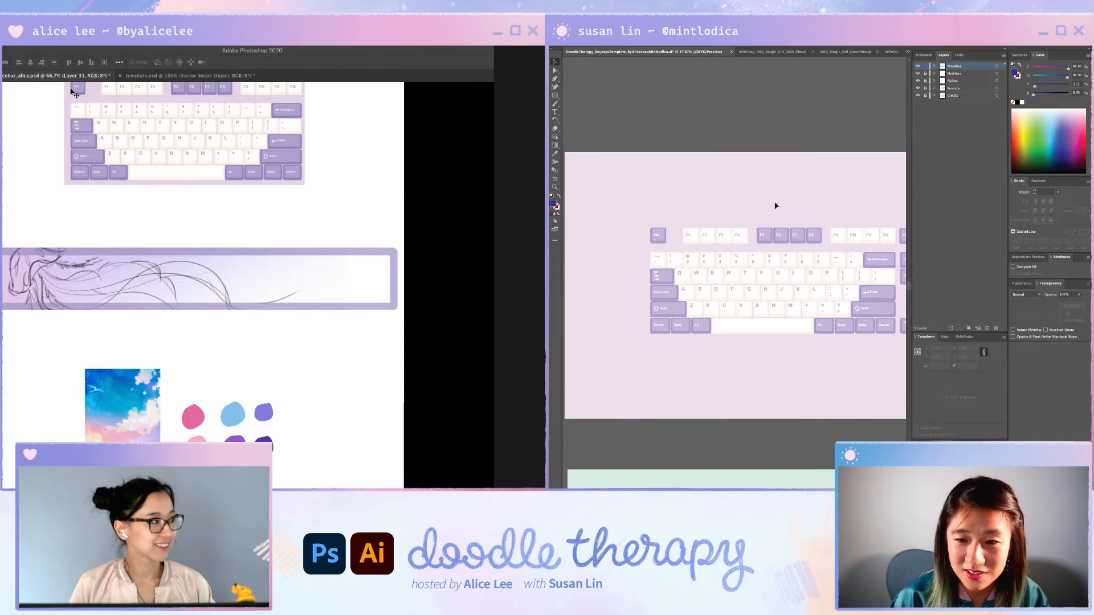
scroll(775, 206, down, 5)
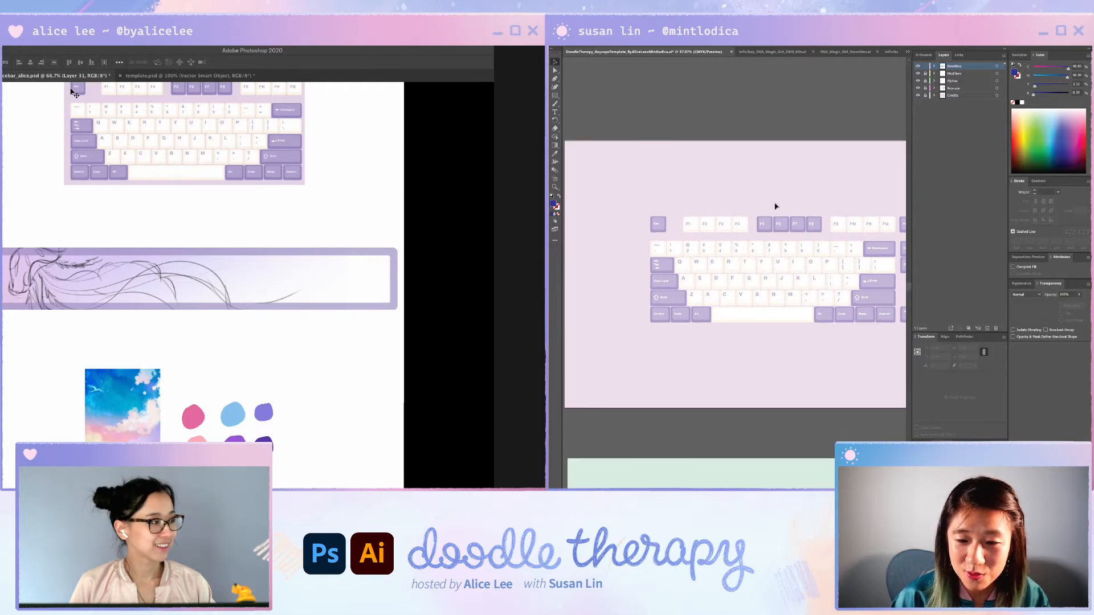
scroll(788, 299, down, 3)
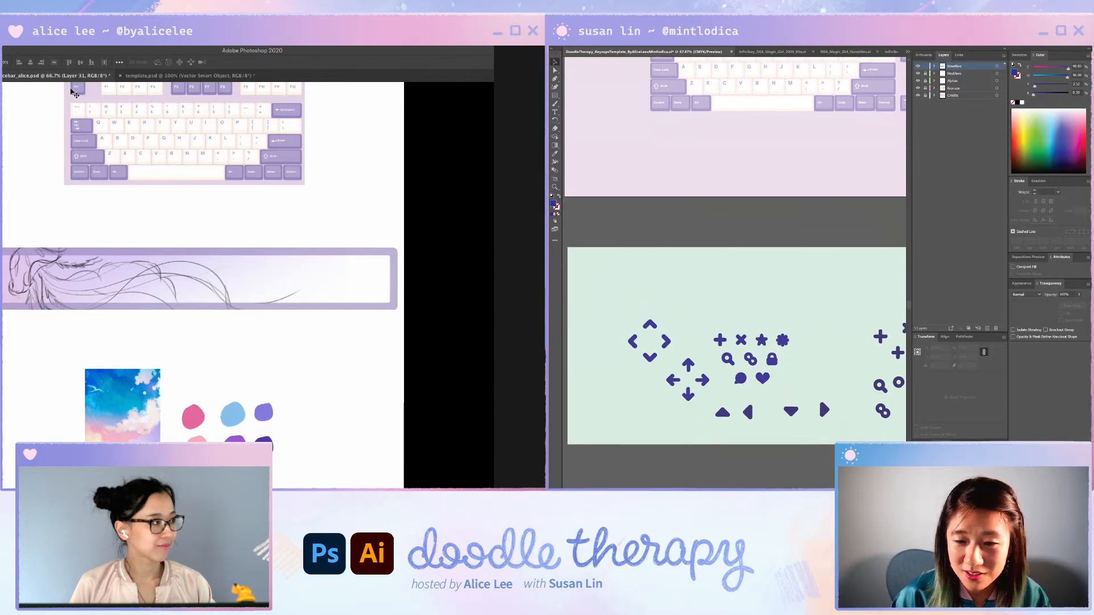
scroll(818, 396, right, 10)
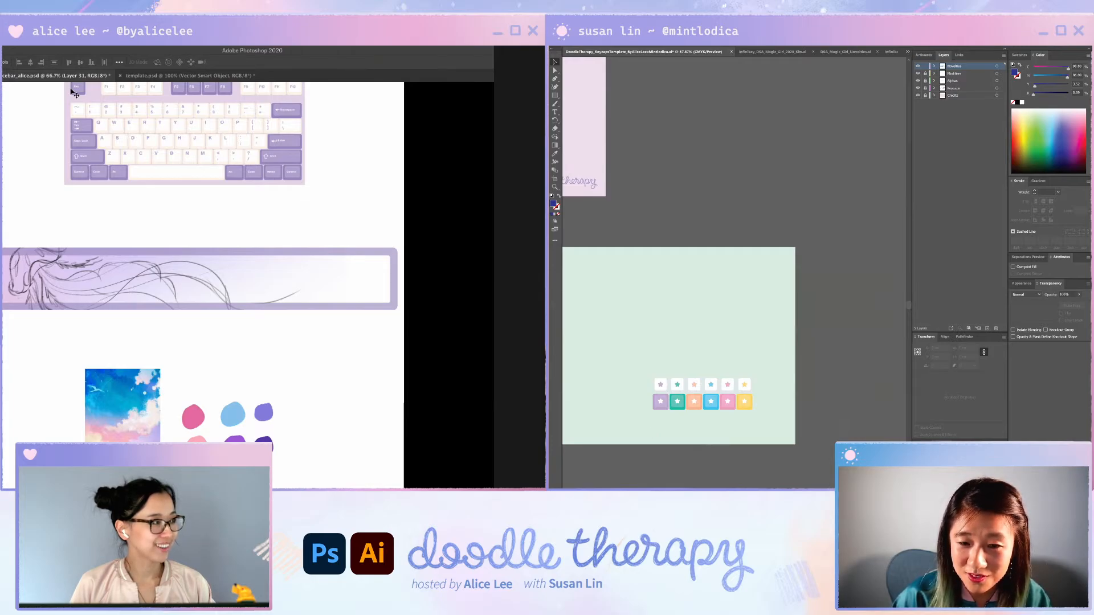
scroll(734, 250, left, 10)
scroll(639, 395, left, 10)
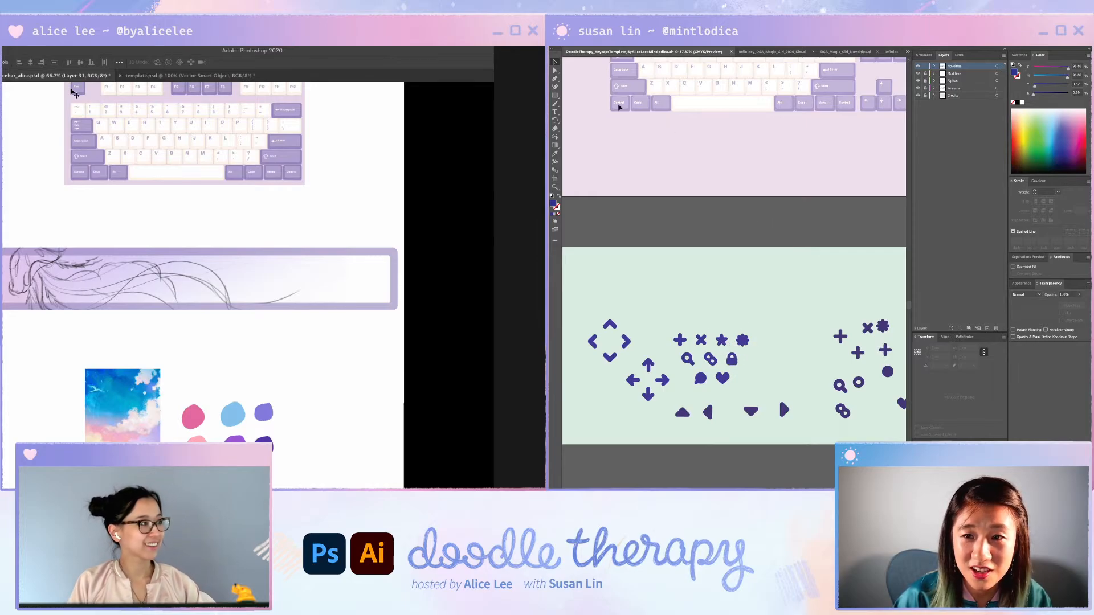
- Return to the Illustrator keyboard above the icon artboard and hide its modifier legends
scroll(866, 131, up, 2)
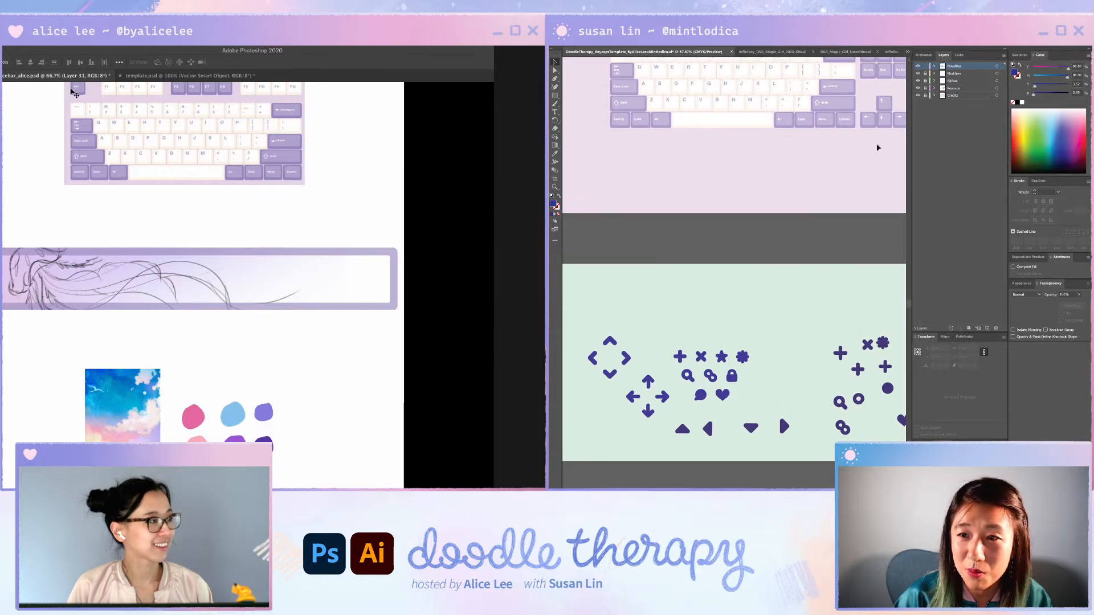
scroll(811, 137, up, 1)
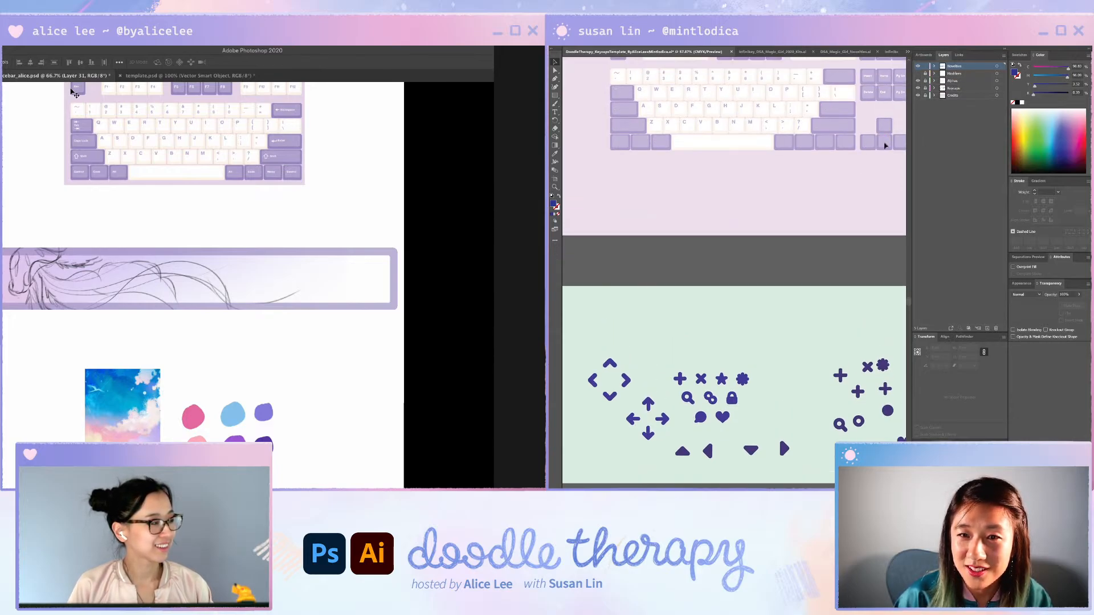
scroll(892, 187, up, 4)
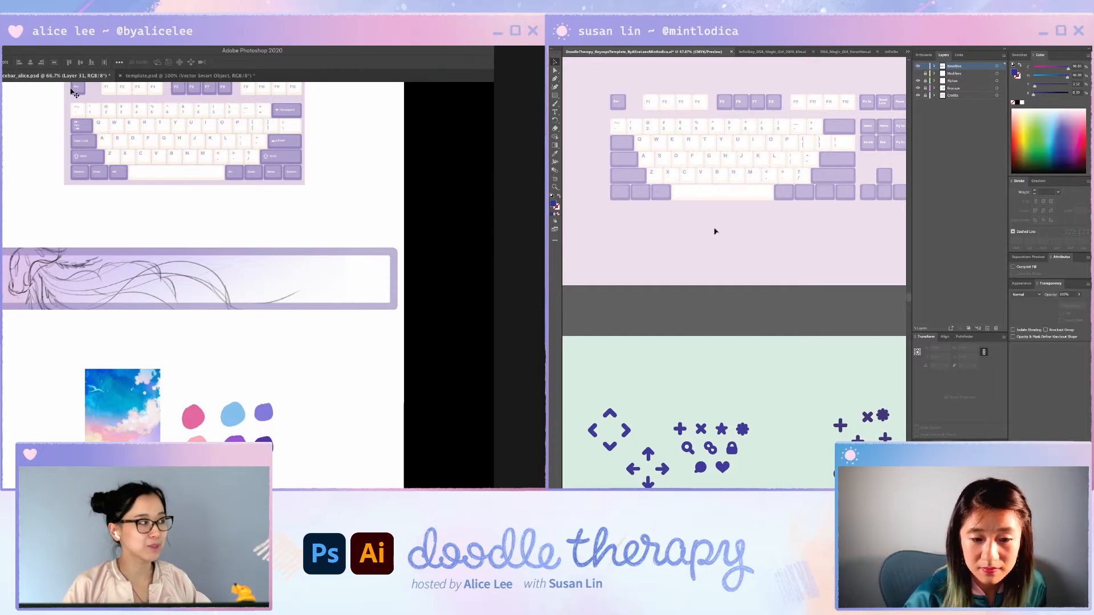
scroll(717, 230, down, 3)
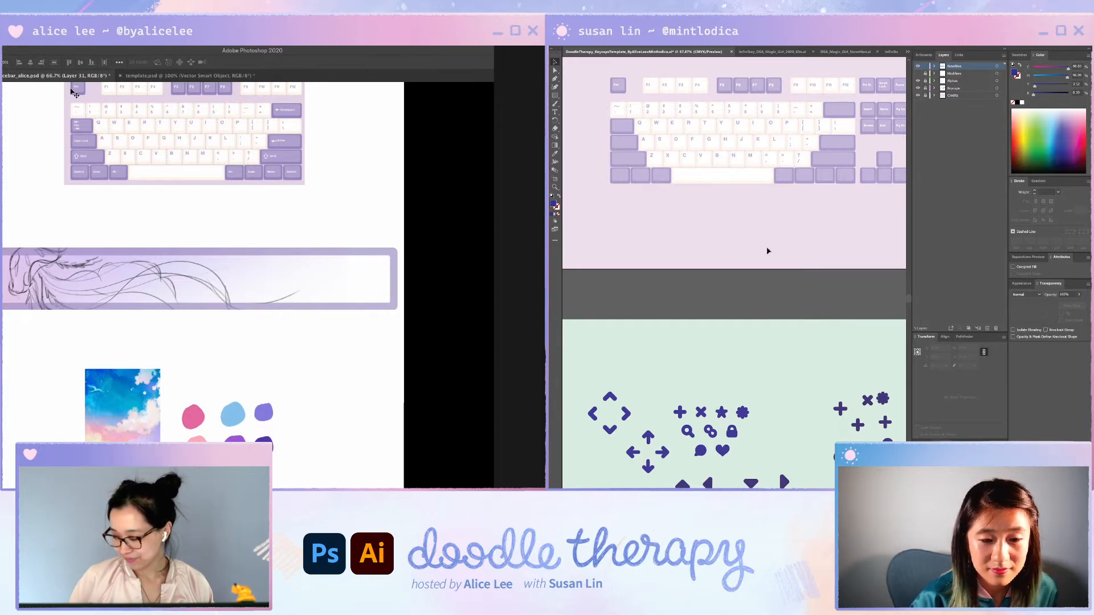
- In the Photoshop spacebar design, nudge the flowing line sketch slightly within the purple spacebar frame
drag(239, 311, 264, 379)
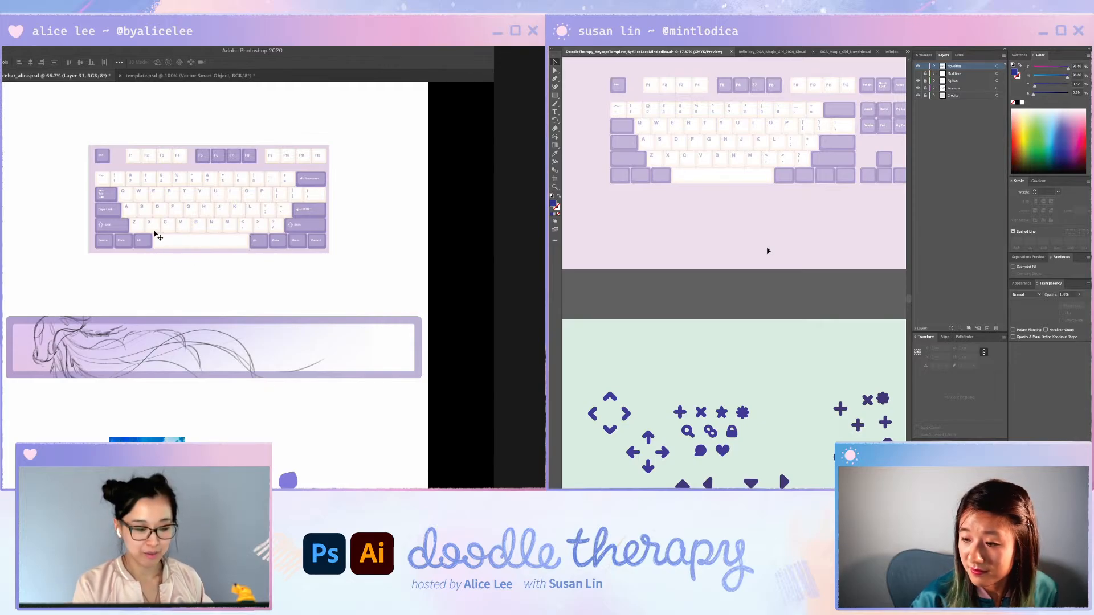
key(ctrl+1)
drag(191, 259, 206, 318)
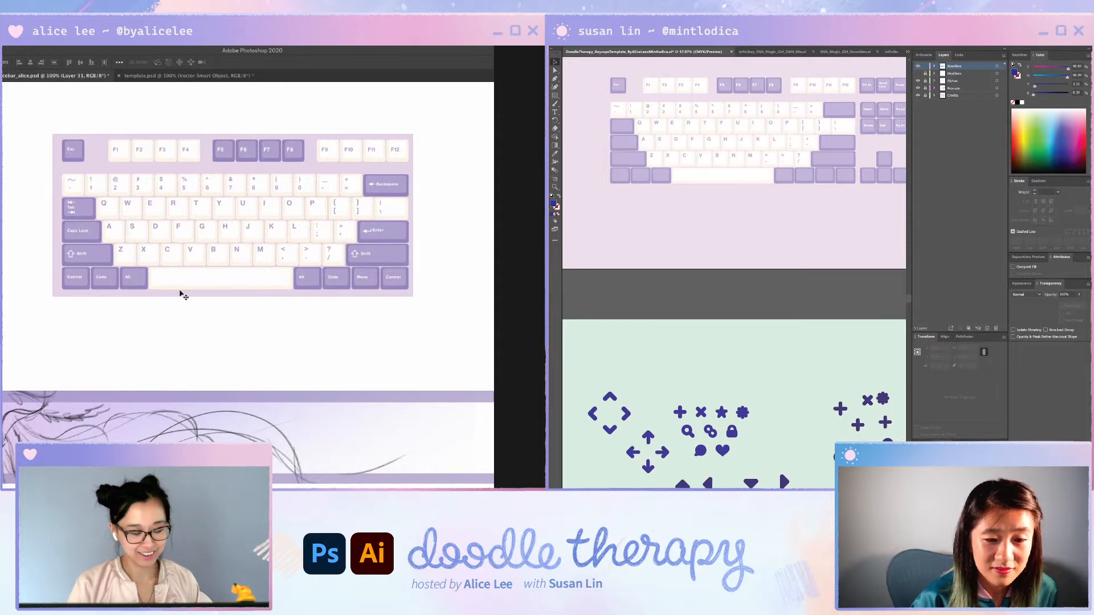
key(super+minus)
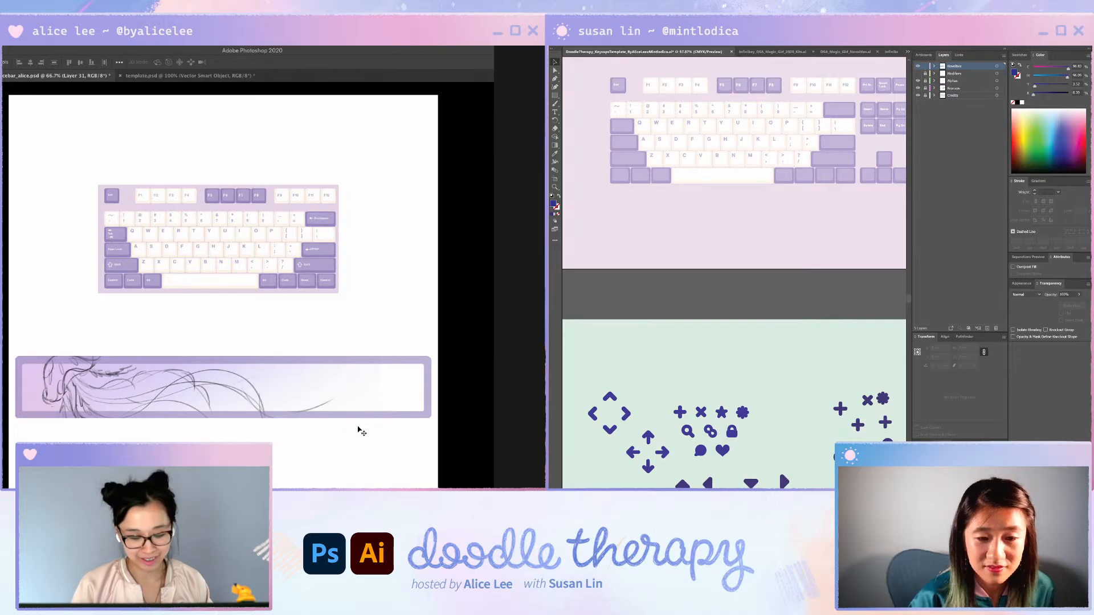
drag(357, 425, 349, 373)
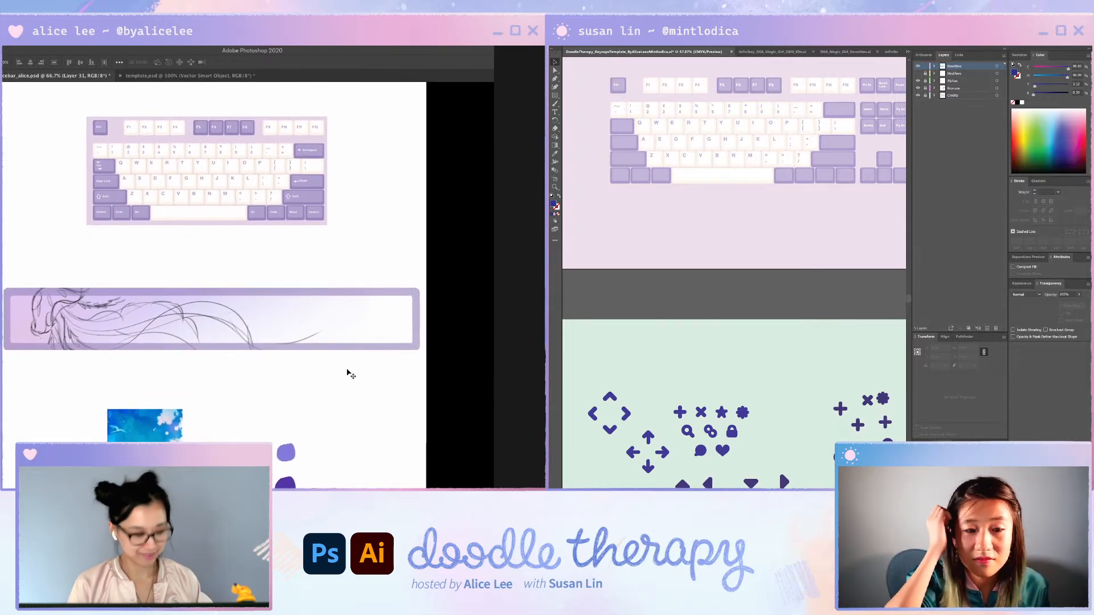
drag(108, 302, 111, 297)
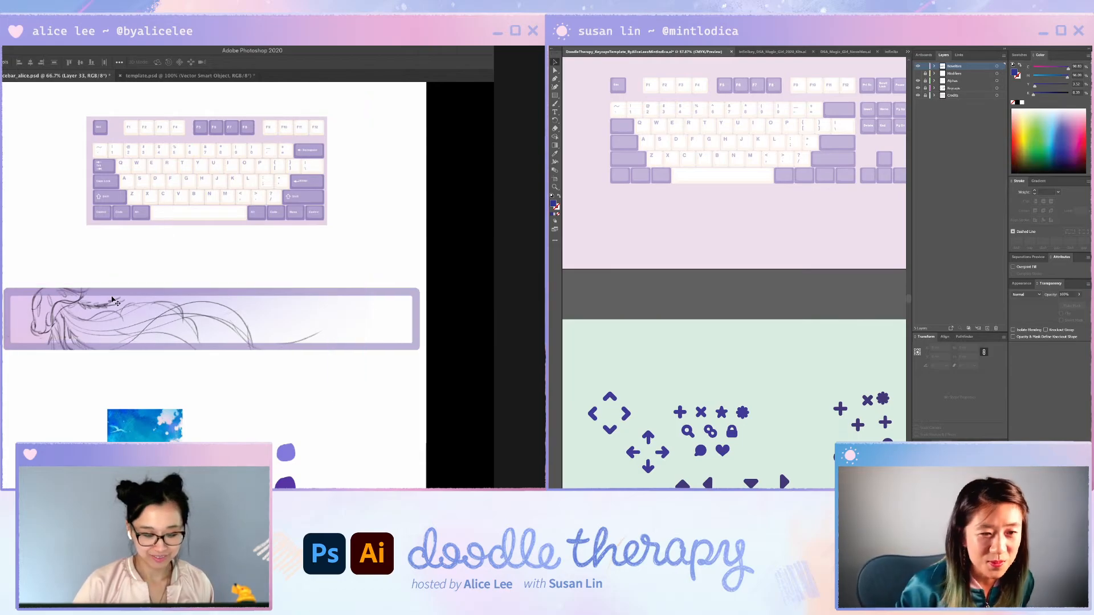
mouse_move(114, 301)
mouse_down()
mouse_move(117, 291)
mouse_move(116, 308)
mouse_up()
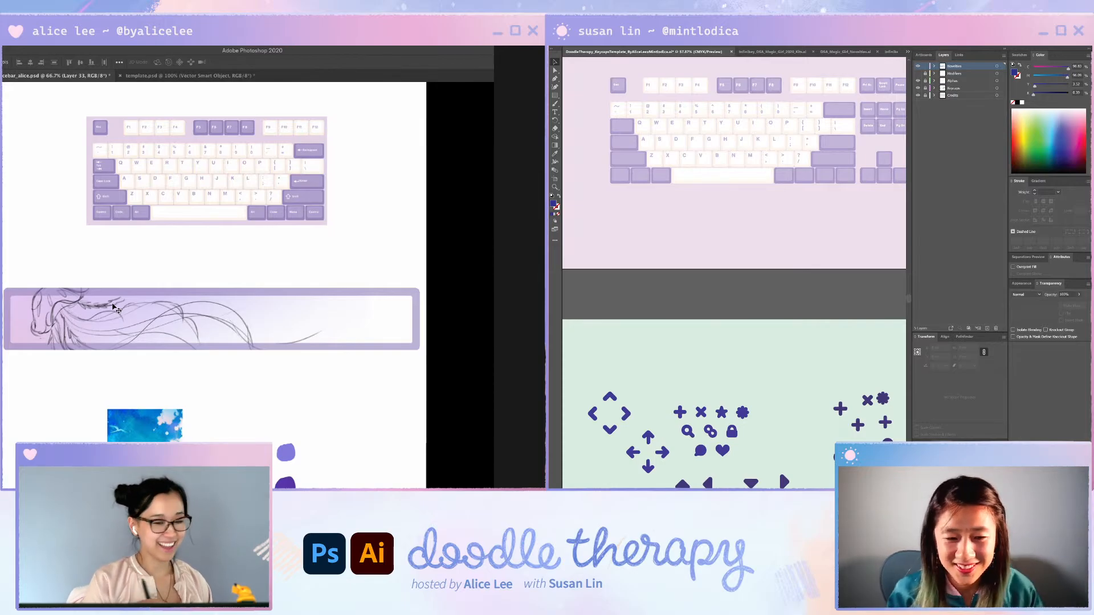
- Switch to the keycap template document in Photoshop and examine its spacebar row up close
key(ctrl+Tab)
drag(154, 358, 321, 313)
key(super+z)
key(super+plus)
drag(259, 352, 266, 357)
key(super+z)
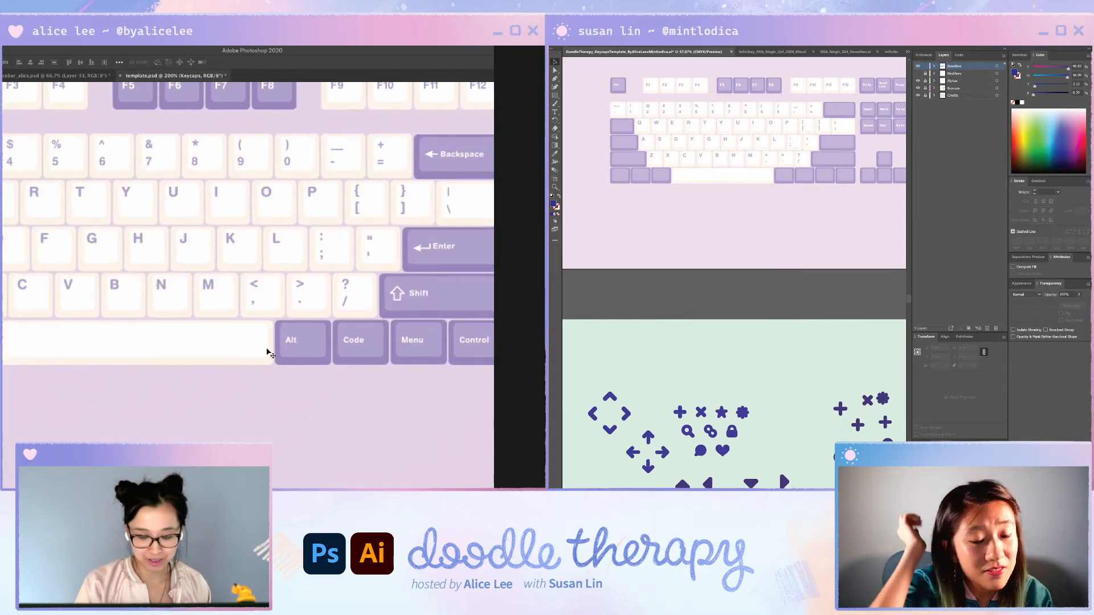
key(super+z)
key(super+minus)
key(super+shift+z)
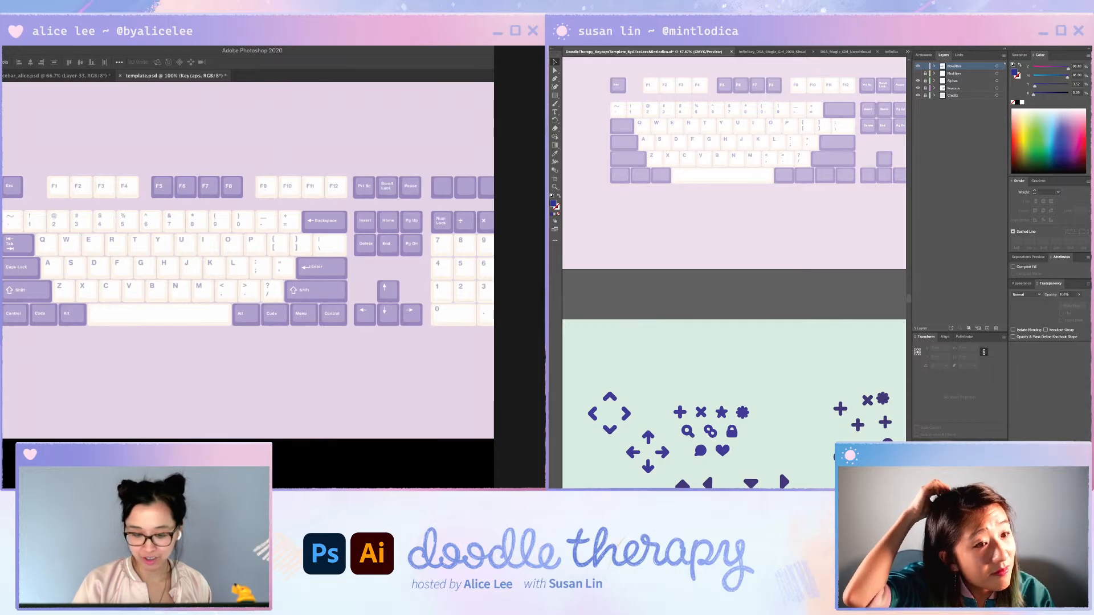
drag(228, 316, 233, 322)
key(super+z)
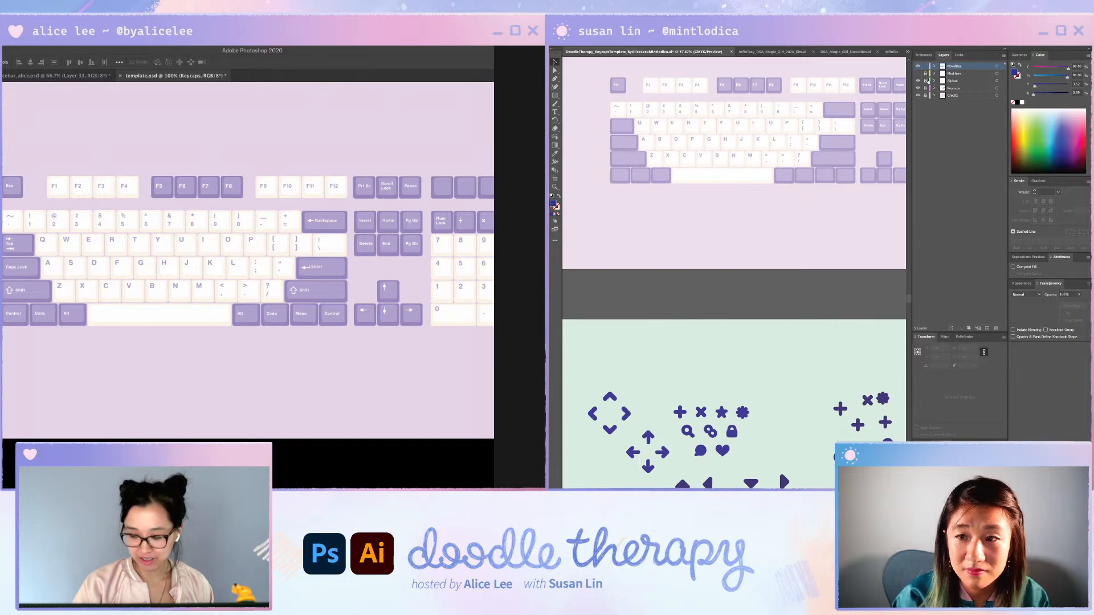
- Check the keycap base layer in the Illustrator template by hiding and restoring it
click(917, 89)
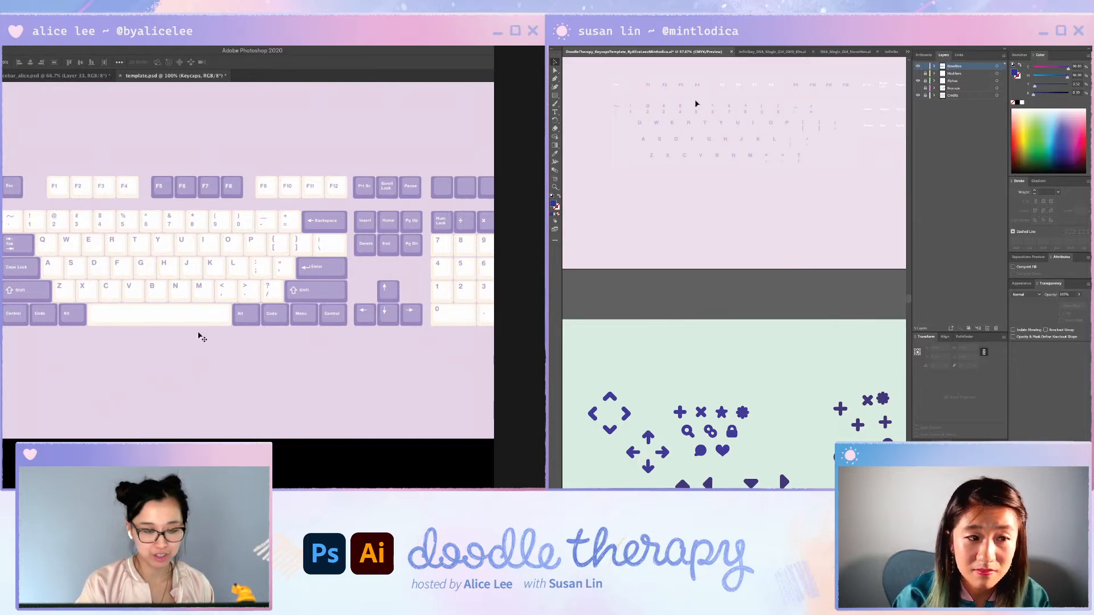
key(ctrl+z)
scroll(681, 142, up, 1)
scroll(682, 143, down, 3)
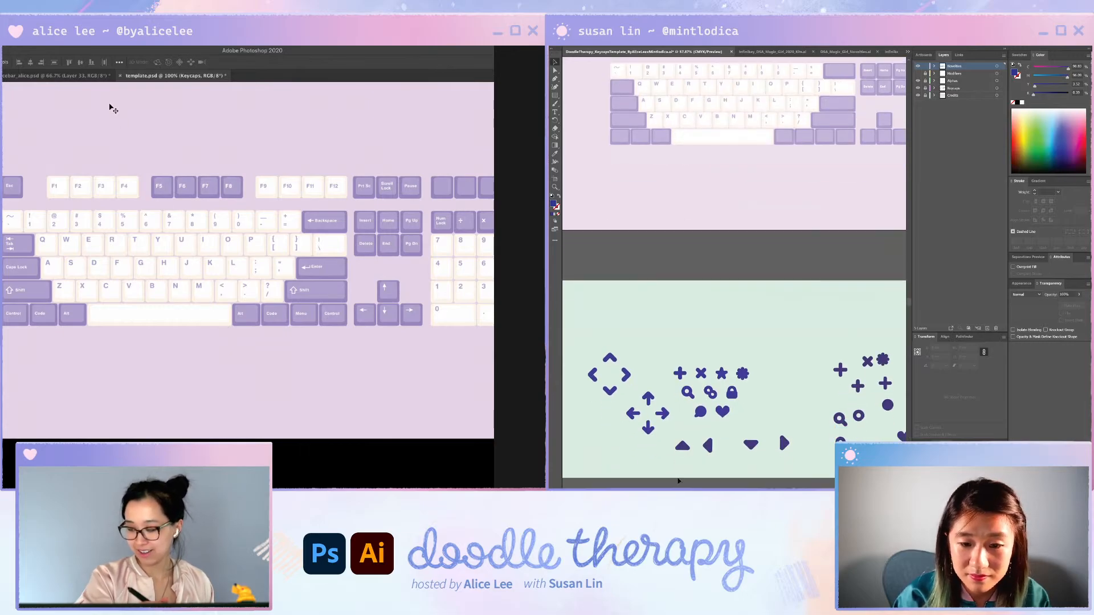
- Return to the Photoshop spacebar design and hide the flowing sketch together with its gradient
click(101, 75)
scroll(337, 391, down, 1)
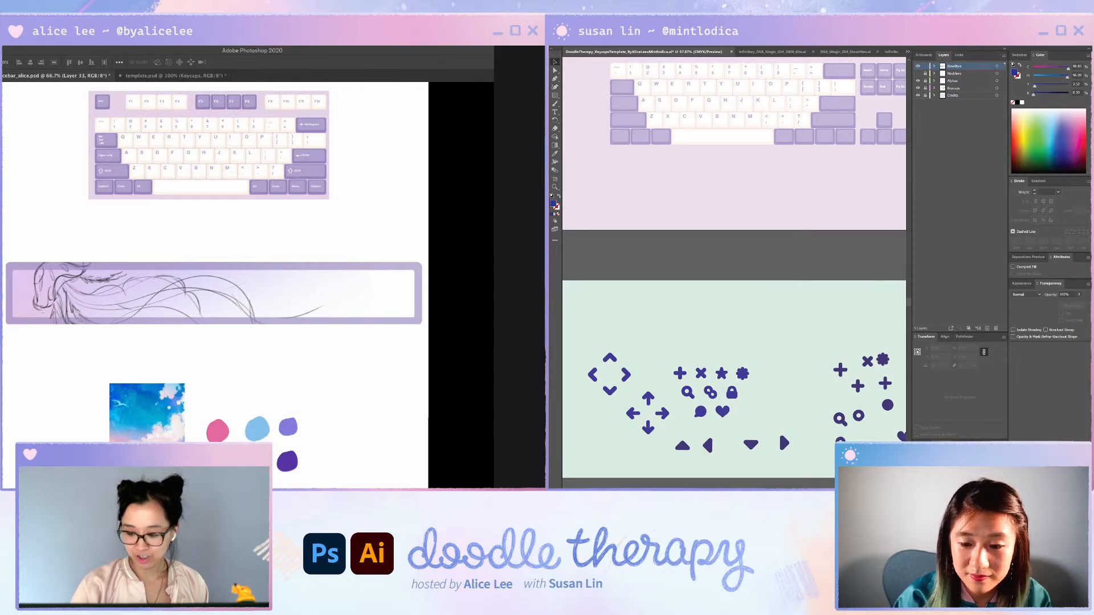
drag(778, 428, 579, 428)
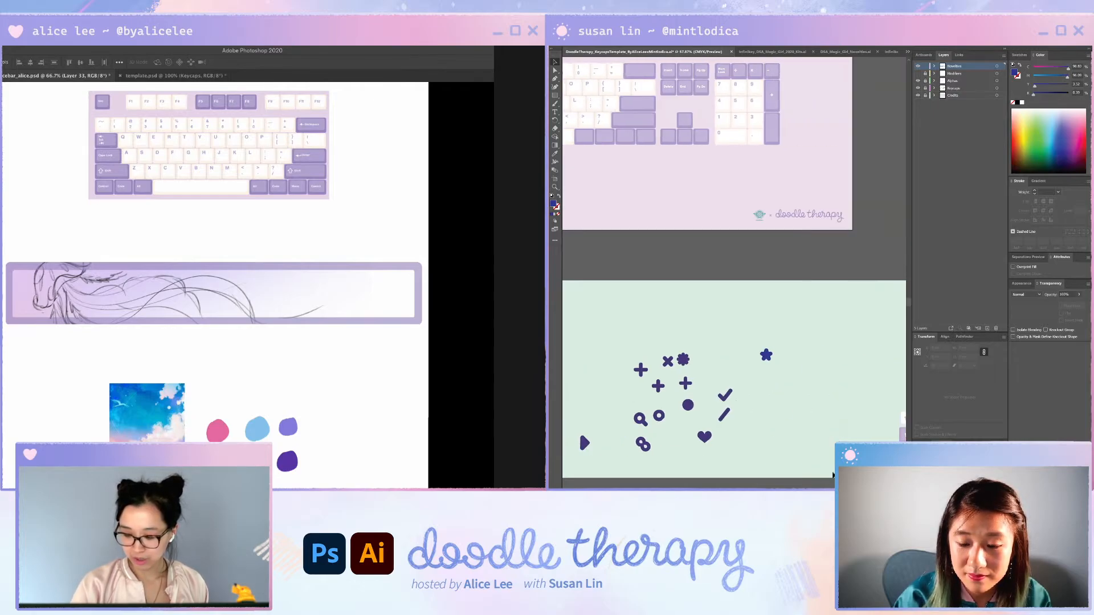
scroll(738, 425, right, 5)
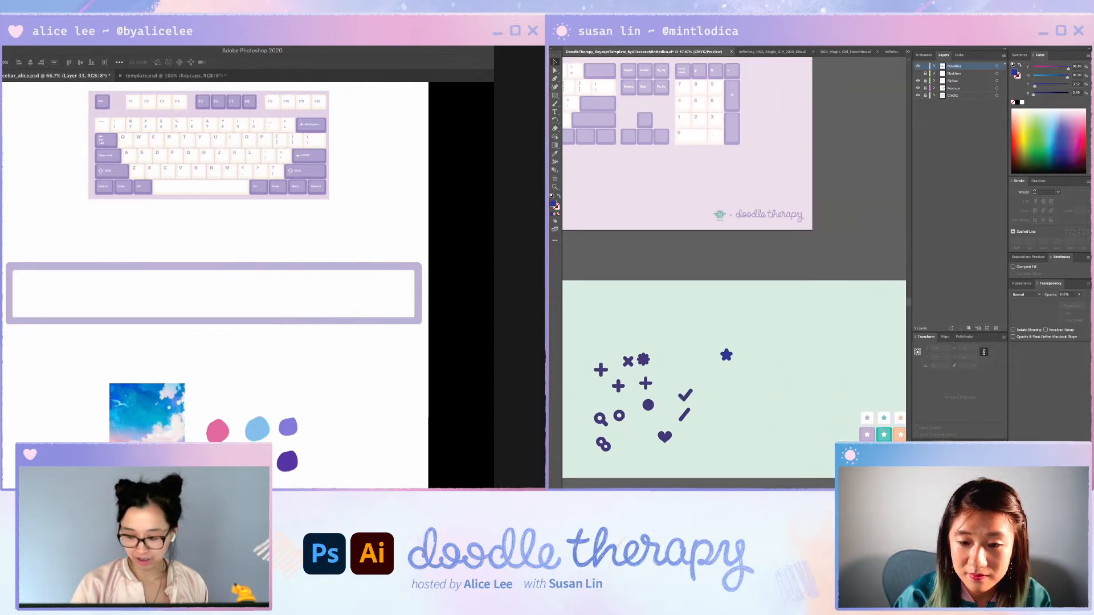
- Reposition the koi artwork within the Photoshop spacebar frame, and move the colored keycap samples above the dark star icon in Illustrator
drag(672, 395, 655, 340)
key(super+t)
drag(378, 341, 385, 344)
scroll(656, 340, left, 5)
drag(813, 341, 779, 334)
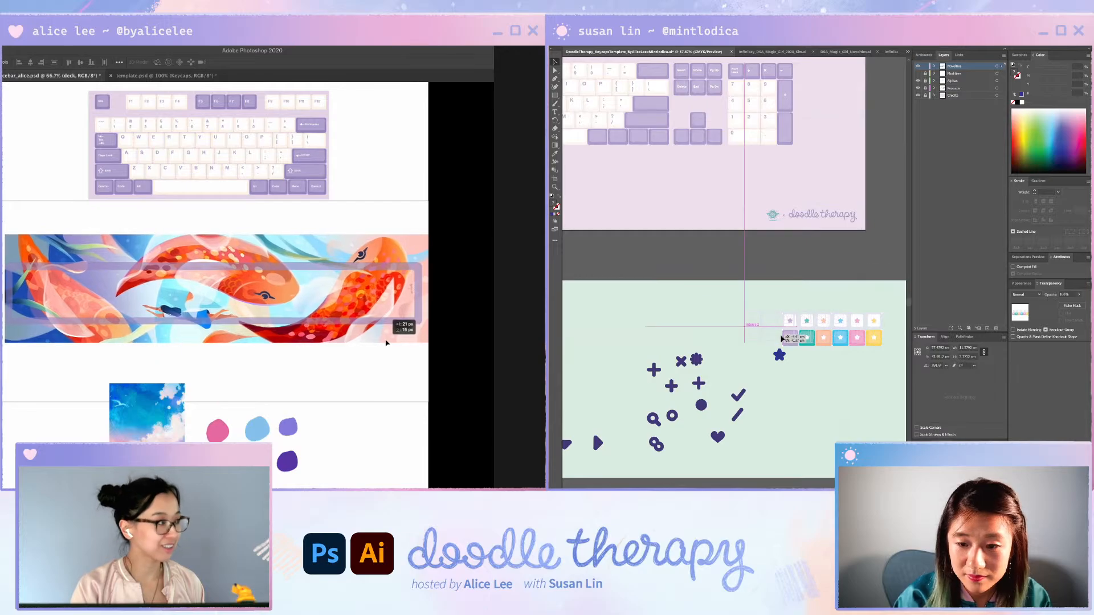
drag(384, 343, 383, 342)
drag(778, 334, 766, 335)
click(830, 397)
key(ctrl+z)
key(Return)
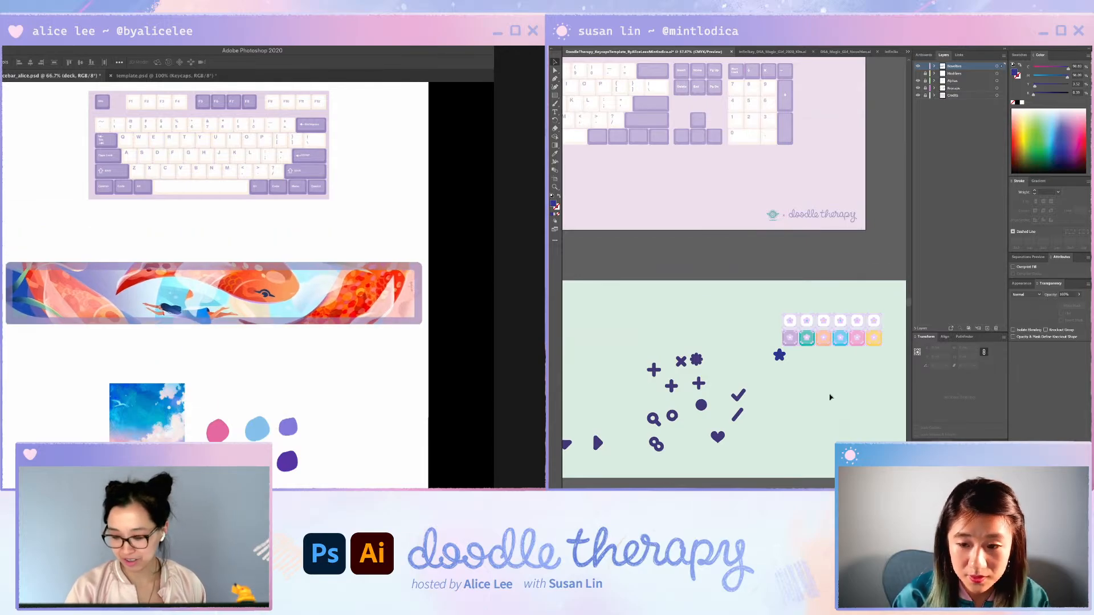
- Shift the colored keycap samples further left on the green icon artboard in Illustrator
key(ctrl+minus)
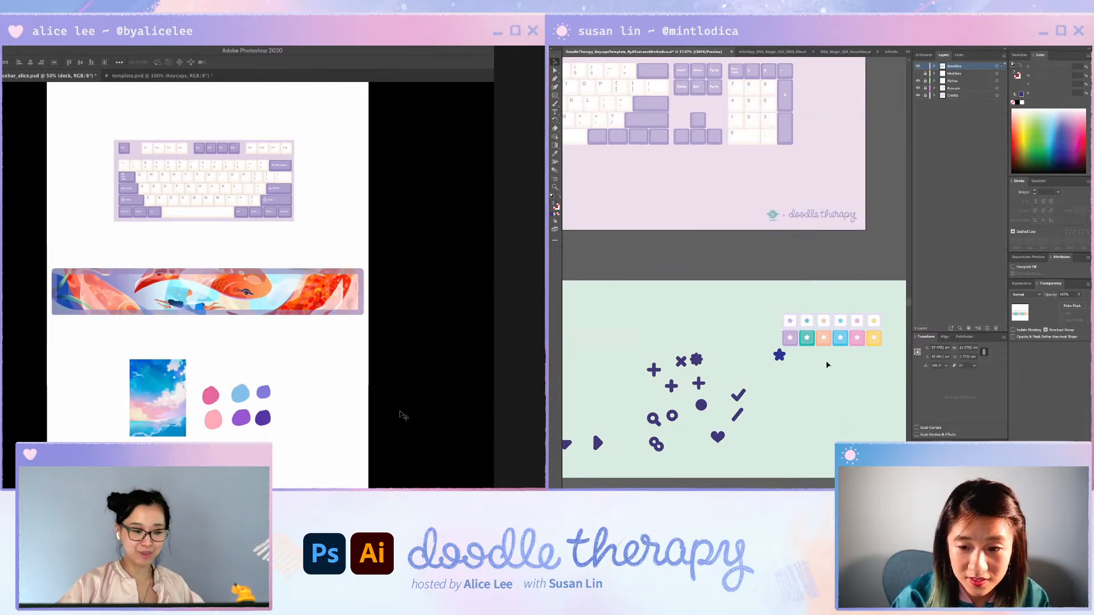
drag(830, 326, 767, 319)
key(ctrl+minus)
click(756, 378)
key(ctrl+plus)
key(ctrl+plus)
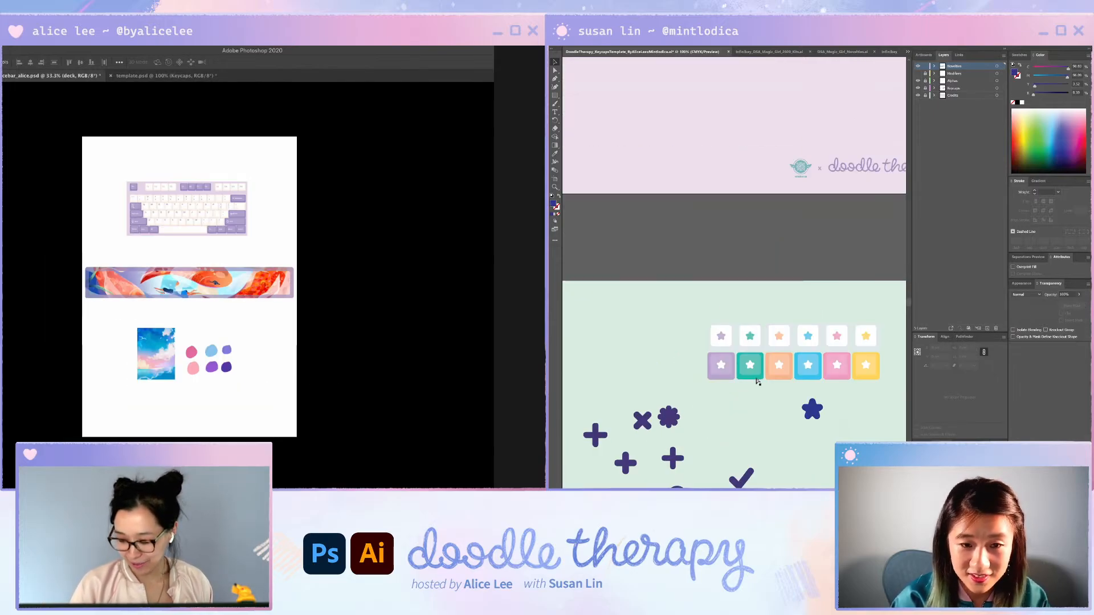
- Hide the koi artwork and show the guides in the Photoshop spacebar design
key(ctrl+comma)
key(ctrl+semicolon)
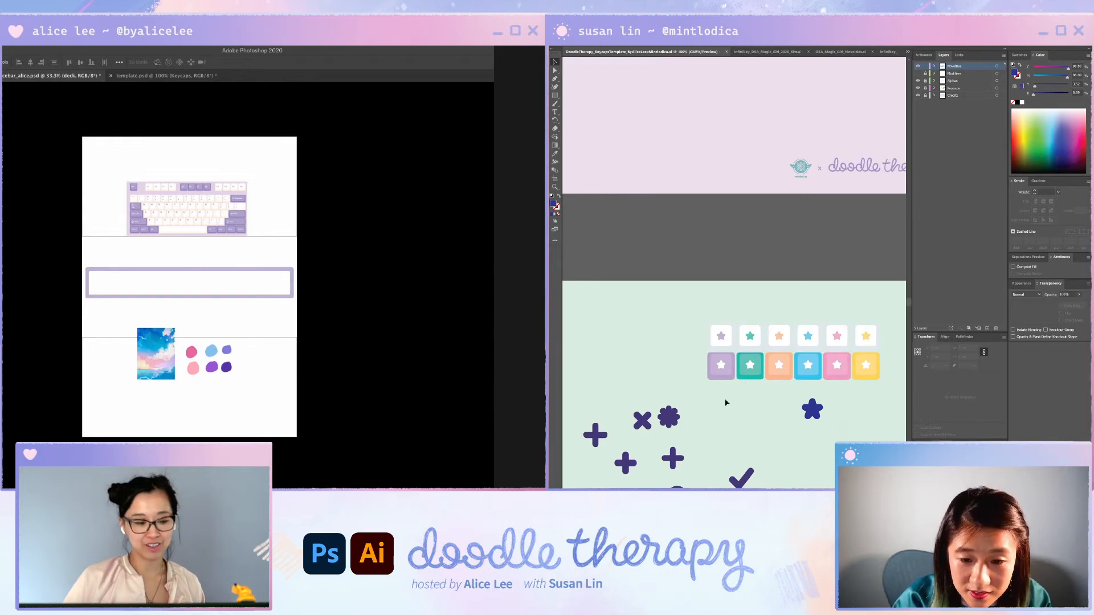
drag(670, 417, 670, 354)
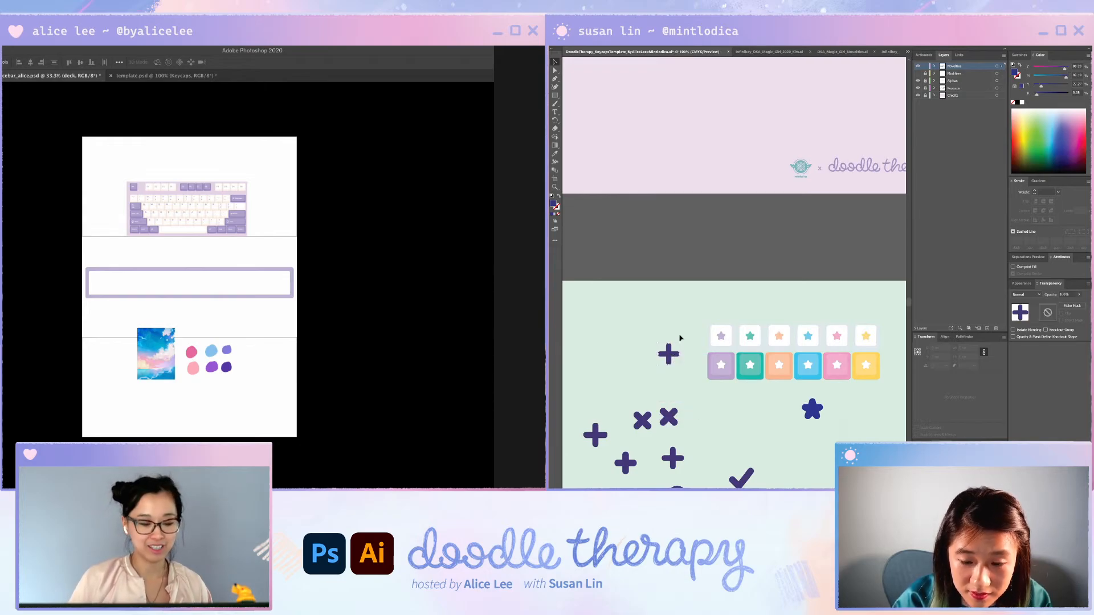
click(689, 321)
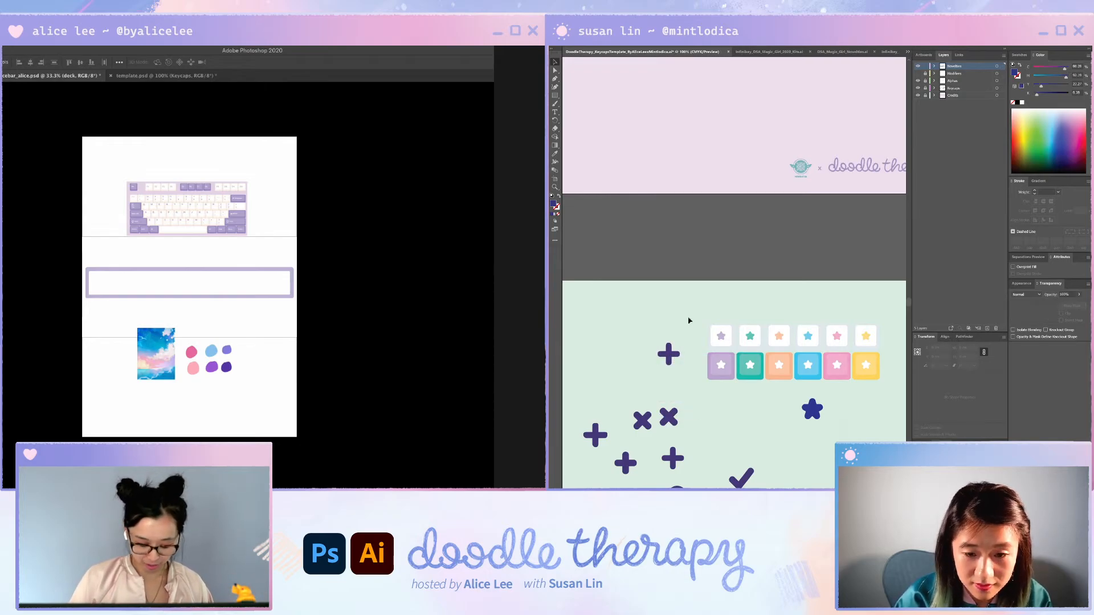
key(ctrl+z)
- Float the Pathfinder panel over the Illustrator canvas, and place a copy of the whole scalloped icon beside the colored keycap samples
click(896, 105)
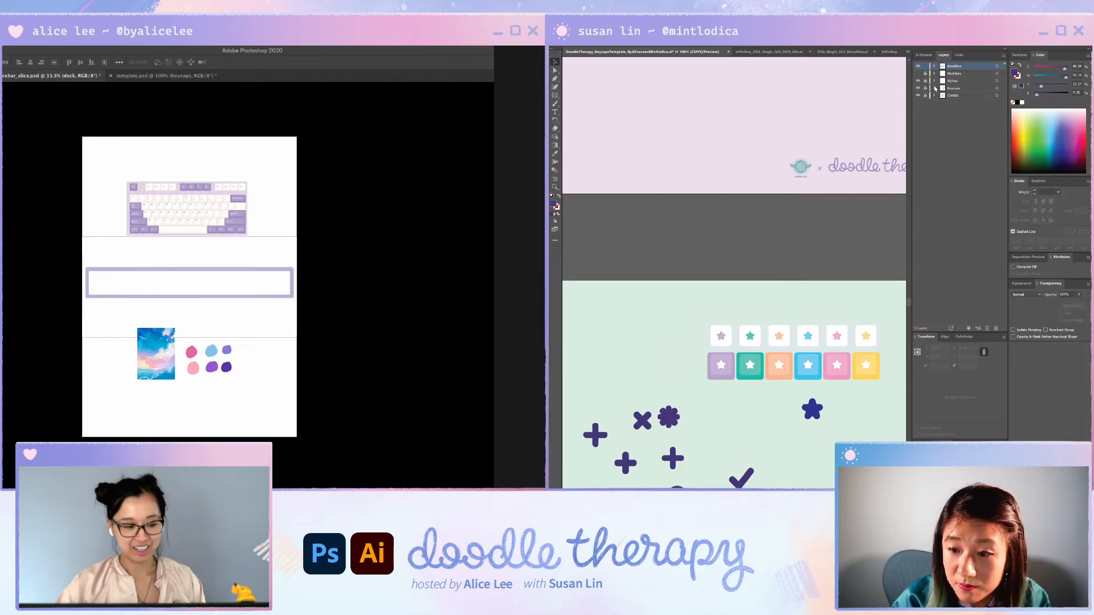
drag(962, 342, 599, 273)
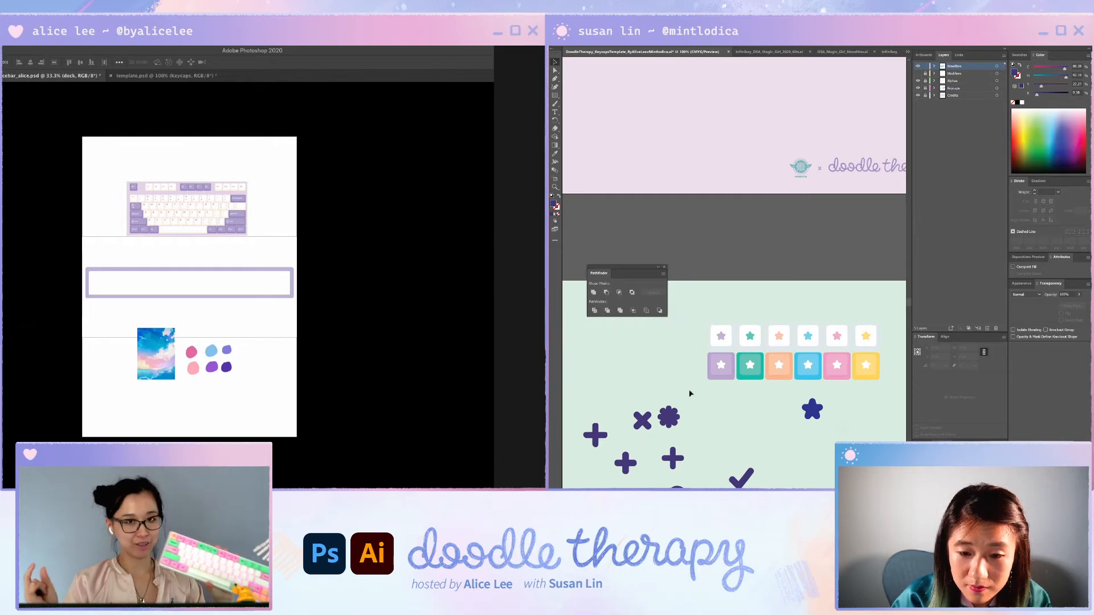
drag(661, 430, 717, 425)
click(723, 425)
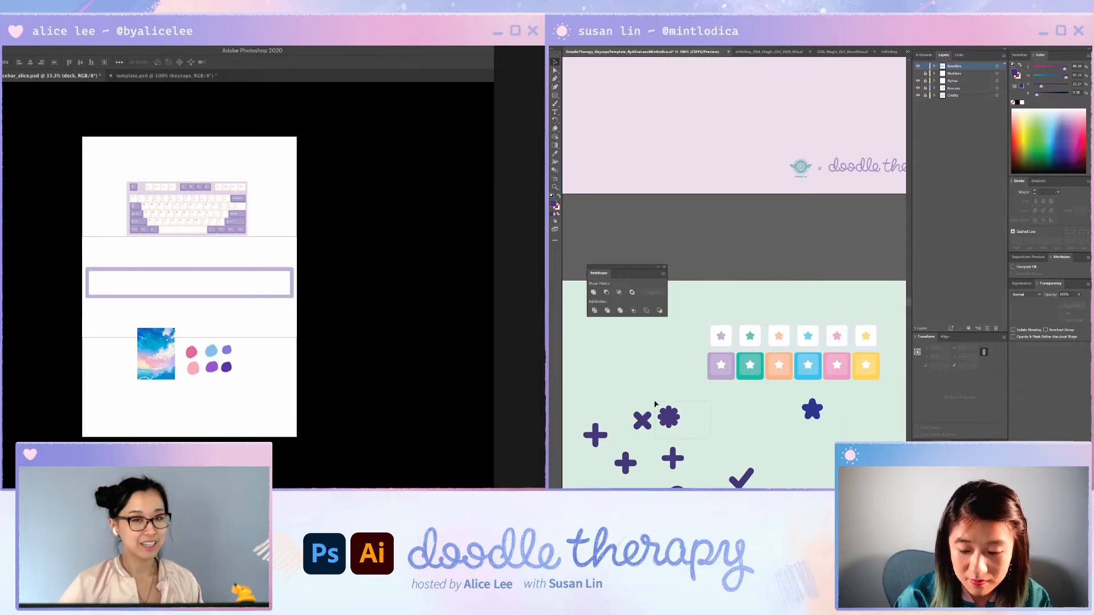
drag(663, 411, 633, 342)
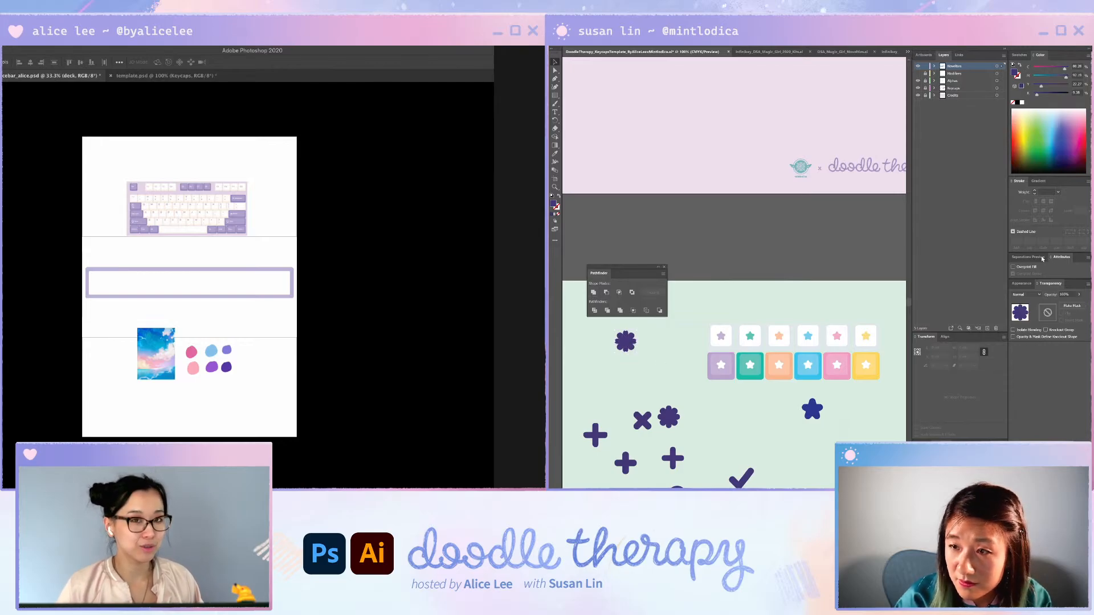
- Float the Stroke and Color panels over the Illustrator canvas near the Pathfinder panel
drag(1019, 181, 684, 242)
key(super+plus)
click(701, 252)
drag(342, 321, 384, 358)
drag(313, 229, 319, 242)
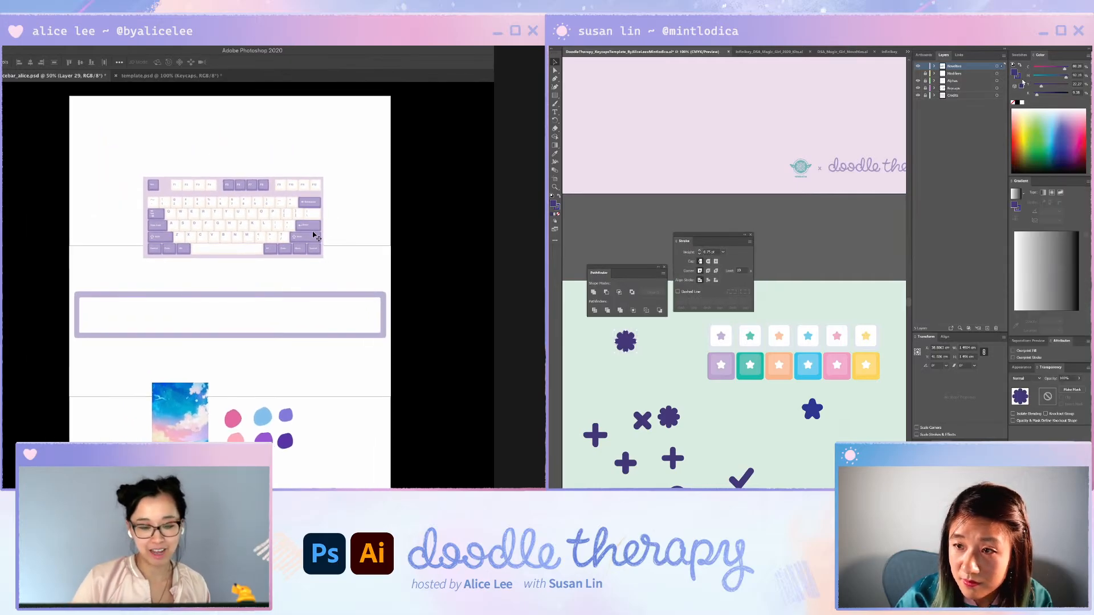
key(Delete)
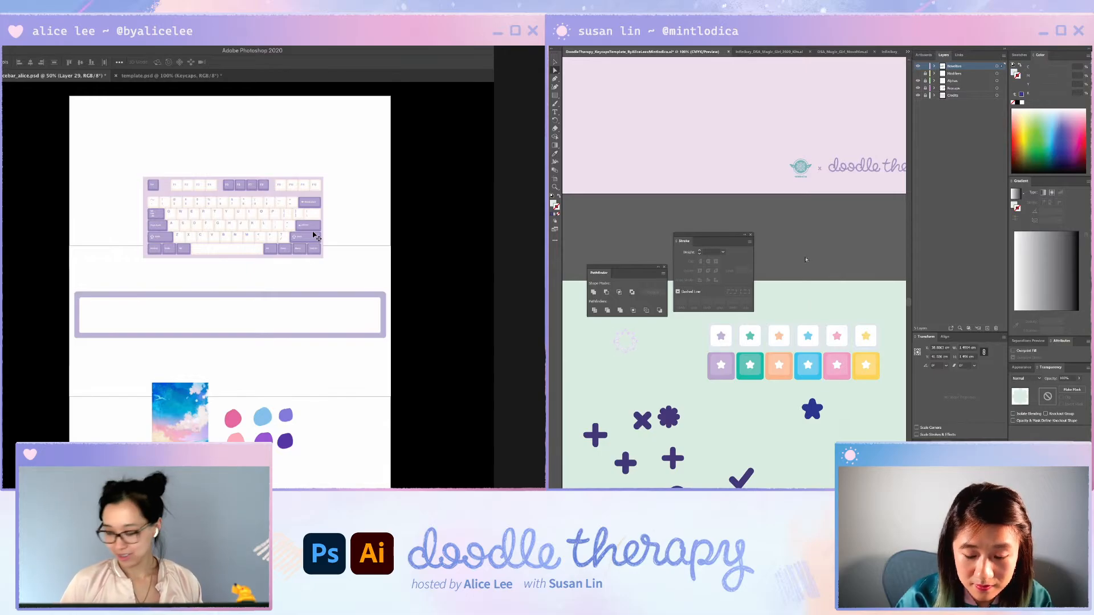
key(super+z)
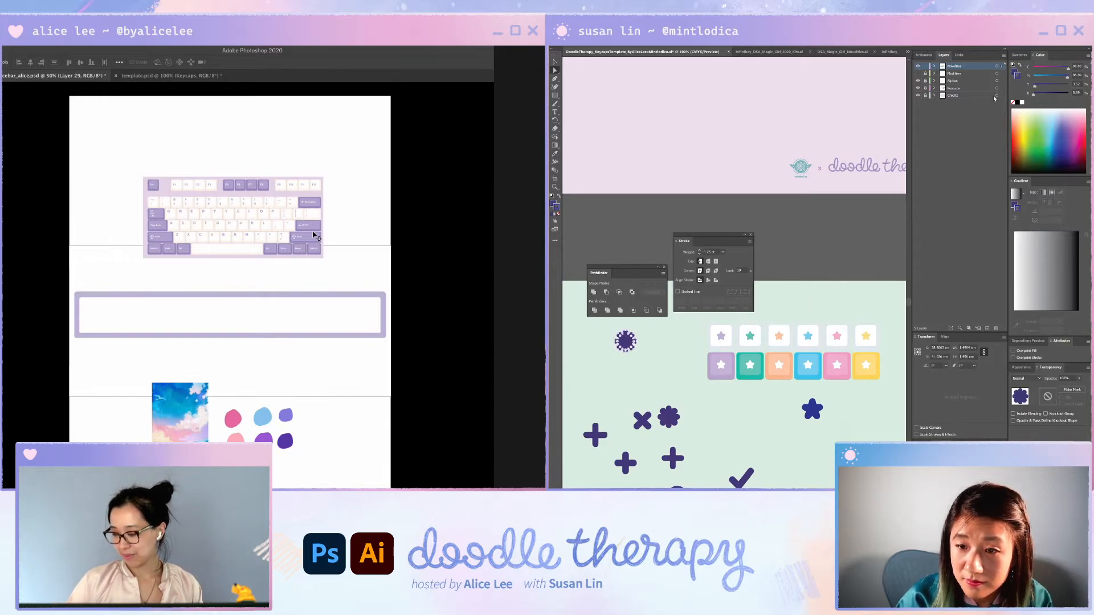
drag(1040, 55, 773, 192)
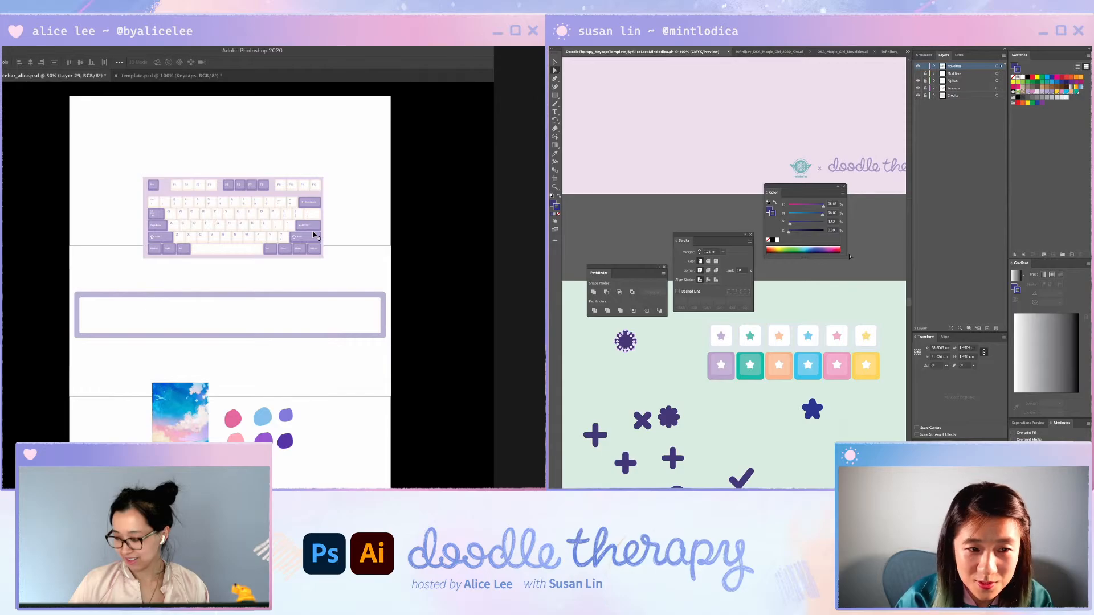
- Show the flowing sketch and gradient again in the Photoshop spacebar design, and rework the lines near the figure's head with the Eraser and Brush
key(super+plus)
drag(442, 425, 436, 363)
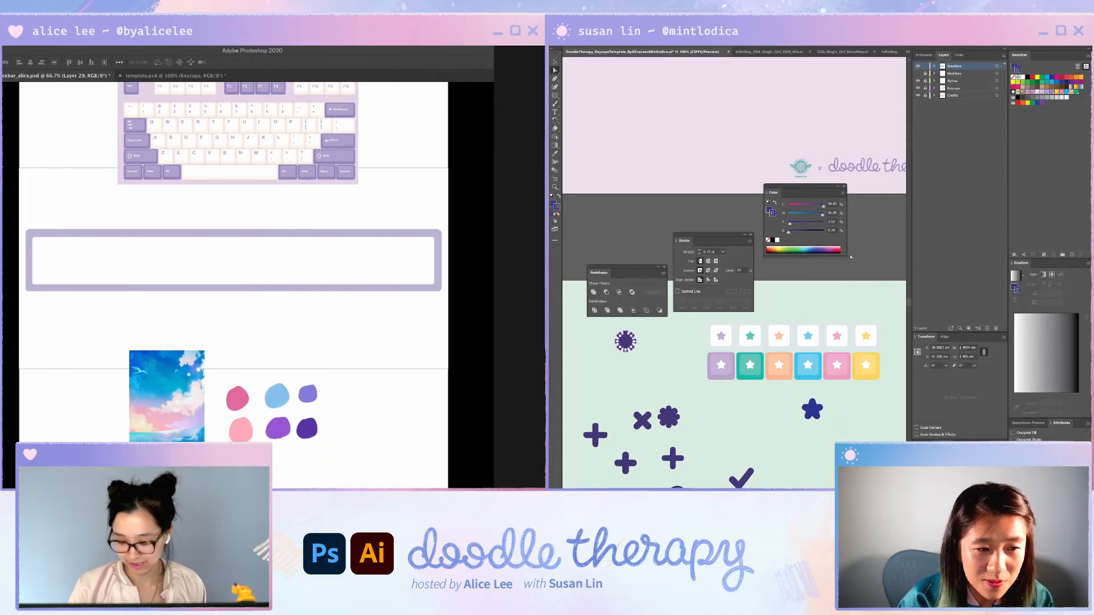
drag(85, 229, 72, 236)
key(super+e)
key(e)
mouse_move(24, 312)
mouse_down()
mouse_move(48, 335)
mouse_move(76, 317)
mouse_move(73, 284)
mouse_up()
key(r)
key(b)
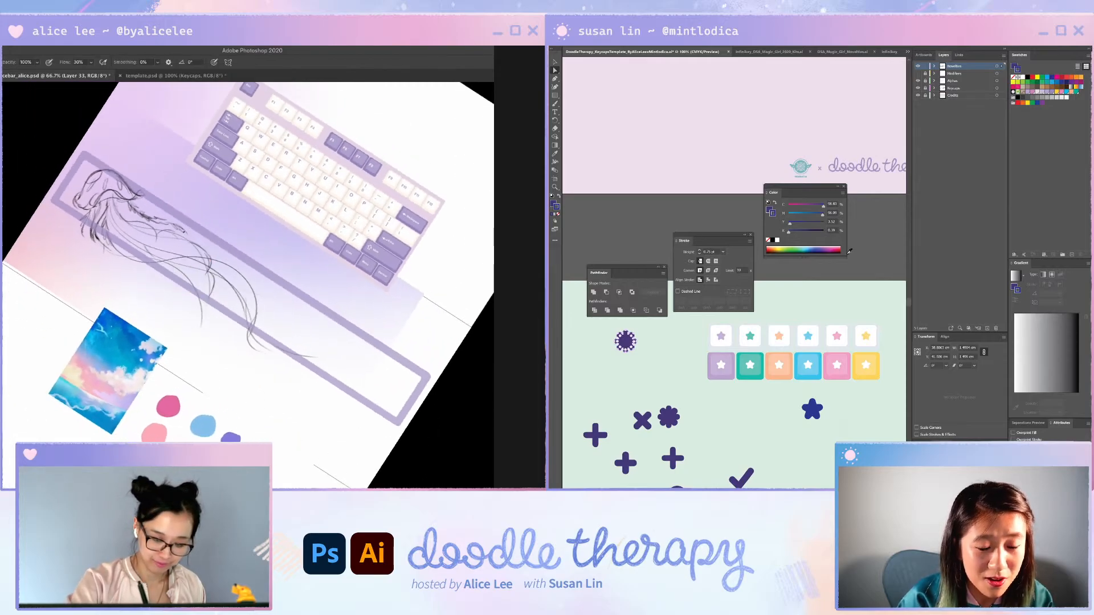
drag(113, 212, 136, 244)
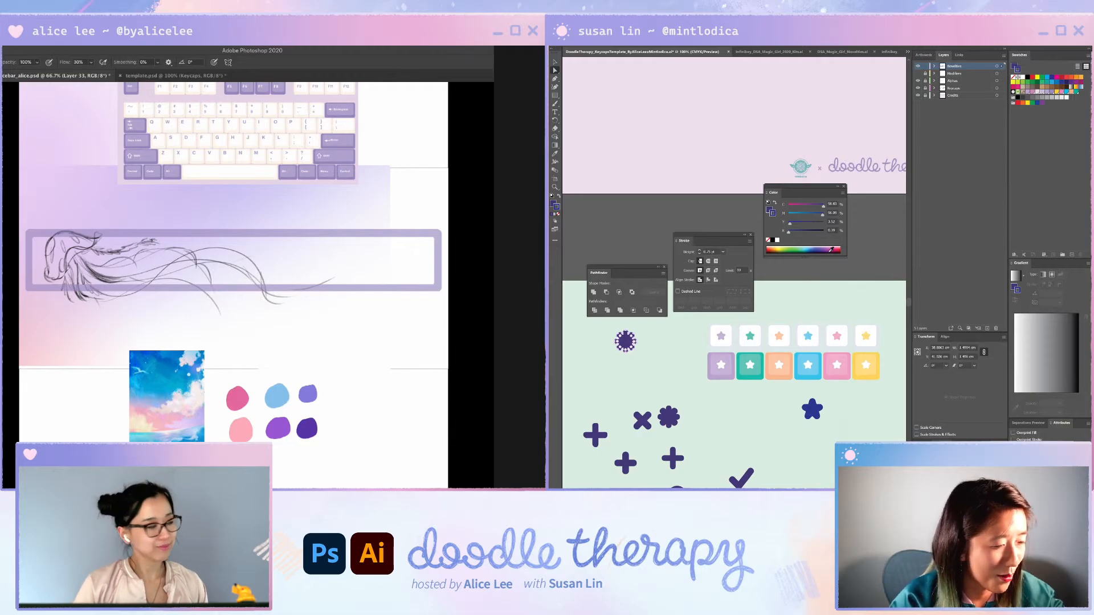
- Erase the stray marks below the flowing lines of the spacebar sketch
key(ctrl+plus)
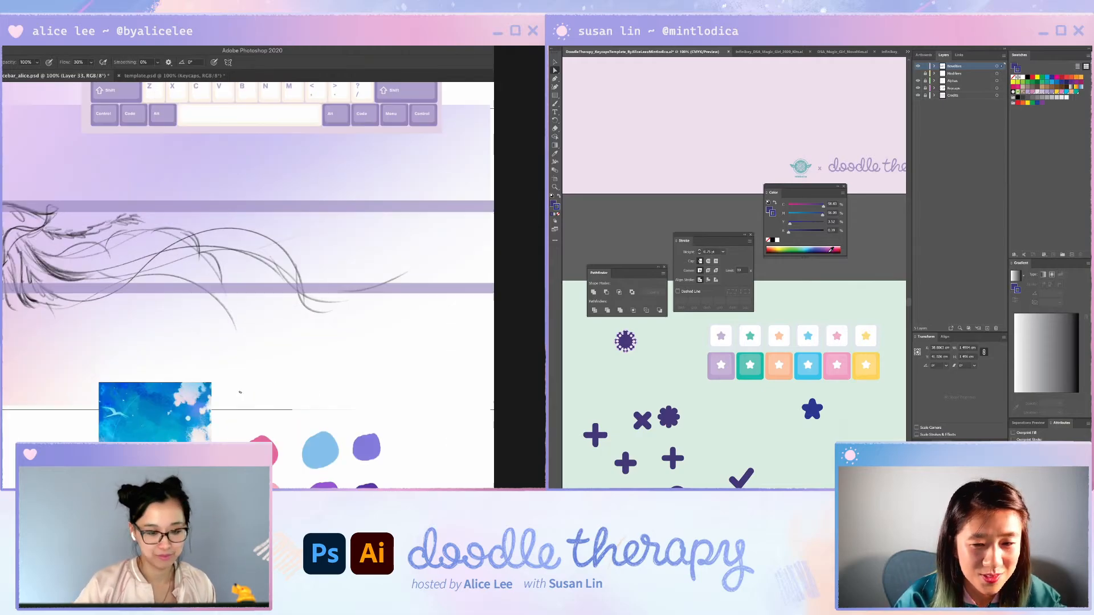
mouse_move(300, 365)
mouse_down()
mouse_move(281, 427)
mouse_move(308, 435)
mouse_up()
key(e)
drag(368, 398, 335, 403)
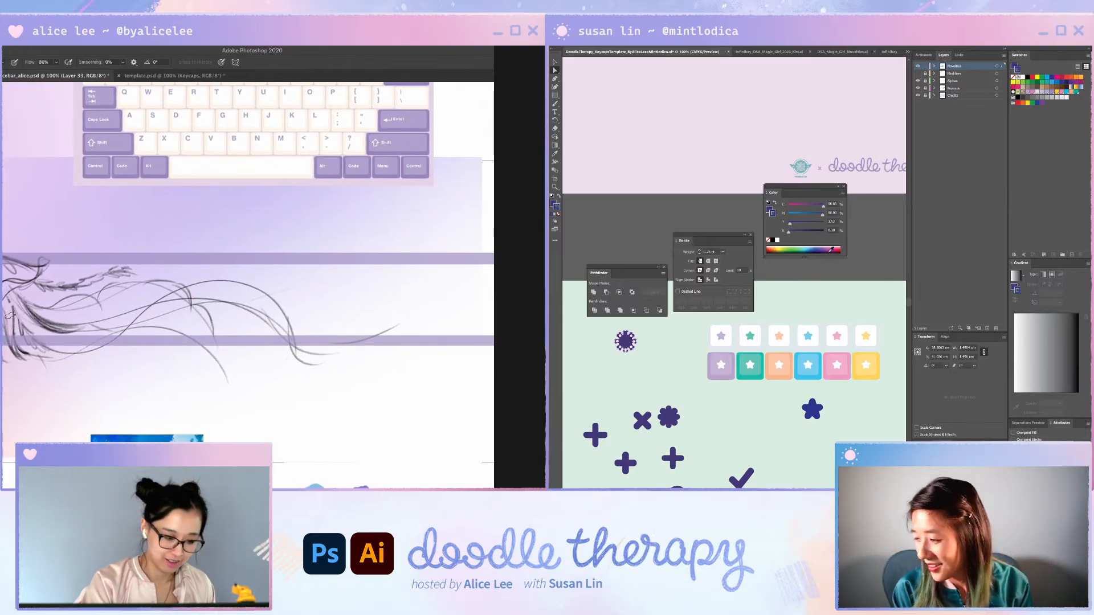
- Brush a short curved stroke where the flowing lines begin near the figure, redoing it until it fits
key(b)
drag(13, 308, 39, 344)
key(super+z)
drag(12, 305, 55, 351)
key(super+z)
drag(11, 302, 38, 339)
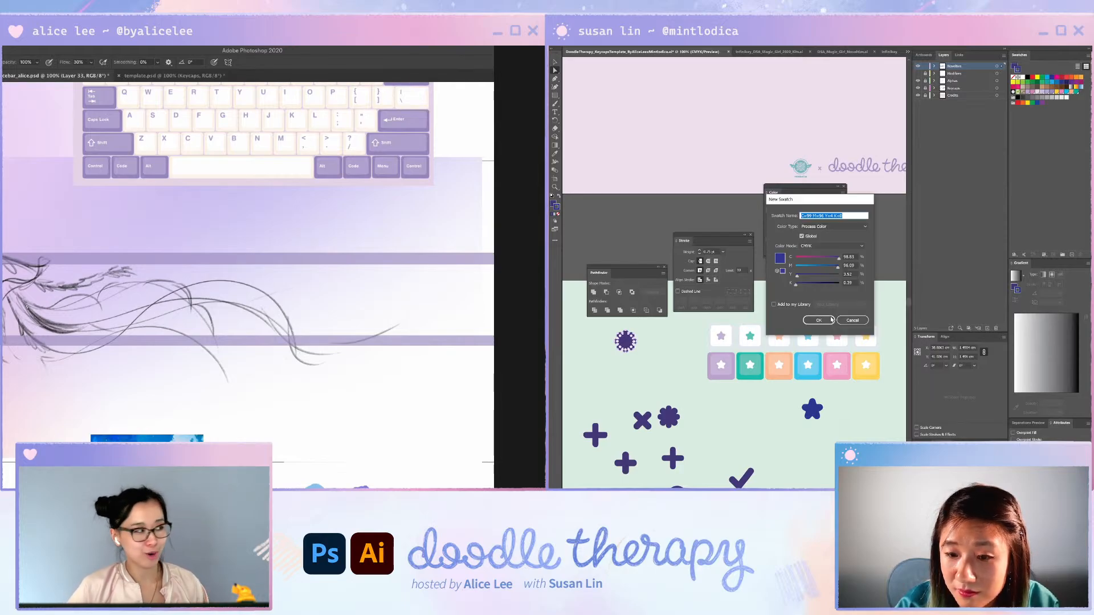
- Save the green artboard's pale mint color in Illustrator as a global CMYK process color swatch
click(851, 321)
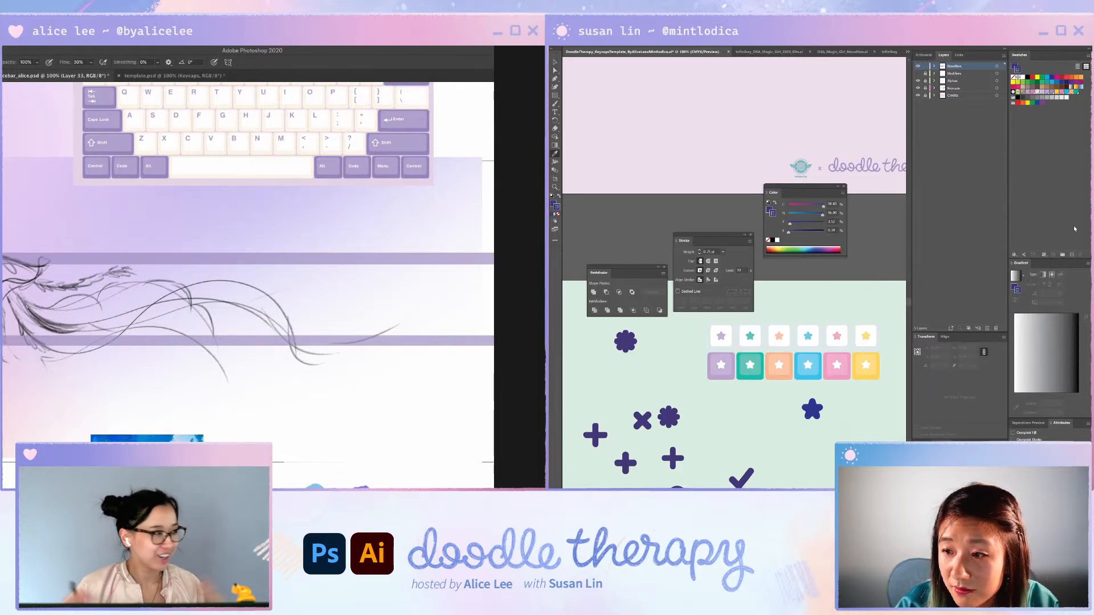
click(1014, 66)
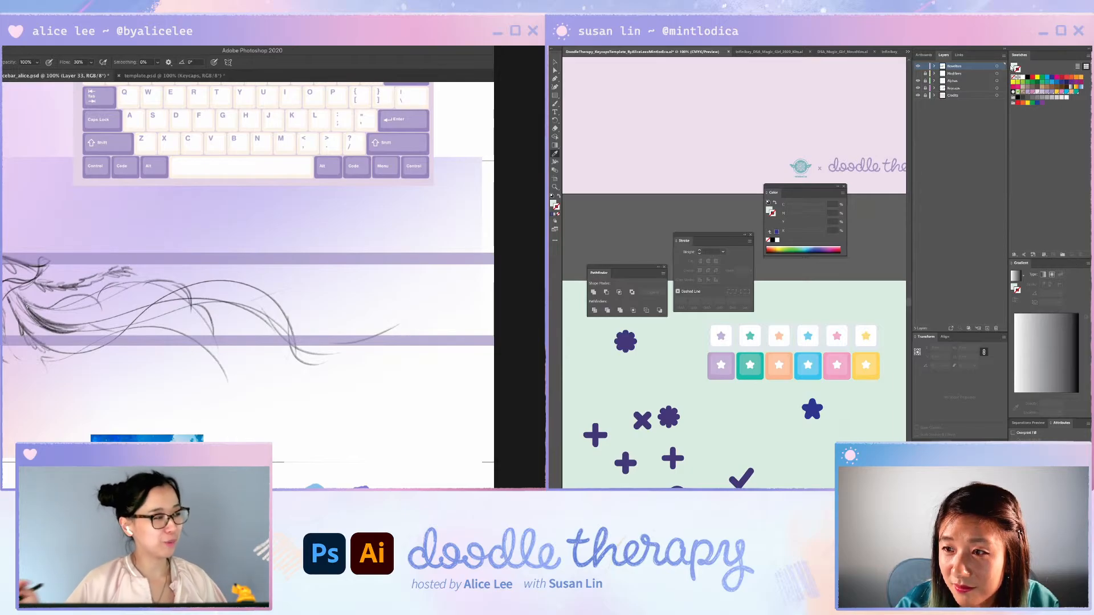
click(1071, 255)
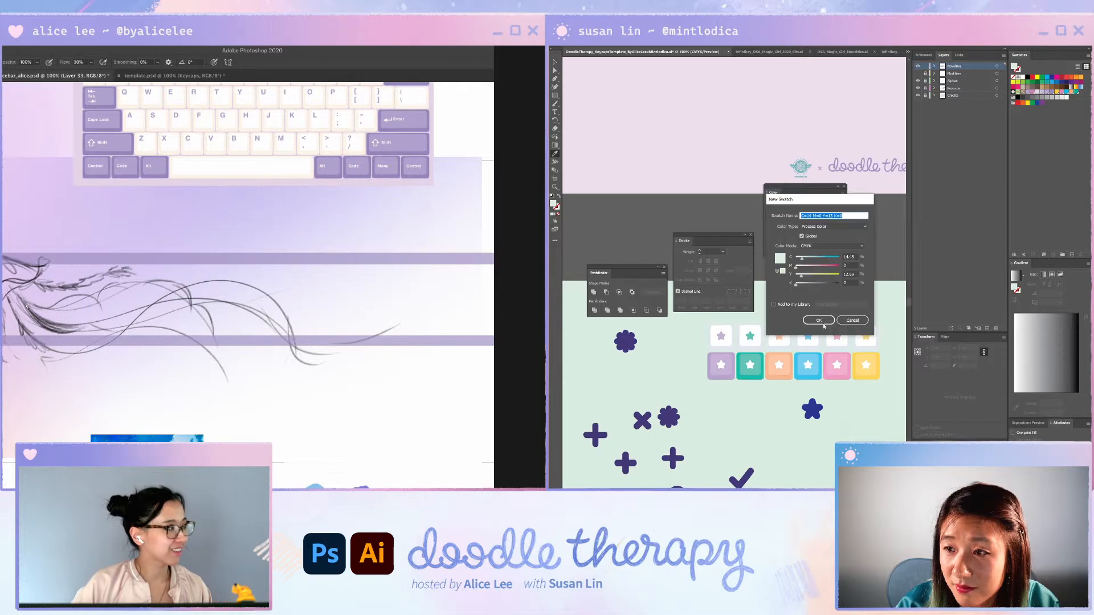
click(819, 320)
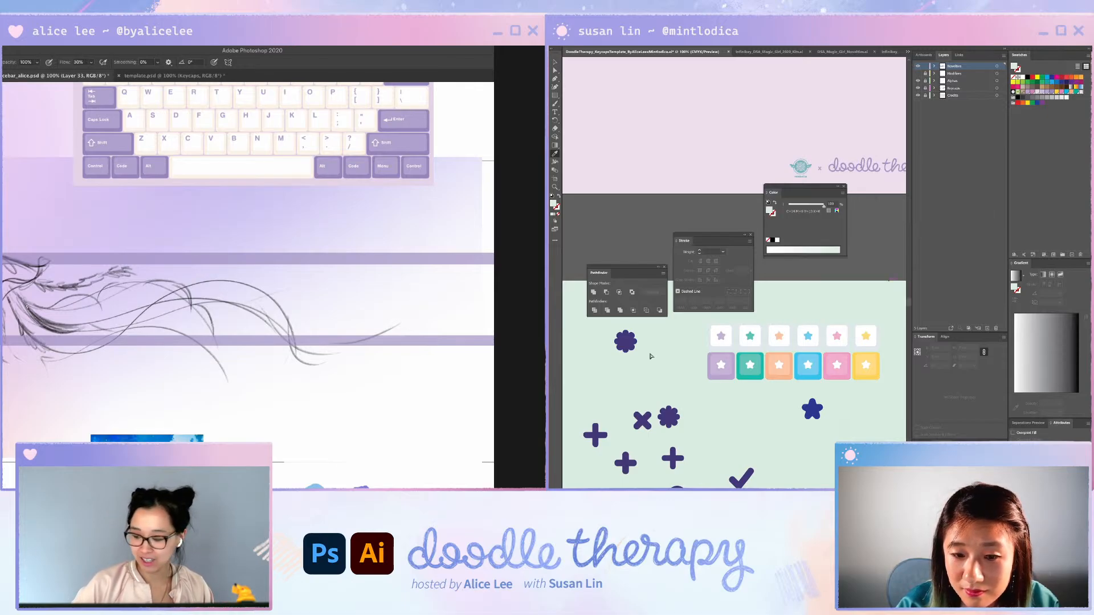
- Apply the pale mint color to the stroke of the copied scalloped icon
drag(599, 325, 598, 324)
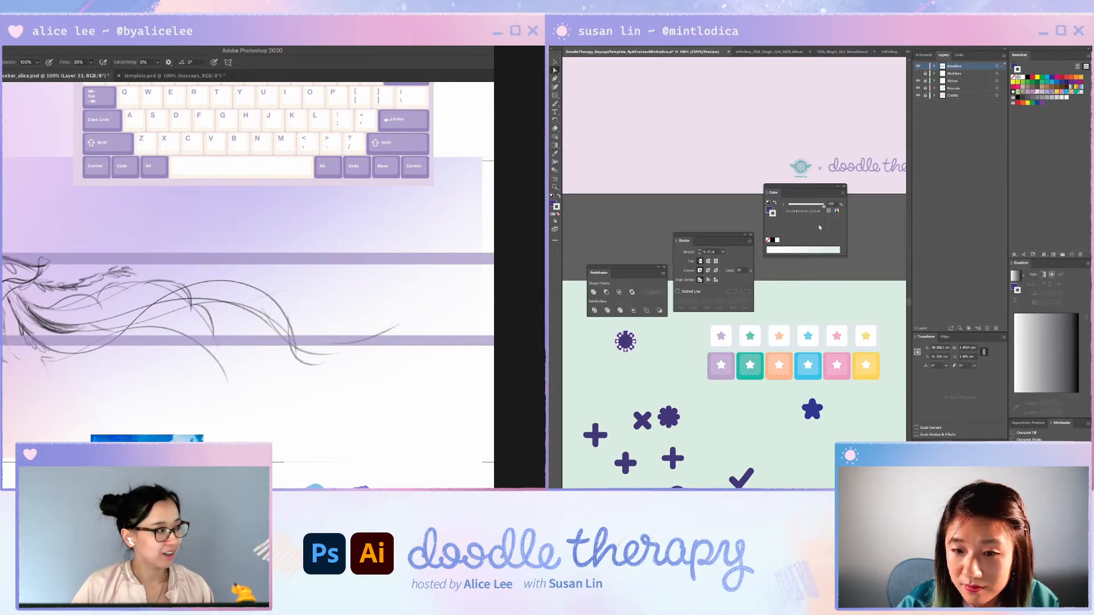
click(683, 333)
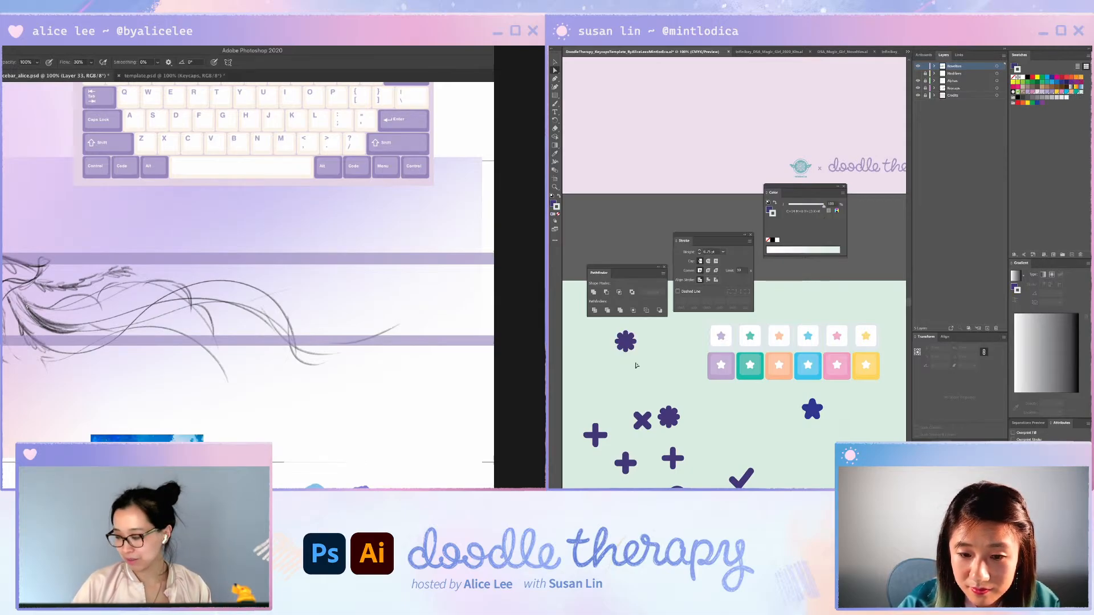
- Increase the stroke weight of the copied scalloped icon and give its stroke round caps and round corner joins
drag(580, 332, 583, 330)
click(597, 324)
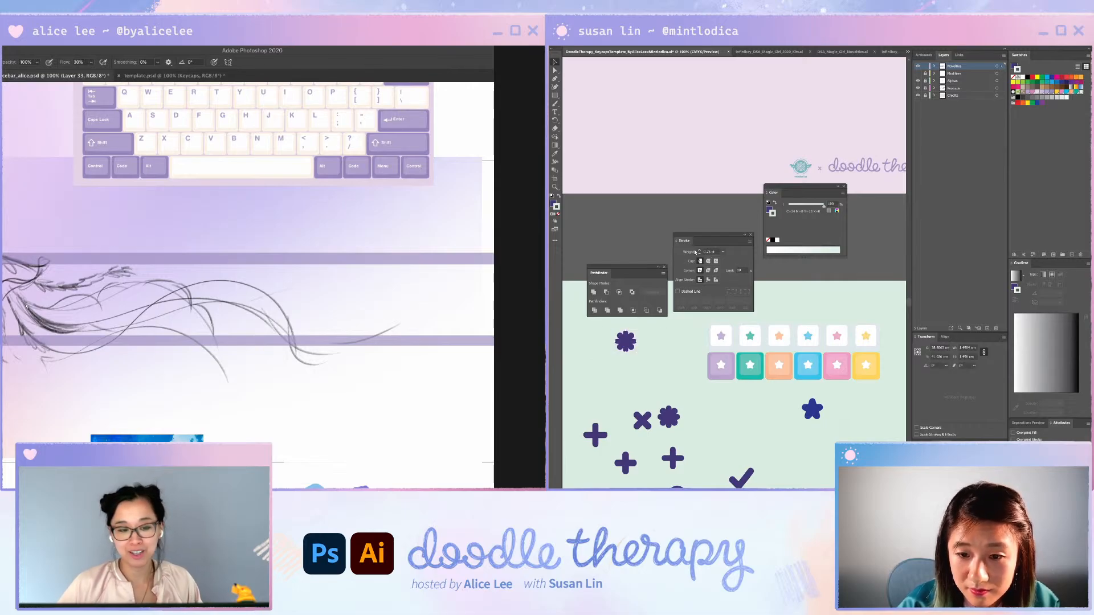
click(700, 252)
key(Up)
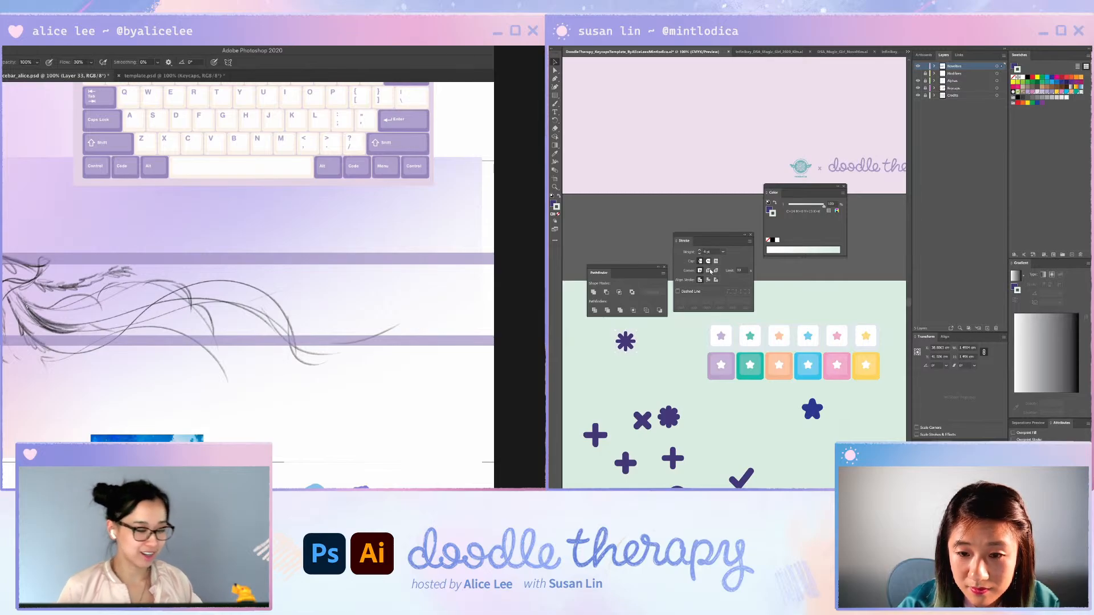
click(708, 271)
click(587, 393)
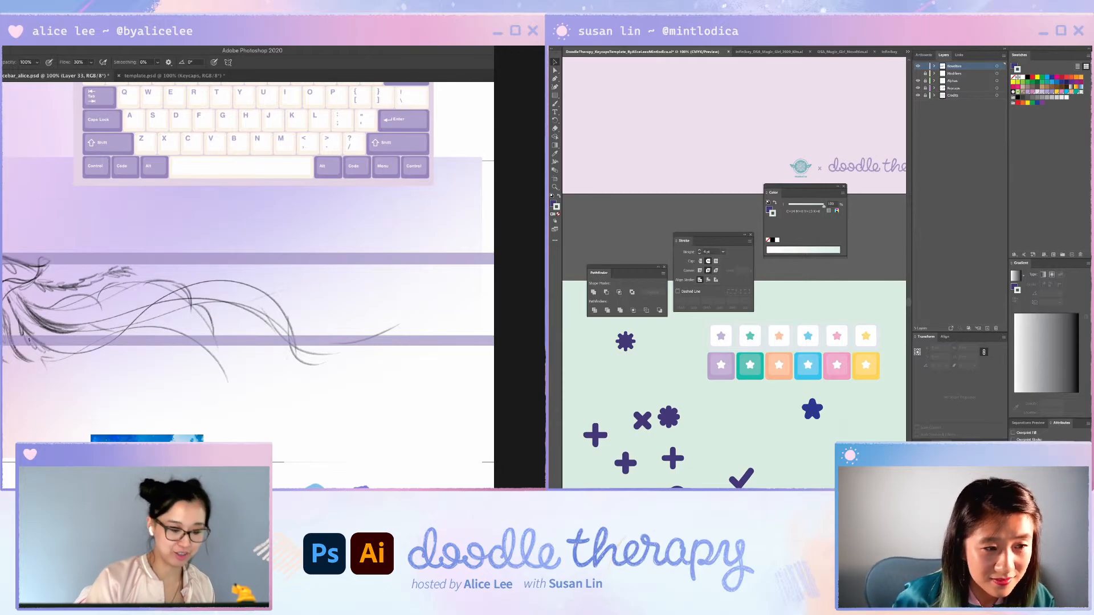
key(space)
mouse_move(147, 355)
mouse_down()
mouse_move(262, 354)
mouse_move(279, 334)
mouse_up()
mouse_move(82, 276)
mouse_down()
mouse_move(73, 289)
mouse_move(98, 267)
mouse_up()
key(space)
drag(191, 356, 106, 357)
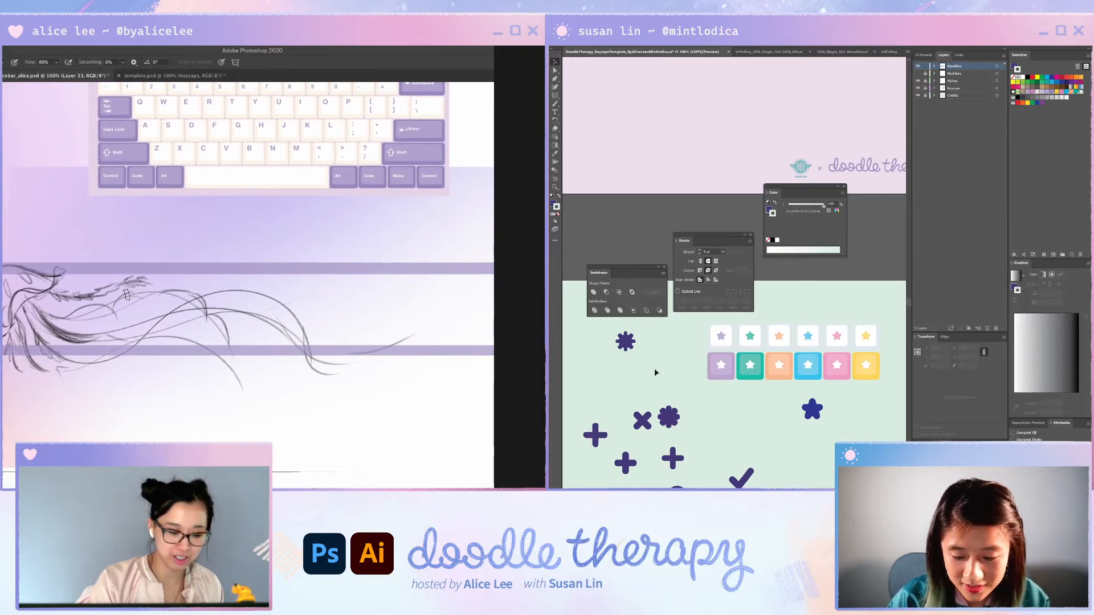
drag(28, 263, 52, 269)
key(ctrl+z)
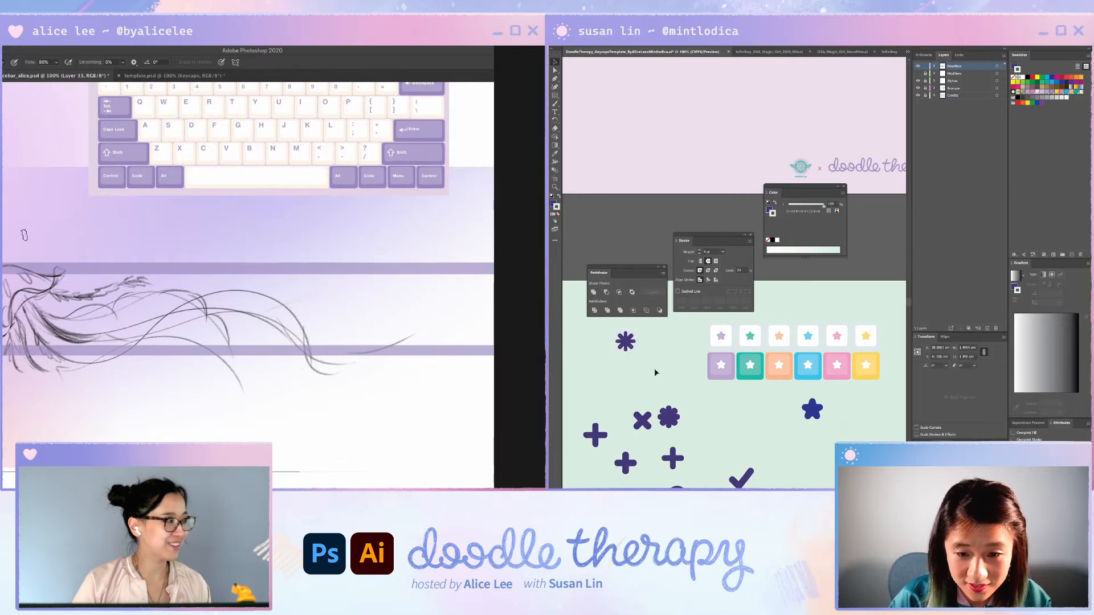
- In Photoshop, fade the spacebar sketch layer to 50% opacity and add a new layer above it
key(v)
key(2)
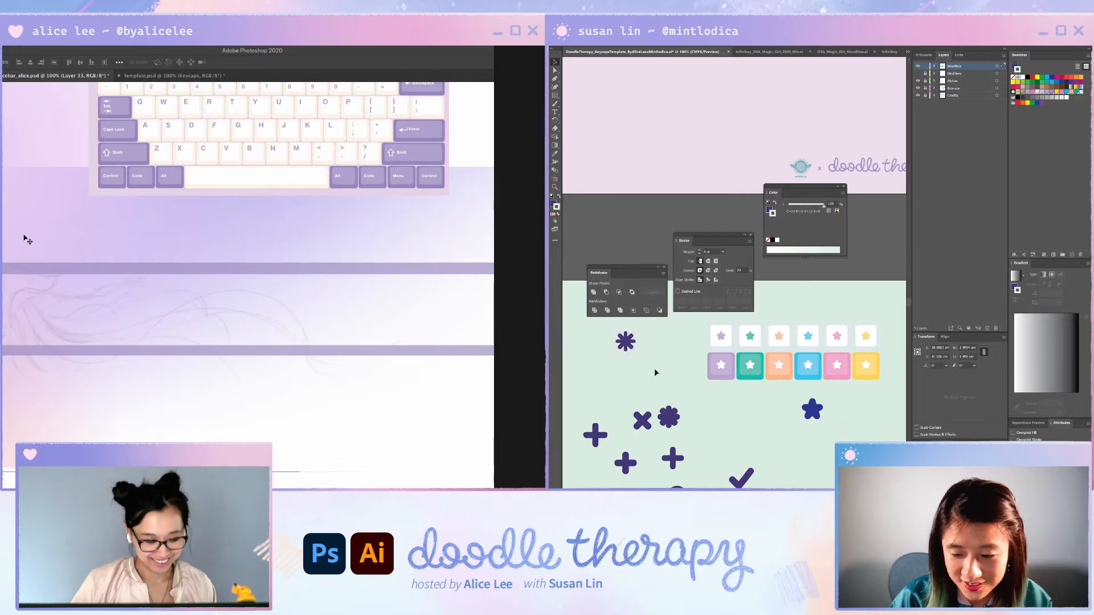
click(655, 373)
key(5)
key(ctrl+shift+n)
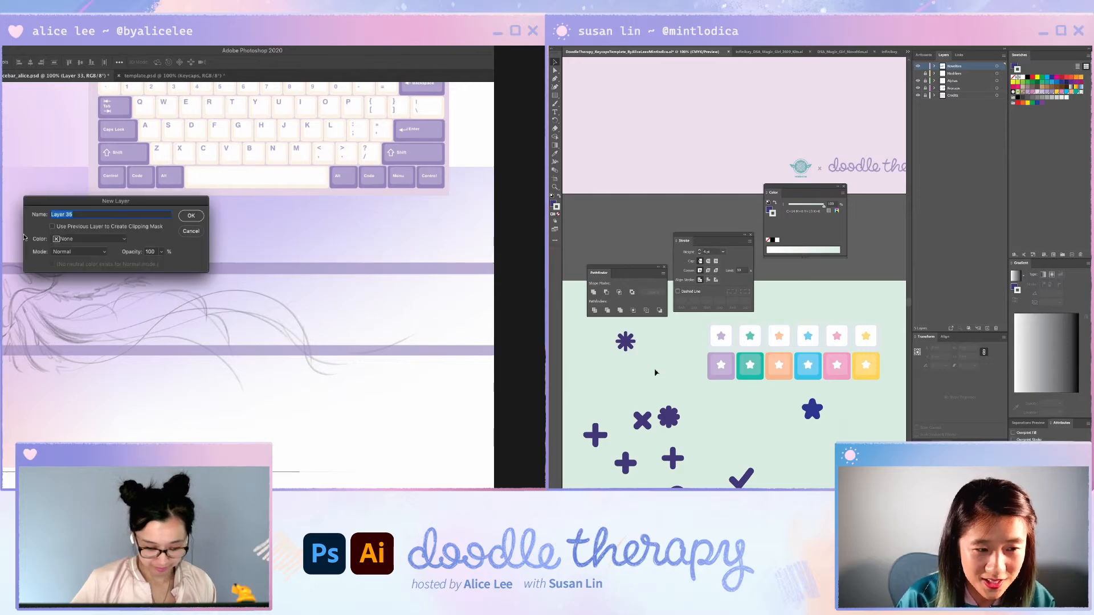
key(Return)
- Sample purple from a Control keycap and brush a curved line along the outer edge of the figure's head
key(i)
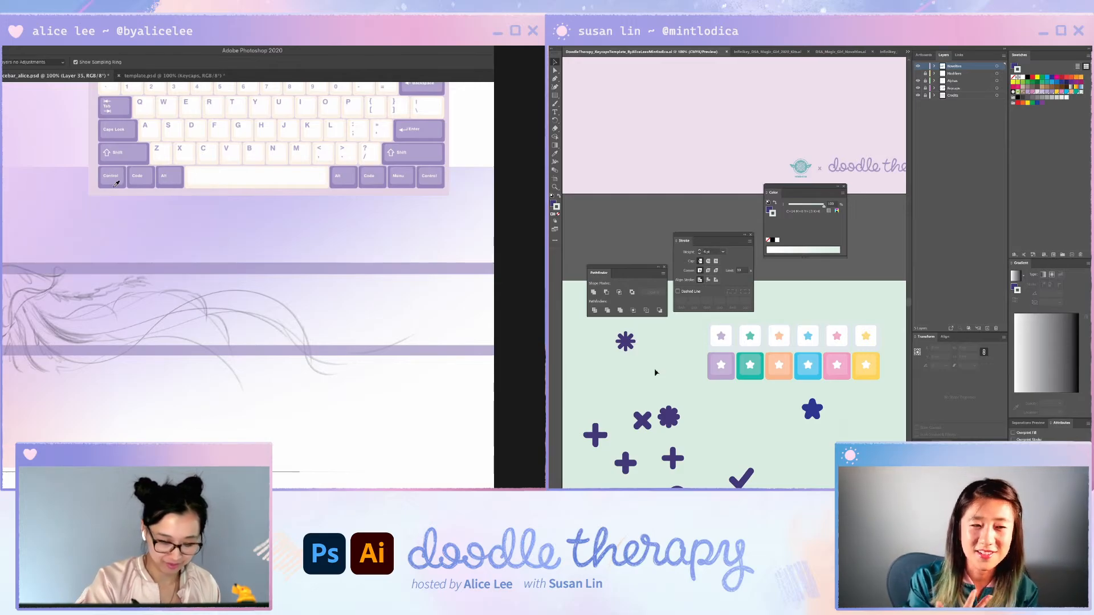
click(423, 179)
drag(293, 285, 403, 267)
key(b)
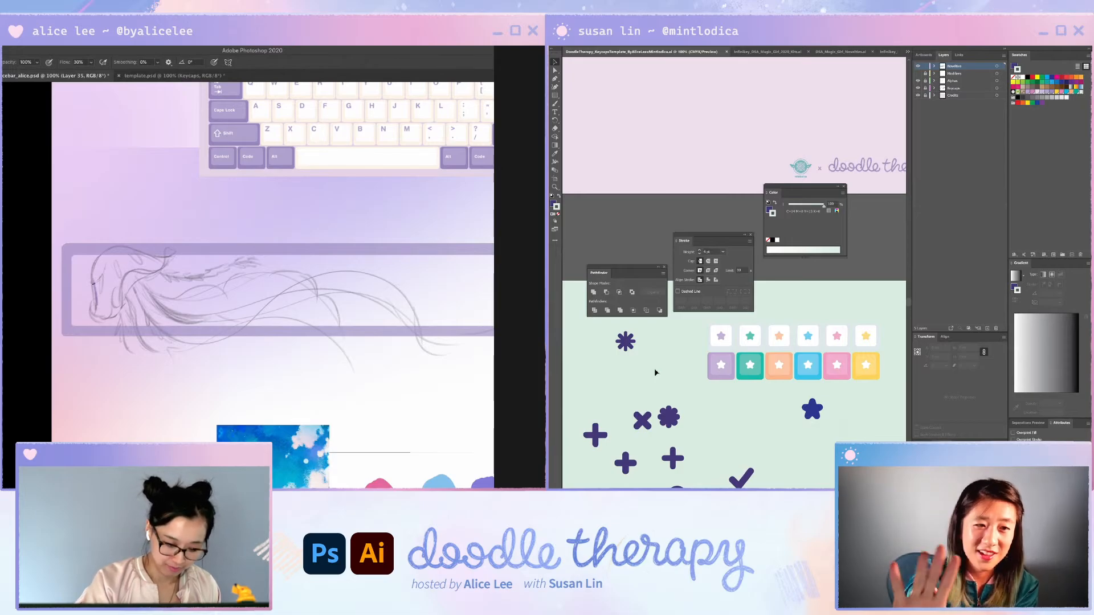
drag(95, 299, 105, 255)
- Lower the opacity of the spacebar sketch layer to 20%
key(v)
click(121, 307)
key(2)
key(r)
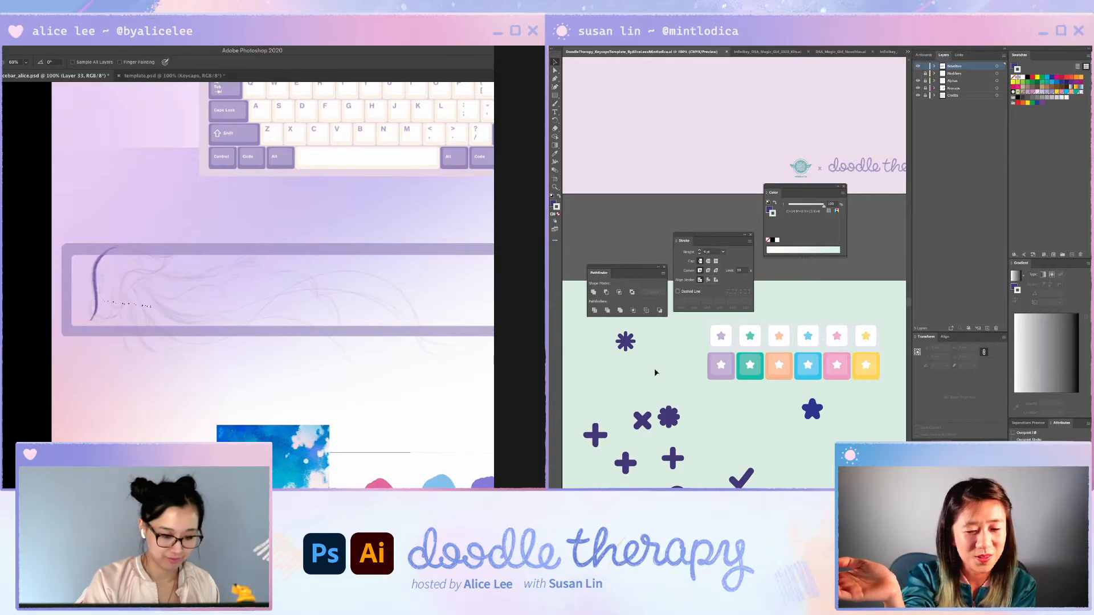
key(v)
drag(98, 304, 100, 301)
key(super+z)
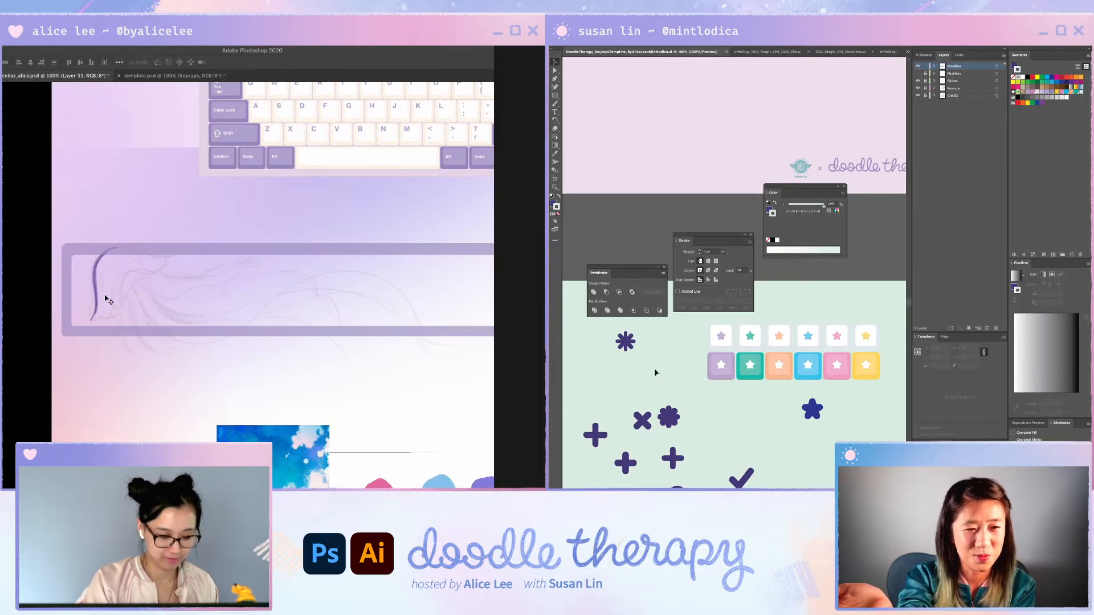
- Extend the purple outline over the top of the figure's head to its pointed tip
key(b)
key(ctrl+equal)
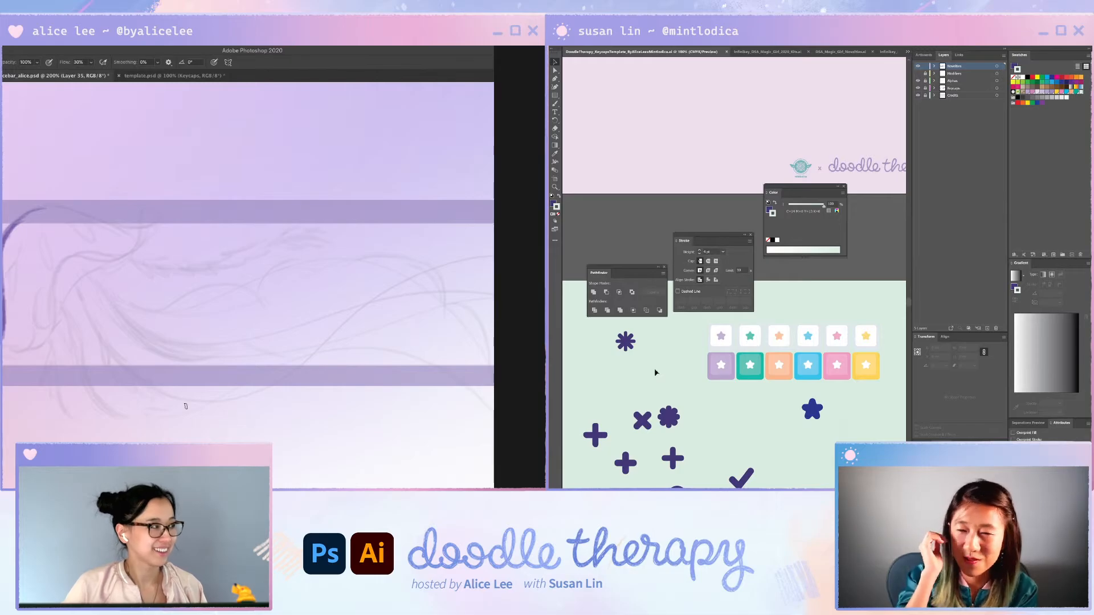
drag(206, 335, 336, 319)
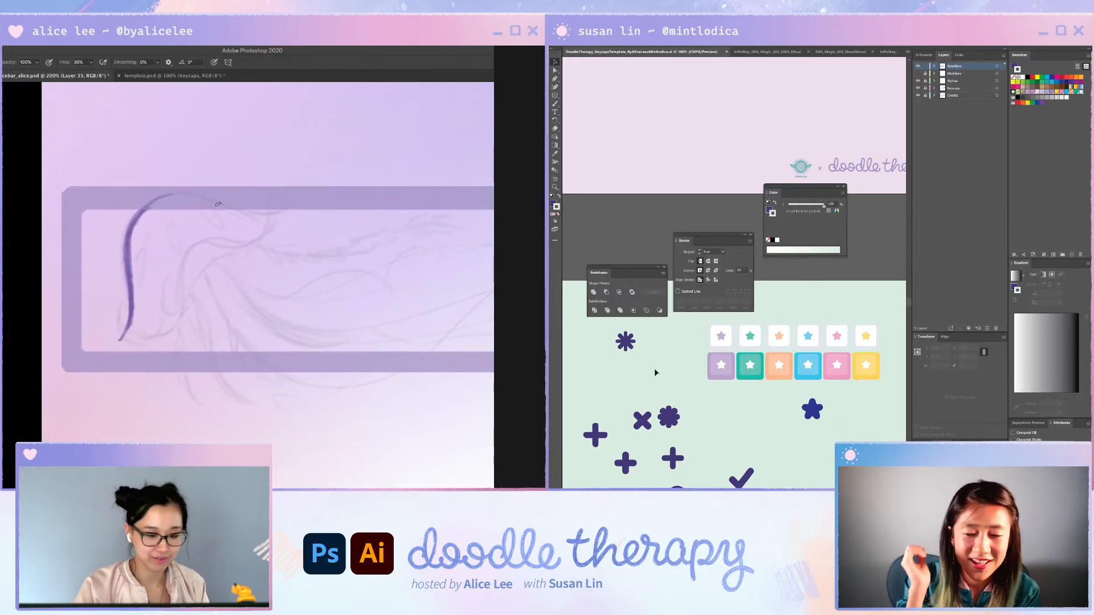
mouse_move(191, 195)
mouse_down()
mouse_move(244, 216)
mouse_move(222, 203)
mouse_move(272, 220)
mouse_up()
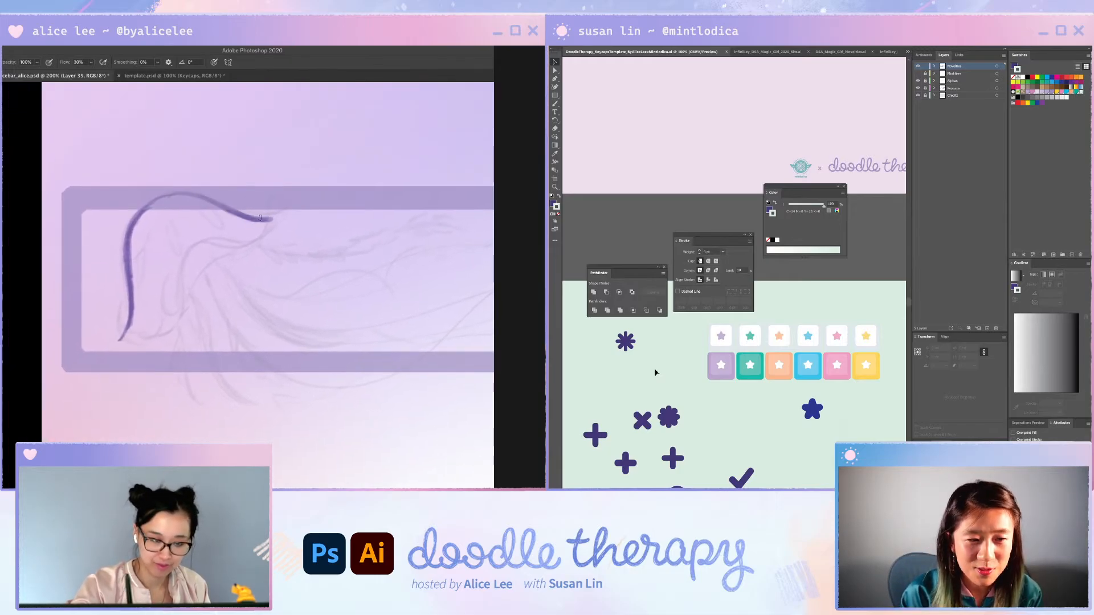
drag(161, 199, 214, 207)
- Raise the brush flow and close the purple outline along the inner edge of the figure's head shape
click(91, 62)
drag(91, 72, 99, 73)
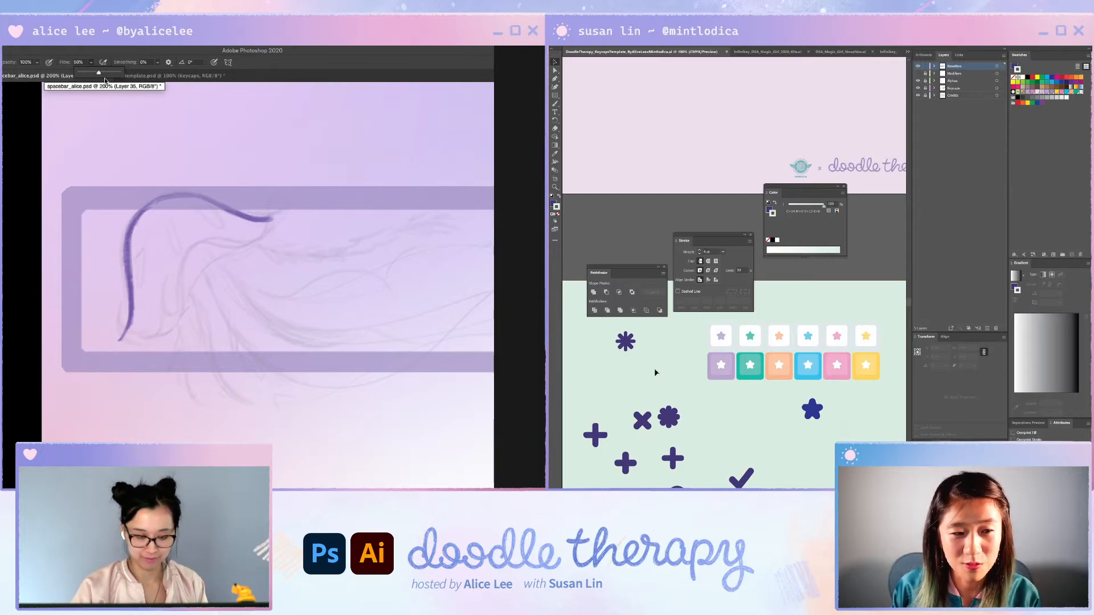
drag(153, 335, 170, 322)
key(r)
mouse_move(330, 347)
mouse_down()
mouse_move(216, 418)
mouse_move(113, 382)
mouse_up()
mouse_move(138, 221)
mouse_down()
mouse_move(221, 320)
mouse_move(219, 343)
mouse_move(248, 346)
mouse_move(255, 367)
mouse_up()
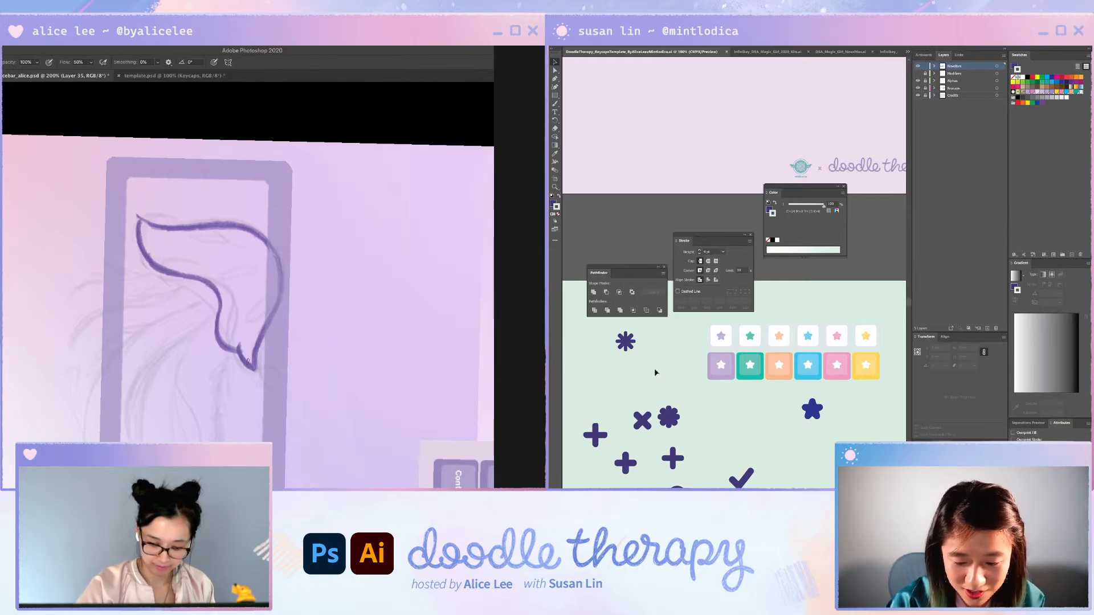
drag(216, 333, 236, 348)
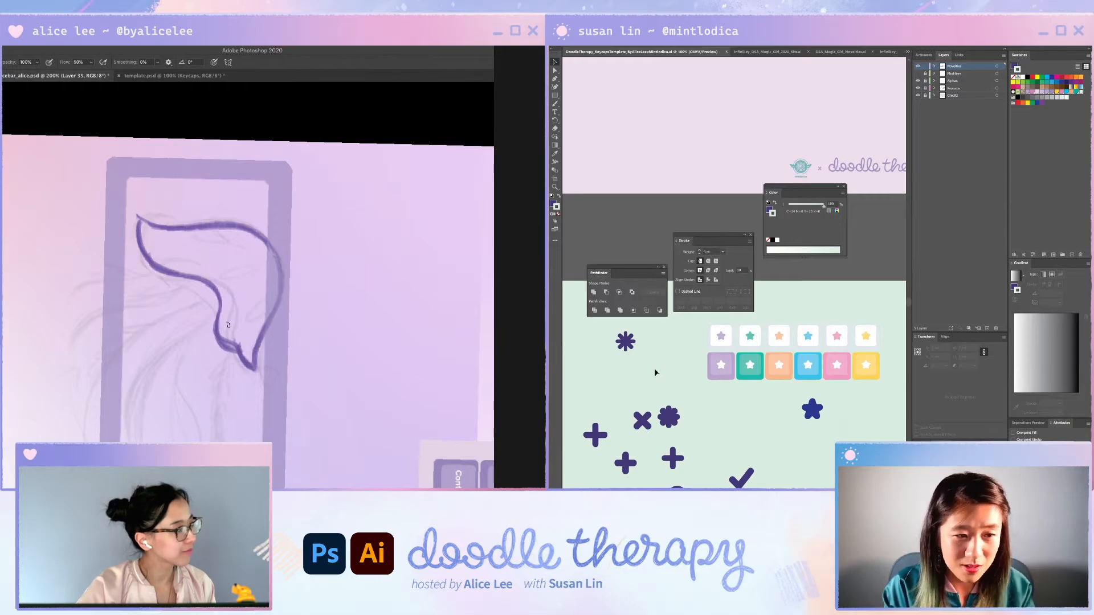
- Erase the uneven bulge near the pointed tip of the outline and redraw its curve with a thicker stroke
key(e)
mouse_move(213, 308)
mouse_down()
mouse_move(229, 346)
mouse_move(213, 333)
mouse_move(240, 368)
mouse_up()
key(b)
drag(220, 328, 238, 345)
key(Escape)
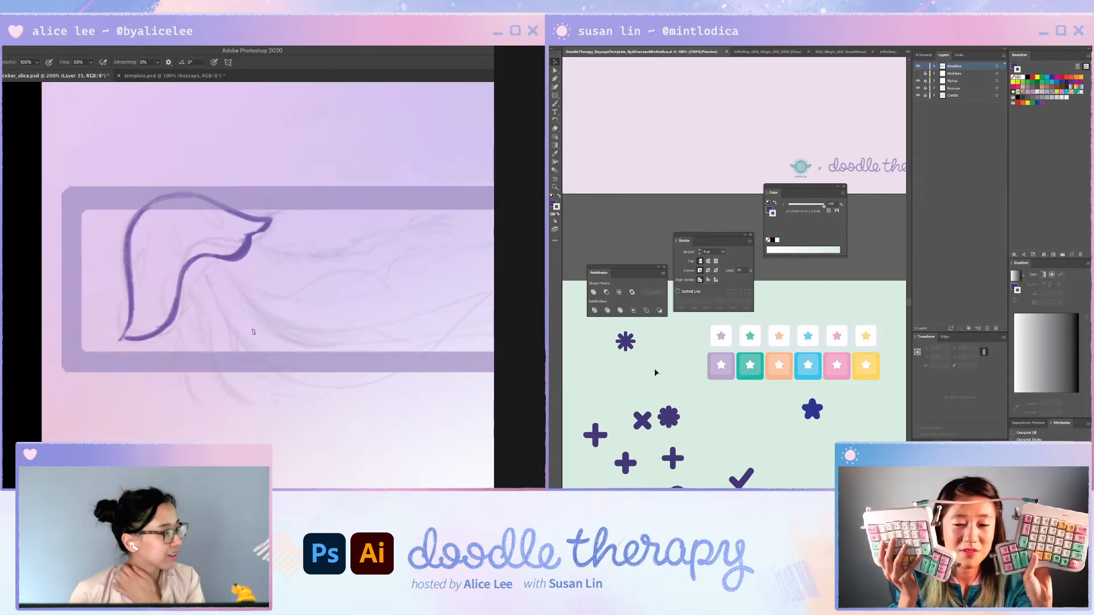
- Select the interior of the purple outline and expand the selection just into the line, replacing an expansion that reaches too far
key(w)
click(236, 237)
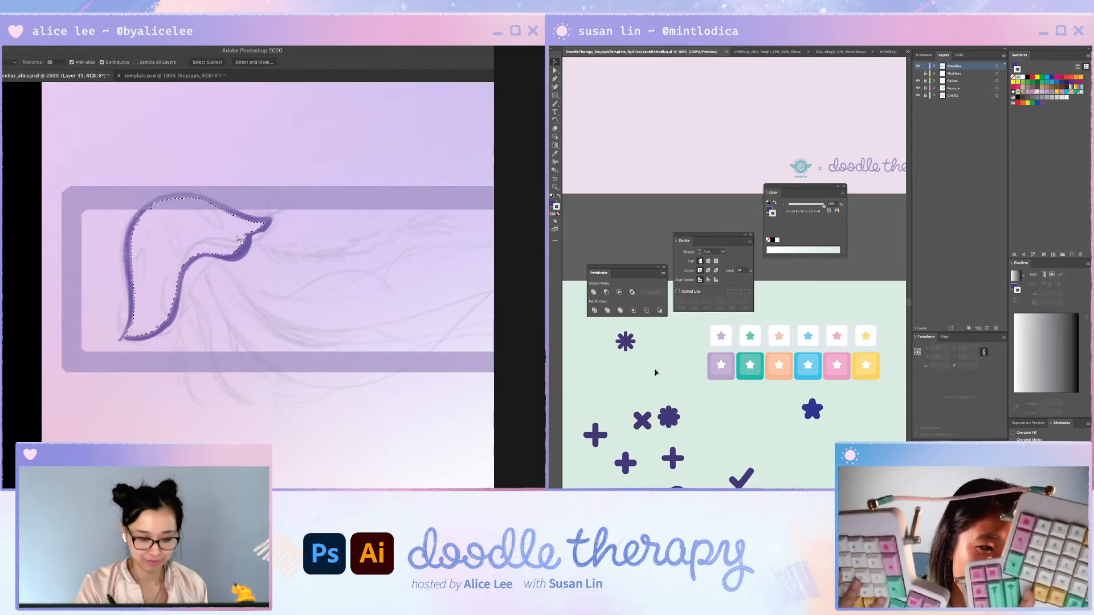
key(F6)
key(Return)
key(g)
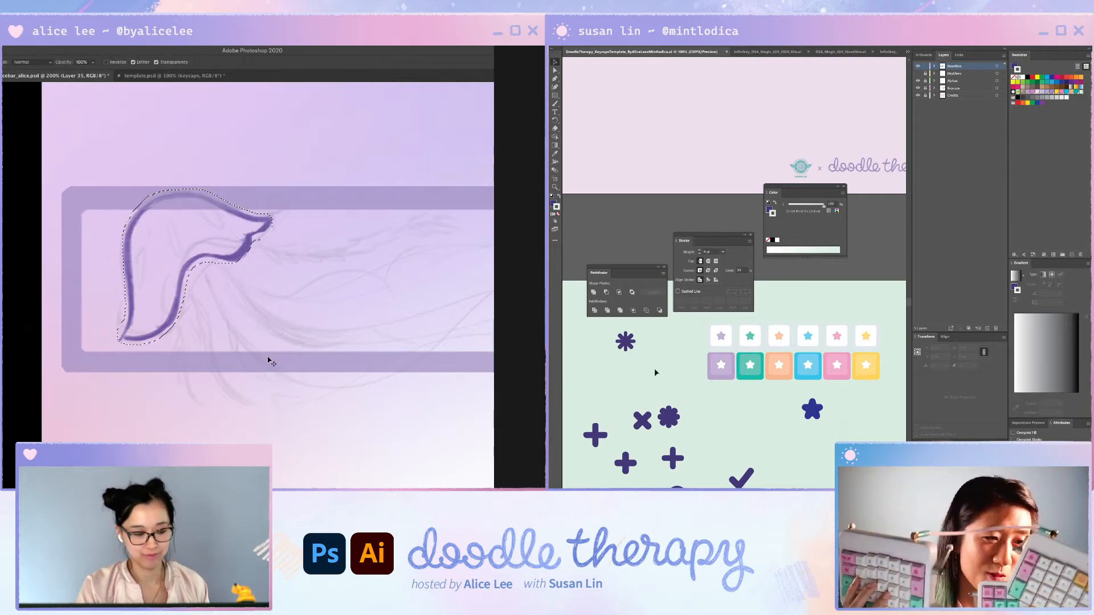
key(ctrl+z)
key(F6)
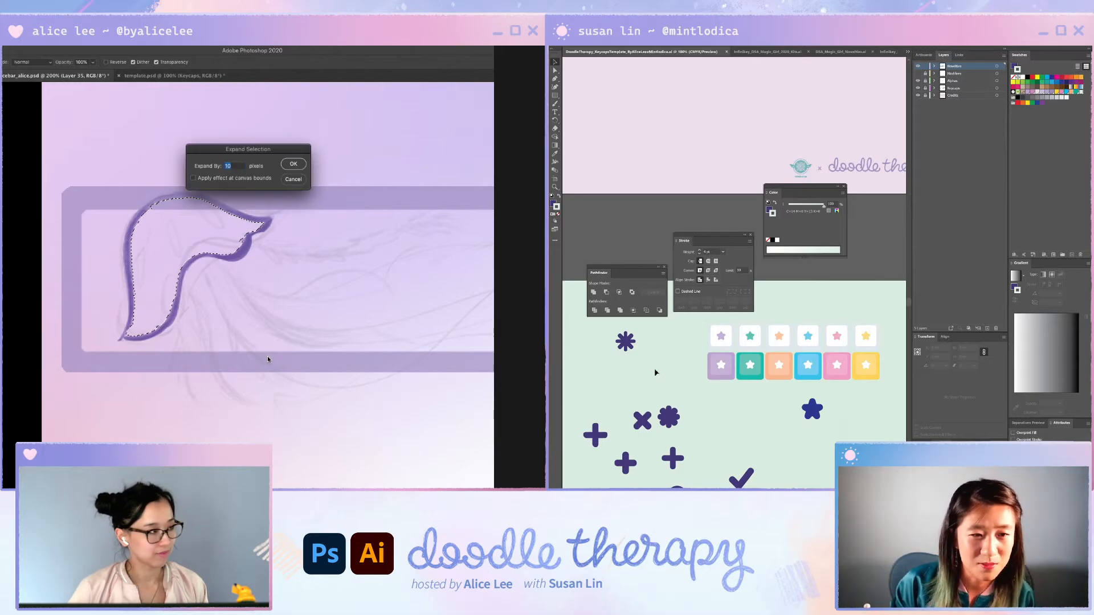
key(Return)
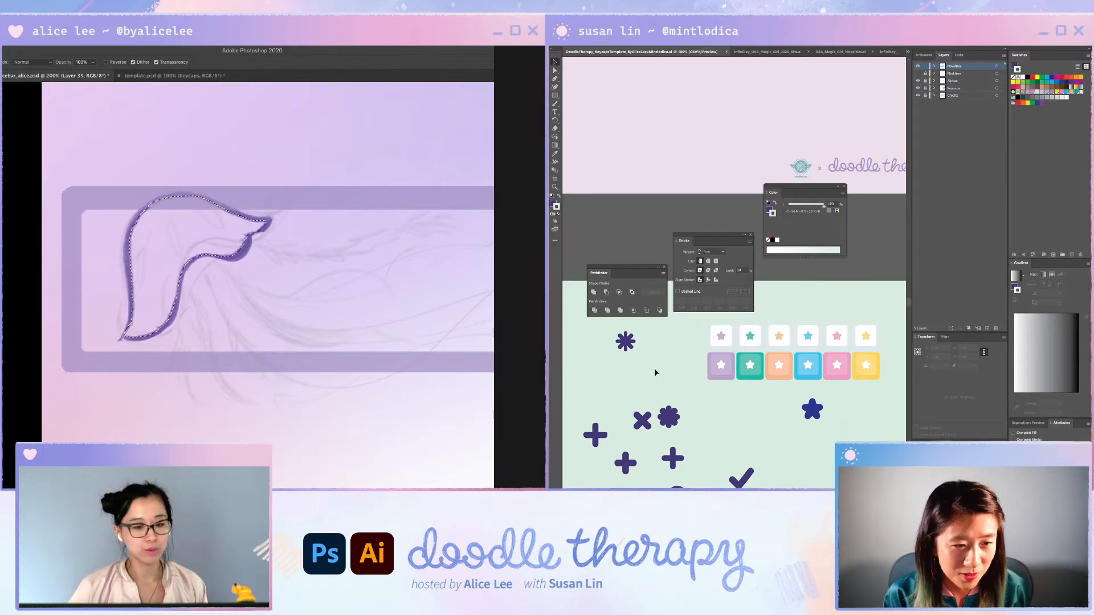
- Fill the selected head shape with the purple gradient and clear the selection
drag(283, 221, 154, 285)
drag(244, 222, 139, 308)
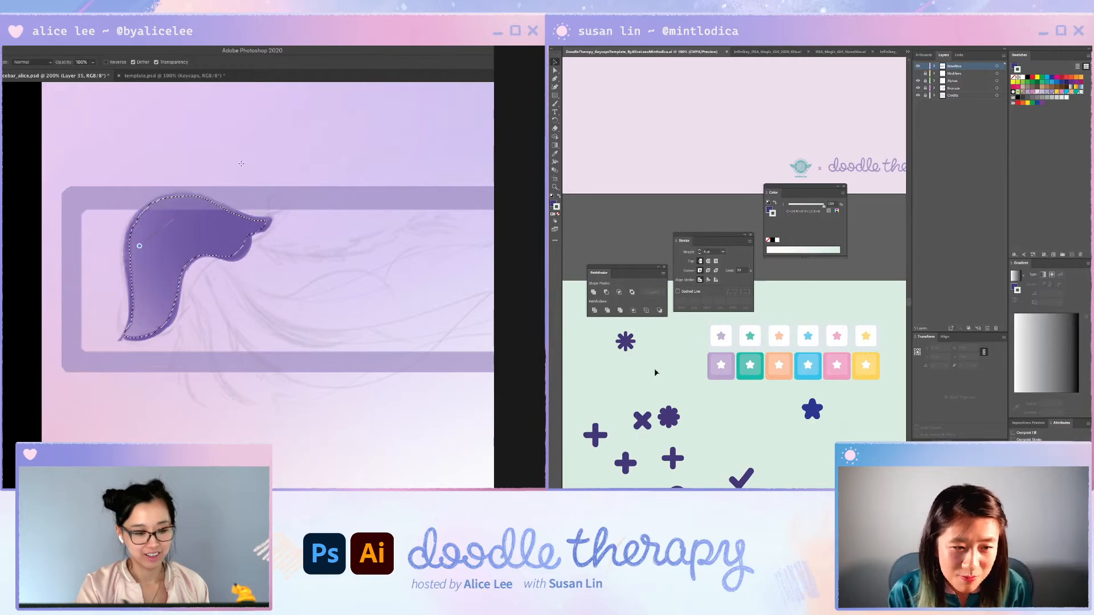
key(ctrl+d)
- Brush along the outer and inner edges of the filled head shape to smooth its contour
key(b)
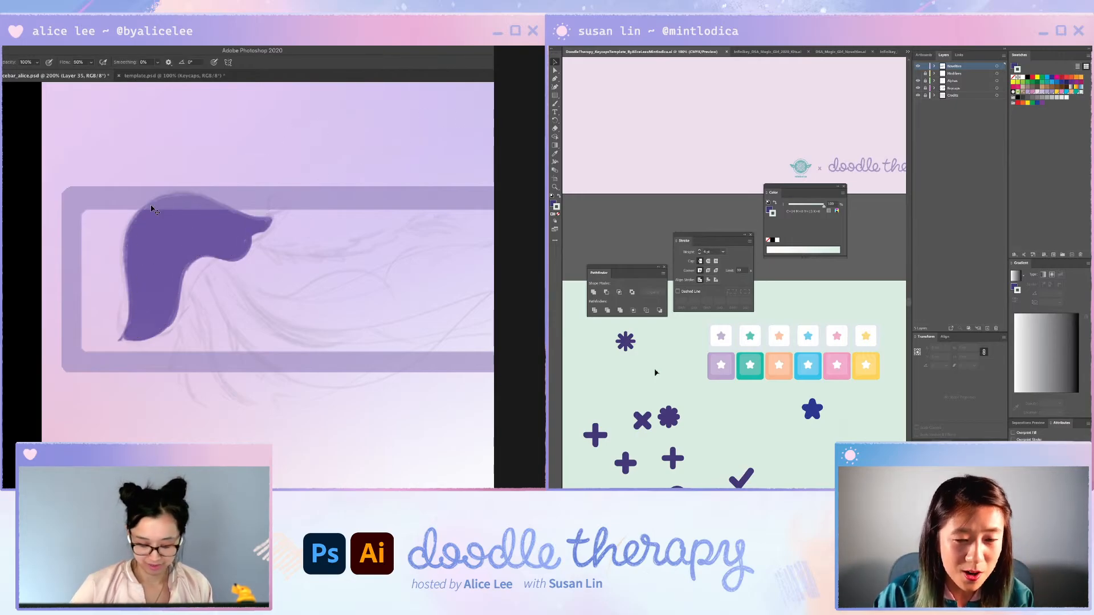
drag(130, 269, 155, 202)
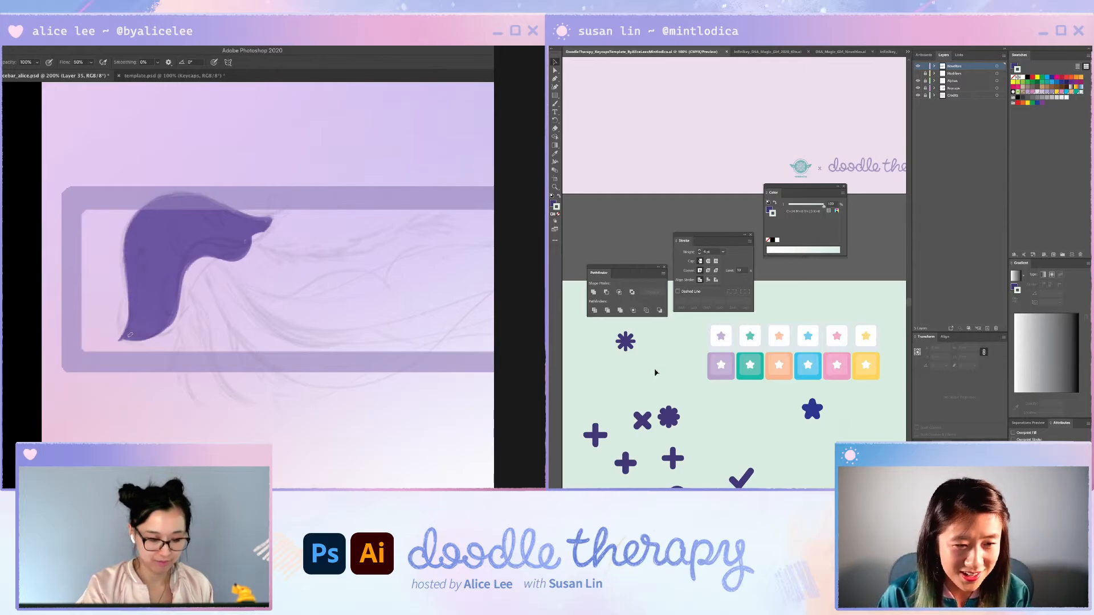
key(r)
drag(299, 361, 123, 326)
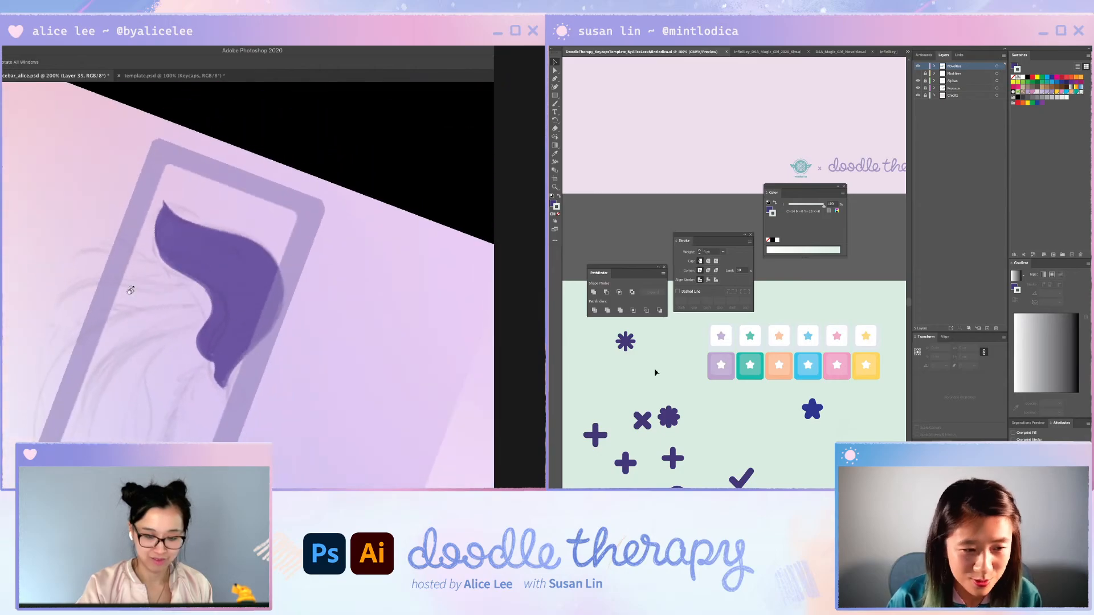
mouse_move(176, 272)
mouse_down()
mouse_move(156, 233)
mouse_move(212, 294)
mouse_up()
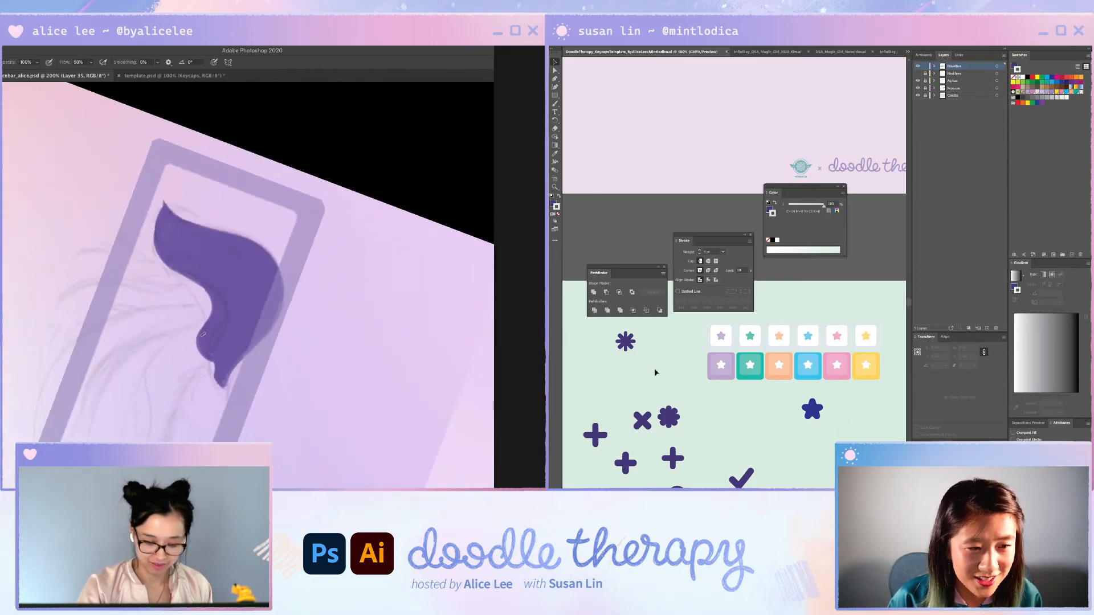
mouse_move(210, 291)
mouse_down()
mouse_move(200, 354)
mouse_move(201, 336)
mouse_up()
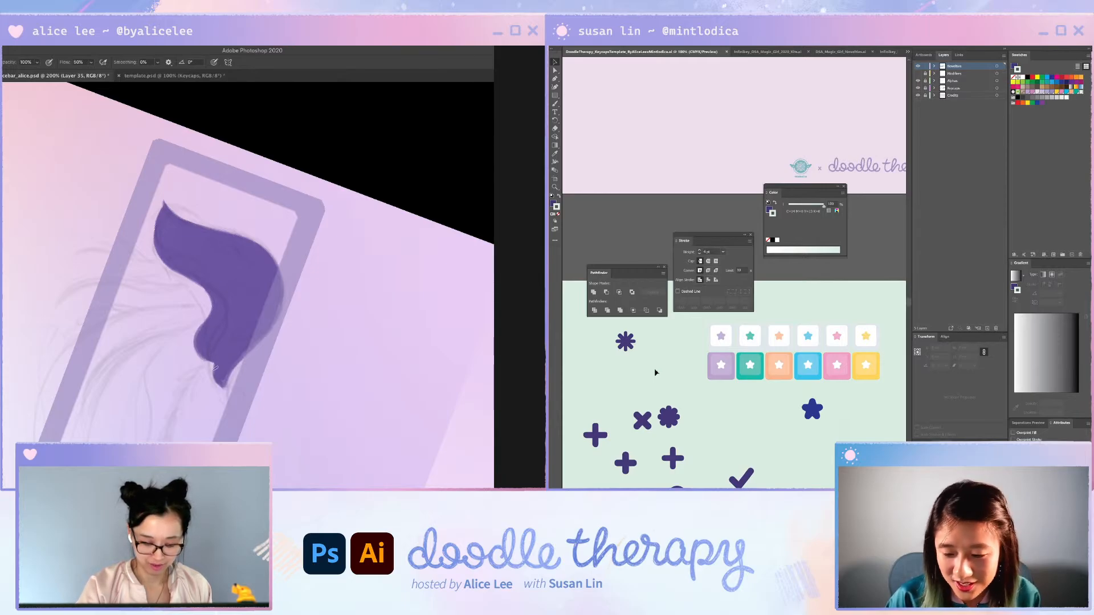
key(Escape)
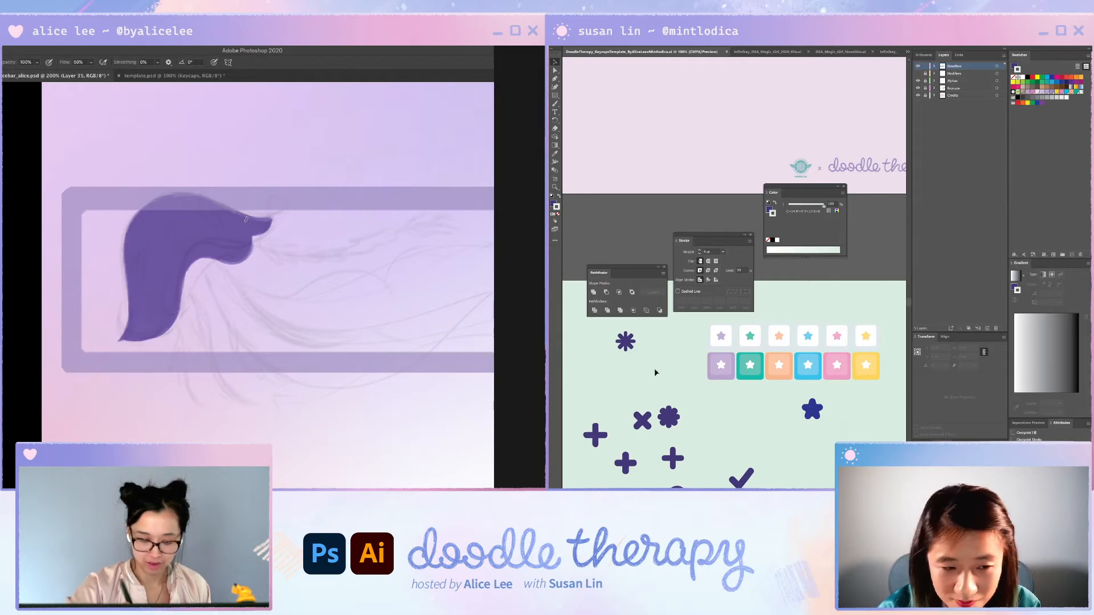
- Erase the rough outer edge near the lower tip of the head shape and save the spacebar document
key(r)
drag(303, 259, 100, 304)
key(r)
mouse_move(131, 346)
mouse_down()
mouse_move(150, 331)
mouse_move(173, 349)
mouse_up()
key(e)
drag(118, 322, 171, 348)
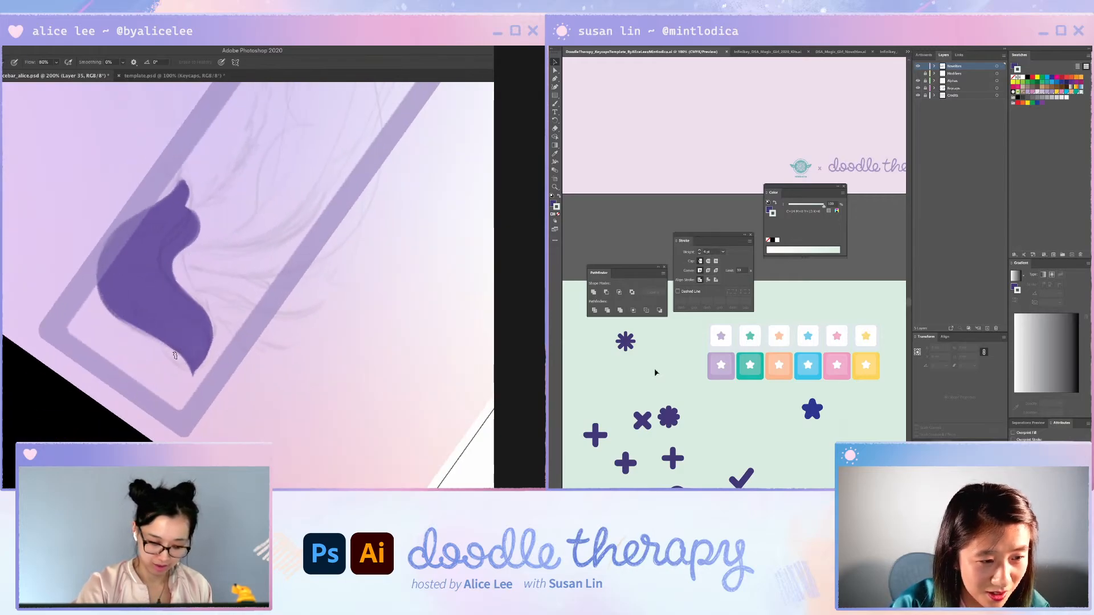
key(Escape)
key(ctrl+s)
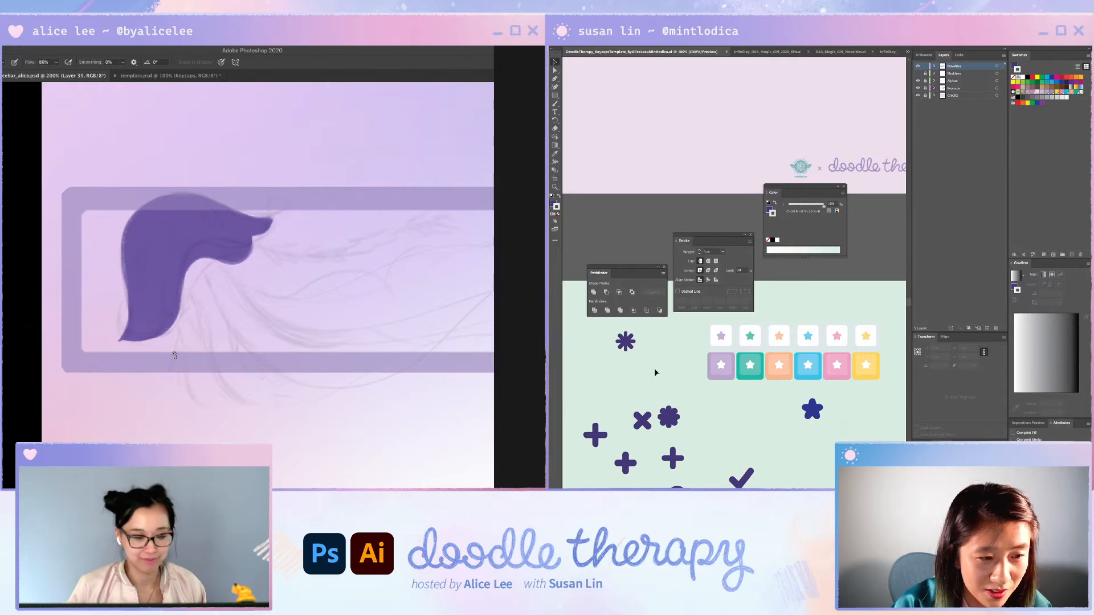
- Add a new layer above the head shape and pick a magenta-purple paint color
drag(285, 326, 210, 334)
key(super+shift+n)
key(Return)
key(i)
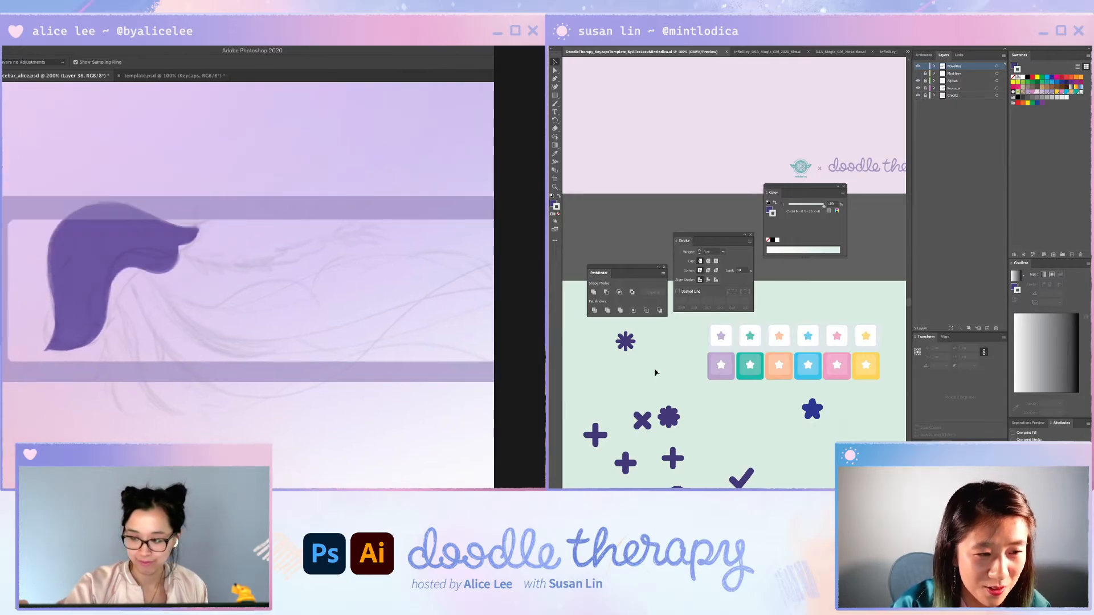
- Brush a magenta-purple strand sweeping down from beneath the head shape, redoing misplaced strokes, and fill in its wide upper part
key(r)
drag(408, 292, 382, 392)
key(b)
drag(133, 243, 194, 399)
key(super+z)
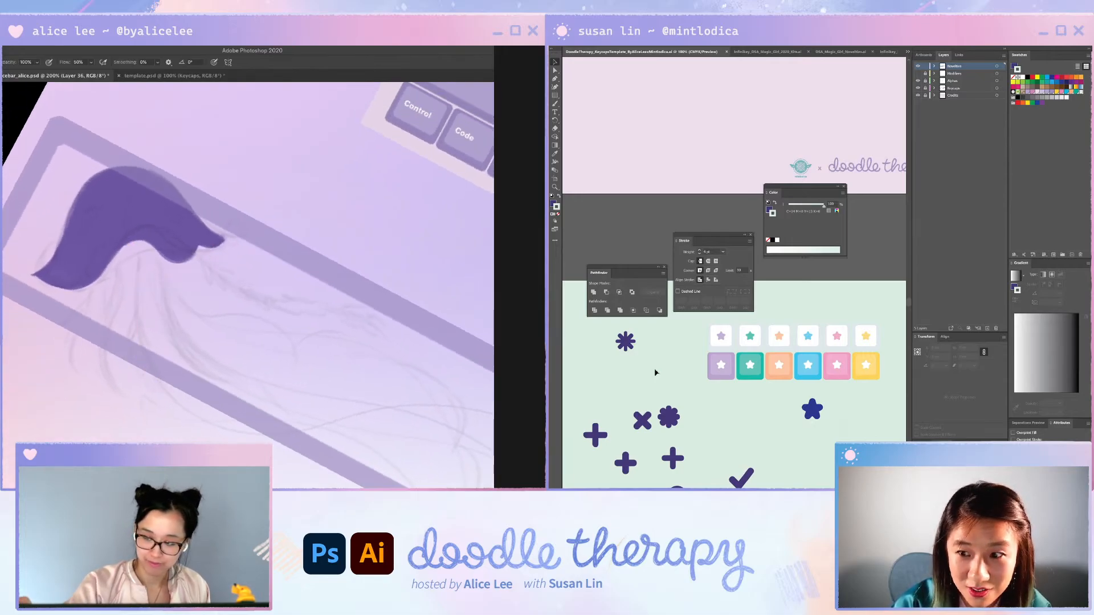
drag(366, 235, 288, 216)
drag(87, 293, 185, 387)
mouse_move(79, 234)
mouse_down()
mouse_move(79, 321)
mouse_move(108, 349)
mouse_move(73, 276)
mouse_move(98, 327)
mouse_up()
key(super+z)
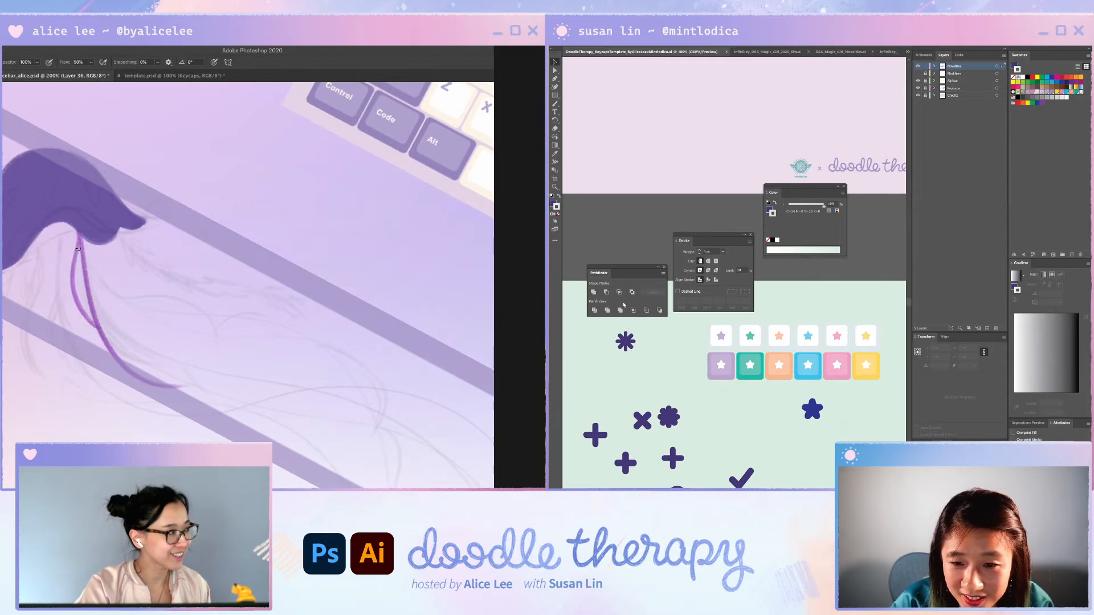
key(Escape)
mouse_move(83, 336)
mouse_down()
mouse_move(119, 363)
mouse_move(72, 300)
mouse_up()
- In Illustrator, reduce the scalloped icon's stroke weight one step and move the x-shaped icon up beneath it
click(700, 254)
click(659, 401)
drag(648, 426, 639, 392)
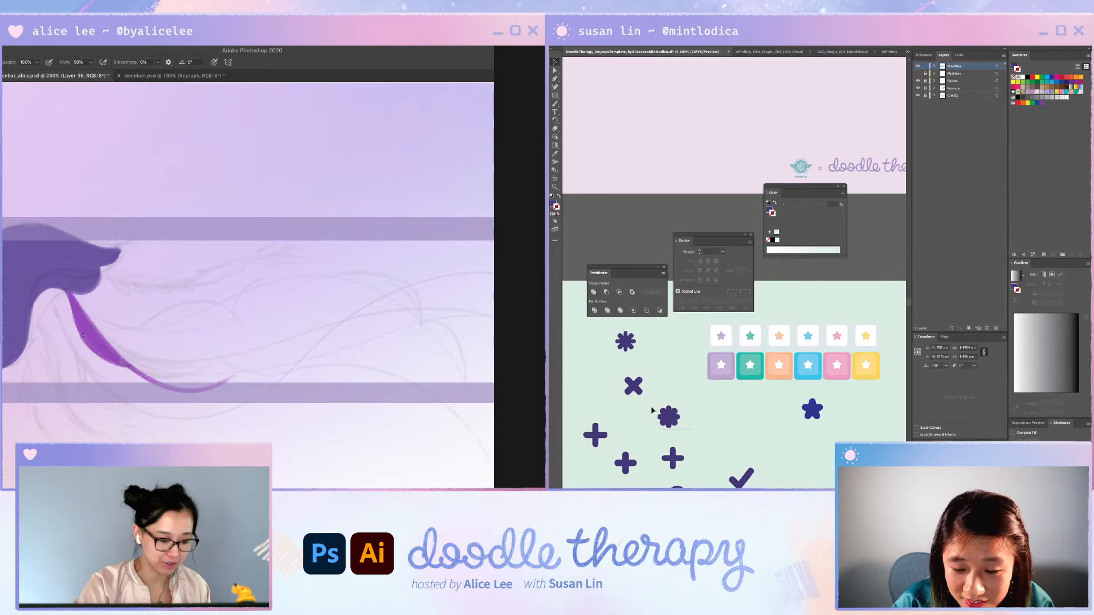
- Extend the magenta-purple strand's upper end up to the head, and in Illustrator move the star icon beside the asterisk icon
click(682, 381)
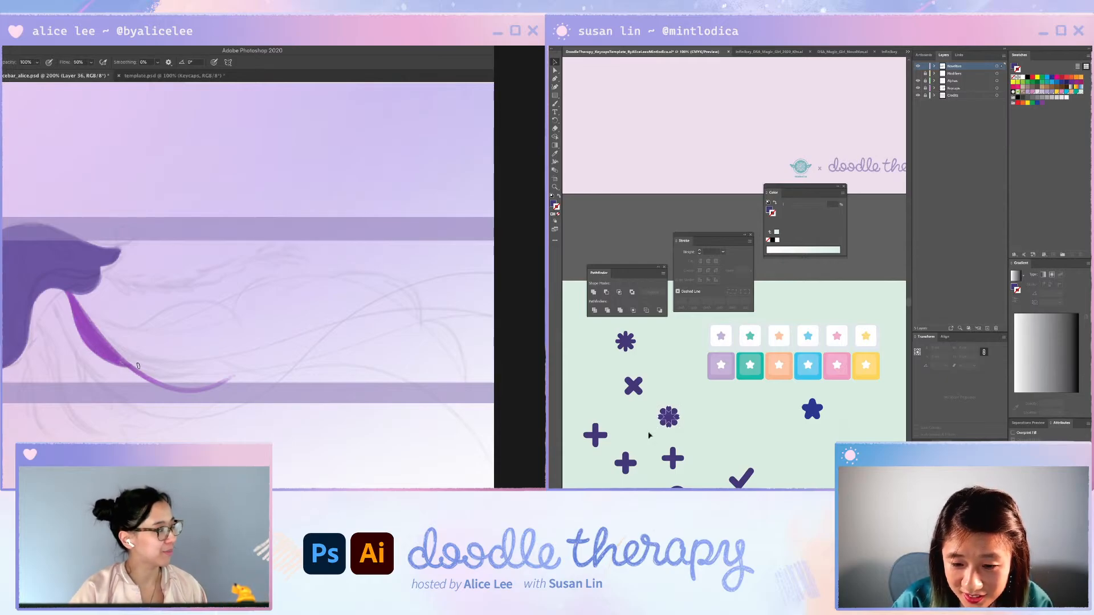
scroll(685, 485, down, 1)
key(w)
click(74, 297)
key(b)
mouse_move(809, 406)
mouse_down()
mouse_move(712, 385)
mouse_move(665, 353)
mouse_move(862, 321)
mouse_up()
key(b)
click(713, 391)
- Duplicate the white and colored rows of star keycap samples directly below the originals
drag(850, 324, 851, 385)
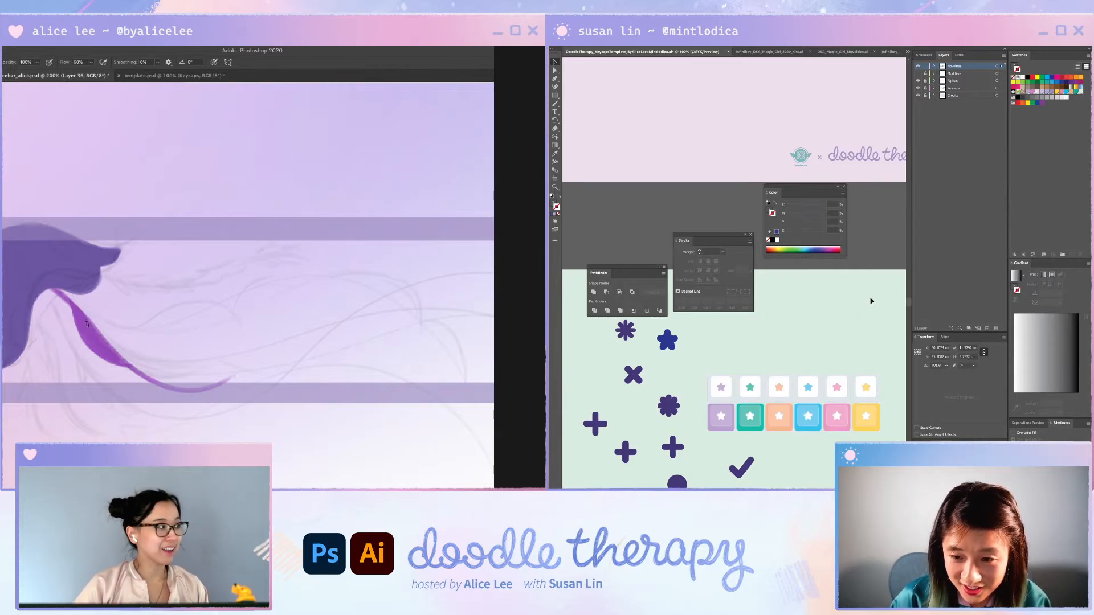
key(ctrl+z)
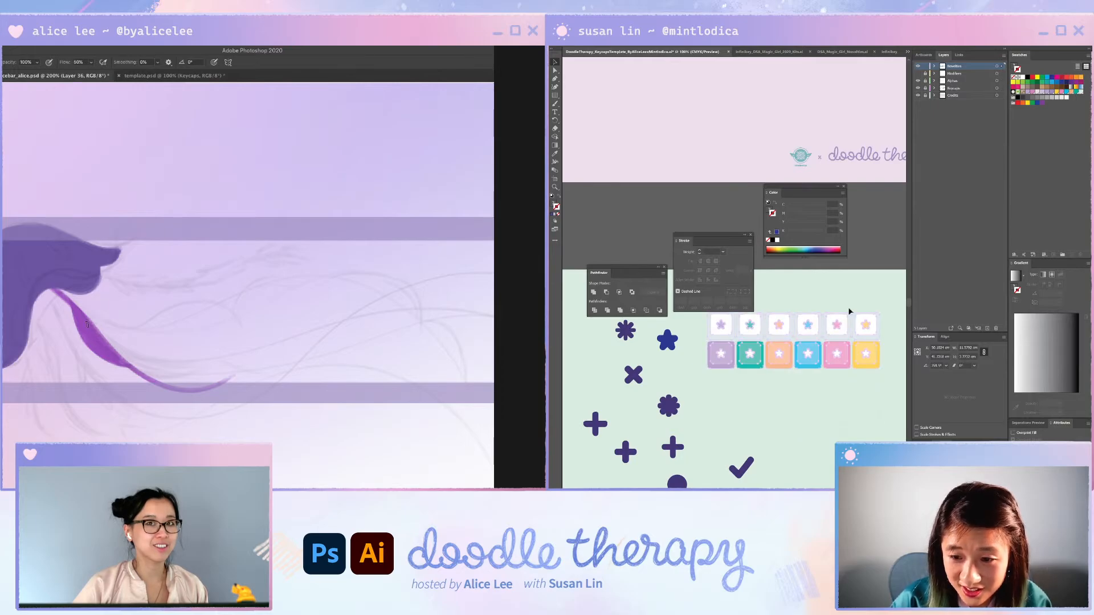
drag(750, 353, 749, 421)
scroll(749, 420, down, 1)
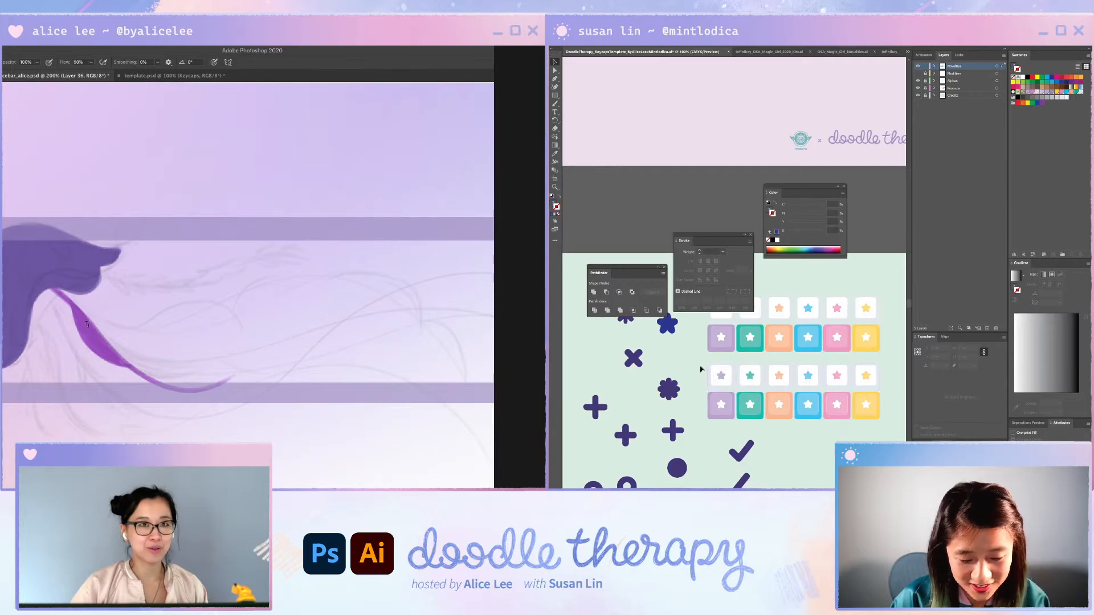
- Delete the white stars from the six colored keycaps in the duplicated set
click(721, 405)
key(Delete)
click(751, 406)
key(Delete)
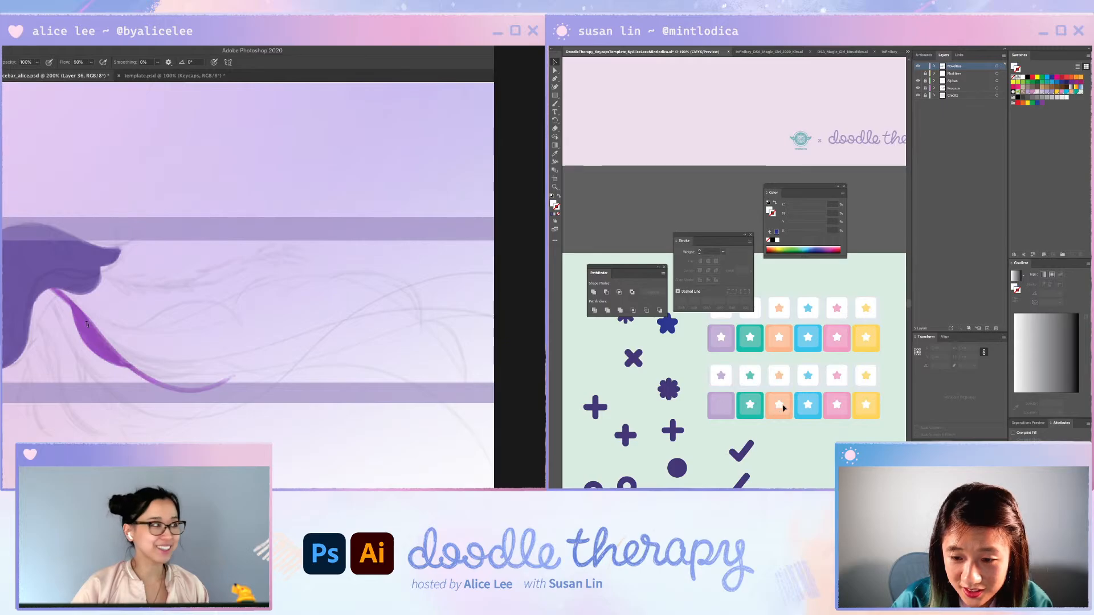
click(780, 407)
key(Delete)
click(808, 407)
key(Delete)
click(837, 407)
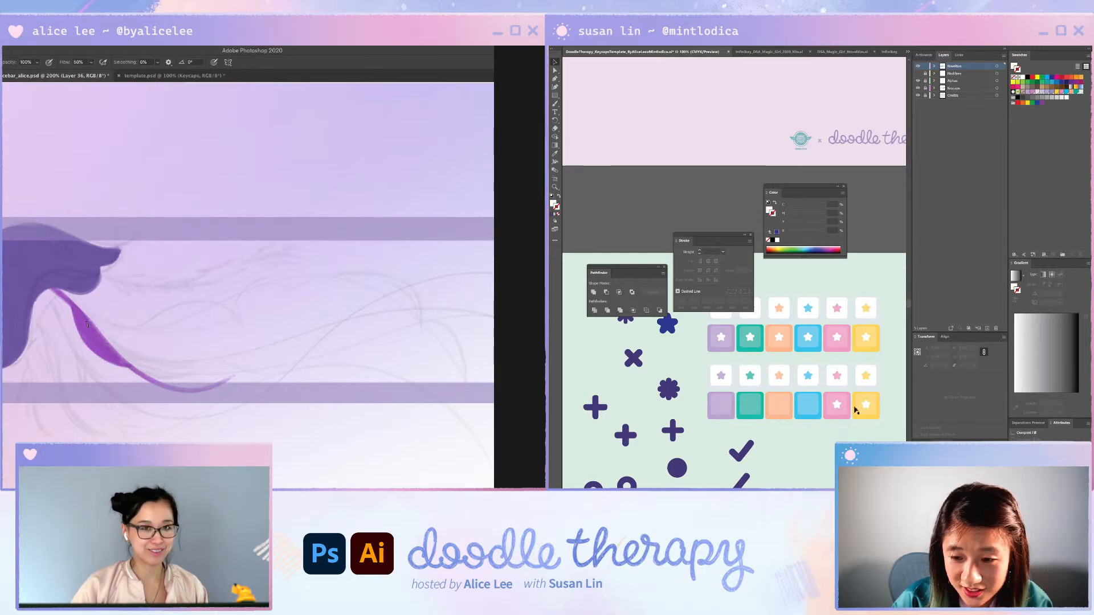
key(Delete)
click(866, 408)
key(Delete)
- Delete the colored stars from the six white keycaps in the duplicated set and save the keycap document
click(867, 379)
key(Delete)
key(Delete)
click(808, 377)
key(Delete)
click(779, 376)
key(Delete)
key(Delete)
click(726, 377)
key(Delete)
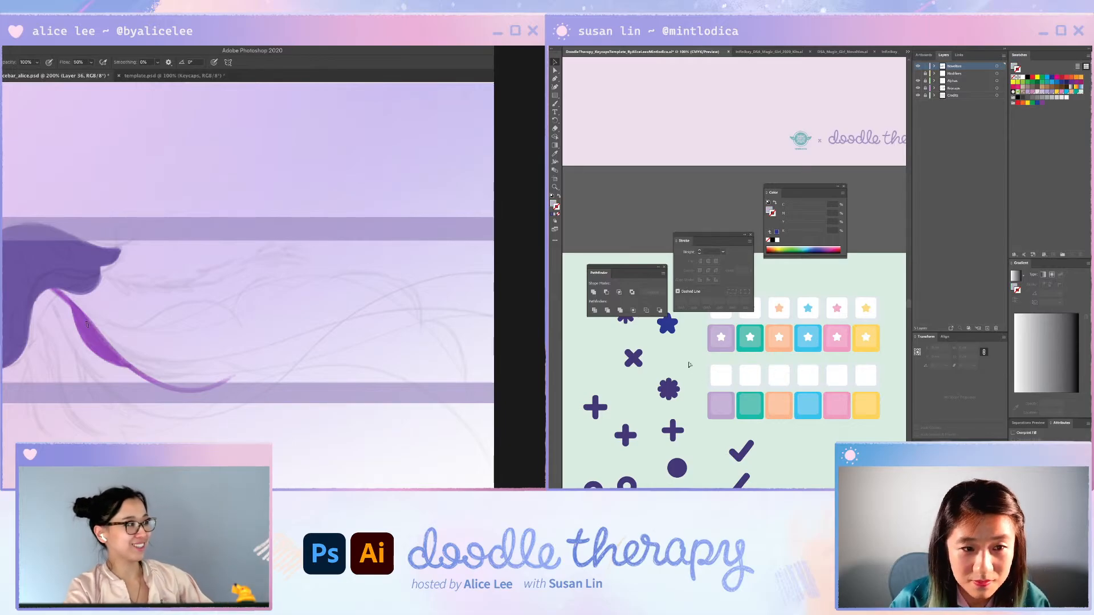
key(ctrl+s)
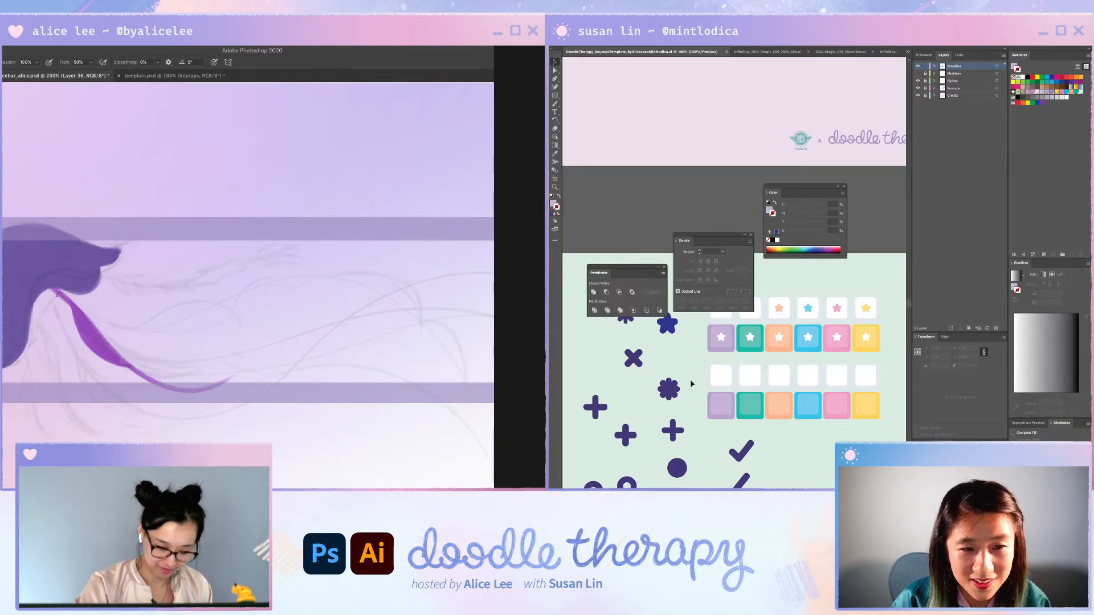
- In Photoshop, erase the rough upper edge of the magenta-purple strand just beneath the head
drag(65, 296, 104, 334)
key(ctrl+z)
key(e)
mouse_move(50, 290)
mouse_down()
mouse_move(70, 320)
mouse_move(47, 292)
mouse_move(67, 304)
mouse_move(67, 284)
mouse_move(57, 287)
mouse_move(88, 325)
mouse_up()
key(b)
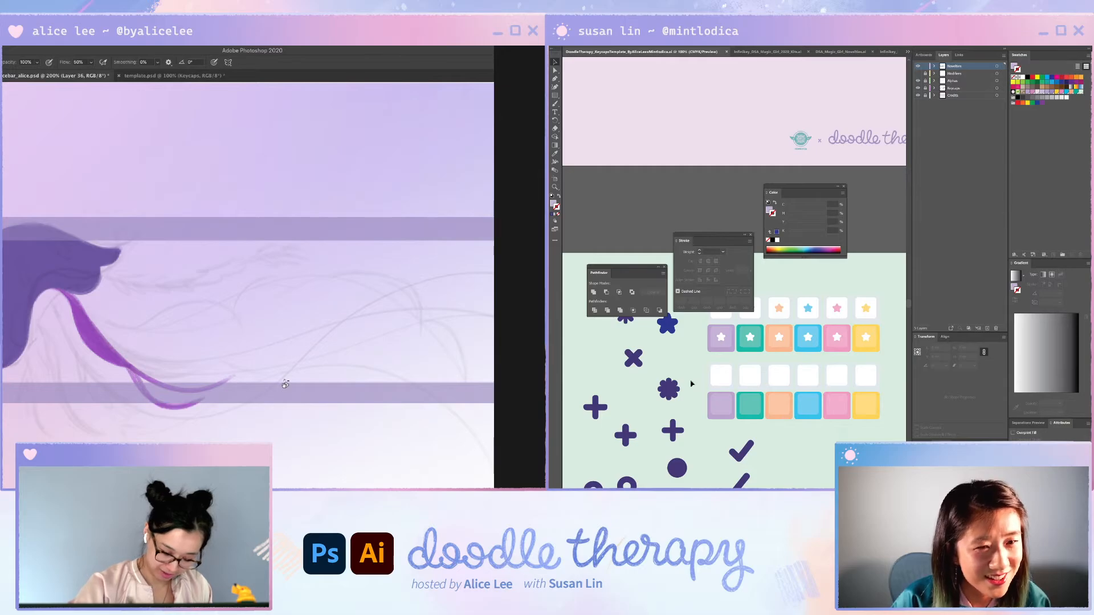
- Brush the strand's lower curve and extend its outline into a second rising and falling wave that ends in a thin tip
key(r)
drag(194, 402, 143, 423)
key(b)
mouse_move(85, 297)
mouse_down()
mouse_move(81, 343)
mouse_move(212, 426)
mouse_up()
mouse_move(157, 368)
mouse_down()
mouse_move(80, 299)
mouse_move(141, 361)
mouse_move(146, 390)
mouse_up()
drag(72, 311, 141, 378)
drag(117, 342, 152, 426)
key(r)
key(Escape)
drag(268, 427, 360, 382)
drag(329, 410, 307, 430)
- Thicken the strand's upper section with brush strokes running down from the underside of the head
key(b)
mouse_move(55, 240)
mouse_down()
mouse_move(76, 283)
mouse_move(77, 261)
mouse_move(106, 328)
mouse_move(51, 258)
mouse_move(61, 295)
mouse_up()
key(e)
key(b)
drag(76, 245, 108, 331)
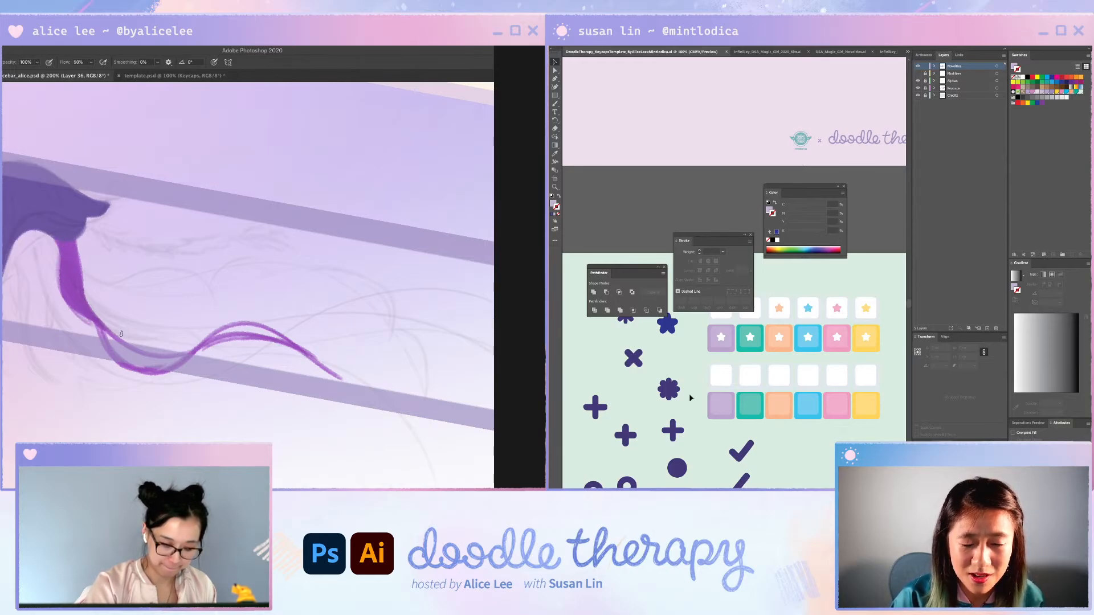
mouse_move(63, 258)
mouse_down()
mouse_move(120, 330)
mouse_move(60, 282)
mouse_move(115, 332)
mouse_up()
- Erase the inner edge of the strand's upper section and fill in its lower curve
key(e)
drag(73, 240, 80, 274)
drag(94, 313, 123, 340)
key(b)
mouse_move(90, 308)
mouse_down()
mouse_move(163, 363)
mouse_move(143, 367)
mouse_up()
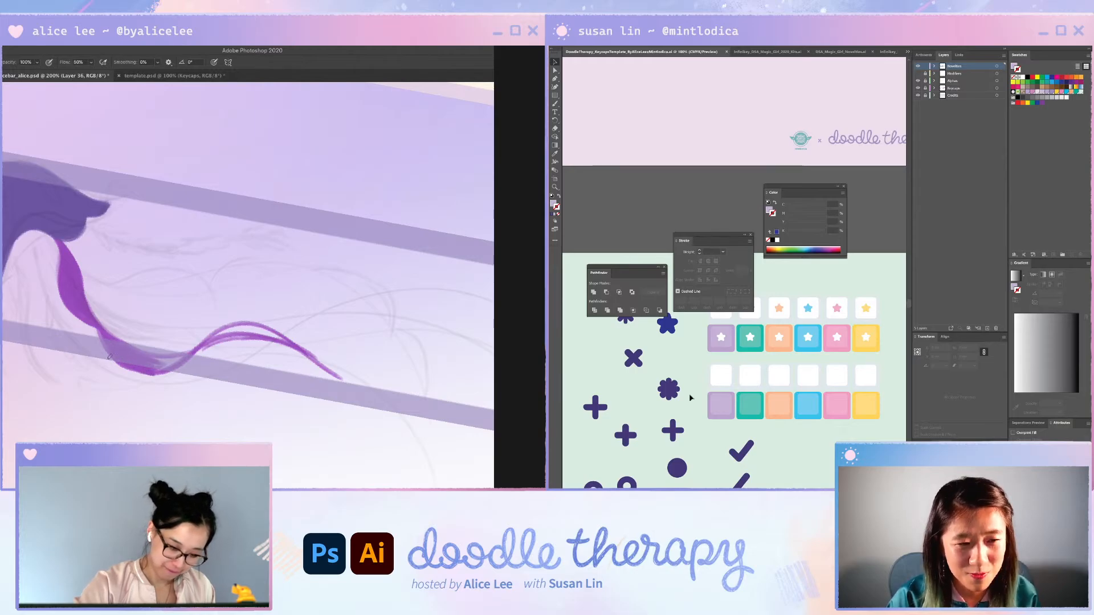
- Rotate the canvas, smooth the join into the strand's lower curve and erase its rough edge
key(r)
mouse_move(222, 419)
mouse_down()
mouse_move(98, 434)
mouse_move(80, 421)
mouse_up()
drag(114, 314, 132, 329)
drag(85, 293, 121, 332)
key(e)
mouse_move(83, 292)
mouse_down()
mouse_move(153, 344)
mouse_move(316, 415)
mouse_move(318, 226)
mouse_move(247, 139)
mouse_up()
- Fill in the strand's trailing wave between its two outlines and widen its outer edge
key(r)
key(b)
mouse_move(205, 172)
mouse_down()
mouse_move(235, 248)
mouse_move(204, 211)
mouse_move(201, 194)
mouse_move(236, 253)
mouse_move(205, 177)
mouse_move(219, 226)
mouse_up()
mouse_move(218, 124)
mouse_down()
mouse_move(208, 149)
mouse_move(249, 261)
mouse_up()
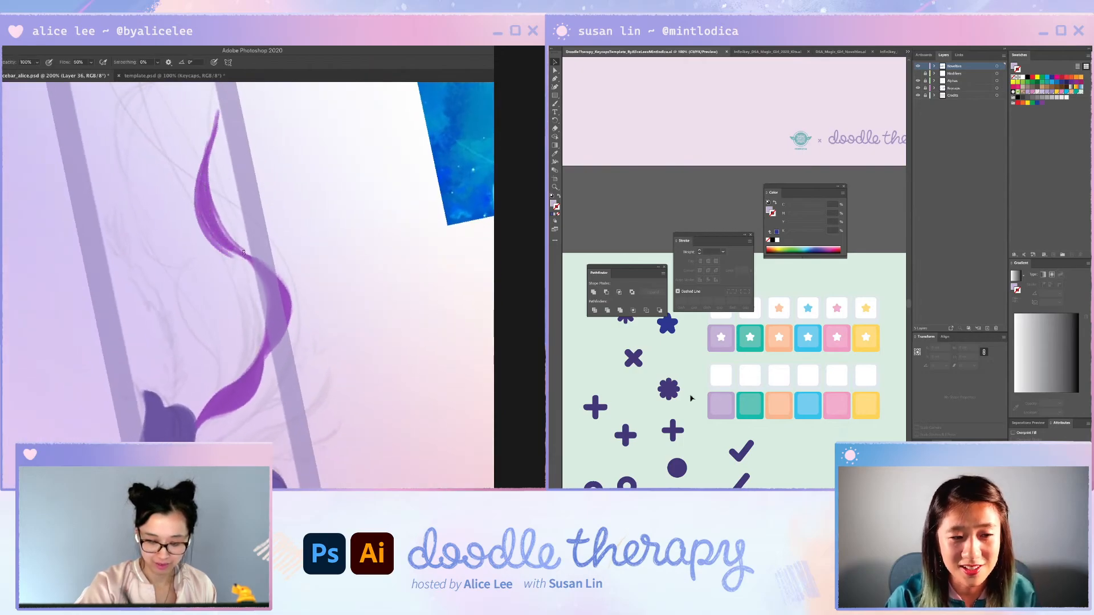
mouse_move(211, 142)
mouse_down()
mouse_move(215, 232)
mouse_move(196, 167)
mouse_up()
scroll(709, 324, up, 5)
key(e)
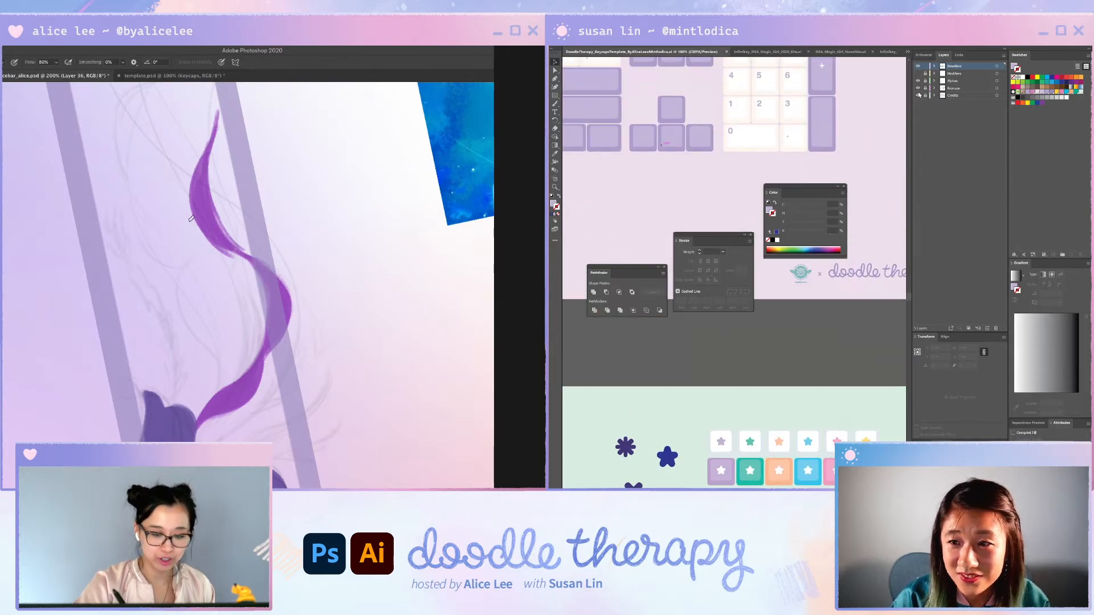
- Erase the uneven edges along the trailing wave and reset the canvas rotation
mouse_move(204, 239)
mouse_down()
mouse_move(231, 257)
mouse_move(208, 240)
mouse_up()
drag(215, 176, 237, 244)
drag(219, 206, 244, 250)
key(Escape)
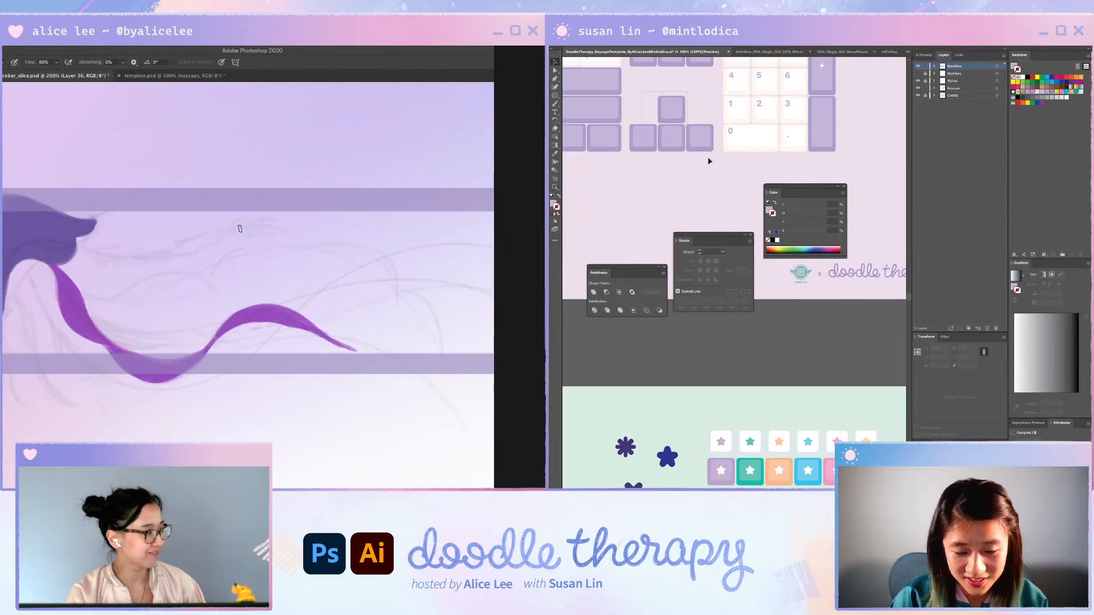
- In Illustrator, copy the four blank arrow-cluster keycaps from the keyboard and paste a duplicate
drag(712, 161, 711, 161)
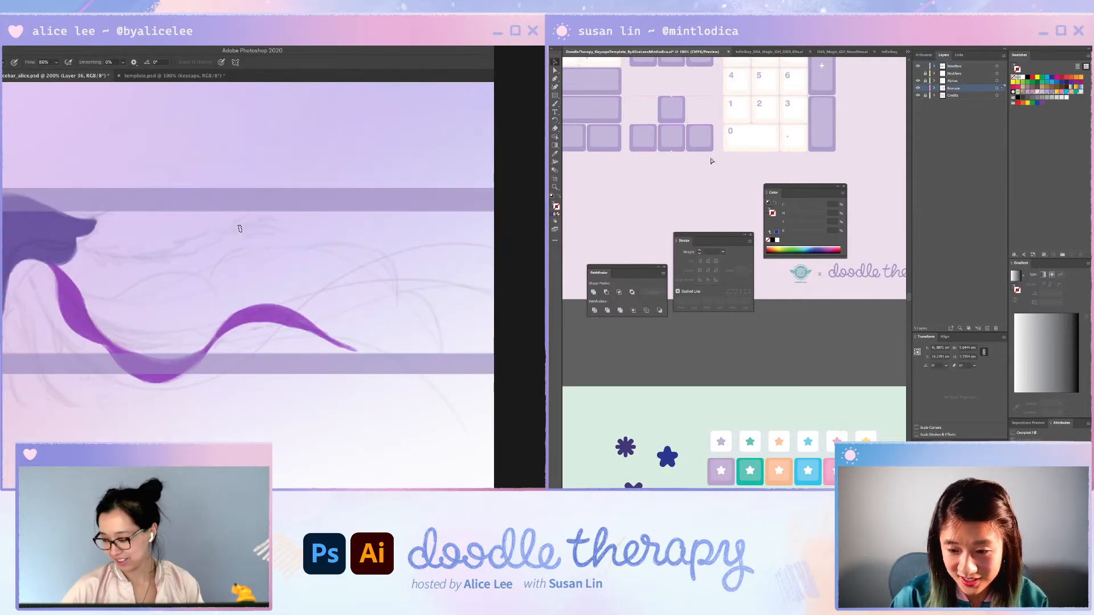
key(r)
drag(311, 381, 288, 361)
key(ctrl+v)
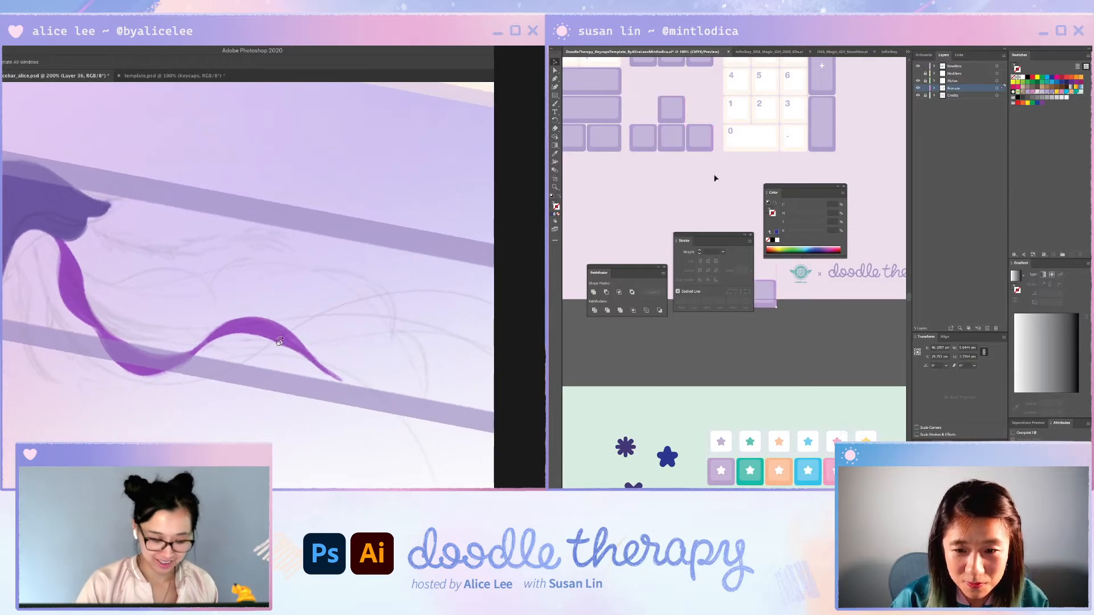
mouse_move(99, 314)
mouse_down()
mouse_move(79, 274)
mouse_move(69, 206)
mouse_up()
scroll(741, 328, down, 4)
- Shift the strand closer in beneath the head, and move the pasted arrow-cluster keycaps below the blank colored keycaps
key(v)
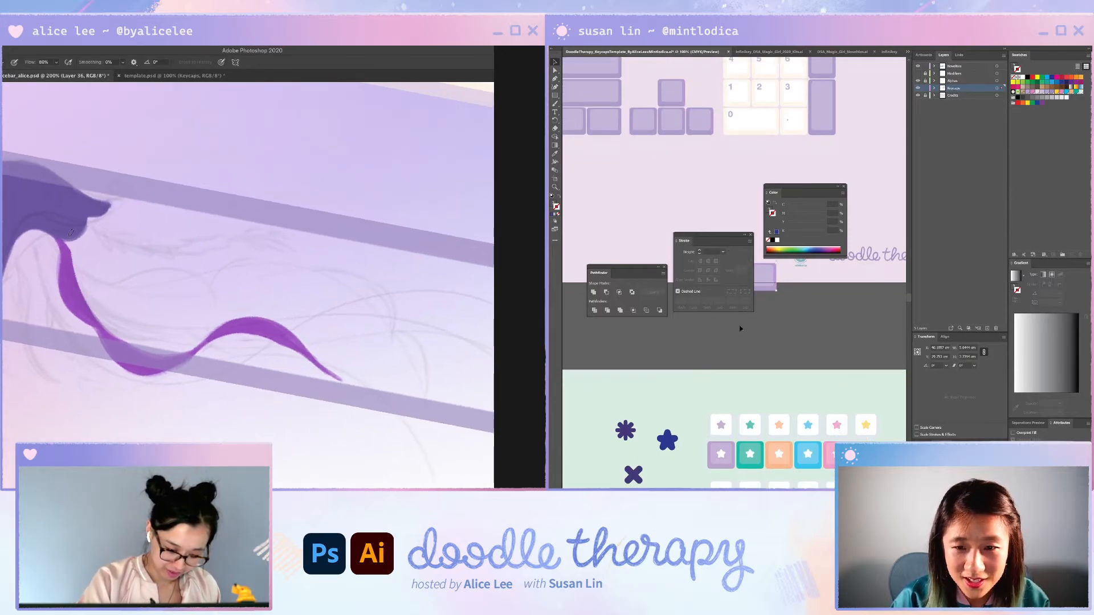
scroll(741, 329, down, 2)
drag(61, 257, 55, 246)
scroll(716, 114, down, 1)
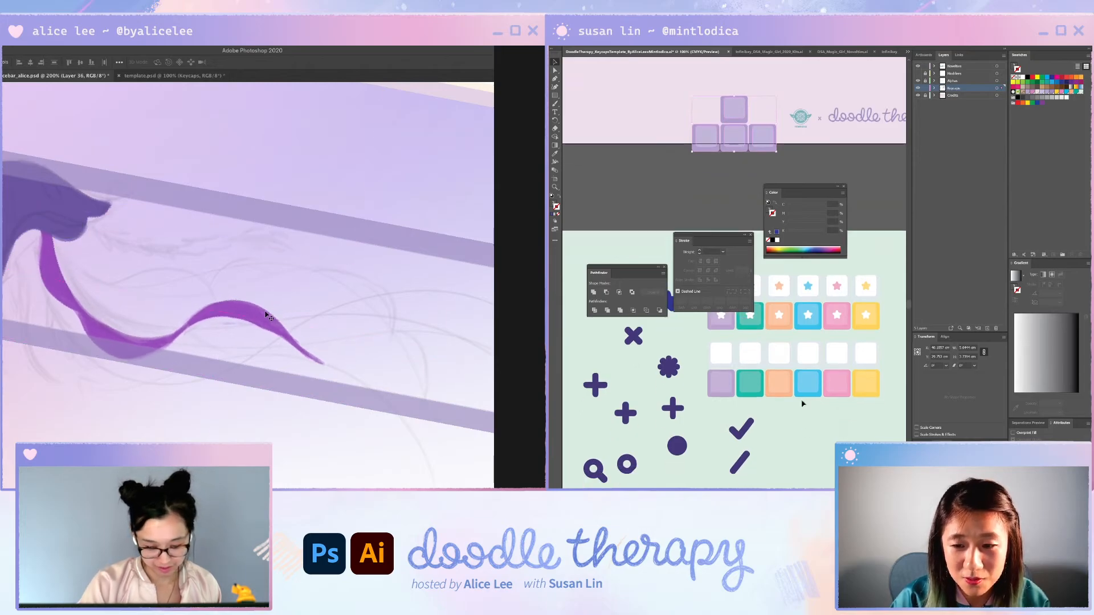
drag(260, 318, 252, 315)
drag(803, 404, 813, 453)
drag(252, 315, 252, 316)
drag(813, 453, 821, 447)
drag(253, 315, 252, 315)
drag(820, 447, 820, 464)
drag(252, 315, 251, 315)
drag(820, 464, 891, 469)
- Trim the strand where it meets the head and repaint its upper section thicker
key(e)
drag(32, 238, 32, 270)
key(b)
drag(892, 470, 892, 470)
drag(34, 253, 35, 284)
drag(892, 469, 855, 468)
drag(36, 274, 67, 309)
drag(855, 468, 855, 469)
drag(38, 283, 60, 304)
drag(855, 469, 854, 469)
- Reset the canvas rotation, and cut the arrow-cluster keycaps from their current Illustrator layer
key(r)
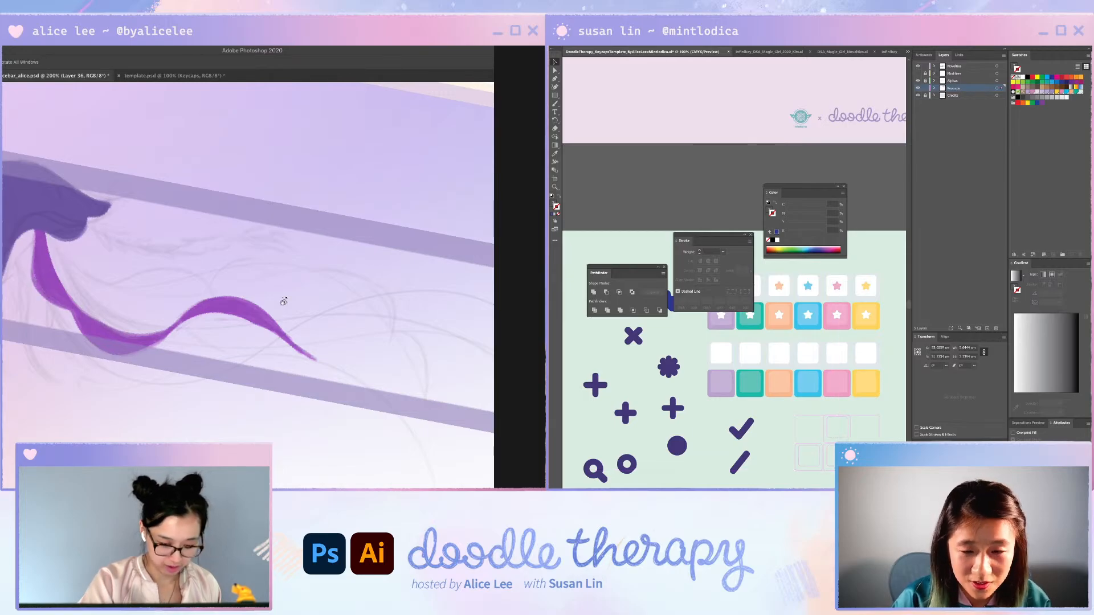
drag(113, 319, 262, 362)
key(Delete)
key(Escape)
key(super+minus)
key(super+minus)
key(super+equal)
key(super+equal)
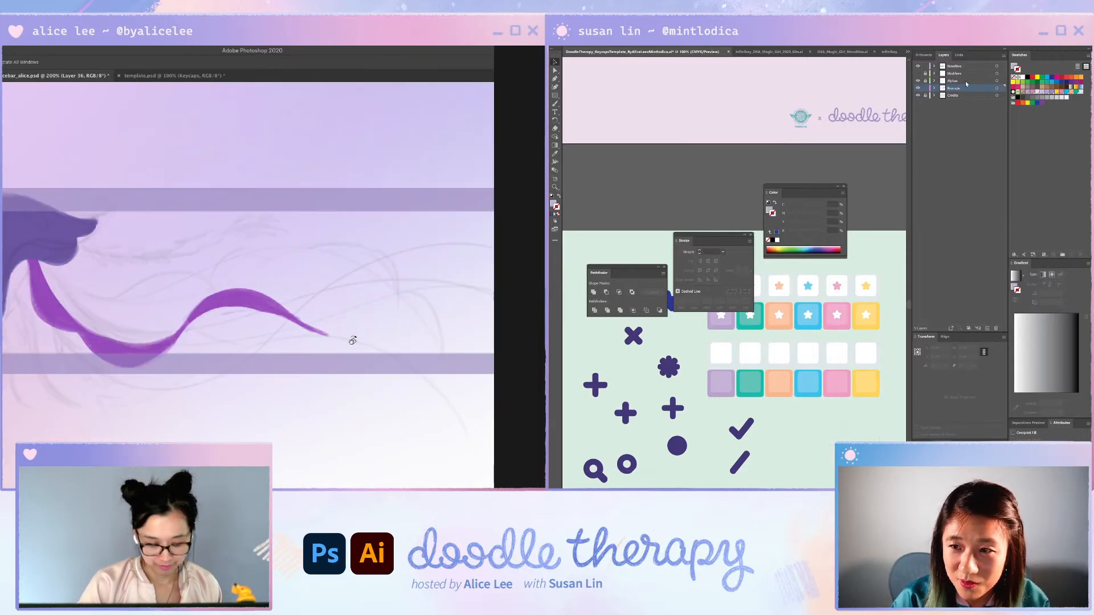
- Adjust the strand to hue -16 and lightness +29, and paste the arrow-cluster keycaps onto the topmost Illustrator layer
key(super+u)
click(966, 70)
drag(298, 142, 310, 144)
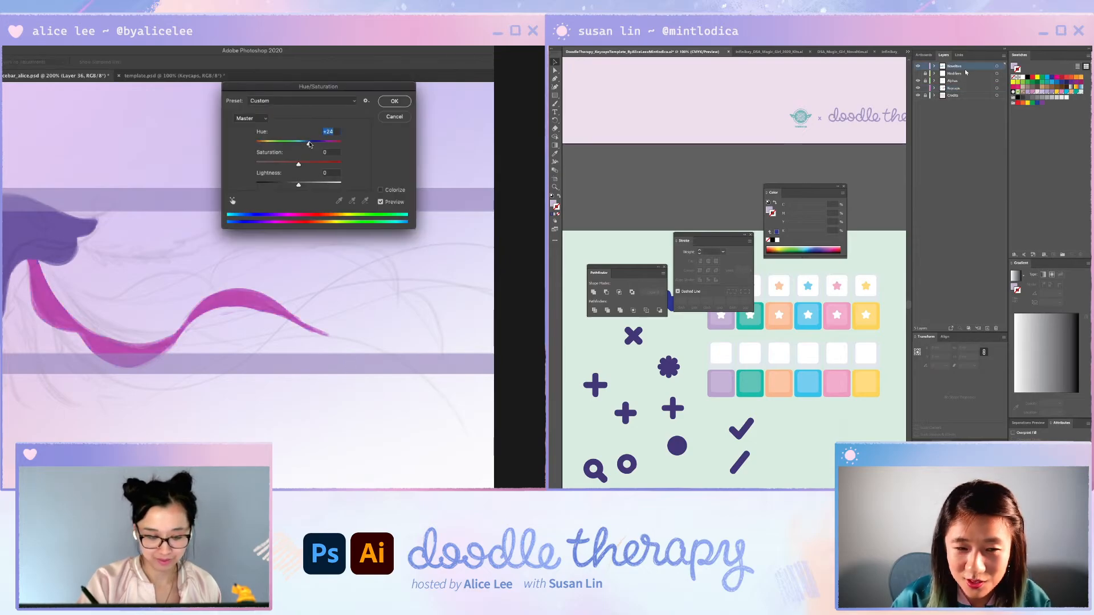
key(super+v)
click(312, 183)
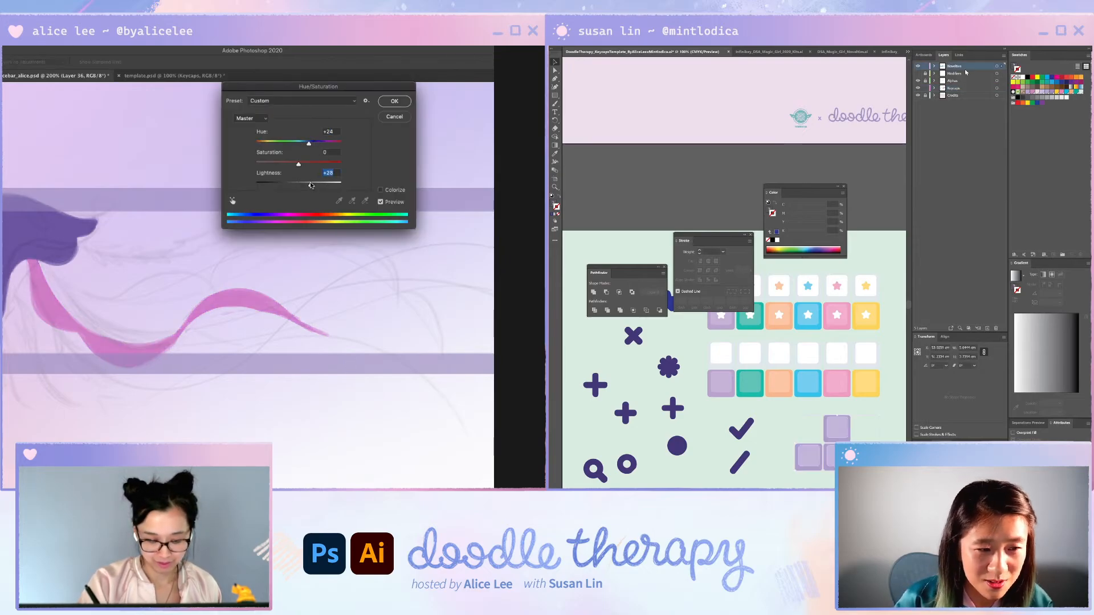
drag(309, 145, 290, 145)
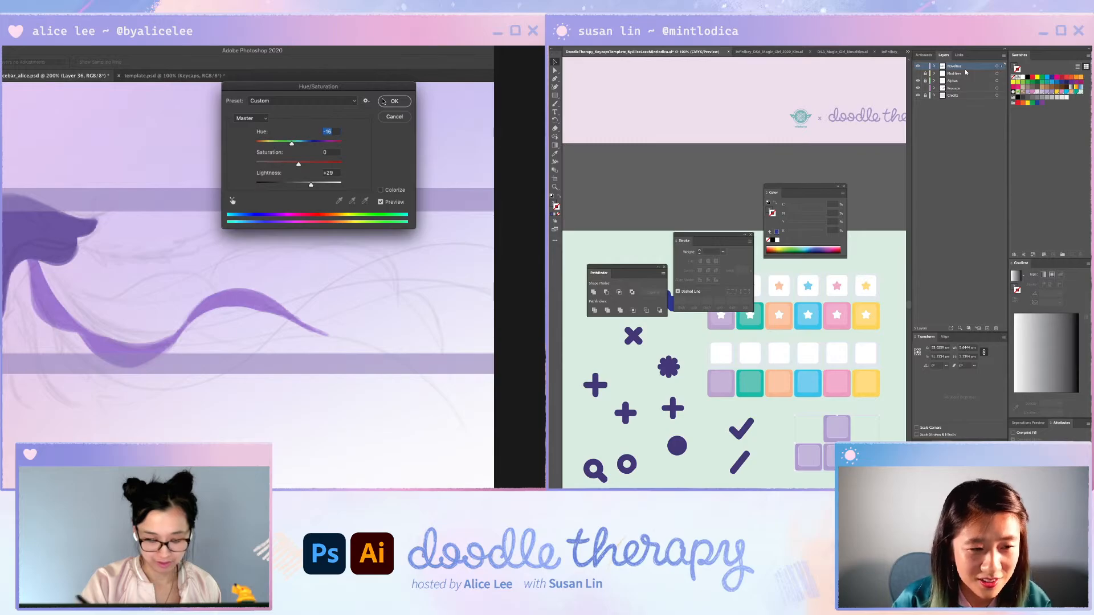
click(393, 102)
- Add a new Photoshop layer, pick a dark magenta-purple paint color and try a first stroke for a second strand
key(ctrl+shift+n)
key(Return)
key(i)
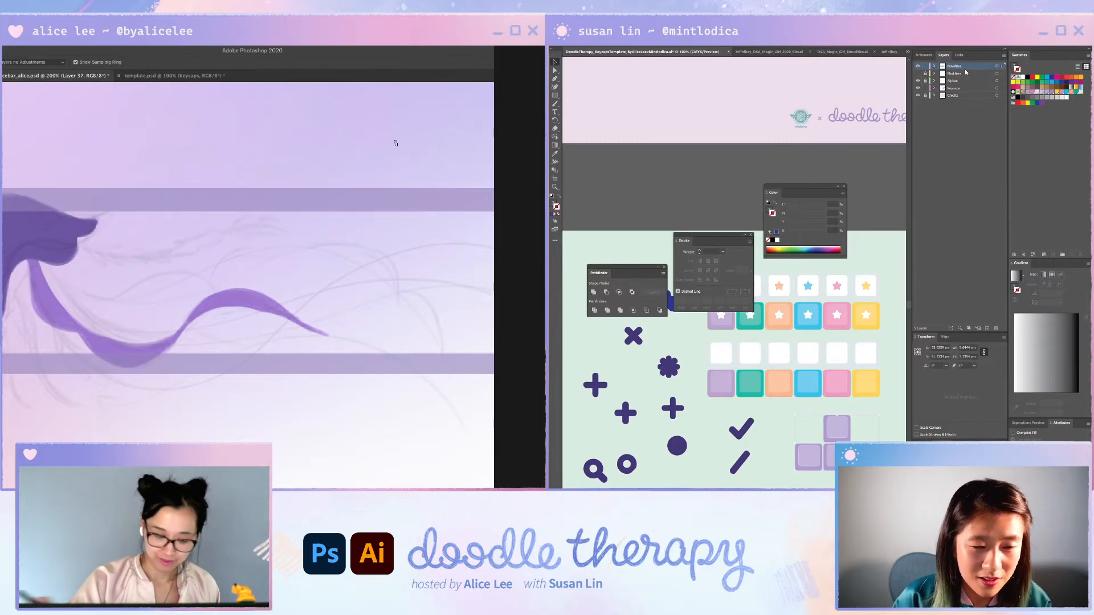
key(b)
mouse_move(32, 262)
mouse_down()
mouse_move(97, 312)
mouse_move(52, 299)
mouse_move(245, 330)
mouse_up()
key(r)
drag(308, 285, 254, 388)
key(ctrl+z)
- Brush and fill a dark magenta-purple second strand that dips over the first one and rises to a wavy tip
key(b)
mouse_move(125, 140)
mouse_down()
mouse_move(120, 223)
mouse_move(215, 299)
mouse_up()
drag(103, 174, 157, 245)
drag(112, 217, 130, 232)
drag(103, 166, 137, 237)
drag(98, 194, 210, 302)
mouse_move(158, 238)
mouse_down()
mouse_move(206, 281)
mouse_move(183, 252)
mouse_up()
- Reset the canvas rotation, touch up the second strand's start beneath the head and save the spacebar document
key(Escape)
key(e)
key(ctrl+z)
key(b)
mouse_move(21, 264)
mouse_down()
mouse_move(32, 294)
mouse_move(27, 283)
mouse_up()
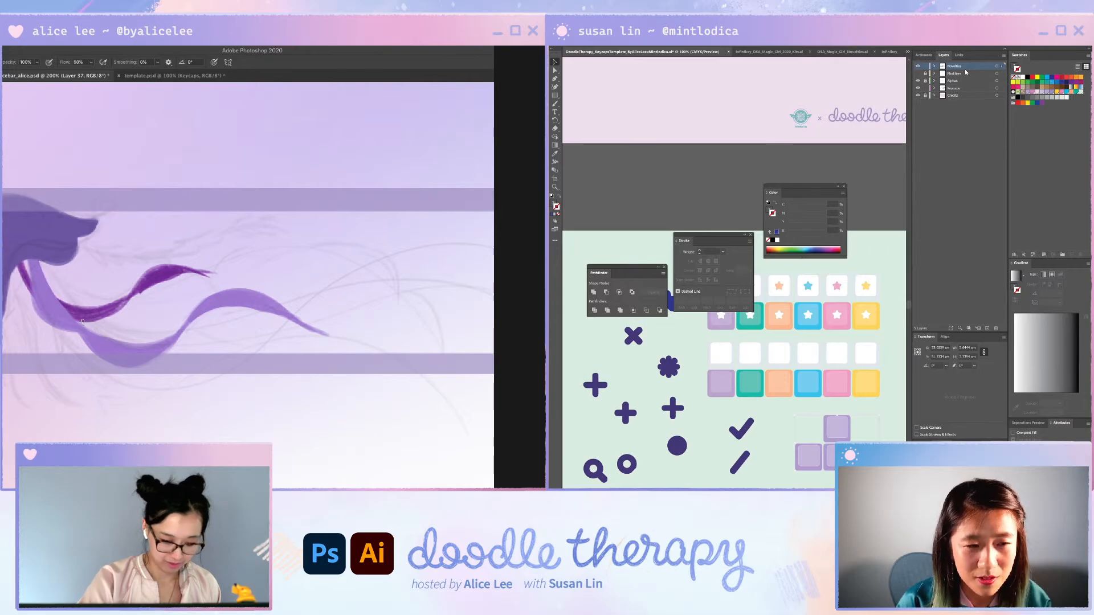
key(ctrl+s)
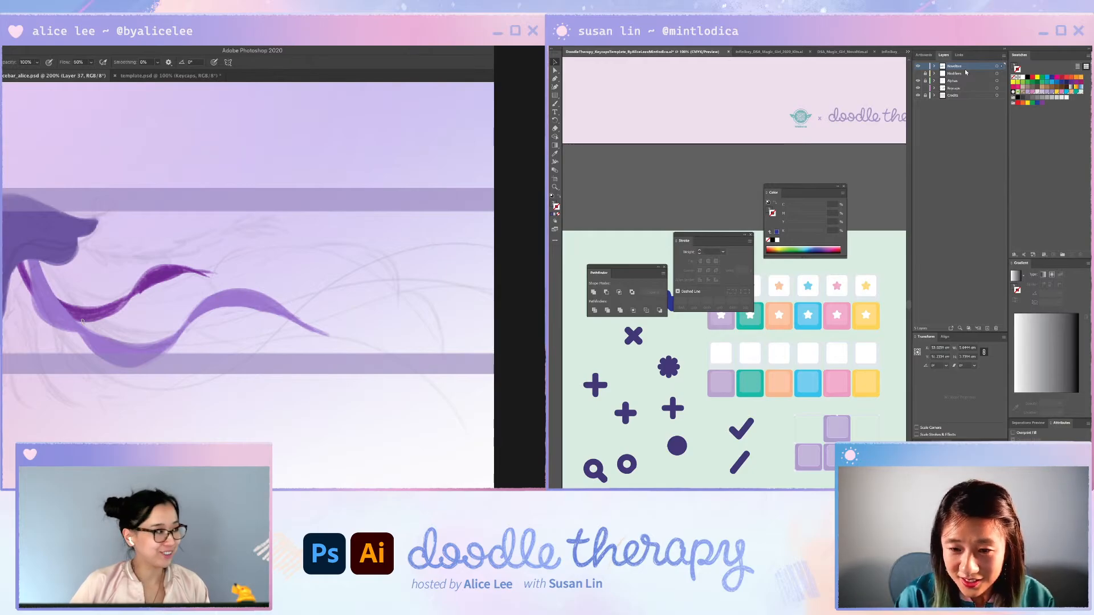
- In Illustrator, move the floating Pathfinder, Stroke and Color panels clear of the icons and keycap samples
key(ctrl+minus)
key(ctrl+minus)
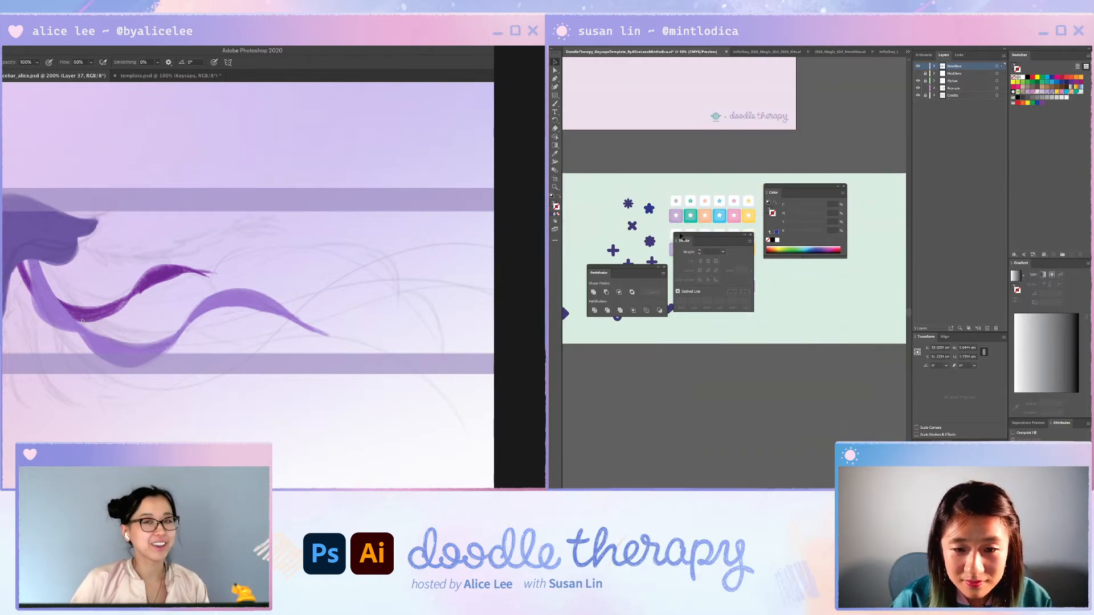
drag(640, 269, 651, 357)
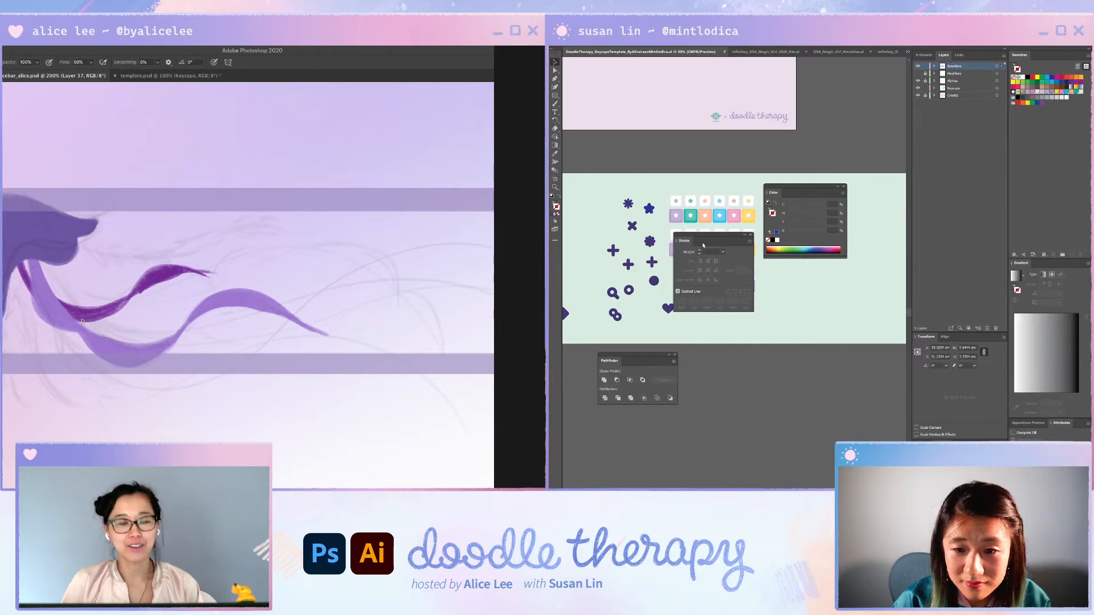
mouse_move(703, 245)
mouse_down()
mouse_move(767, 382)
mouse_move(762, 412)
mouse_up()
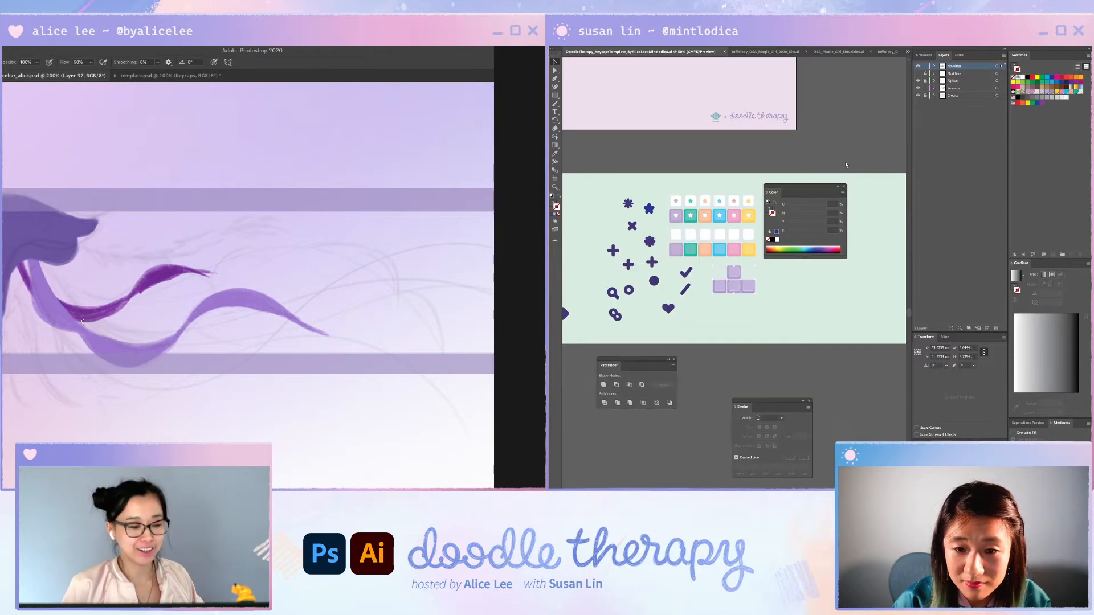
drag(809, 187, 848, 163)
click(606, 200)
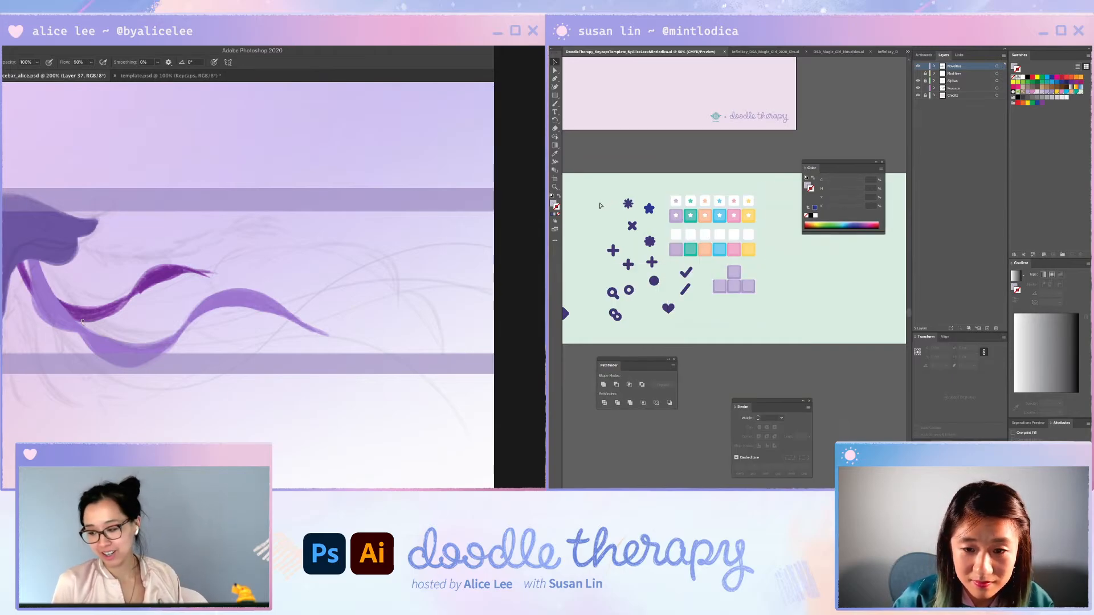
key(ctrl+1)
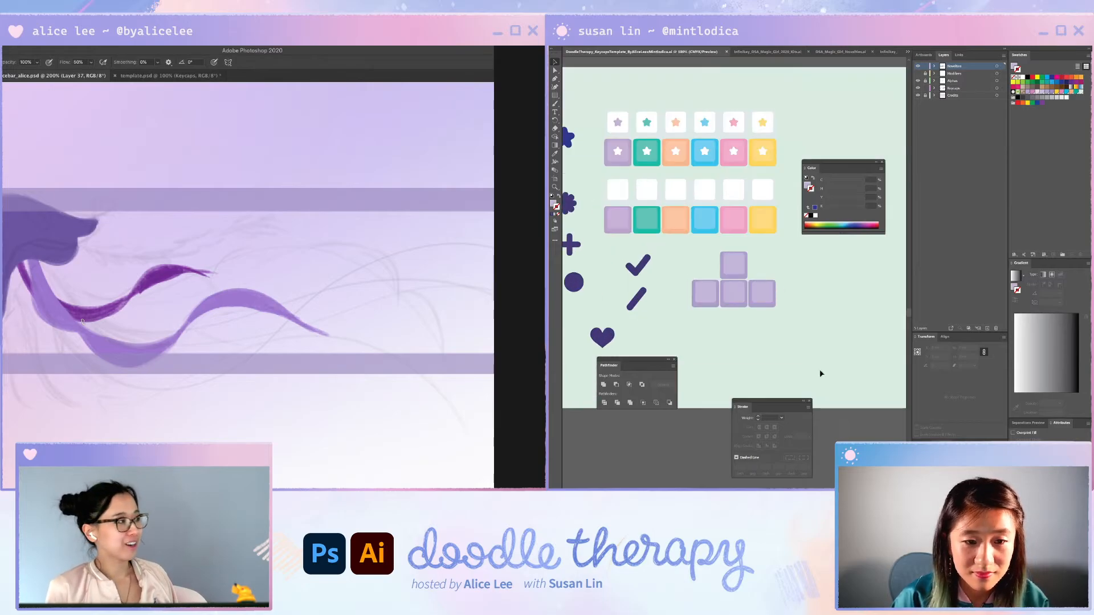
- Select the icon artwork on the mint artboard and group it
scroll(805, 389, up, 2)
scroll(734, 256, up, 2)
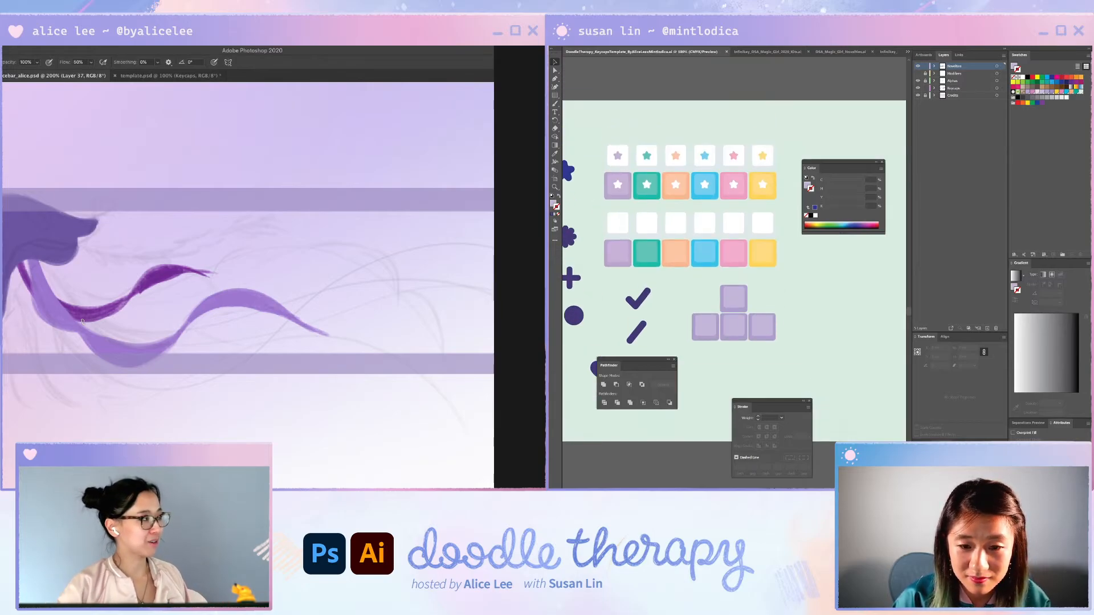
scroll(734, 271, left, 15)
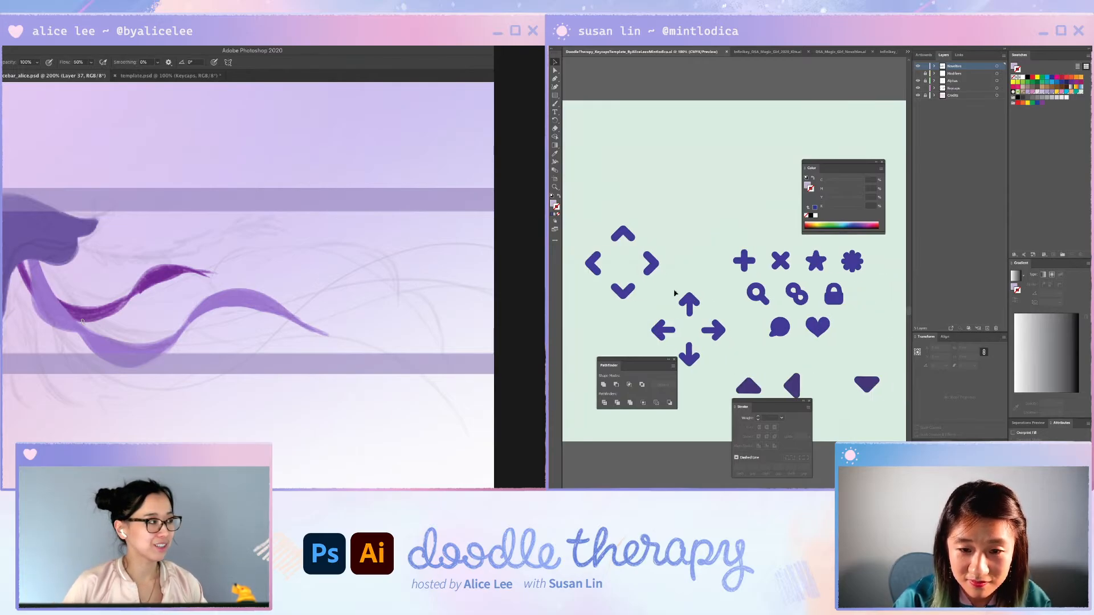
key(ctrl+a)
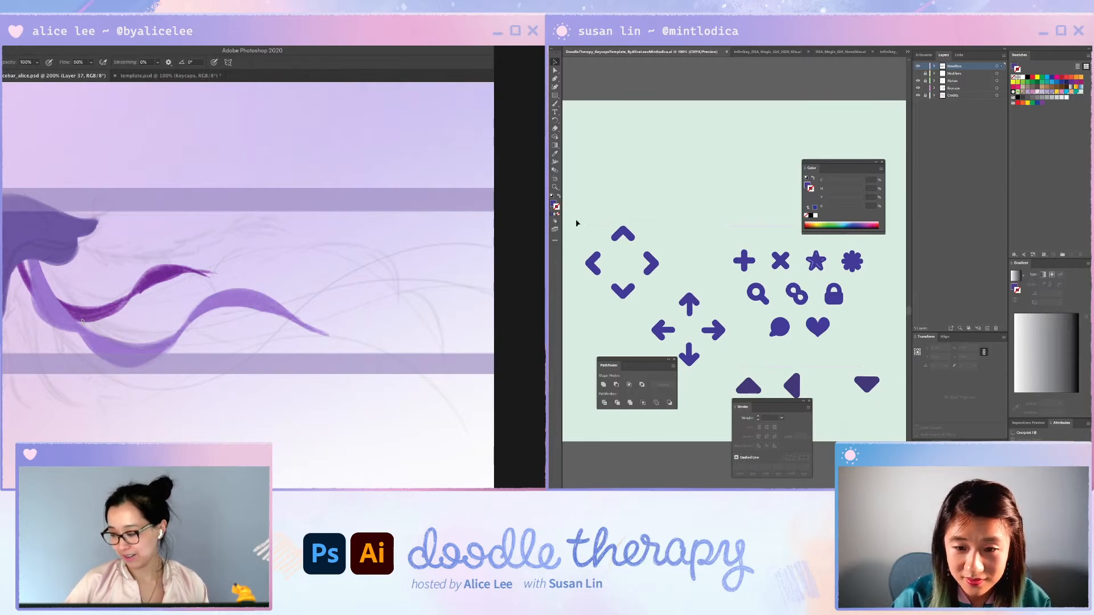
key(ctrl+g)
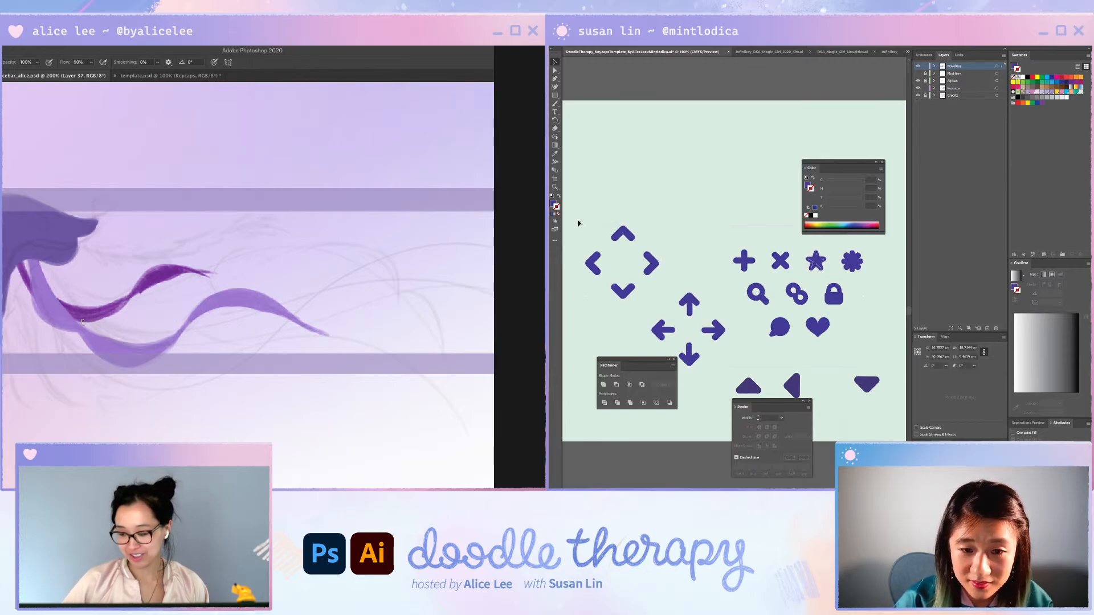
- In Illustrator, copy the four chevron arrows next to the blank arrow keycaps and color them white to match the white keycaps
click(665, 297)
drag(664, 302, 665, 304)
key(r)
drag(286, 413, 125, 395)
key(e)
mouse_move(153, 242)
mouse_down()
mouse_move(191, 270)
mouse_move(211, 310)
mouse_move(209, 298)
mouse_up()
scroll(735, 271, right, 10)
key(b)
scroll(735, 272, right, 2)
key(ctrl+v)
key(i)
key(Escape)
click(766, 224)
key(v)
click(819, 280)
drag(254, 383, 370, 417)
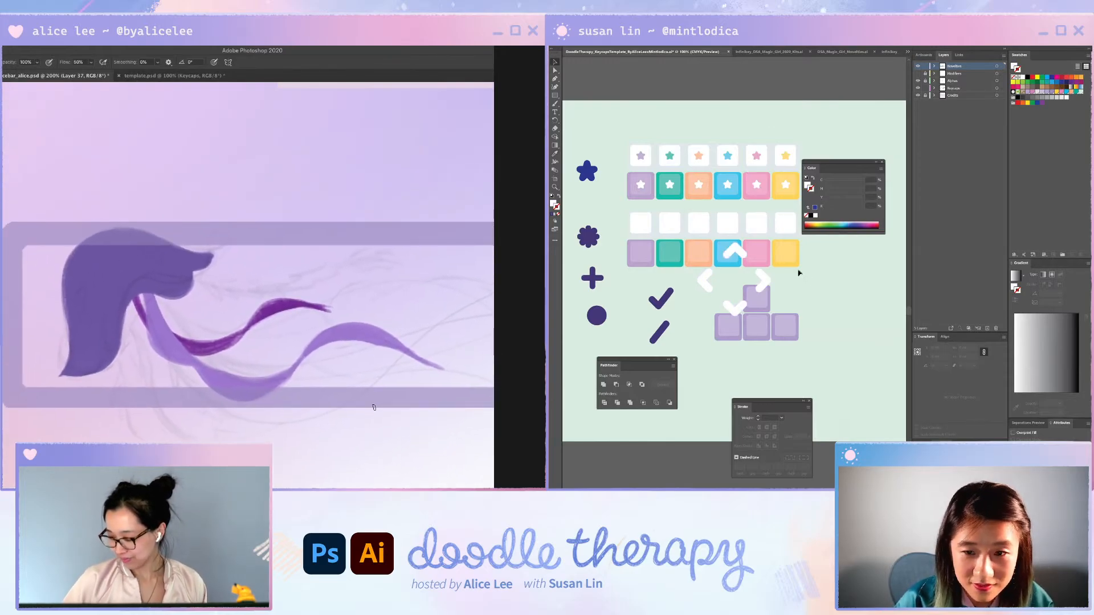
- Select all four white chevrons, scale them down and place them beside the blank arrow keycaps; touch up the second strand in Photoshop
drag(803, 310, 808, 308)
key(r)
drag(310, 362, 197, 368)
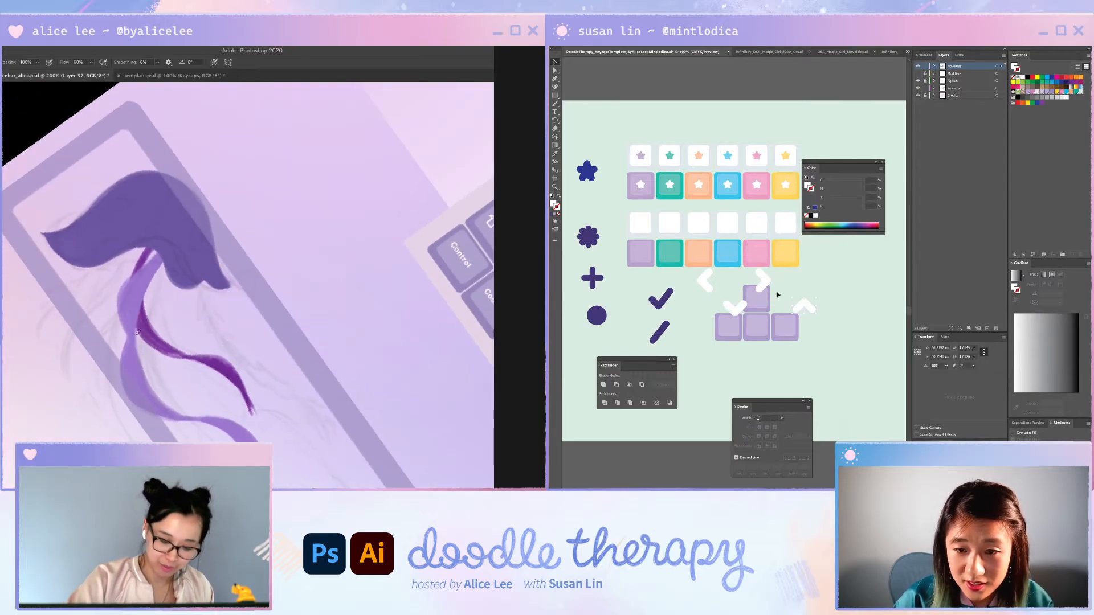
key(ctrl+z)
shift+click(742, 309)
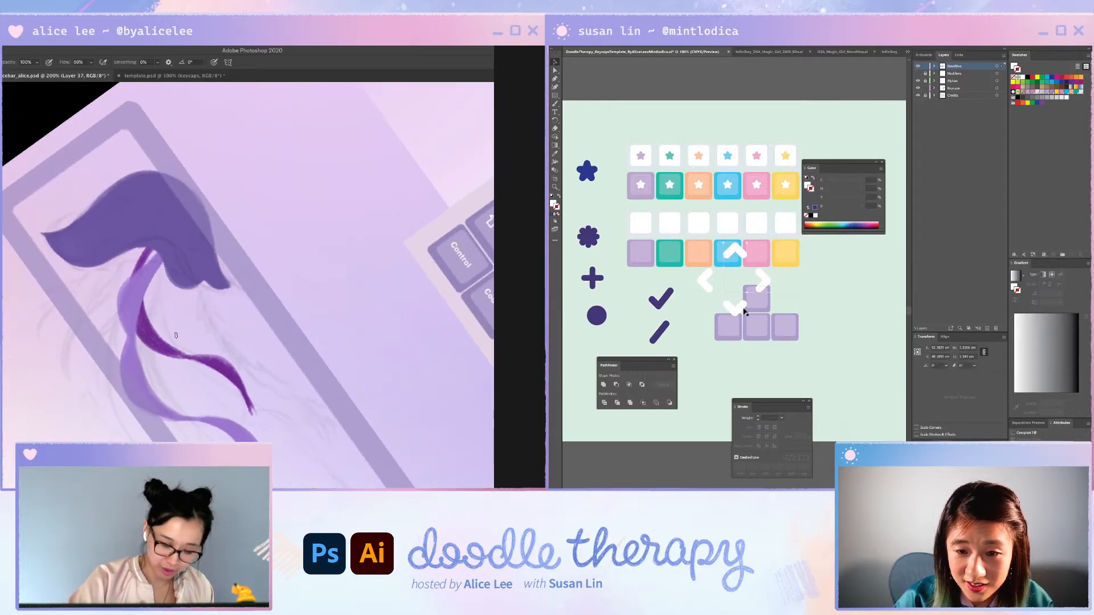
shift+click(709, 286)
key(e)
mouse_move(771, 243)
mouse_down()
mouse_move(741, 263)
mouse_move(736, 296)
mouse_move(829, 295)
mouse_up()
key(b)
drag(145, 309, 182, 356)
key(Escape)
click(790, 313)
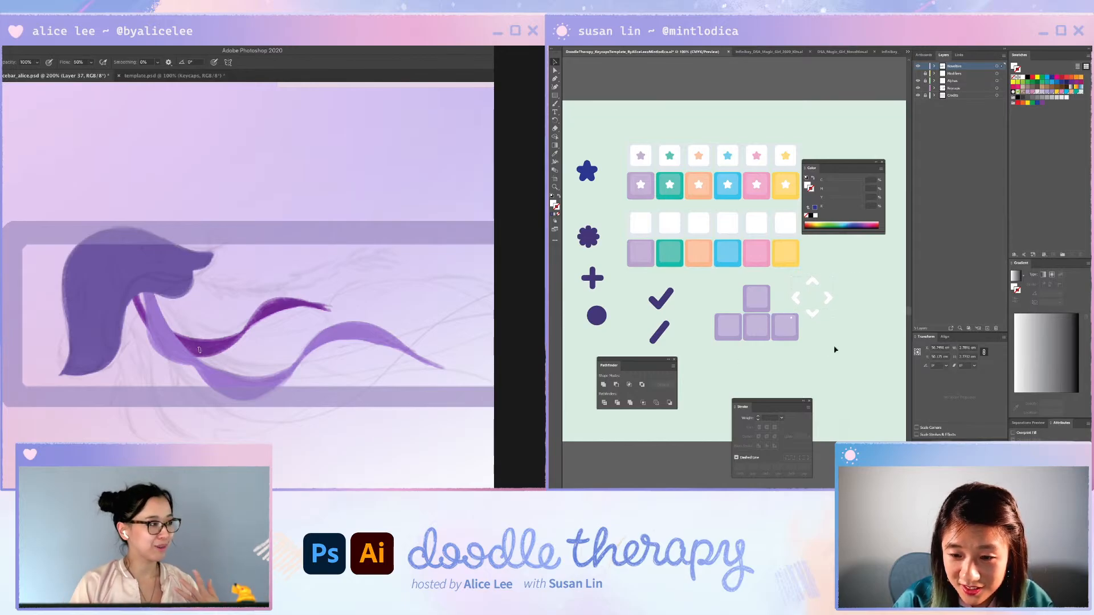
- Brush a thin third-strand curve below the head on a new Photoshop layer, and give the Illustrator chevrons a white stroke
key(e)
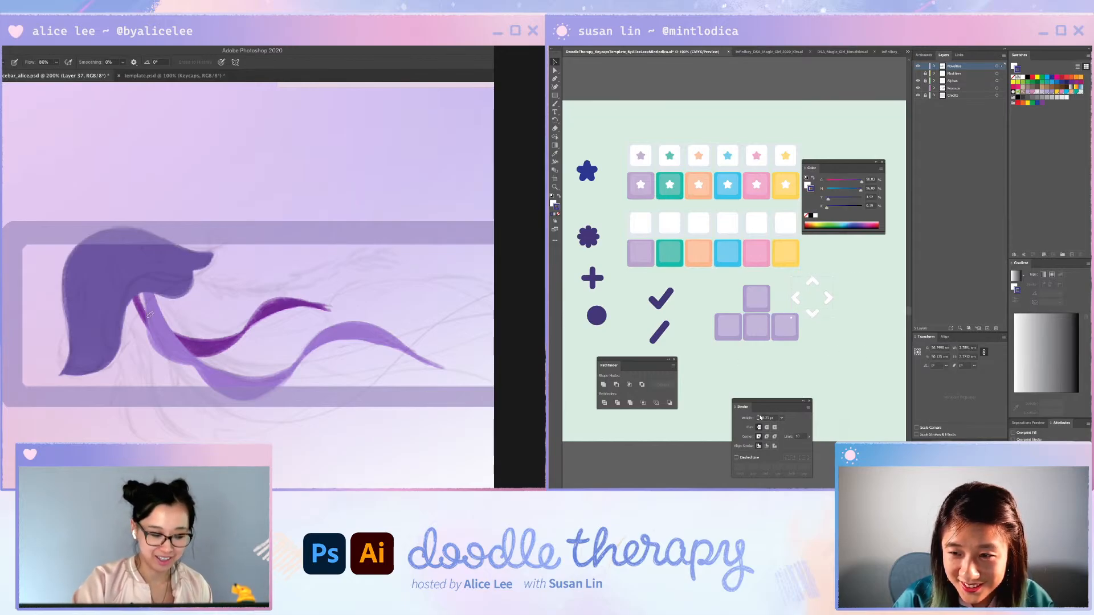
key(b)
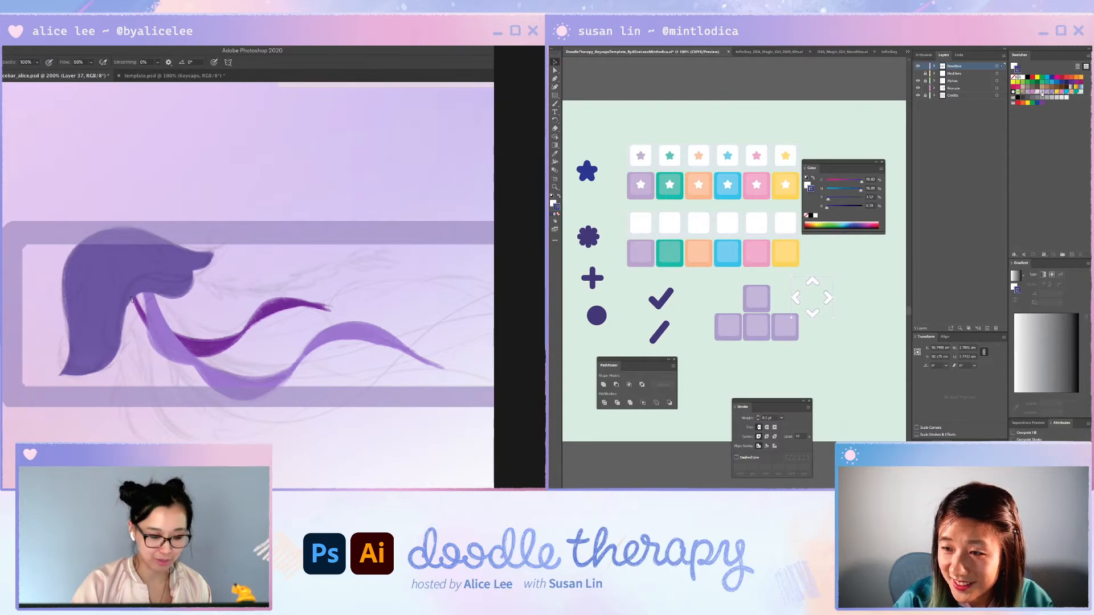
key(ctrl+shift+n)
key(Return)
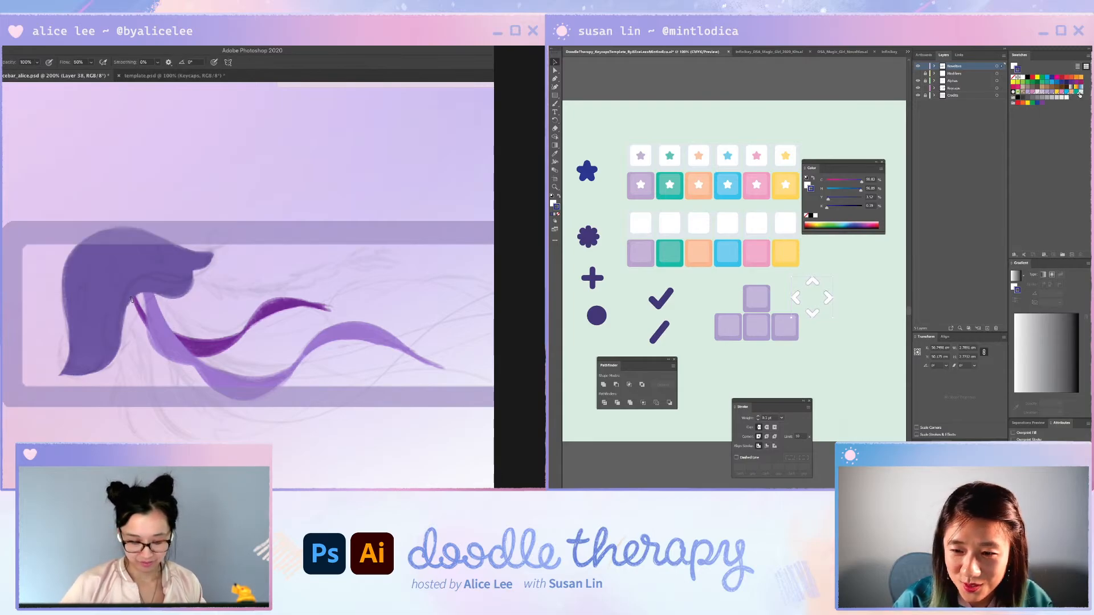
click(1077, 94)
drag(132, 300, 233, 435)
click(848, 268)
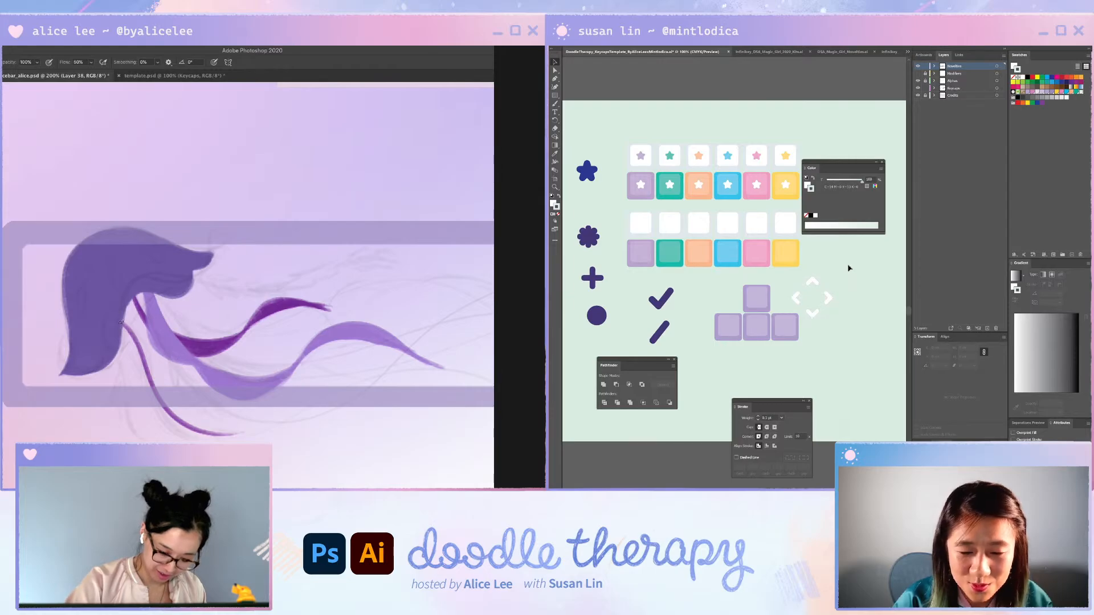
- In Photoshop, thicken the third strand's first bend in dark magenta-purple and brush its lower edges across the key's bottom border
drag(122, 326, 177, 426)
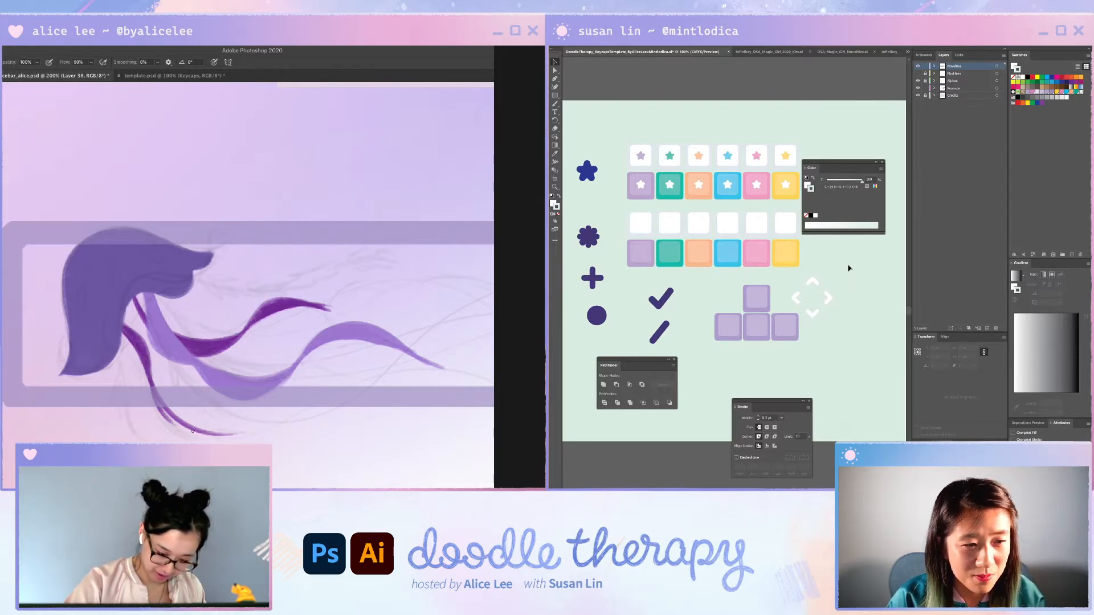
mouse_move(152, 387)
mouse_down()
mouse_move(192, 434)
mouse_move(223, 438)
mouse_up()
drag(158, 406, 224, 436)
mouse_move(160, 407)
mouse_down()
mouse_move(238, 437)
mouse_move(285, 428)
mouse_up()
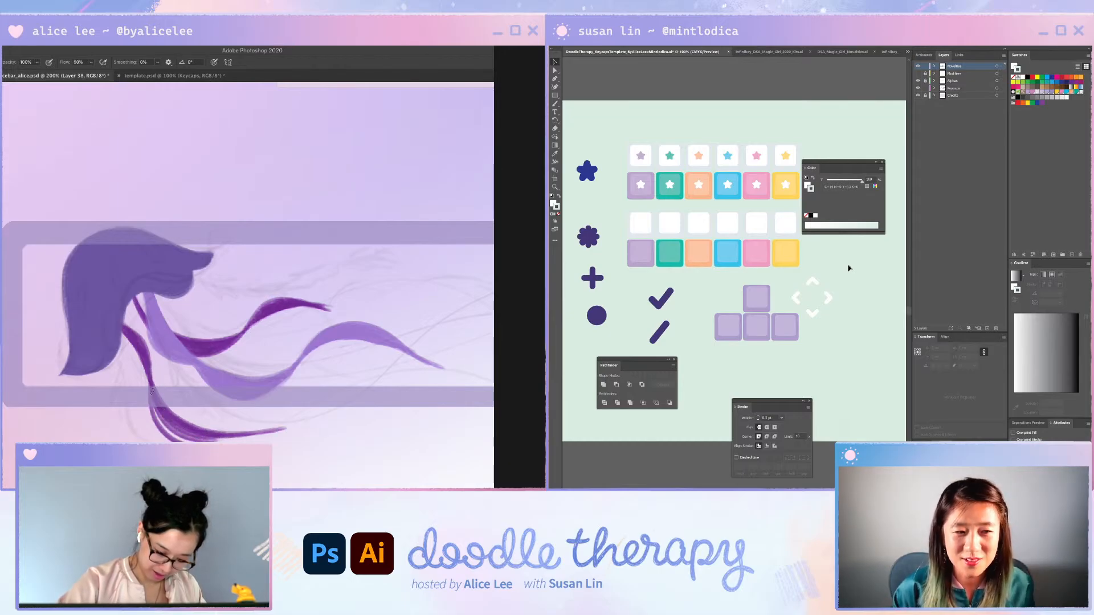
drag(154, 401, 162, 425)
drag(172, 420, 245, 434)
key(r)
mouse_move(268, 371)
mouse_down()
mouse_move(206, 385)
mouse_move(195, 347)
mouse_up()
key(space)
key(b)
key(ctrl+minus)
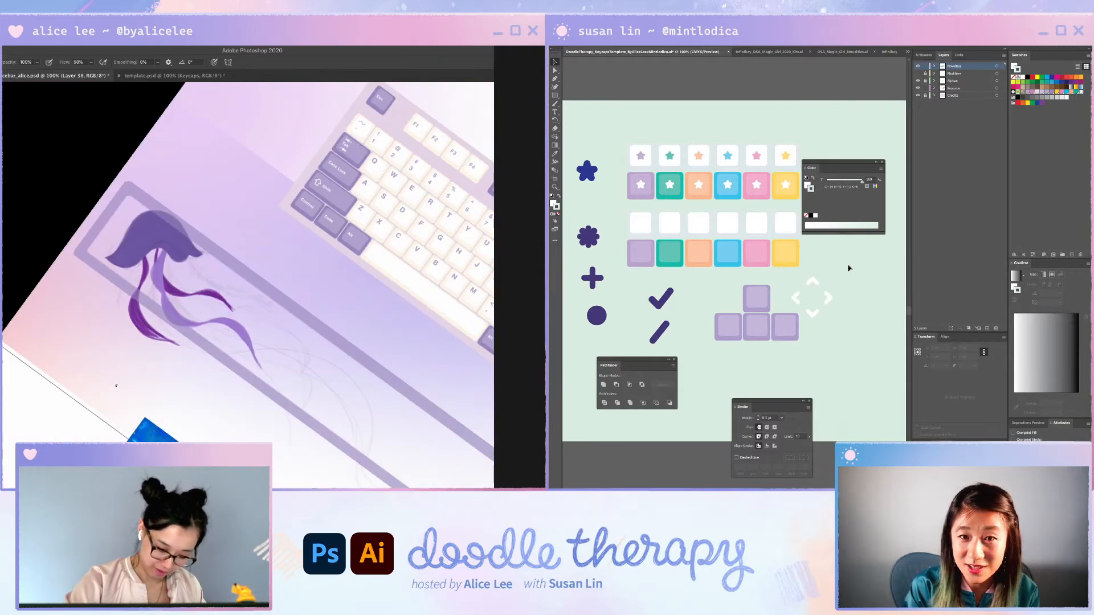
key(Escape)
key(ctrl+plus)
key(space)
drag(364, 384, 206, 384)
key(r)
key(b)
mouse_move(98, 252)
mouse_down()
mouse_move(146, 299)
mouse_move(176, 402)
mouse_up()
key(ctrl+z)
drag(116, 267, 402, 487)
key(Escape)
key(ctrl+z)
mouse_move(154, 342)
mouse_down()
mouse_move(244, 364)
mouse_move(456, 210)
mouse_up()
key(ctrl+z)
- Brush the third strand's wavy continuation beyond the lower bend and fill its width with dark magenta-purple
key(r)
drag(280, 371, 176, 381)
key(b)
drag(97, 277, 132, 293)
drag(93, 255, 176, 345)
drag(138, 303, 166, 379)
mouse_move(162, 323)
mouse_down()
mouse_move(171, 367)
mouse_move(169, 358)
mouse_up()
mouse_move(145, 305)
mouse_down()
mouse_move(162, 324)
mouse_move(164, 339)
mouse_move(150, 314)
mouse_move(161, 380)
mouse_move(167, 330)
mouse_move(163, 383)
mouse_up()
- Build up the third strand's tip with the brush and erase its rough edges into a clean, tapered point
key(Escape)
key(r)
mouse_move(307, 351)
mouse_down()
mouse_move(323, 320)
mouse_move(171, 154)
mouse_up()
drag(219, 191, 231, 251)
drag(217, 211, 244, 257)
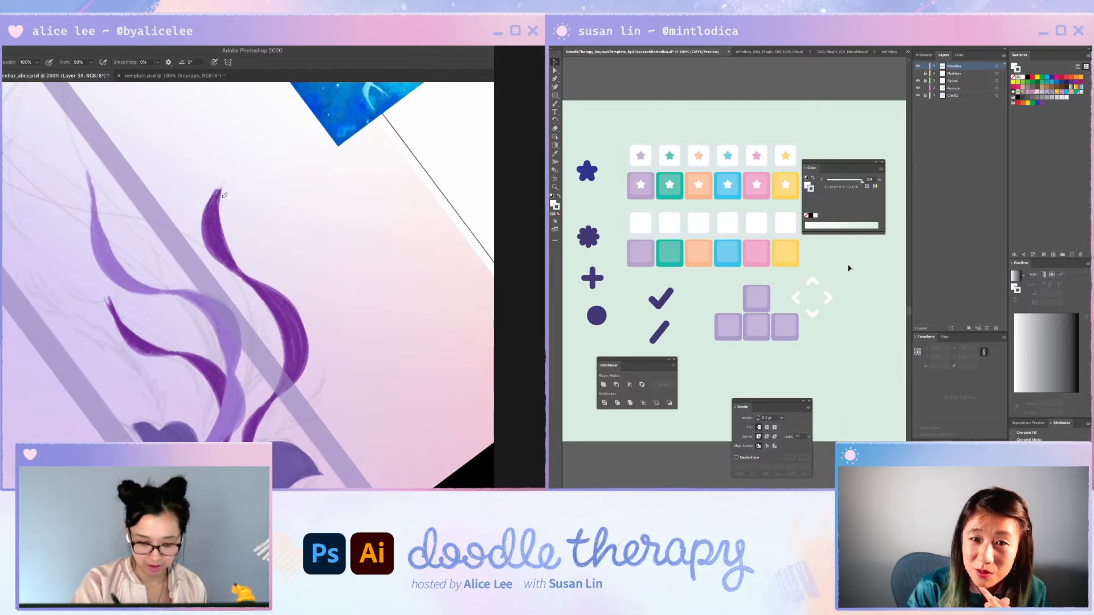
key(e)
mouse_move(221, 189)
mouse_down()
mouse_move(227, 242)
mouse_move(252, 263)
mouse_up()
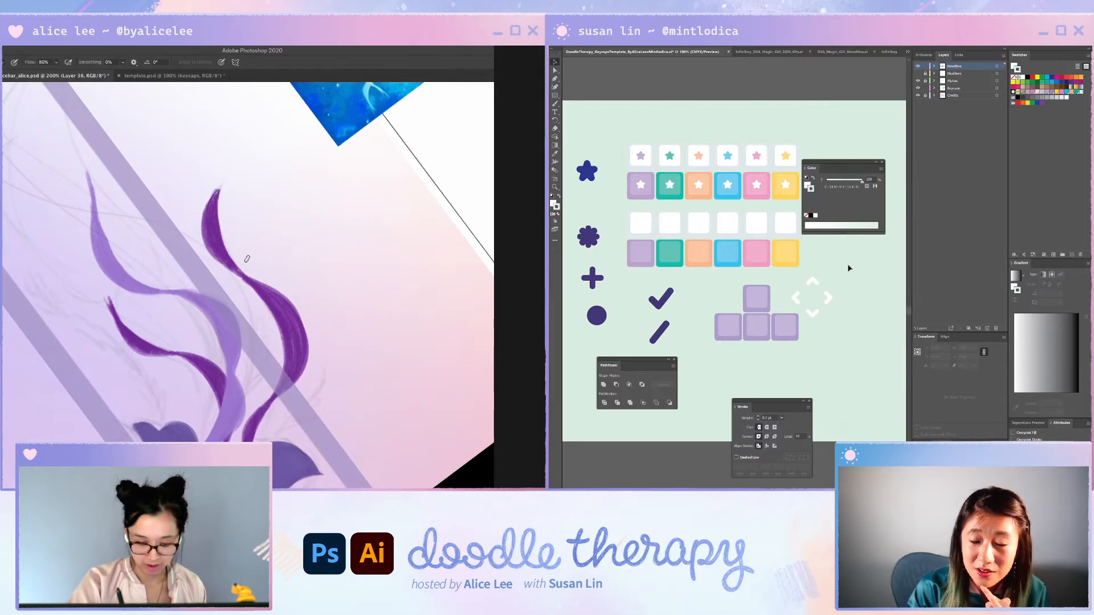
key(b)
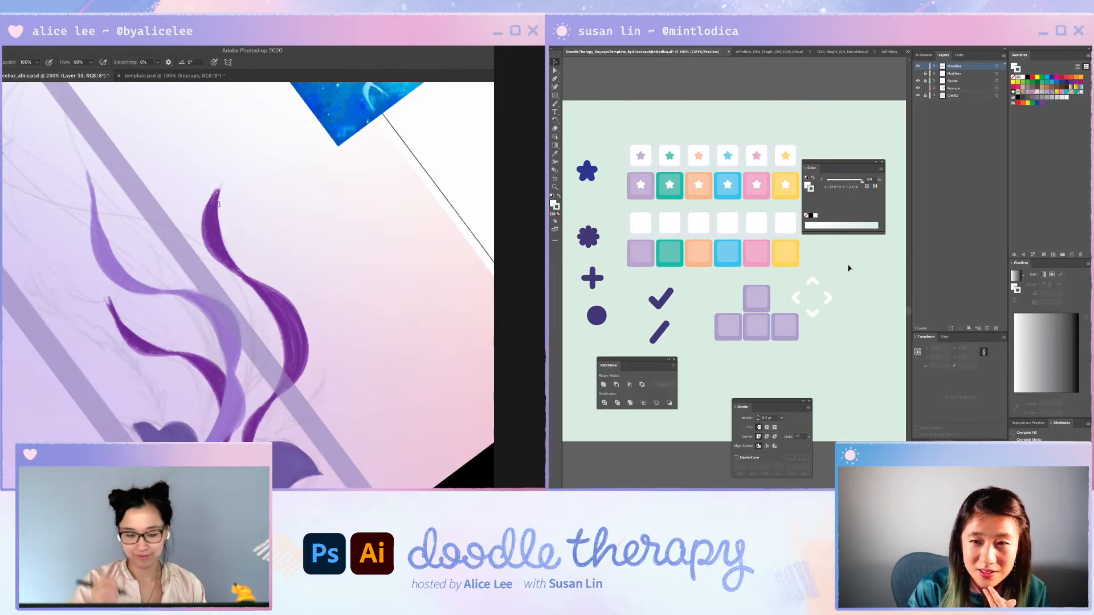
mouse_move(209, 206)
mouse_down()
mouse_move(230, 242)
mouse_move(224, 209)
mouse_up()
- Reposition the third strand slightly beneath the head and merge its layer into the second strand's layer
key(Escape)
drag(338, 273, 262, 376)
key(r)
key(v)
drag(185, 287, 176, 306)
key(ctrl+e)
key(r)
drag(352, 405, 305, 449)
key(e)
key(Escape)
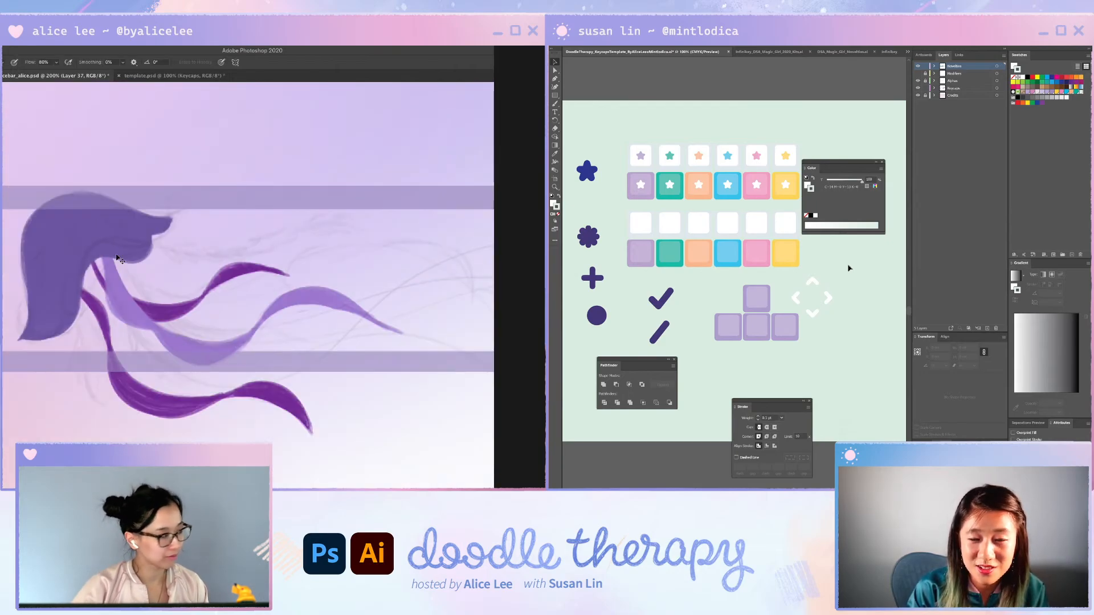
- Apply a lighter lavender gradient across the purple head shape, fading from its top edge downward
key(v)
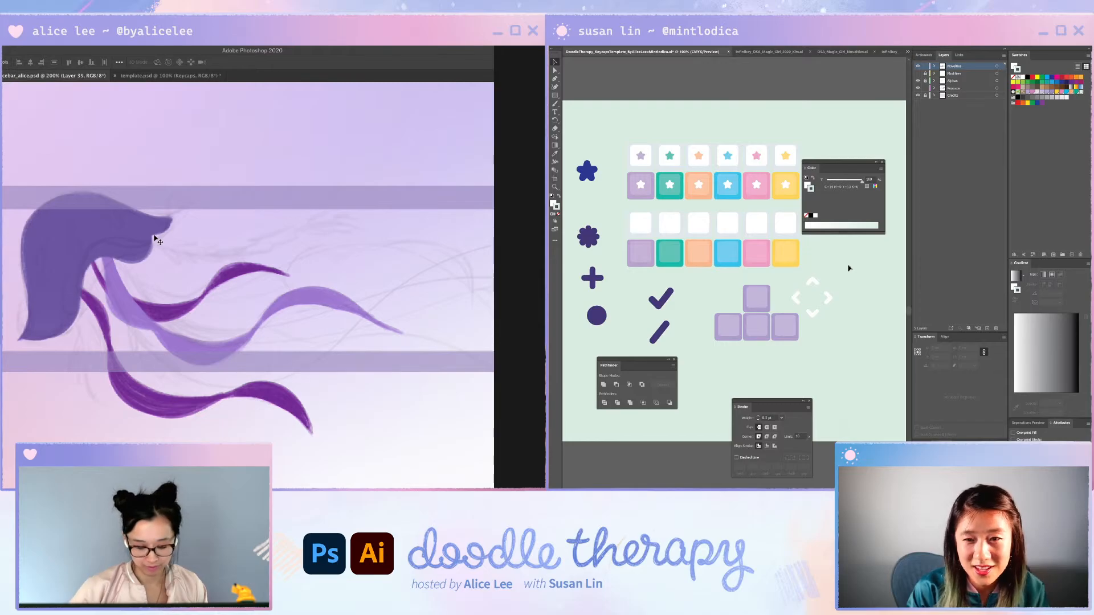
key(i)
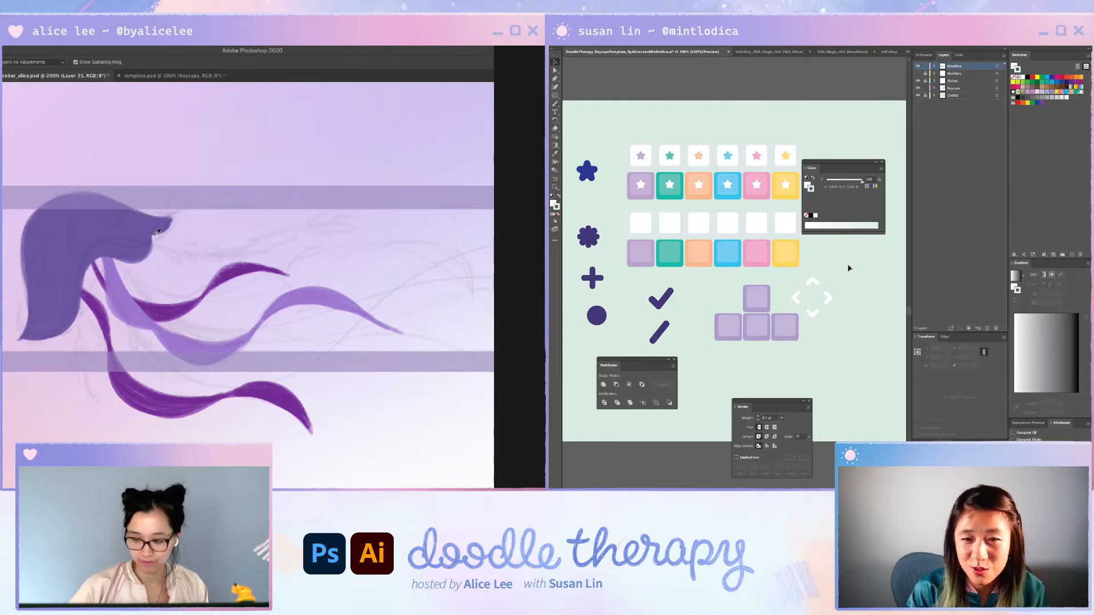
key(g)
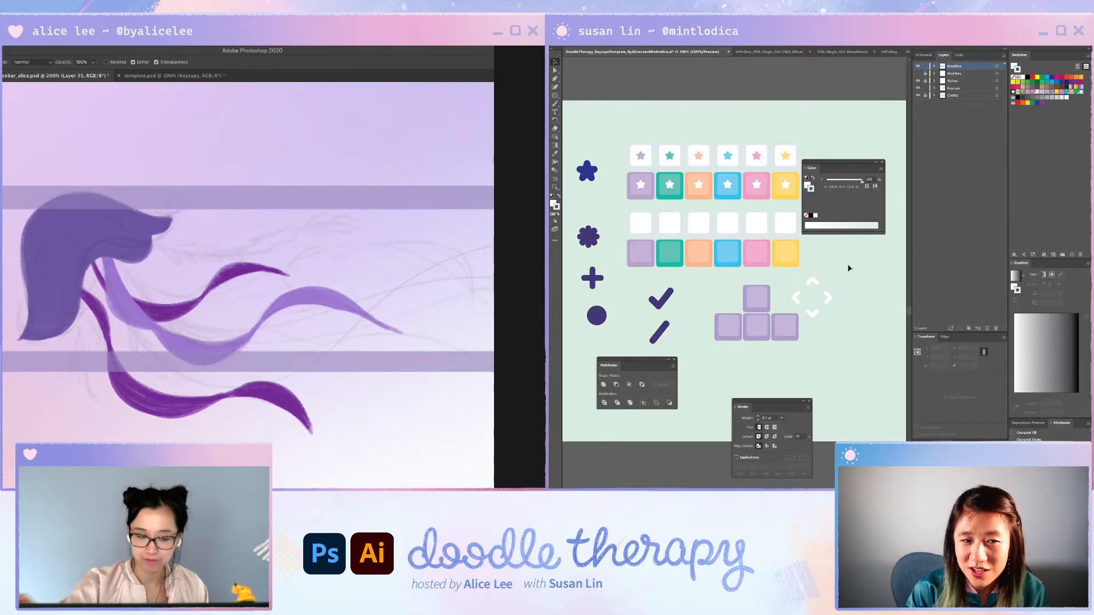
drag(96, 206, 72, 378)
drag(89, 175, 54, 413)
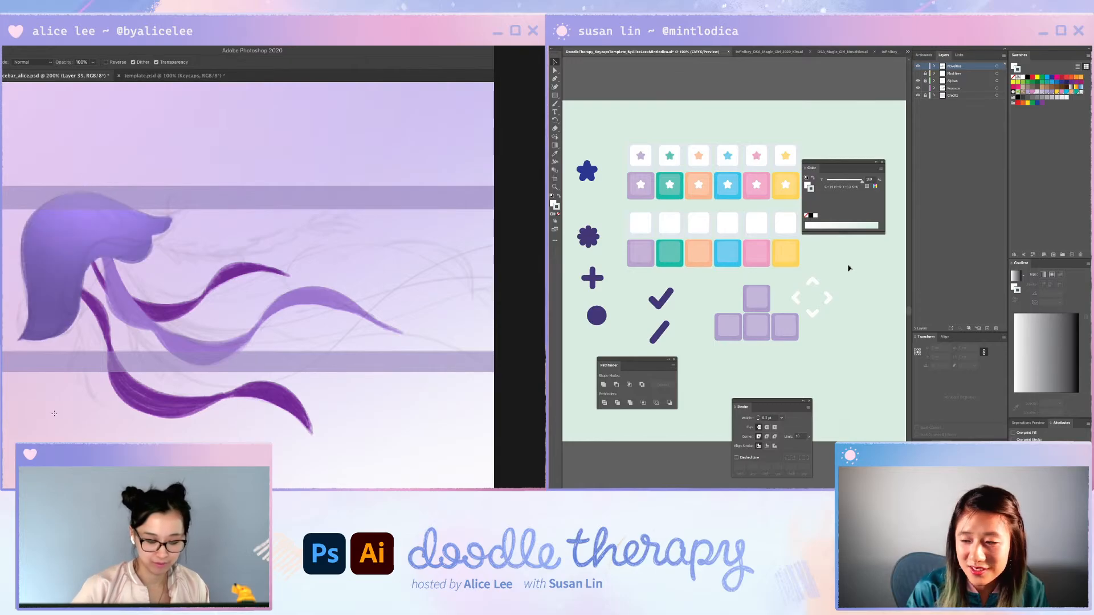
- Shift the head's hue slightly toward a warmer purple with a Hue/Saturation adjustment
key(ctrl+u)
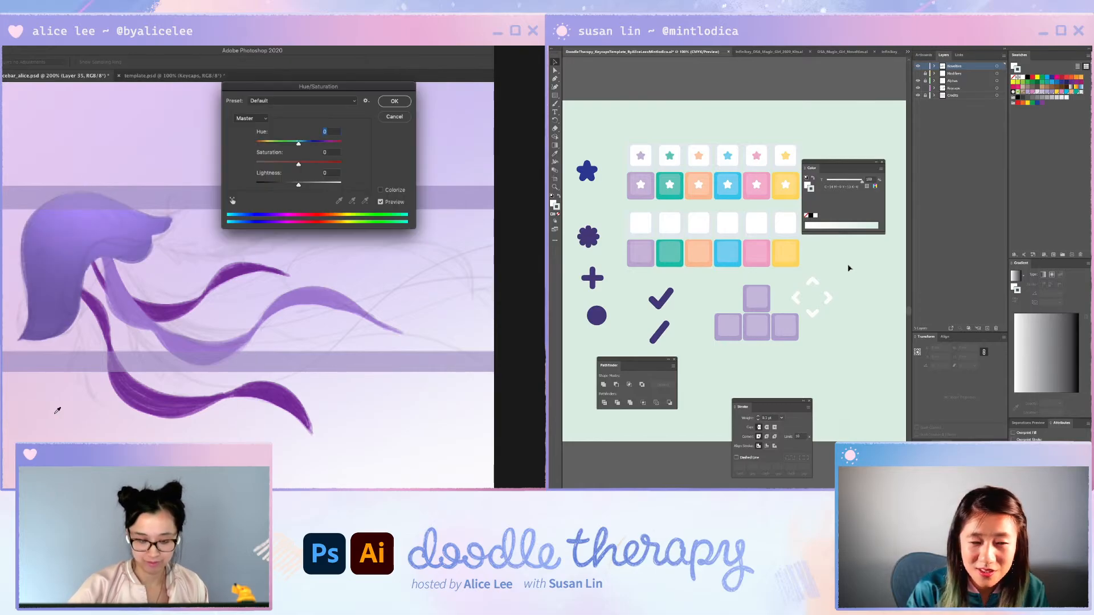
drag(309, 144, 303, 146)
click(395, 101)
- Add brushed shading around the head's curled underside with a sampled purple, reset the canvas rotation and save the spacebar document
drag(243, 312, 326, 309)
key(r)
drag(342, 280, 302, 391)
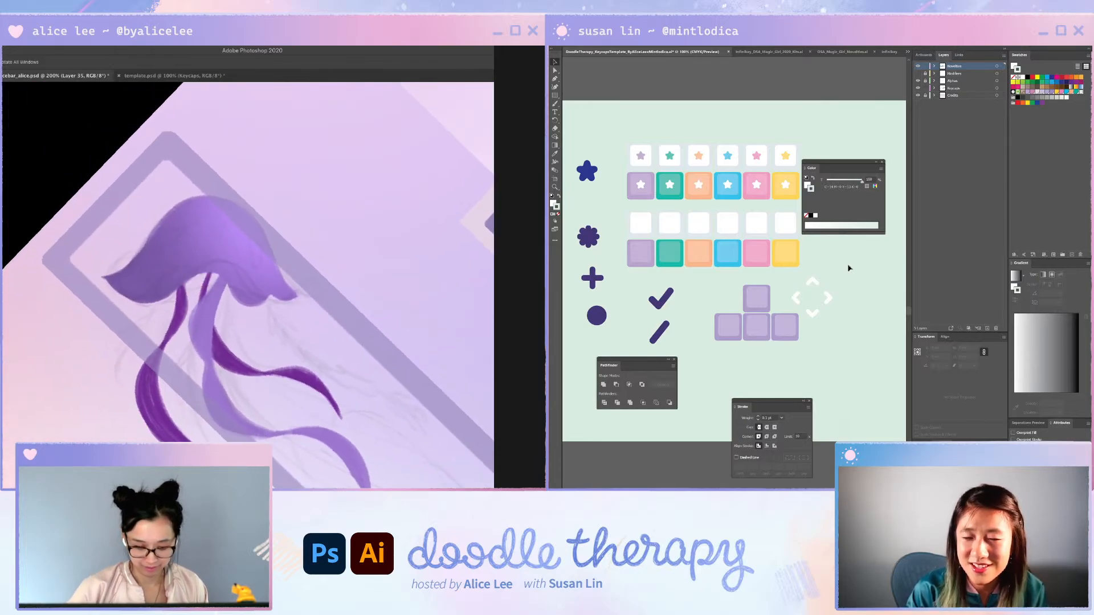
mouse_move(214, 345)
mouse_down()
mouse_move(253, 307)
mouse_move(208, 295)
mouse_move(207, 264)
mouse_move(160, 282)
mouse_move(187, 292)
mouse_up()
key(r)
key(ctrl+z)
mouse_move(161, 241)
mouse_down()
mouse_move(157, 270)
mouse_move(199, 266)
mouse_move(245, 291)
mouse_move(237, 281)
mouse_move(232, 301)
mouse_up()
key(r)
key(i)
click(235, 277)
key(r)
key(b)
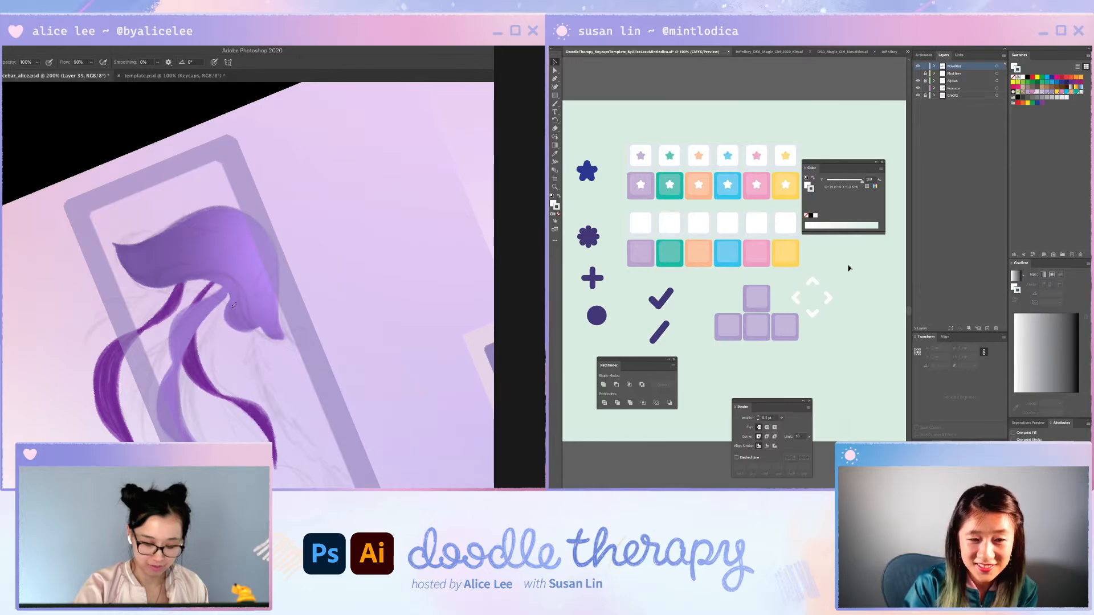
key(Escape)
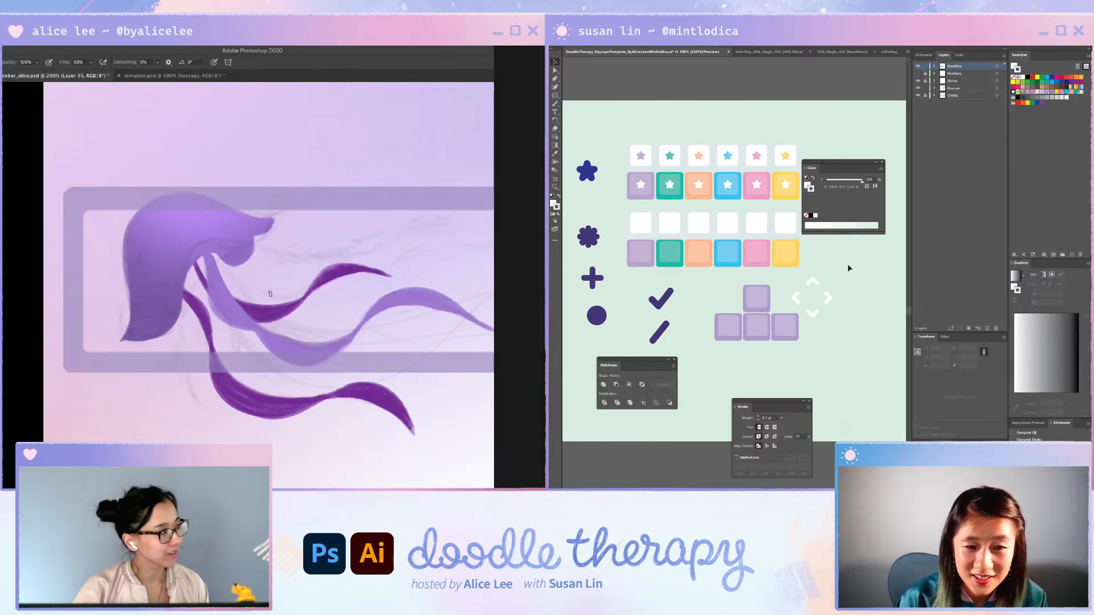
key(ctrl+s)
- In Illustrator, place the white left, down and right chevrons on their matching blank arrow keycaps
drag(818, 285, 730, 330)
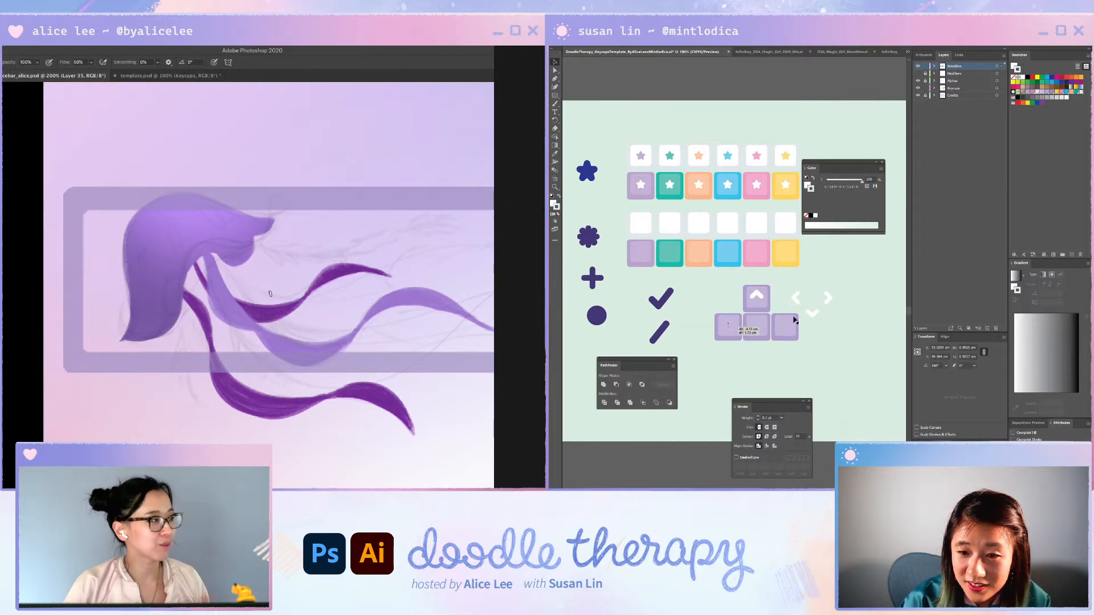
drag(808, 313, 756, 327)
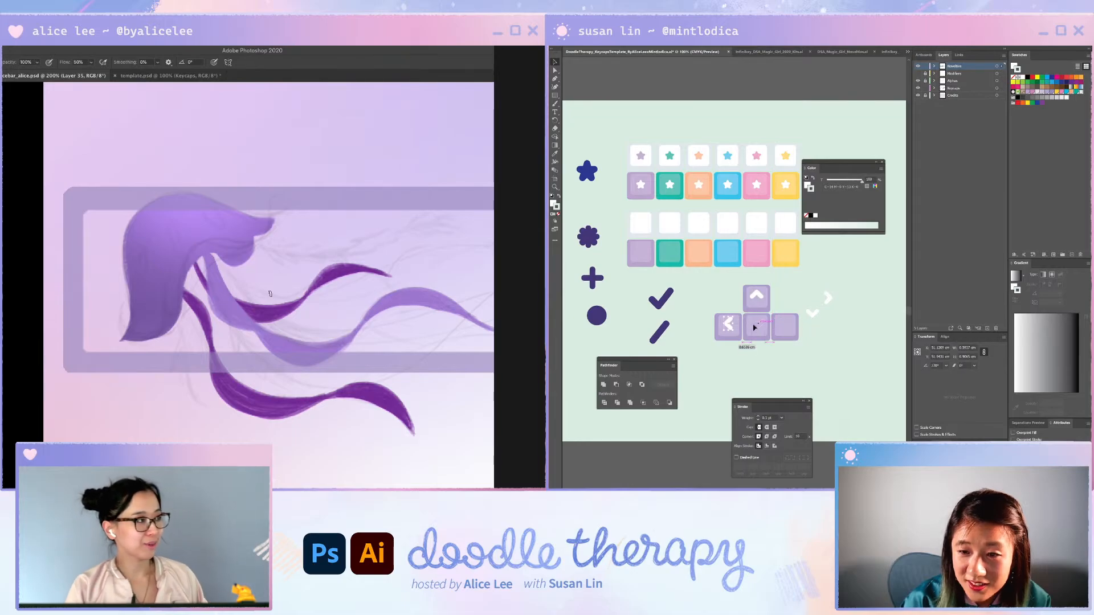
drag(826, 302, 785, 328)
click(722, 354)
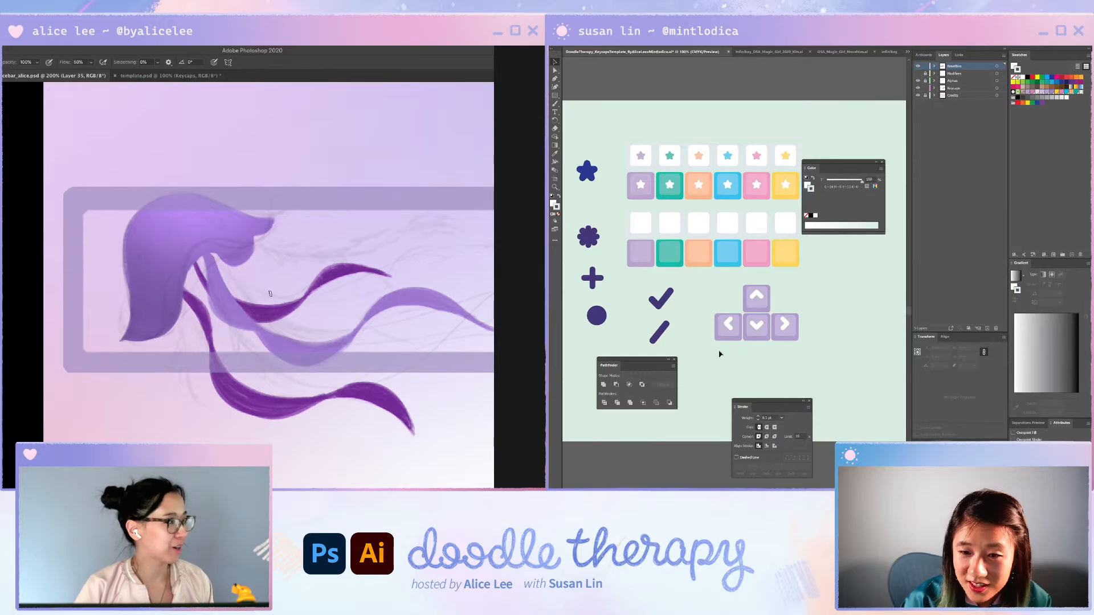
drag(710, 358, 711, 357)
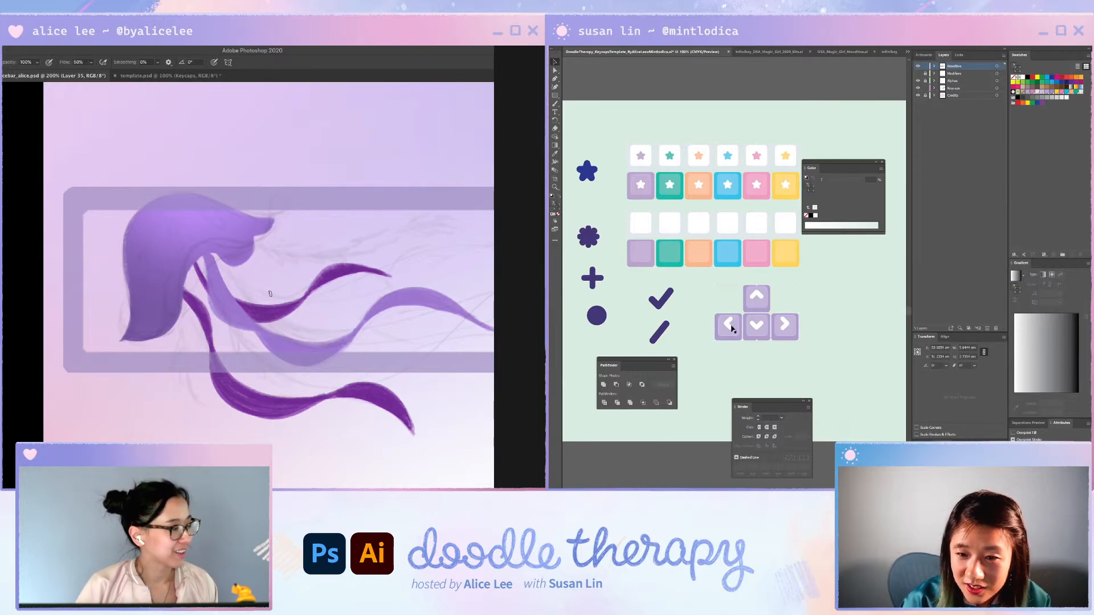
- Lock the topmost Illustrator layer and show the modifier legends on the keyboard; brush a dark shadow under the Photoshop head's curl
scroll(664, 222, up, 3)
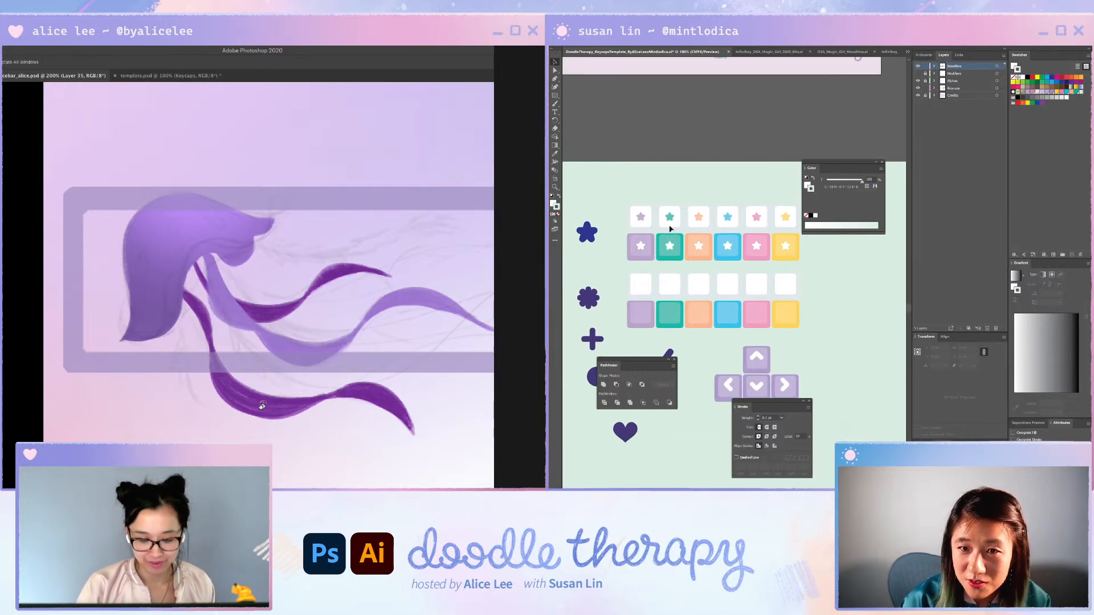
scroll(671, 228, up, 10)
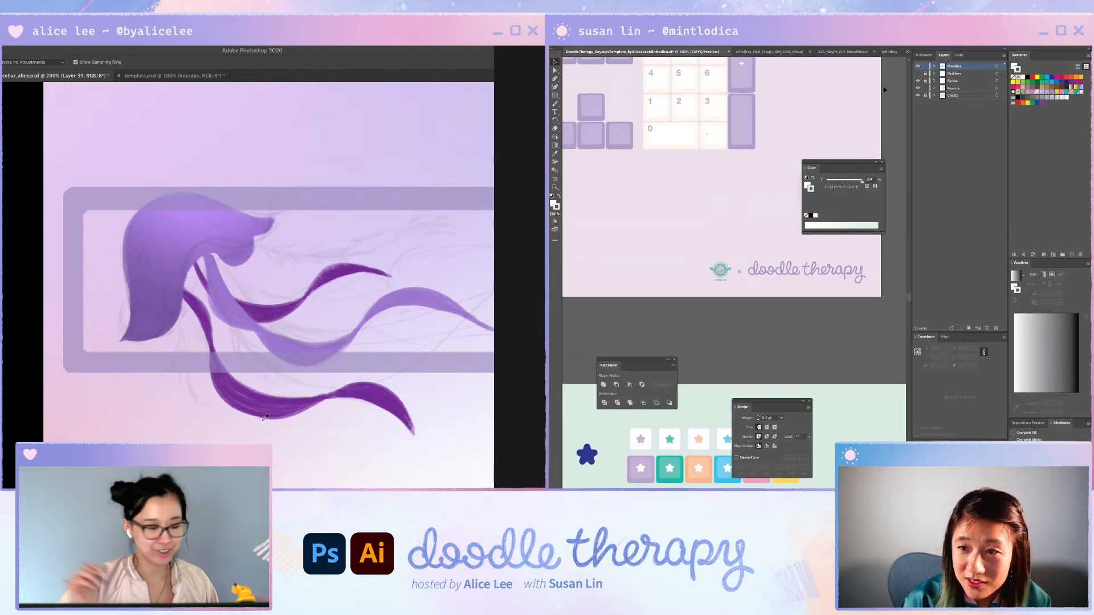
scroll(725, 247, up, 4)
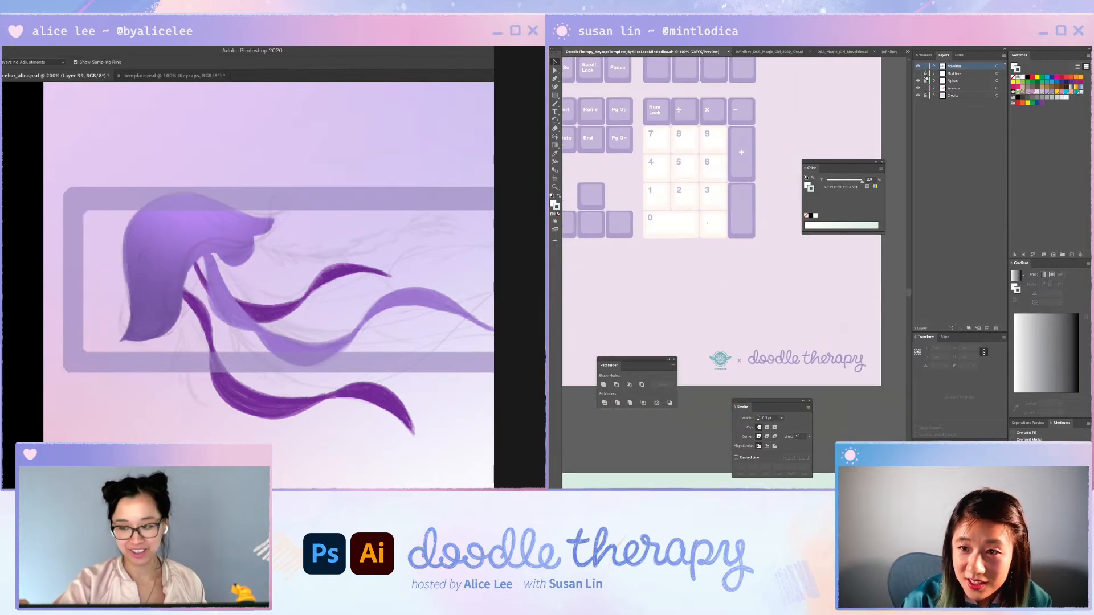
click(926, 67)
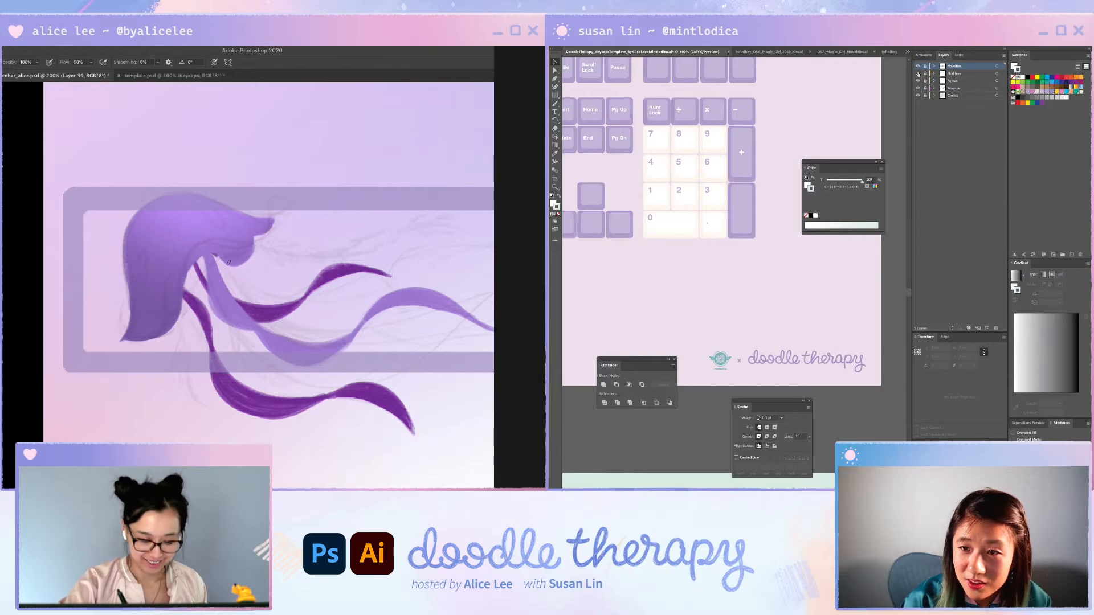
drag(225, 262, 212, 261)
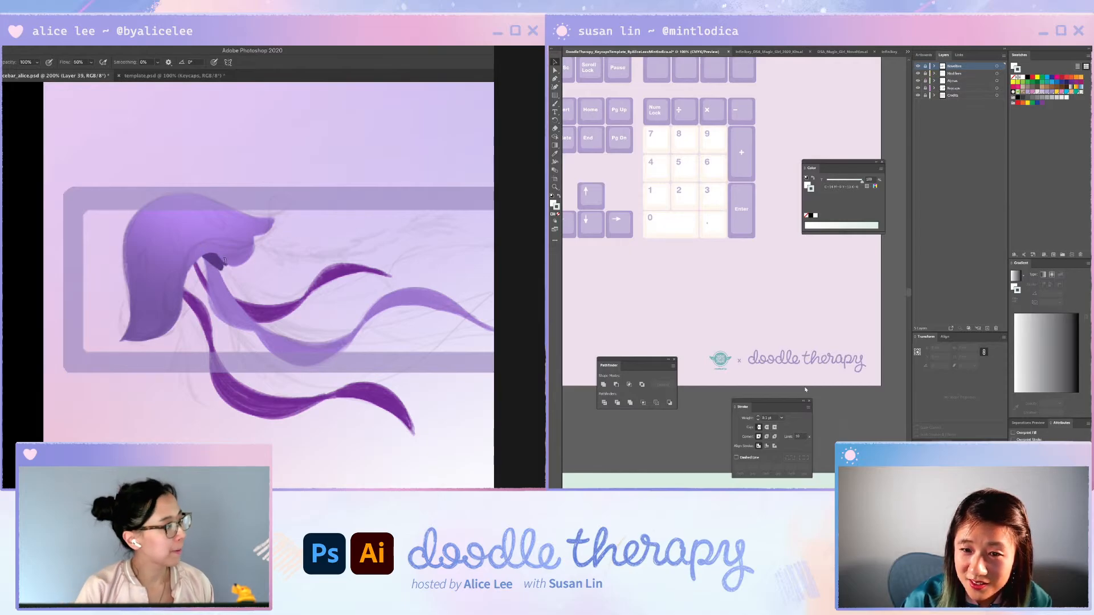
- In Illustrator, move the floating Color panel below the keyboard, clear of the template's arrow keys
scroll(794, 317, left, 5)
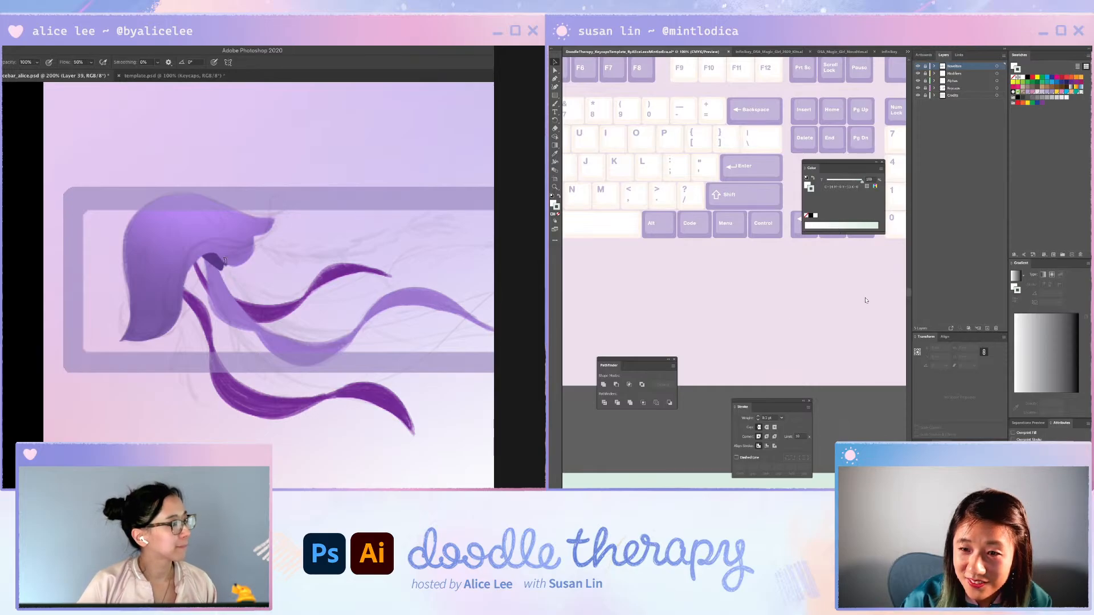
drag(837, 163, 847, 303)
scroll(659, 203, up, 1)
scroll(659, 203, up, 3)
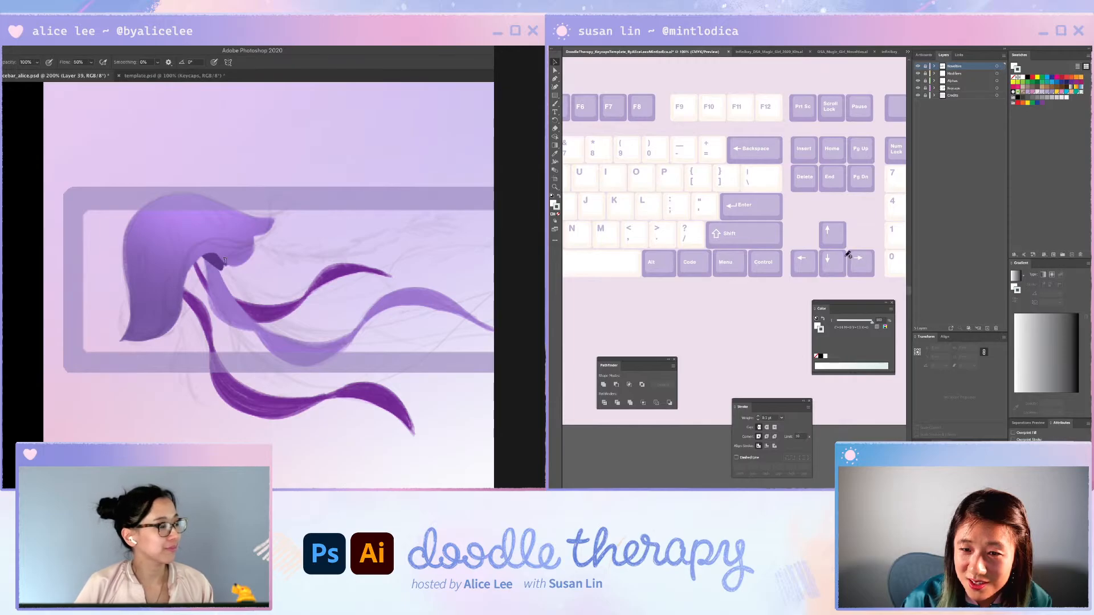
scroll(798, 323, down, 1)
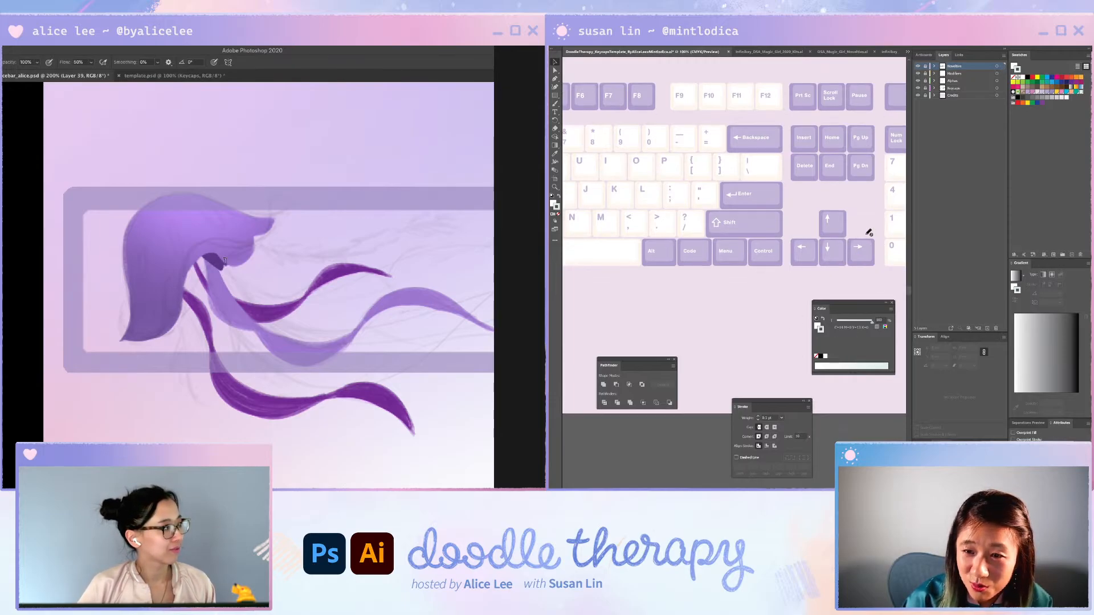
- In Photoshop, select the head's layer and recolour it a lighter, flatter purple with the Gradient tool
scroll(869, 232, down, 2)
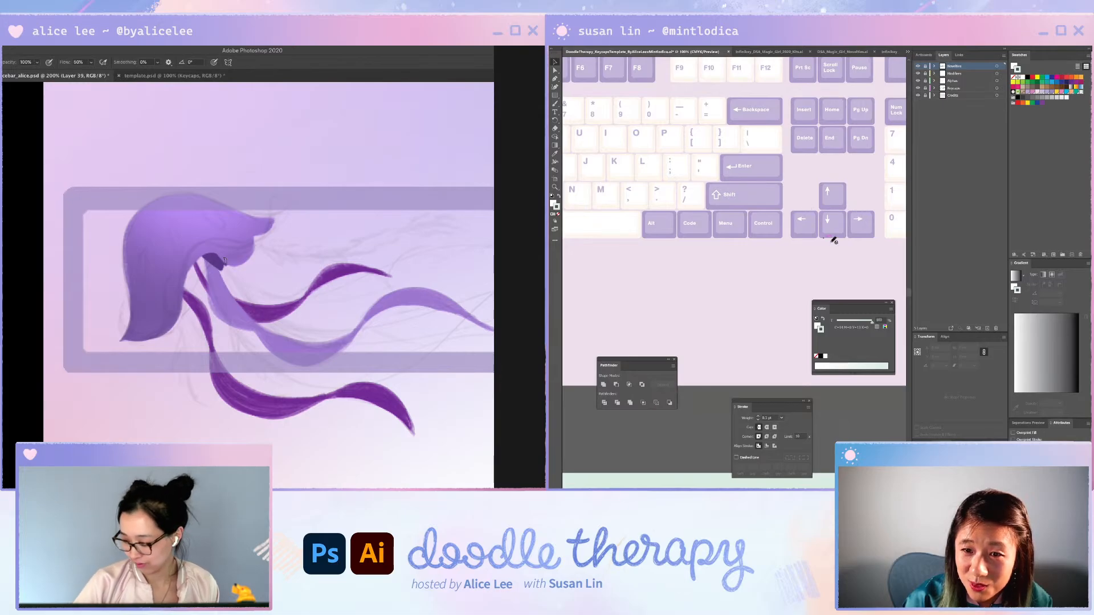
scroll(798, 210, up, 1)
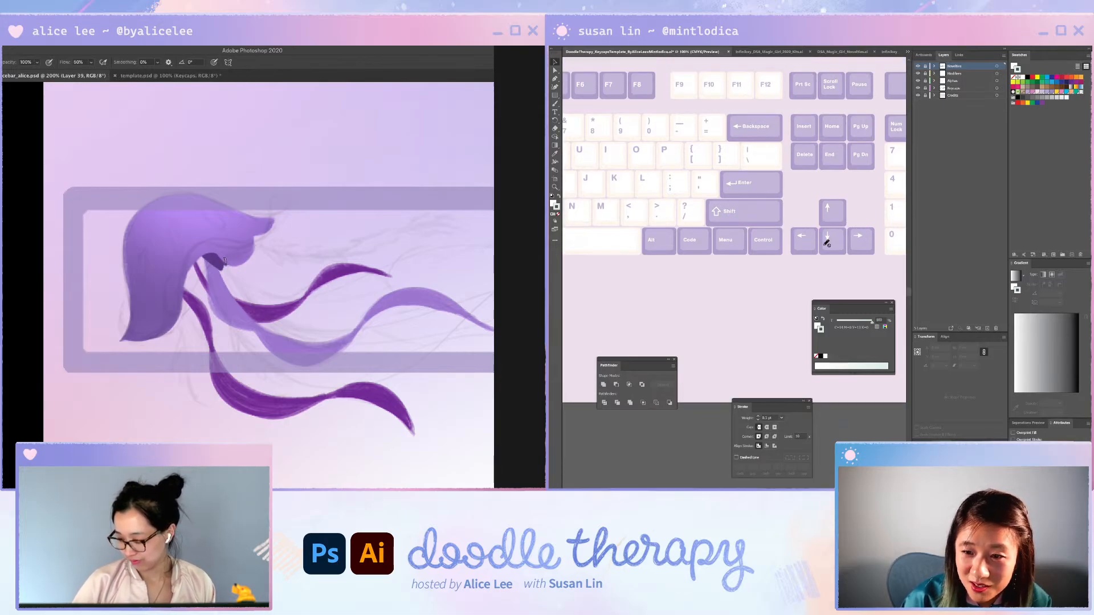
key(super+minus)
key(super+minus)
scroll(772, 325, down, 10)
mouse_move(368, 378)
mouse_down()
mouse_move(328, 402)
mouse_move(360, 396)
mouse_up()
scroll(768, 349, down, 8)
key(super+plus)
key(super+plus)
key(super+plus)
key(v)
click(171, 272)
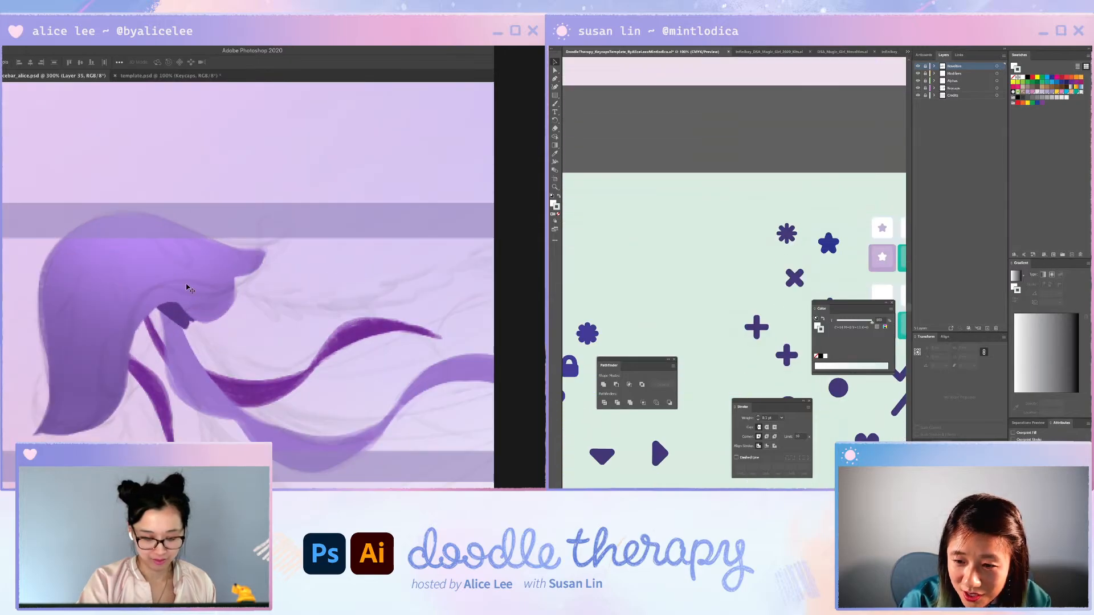
key(super+minus)
key(super+minus)
key(i)
scroll(801, 415, right, 12)
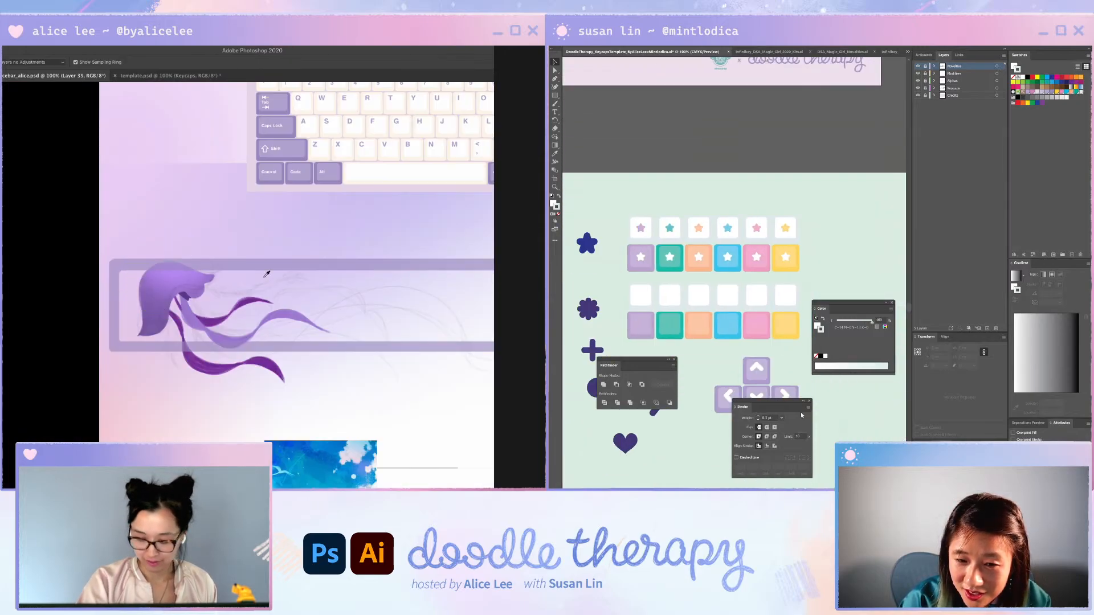
key(g)
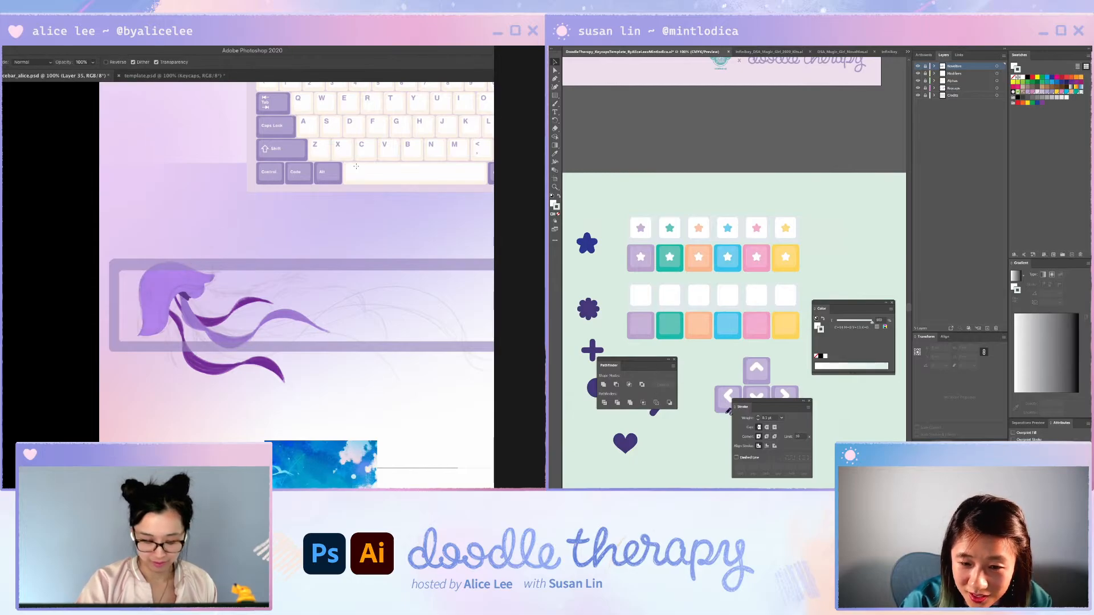
- Recolour the Photoshop head with a purple sampled from the reference keyboard, and shift Illustrator's Stroke panel off the arrow keycaps
key(super+plus)
key(super+minus)
key(super+minus)
key(i)
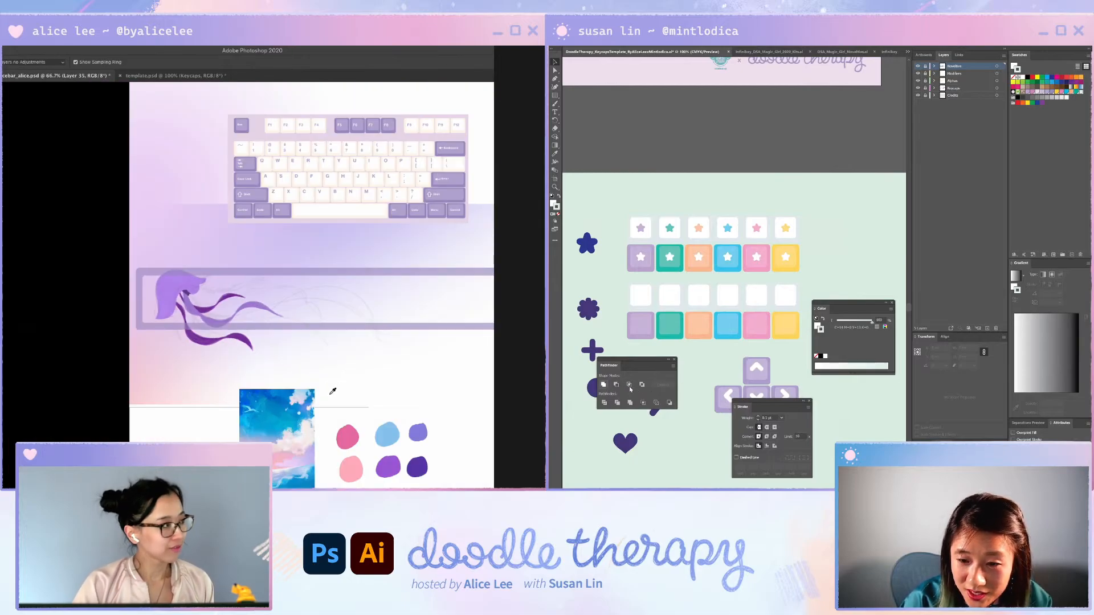
click(348, 127)
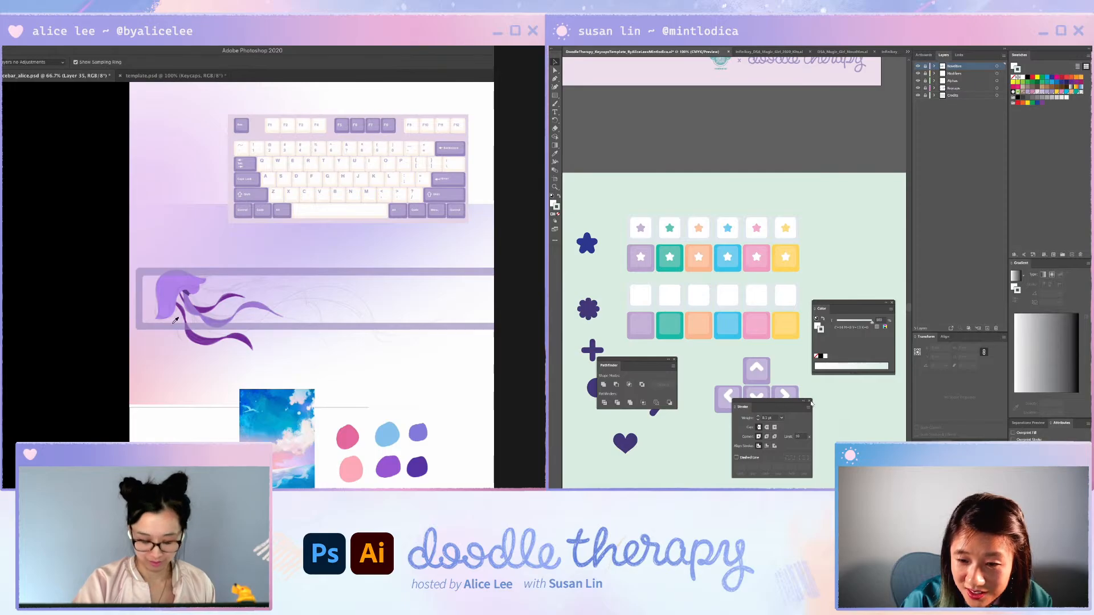
key(g)
mouse_move(779, 403)
mouse_down()
mouse_move(829, 403)
mouse_move(789, 400)
mouse_up()
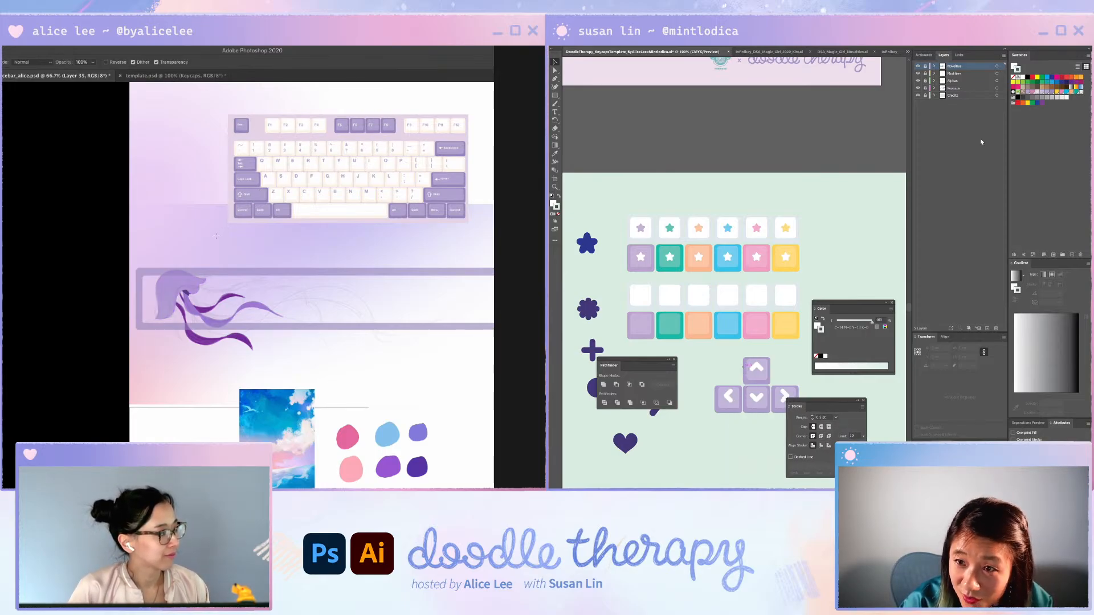
scroll(194, 288, up, 5)
key(v)
key(g)
scroll(268, 308, down, 2)
scroll(268, 308, down, 3)
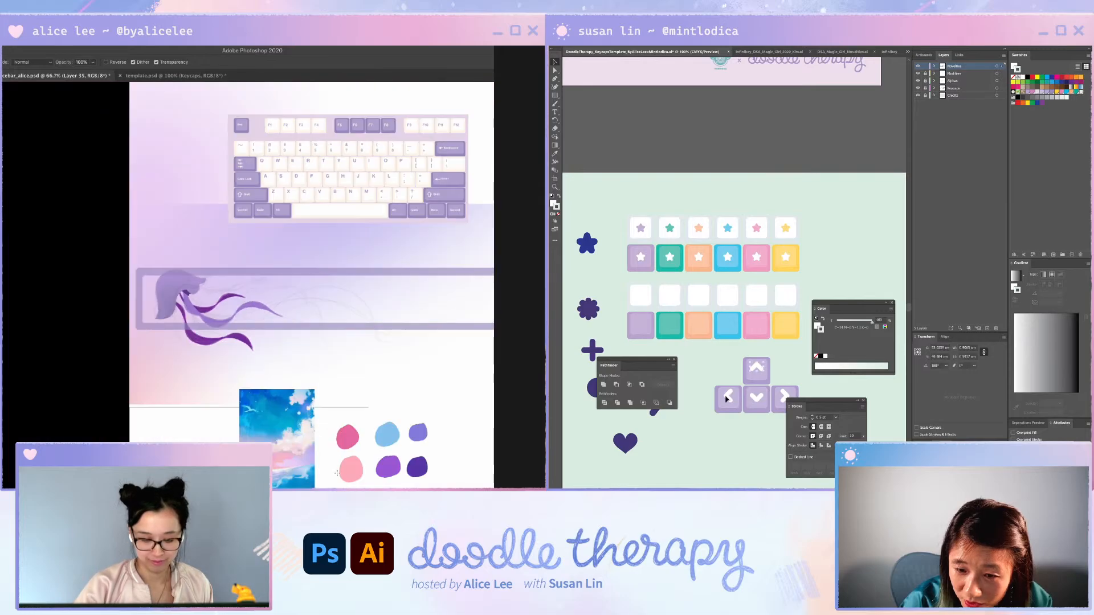
- Move the Photoshop sky reference image up beneath the spacebar, and give Illustrator's arrow chevrons round caps and round corners
scroll(364, 436, up, 2)
key(v)
drag(359, 453, 425, 365)
shift+click(784, 397)
drag(359, 414, 328, 411)
click(821, 427)
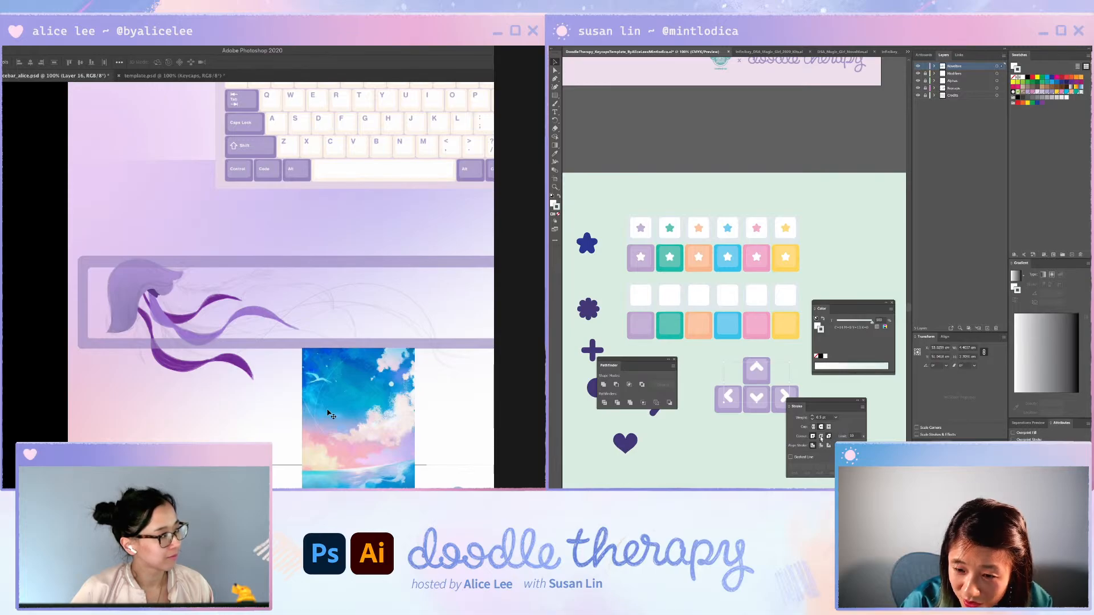
click(828, 437)
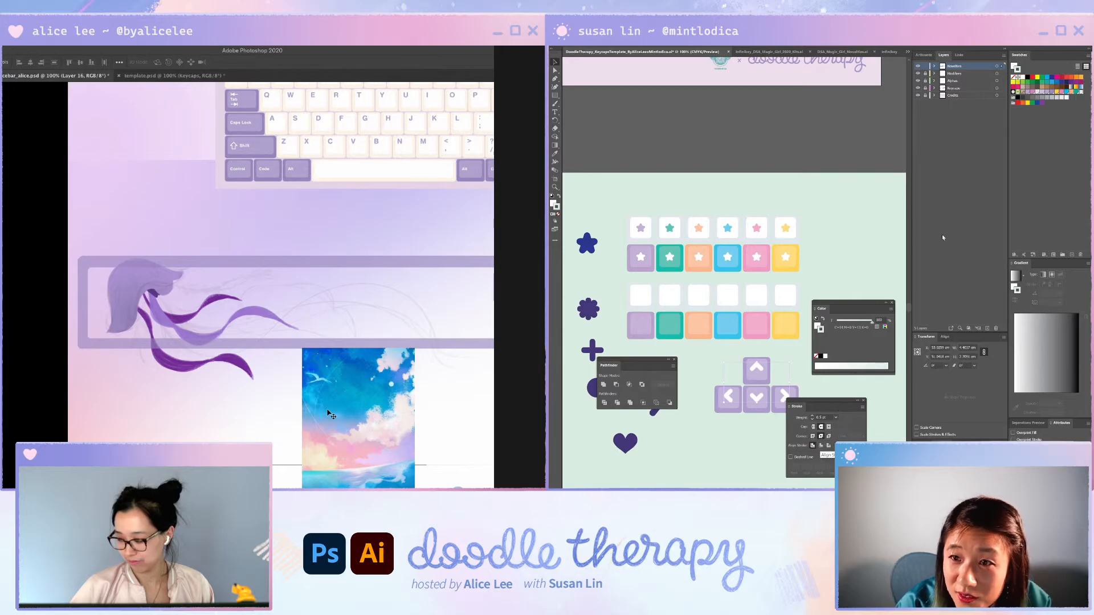
- Bring up Infinikey_DSA_Gamer_Girl_SAMPLE.ai in Illustrator with the Color panel clear of its keyboards, and reselect the head's layer in Photoshop
click(907, 51)
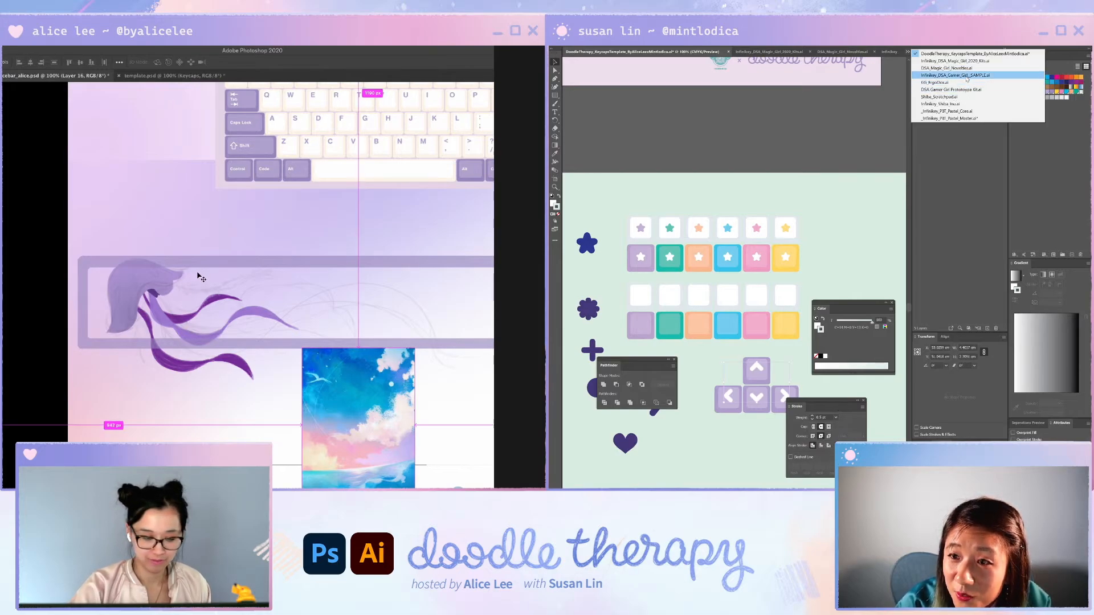
key(super+equal)
key(super+equal)
click(118, 258)
drag(121, 260, 253, 221)
click(969, 75)
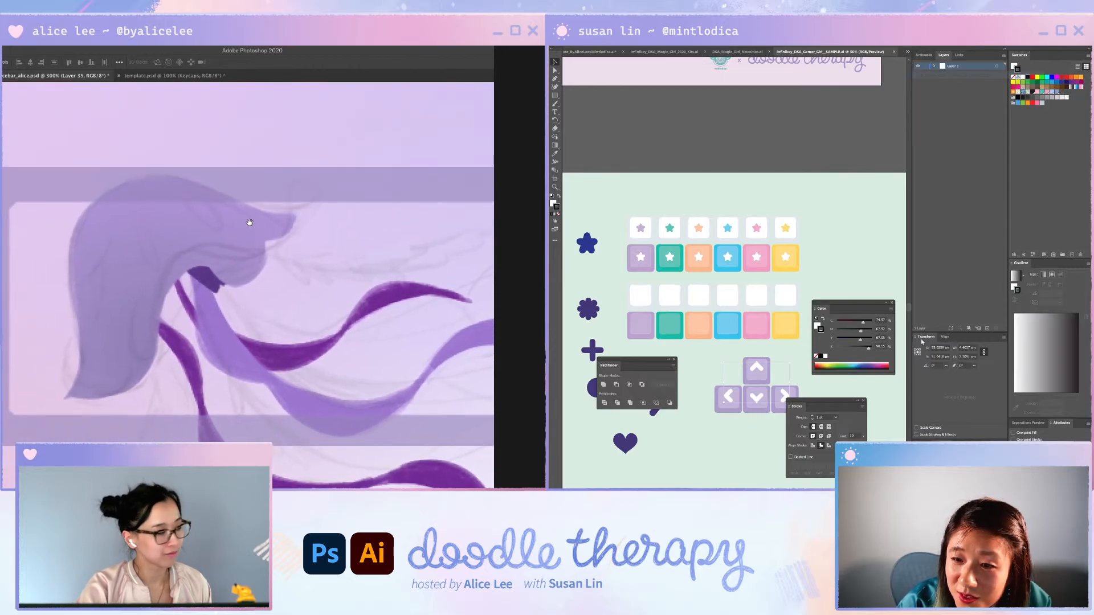
key(i)
key(b)
drag(838, 303, 946, 287)
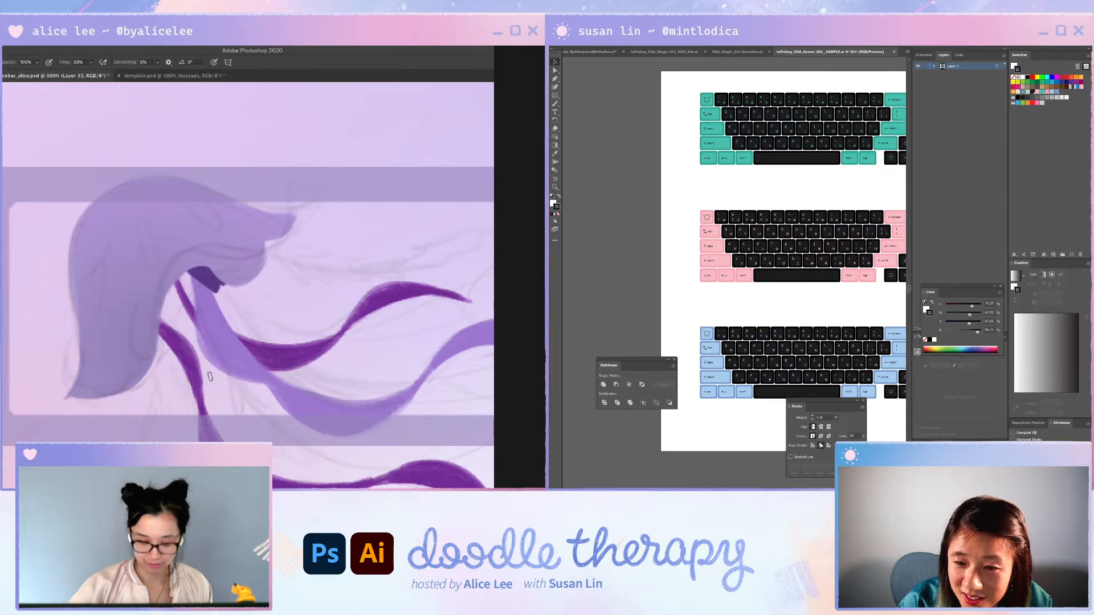
- In Photoshop, brush over the lower part of the dark shadow beneath the head's curl
scroll(642, 340, right, 2)
drag(211, 279, 221, 293)
key(ctrl+plus)
key(ctrl+plus)
key(ctrl+plus)
key(r)
drag(260, 246, 240, 343)
mouse_move(192, 312)
mouse_down()
mouse_move(228, 353)
mouse_move(347, 301)
mouse_move(346, 281)
mouse_up()
- Refine the shadow's edge where the strands meet the head's curl, reset the canvas rotation and save the spacebar document
key(ctrl+plus)
key(e)
key(Escape)
scroll(763, 486, left, 10)
key(r)
scroll(763, 486, right, 5)
key(b)
mouse_move(196, 262)
mouse_down()
mouse_move(242, 310)
mouse_move(240, 334)
mouse_up()
key(r)
scroll(763, 486, down, 3)
scroll(771, 435, down, 3)
key(Escape)
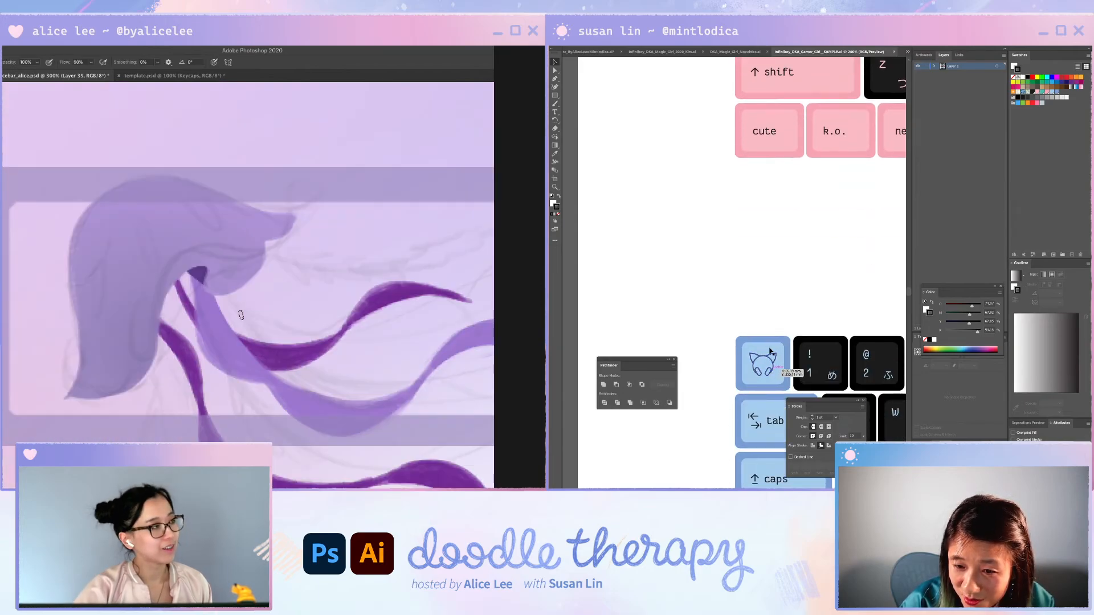
key(ctrl+s)
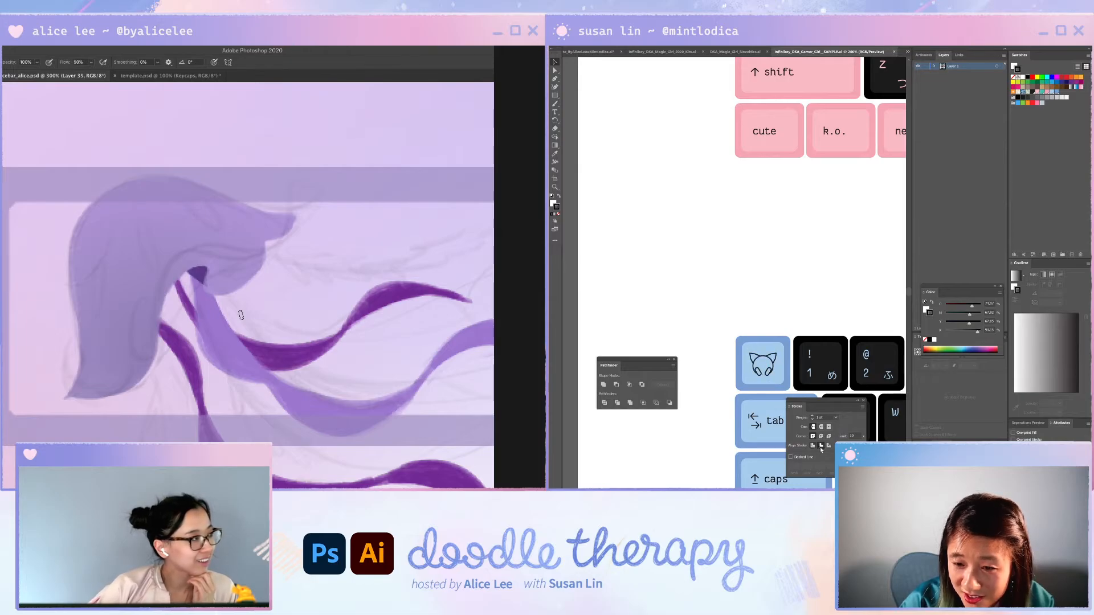
- Select the light purple strand in Photoshop, and return to the DoodleTherapy keycaps template in Illustrator and save it
key(v)
drag(437, 344, 468, 346)
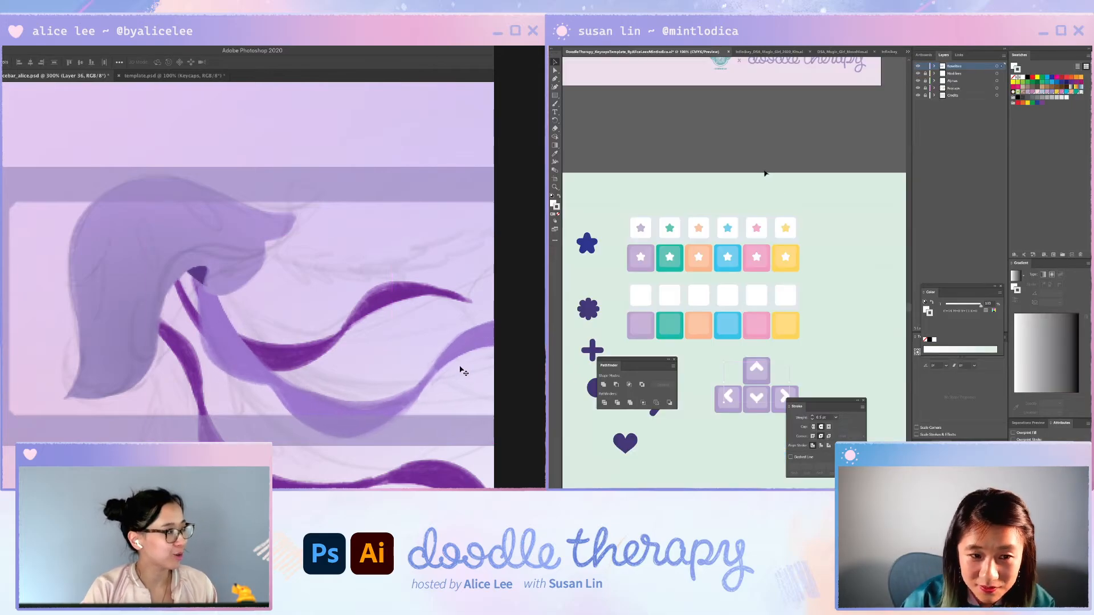
click(766, 173)
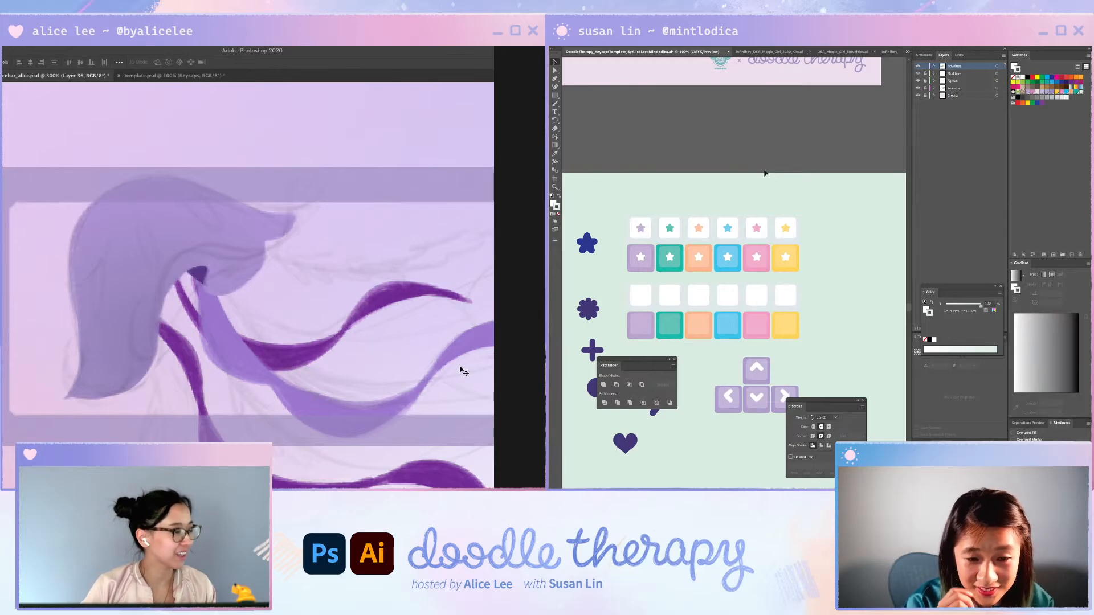
key(ctrl+s)
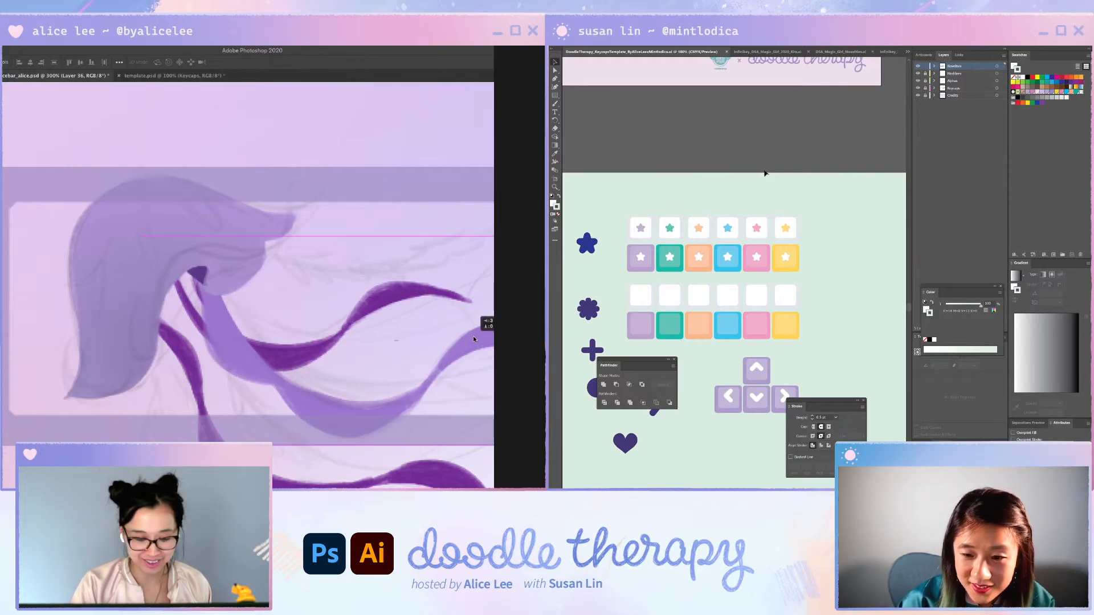
- Shift the light purple strand slightly sideways beneath the Photoshop head, undoing the stray adjustments
mouse_move(394, 295)
mouse_down()
mouse_move(411, 299)
mouse_move(408, 283)
mouse_move(400, 295)
mouse_up()
key(super+z)
scroll(784, 199, down, 1)
key(super+z)
key(super+z)
drag(178, 293, 186, 286)
key(super+z)
- Set up a new Photoshop layer for another strand, with the canvas rotated and a sampled purple loaded on the brush
key(e)
key(v)
key(super+minus)
key(super+minus)
key(super+equal)
click(337, 369)
drag(336, 419, 235, 396)
key(super+minus)
key(r)
drag(157, 324, 149, 295)
key(super+equal)
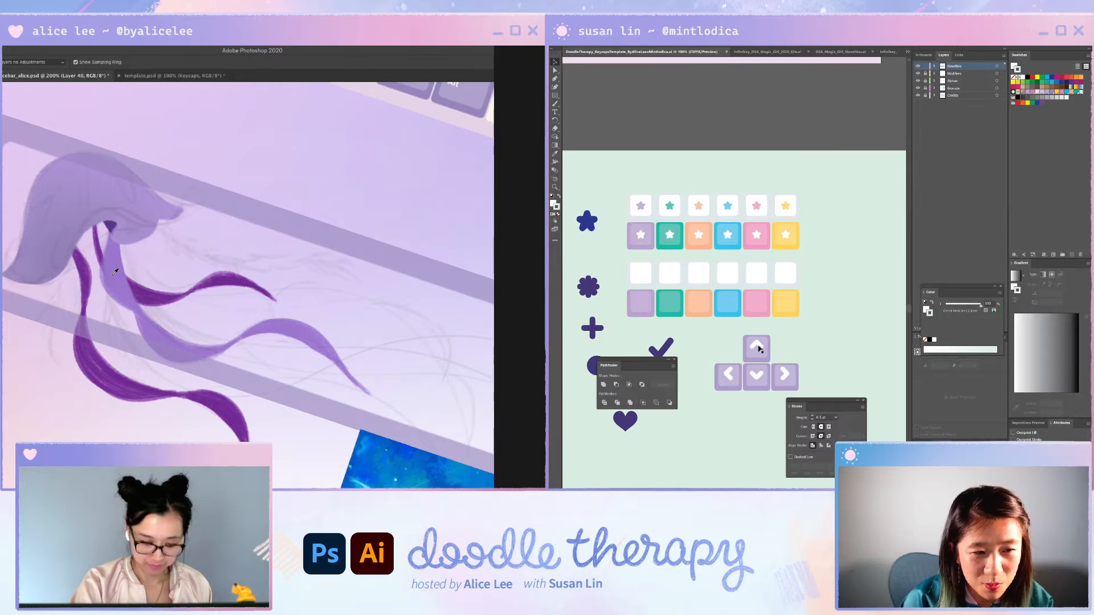
key(b)
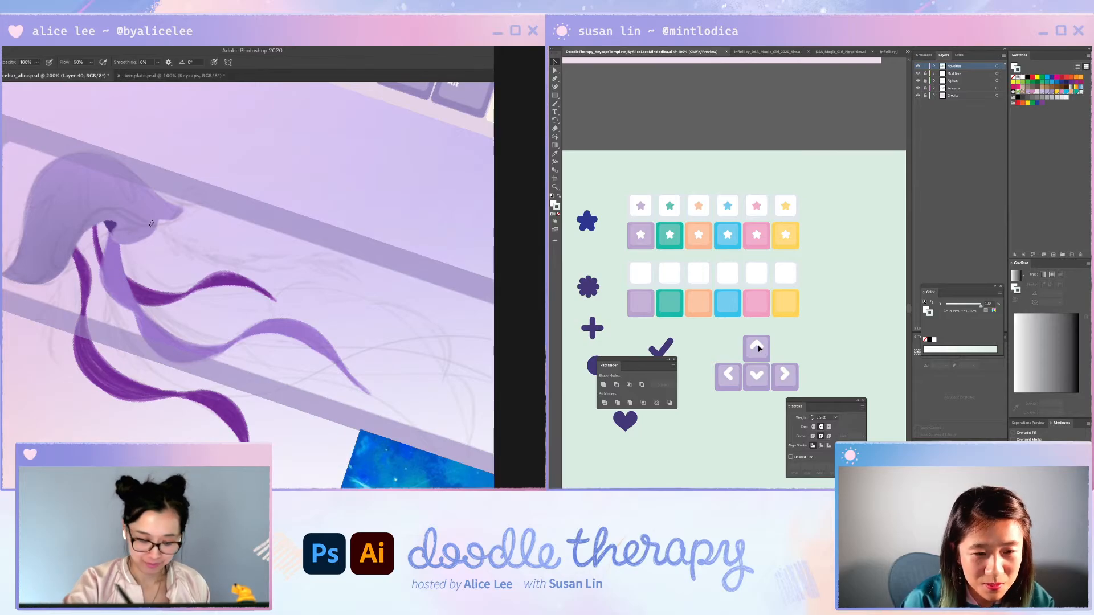
- In Illustrator, reduce the stroke weight of the four arrow chevrons and apply the pale lavender Pantone swatch to them
click(730, 374)
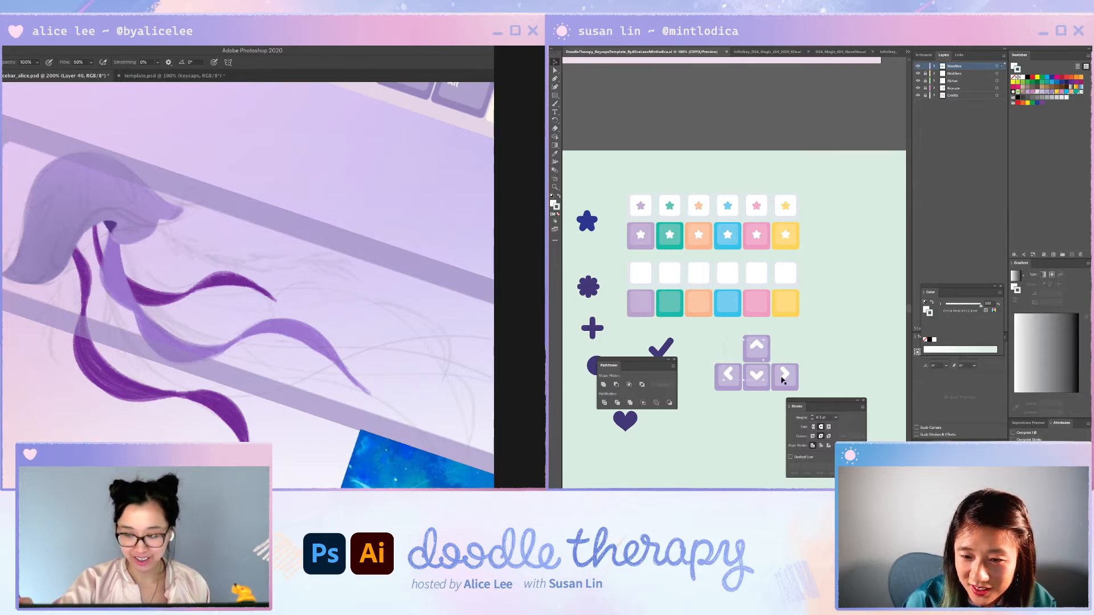
click(812, 419)
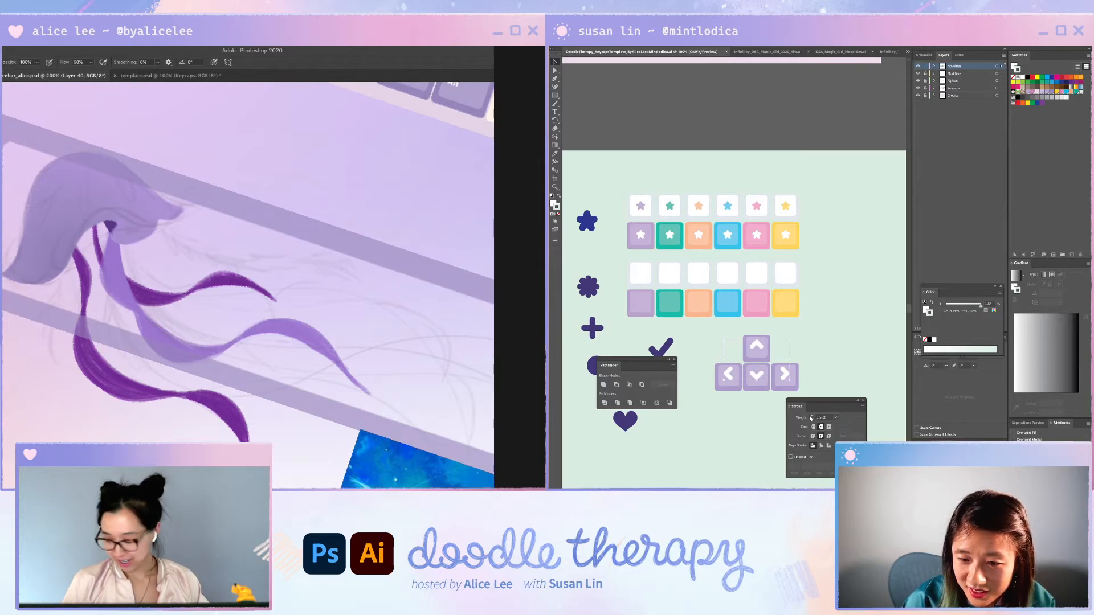
click(814, 418)
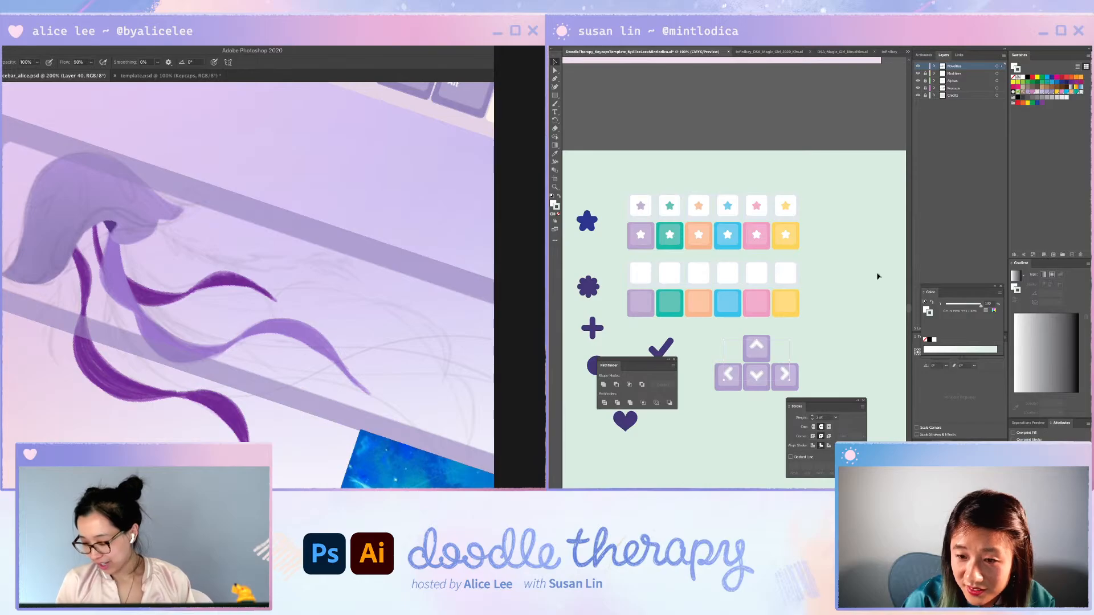
click(1043, 92)
key(Escape)
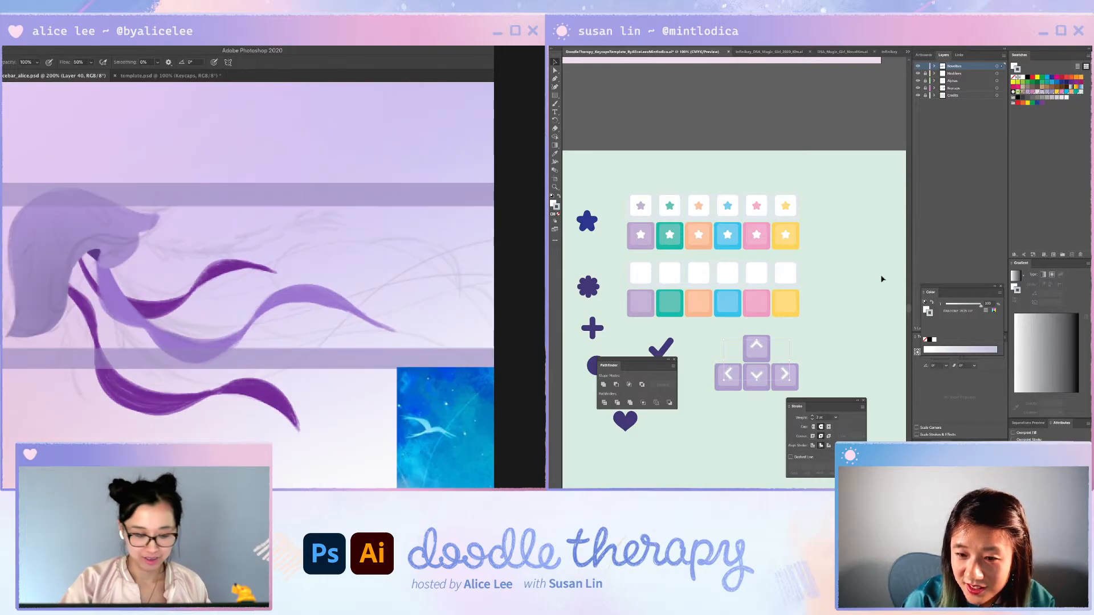
- In Photoshop, brush a long, thin muted-purple strand trailing from the head's curled underside
scroll(671, 278, up, 5)
drag(180, 225, 345, 483)
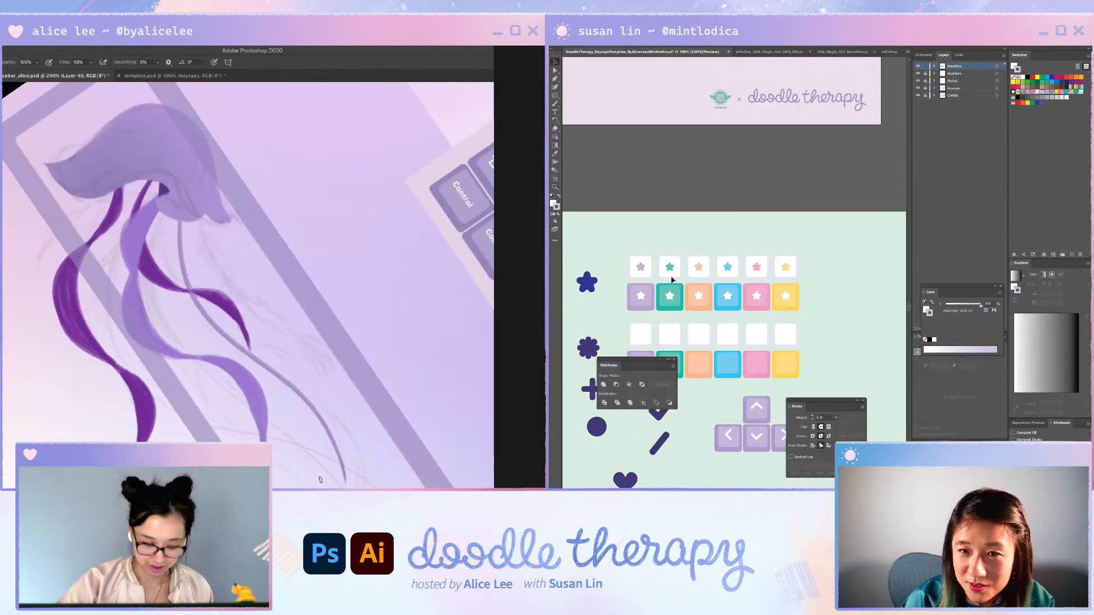
scroll(710, 287, up, 8)
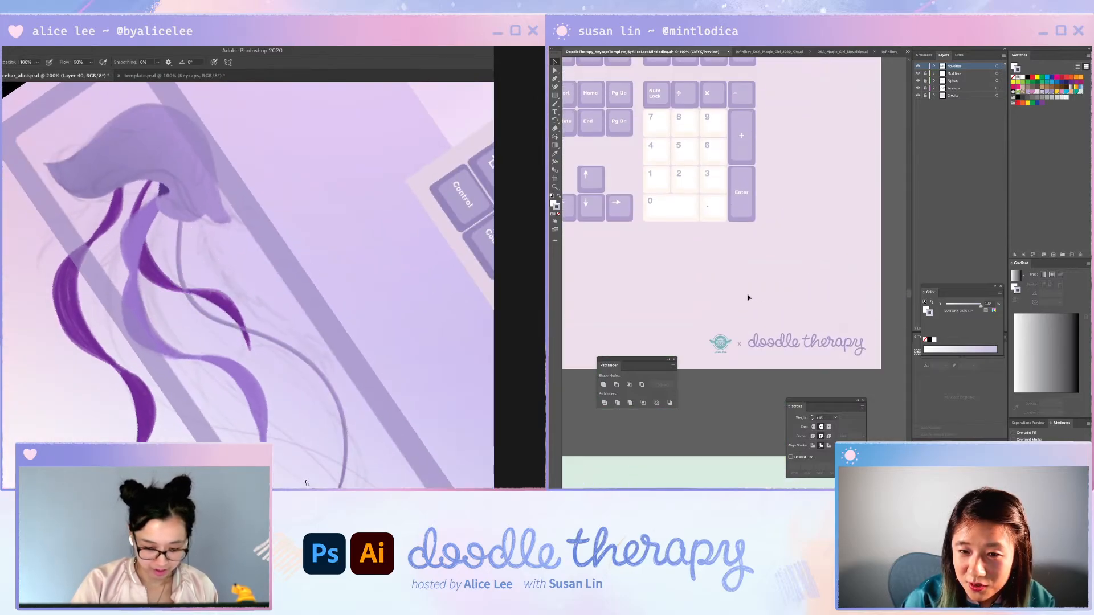
- Brush extra strokes along the thin strand's upper curve to widen it, undoing the unwanted ones
scroll(743, 324, up, 2)
mouse_move(178, 223)
mouse_down()
mouse_move(176, 289)
mouse_move(212, 330)
mouse_up()
drag(174, 258, 219, 327)
mouse_move(182, 266)
mouse_down()
mouse_move(186, 289)
mouse_move(218, 322)
mouse_up()
key(super+z)
key(super+z)
drag(189, 247, 178, 246)
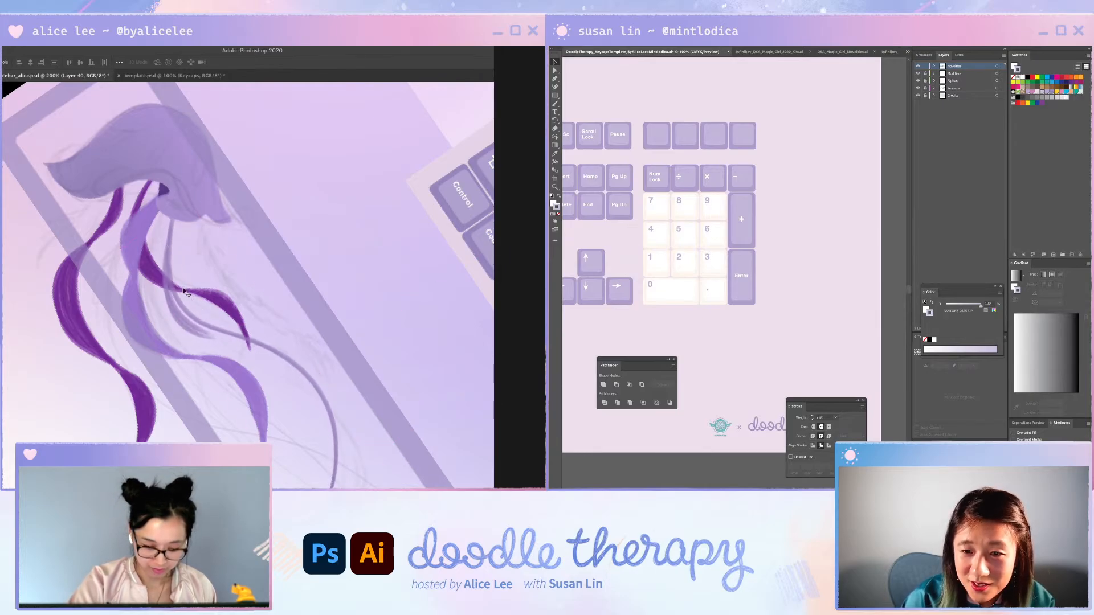
- Erase along the new strand's edges to clean up its curve near the dark purple strand's tip
scroll(734, 251, left, 10)
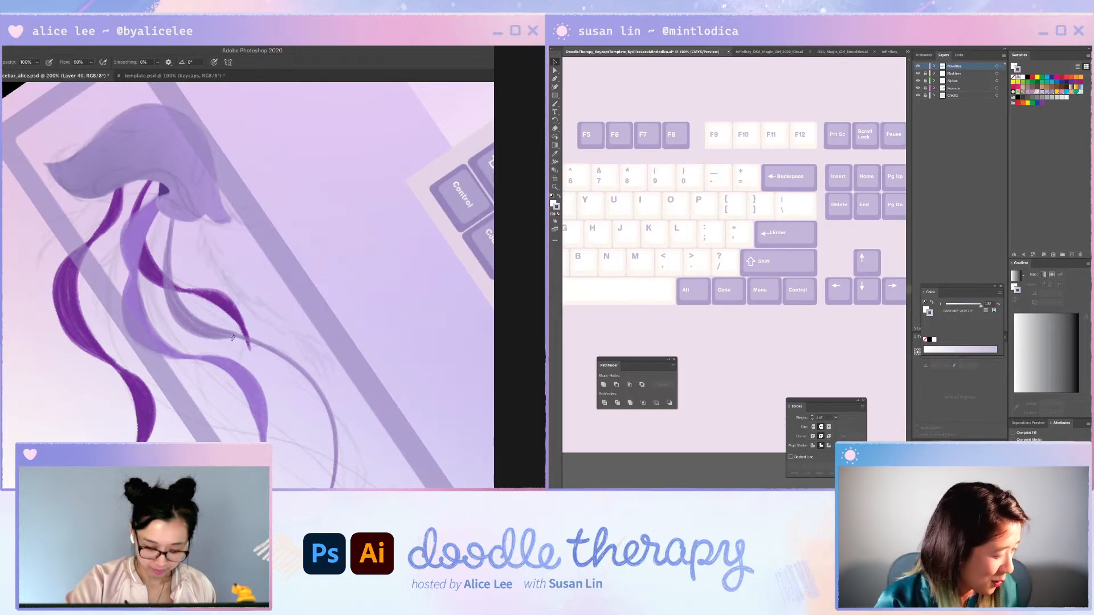
key(e)
drag(165, 297, 240, 340)
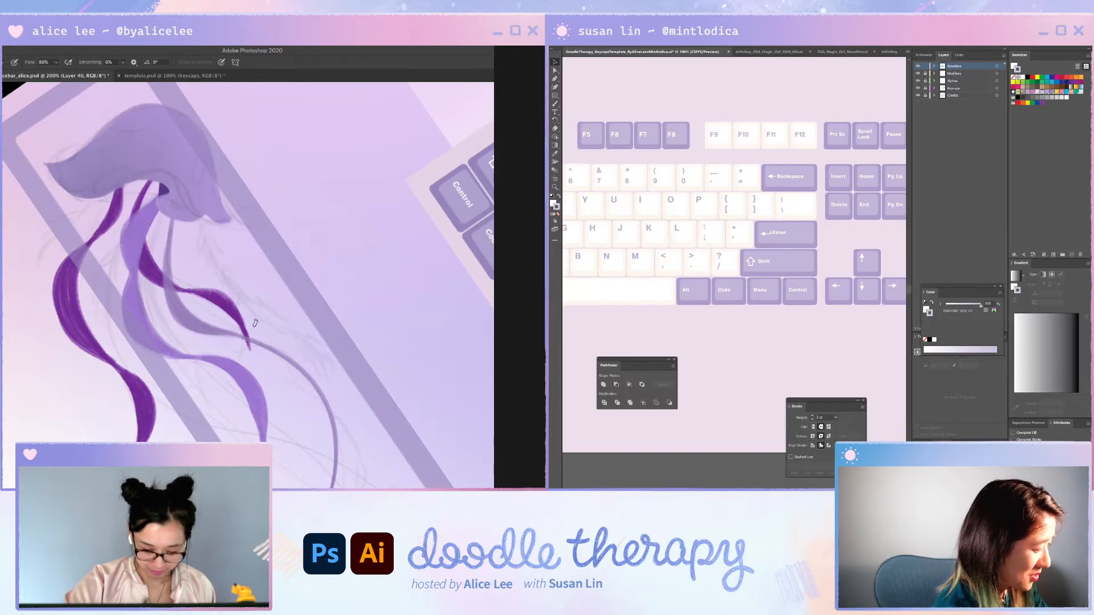
key(b)
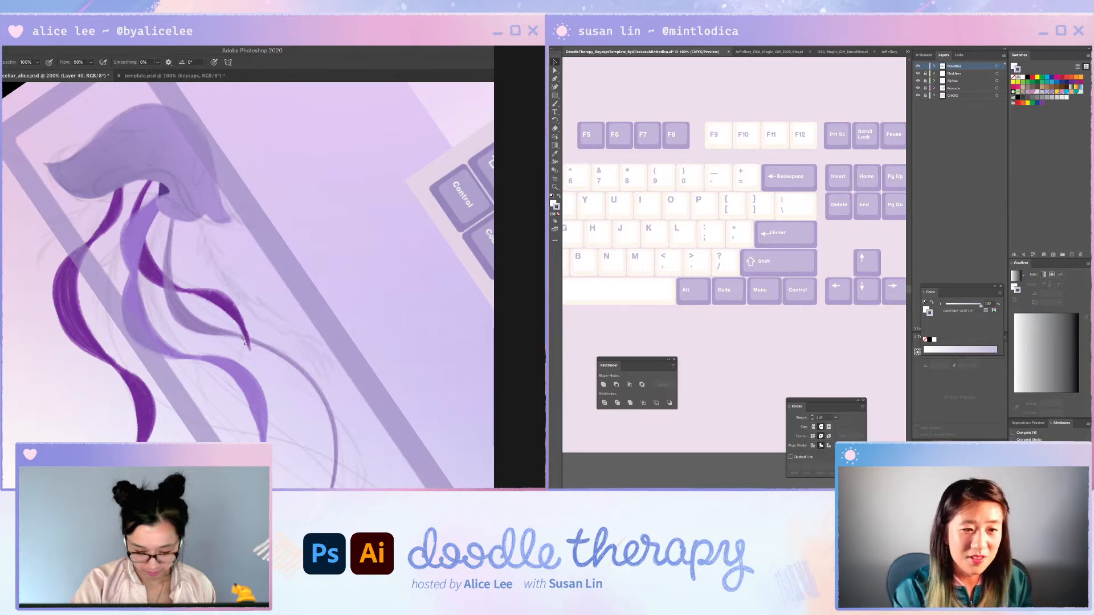
key(r)
key(Escape)
drag(332, 344, 333, 249)
key(e)
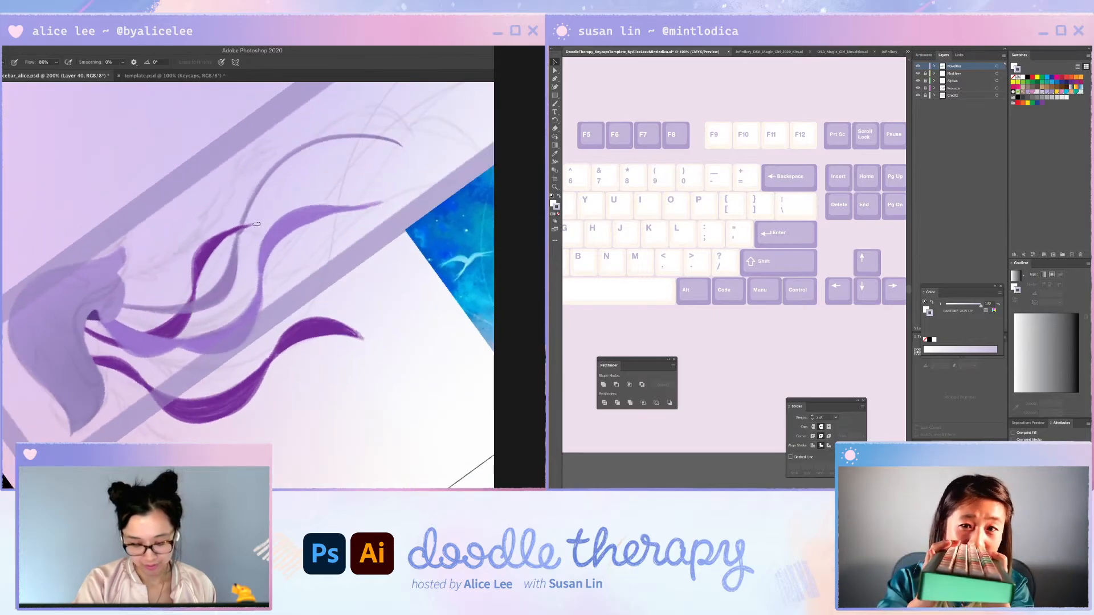
- Brush the upper length of the new muted strand behind the dark purple one, and save the spacebar document
key(r)
key(Escape)
key(b)
key(r)
drag(271, 198, 177, 320)
key(b)
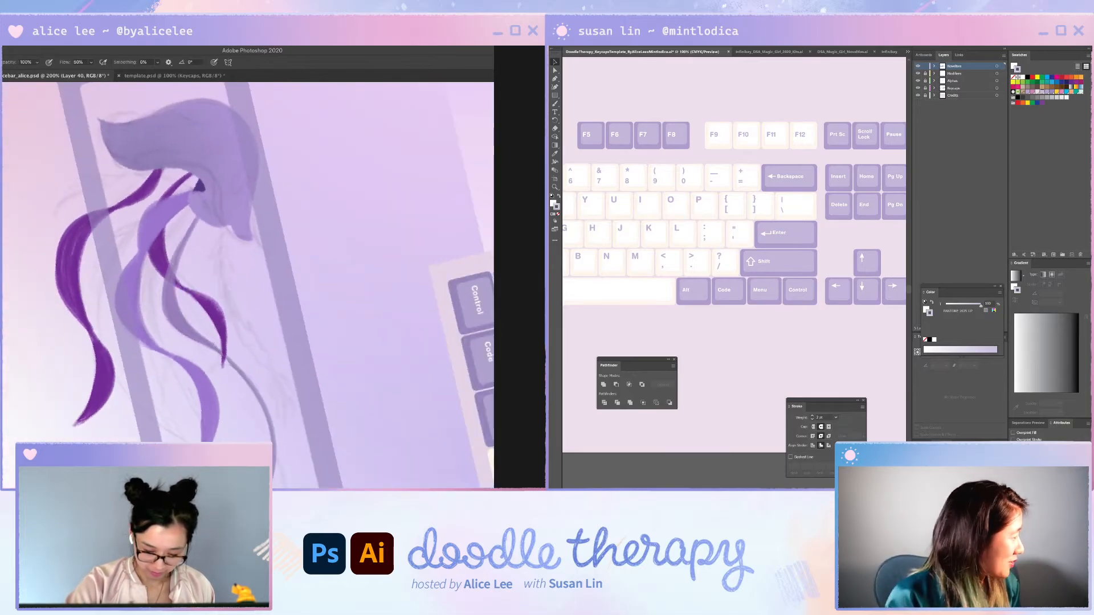
key(l)
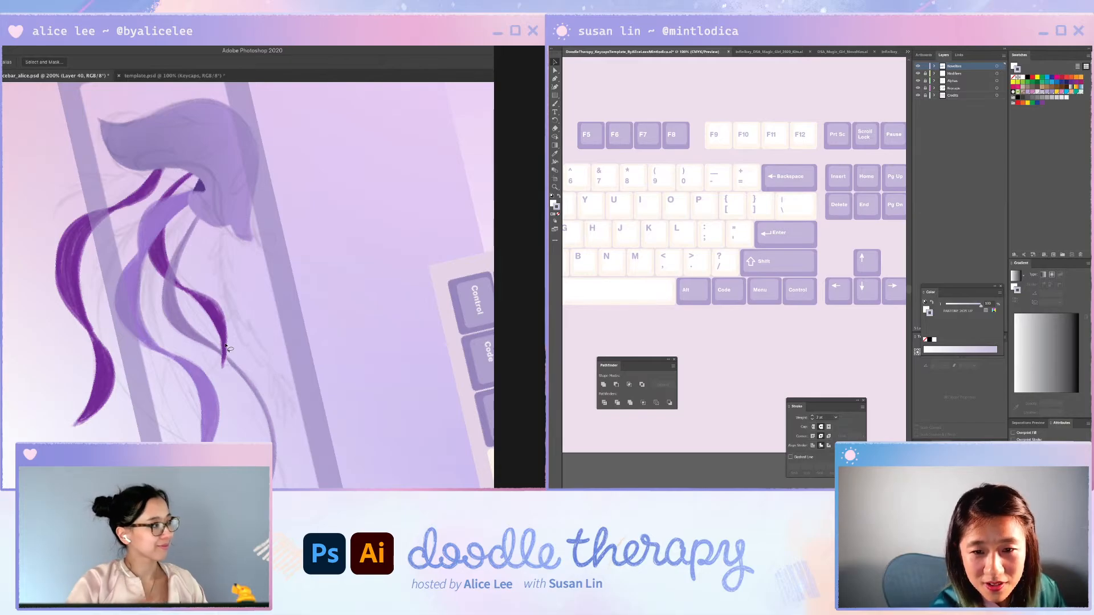
scroll(228, 349, down, 4)
key(b)
mouse_move(200, 239)
mouse_down()
mouse_move(230, 347)
mouse_move(223, 269)
mouse_move(206, 249)
mouse_move(229, 315)
mouse_move(221, 276)
mouse_move(224, 375)
mouse_up()
key(Escape)
key(r)
drag(271, 410, 333, 290)
key(super+s)
- Thicken the new strand's outer end with repeated brush strokes, and bring up the Infinikey_DSA_Magic_Girl_2020 kits document in Illustrator
drag(353, 367, 376, 285)
key(b)
drag(168, 217, 155, 268)
drag(159, 232, 155, 305)
drag(161, 238, 152, 291)
mouse_move(168, 220)
mouse_down()
mouse_move(153, 262)
mouse_move(156, 251)
mouse_up()
click(751, 55)
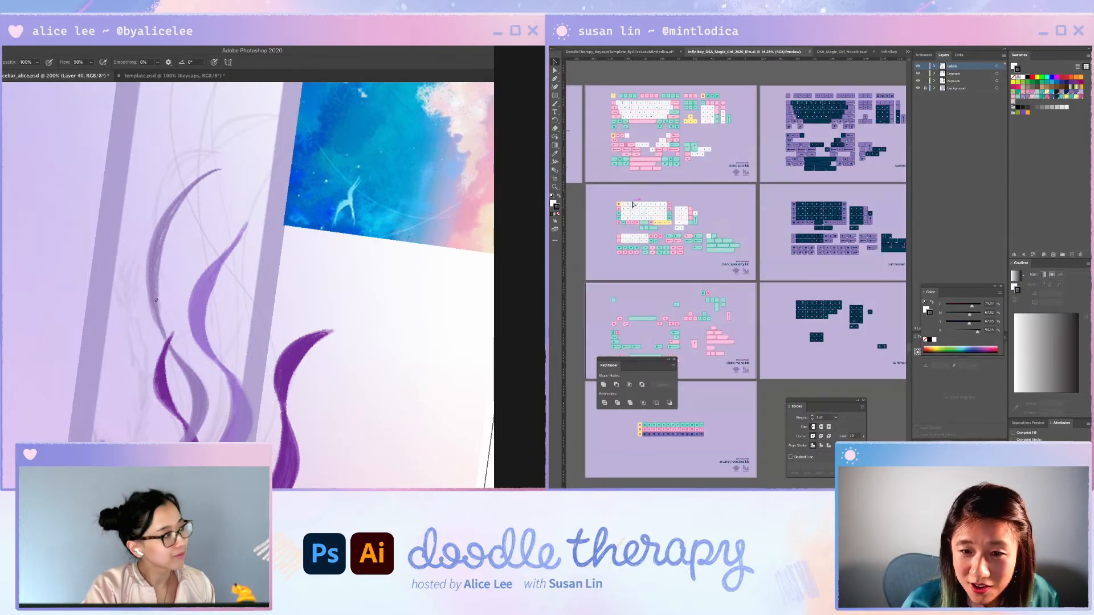
- Examine the cleric specialty kit artboard in the Magic Girl kits document up close
key(ctrl+equal)
key(ctrl+equal)
key(ctrl+equal)
key(ctrl+equal)
key(e)
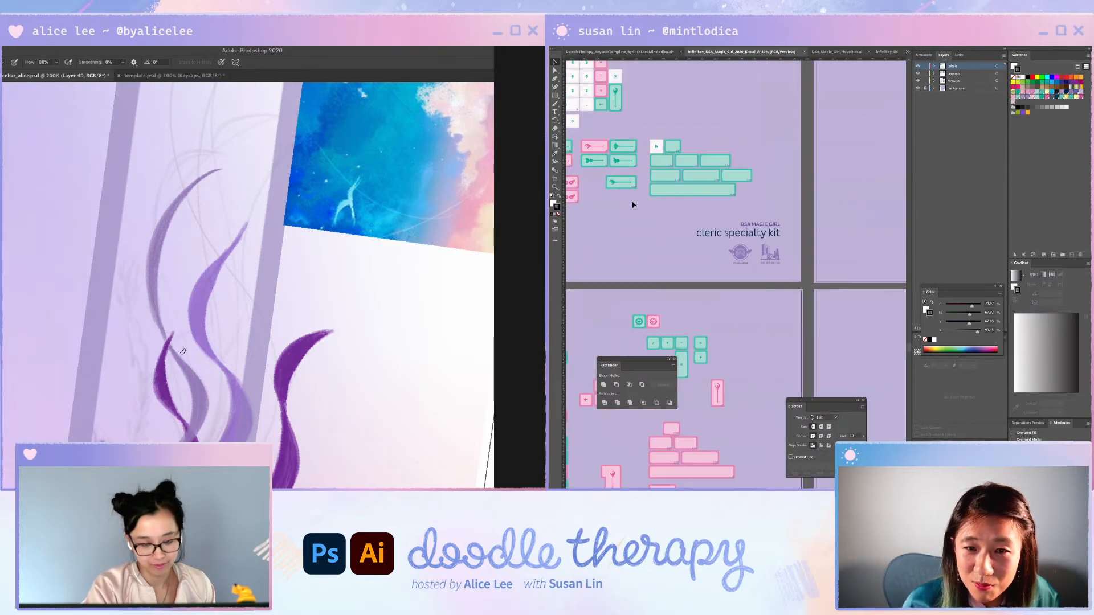
key(ctrl+equal)
key(r)
mouse_move(192, 357)
mouse_down()
mouse_move(340, 344)
mouse_move(229, 233)
mouse_up()
key(b)
scroll(711, 310, up, 5)
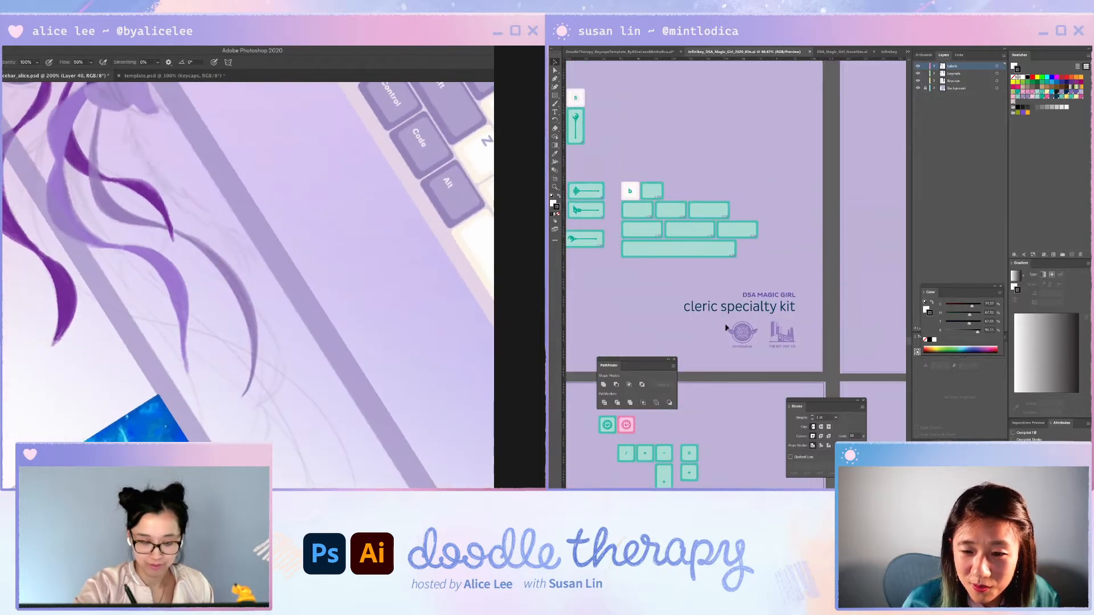
scroll(743, 333, up, 2)
- Erase around the tip of the muted purple strand to sharpen its end, and look over the neighbouring kit keycaps
key(e)
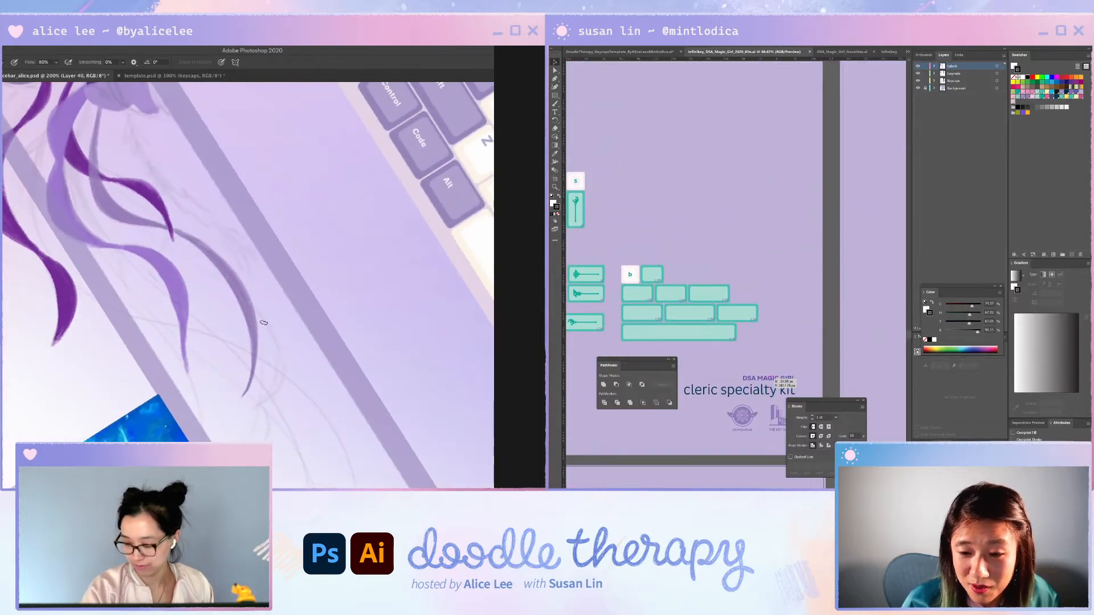
drag(254, 393, 246, 401)
scroll(883, 214, left, 10)
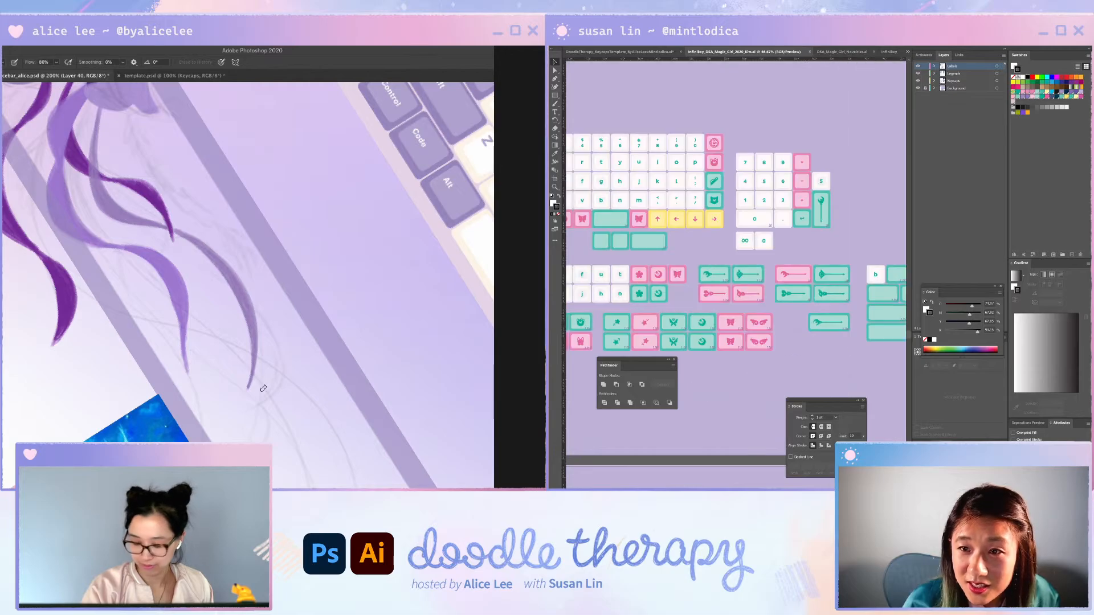
key(Escape)
key(r)
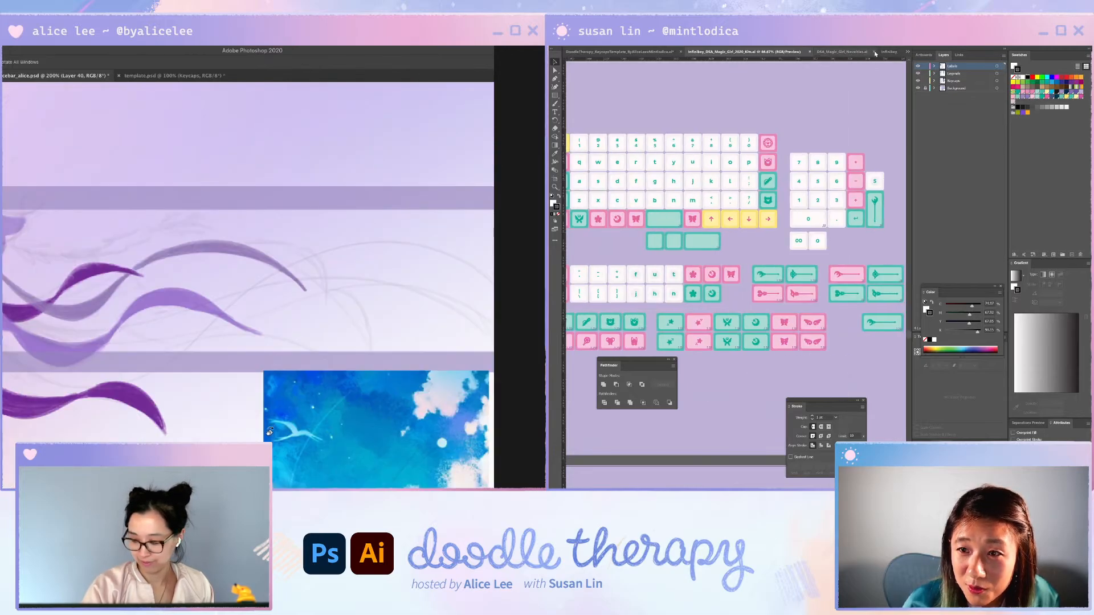
- Bring up the Gamer Girl sample document in Illustrator, and trim the muted strand's tip further in the Photoshop painting
click(889, 51)
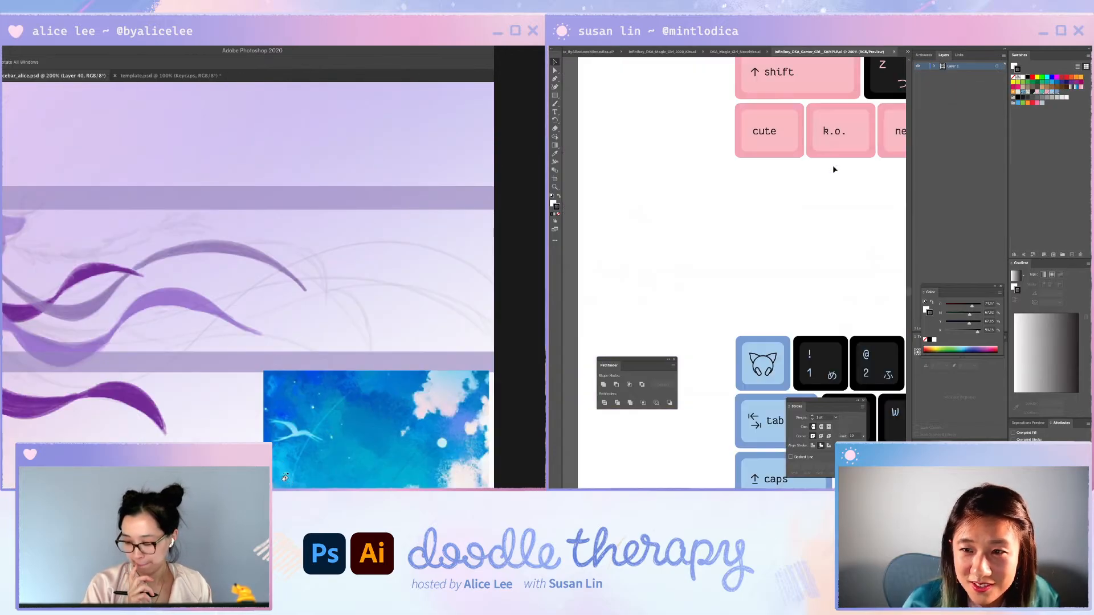
key(e)
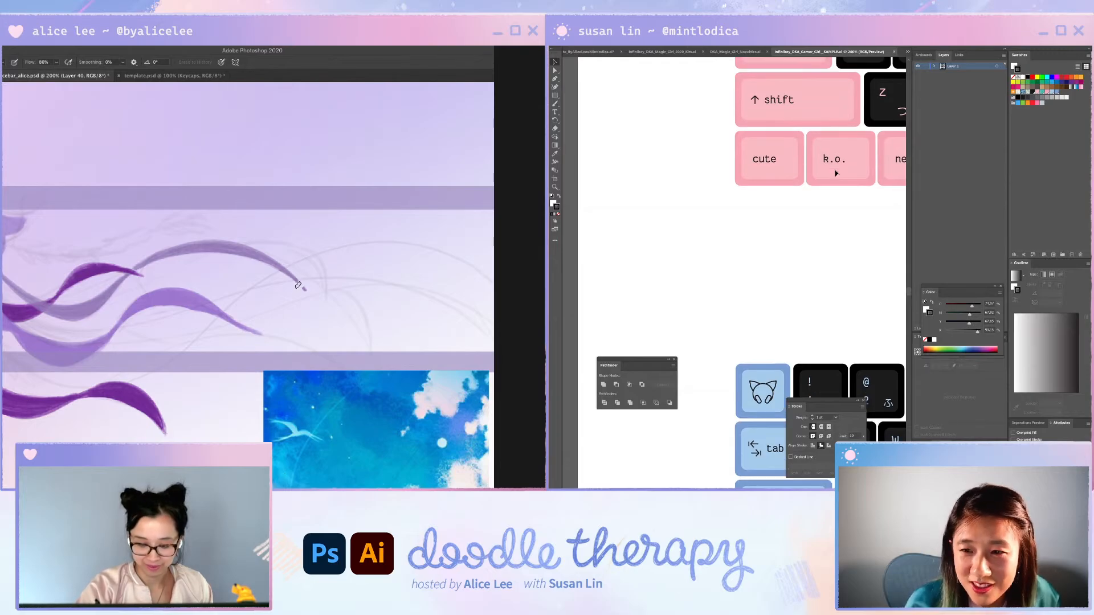
key(r)
mouse_move(311, 279)
mouse_down()
mouse_move(293, 228)
mouse_move(175, 171)
mouse_up()
key(b)
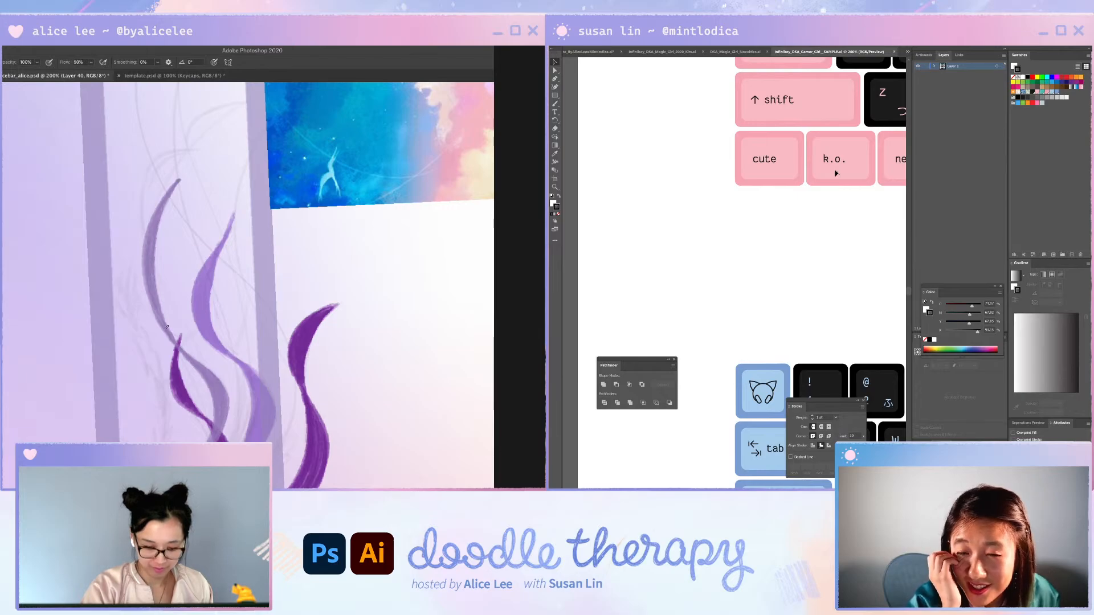
key(Escape)
- Select the light purple strand's layer and touch up the area where it meets the bell with the brush and eraser
key(l)
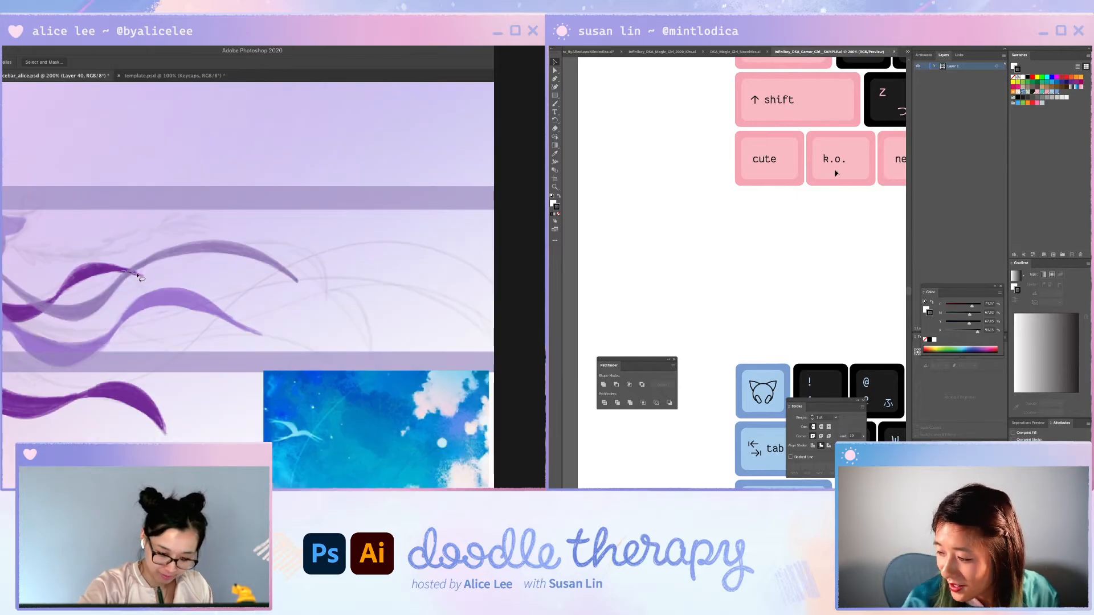
drag(203, 303, 344, 294)
key(v)
click(142, 306)
drag(134, 305, 162, 302)
key(r)
drag(232, 396, 150, 408)
key(b)
key(b)
mouse_move(135, 209)
mouse_down()
mouse_move(176, 280)
mouse_move(135, 225)
mouse_move(159, 281)
mouse_move(137, 252)
mouse_move(137, 193)
mouse_move(151, 248)
mouse_move(135, 214)
mouse_move(140, 257)
mouse_move(164, 277)
mouse_up()
key(e)
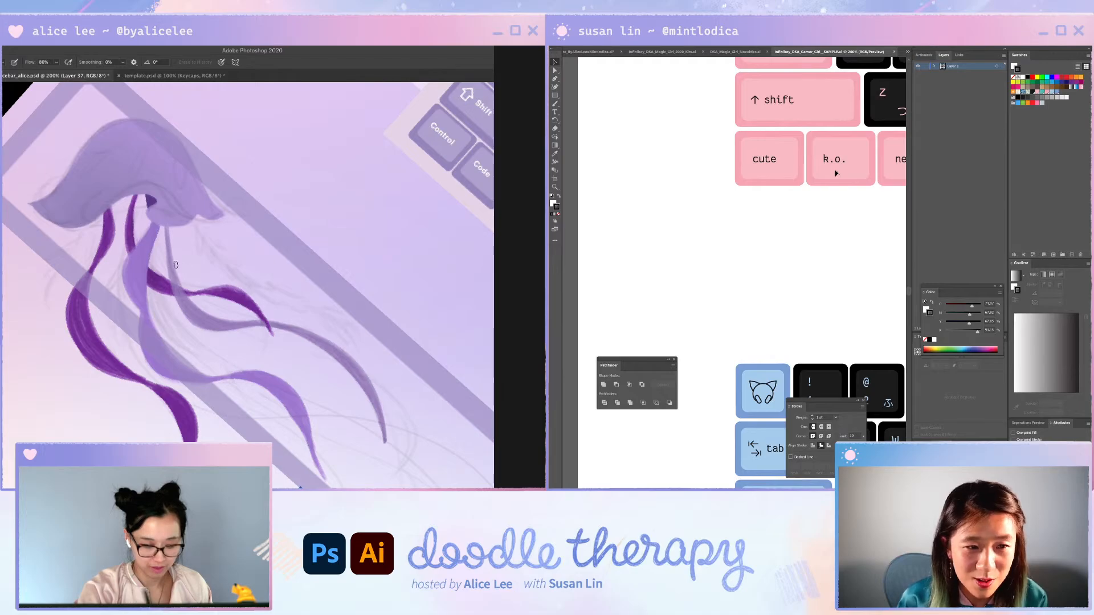
key(Escape)
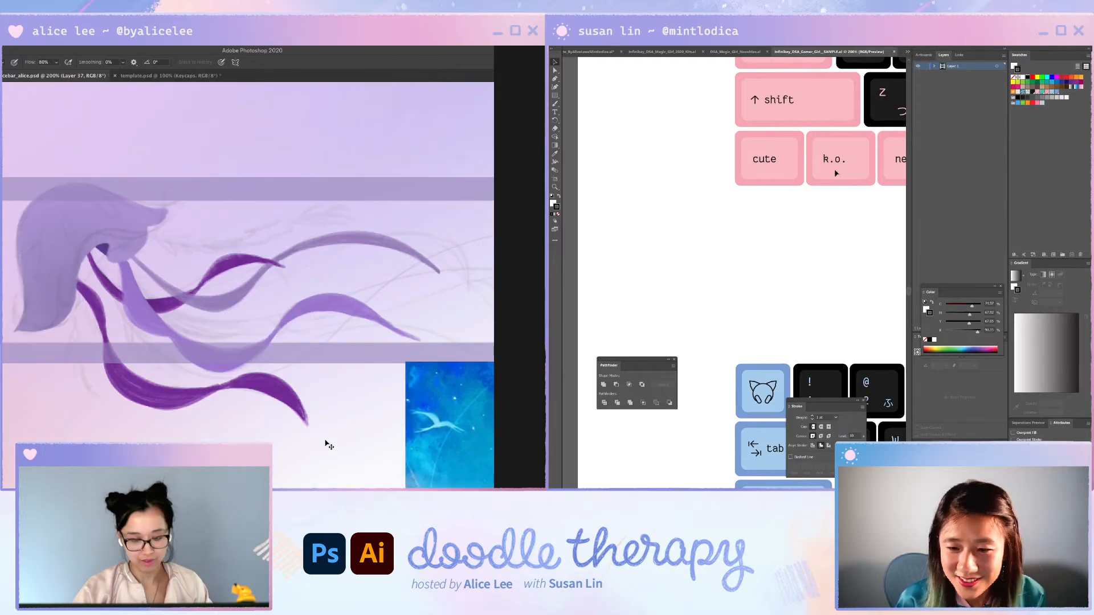
key(ctrl+minus)
key(ctrl+minus)
key(v)
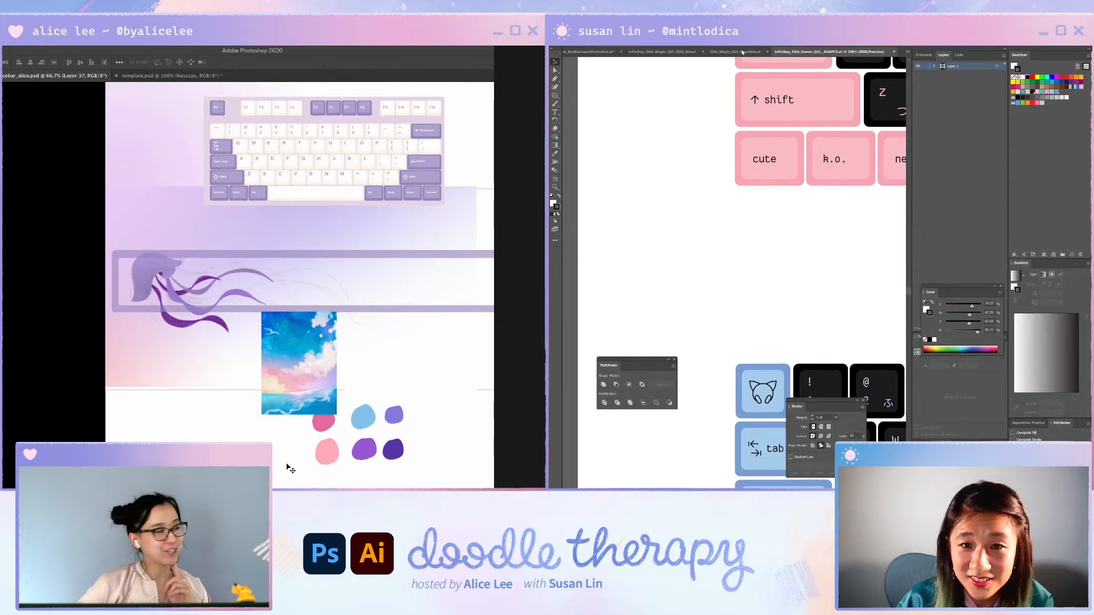
- Return to the Illustrator keycap template document and move the floating Pathfinder window off the purple arrow keycaps
click(604, 53)
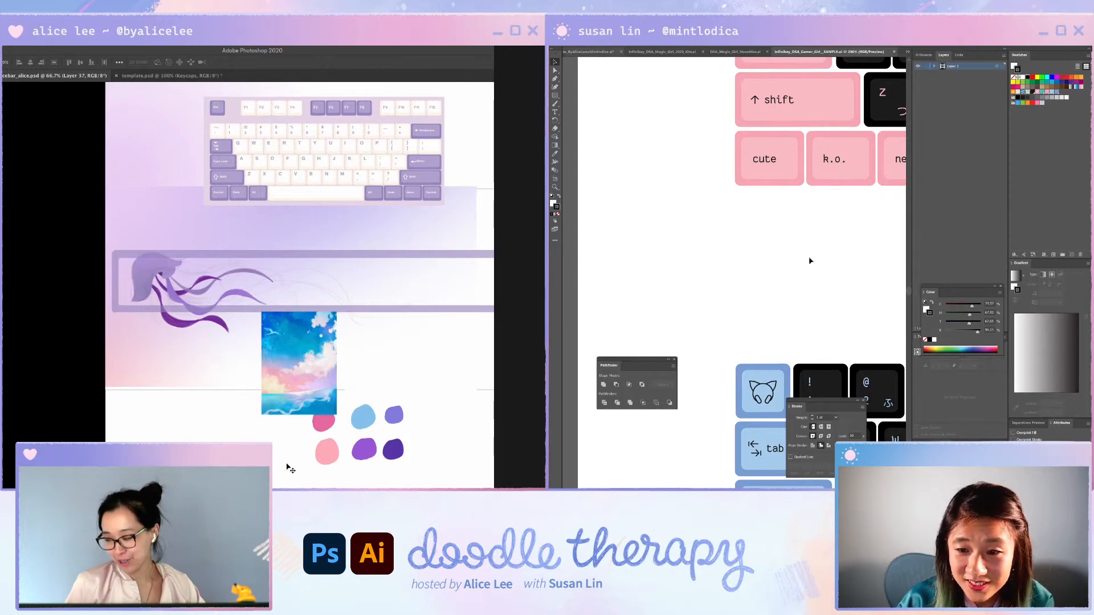
scroll(815, 285, down, 10)
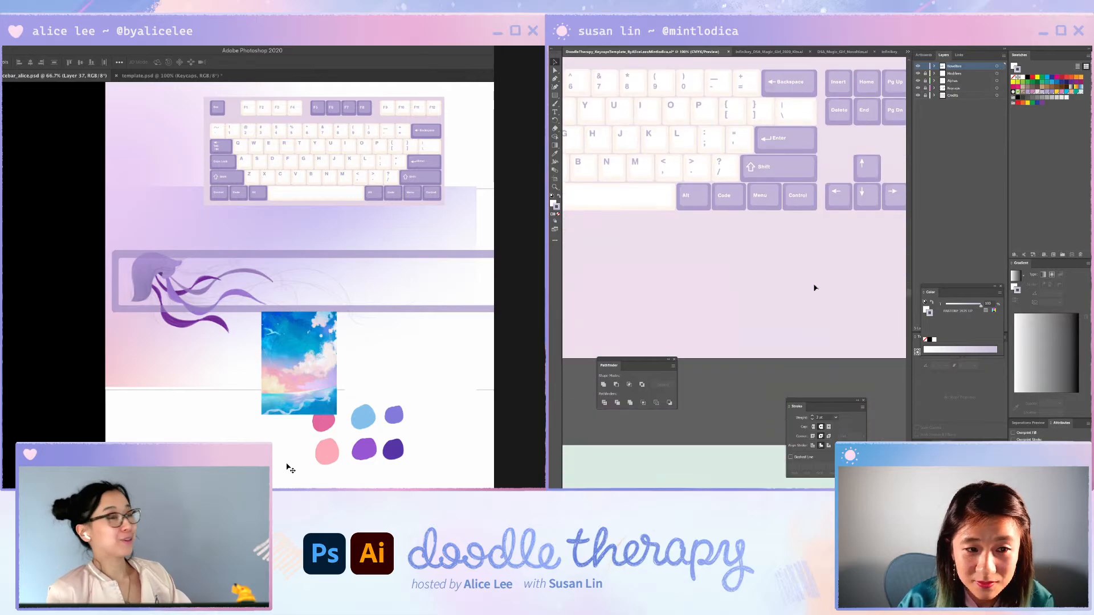
scroll(815, 289, down, 2)
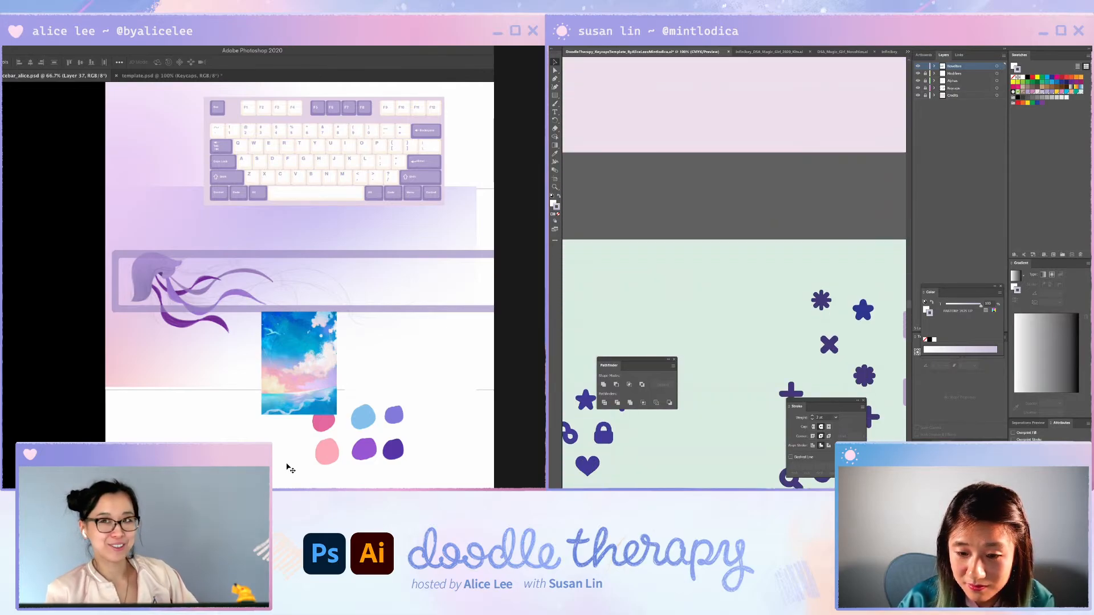
scroll(740, 467, right, 10)
scroll(741, 467, left, 2)
scroll(736, 462, down, 2)
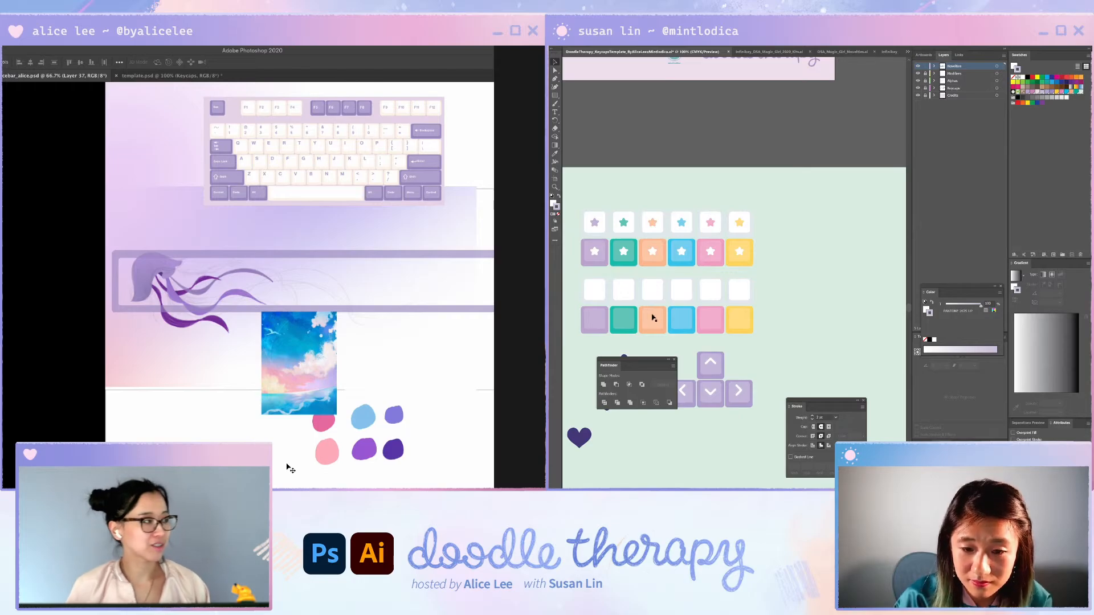
drag(631, 366, 806, 334)
- Select the white arrow legends on the four purple keycaps and set their stroke weight to 1.5 pt
key(ctrl+equal)
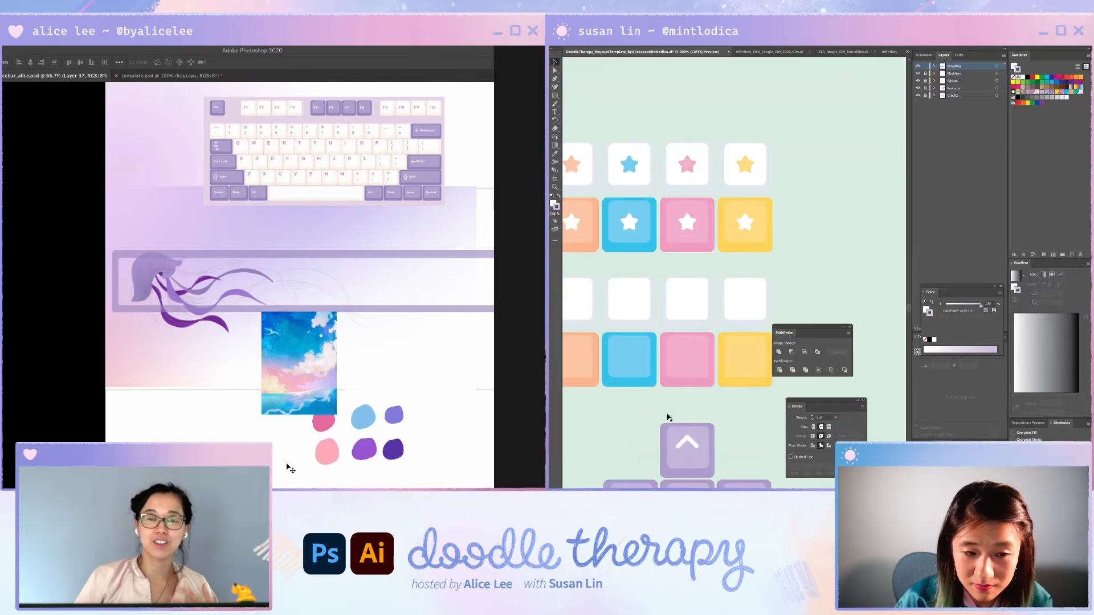
scroll(670, 415, down, 3)
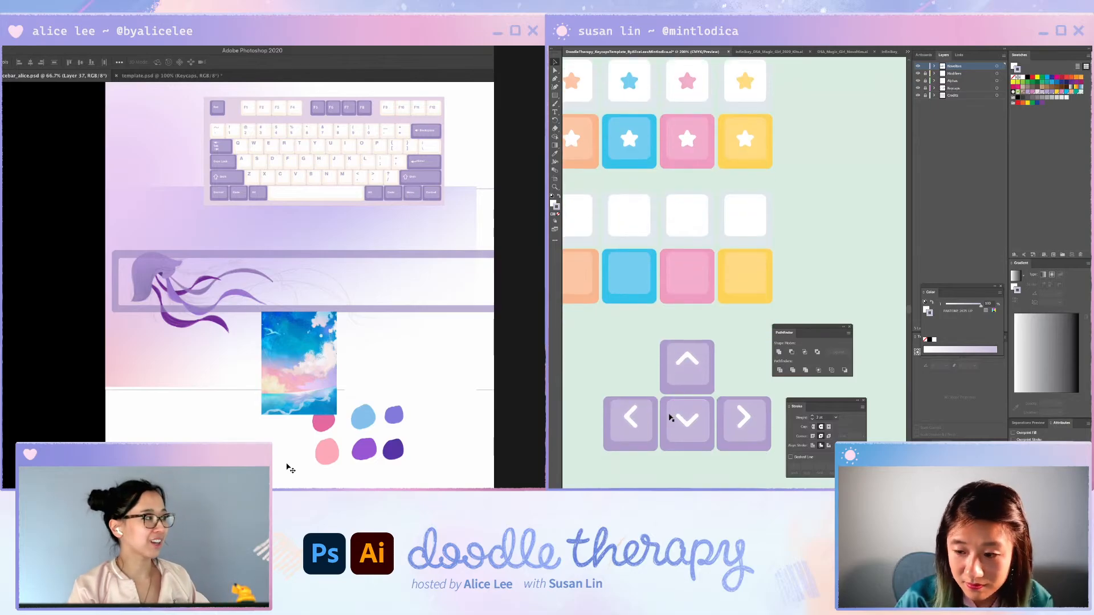
click(643, 420)
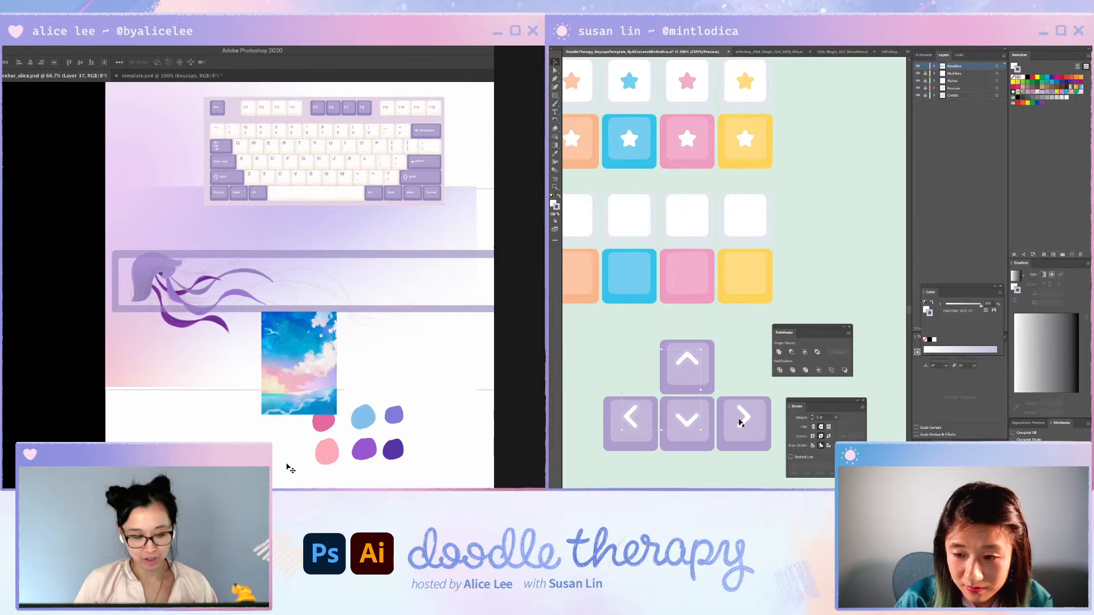
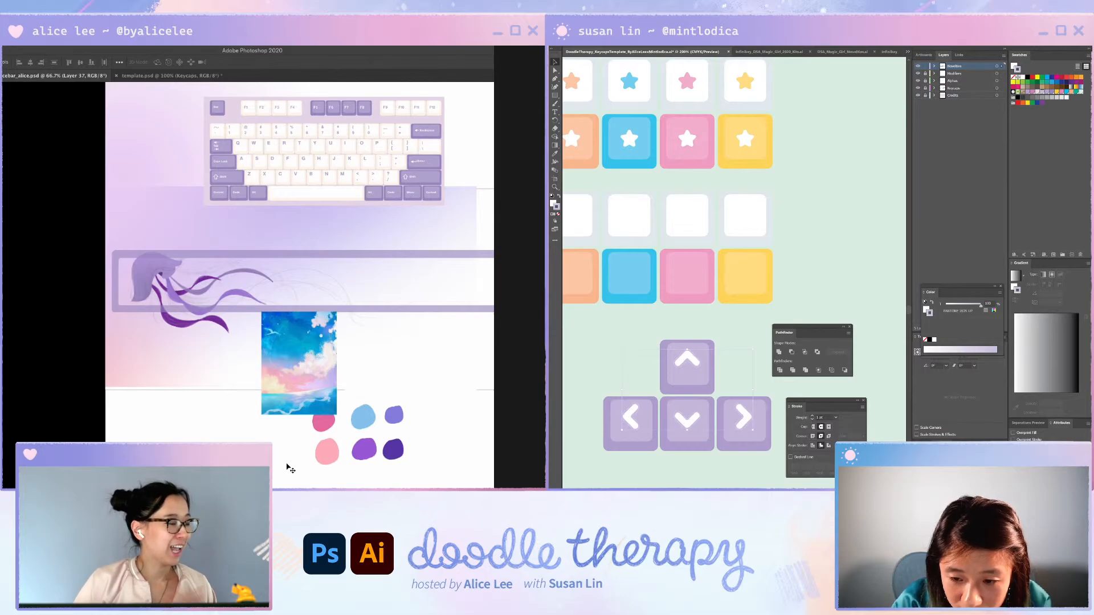
click(819, 417)
text(.5)
key(Return)
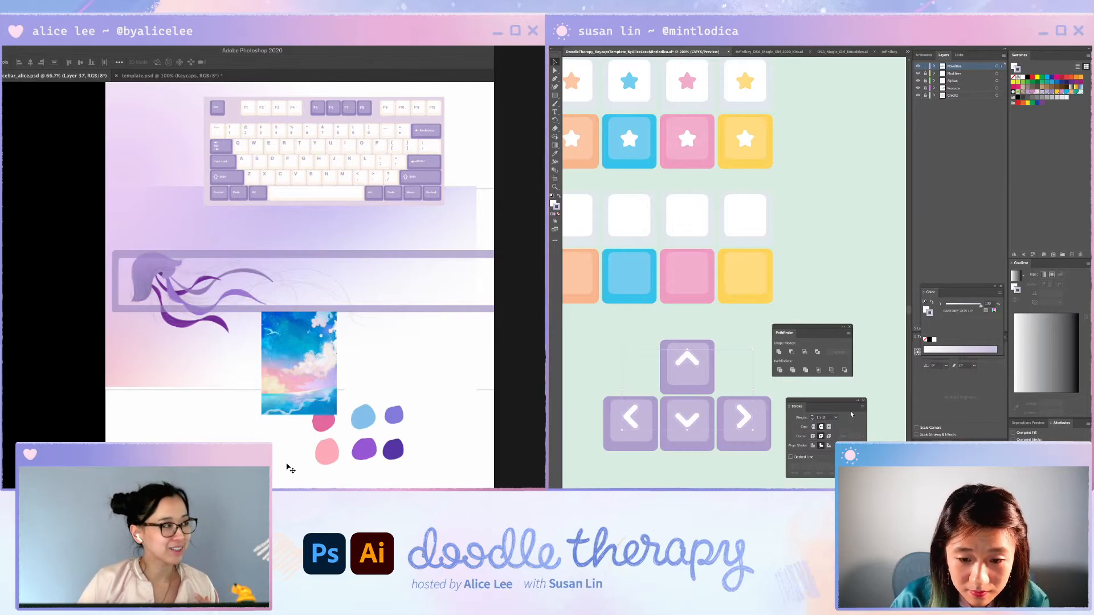
- Reselect all four arrow legends and move the floating Color window clear of the Transform settings
click(700, 361)
shift+click(637, 425)
shift+click(685, 423)
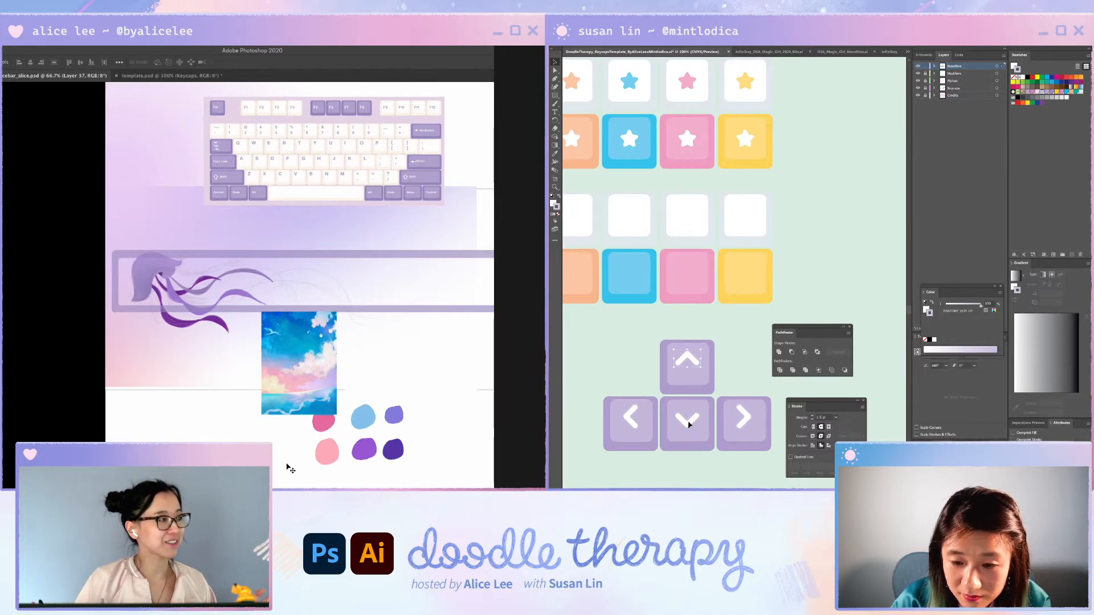
shift+click(740, 425)
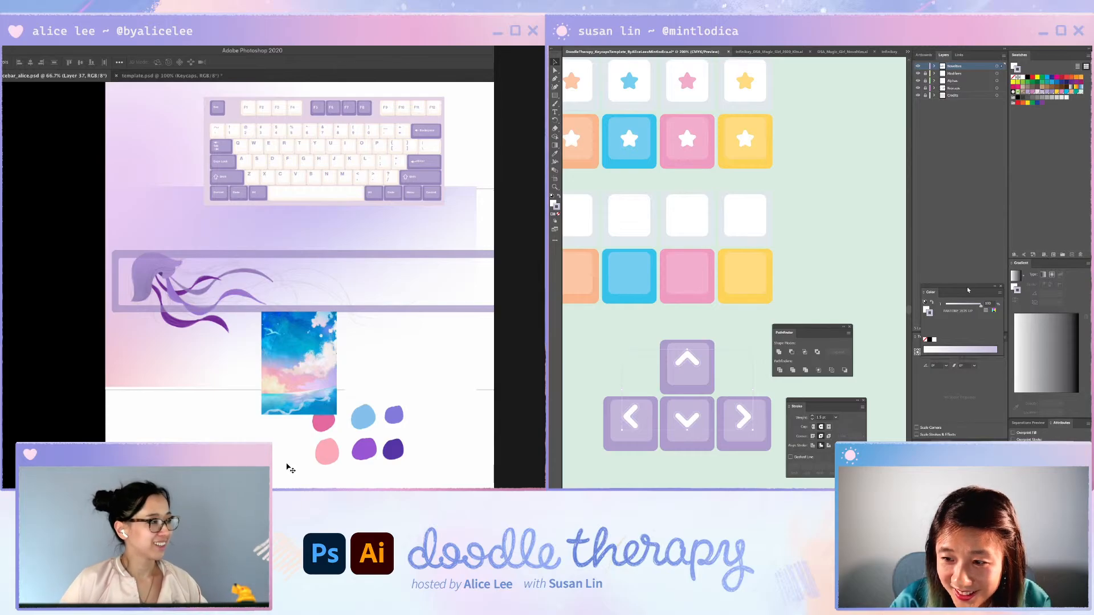
drag(968, 290, 965, 240)
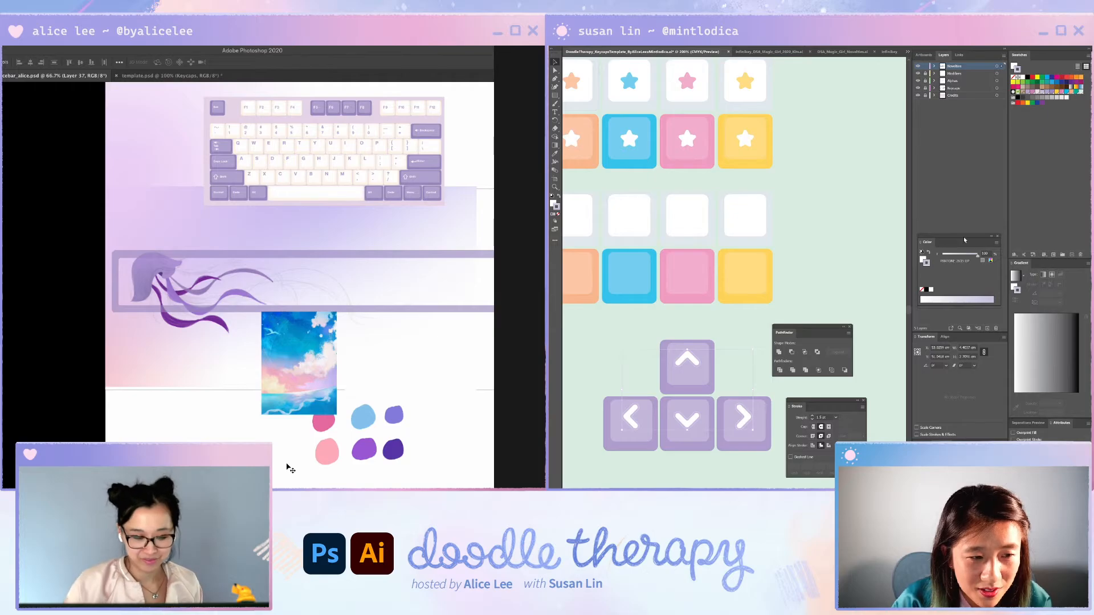
- In the Photoshop spacebar document, add a new layer below the strand's layer and sample purple from the painted strands
key(super+plus)
key(super+plus)
drag(268, 352, 361, 353)
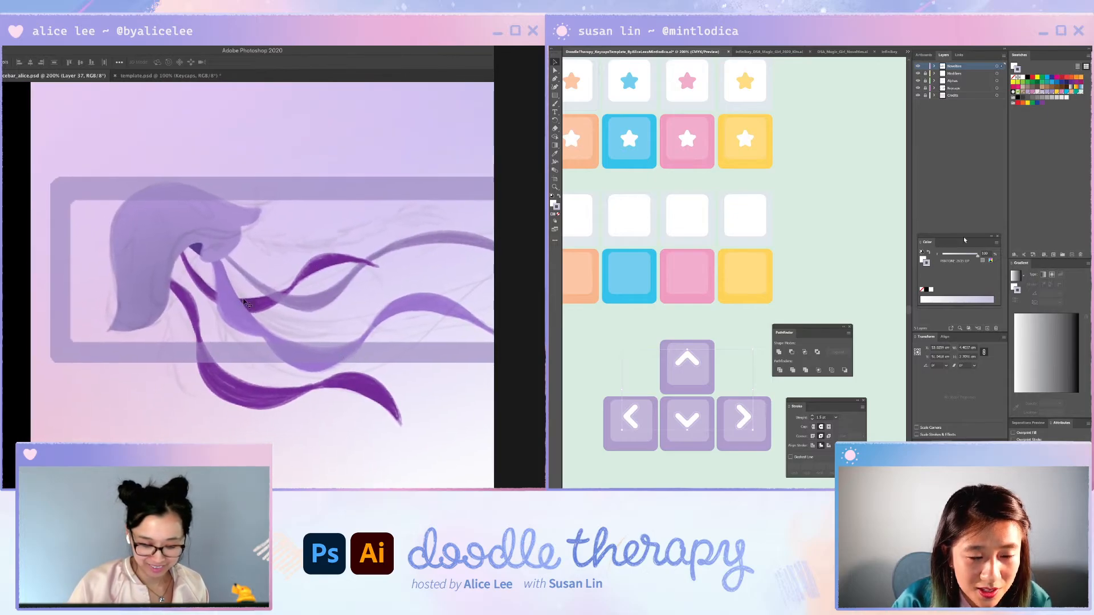
key(alt+bracketleft)
key(super+shift+n)
key(Return)
alt+click(224, 288)
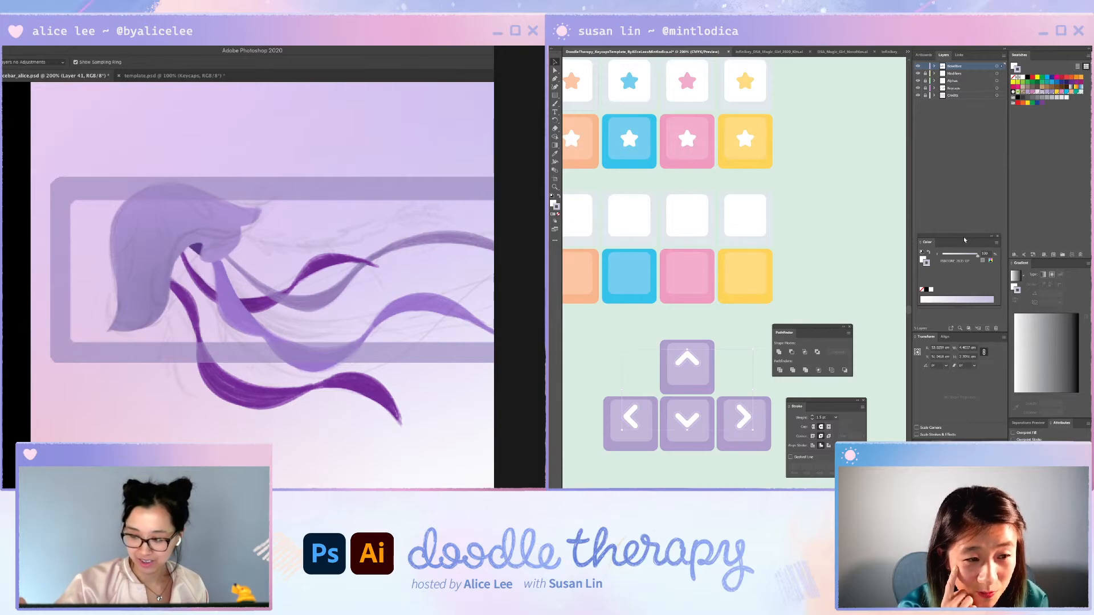
- Paint a long thin purple strand curving from beneath the bell past the muted strand's tip
key(r)
drag(290, 223, 299, 311)
key(space)
drag(298, 313, 226, 247)
mouse_move(182, 219)
mouse_down()
mouse_move(229, 339)
mouse_move(234, 280)
mouse_move(129, 219)
mouse_up()
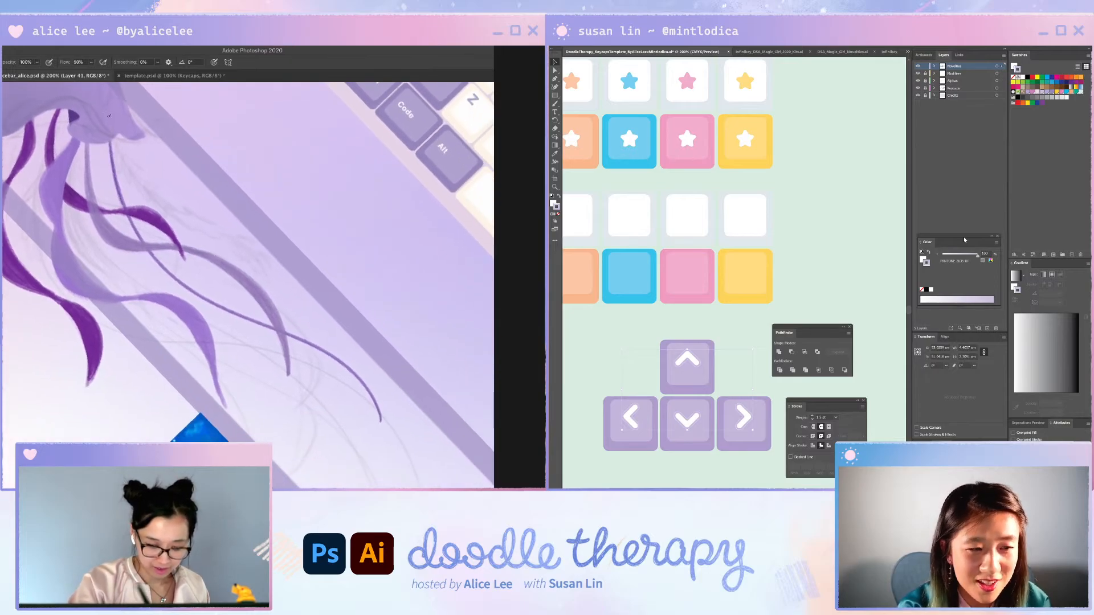
- Paint the first small leaf shapes on both sides of the thin strand's upper end, just below the bell
mouse_move(116, 165)
mouse_down()
mouse_move(131, 180)
mouse_move(116, 167)
mouse_move(127, 163)
mouse_up()
key(r)
drag(140, 247, 221, 307)
key(super+equal)
key(b)
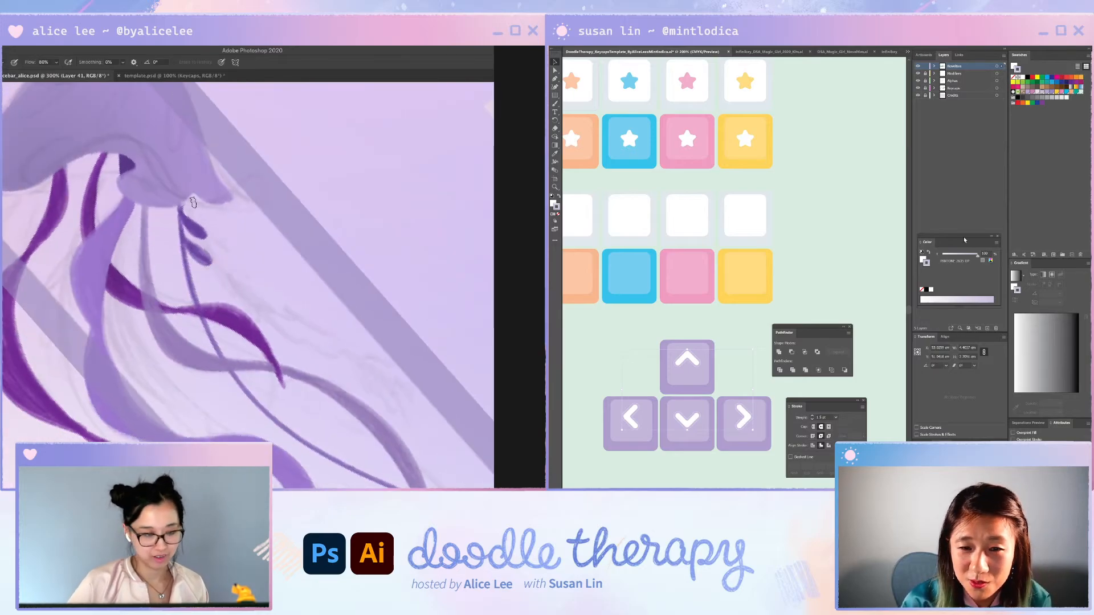
key(b)
mouse_move(180, 205)
mouse_down()
mouse_move(170, 242)
mouse_move(184, 221)
mouse_up()
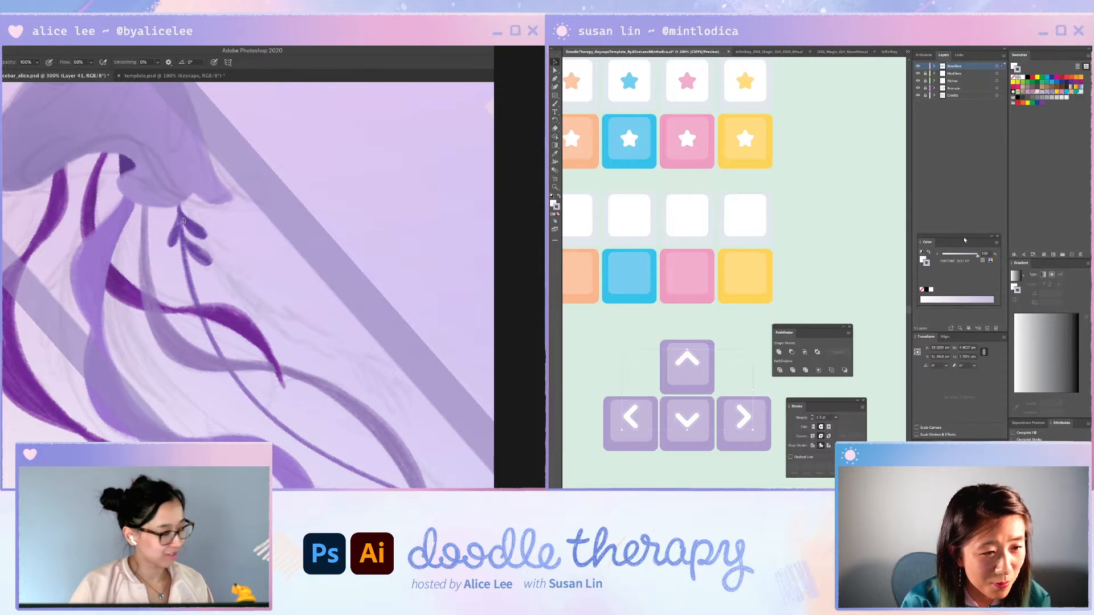
- Paint further pairs of small leaves down the upper part of the thin purple strand
key(r)
drag(228, 352, 264, 313)
key(b)
mouse_move(131, 231)
mouse_down()
mouse_move(129, 252)
mouse_move(148, 217)
mouse_up()
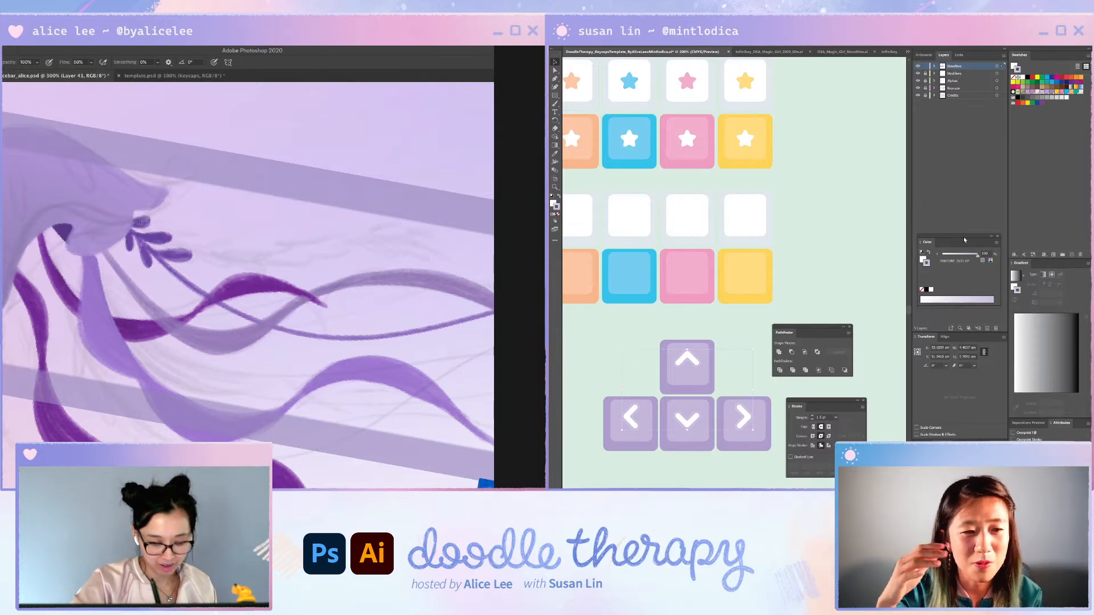
key(r)
mouse_move(165, 284)
mouse_down()
mouse_move(189, 268)
mouse_move(172, 293)
mouse_move(177, 247)
mouse_move(216, 289)
mouse_up()
key(b)
drag(189, 274, 213, 286)
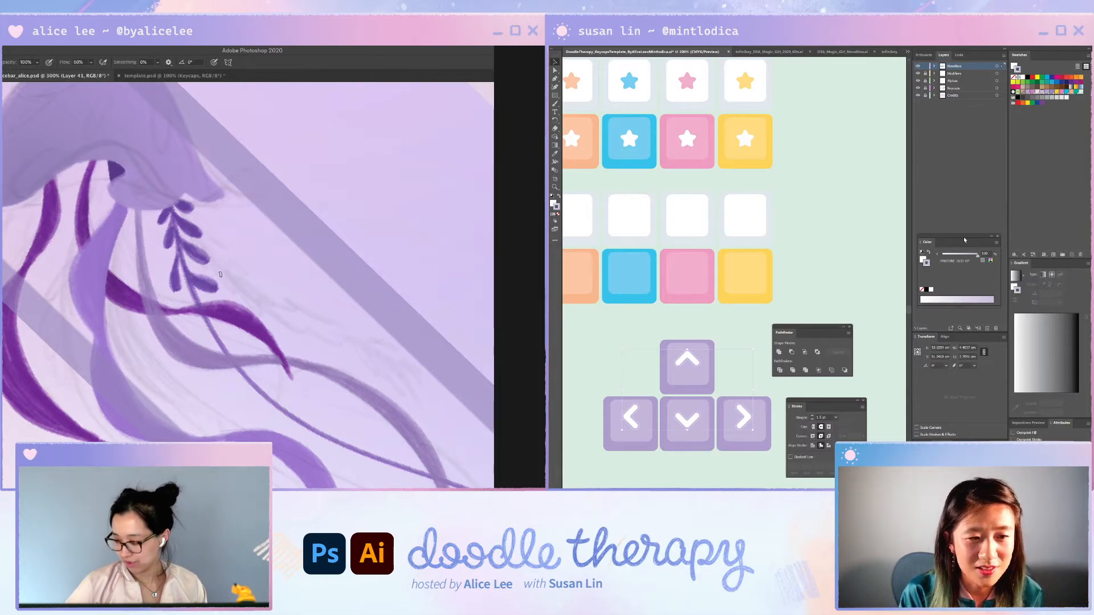
- Undo the last leaf strokes on the thin strand
key(super+z)
key(super+z)
key(super+z)
key(super+z)
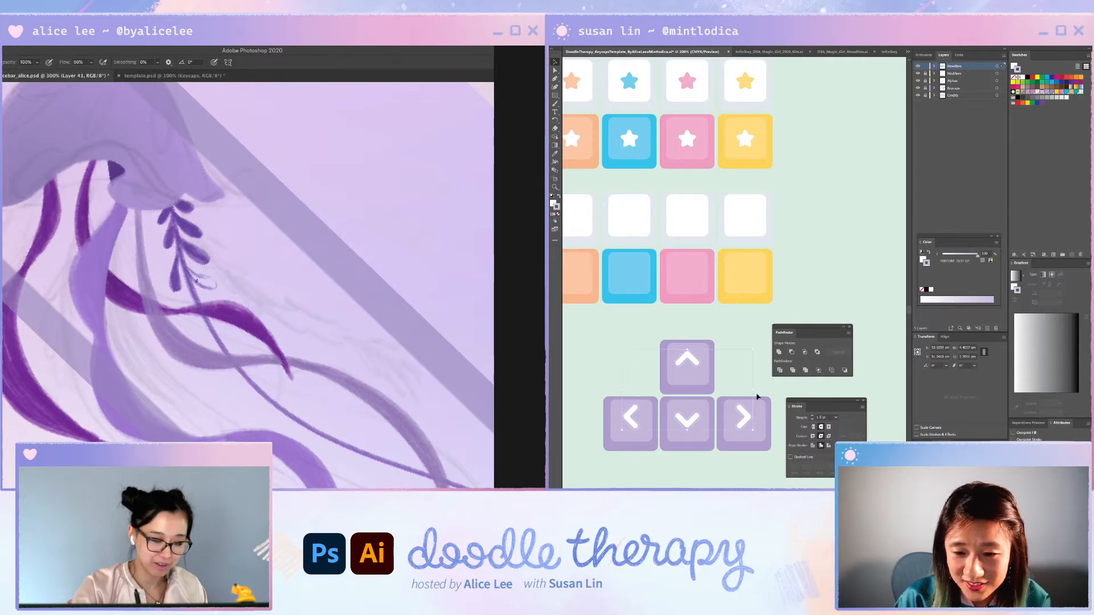
- Scale down the white arrow legends in the Illustrator template, reselect them and set their stroke weight to 1 pt
drag(742, 356, 734, 358)
drag(666, 381, 686, 362)
shift+click(704, 423)
shift+click(667, 424)
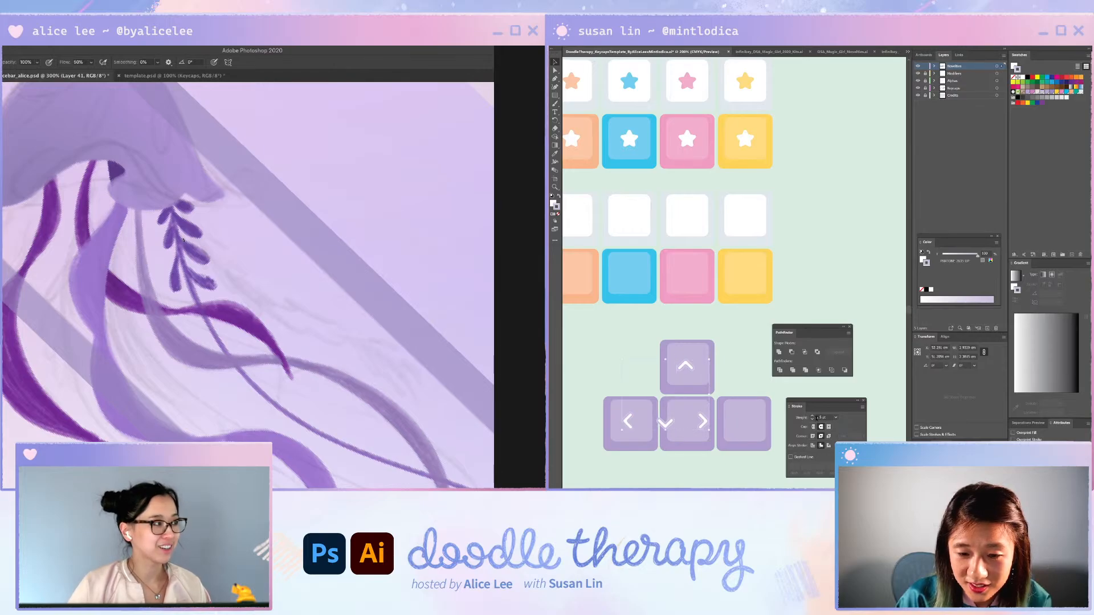
click(813, 420)
- Move the four arrow legends off the keycaps into a compact cluster beside the up-arrow keycap and group them
drag(690, 372, 638, 367)
drag(626, 422, 613, 384)
drag(669, 422, 648, 383)
drag(705, 422, 649, 386)
key(ctrl+g)
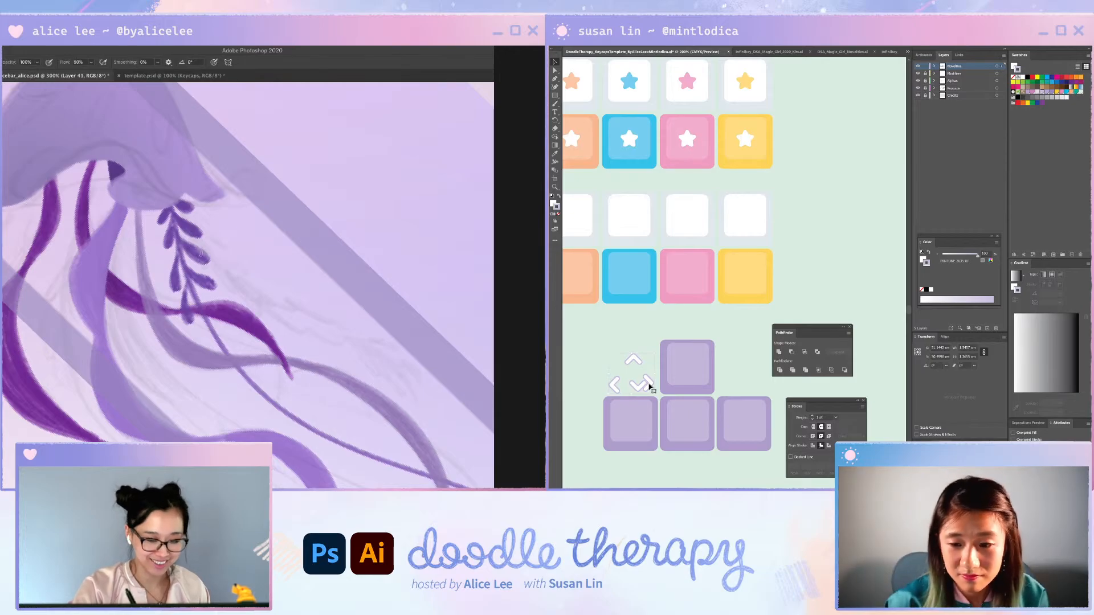
key(Escape)
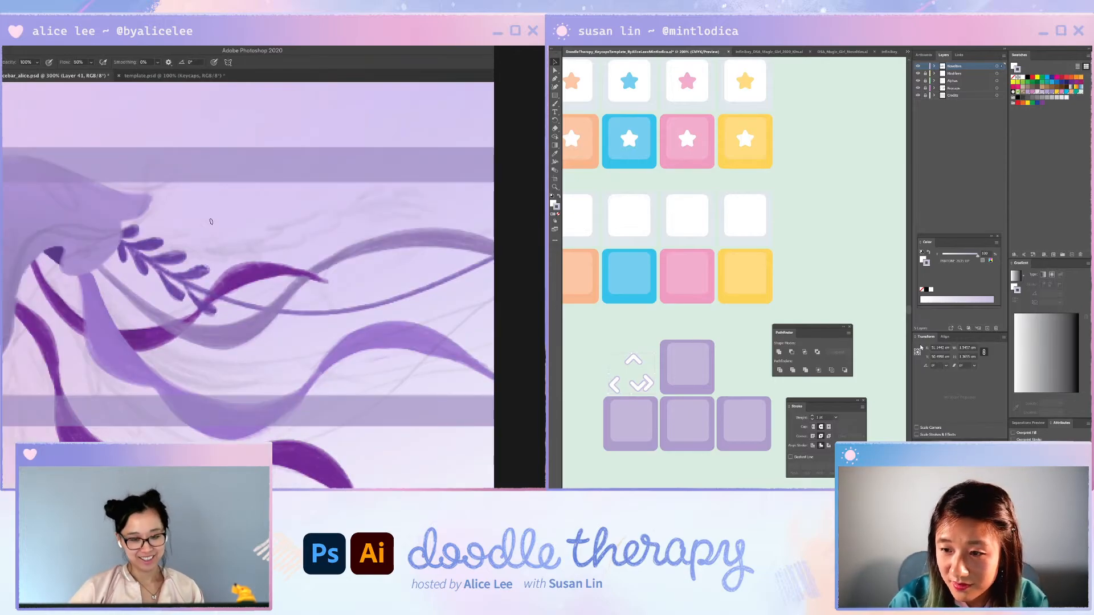
key(r)
drag(328, 398, 322, 437)
click(870, 105)
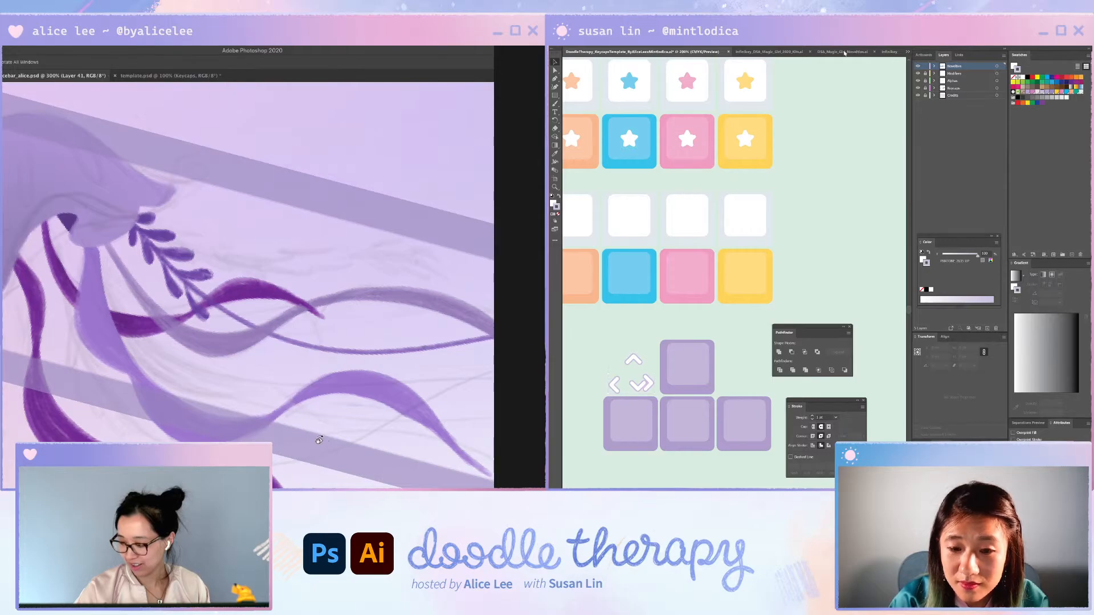
click(674, 359)
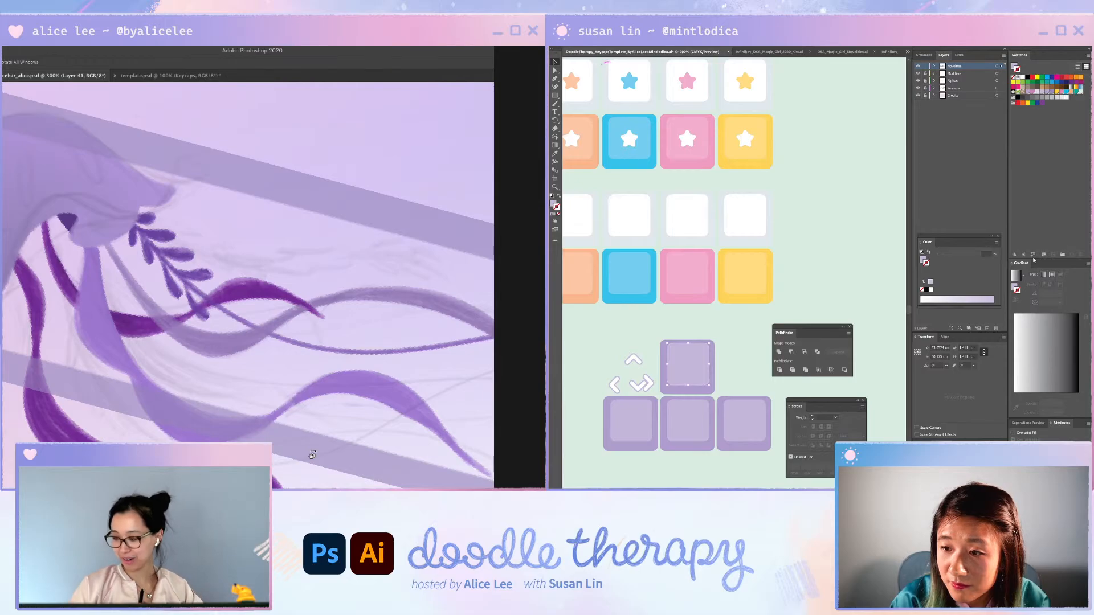
key(b)
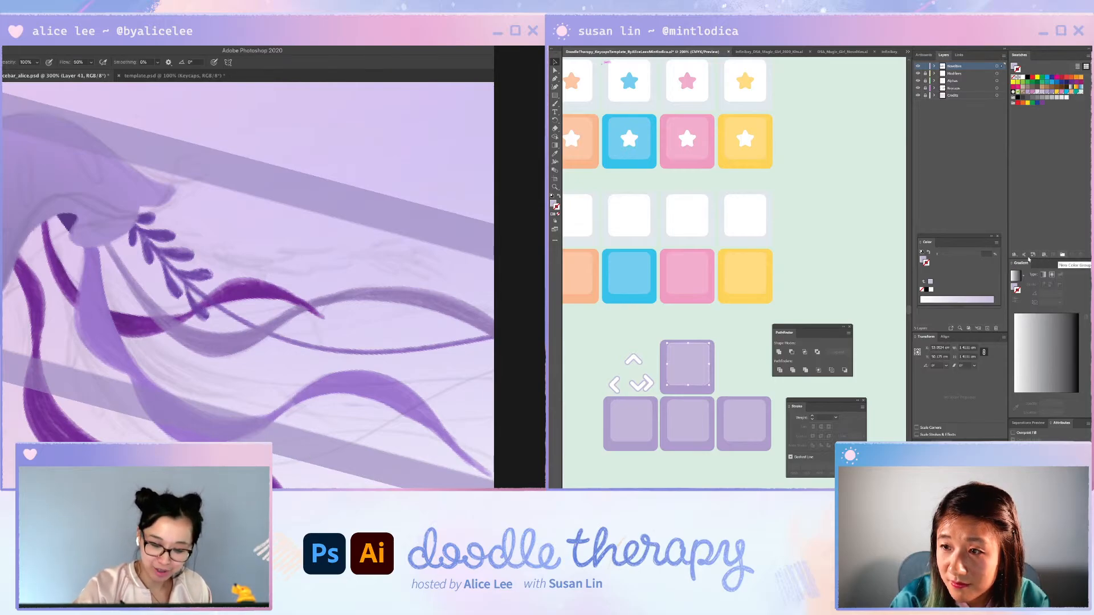
key(r)
drag(193, 301, 201, 377)
key(b)
key(a)
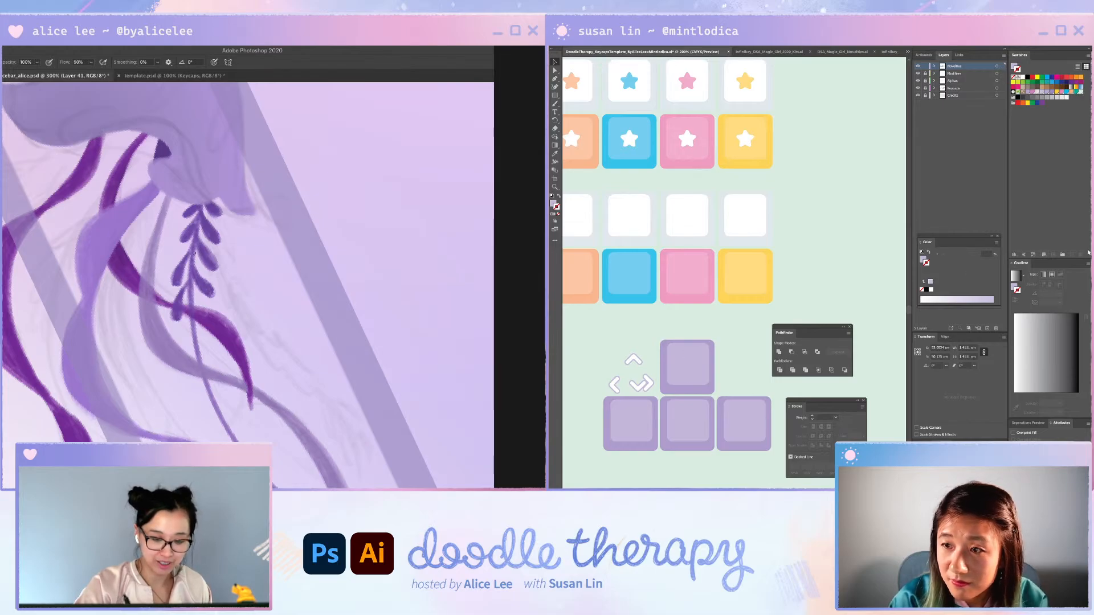
click(666, 313)
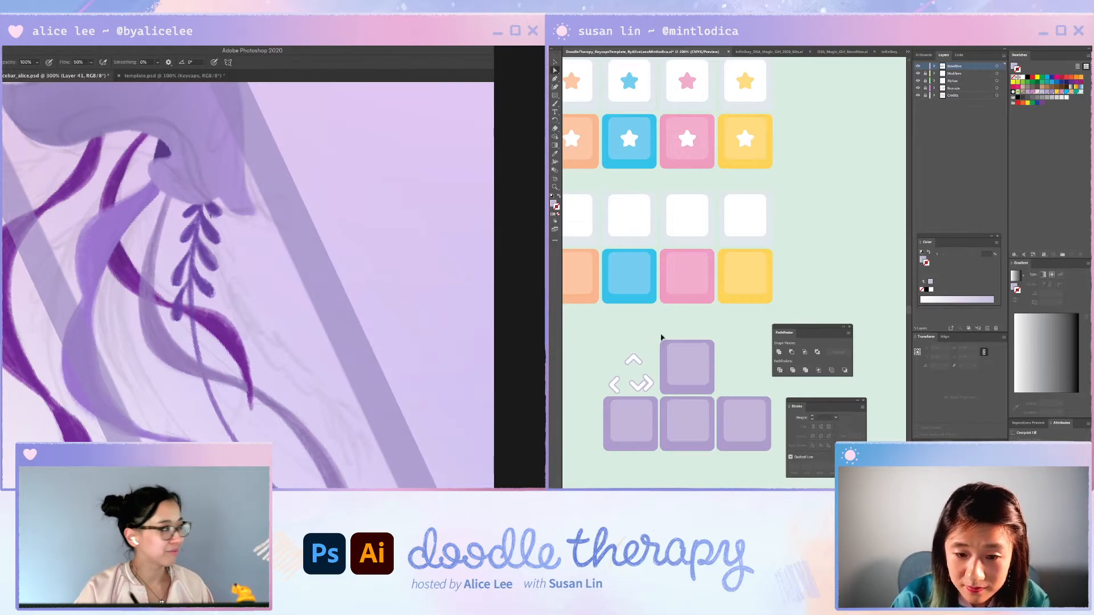
- Move the four white arrow legends back onto their matching lavender keycaps in the Illustrator template
key(v)
drag(638, 362, 690, 427)
drag(615, 391, 633, 423)
drag(648, 383, 745, 421)
click(627, 420)
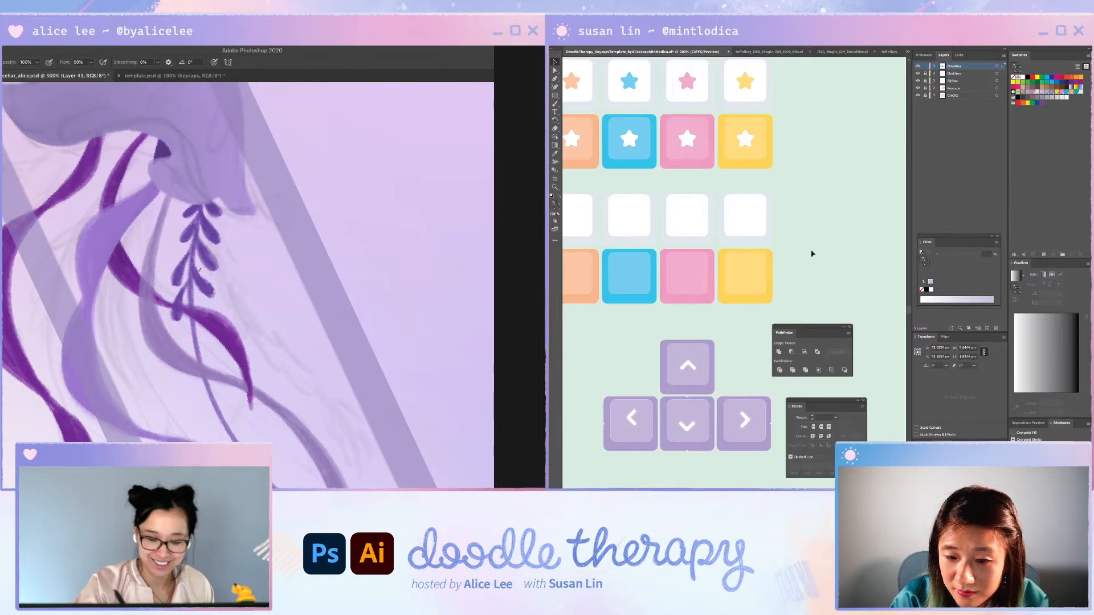
- Align the lavender arrow keycaps and centre their legends to form an even cluster, and bring up template.psd in Photoshop
click(845, 42)
click(668, 380)
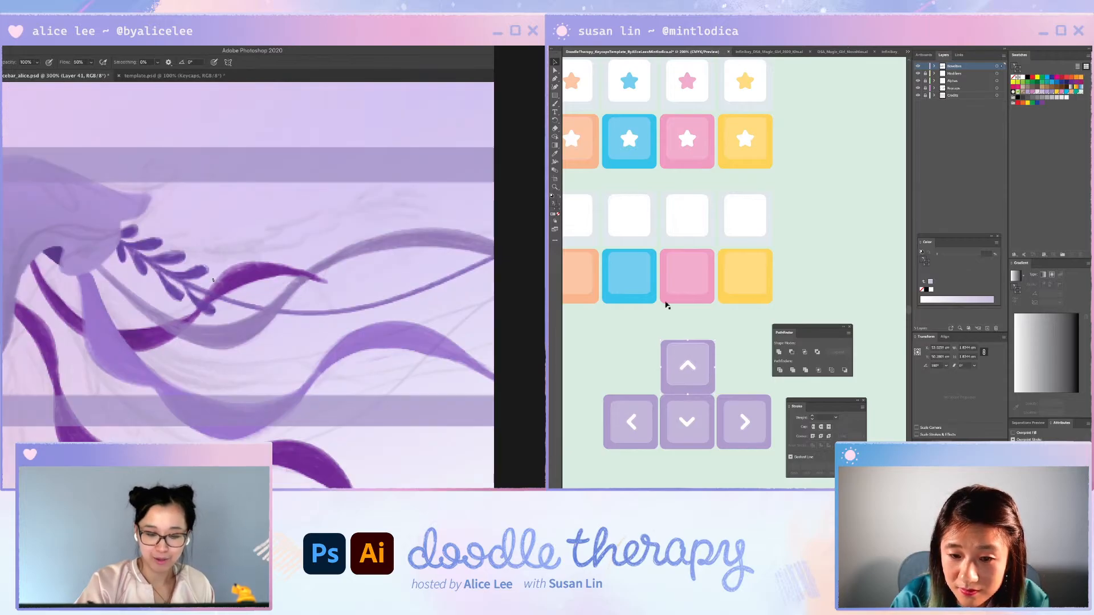
click(180, 78)
drag(670, 325, 703, 438)
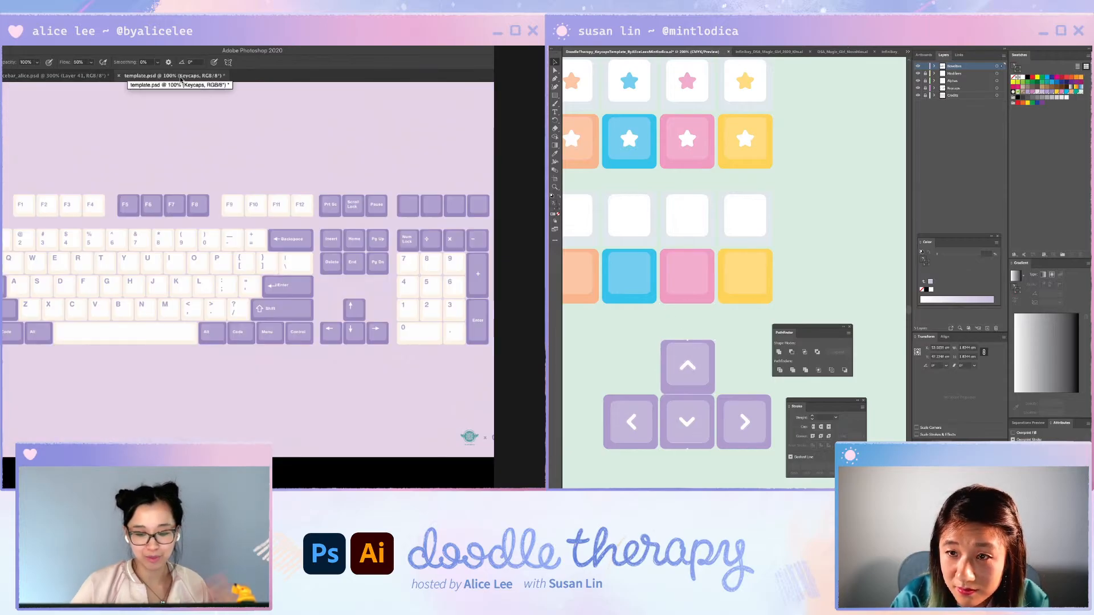
click(845, 50)
click(813, 182)
click(667, 373)
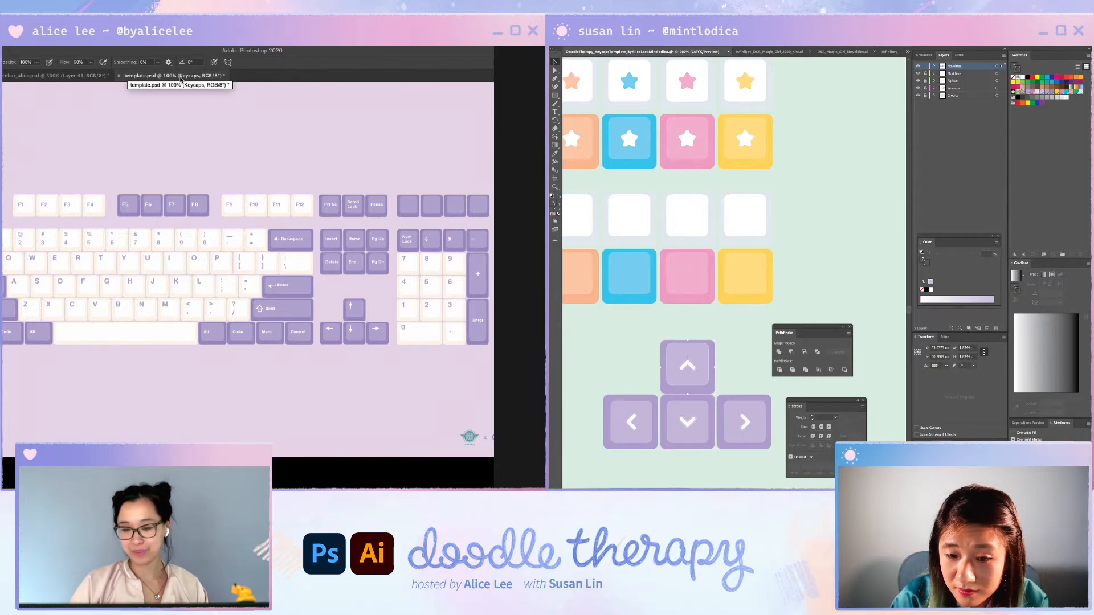
click(773, 409)
click(620, 417)
click(846, 232)
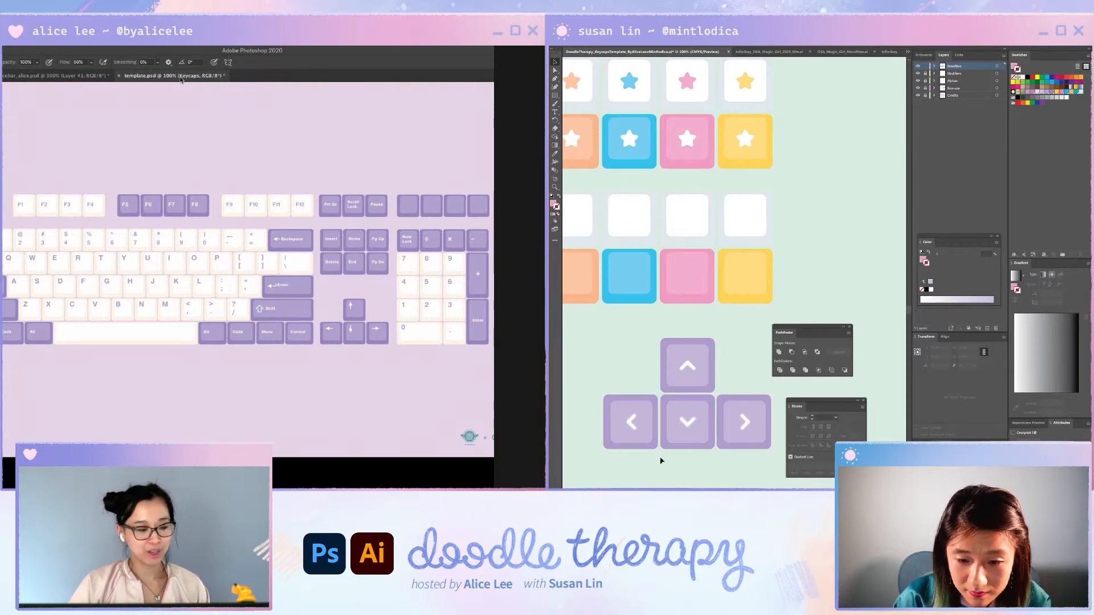
- Nudge the down-arrow legend slightly lower on its keycap and switch Photoshop back to the spacebar artwork
click(693, 427)
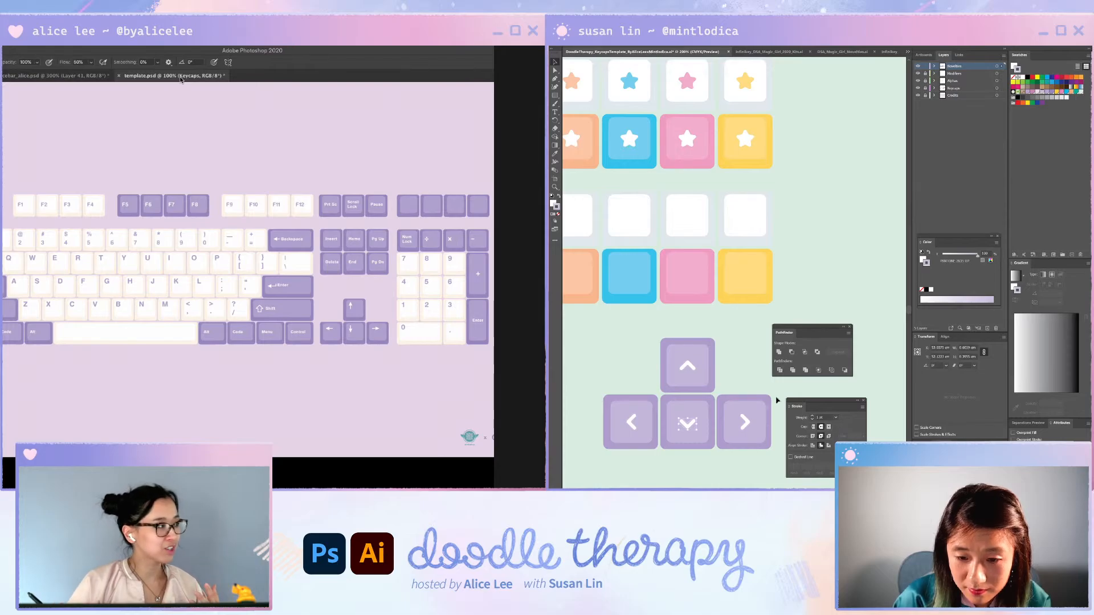
click(696, 369)
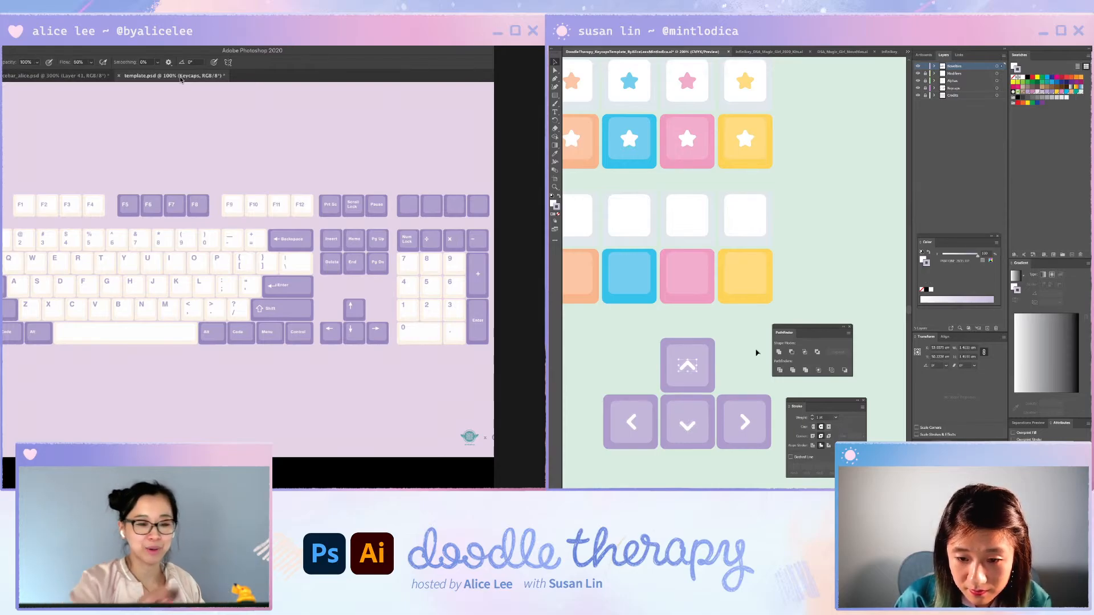
click(73, 80)
click(757, 353)
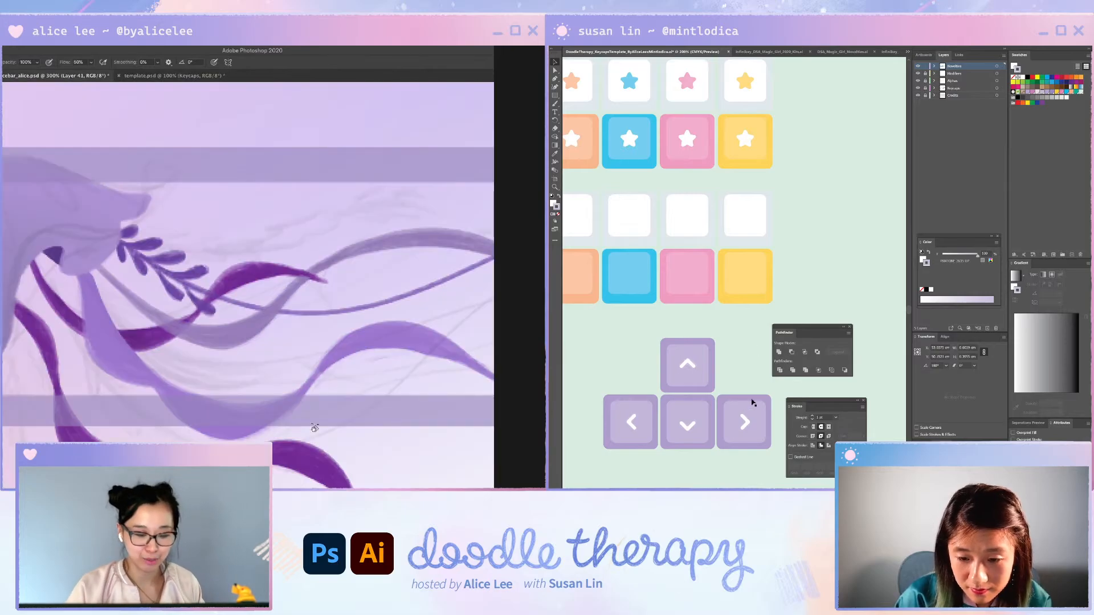
- Paint a small leaf along the side of the thin leafy strand in the jellyfish artwork
key(r)
mouse_move(317, 394)
mouse_down()
mouse_move(298, 420)
mouse_move(223, 422)
mouse_up()
key(b)
key(ctrl+minus)
key(ctrl+minus)
key(ctrl+minus)
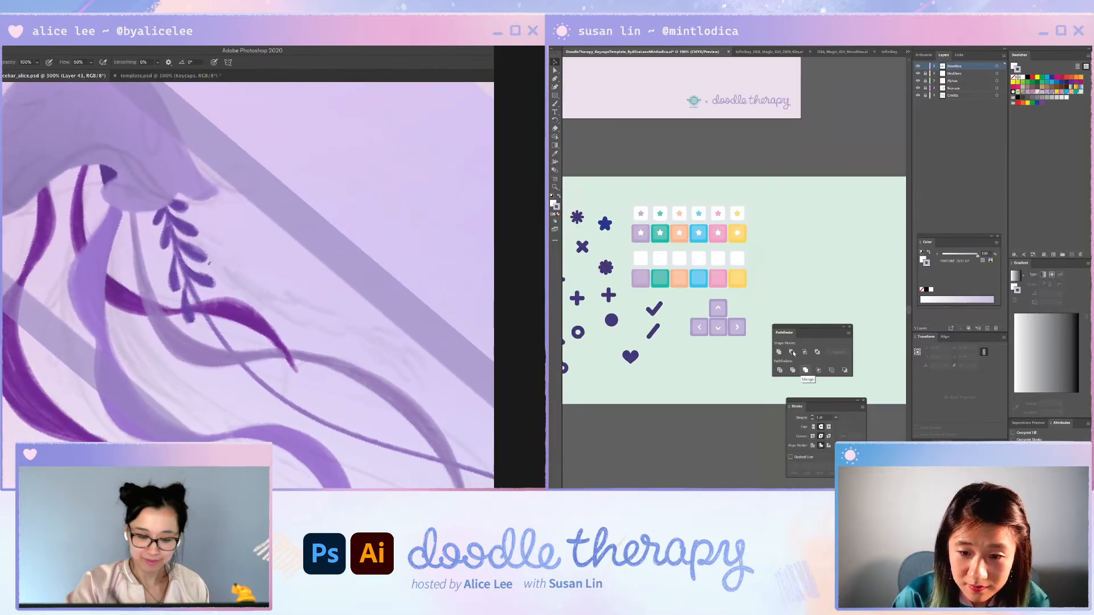
click(717, 328)
drag(168, 269, 171, 288)
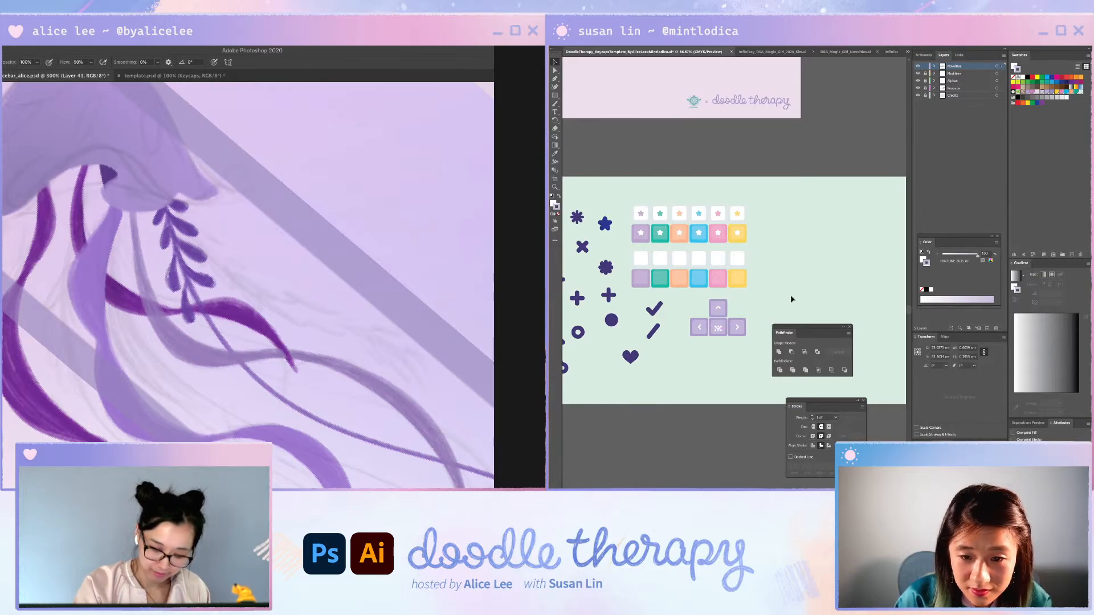
key(e)
- Fine-tune the placement of the left, down and right arrow legends on their lavender keycaps in Illustrator
click(747, 305)
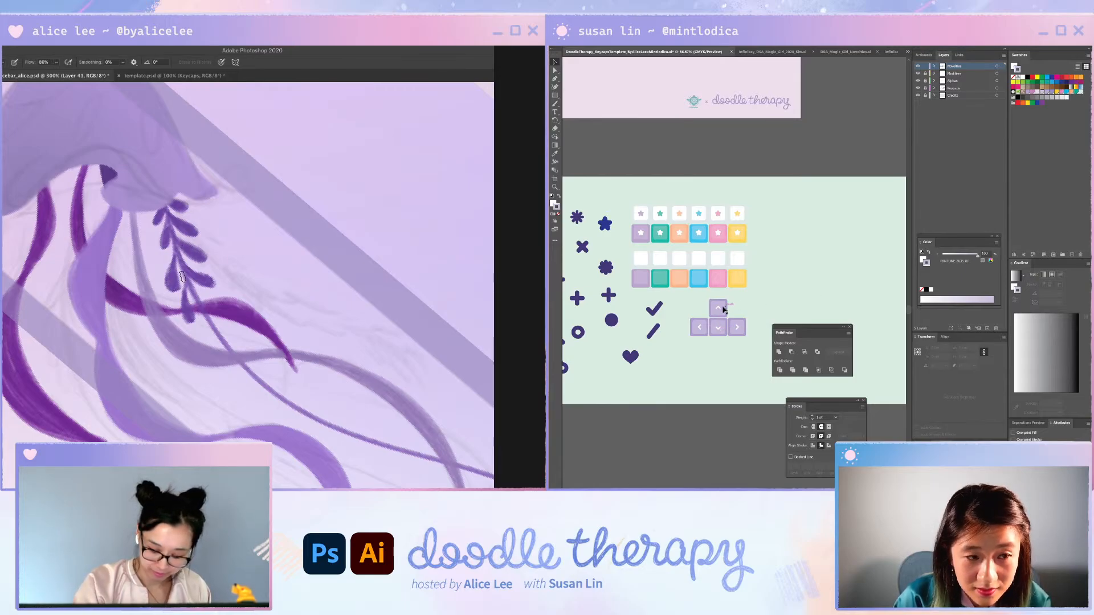
click(719, 308)
click(764, 318)
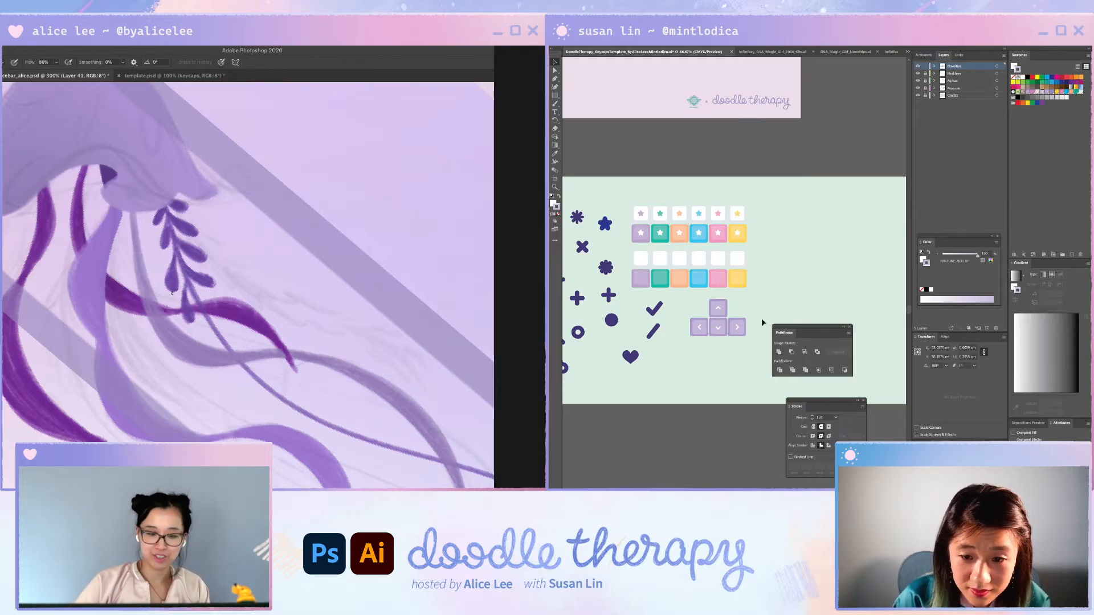
click(737, 331)
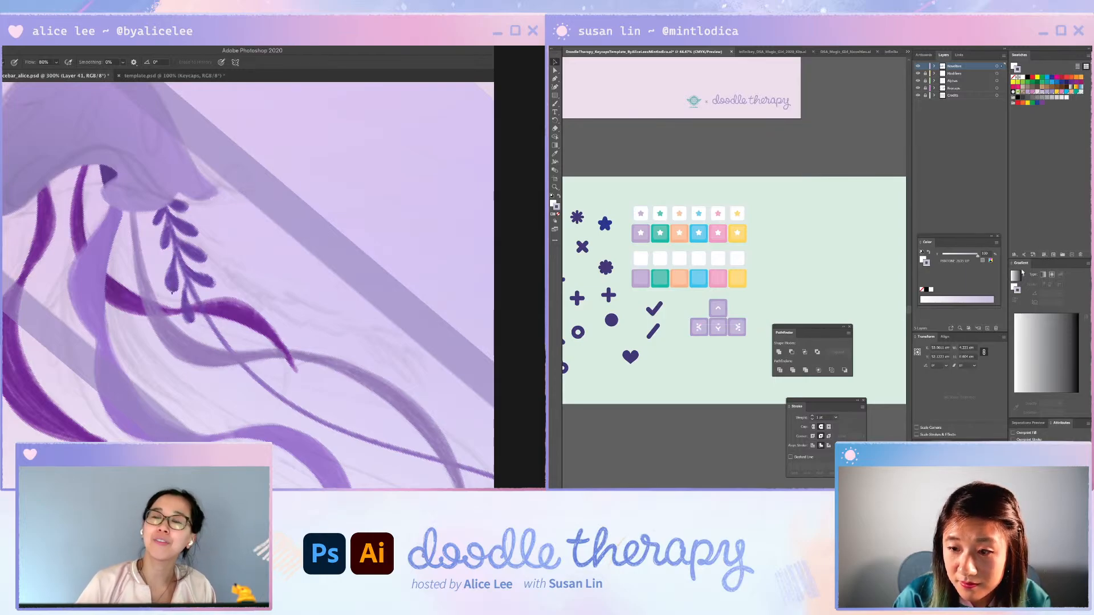
click(966, 349)
key(Down)
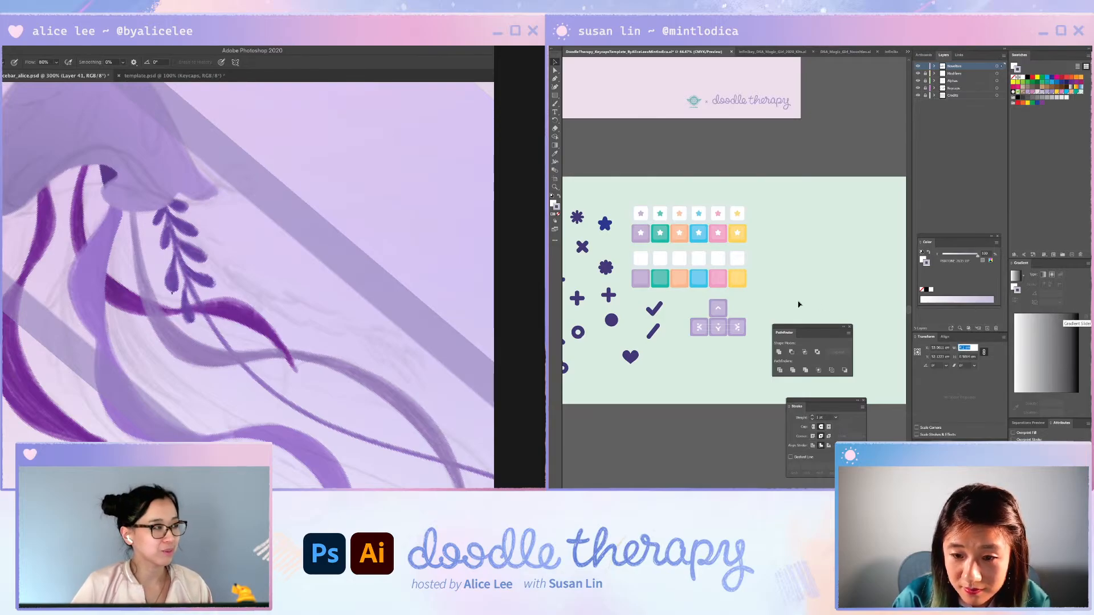
click(756, 342)
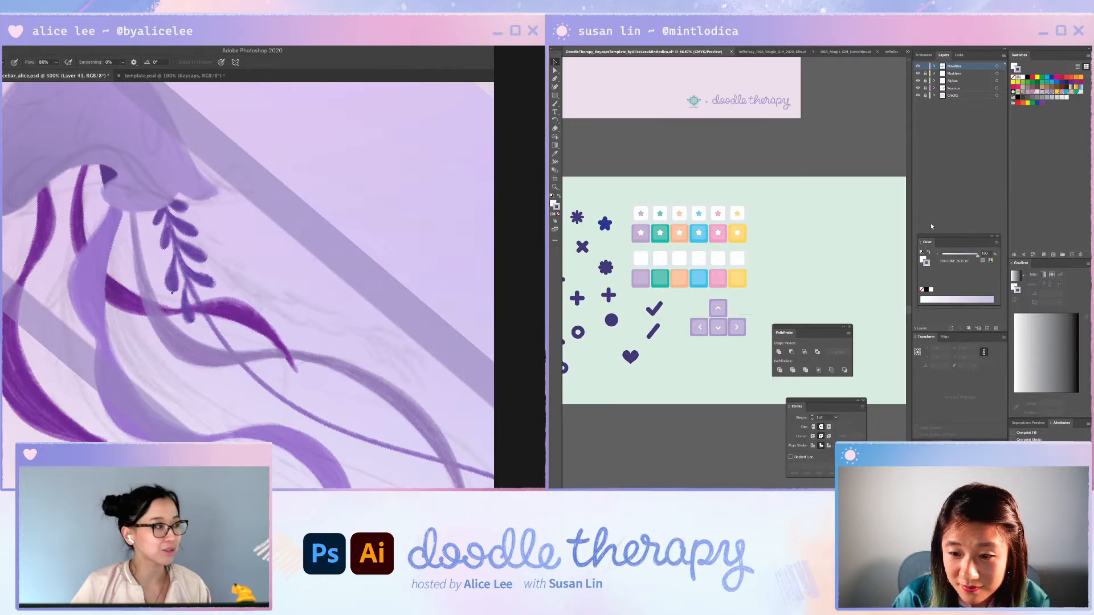
key(ctrl+z)
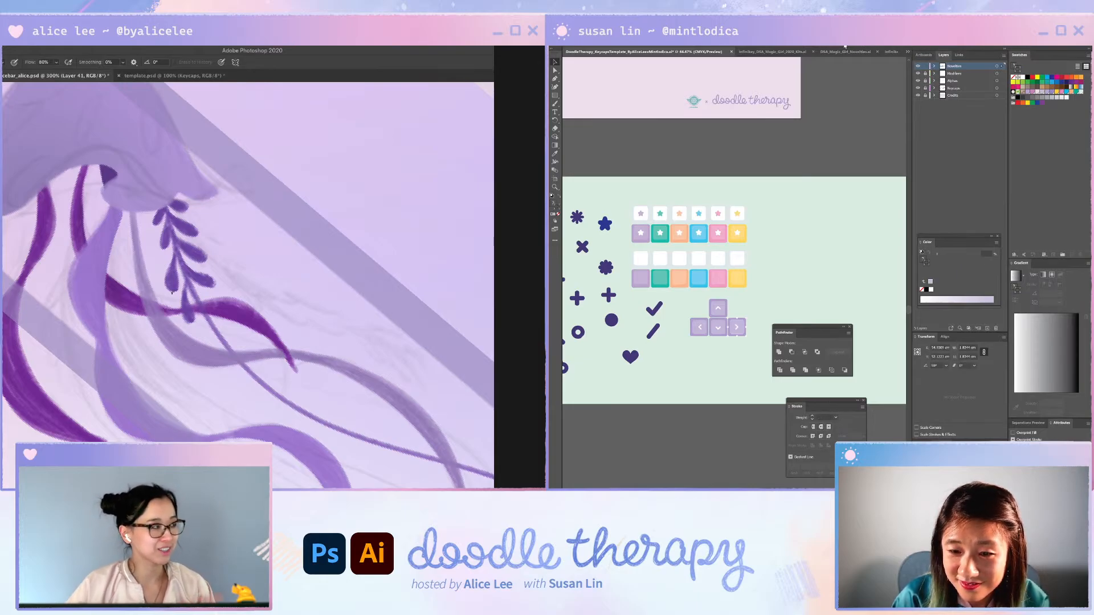
click(702, 318)
click(700, 326)
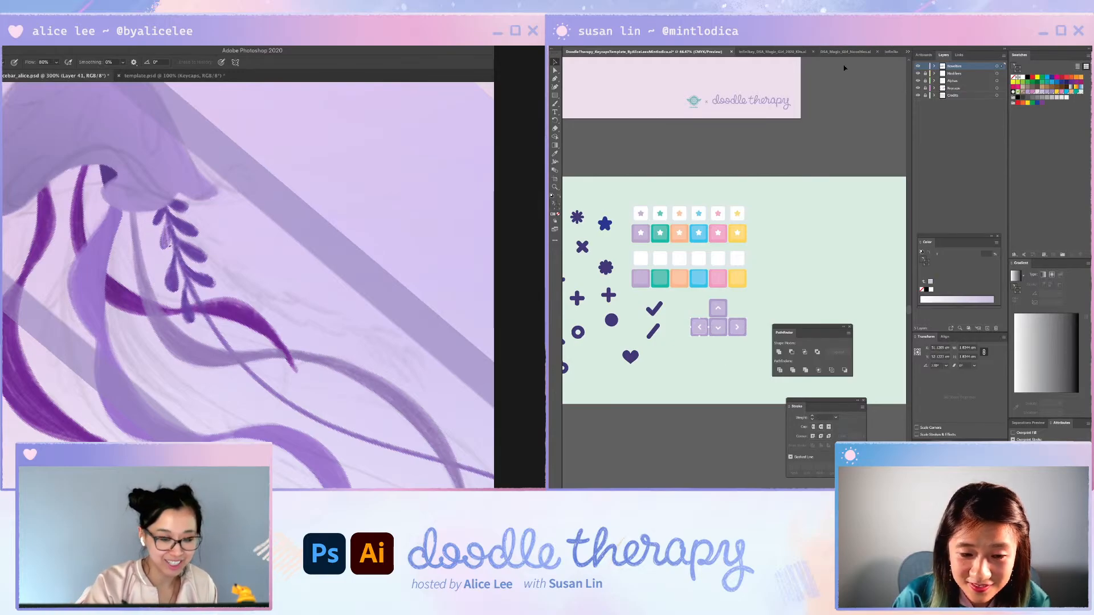
- Touch up the small leaves on the lower side of the jellyfish's leafy strand
key(r)
drag(168, 240, 152, 247)
key(b)
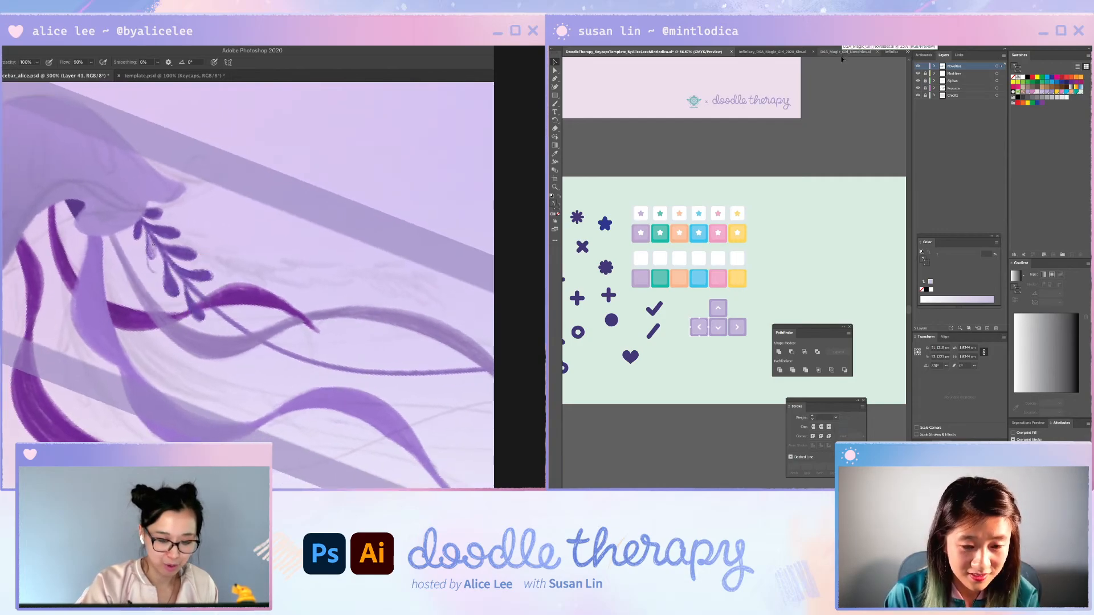
click(769, 277)
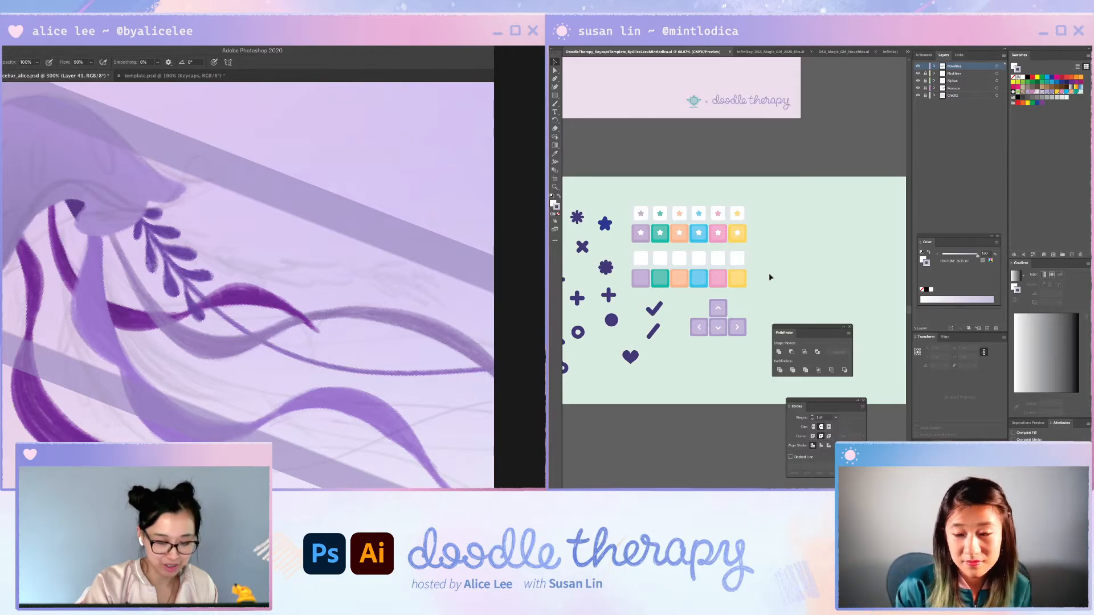
key(Escape)
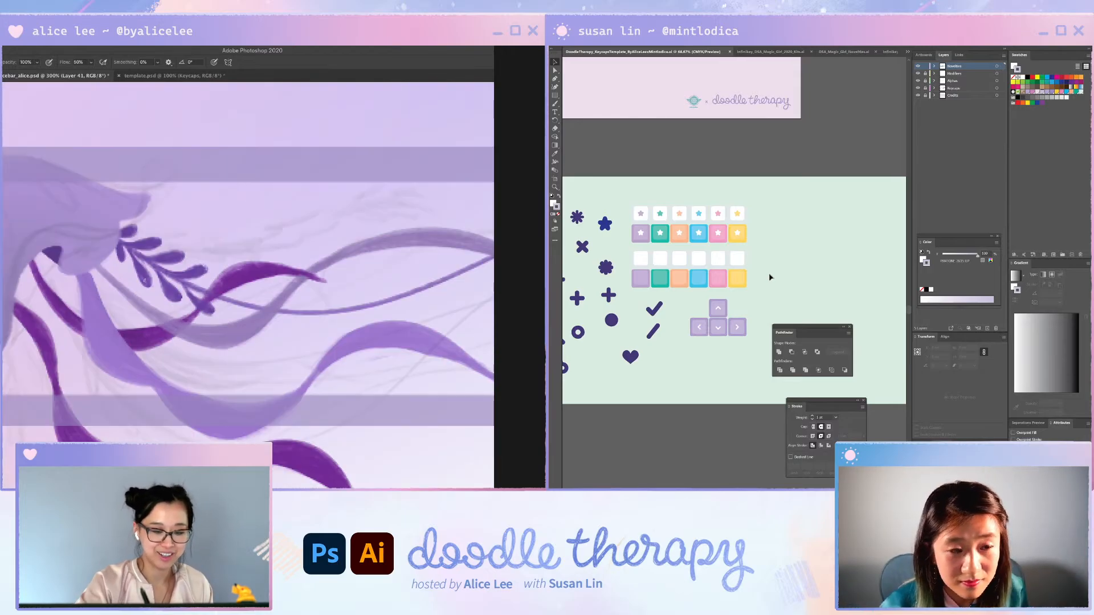
- Extend the leafy strand with new leaf strokes just past its last painted pair
key(r)
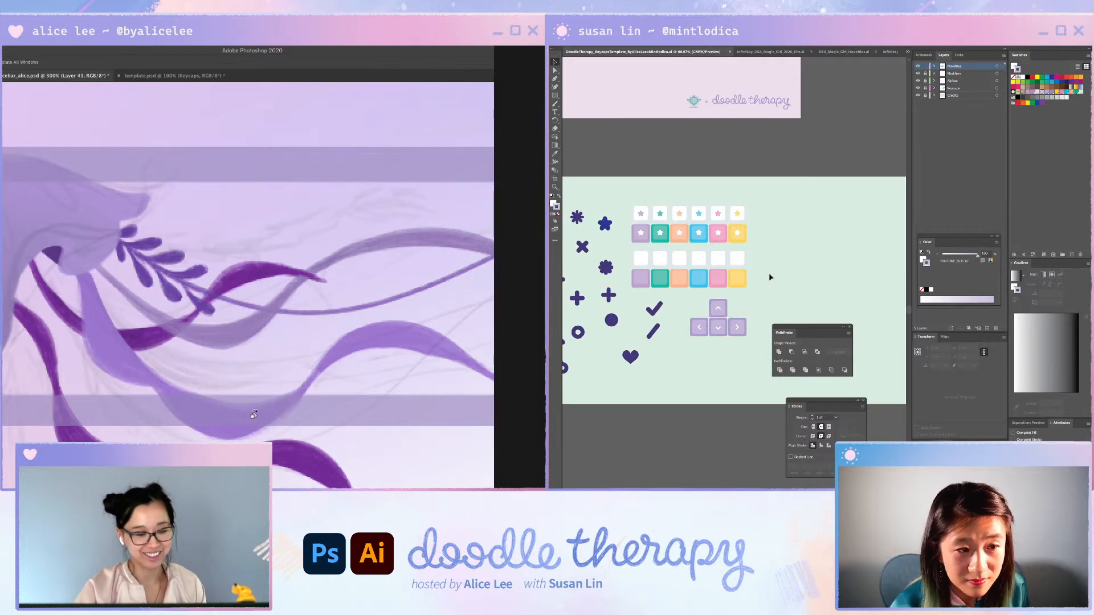
drag(264, 412, 163, 383)
key(r)
drag(294, 403, 294, 405)
key(Escape)
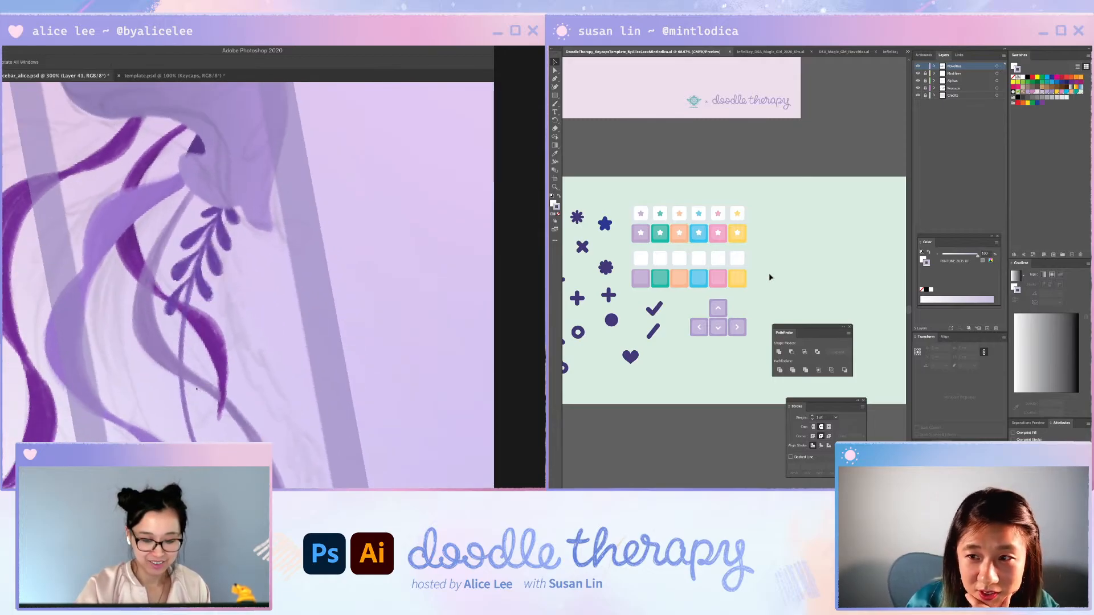
key(b)
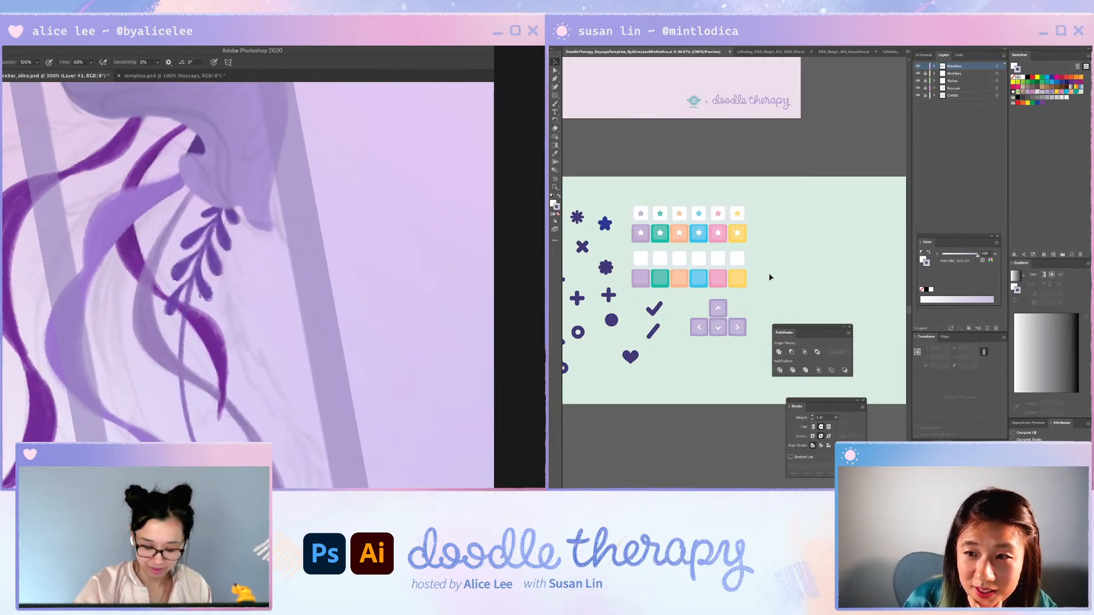
drag(191, 293, 205, 323)
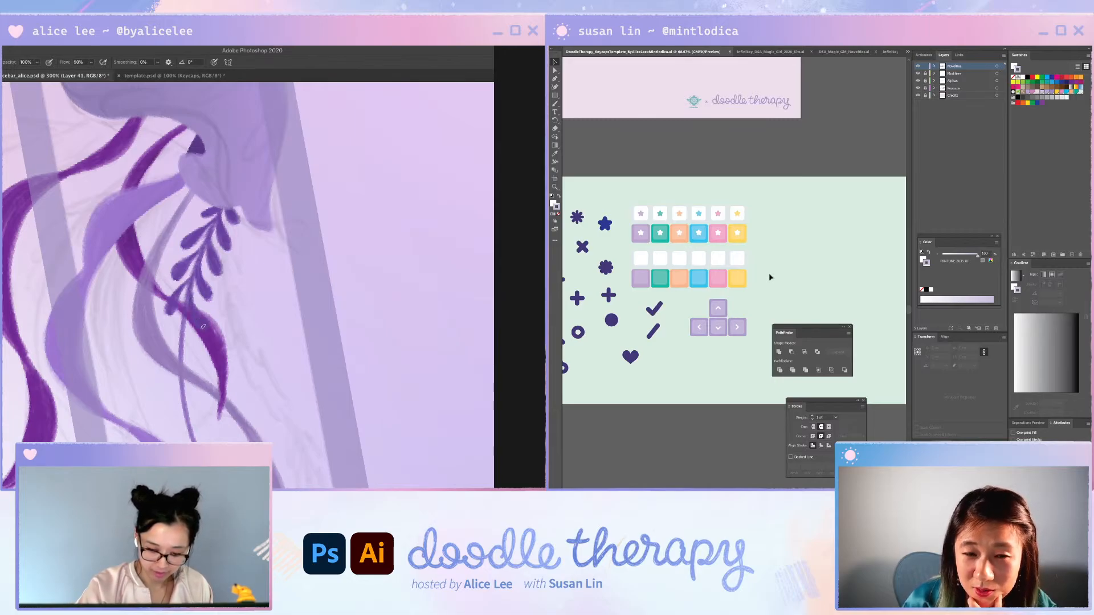
mouse_move(184, 323)
mouse_down()
mouse_move(199, 360)
mouse_move(187, 324)
mouse_up()
- Paint further pairs of small leaves along the thin strand beyond the dark purple ribbon crossing
key(r)
mouse_move(257, 393)
mouse_down()
mouse_move(317, 388)
mouse_move(281, 285)
mouse_up()
mouse_move(192, 227)
mouse_down()
mouse_move(181, 257)
mouse_move(190, 268)
mouse_move(190, 229)
mouse_up()
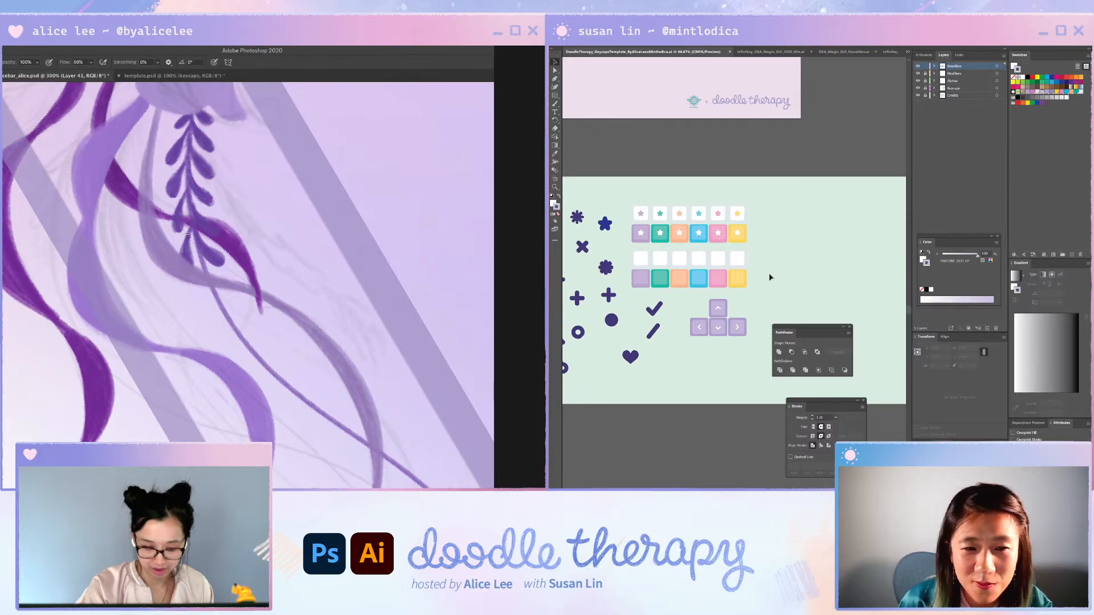
drag(203, 291, 200, 311)
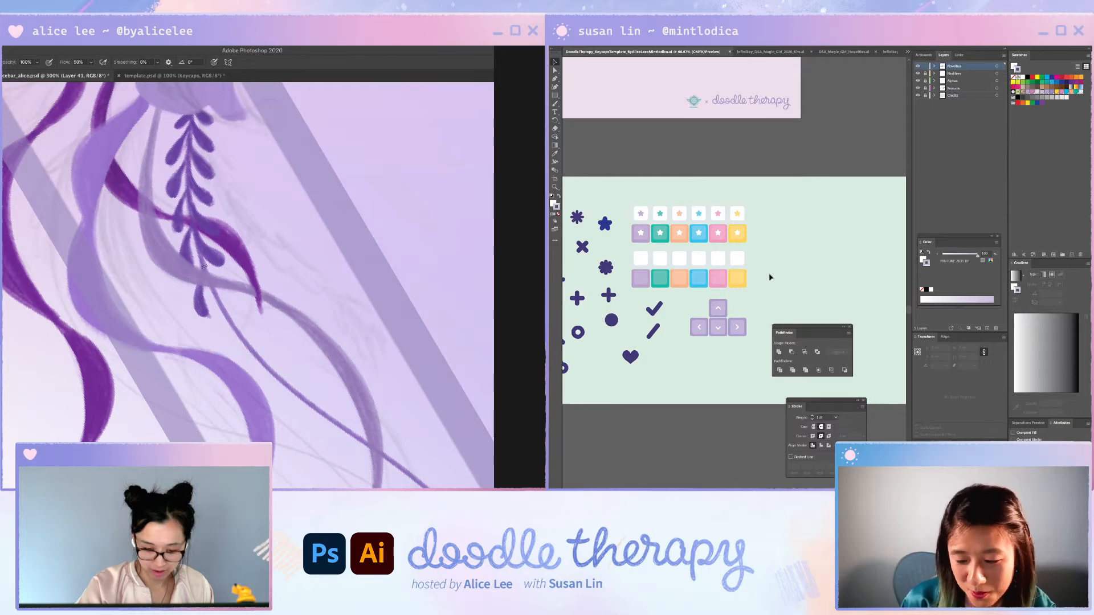
key(e)
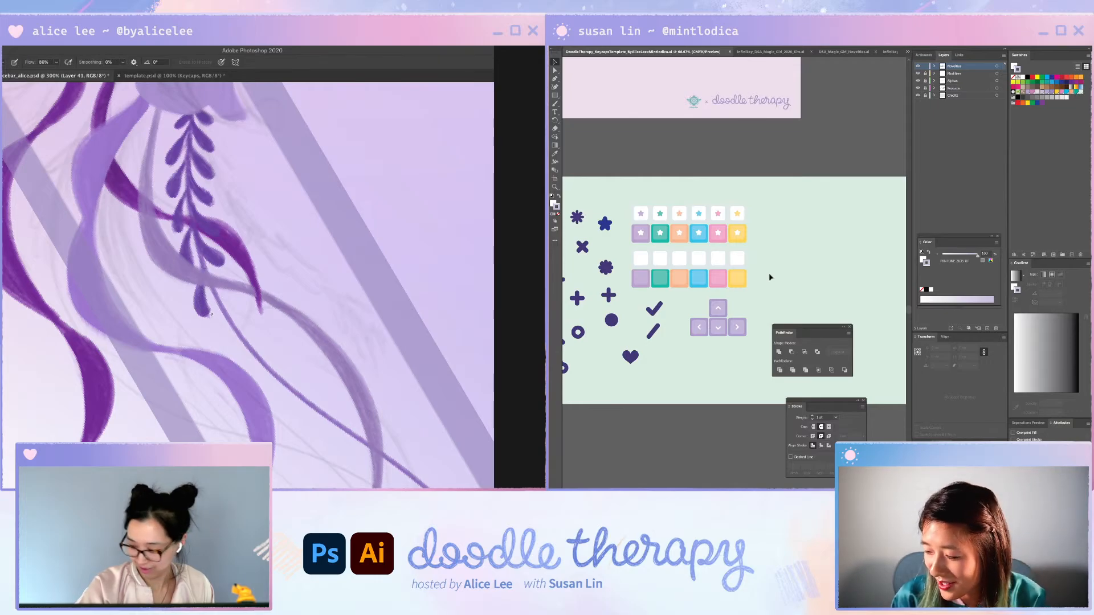
key(r)
mouse_move(209, 313)
mouse_down()
mouse_move(219, 300)
mouse_move(223, 322)
mouse_move(216, 312)
mouse_up()
key(b)
key(r)
key(Escape)
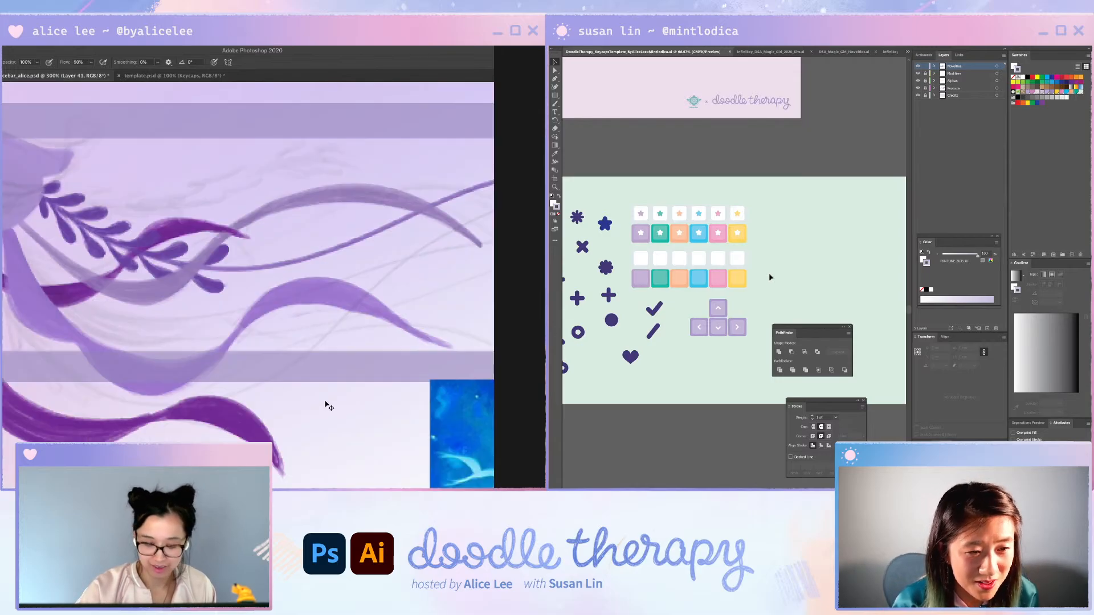
key(super+minus)
key(super+minus)
key(super+minus)
key(super+minus)
key(super+plus)
key(super+plus)
key(super+plus)
key(v)
click(179, 266)
drag(182, 264, 178, 268)
super+click(101, 207)
key(super+comma)
key(super+comma)
super+click(67, 207)
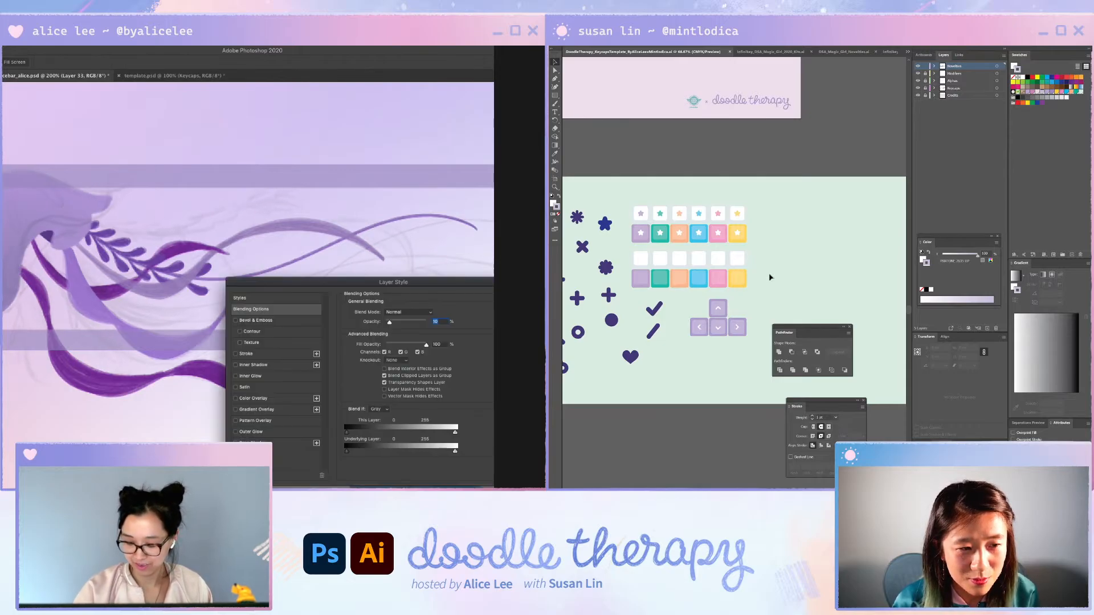
key(Escape)
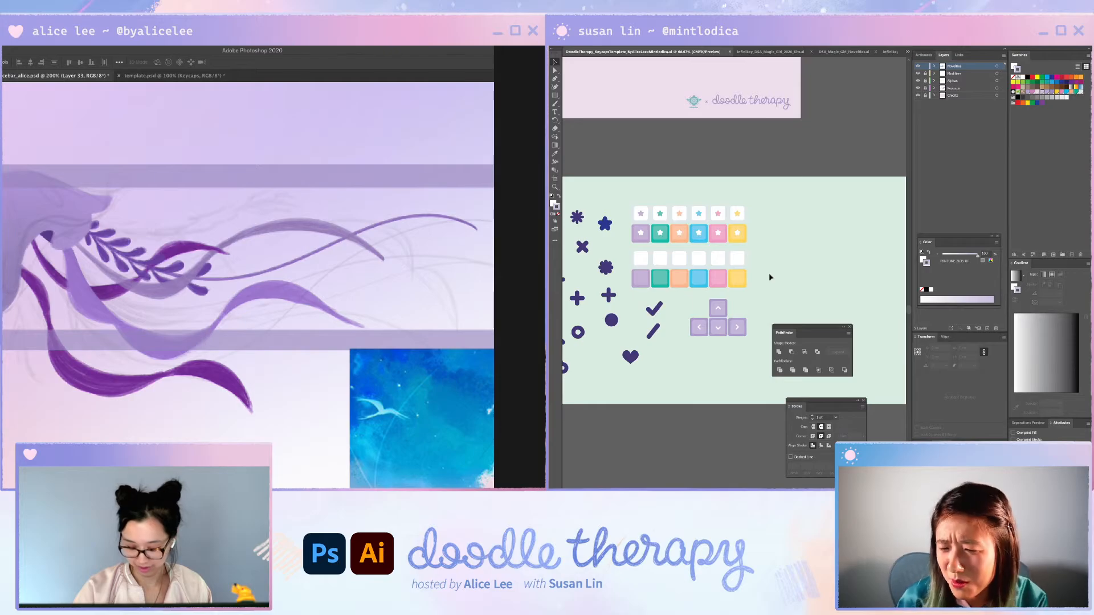
- Save the spacebar artwork document
scroll(248, 285, down, 3)
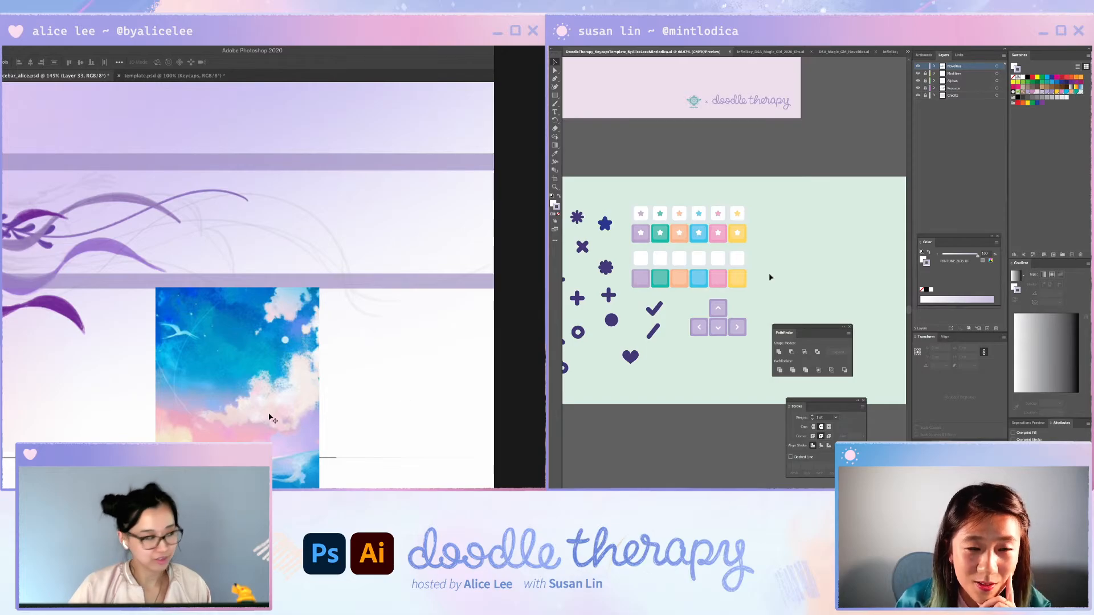
drag(98, 287, 316, 323)
key(ctrl+s)
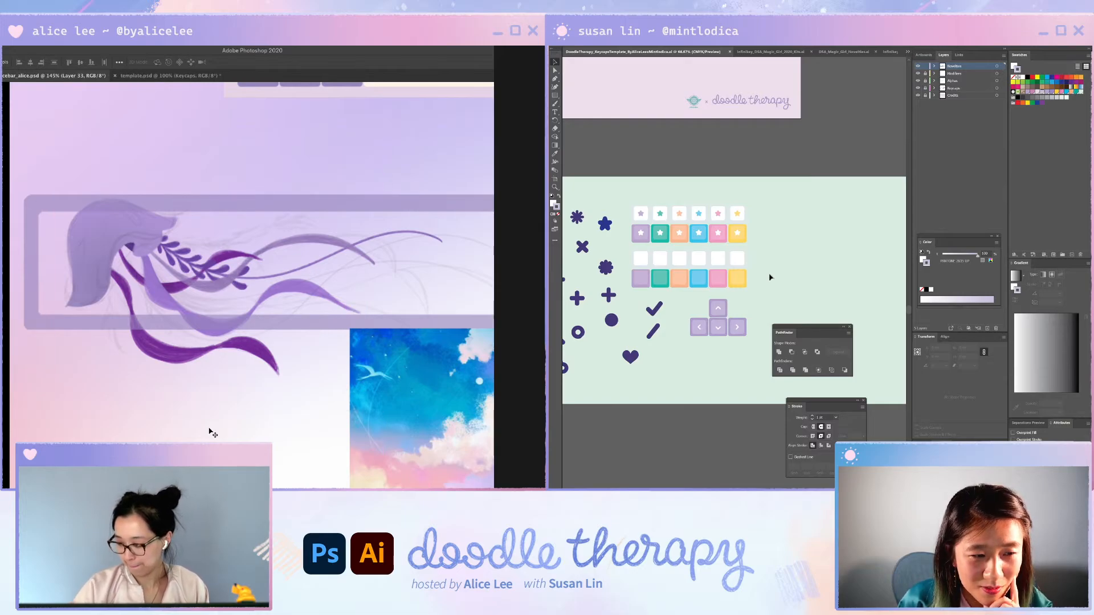
- Select the leafy strand's layer in the jellyfish artwork and bring it one level forward in the stack
key(ctrl+plus)
key(ctrl+plus)
key(ctrl+plus)
key(ctrl+minus)
key(ctrl+minus)
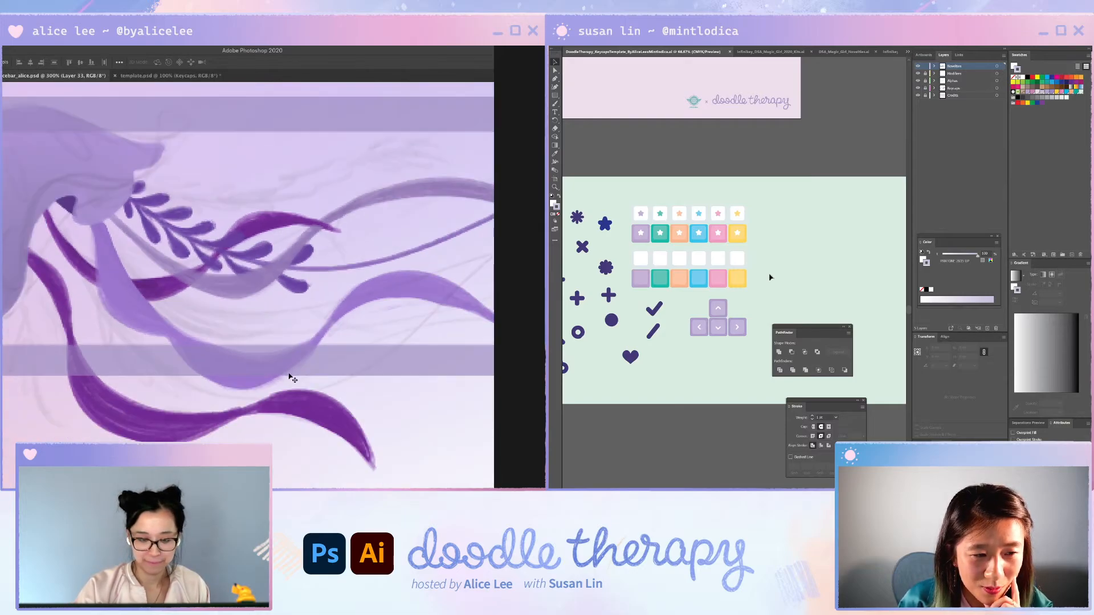
drag(268, 265, 221, 363)
key(r)
key(ctrl+plus)
mouse_move(264, 285)
mouse_down()
mouse_move(245, 254)
mouse_move(278, 277)
mouse_up()
key(Escape)
key(v)
key(ctrl+bracketright)
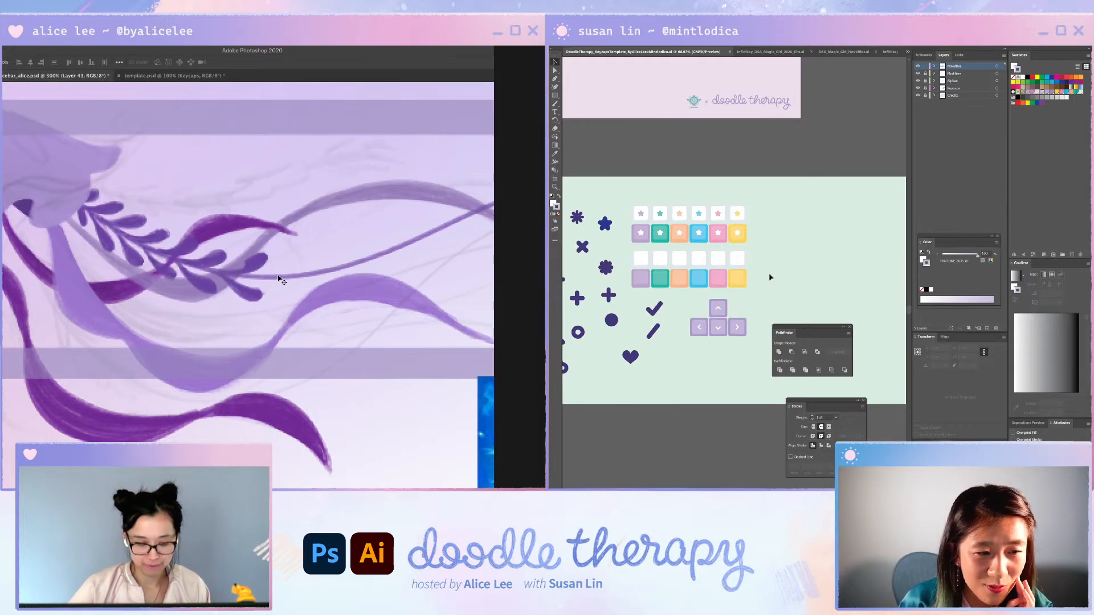
- Reposition the end of the leafy purple sprig against the long tendril and save the artwork
drag(265, 263, 281, 277)
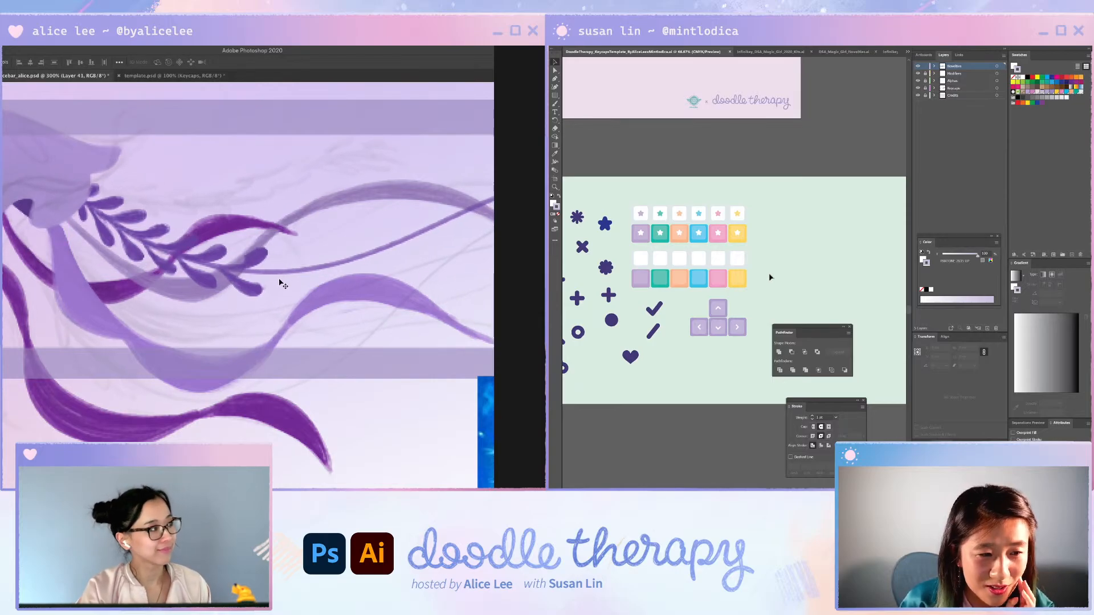
key(r)
drag(216, 418, 206, 418)
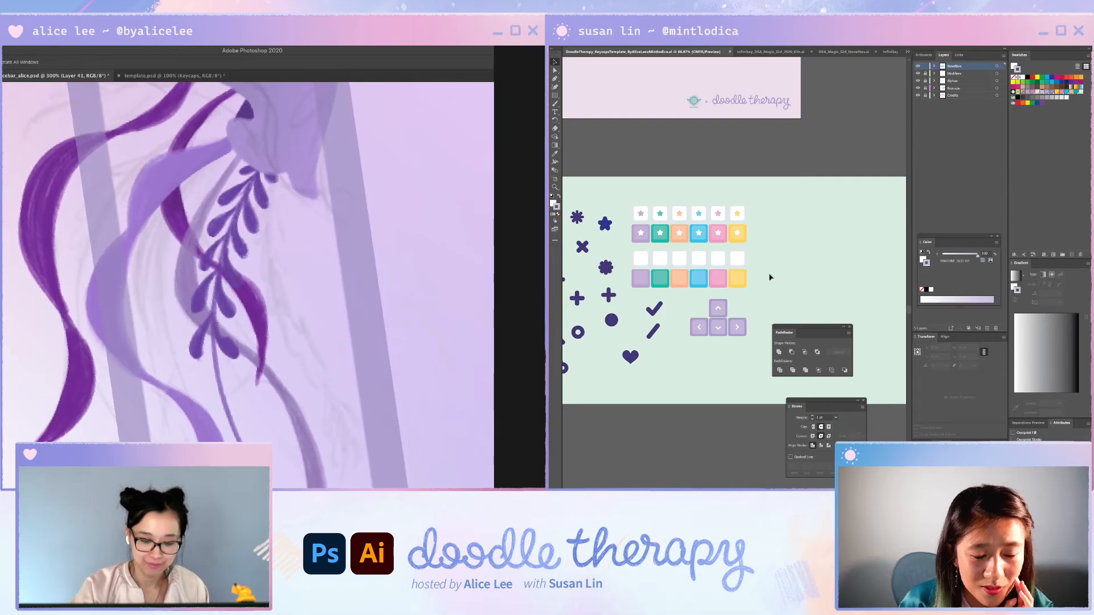
key(b)
drag(218, 328, 216, 306)
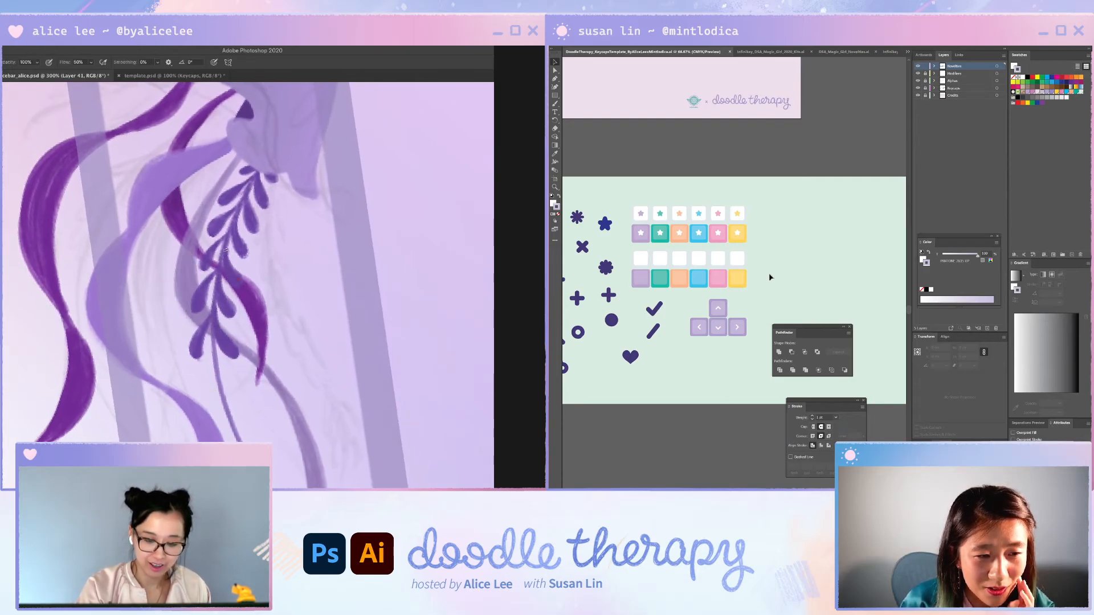
key(Escape)
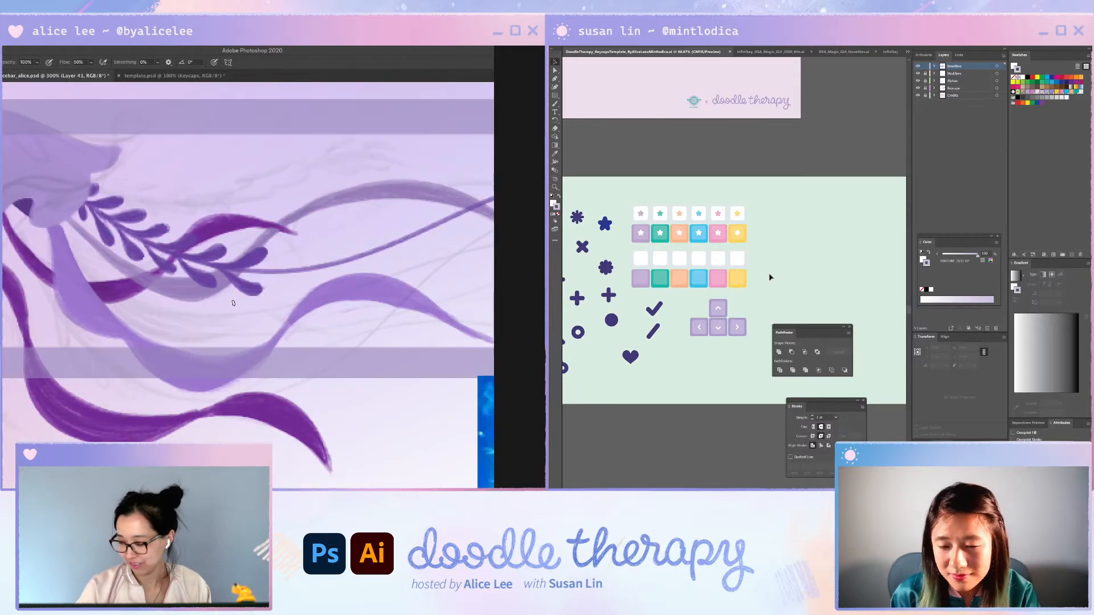
key(super+s)
- Refine the leaves and stem at the lower end of the purple sprig with brush strokes
key(space)
drag(232, 302, 136, 284)
key(r)
drag(268, 332, 232, 337)
key(super+plus)
key(space)
drag(302, 311, 226, 408)
key(b)
mouse_move(136, 287)
mouse_down()
mouse_move(152, 315)
mouse_move(138, 307)
mouse_move(147, 337)
mouse_move(138, 292)
mouse_move(139, 326)
mouse_move(152, 293)
mouse_move(187, 314)
mouse_move(146, 287)
mouse_move(177, 305)
mouse_up()
key(r)
drag(236, 410, 161, 417)
key(b)
mouse_move(147, 265)
mouse_down()
mouse_move(158, 287)
mouse_move(125, 289)
mouse_move(125, 311)
mouse_move(129, 296)
mouse_up()
mouse_move(139, 208)
mouse_down()
mouse_move(117, 245)
mouse_move(129, 257)
mouse_up()
drag(144, 150, 130, 192)
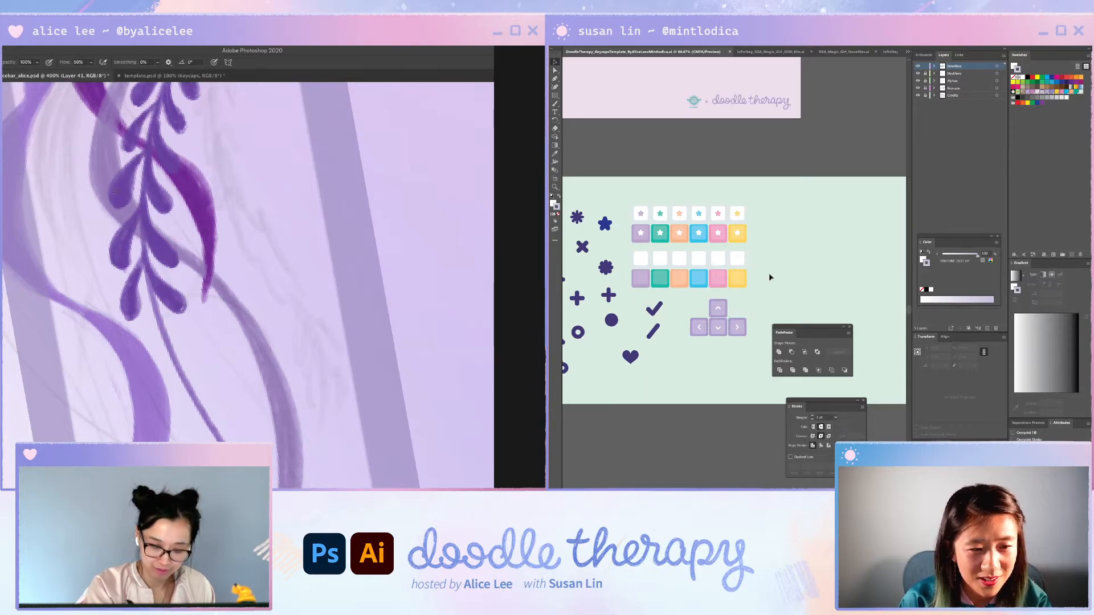
- Paint the stem joining the sprig's last pair of leaves to the thin trailing tendril
drag(150, 107, 114, 287)
drag(12, 257, 40, 292)
drag(262, 352, 181, 384)
drag(181, 384, 131, 288)
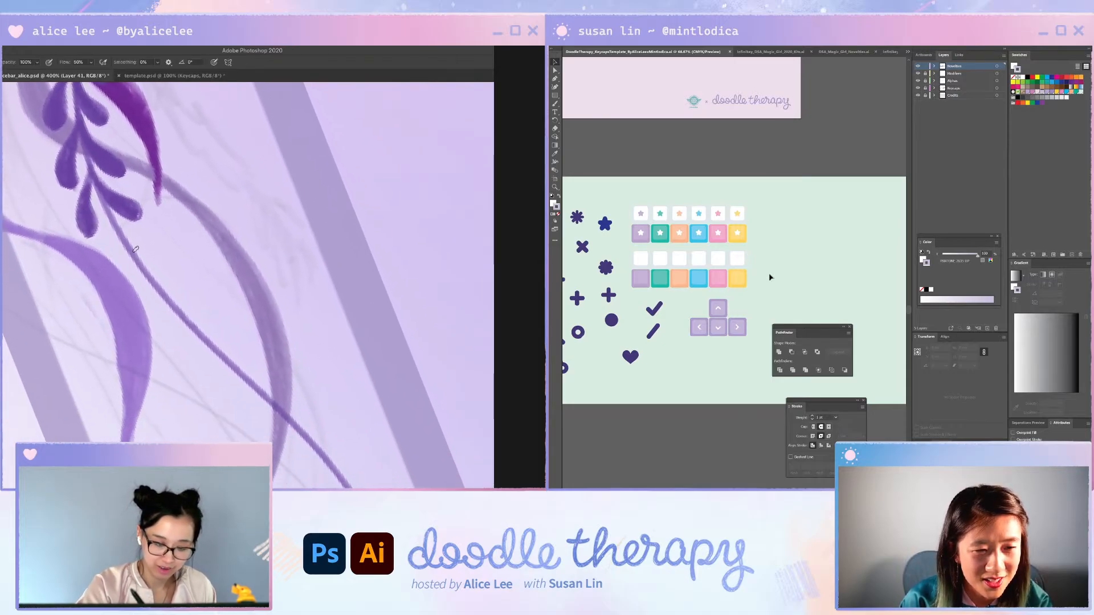
drag(113, 222, 126, 290)
key(r)
drag(198, 421, 149, 414)
mouse_move(134, 212)
mouse_down()
mouse_move(127, 237)
mouse_move(137, 272)
mouse_move(139, 210)
mouse_move(192, 274)
mouse_move(145, 237)
mouse_move(153, 247)
mouse_move(181, 263)
mouse_move(139, 225)
mouse_move(188, 268)
mouse_up()
key(ctrl+plus)
key(ctrl+plus)
mouse_move(157, 234)
mouse_down()
mouse_move(187, 272)
mouse_move(196, 246)
mouse_up()
key(r)
key(e)
- Switch to Illustrator, nudge the arrow legend upward on the sample arrow keycaps, and save the keycap template
click(699, 389)
key(Up)
click(747, 343)
key(Escape)
key(ctrl+minus)
key(ctrl+s)
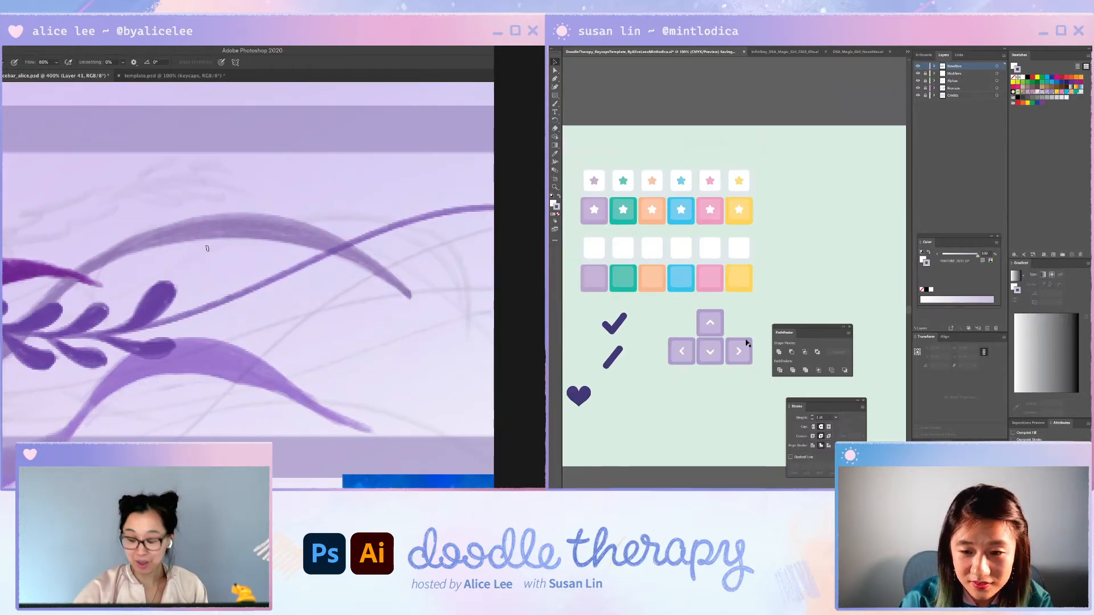
key(ctrl+s)
- Hide the Modifiers layer in the keycap template and bring up the keyboard reference photo in Photoshop's template document
key(ctrl+minus)
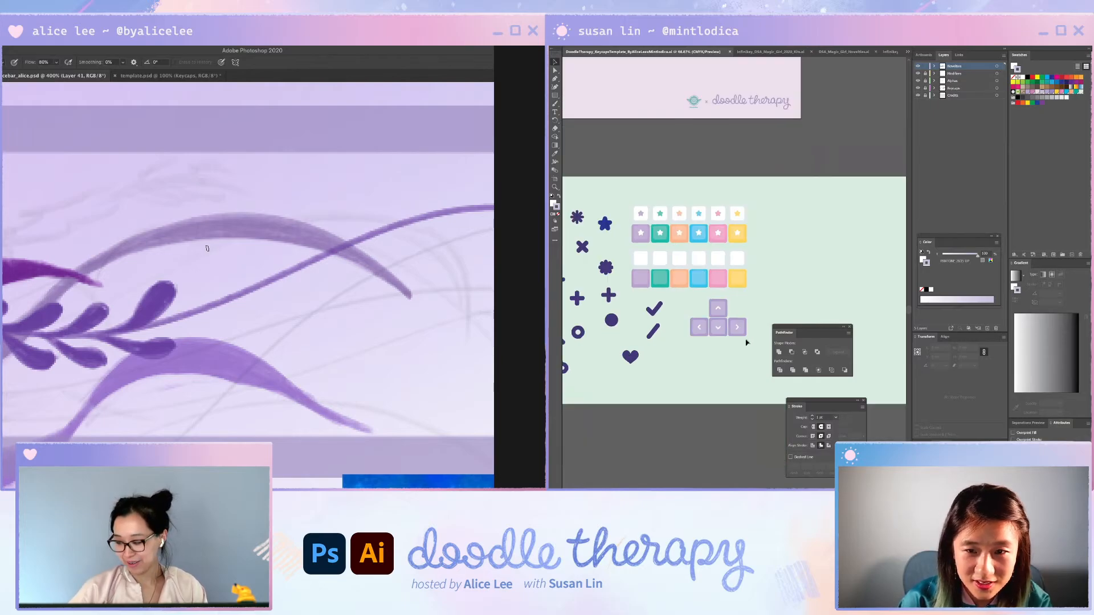
key(ctrl+minus)
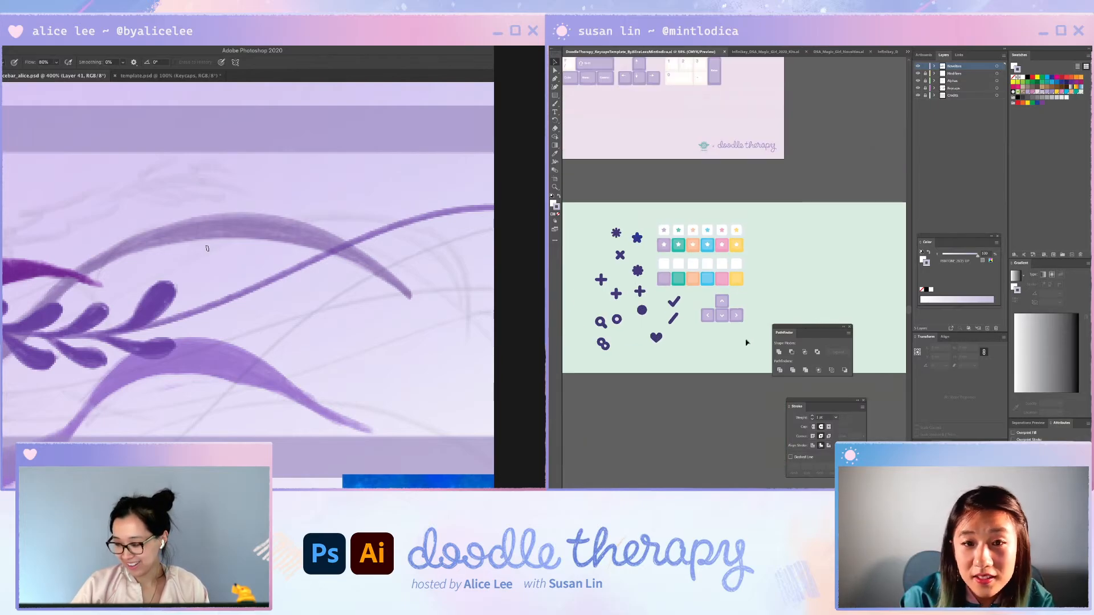
scroll(769, 200, up, 1)
scroll(653, 131, up, 1)
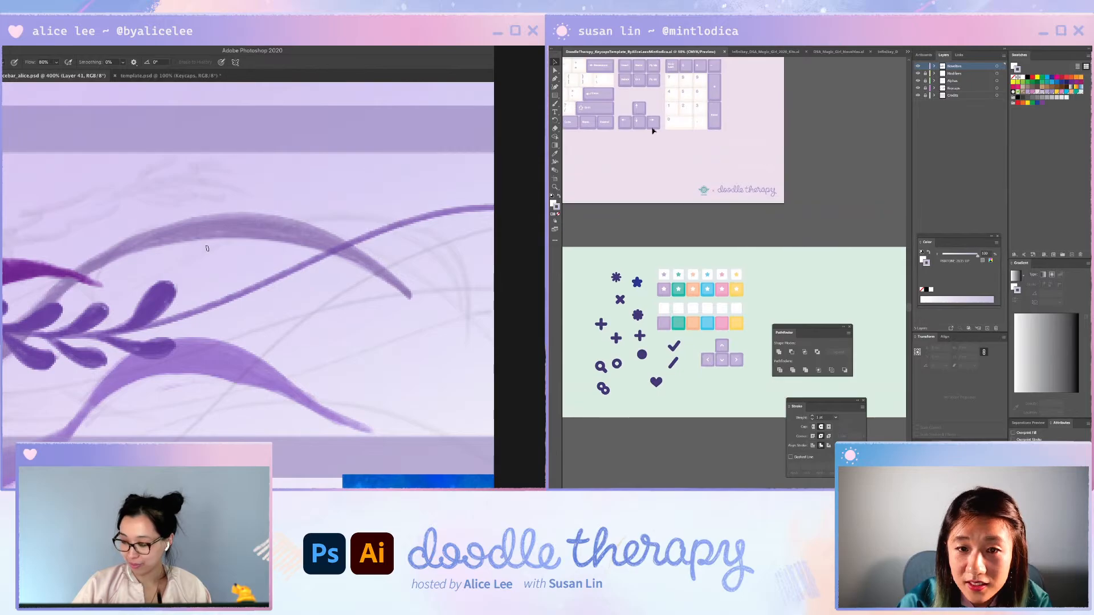
click(918, 74)
key(ctrl+shift+Tab)
drag(203, 314, 325, 318)
key(super+plus)
- Copy the four arrow legends from the sample keycaps onto the arrow keys of the keyboard layout in Illustrator
drag(707, 350, 748, 359)
drag(248, 325, 353, 336)
drag(749, 359, 746, 354)
drag(353, 337, 398, 324)
click(764, 351)
drag(694, 380, 693, 377)
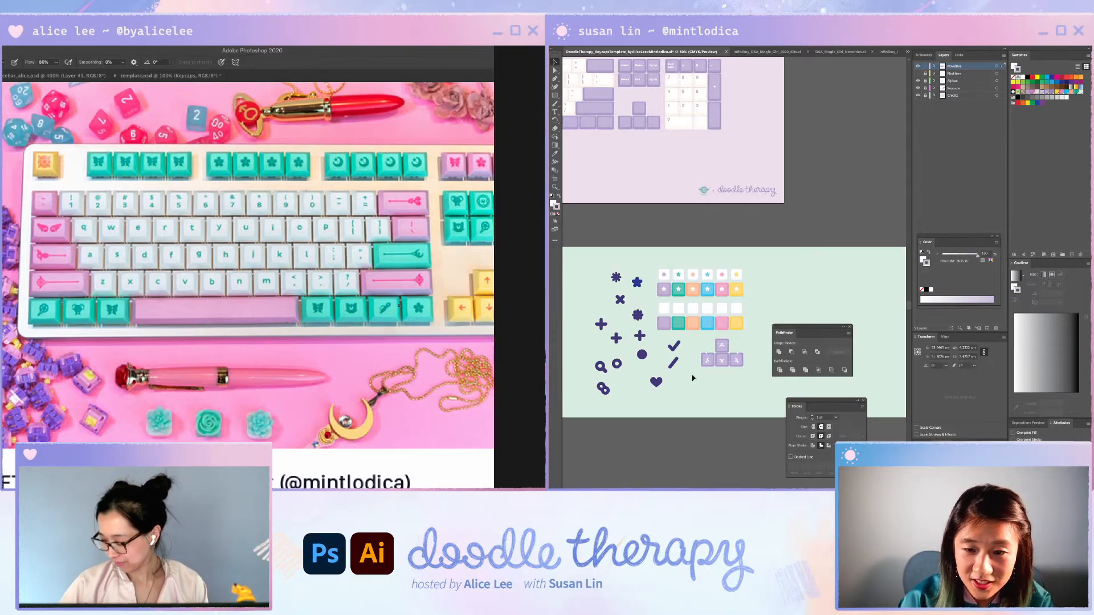
key(ctrl+v)
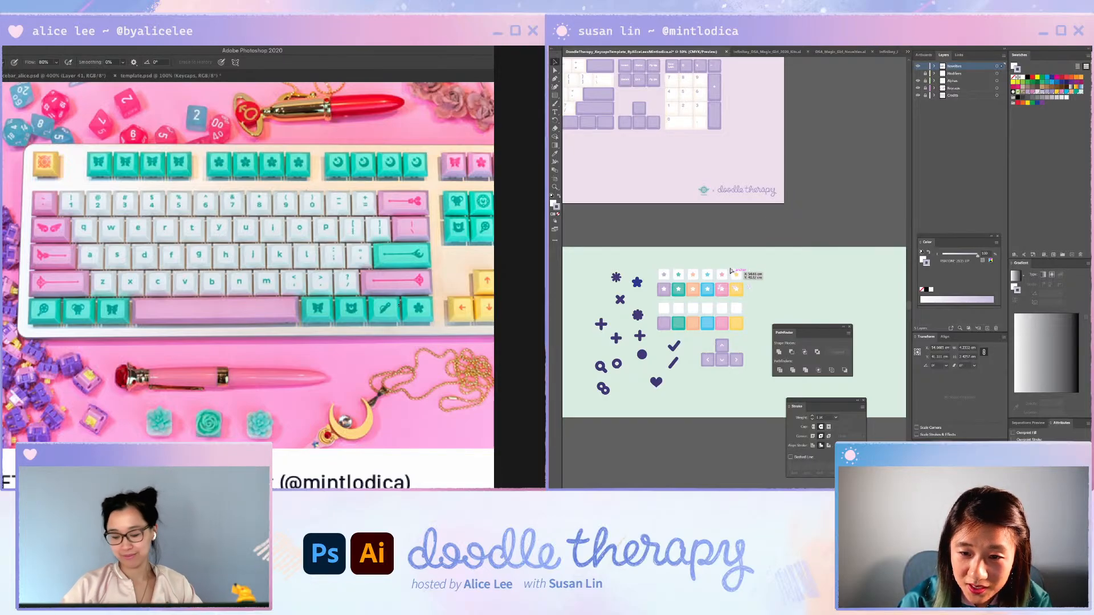
drag(736, 276, 622, 105)
click(622, 105)
- Examine the keycap designs in the Magic Girl novelties document in Illustrator, and return Photoshop to the tendril artwork
scroll(627, 131, up, 3)
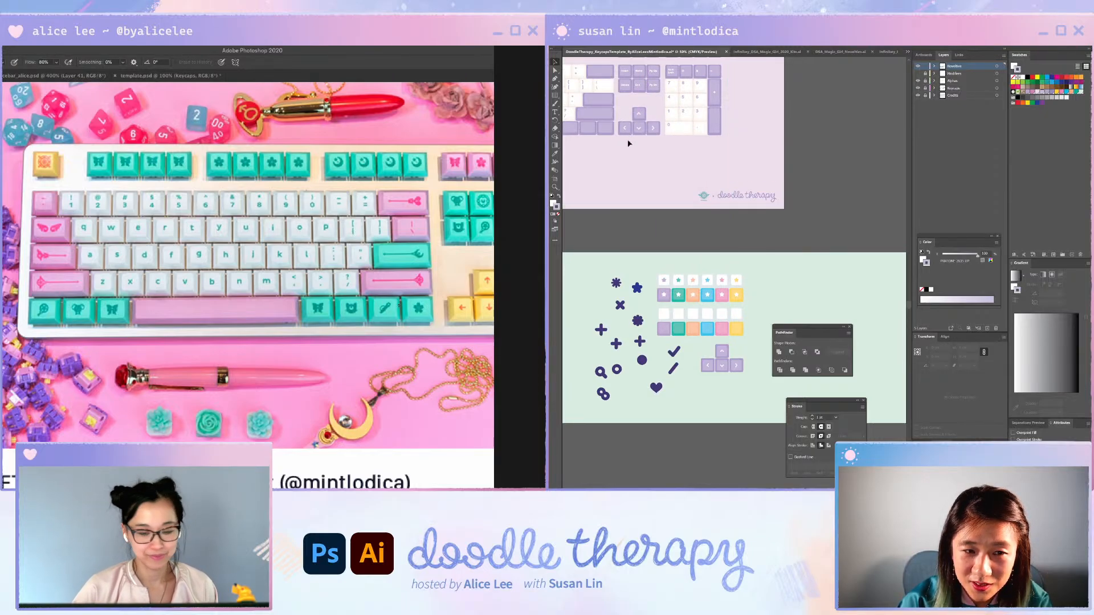
scroll(631, 161, up, 1)
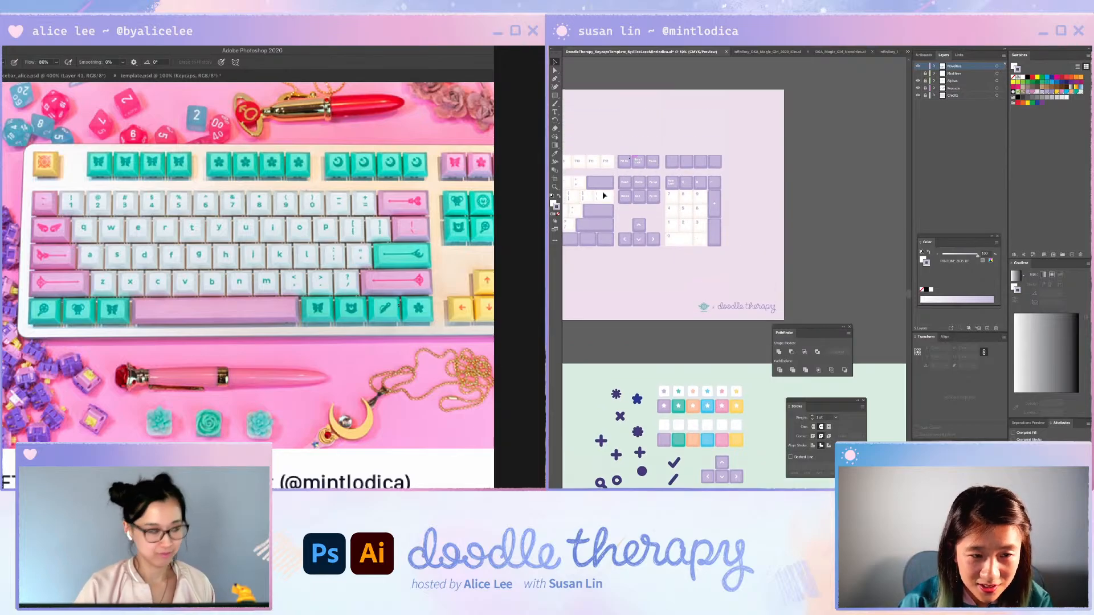
key(ctrl+plus)
key(ctrl+plus)
key(ctrl+plus)
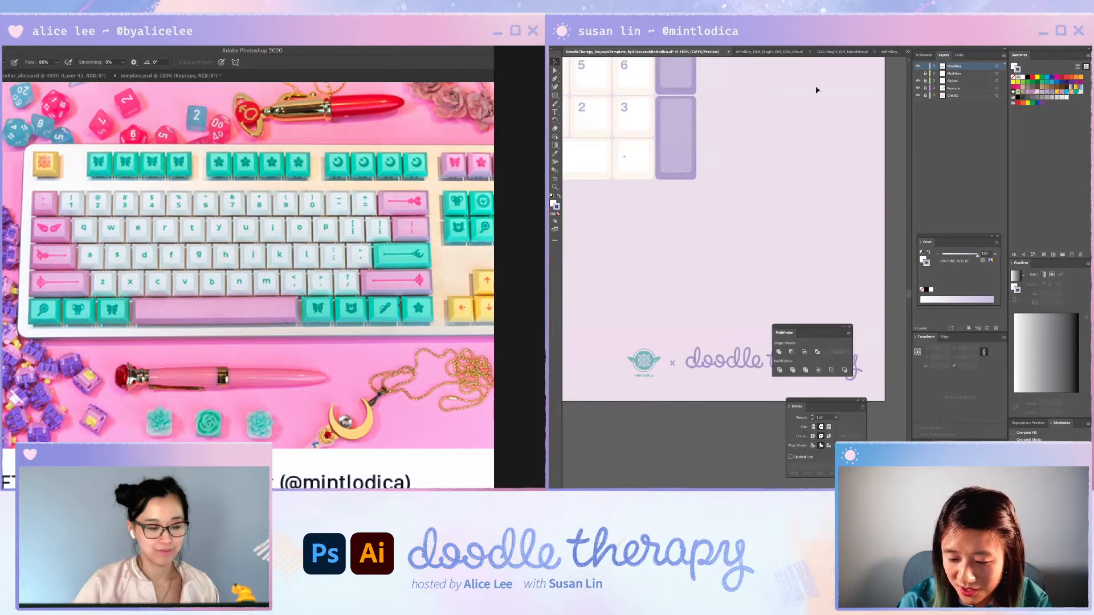
scroll(767, 174, up, 5)
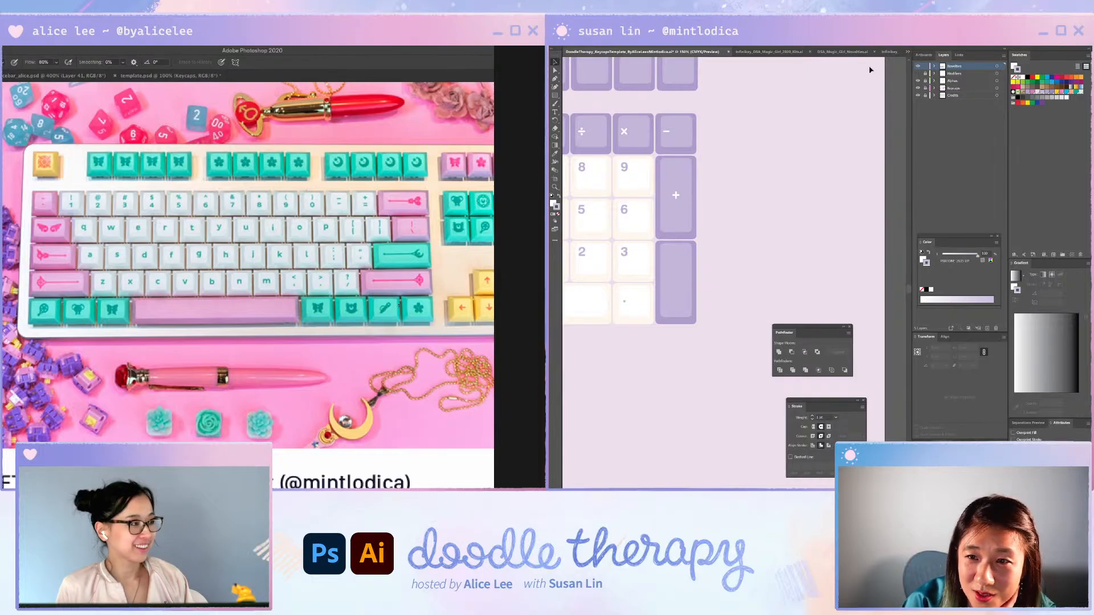
click(857, 53)
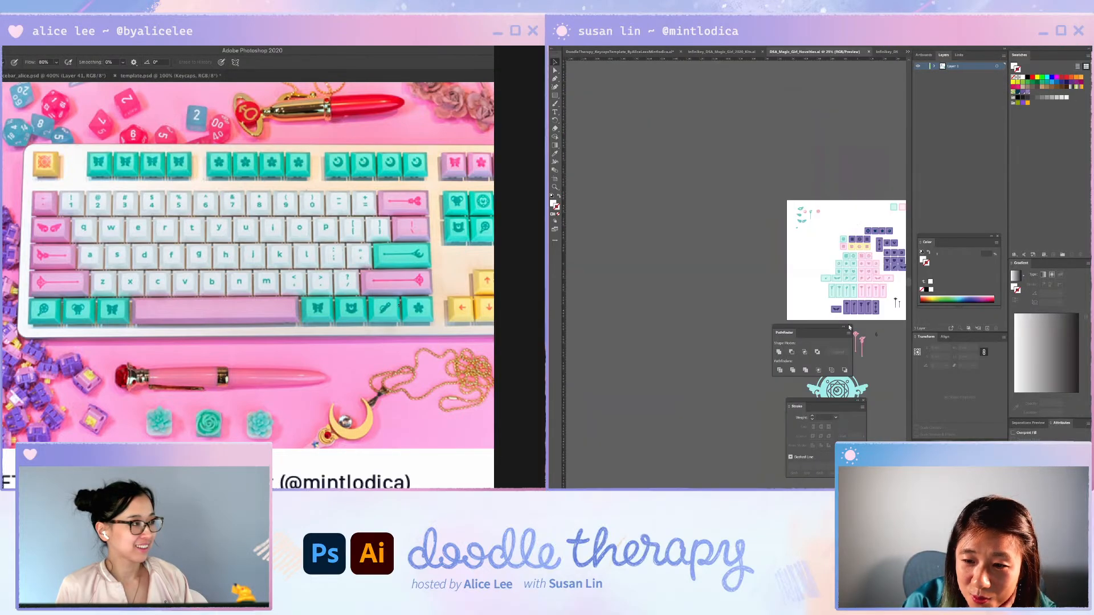
drag(829, 327, 708, 382)
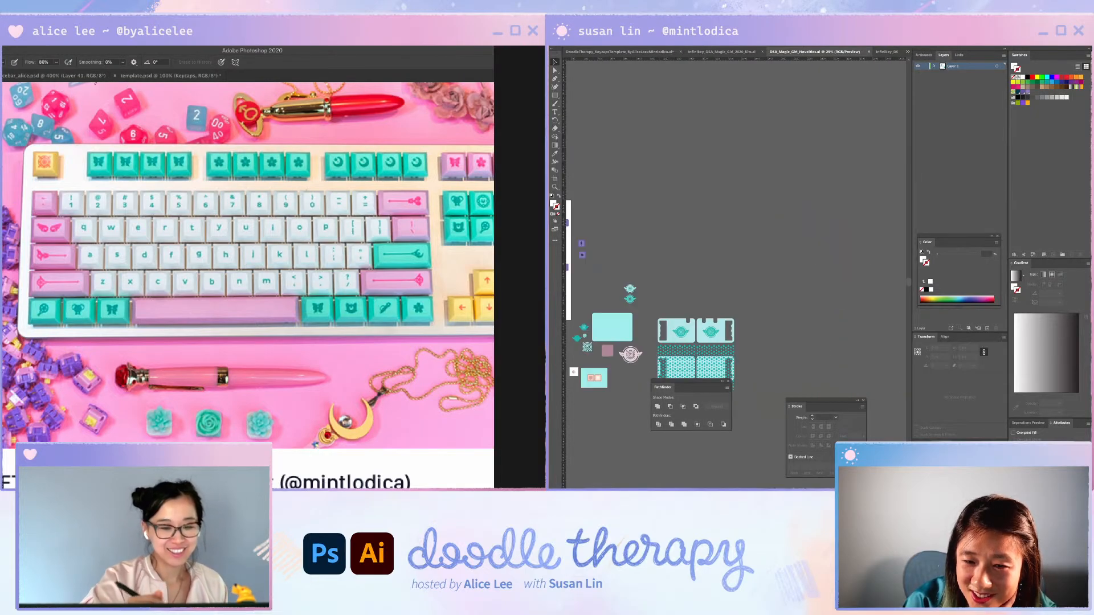
click(92, 76)
scroll(709, 320, left, 3)
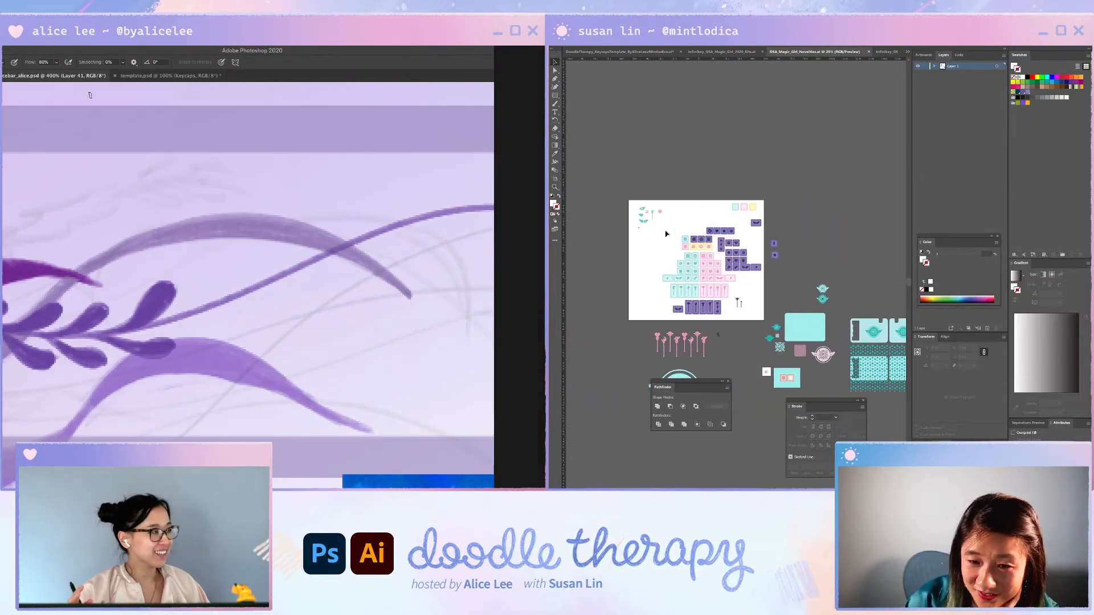
scroll(718, 307, up, 5)
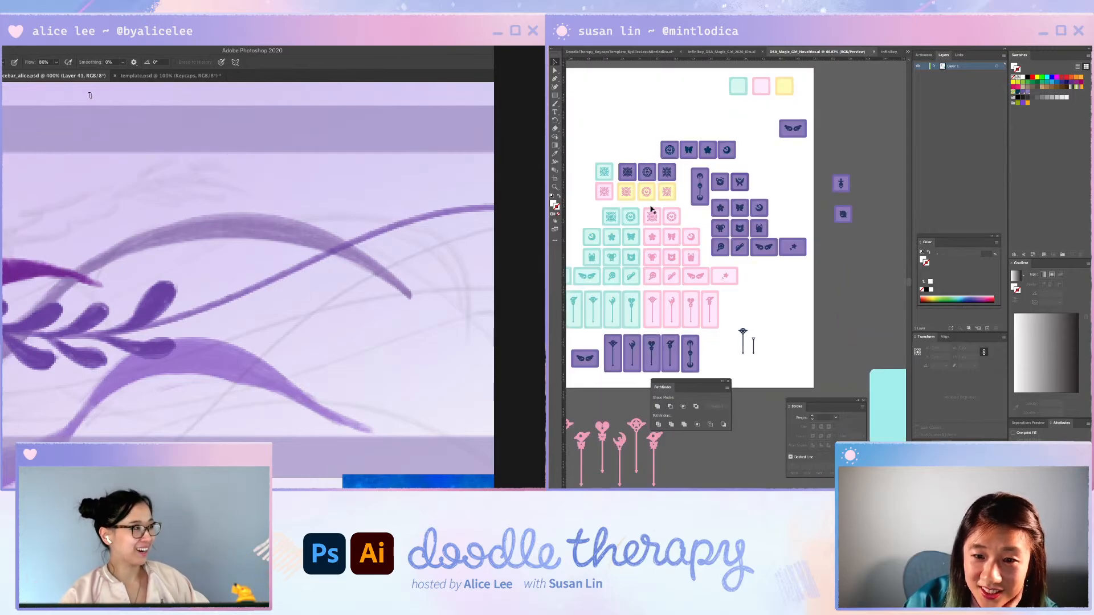
scroll(735, 354, up, 2)
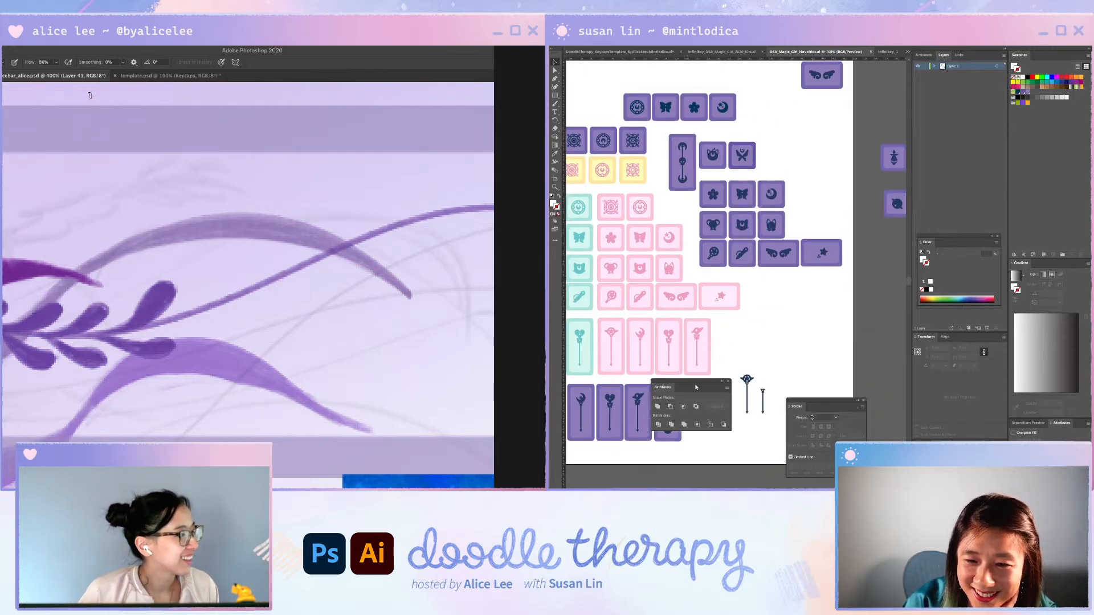
drag(689, 383, 815, 332)
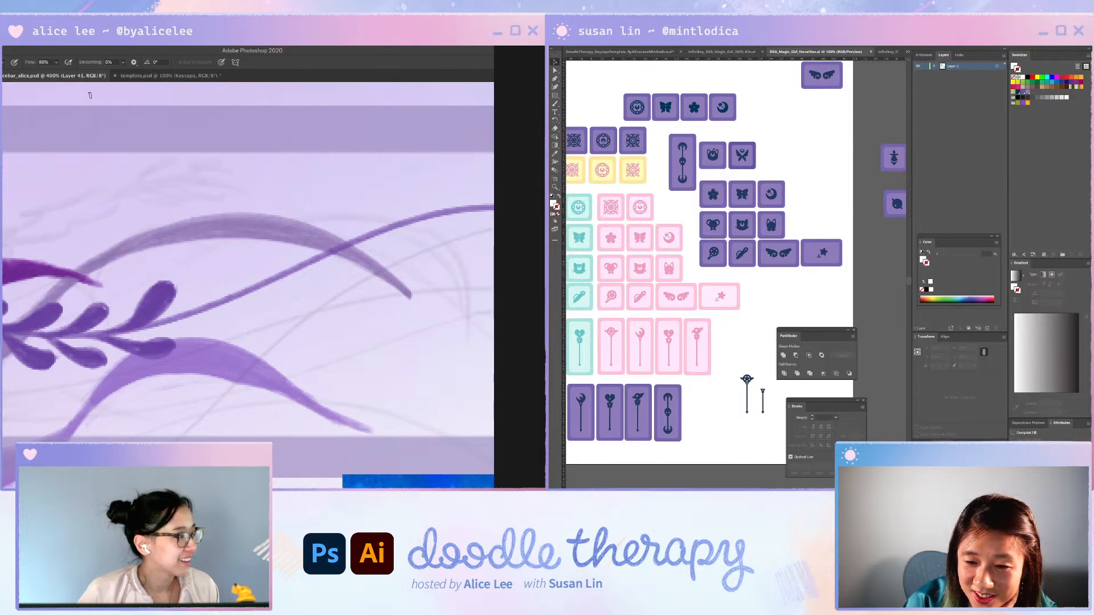
scroll(720, 427, left, 5)
scroll(721, 428, right, 3)
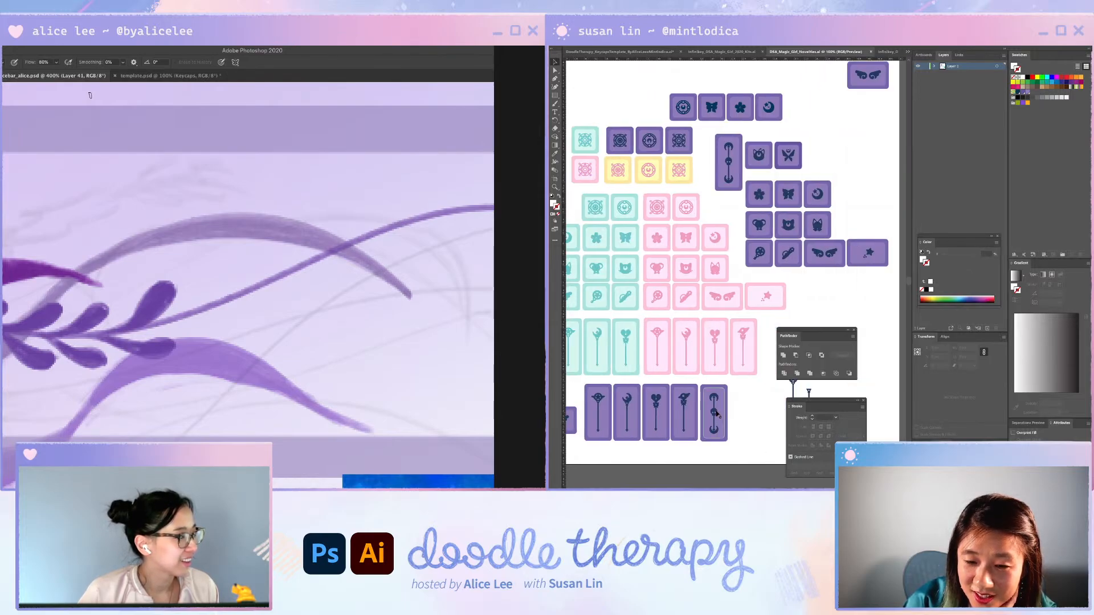
- Rotate the canvas in Photoshop until the sprig hangs vertically and touch up its stem with the brush
key(r)
drag(272, 366, 57, 374)
drag(750, 391, 726, 410)
key(b)
click(735, 426)
drag(139, 215, 134, 265)
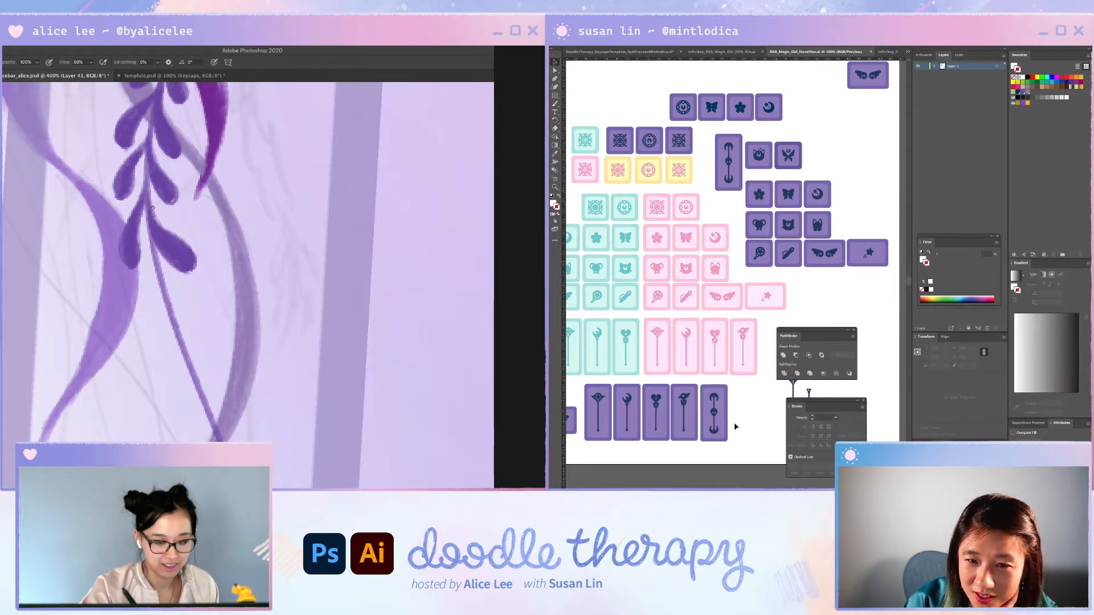
- Lasso the last leaf on the sprig's right side, move it slightly along the stem, and deselect it
key(l)
mouse_move(167, 220)
mouse_down()
mouse_move(155, 238)
mouse_move(197, 253)
mouse_move(169, 221)
mouse_up()
key(v)
drag(187, 248, 183, 231)
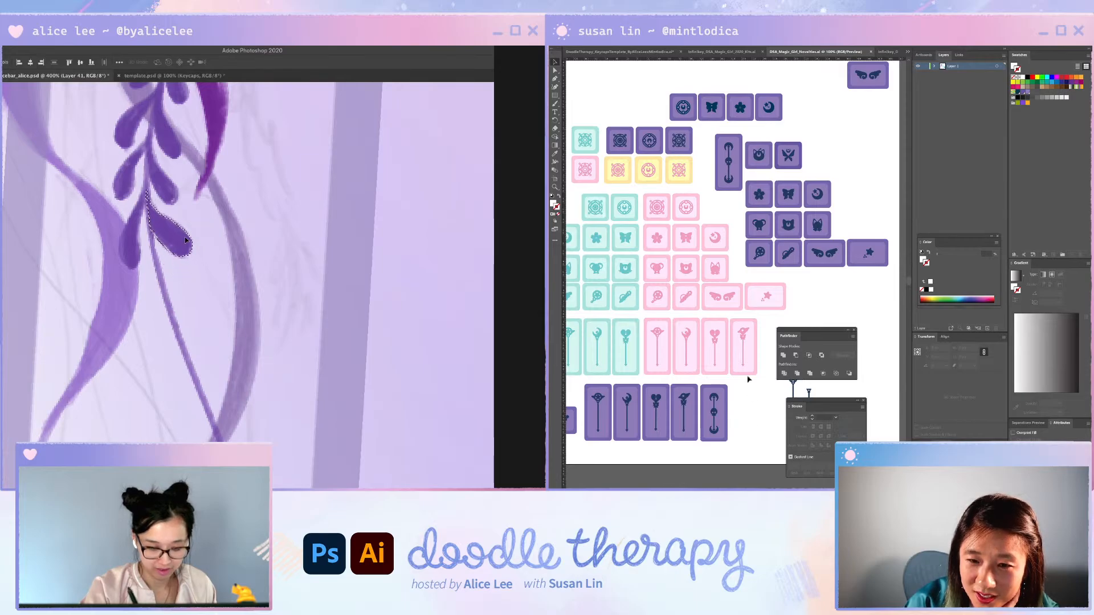
key(ctrl+d)
- Paint another purple leaf on the right side of the stem, directly below the sprig's last leaf
key(b)
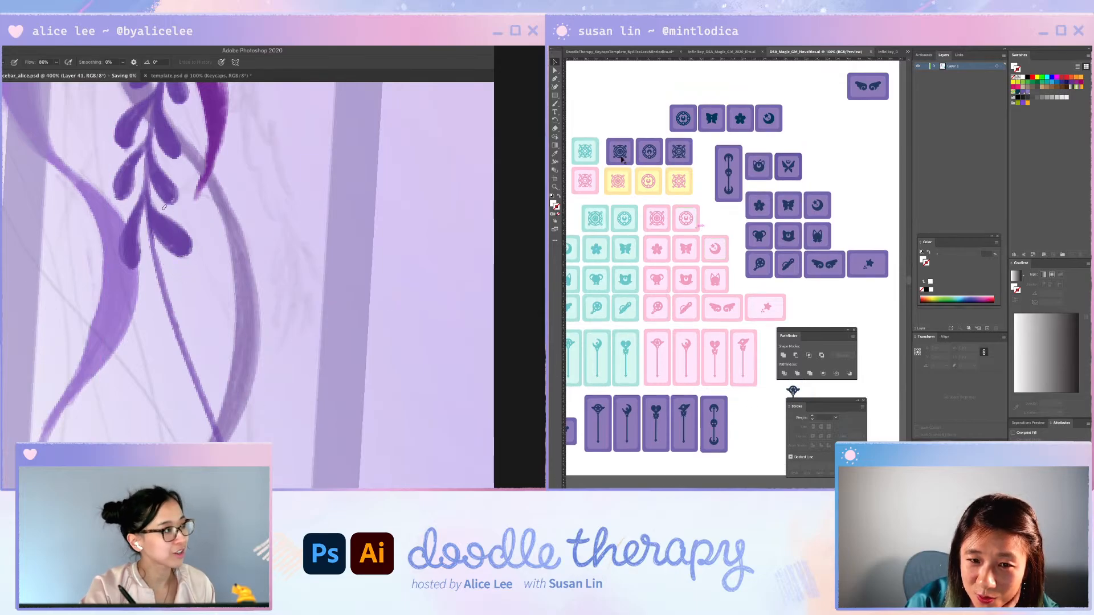
drag(154, 203, 176, 221)
key(b)
mouse_move(156, 257)
mouse_down()
mouse_move(195, 305)
mouse_move(169, 276)
mouse_move(204, 295)
mouse_move(199, 307)
mouse_up()
mouse_move(164, 279)
mouse_down()
mouse_move(200, 307)
mouse_move(165, 275)
mouse_move(191, 292)
mouse_up()
drag(754, 396, 749, 400)
drag(171, 276, 202, 297)
drag(749, 400, 719, 453)
drag(185, 288, 204, 302)
drag(719, 454, 703, 460)
- Paint a second new purple leaf farther down the right side of the stem and save the artwork
drag(174, 323, 217, 357)
drag(703, 460, 709, 459)
drag(174, 316, 213, 345)
drag(709, 459, 715, 459)
drag(181, 325, 208, 344)
drag(716, 459, 735, 452)
drag(183, 325, 221, 347)
drag(735, 453, 742, 453)
mouse_move(221, 346)
mouse_down()
mouse_move(197, 345)
mouse_move(216, 355)
mouse_up()
drag(742, 453, 751, 436)
drag(193, 333, 215, 346)
mouse_move(171, 309)
mouse_down()
mouse_move(216, 347)
mouse_move(207, 351)
mouse_up()
drag(183, 286, 144, 174)
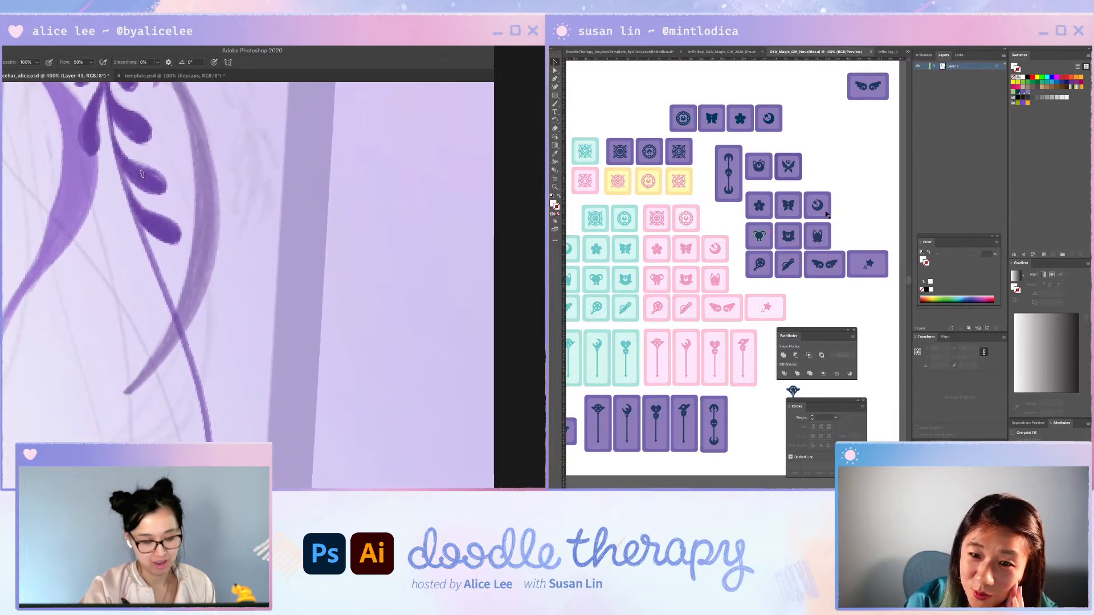
key(ctrl+s)
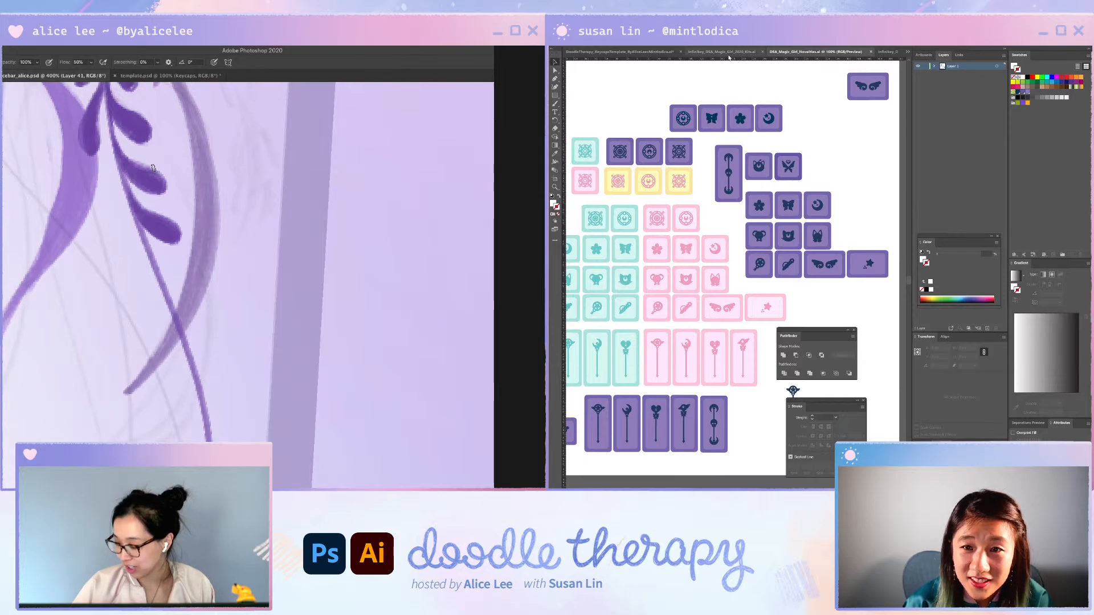
- In Illustrator's keycap template, align the up and down arrow legends by their horizontal centres and nudge the arrow legends into place
click(658, 53)
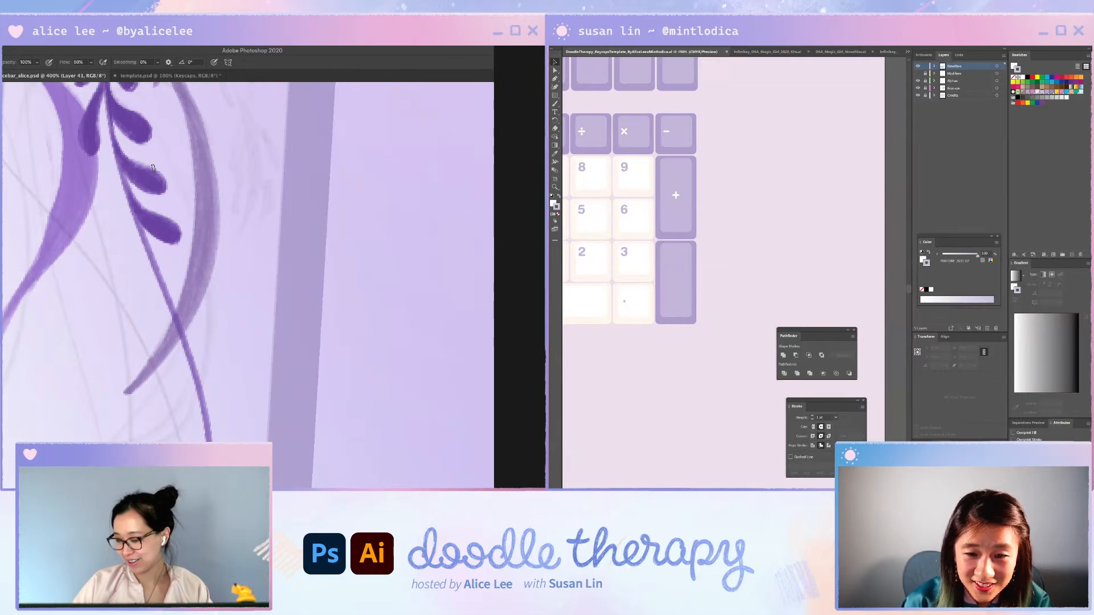
scroll(770, 299, left, 8)
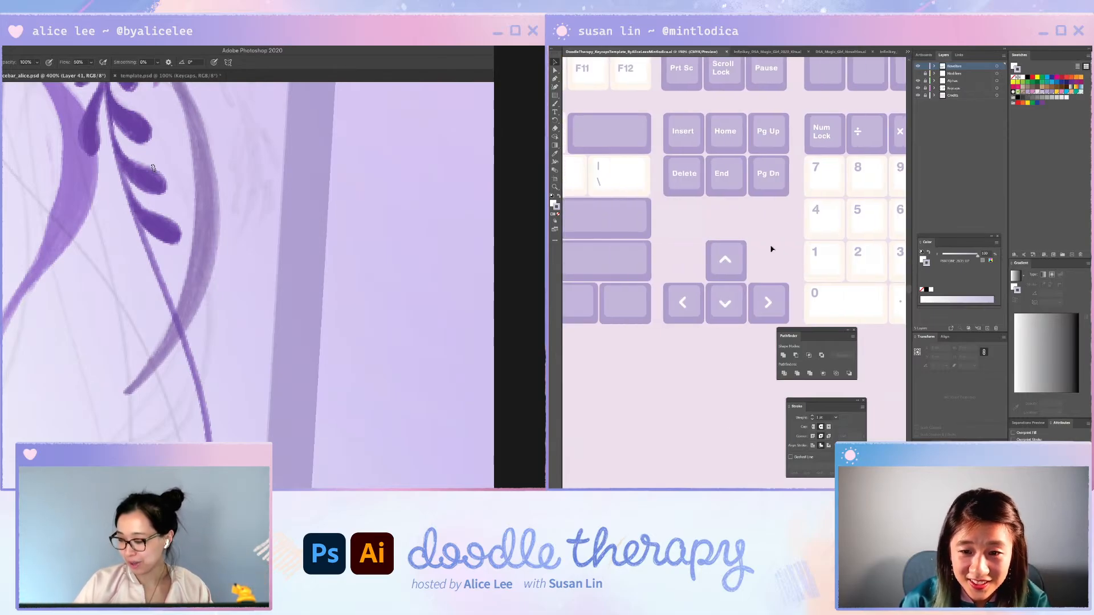
drag(736, 326, 722, 224)
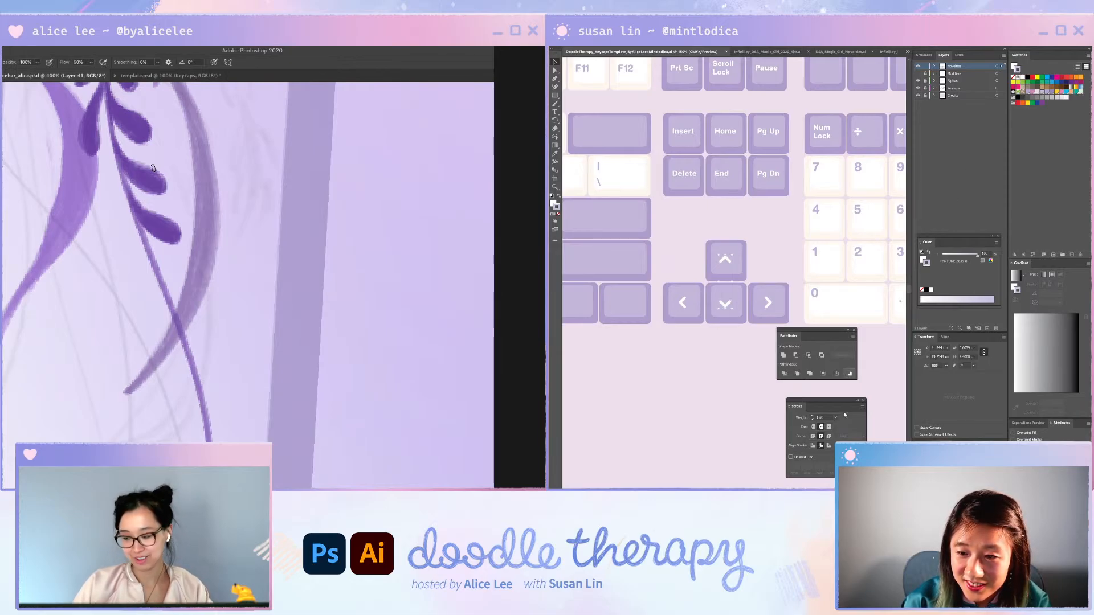
click(946, 337)
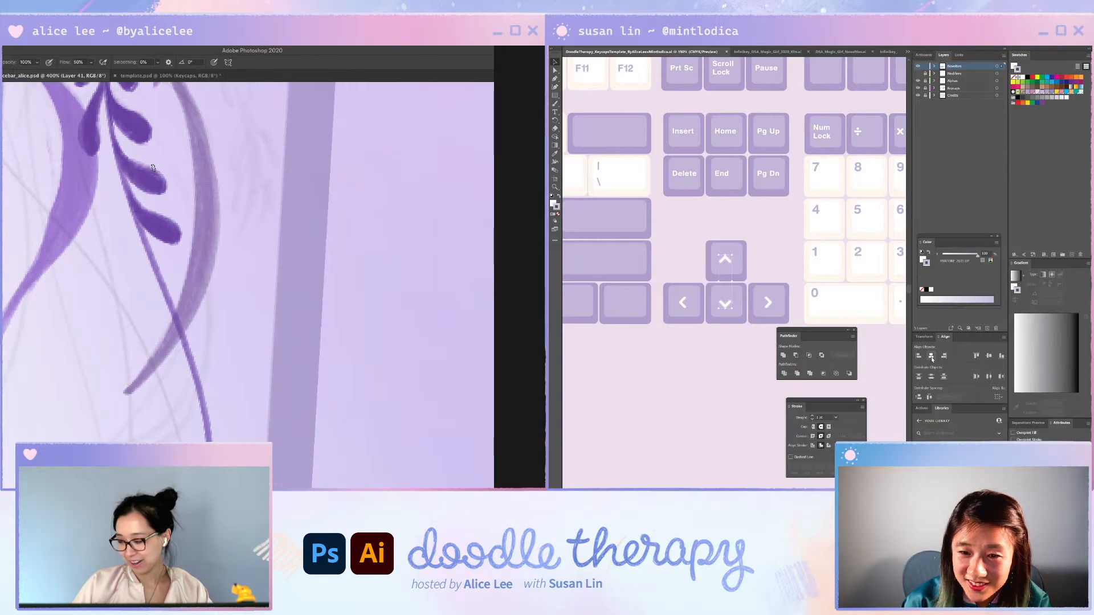
click(932, 355)
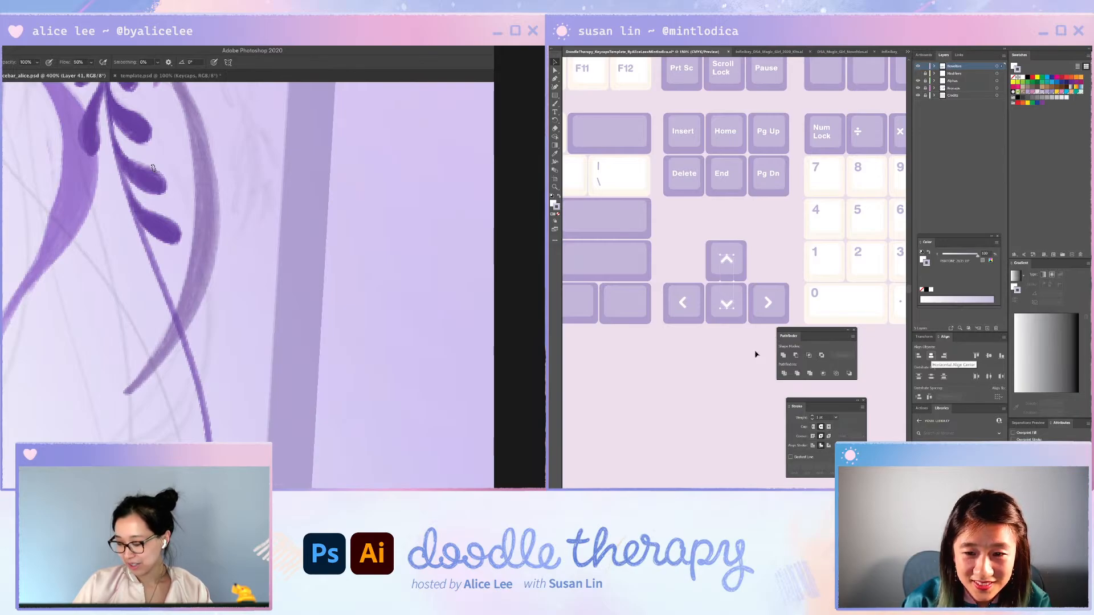
key(Left)
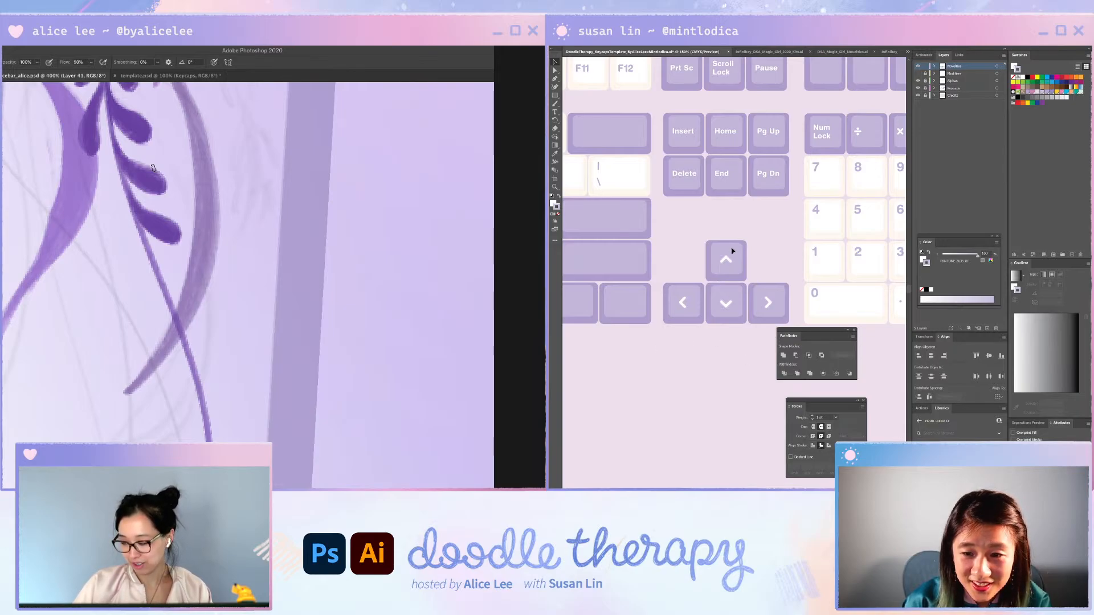
key(Right)
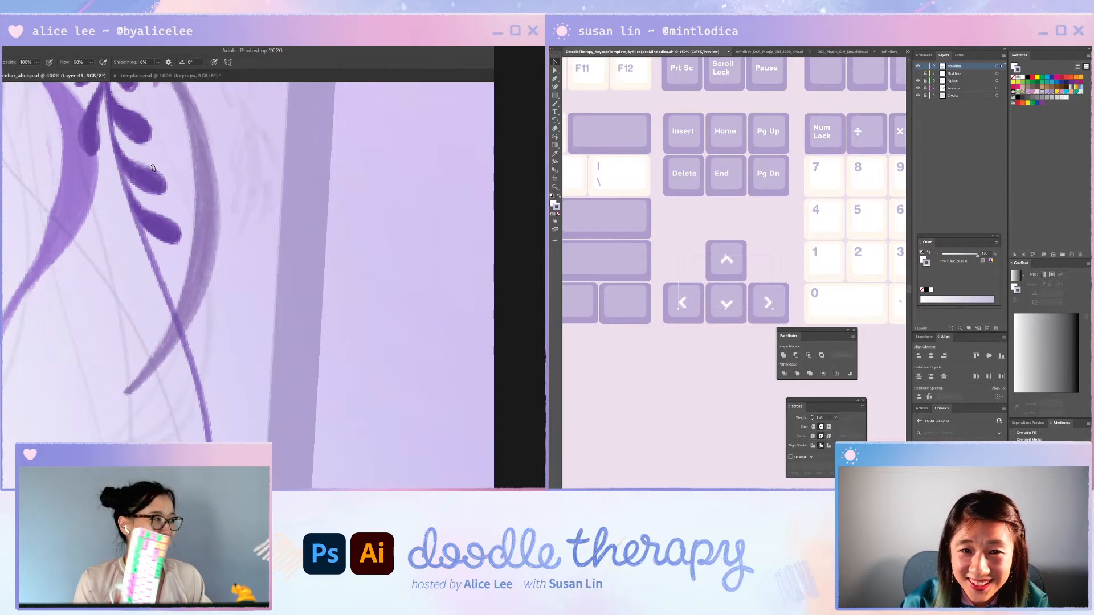
- In Illustrator, convert the strokes of the arrow legends to outlined shapes and deselect them
click(597, 31)
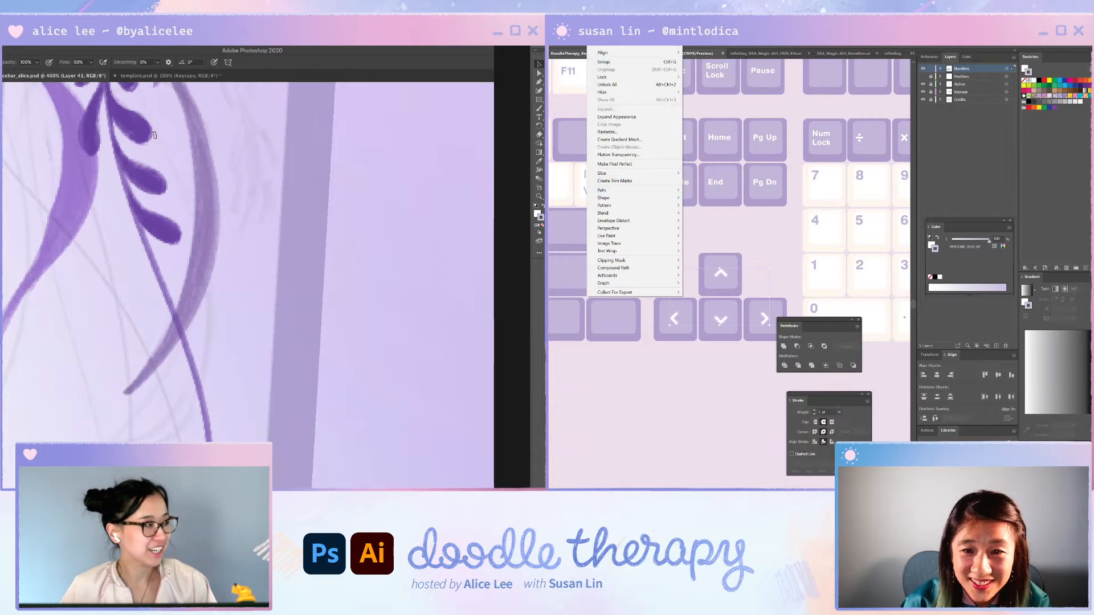
mouse_move(629, 31)
mouse_move(638, 93)
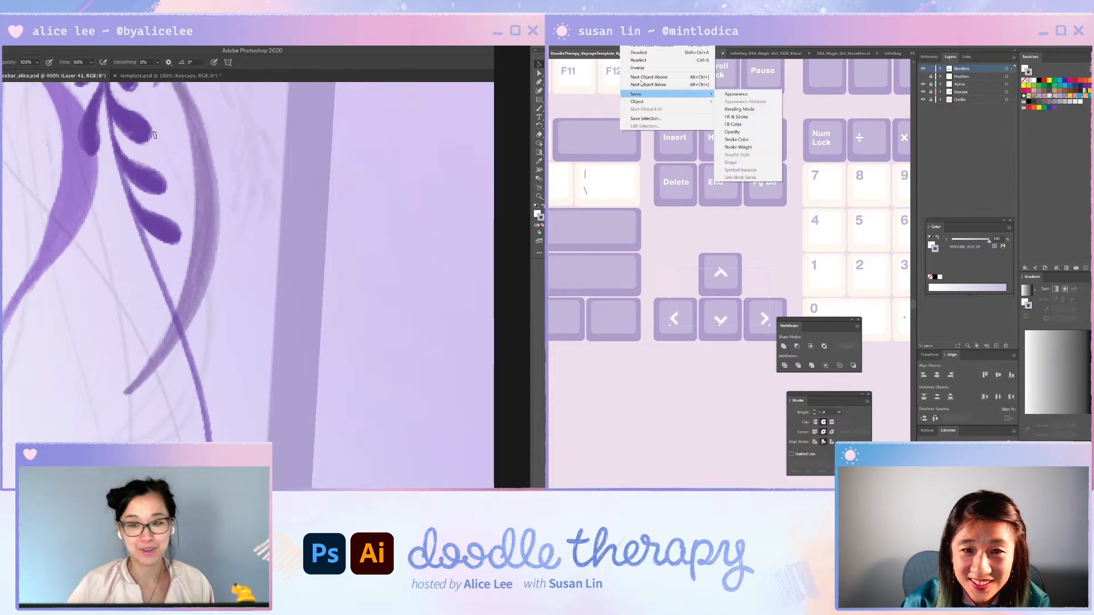
mouse_move(596, 30)
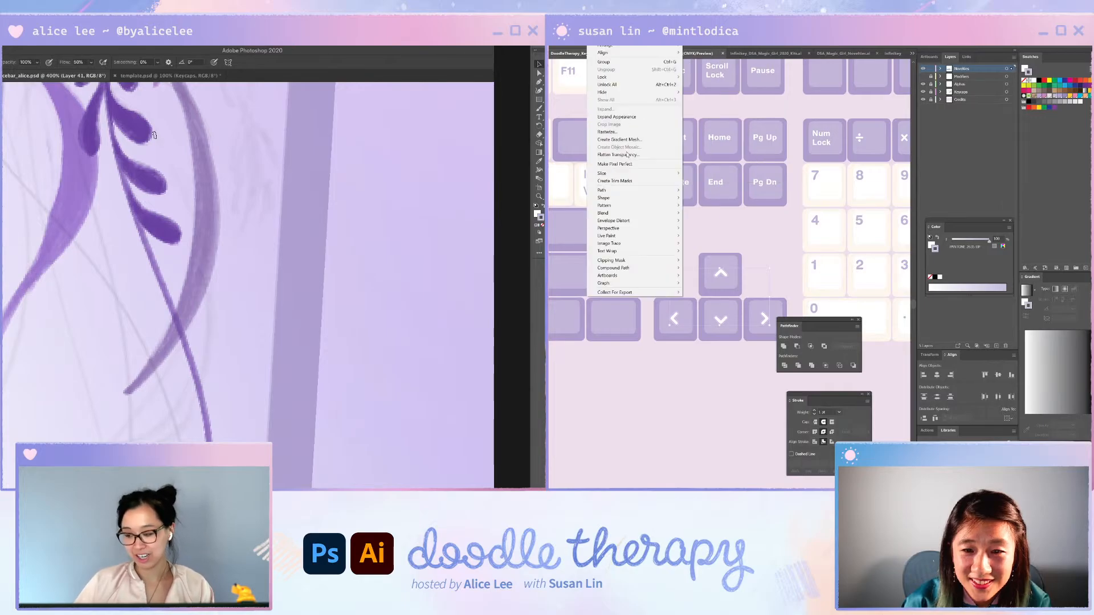
mouse_move(651, 189)
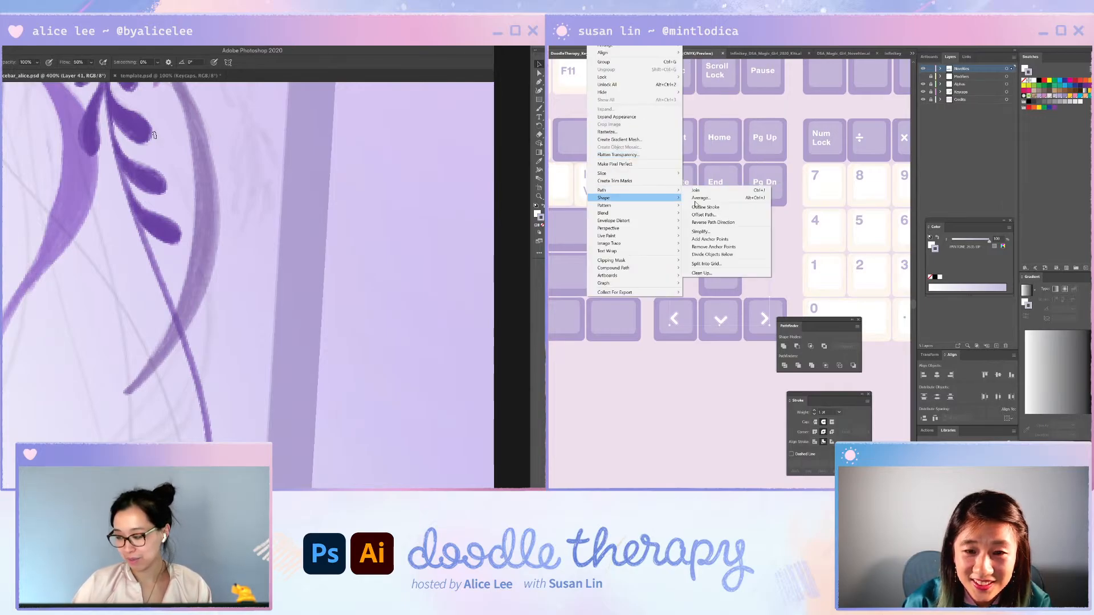
click(707, 207)
key(a)
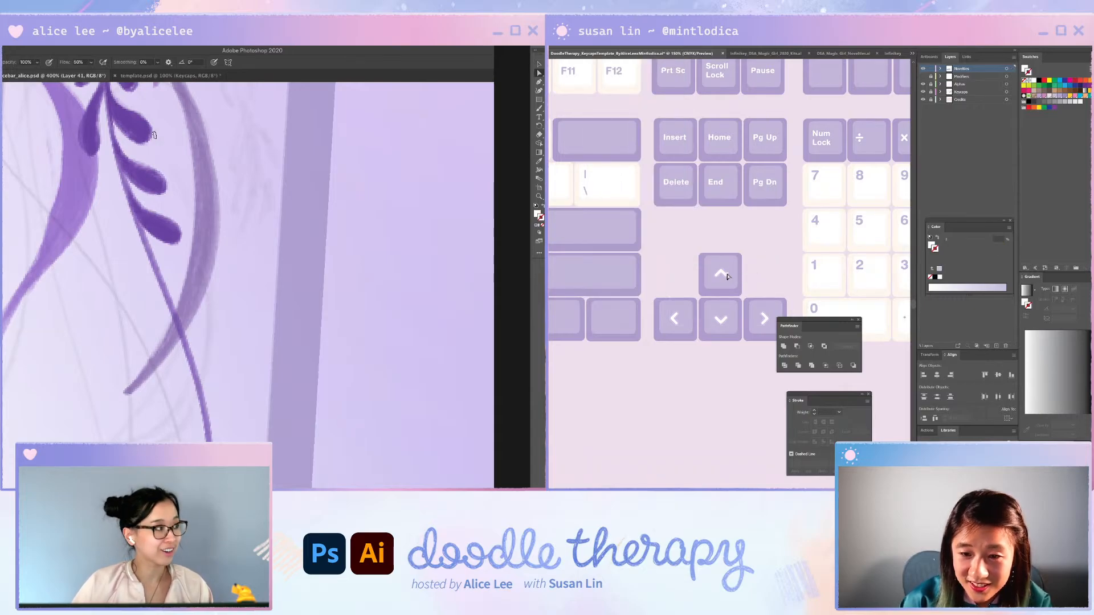
scroll(727, 268, up, 2)
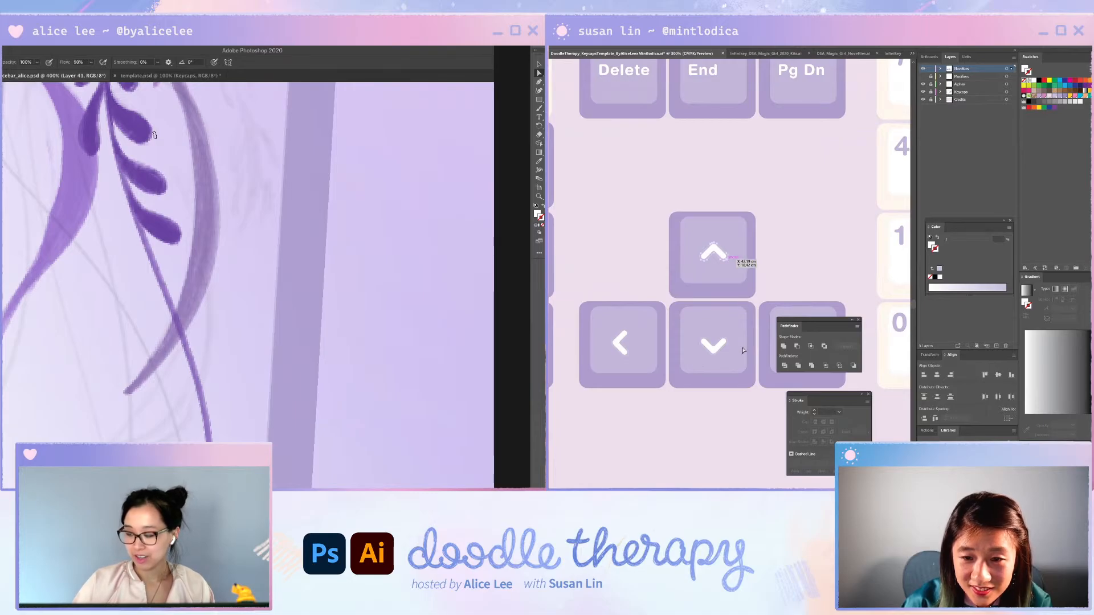
key(ctrl+f)
key(ctrl+[)
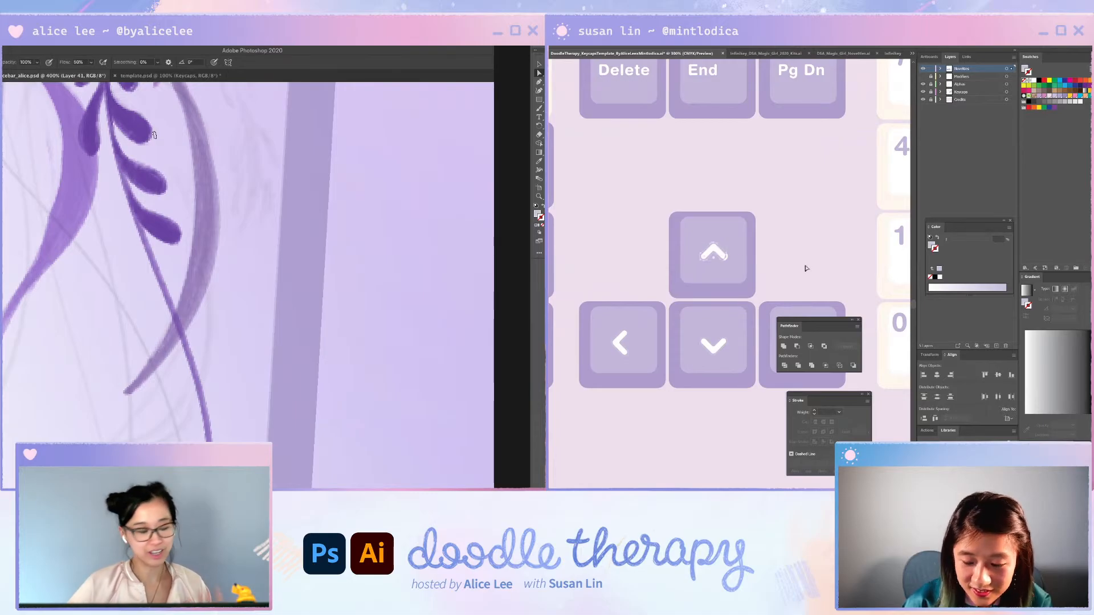
click(807, 269)
- Find the heart icon on the green icon artboard and save the leaf artwork in Photoshop
drag(245, 283, 266, 374)
key(ctrl+1)
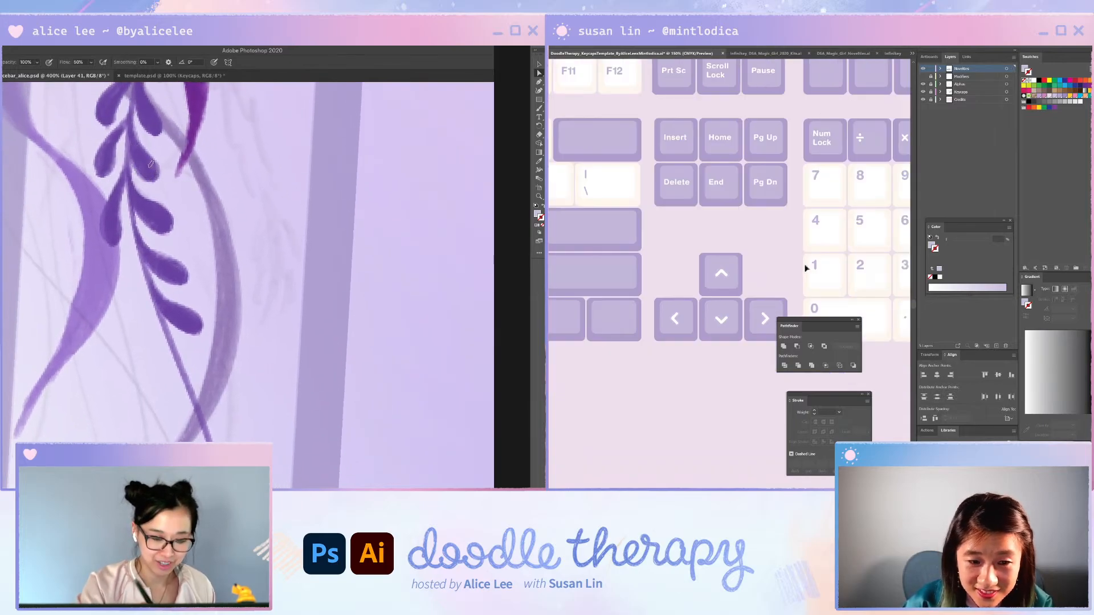
scroll(807, 268, up, 2)
key(ctrl+minus)
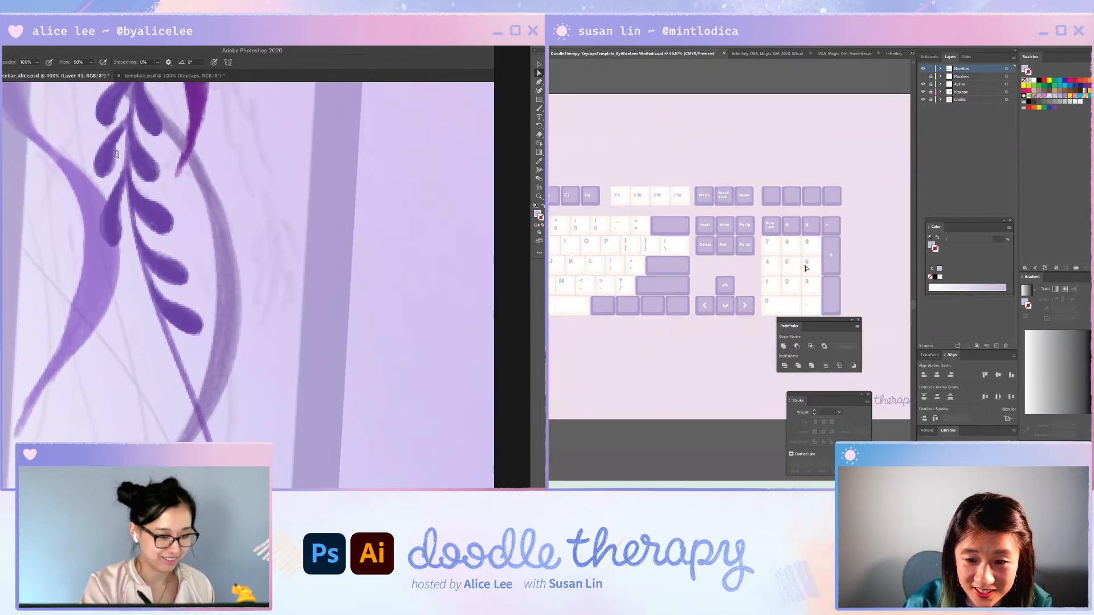
scroll(806, 269, up, 2)
scroll(806, 268, down, 10)
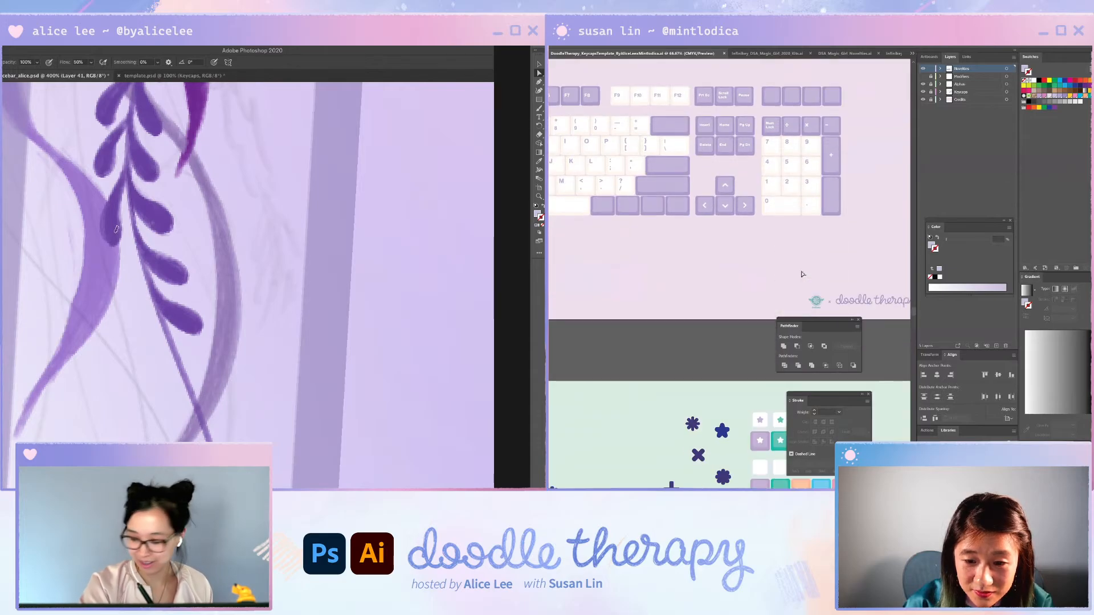
scroll(800, 302, down, 2)
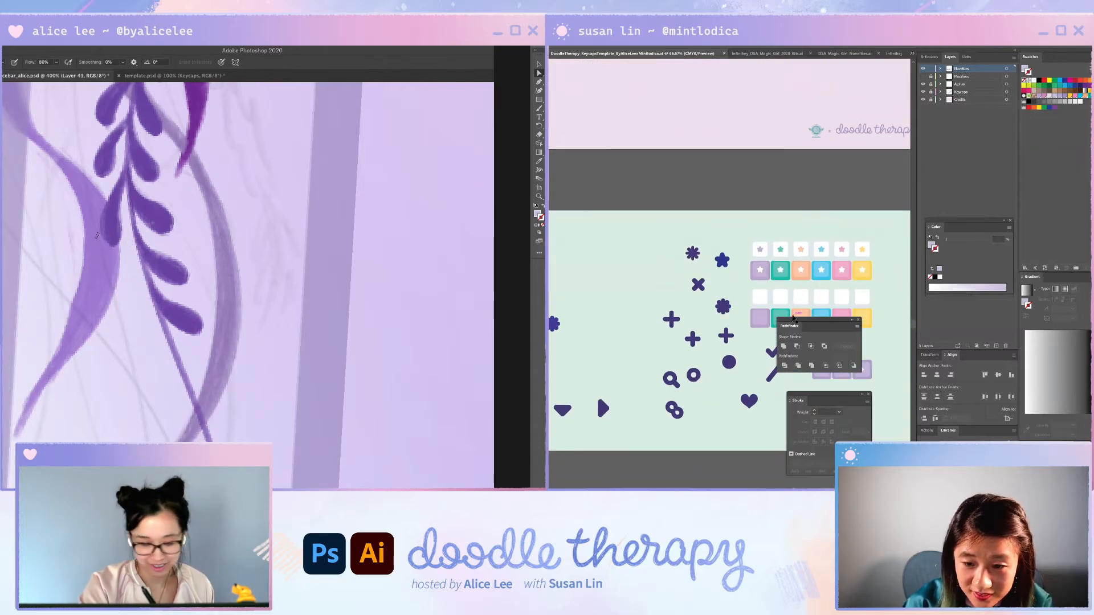
key(v)
click(754, 401)
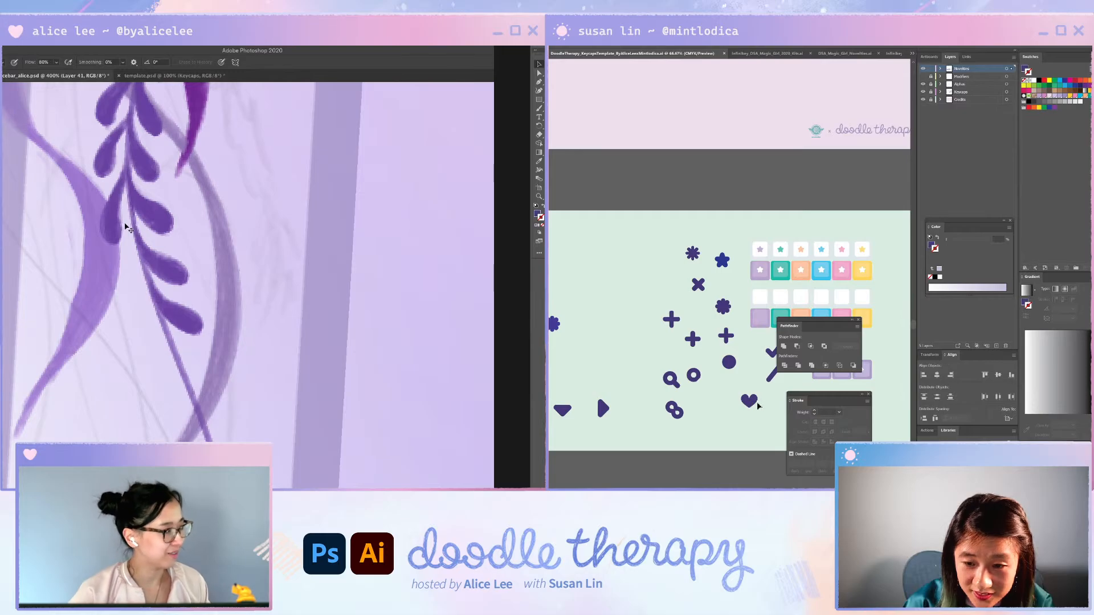
key(ctrl+z)
click(702, 457)
key(ctrl+shift+z)
key(ctrl+s)
- In Illustrator, place a copy of the heart icon at the bottom row's last modifier key and move the lilac star keycap below that row
click(751, 405)
key(ctrl+c)
key(ctrl+v)
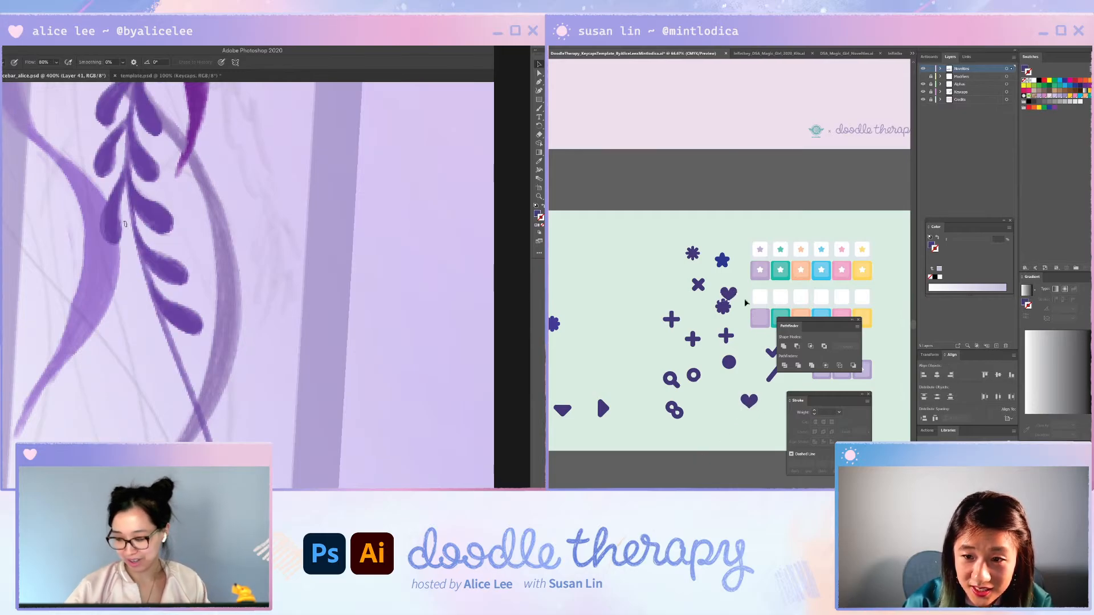
scroll(744, 297, up, 3)
drag(734, 346, 687, 100)
click(819, 307)
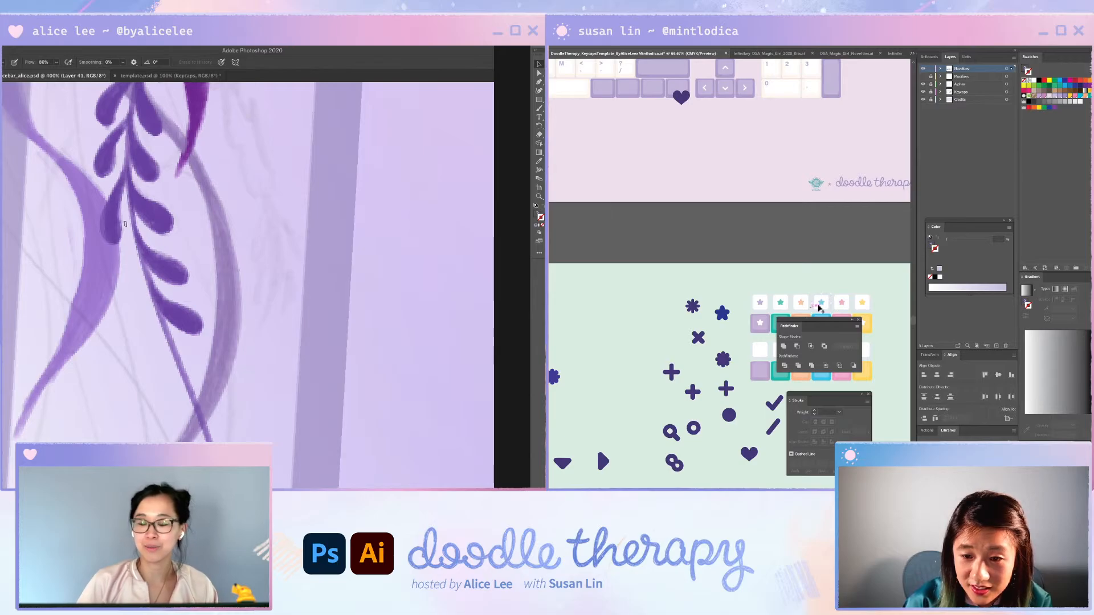
drag(761, 326, 639, 127)
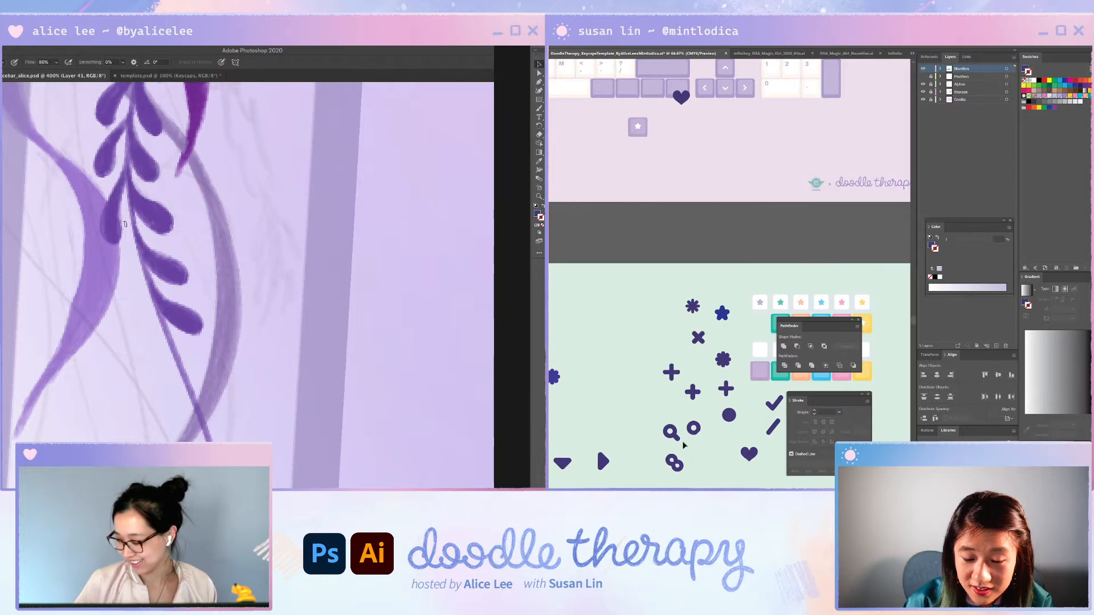
- In Photoshop, paint a new purple leaf on the left side of the stem, below the existing leaves
key(b)
mouse_move(133, 235)
mouse_down()
mouse_move(116, 284)
mouse_move(135, 223)
mouse_move(116, 301)
mouse_move(130, 248)
mouse_move(132, 294)
mouse_move(126, 249)
mouse_move(122, 300)
mouse_move(118, 267)
mouse_move(121, 300)
mouse_move(132, 255)
mouse_move(127, 306)
mouse_up()
scroll(654, 361, left, 2)
key(e)
key(b)
key(r)
mouse_move(150, 408)
mouse_down()
mouse_move(251, 413)
mouse_move(169, 411)
mouse_up()
key(b)
mouse_move(121, 229)
mouse_down()
mouse_move(118, 289)
mouse_move(154, 365)
mouse_up()
mouse_move(144, 293)
mouse_down()
mouse_move(154, 366)
mouse_move(147, 331)
mouse_up()
mouse_move(145, 287)
mouse_down()
mouse_move(161, 363)
mouse_move(145, 333)
mouse_move(158, 367)
mouse_up()
- Rotate the canvas and paint another purple leaf on the right side of the stem, below the newest left leaf
key(r)
drag(247, 378, 191, 394)
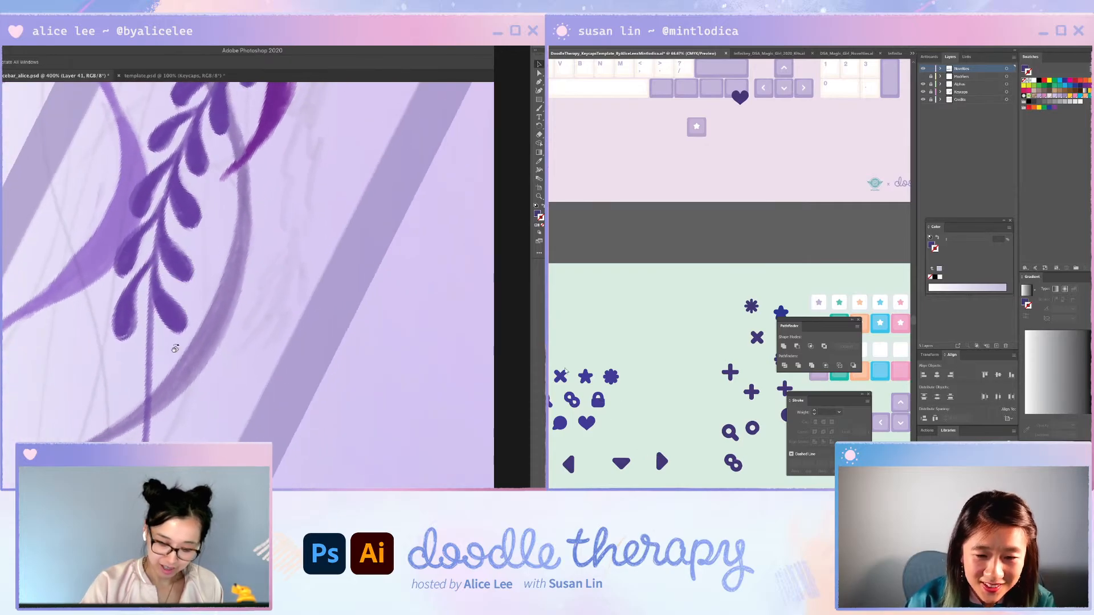
mouse_move(152, 311)
mouse_down()
mouse_move(173, 379)
mouse_move(187, 386)
mouse_up()
mouse_move(152, 333)
mouse_down()
mouse_move(189, 378)
mouse_move(168, 331)
mouse_move(154, 345)
mouse_move(175, 368)
mouse_move(153, 322)
mouse_move(164, 342)
mouse_up()
click(562, 379)
drag(170, 349, 182, 361)
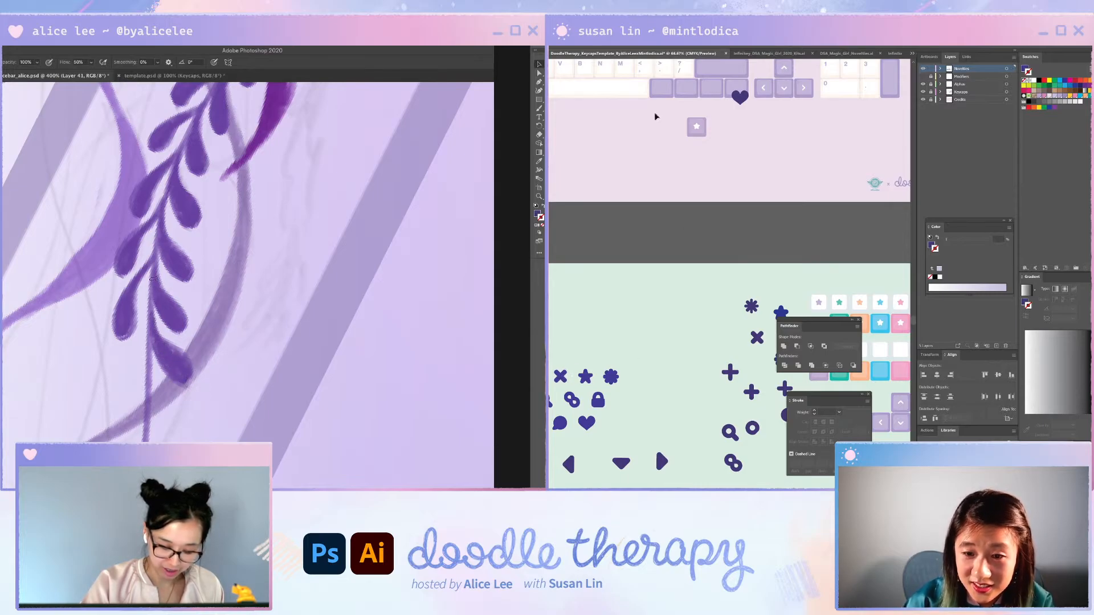
- In Illustrator, place a copy of the X icon beneath the bottom key row and recolour it with sampled white
key(ctrl+v)
drag(728, 288, 661, 119)
key(r)
drag(248, 435, 253, 435)
drag(661, 118, 661, 119)
drag(253, 435, 302, 402)
key(b)
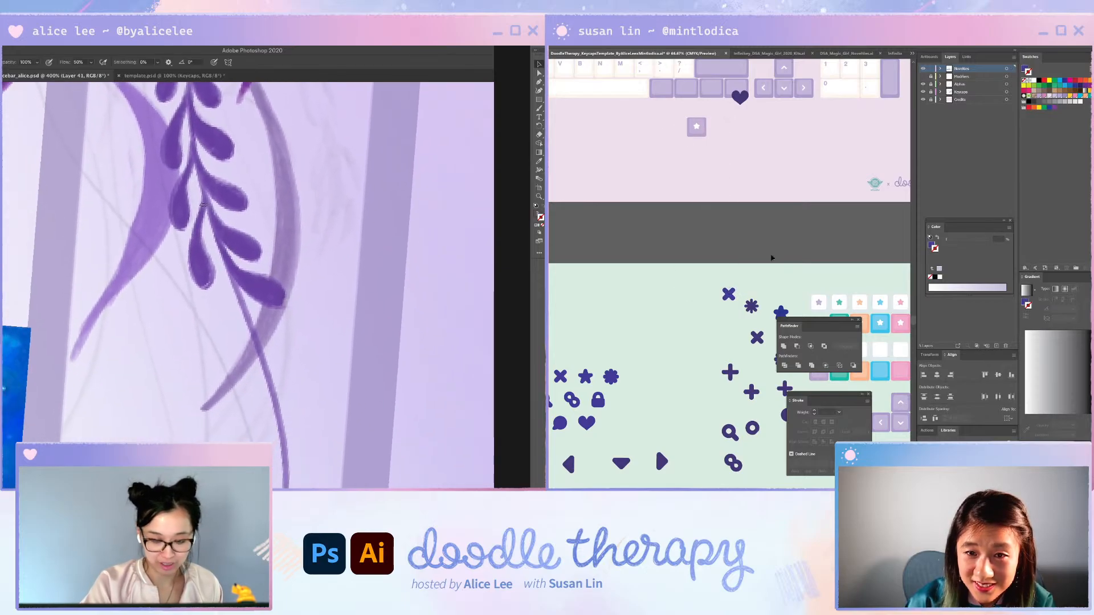
drag(728, 299, 702, 129)
drag(200, 213, 201, 182)
drag(702, 129, 663, 115)
key(i)
click(630, 84)
key(a)
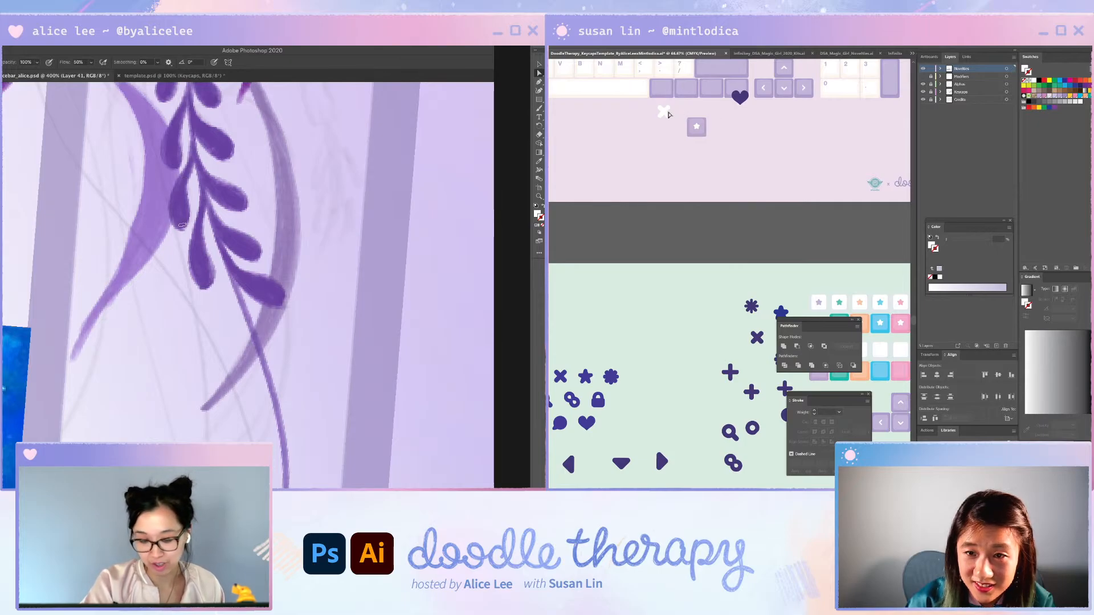
- In Photoshop, paint and fill another teardrop leaf hanging from the stem's left side, below the newest right leaf
scroll(661, 156, down, 1)
scroll(671, 165, up, 6)
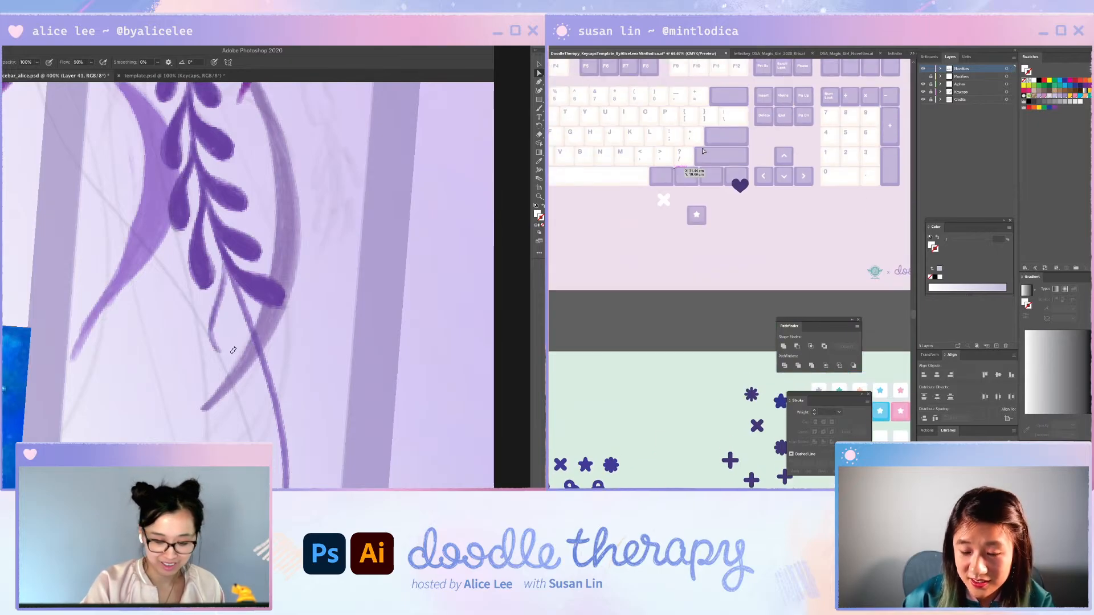
drag(229, 338, 219, 302)
key(ctrl+=)
key(ctrl+=)
key(ctrl+=)
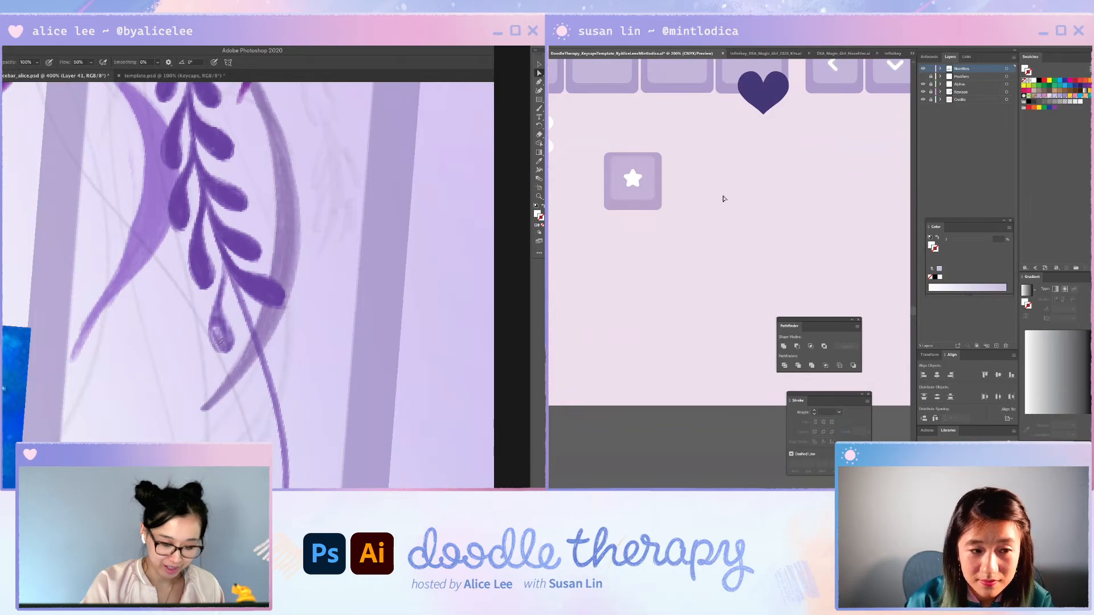
scroll(723, 201, up, 5)
scroll(729, 253, up, 1)
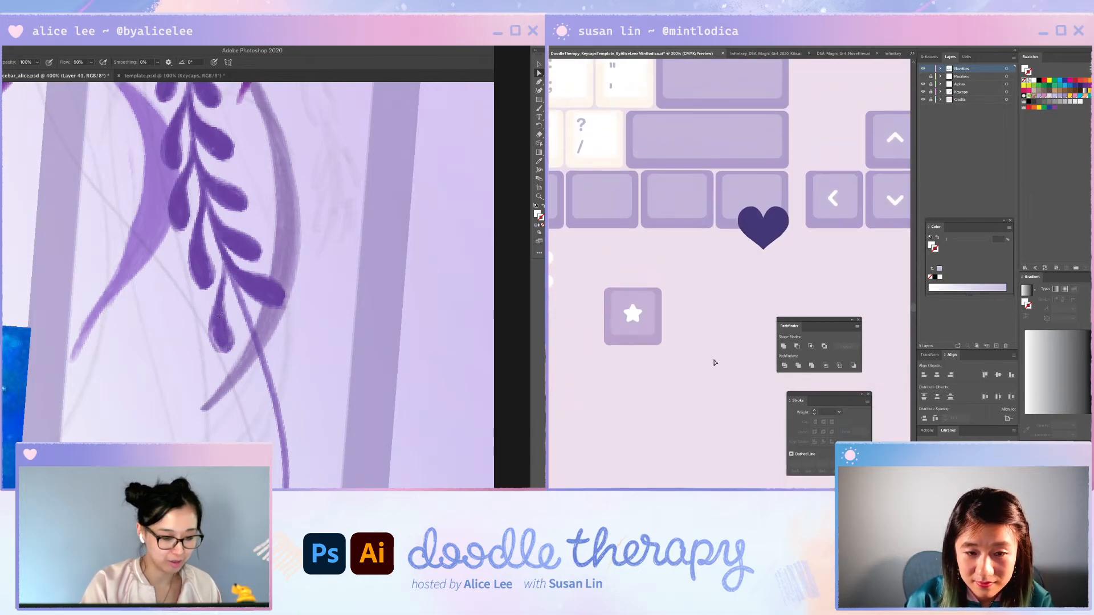
drag(223, 248, 223, 272)
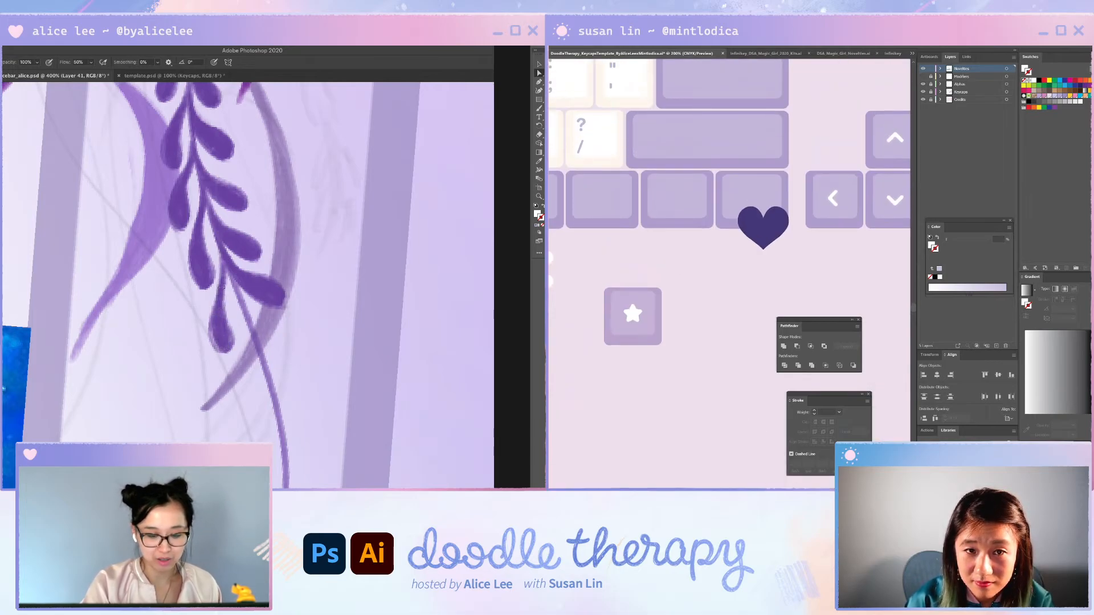
mouse_move(215, 330)
mouse_down()
mouse_move(217, 347)
mouse_move(231, 346)
mouse_up()
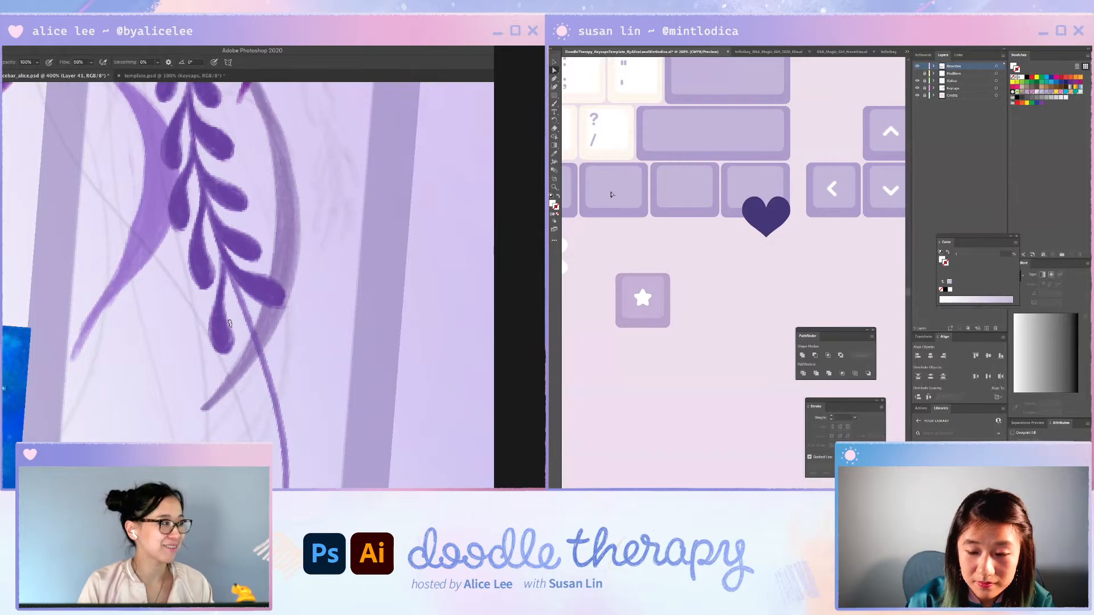
- In Illustrator, nudge the copied heart and recolour it with the white sampled from the star legend
scroll(607, 246, up, 1)
key(v)
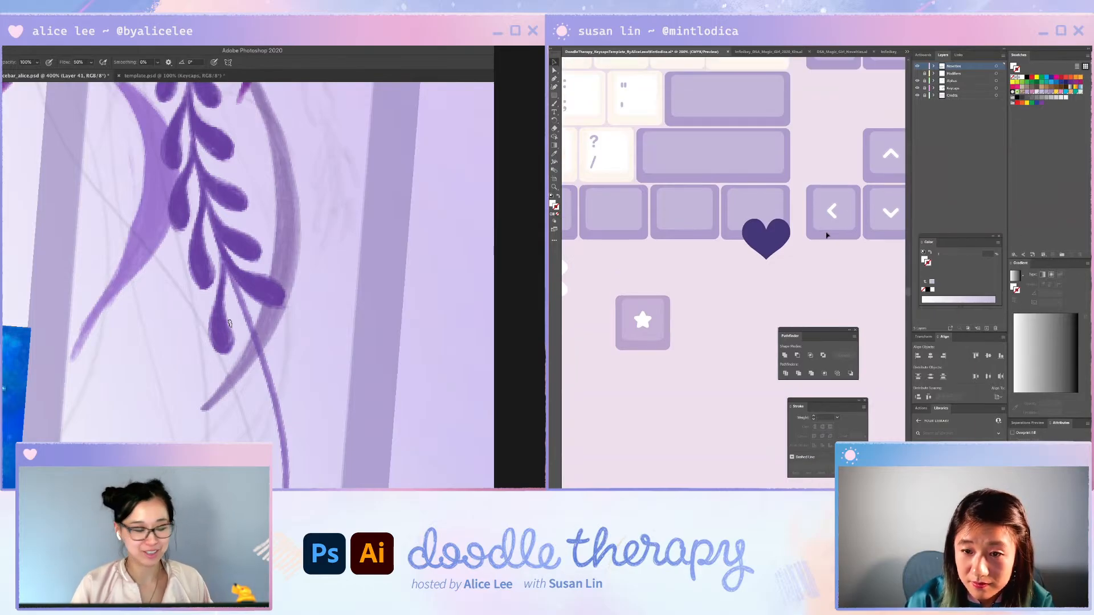
drag(782, 237, 784, 237)
key(i)
click(646, 322)
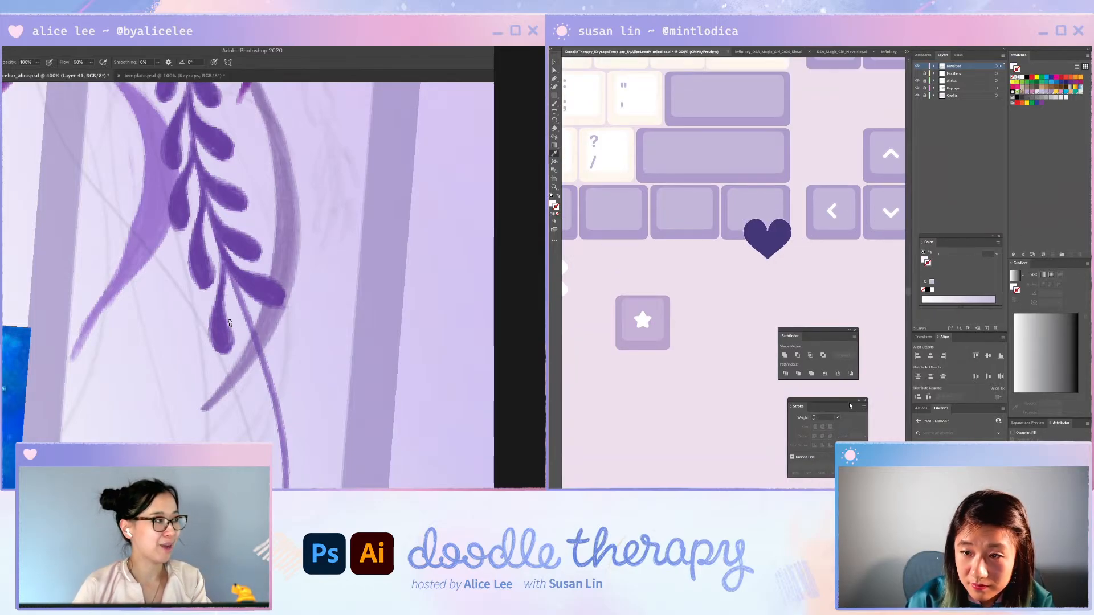
- Give the heart a thick white stroke with round joins aligned outside, and paint another leaf on the stem's right side in Photoshop
click(814, 417)
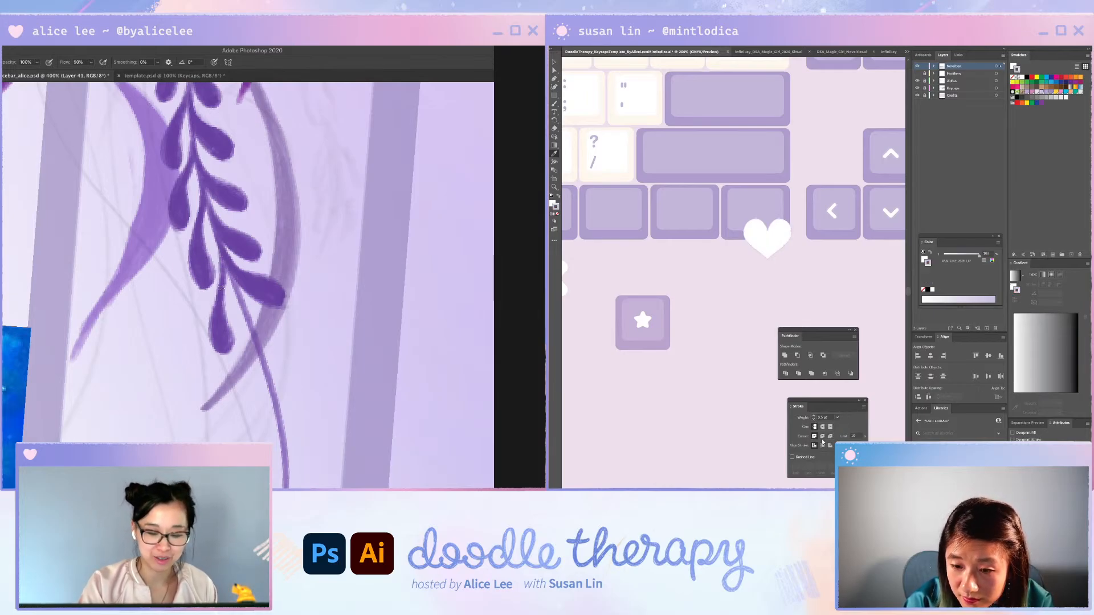
click(823, 436)
click(830, 446)
key(r)
mouse_move(221, 306)
mouse_down()
mouse_move(206, 320)
mouse_move(238, 391)
mouse_up()
click(814, 417)
mouse_move(227, 329)
mouse_down()
mouse_move(239, 397)
mouse_move(243, 378)
mouse_move(254, 398)
mouse_move(233, 385)
mouse_move(246, 398)
mouse_move(243, 388)
mouse_up()
click(814, 417)
click(814, 416)
click(814, 417)
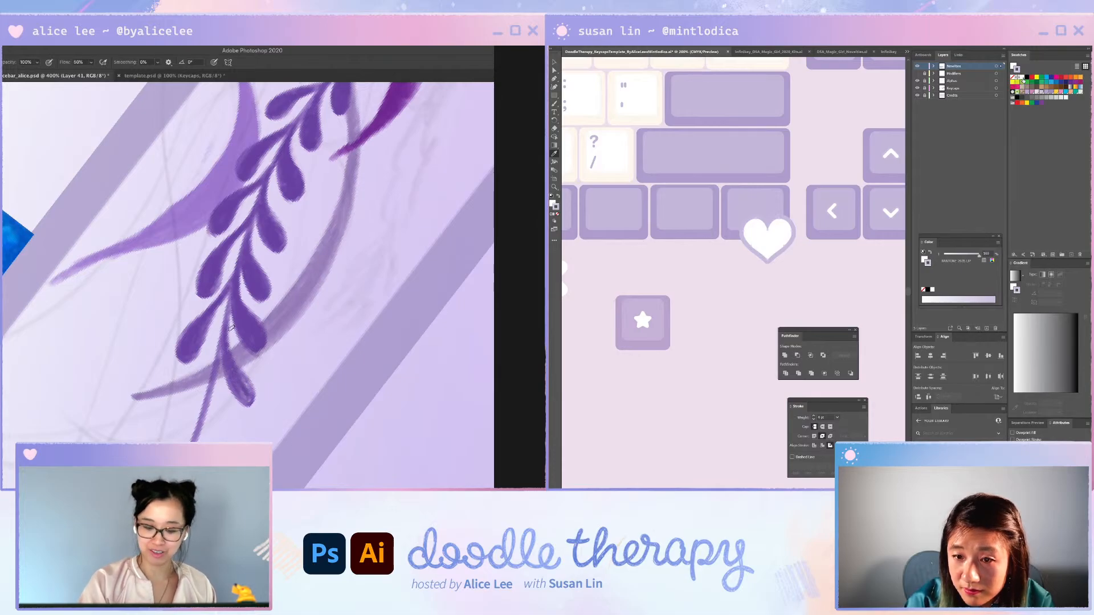
click(1024, 78)
mouse_move(228, 346)
mouse_down()
mouse_move(250, 389)
mouse_move(232, 370)
mouse_up()
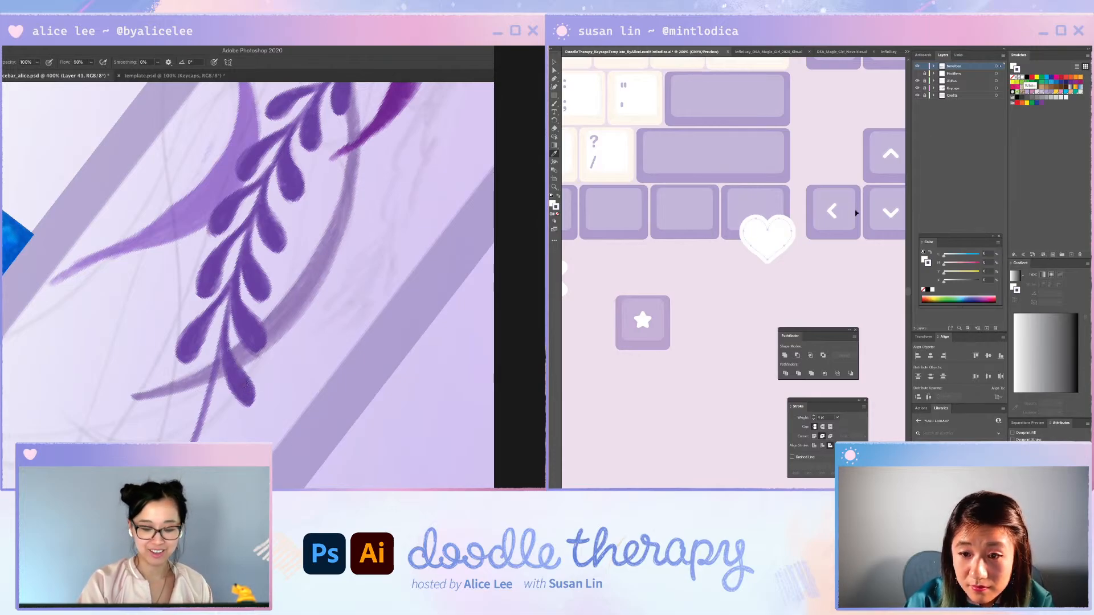
- In Illustrator, select the anchor point at the heart's top notch and nudge it down slightly
key(a)
click(769, 229)
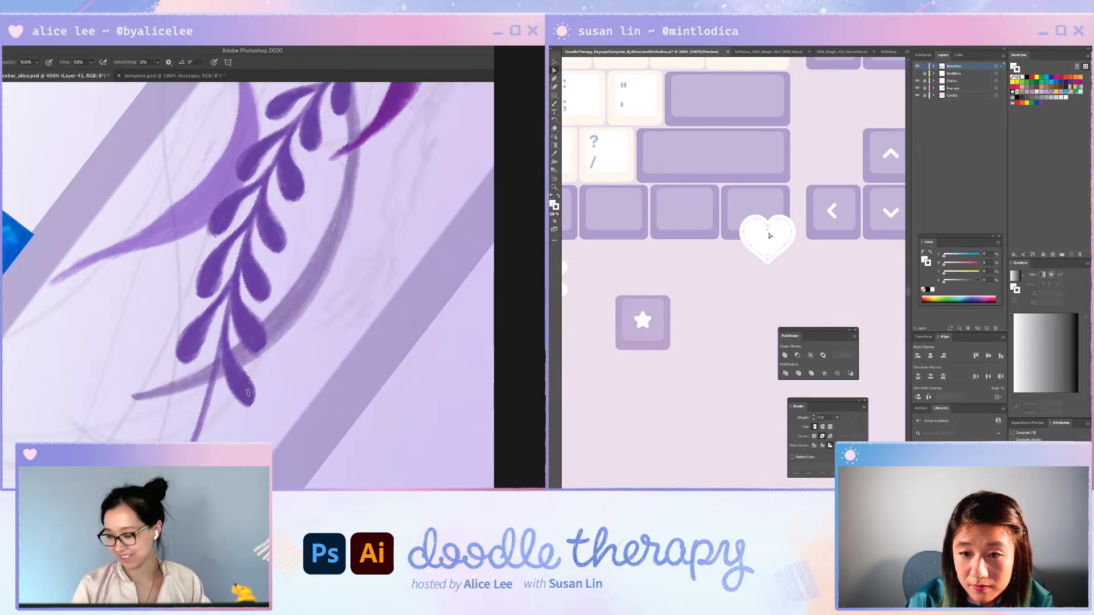
key(Escape)
drag(315, 363, 244, 394)
key(r)
drag(319, 342, 199, 388)
key(Down)
- In Photoshop, paint the next purple leaf on the lower left side of the stem, where the bare tail begins
drag(218, 242, 212, 310)
click(827, 255)
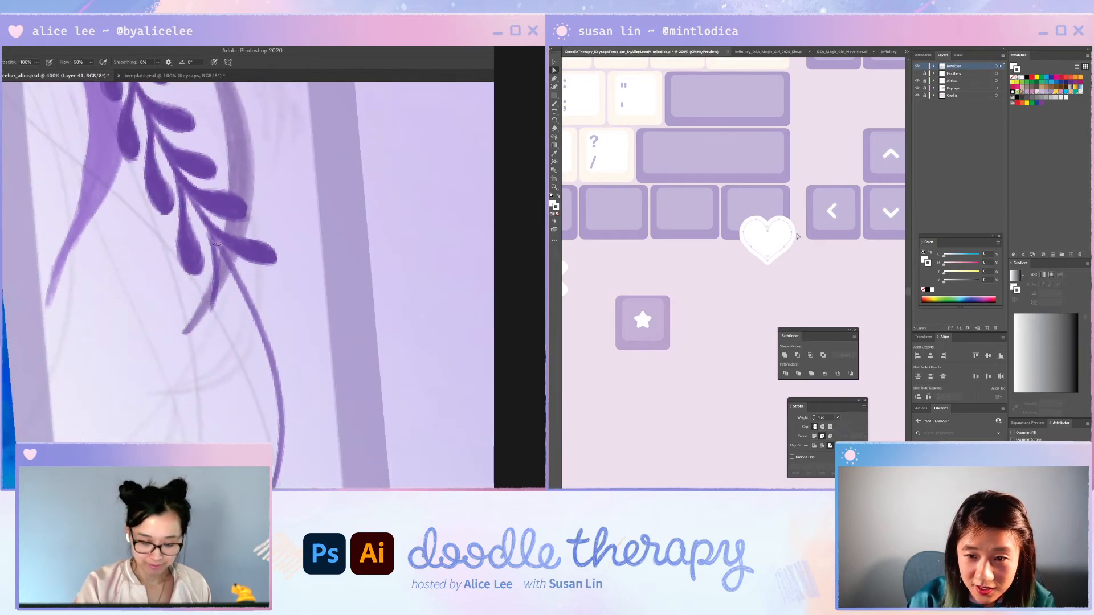
key(super+minus)
key(super+minus)
key(Escape)
drag(380, 362, 261, 379)
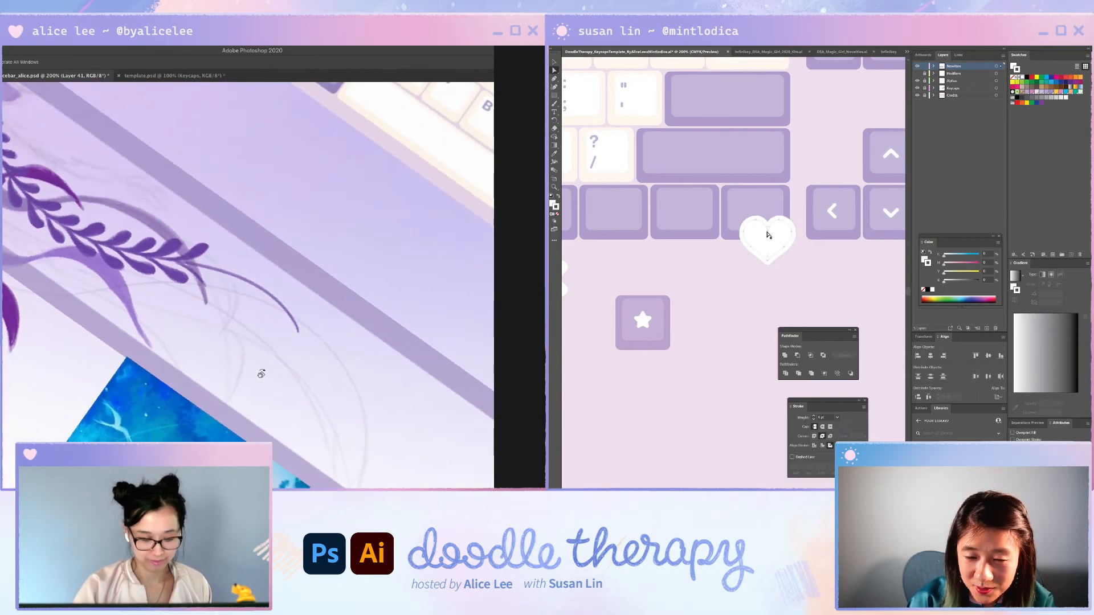
click(768, 231)
key(super+plus)
key(super+plus)
mouse_move(189, 248)
mouse_down()
mouse_move(215, 273)
mouse_move(209, 292)
mouse_move(184, 246)
mouse_move(162, 236)
mouse_up()
key(r)
drag(319, 352, 239, 401)
drag(187, 212, 208, 287)
- Refine the newest lower leaf by erasing its rough edges and repainting its body
key(e)
drag(191, 241, 200, 282)
key(b)
mouse_move(175, 207)
mouse_down()
mouse_move(173, 271)
mouse_move(180, 242)
mouse_move(203, 285)
mouse_move(209, 247)
mouse_move(217, 301)
mouse_move(220, 284)
mouse_up()
key(r)
mouse_move(320, 317)
mouse_down()
mouse_move(130, 385)
mouse_move(121, 304)
mouse_up()
key(b)
key(e)
drag(181, 325, 221, 339)
- Examine the leafy tendril's tip and trailing stem from different canvas rotations and zoom levels
key(Escape)
key(r)
mouse_move(363, 346)
mouse_down()
mouse_move(228, 364)
mouse_move(208, 349)
mouse_up()
key(v)
key(b)
key(e)
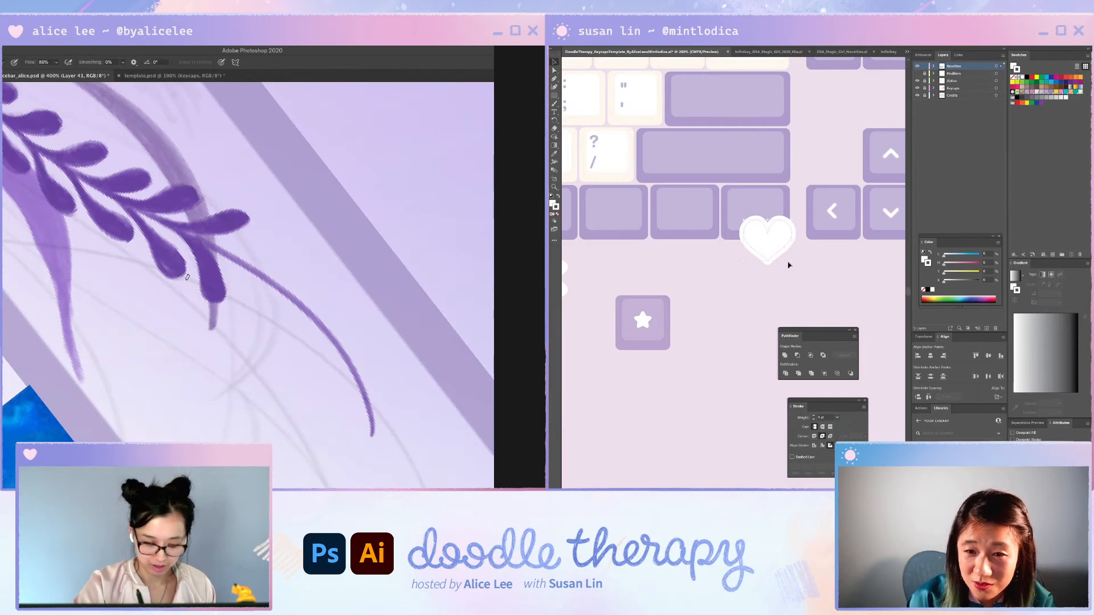
key(b)
key(ctrl+minus)
key(ctrl+minus)
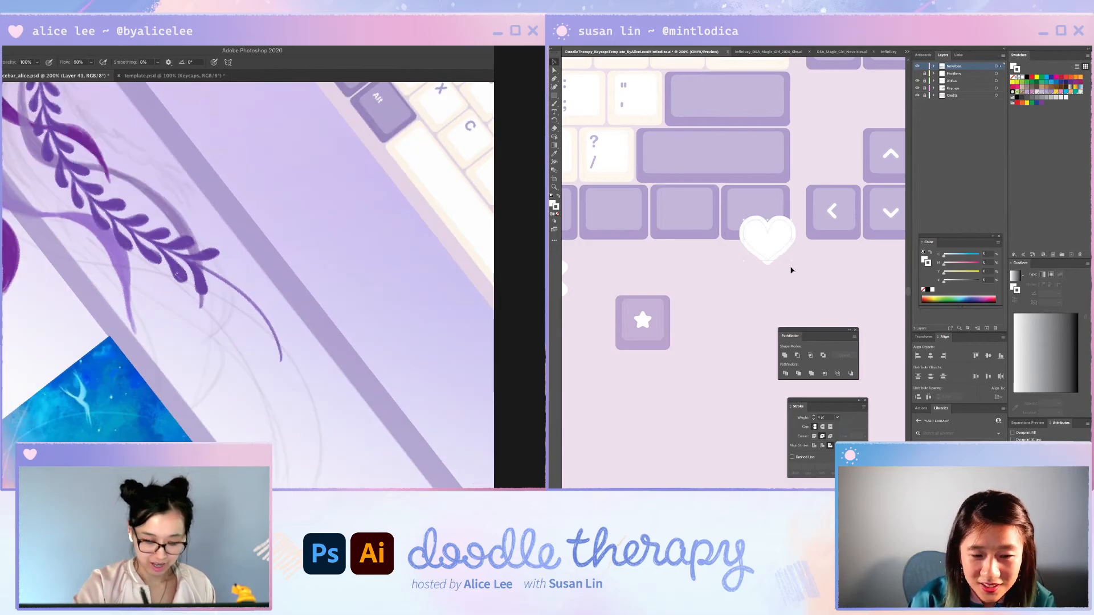
key(Escape)
key(ctrl+plus)
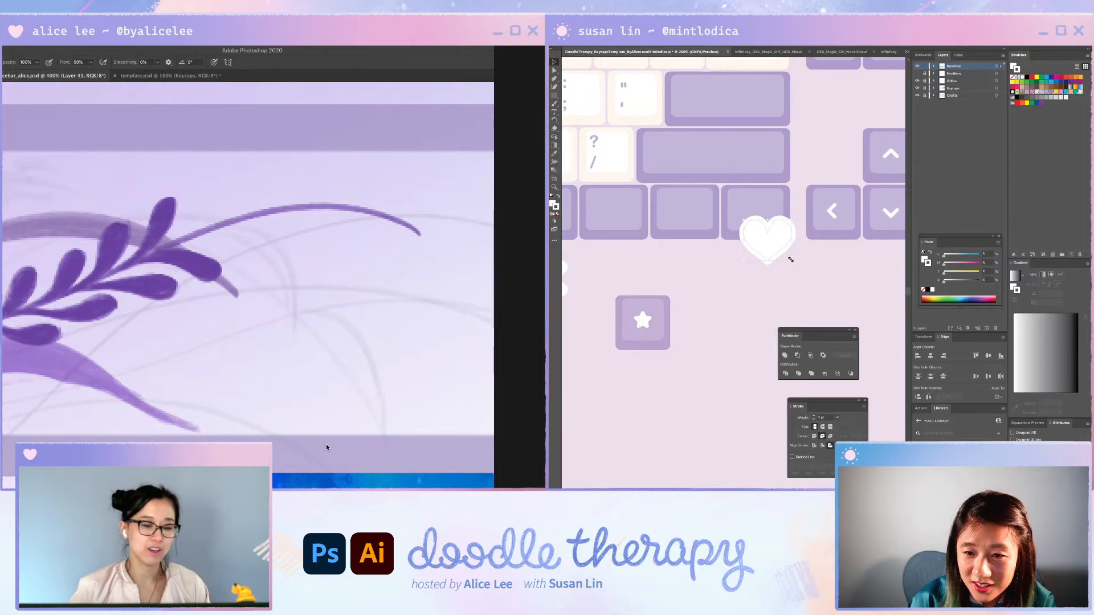
- In Illustrator, move the white heart onto the blank purple key beside the arrow cluster and reduce its stroke weight
drag(785, 248, 757, 211)
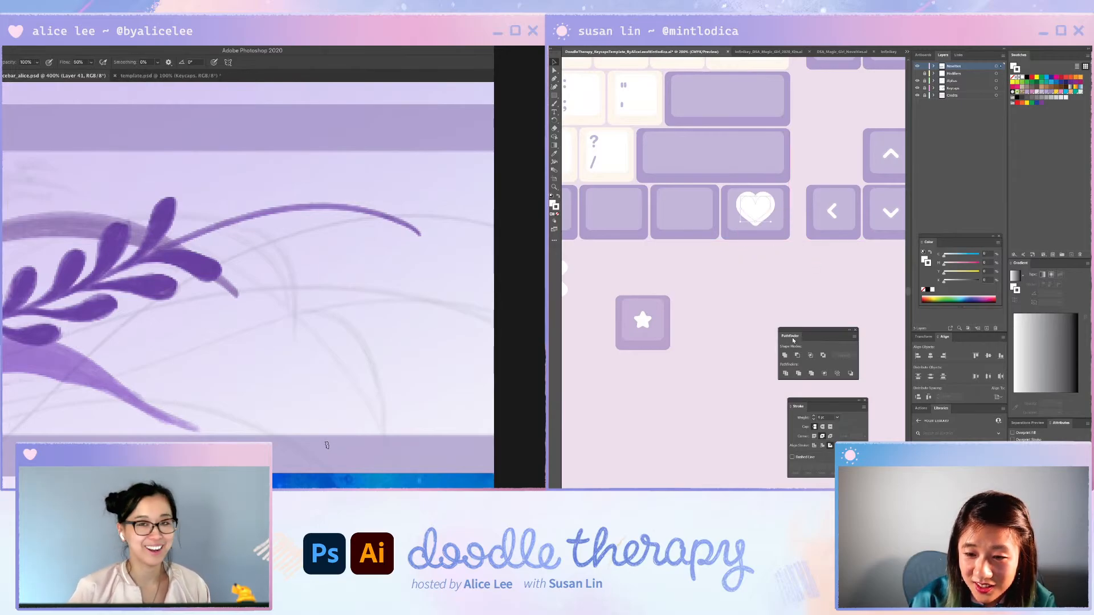
click(815, 420)
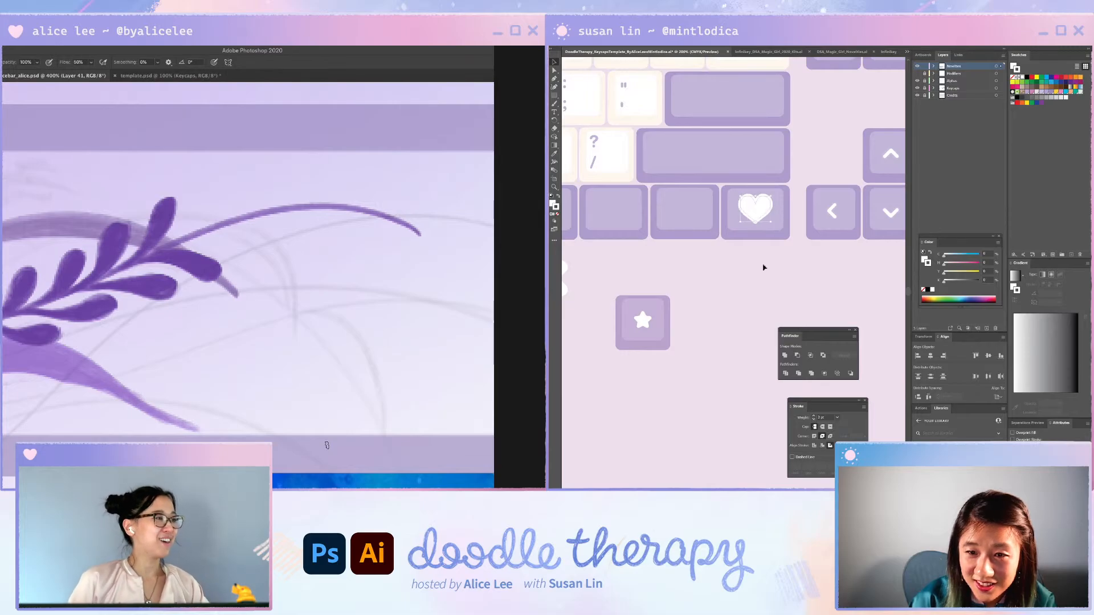
- Delete the loose keycap behind the star and move the star onto the blank key beside the heart
click(666, 324)
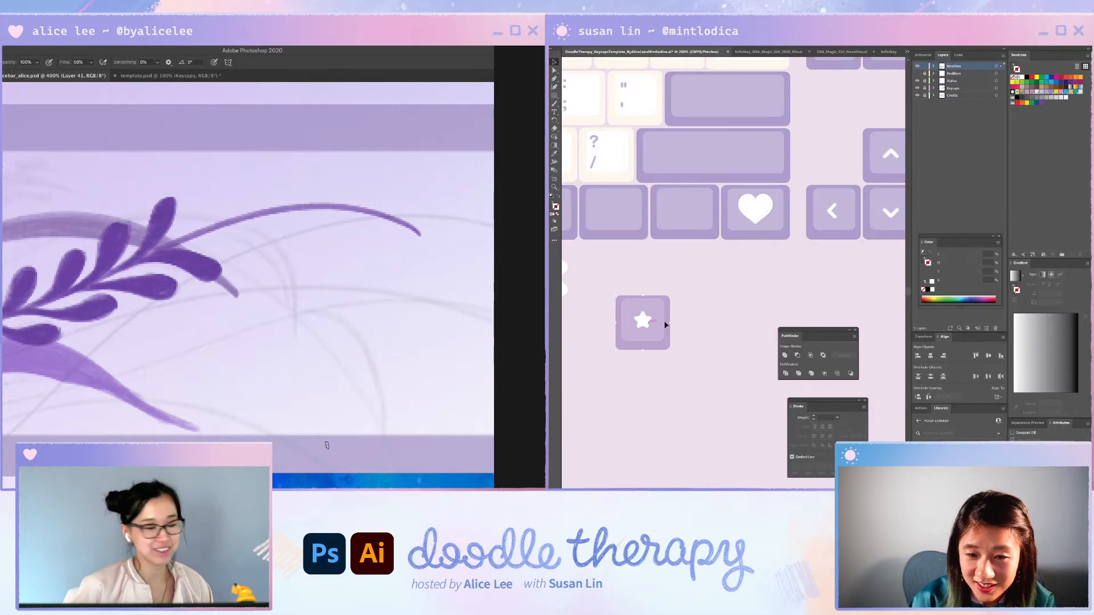
click(627, 336)
key(Delete)
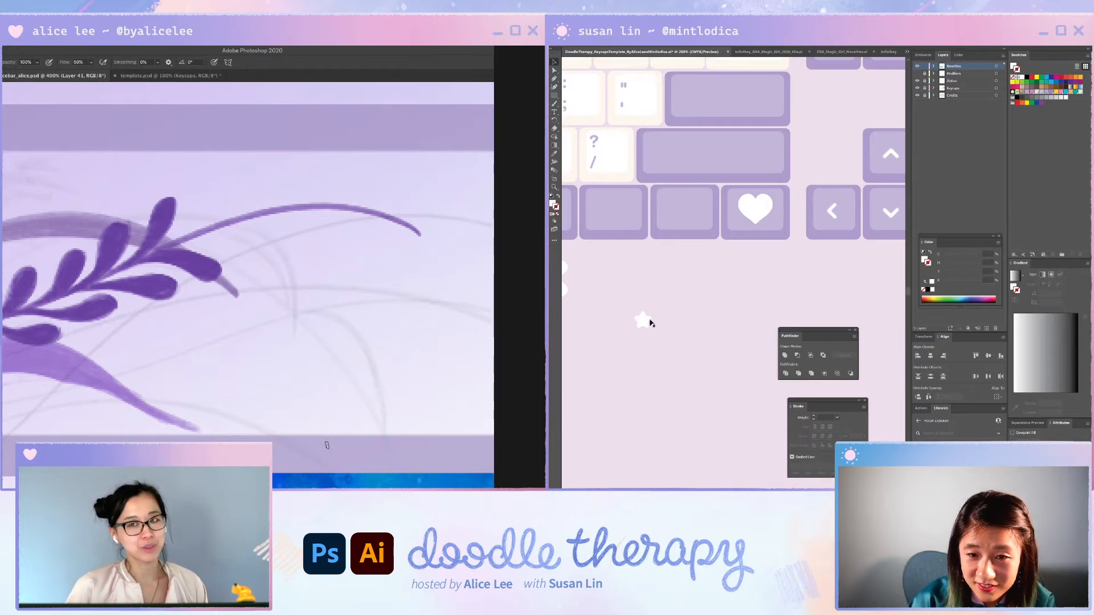
drag(642, 321, 684, 210)
- Scale the heart down to about the star's size on its key and set its stroke weight to 1.5 pt
click(768, 200)
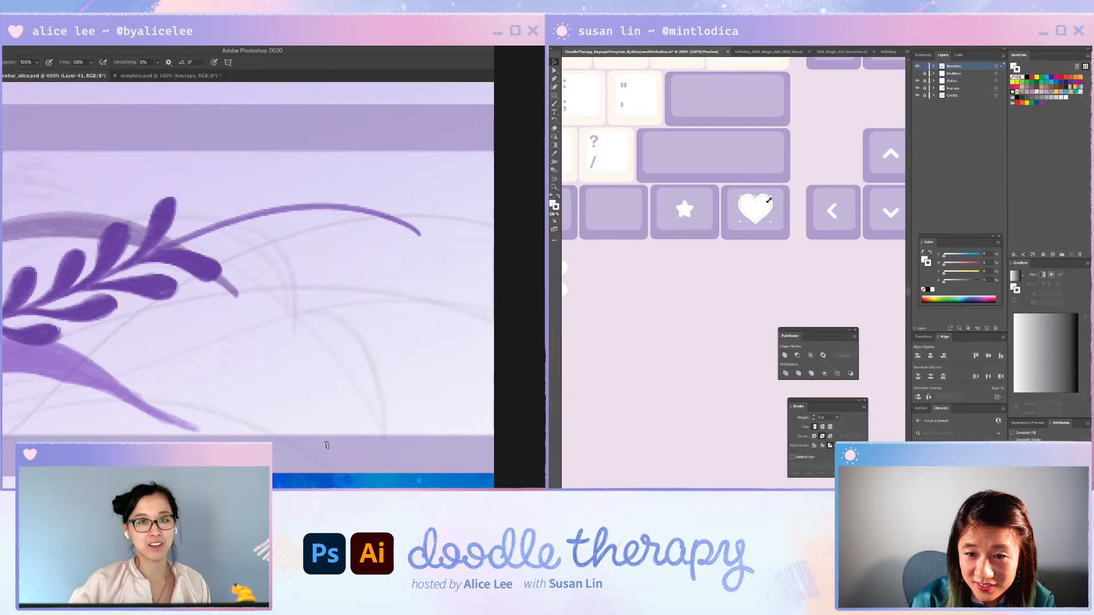
drag(768, 202, 761, 206)
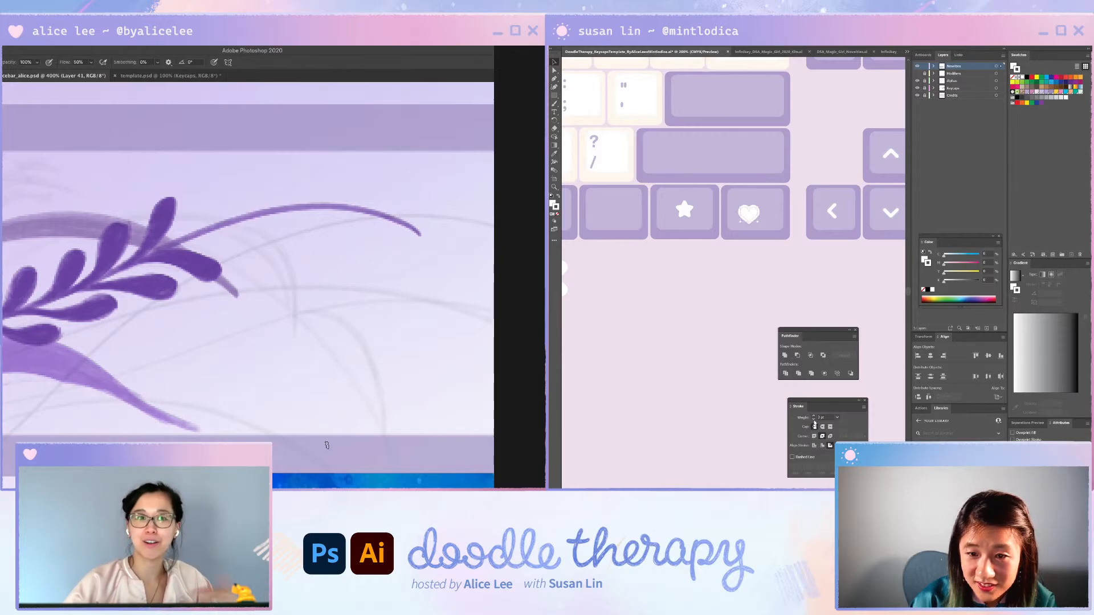
key(ctrl+z)
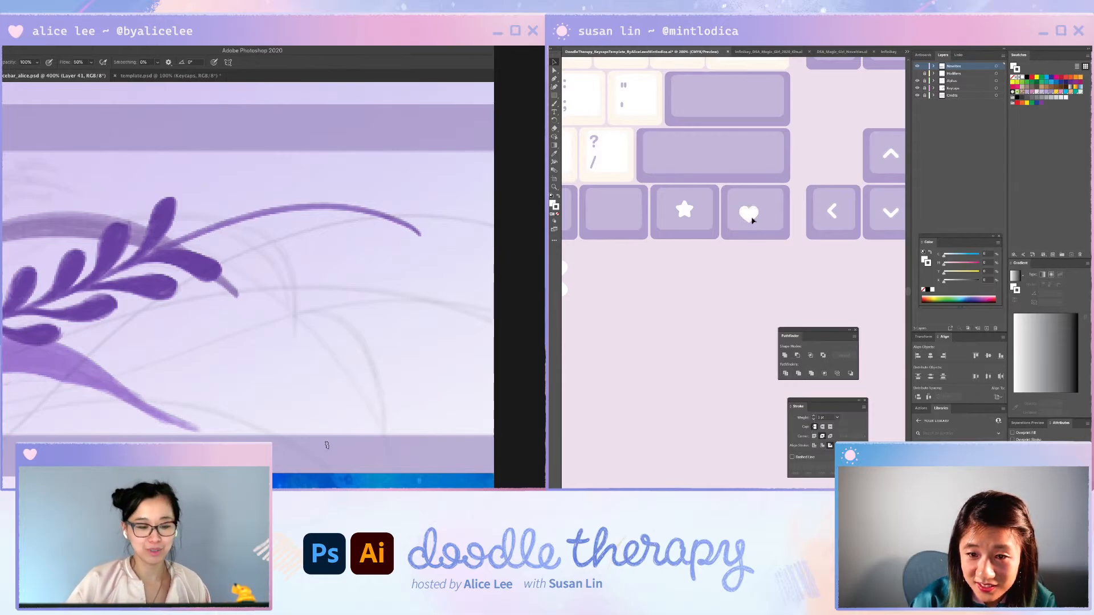
key(ctrl+z)
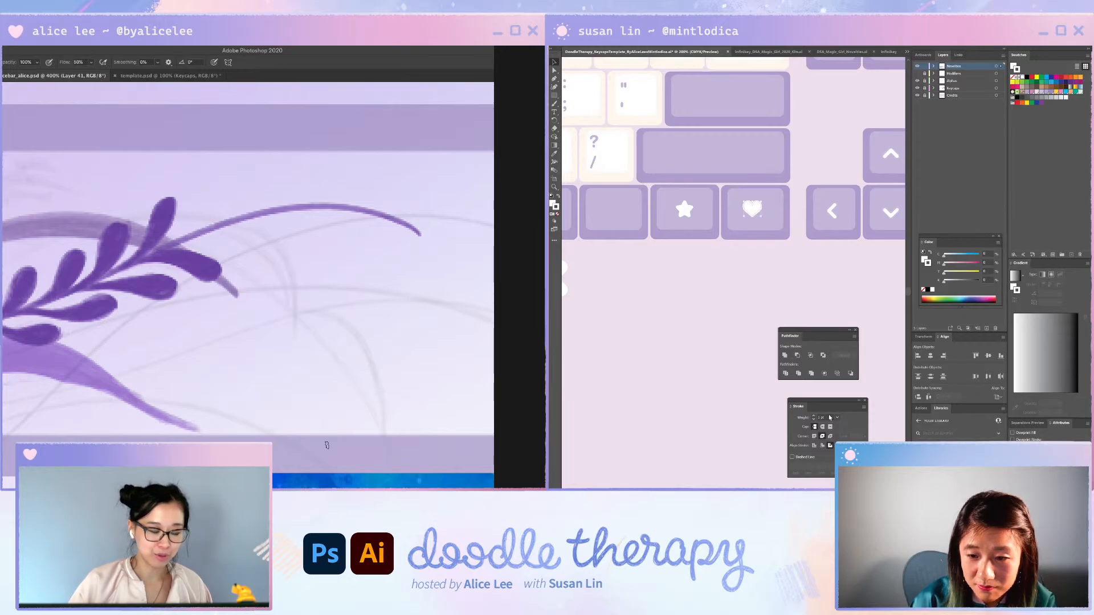
click(829, 417)
text(1.5)
click(692, 320)
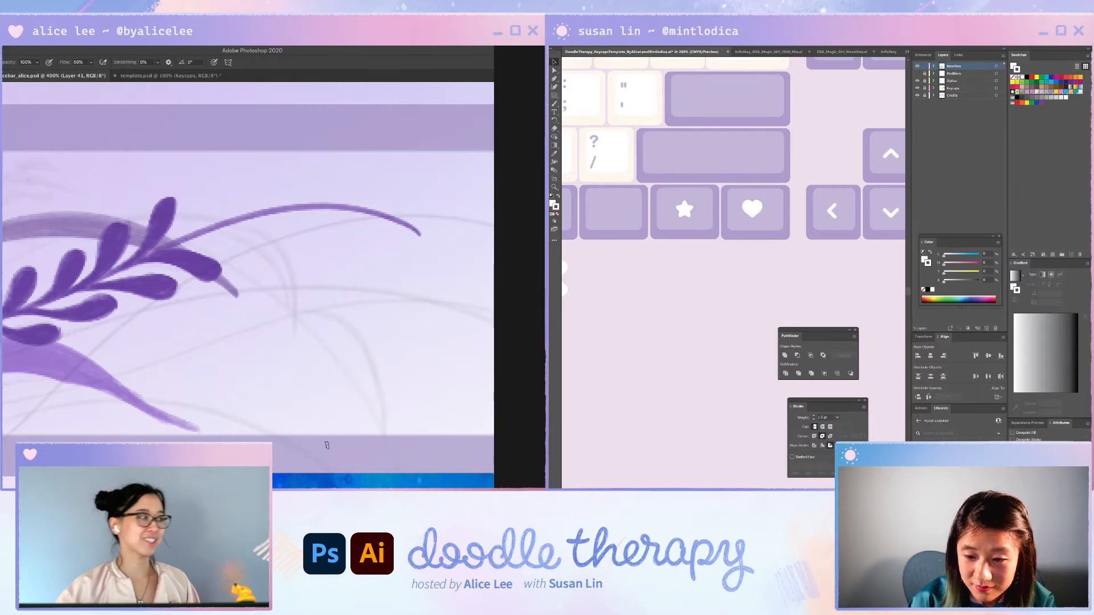
- Scale down the white X icon and place it on the blank key before the star
scroll(697, 249, left, 5)
scroll(696, 249, right, 3)
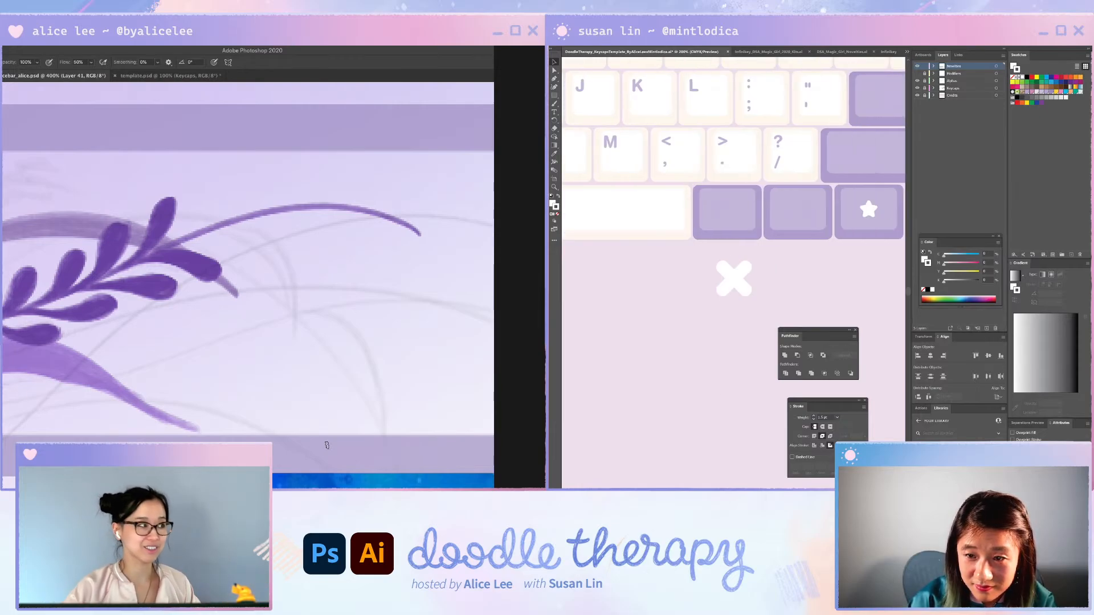
mouse_move(656, 279)
mouse_down()
mouse_move(733, 193)
mouse_move(755, 212)
mouse_move(691, 205)
mouse_move(710, 212)
mouse_up()
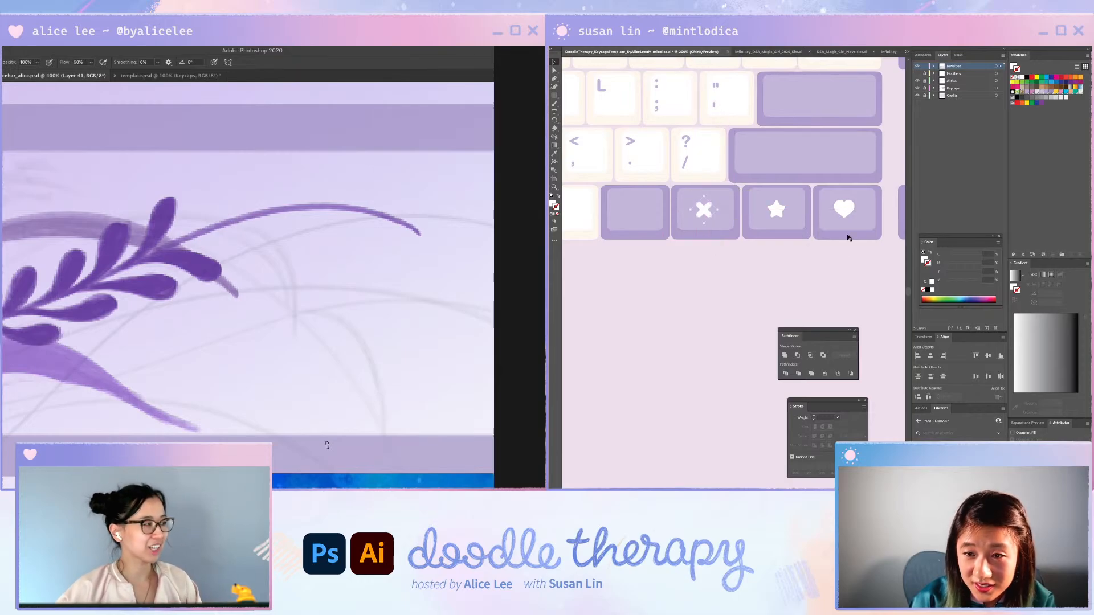
click(850, 214)
scroll(798, 239, up, 3)
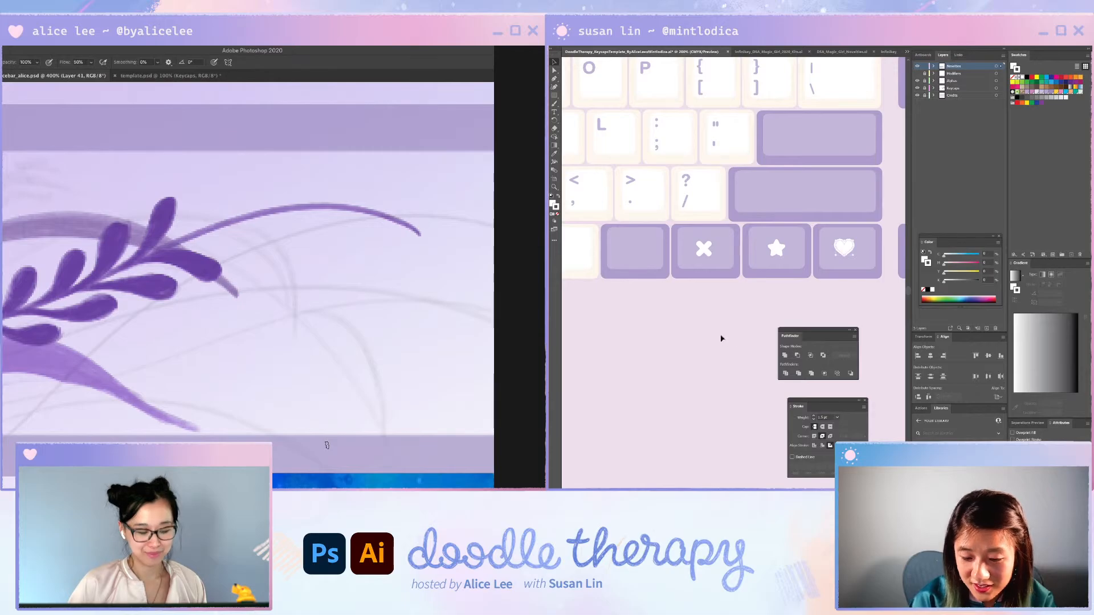
- Save the keycap template in Illustrator, and in Photoshop paint a new leaf on the right side of the stem above the bare tail
key(r)
mouse_move(328, 445)
mouse_down()
mouse_move(291, 404)
mouse_move(112, 373)
mouse_up()
key(super+s)
mouse_move(234, 284)
mouse_down()
mouse_move(277, 342)
mouse_move(265, 317)
mouse_move(273, 322)
mouse_up()
mouse_move(252, 300)
mouse_down()
mouse_move(271, 323)
mouse_move(252, 319)
mouse_move(265, 323)
mouse_move(237, 278)
mouse_move(264, 316)
mouse_move(255, 316)
mouse_move(277, 322)
mouse_move(276, 338)
mouse_move(260, 332)
mouse_move(247, 306)
mouse_move(265, 336)
mouse_up()
key(super+minus)
key(super+minus)
key(super+minus)
scroll(711, 370, down, 1)
scroll(711, 371, down, 5)
key(super+equal)
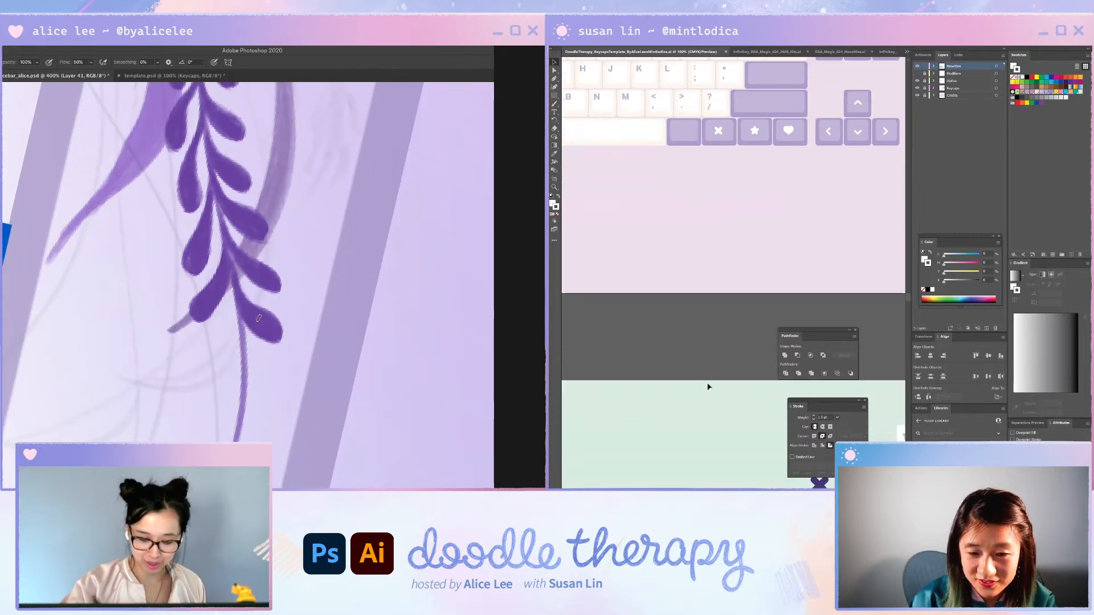
scroll(620, 437, down, 1)
- In Photoshop, paint the opposing leaf on the left side of the stem at the start of the bare tail
key(r)
drag(305, 397, 378, 361)
key(b)
mouse_move(248, 348)
mouse_down()
mouse_move(243, 294)
mouse_move(236, 347)
mouse_up()
scroll(620, 437, left, 3)
scroll(620, 436, down, 2)
click(648, 453)
mouse_move(233, 276)
mouse_down()
mouse_move(231, 349)
mouse_move(235, 336)
mouse_up()
- In Illustrator, copy the speech bubble icon from the mint artboard to below the keyboard and match its fill to the white X
key(ctrl+c)
key(ctrl+v)
drag(242, 296, 240, 320)
scroll(845, 155, up, 1)
scroll(735, 306, up, 2)
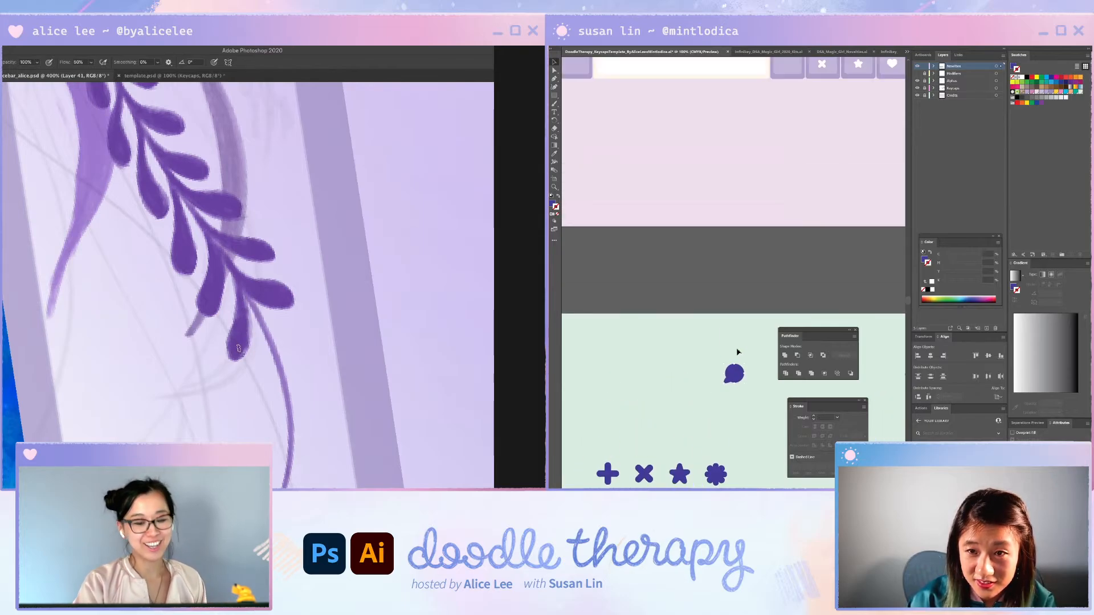
drag(735, 378, 825, 65)
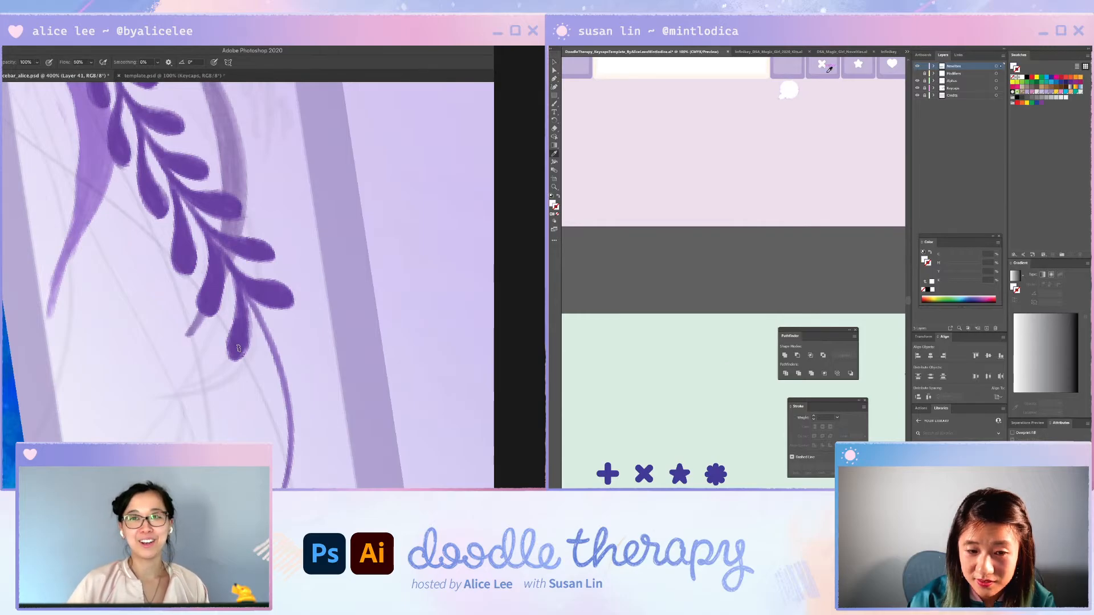
- Scale down the white speech bubble and place it on the blank key between the spacebar and the X
scroll(850, 103, up, 4)
scroll(861, 128, up, 1)
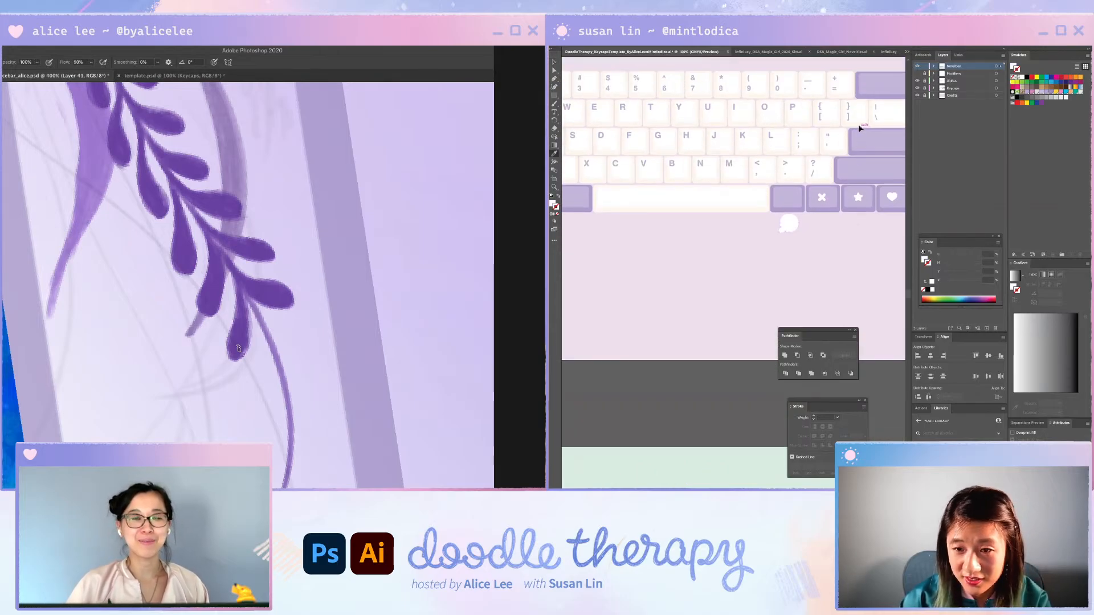
scroll(861, 129, up, 4)
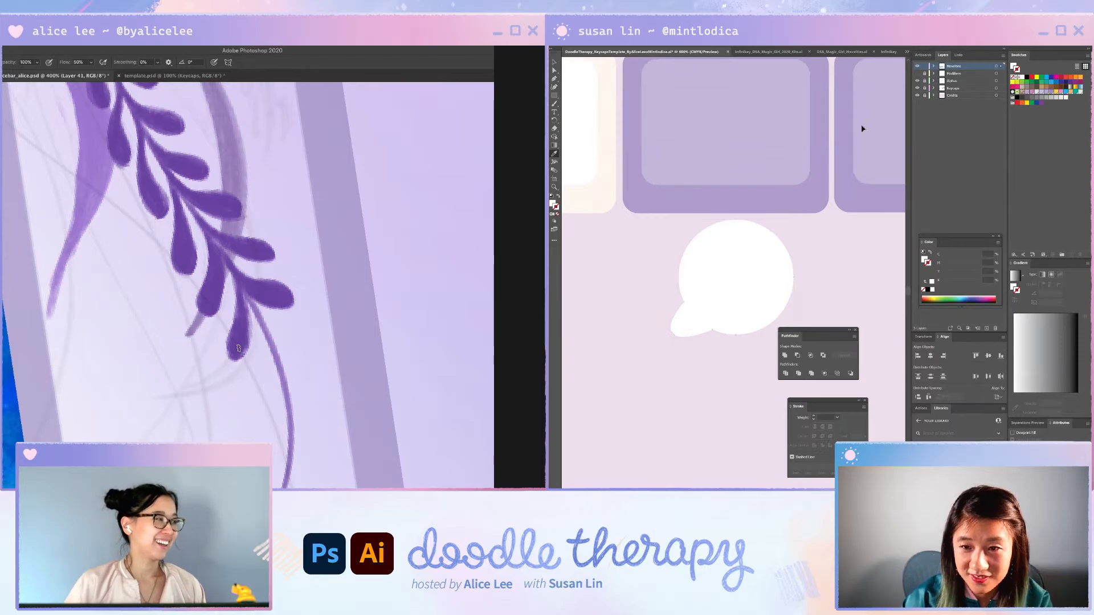
scroll(833, 192, down, 1)
scroll(832, 192, down, 3)
scroll(792, 194, up, 1)
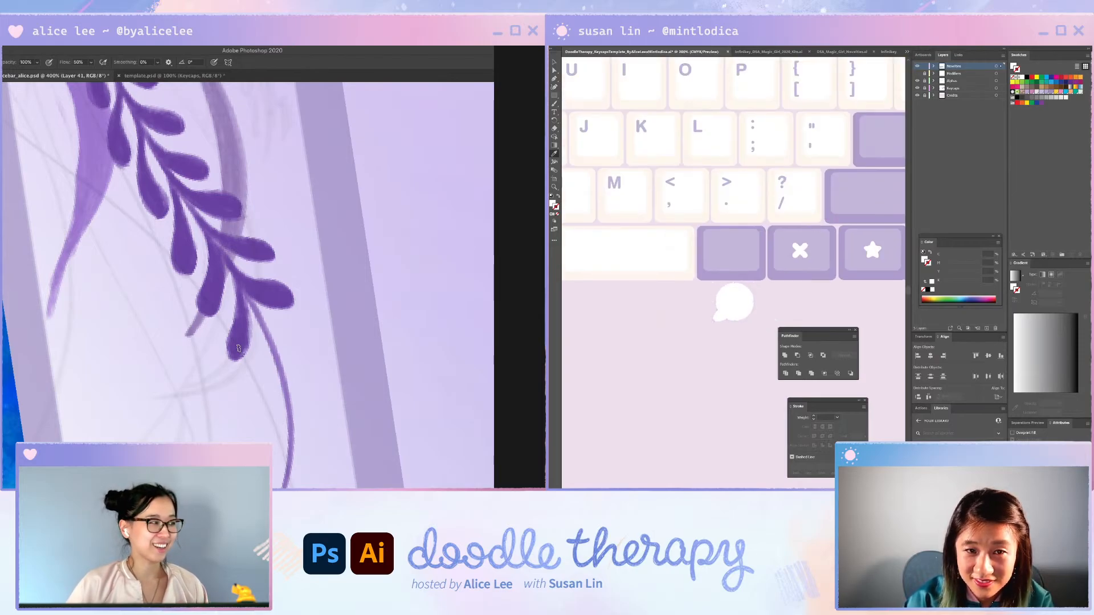
key(v)
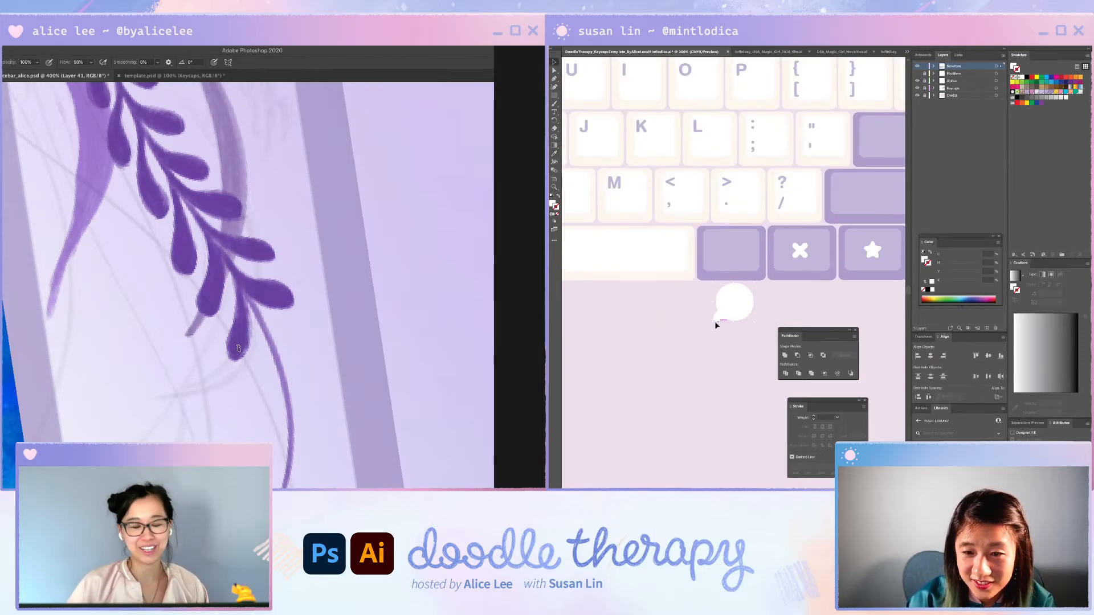
mouse_move(726, 315)
mouse_down()
mouse_move(744, 297)
mouse_move(732, 252)
mouse_up()
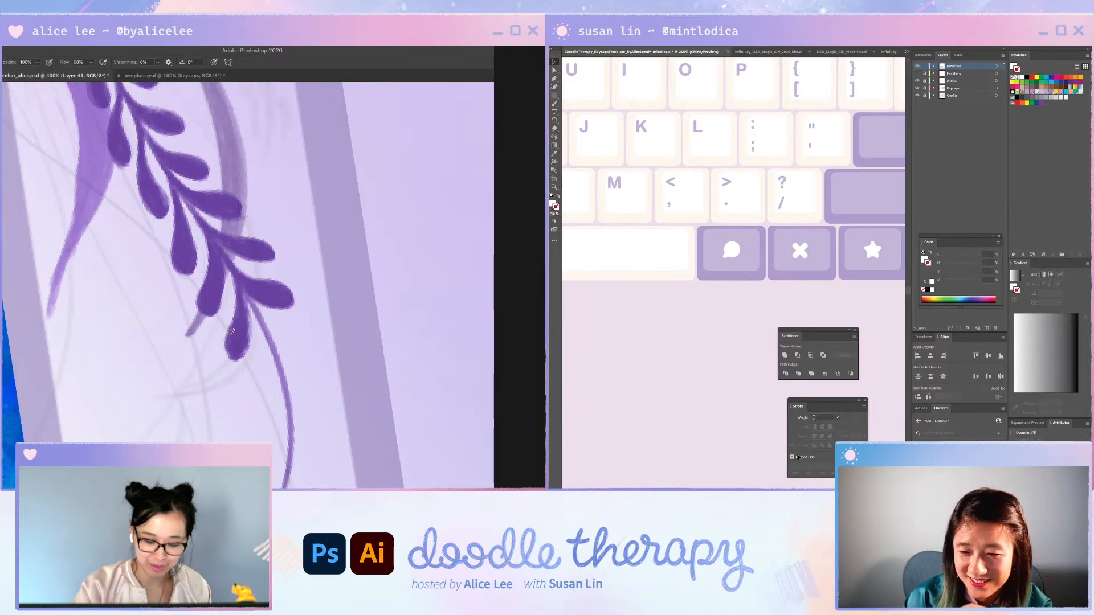
mouse_move(310, 383)
mouse_down()
mouse_move(278, 396)
mouse_move(275, 317)
mouse_up()
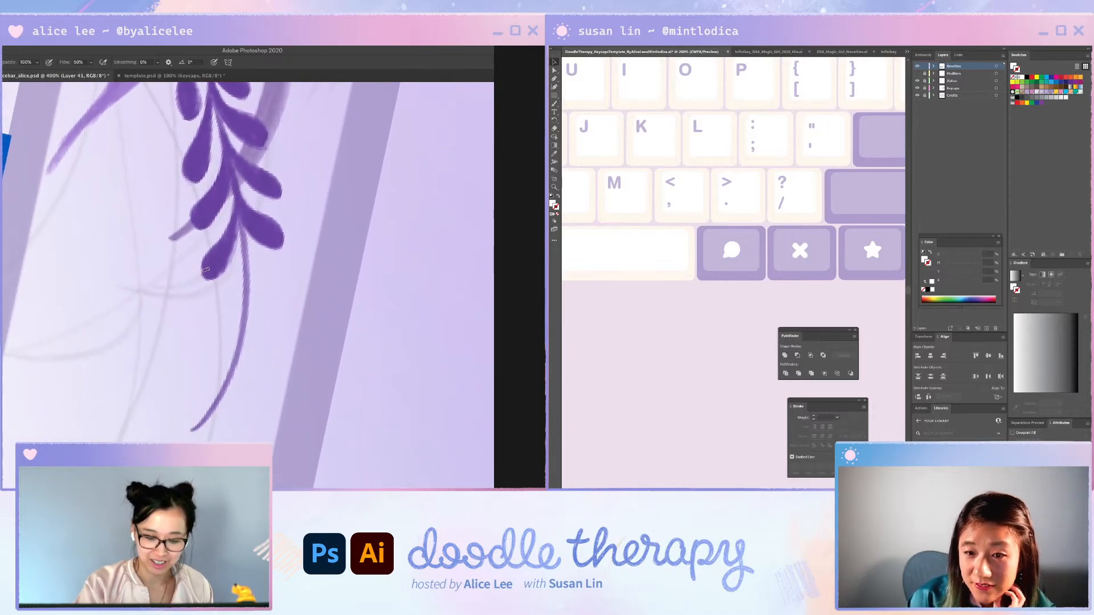
key(Escape)
- In Illustrator, select the heart's path and nudge it slightly to the left on its key
scroll(869, 299, right, 5)
scroll(868, 299, left, 3)
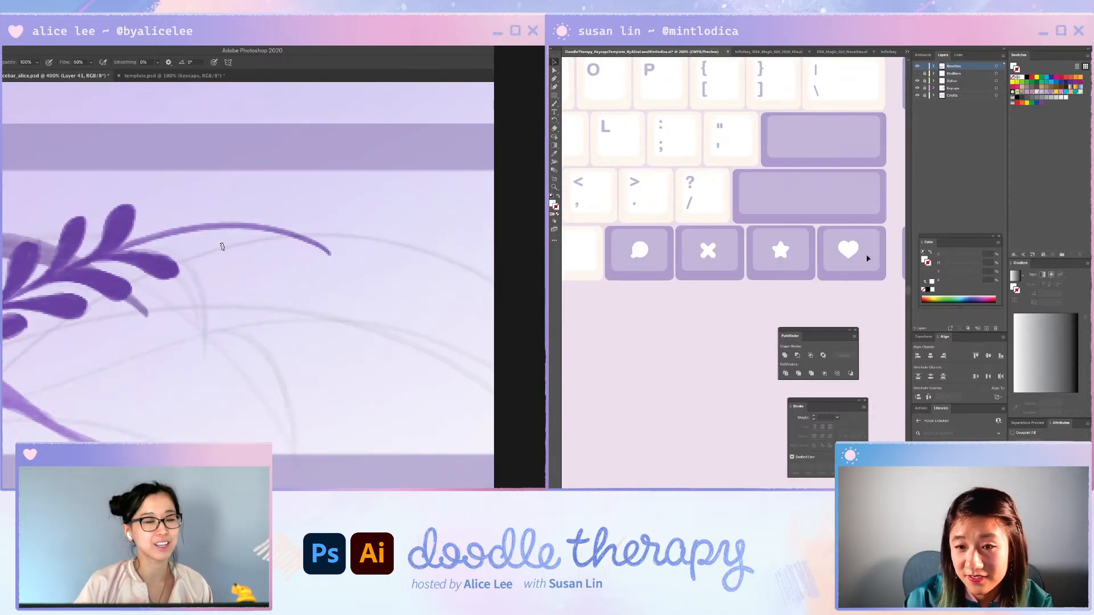
key(ctrl+z)
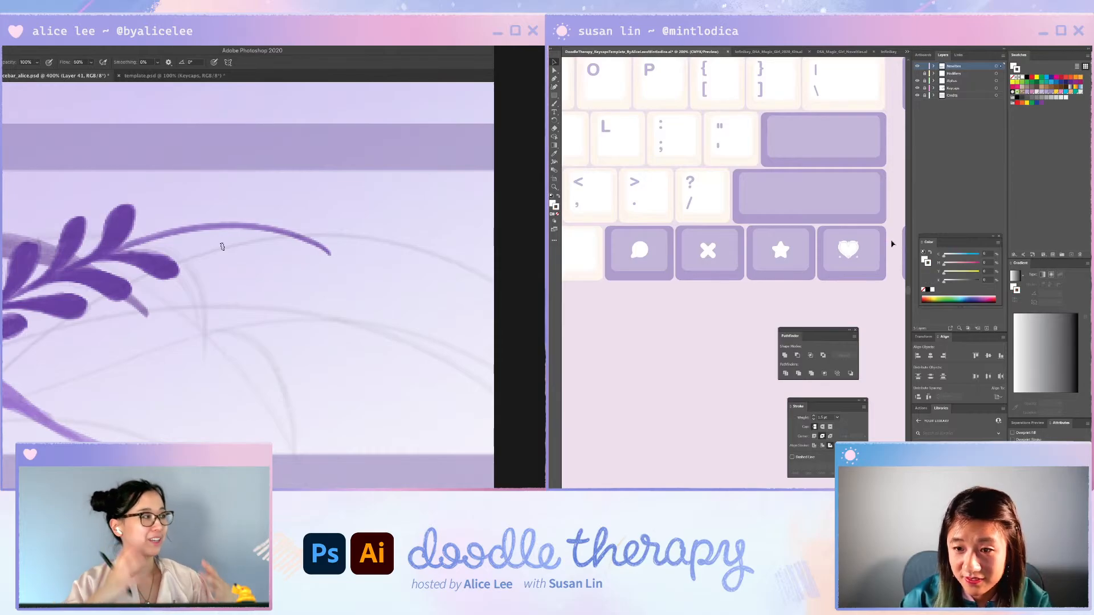
key(ctrl+equal)
key(ctrl+equal)
key(ctrl+equal)
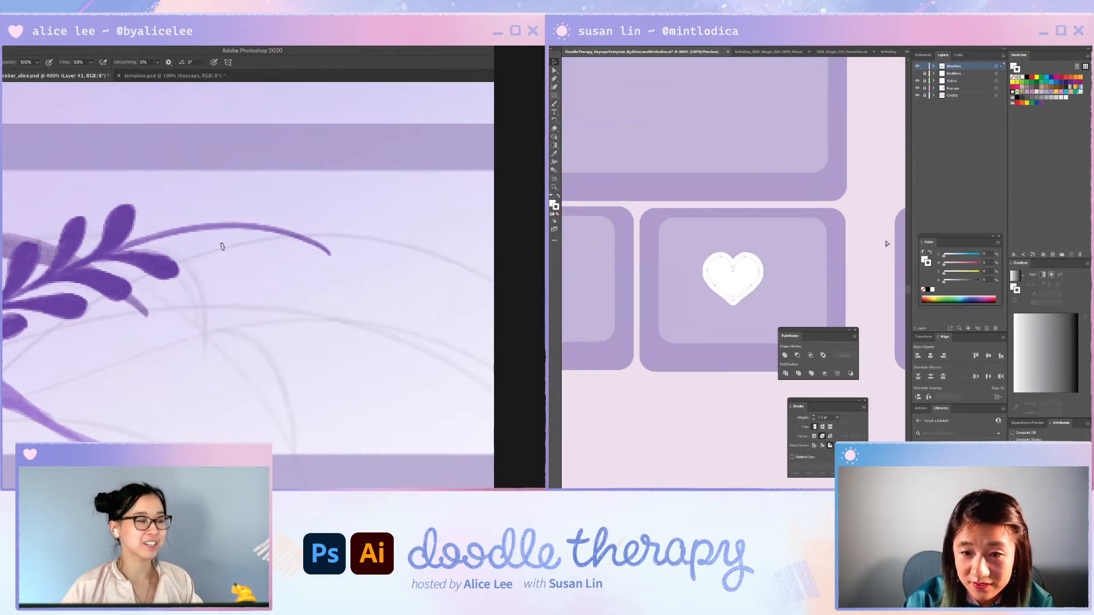
key(a)
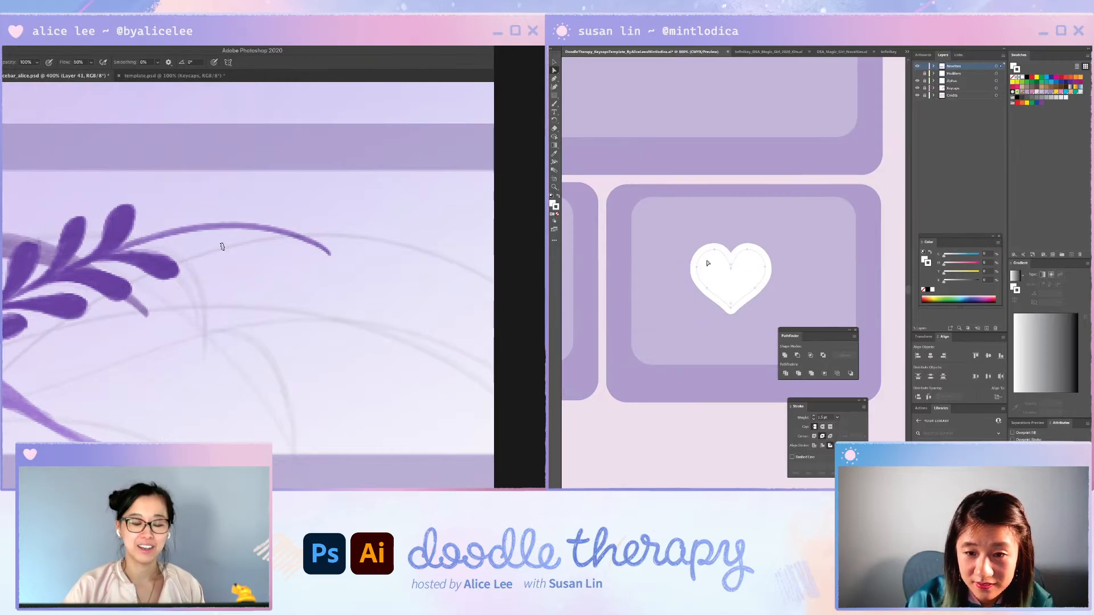
click(698, 268)
shift+click(697, 267)
click(743, 287)
drag(754, 268, 749, 268)
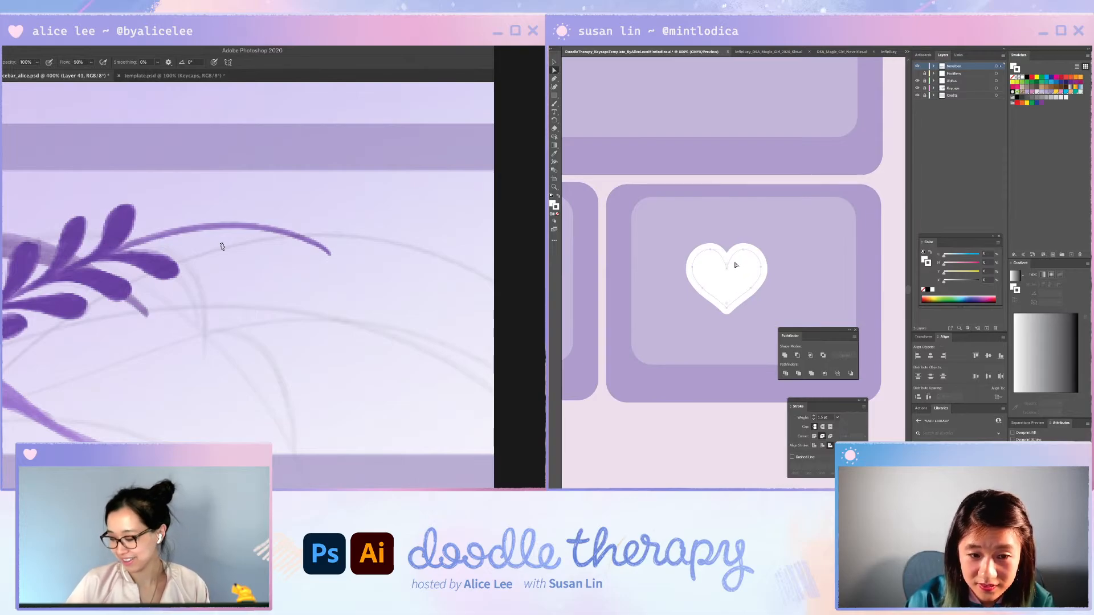
key(ctrl+shift+a)
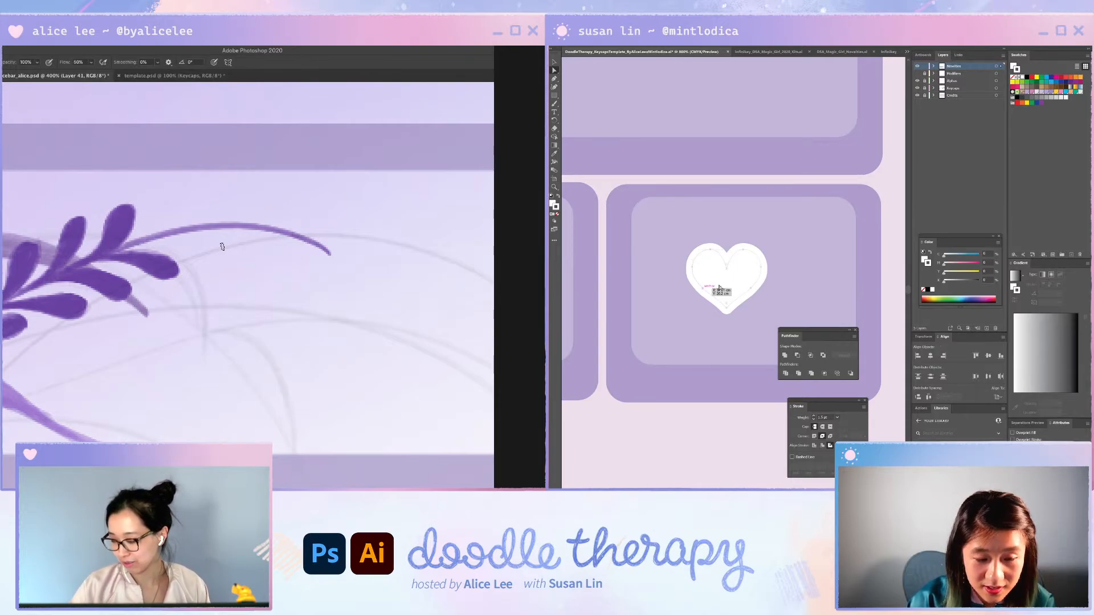
- Undo the heart's latest extra nudge in Illustrator and save the keycap template
key(super+minus)
key(super+minus)
key(ctrl+z)
drag(304, 366, 387, 374)
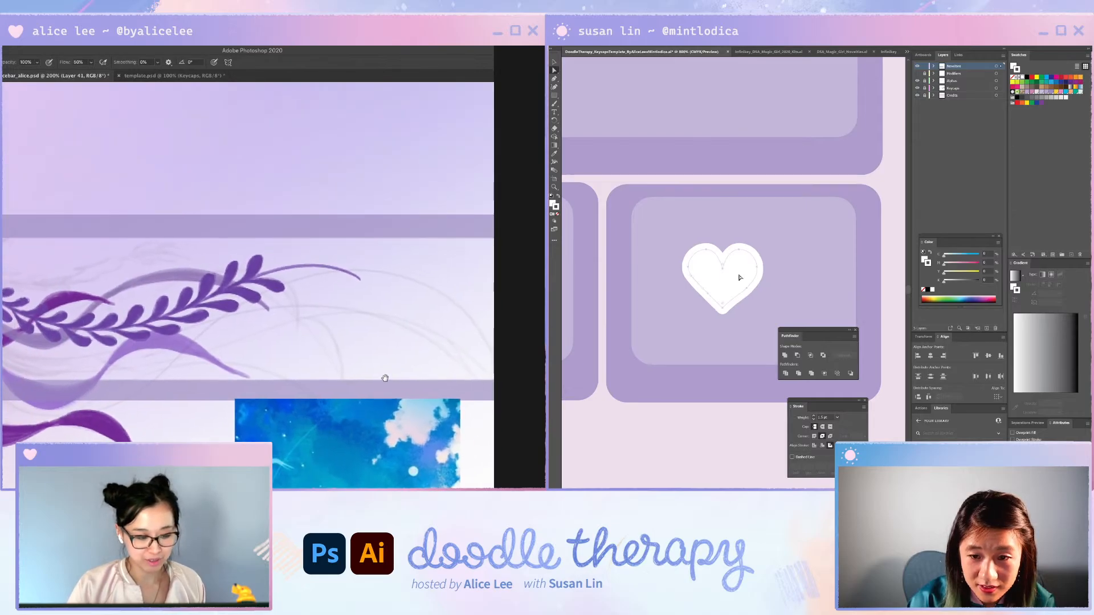
key(super+minus)
key(ctrl+z)
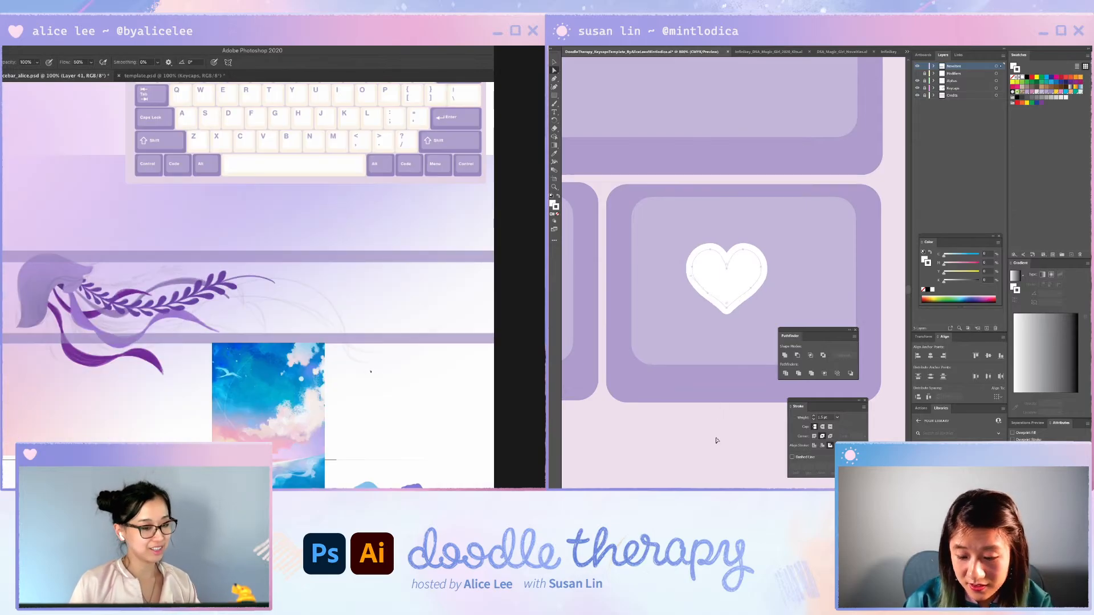
key(ctrl+s)
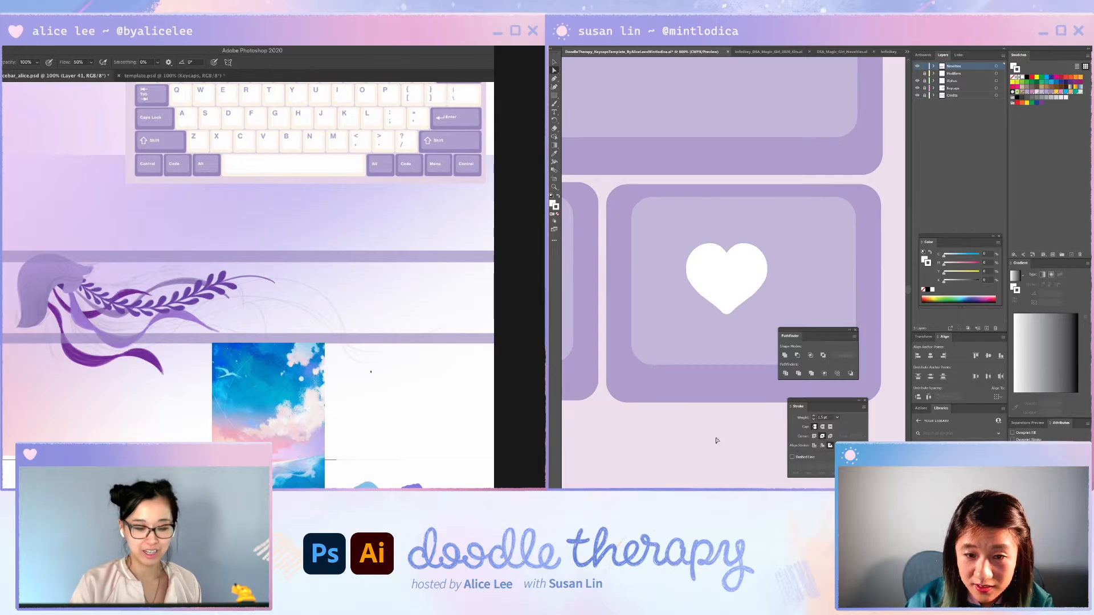
- In Photoshop, select the leafy tendril's layer on the canvas and shift it slightly
key(ctrl+minus)
key(ctrl+minus)
key(ctrl+minus)
key(ctrl+minus)
super+click(238, 289)
drag(237, 288, 228, 282)
key(ctrl+minus)
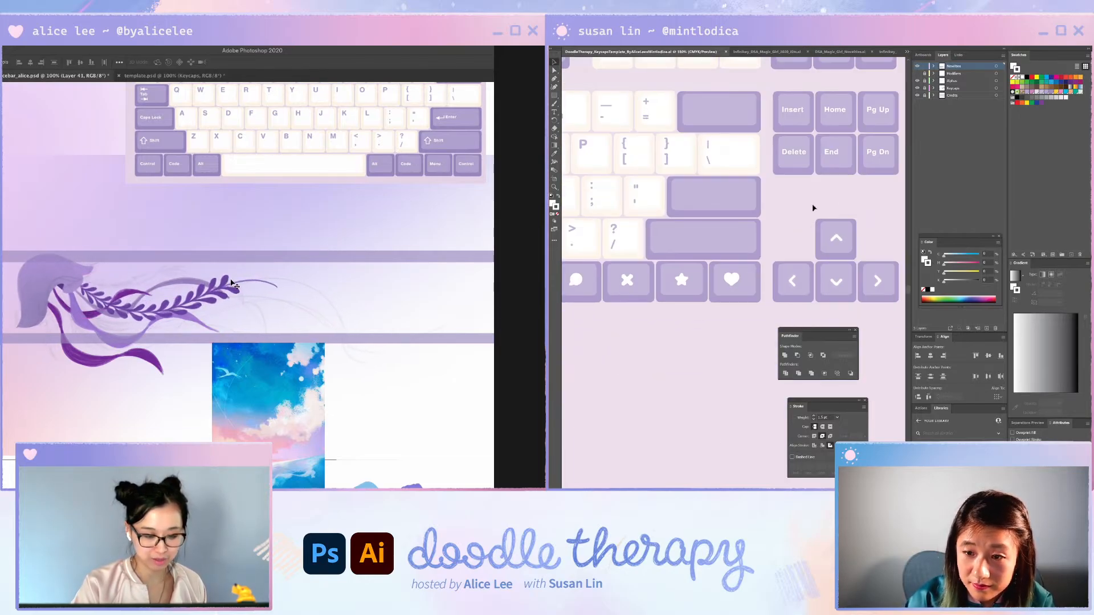
- In Photoshop, paint another leaf on the left side of the tendril's tail, redoing its first stroke
key(super+plus)
drag(893, 312, 894, 313)
drag(234, 342, 283, 403)
drag(120, 187, 129, 196)
key(r)
mouse_move(384, 378)
mouse_down()
mouse_move(353, 426)
mouse_move(269, 257)
mouse_up()
key(super+plus)
key(b)
drag(200, 201, 218, 261)
key(super+z)
mouse_move(215, 226)
mouse_down()
mouse_move(220, 258)
mouse_move(213, 225)
mouse_up()
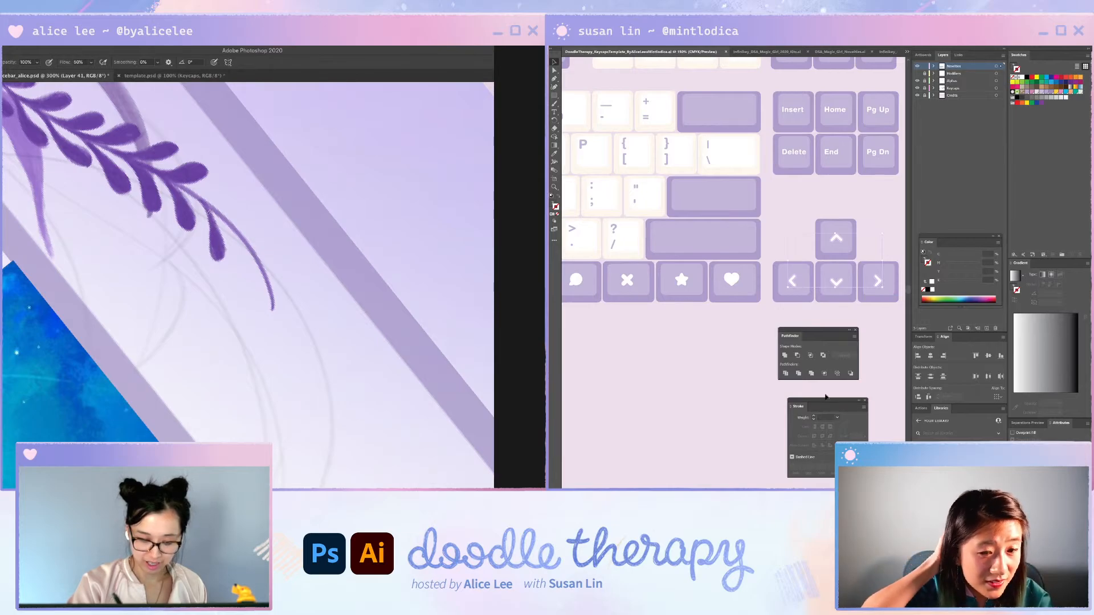
- Paint the matching leaf on the right side of the tendril's tail
key(r)
drag(319, 365, 217, 413)
key(b)
mouse_move(267, 241)
mouse_down()
mouse_move(295, 287)
mouse_move(266, 233)
mouse_move(293, 285)
mouse_up()
mouse_move(269, 240)
mouse_down()
mouse_move(294, 275)
mouse_move(272, 257)
mouse_move(285, 273)
mouse_move(264, 216)
mouse_move(292, 273)
mouse_up()
- In Illustrator, select the icon and arrow legends along the bottom row of the keycap template
click(803, 295)
key(a)
scroll(733, 272, left, 12)
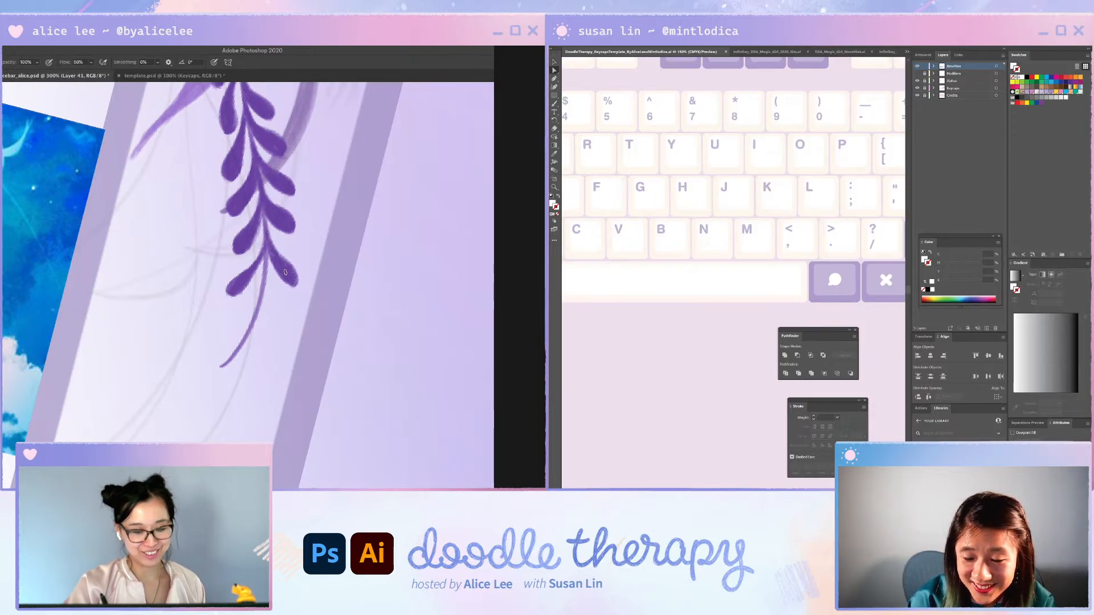
scroll(733, 272, right, 4)
key(ctrl+minus)
key(ctrl+minus)
key(ctrl+minus)
key(v)
scroll(653, 293, right, 5)
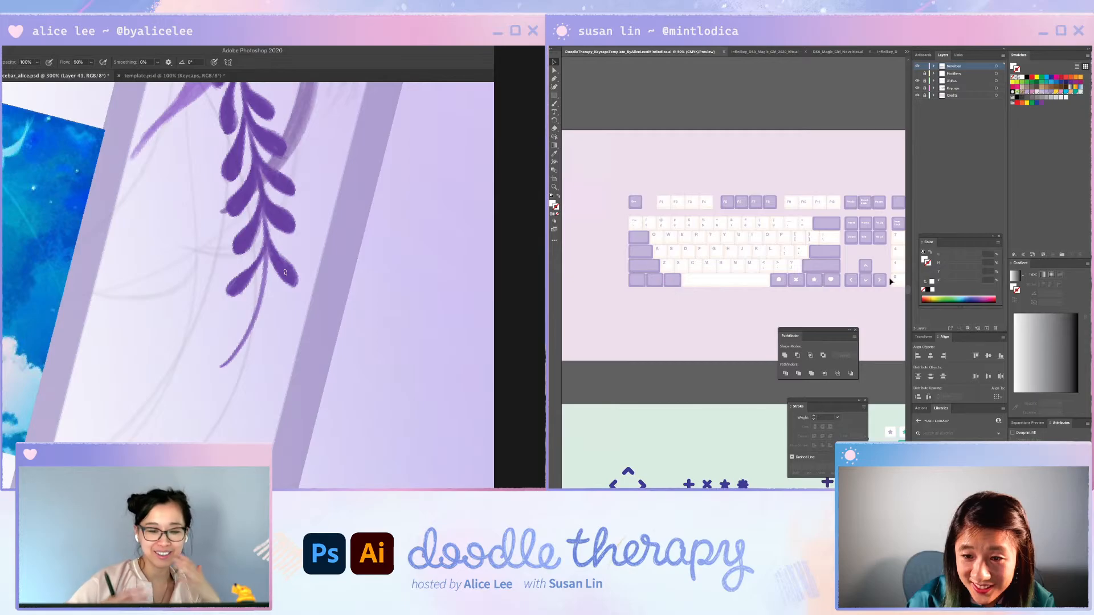
drag(621, 293, 884, 280)
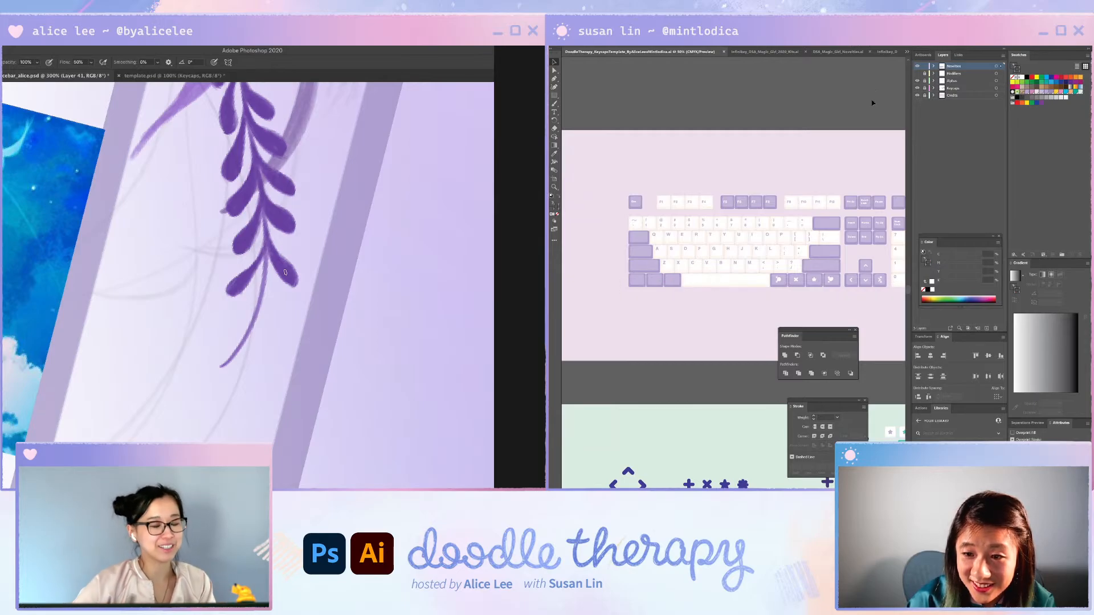
key(Delete)
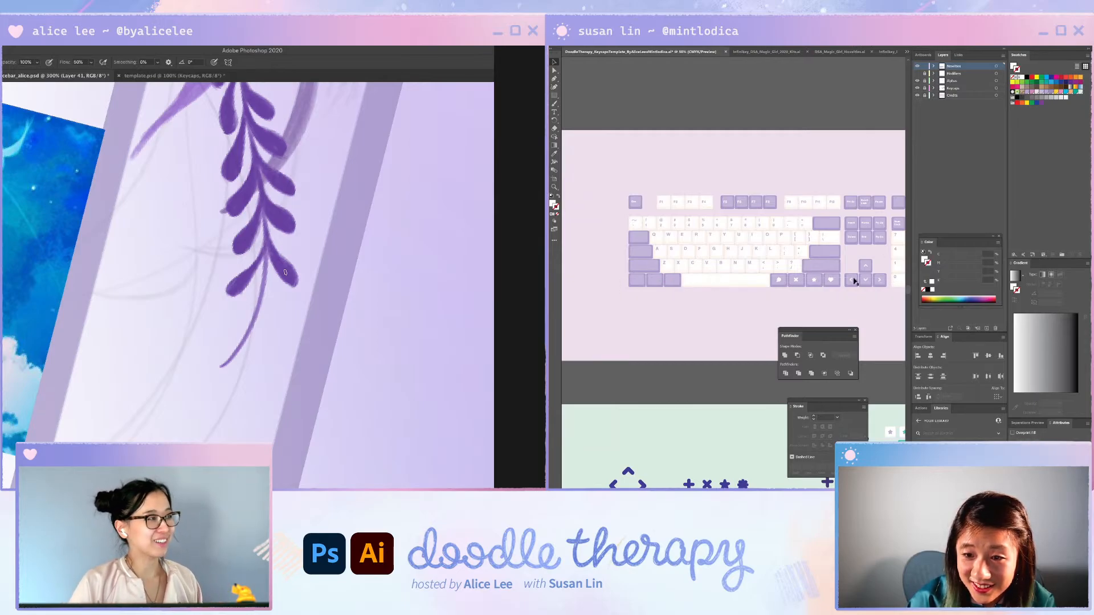
- Set the widths of the heart and speech bubble icons to 0.5 cm
click(832, 280)
click(924, 337)
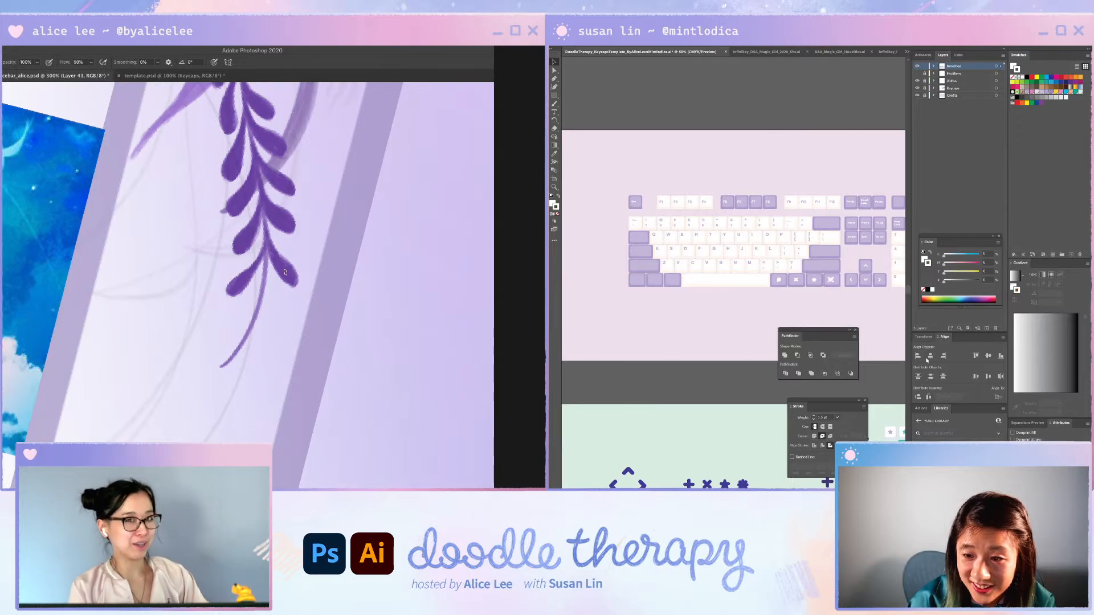
click(967, 348)
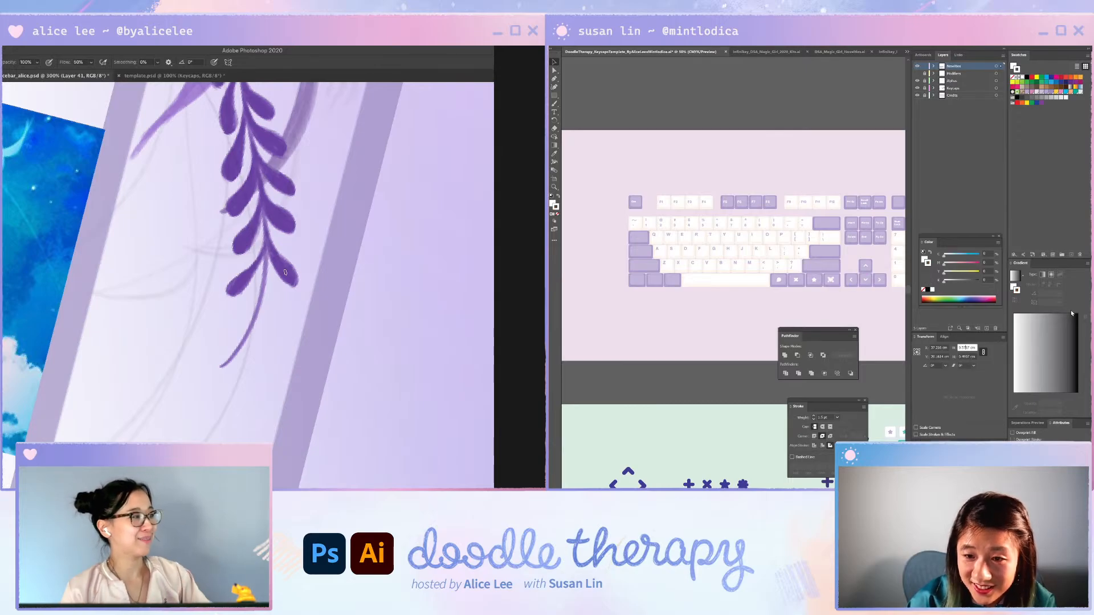
click(737, 312)
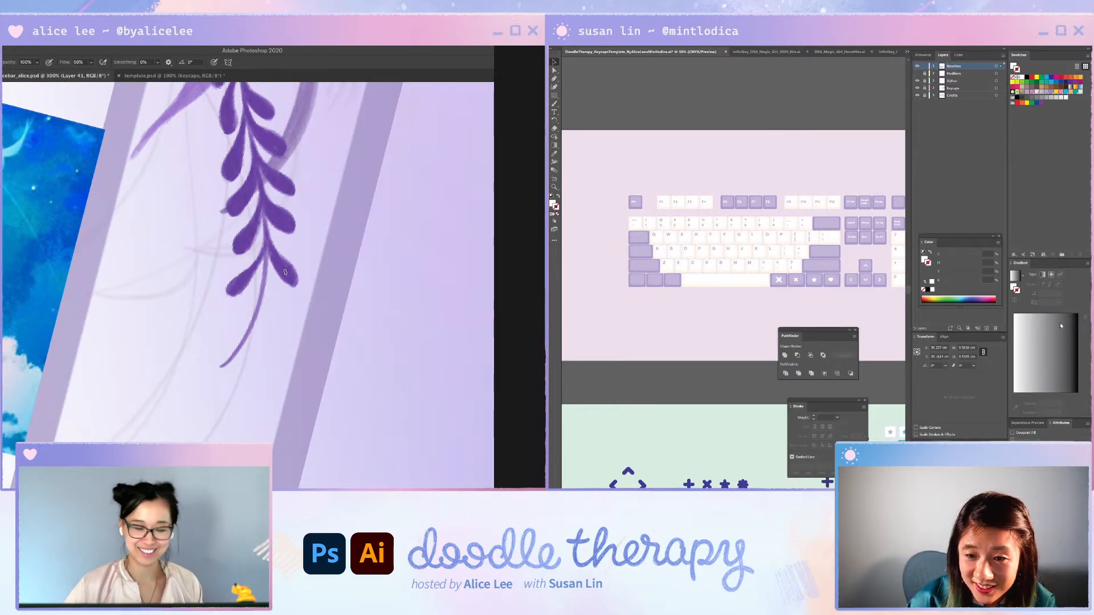
double_click(963, 349)
text(0.5)
key(Return)
click(849, 299)
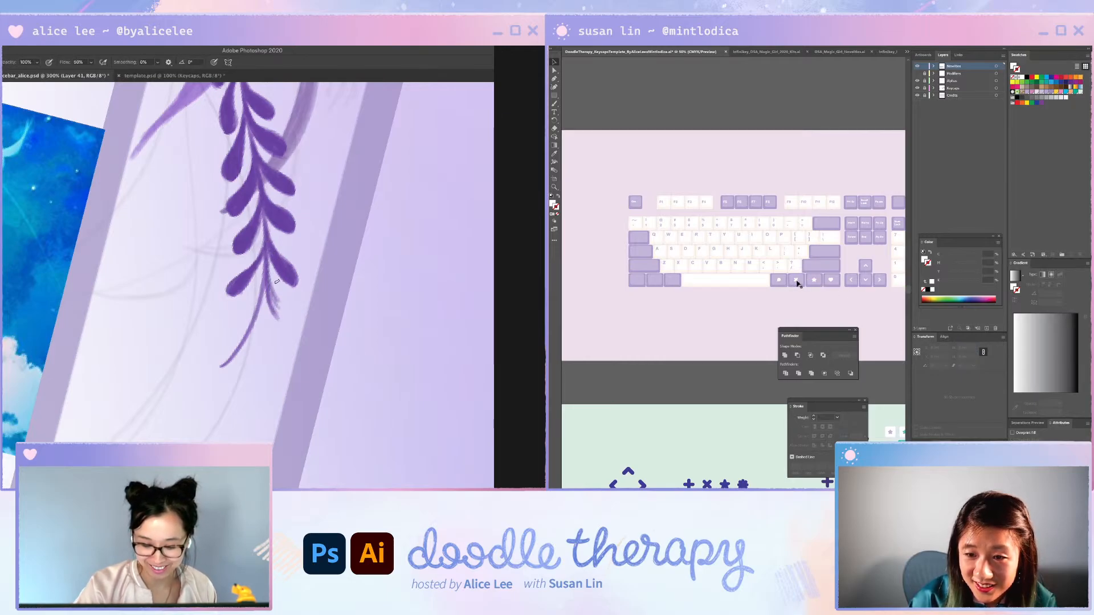
- Add a thin 0.25 pt stroke to the X icon on the bottom row
click(797, 281)
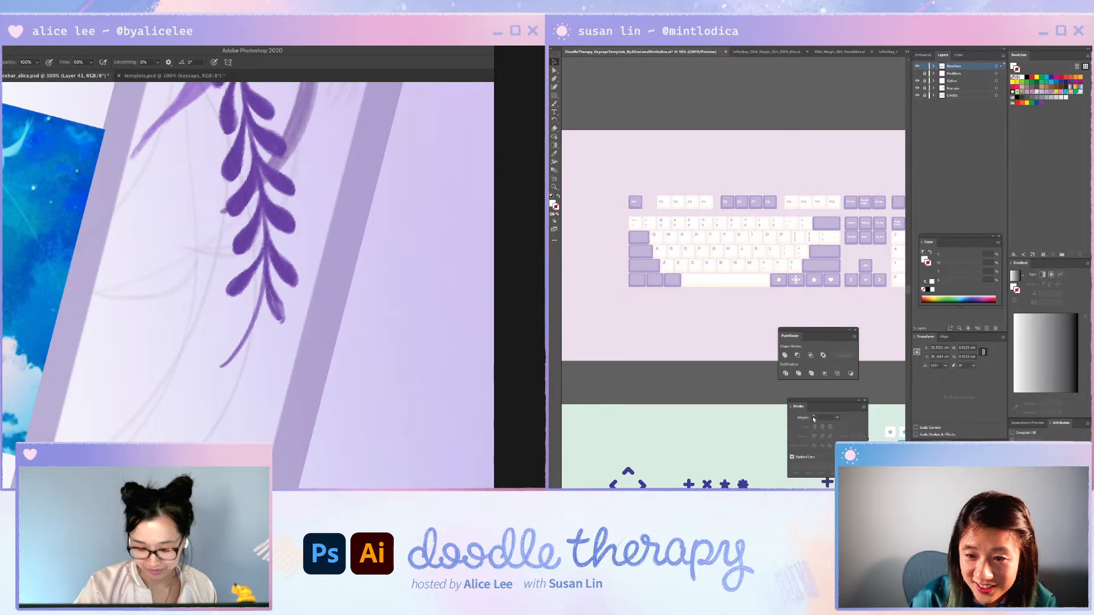
click(711, 315)
- In Photoshop, rotate the canvas and paint a new leaf on the left side of the tendril's tail
key(e)
key(r)
drag(306, 310, 336, 227)
key(super+plus)
key(super+plus)
key(super+plus)
key(super+plus)
key(super+plus)
key(b)
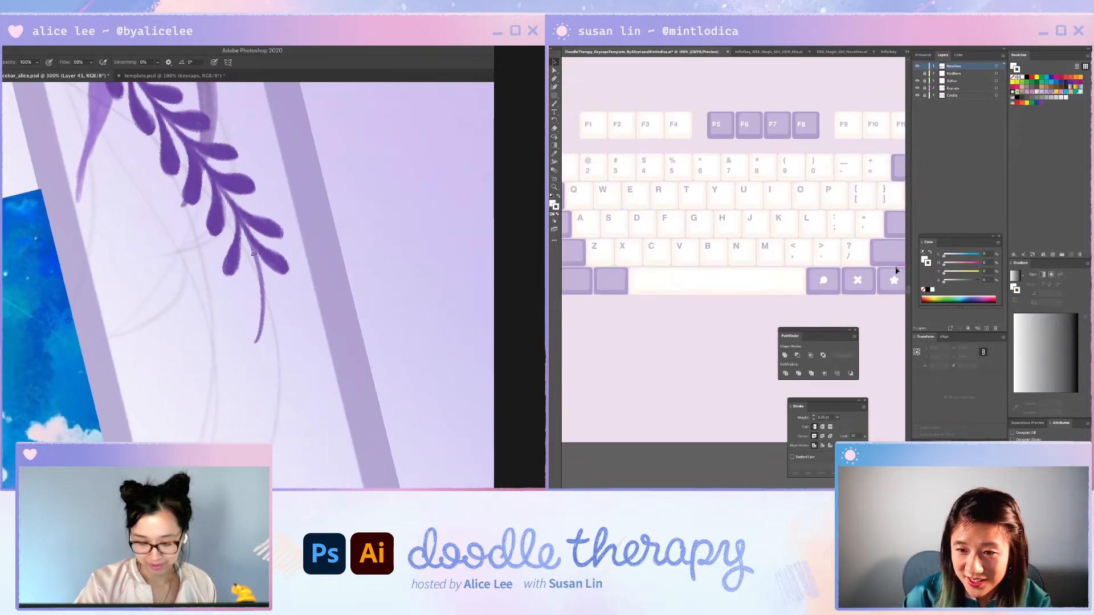
drag(253, 247, 246, 292)
- Fill out the new left leaf with further brush strokes and save the Photoshop document
key(r)
drag(319, 319, 315, 255)
key(b)
drag(234, 233, 237, 274)
scroll(806, 298, right, 10)
mouse_move(221, 219)
mouse_down()
mouse_move(242, 274)
mouse_move(234, 255)
mouse_up()
click(805, 285)
key(ctrl+s)
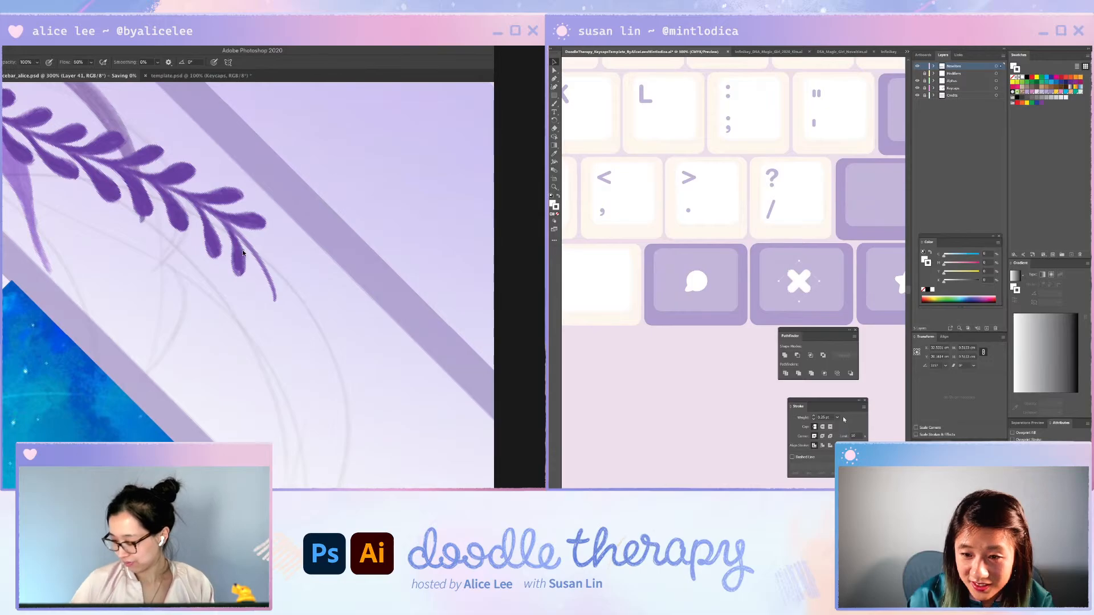
- In Illustrator, set the X icon's stroke to 1 pt and apply a pale lavender swatch to it
click(1042, 95)
key(Escape)
key(r)
drag(352, 314, 276, 423)
click(726, 468)
- In Photoshop, touch up the left leaf and paint its matching leaf on the right side of the tail
key(b)
drag(228, 228, 240, 271)
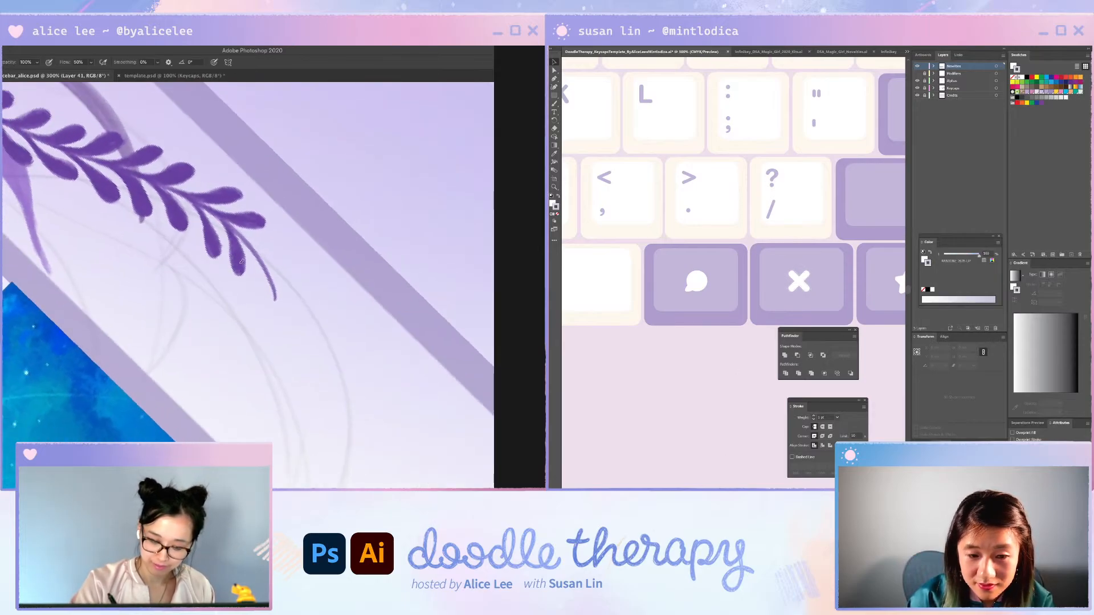
key(r)
drag(278, 321, 242, 364)
key(b)
mouse_move(259, 259)
mouse_down()
mouse_move(284, 326)
mouse_move(267, 282)
mouse_move(287, 321)
mouse_move(286, 311)
mouse_up()
- In Illustrator, select the heart icon on the bottom row and adjust its stroke weight
scroll(733, 194, down, 5)
scroll(792, 300, left, 2)
click(819, 288)
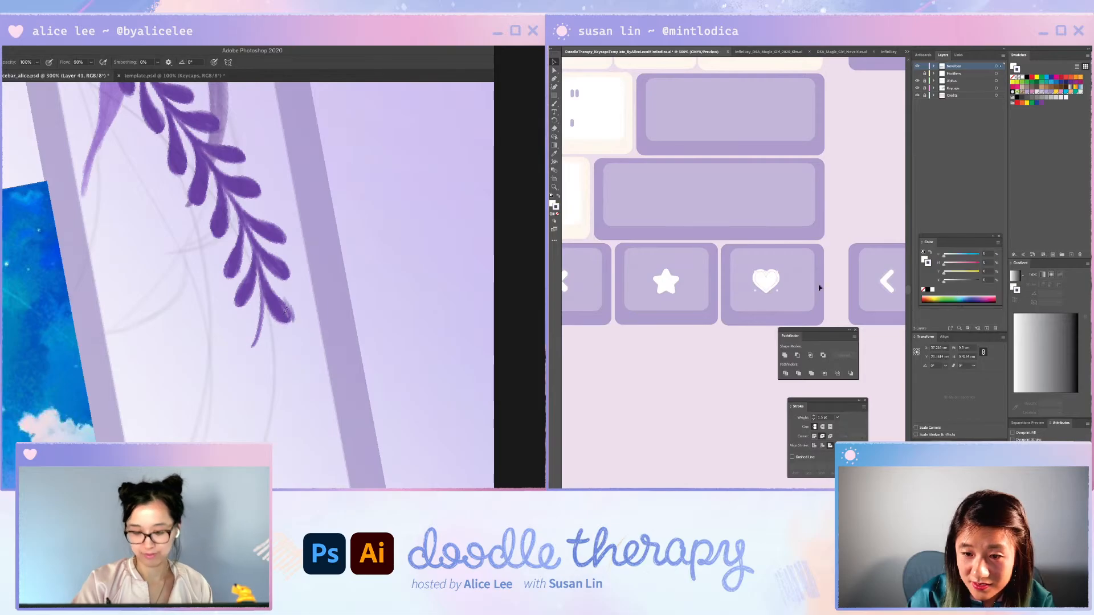
mouse_move(293, 420)
mouse_down()
mouse_move(258, 289)
mouse_move(253, 313)
mouse_move(263, 287)
mouse_move(256, 314)
mouse_up()
click(813, 420)
click(713, 412)
- In Photoshop, thicken and round off the pair of leaves at the end of the tendril's tail
mouse_move(258, 259)
mouse_down()
mouse_move(251, 312)
mouse_move(258, 287)
mouse_move(272, 314)
mouse_move(276, 295)
mouse_move(281, 311)
mouse_up()
key(ctrl+1)
drag(853, 323, 855, 321)
drag(282, 311, 283, 306)
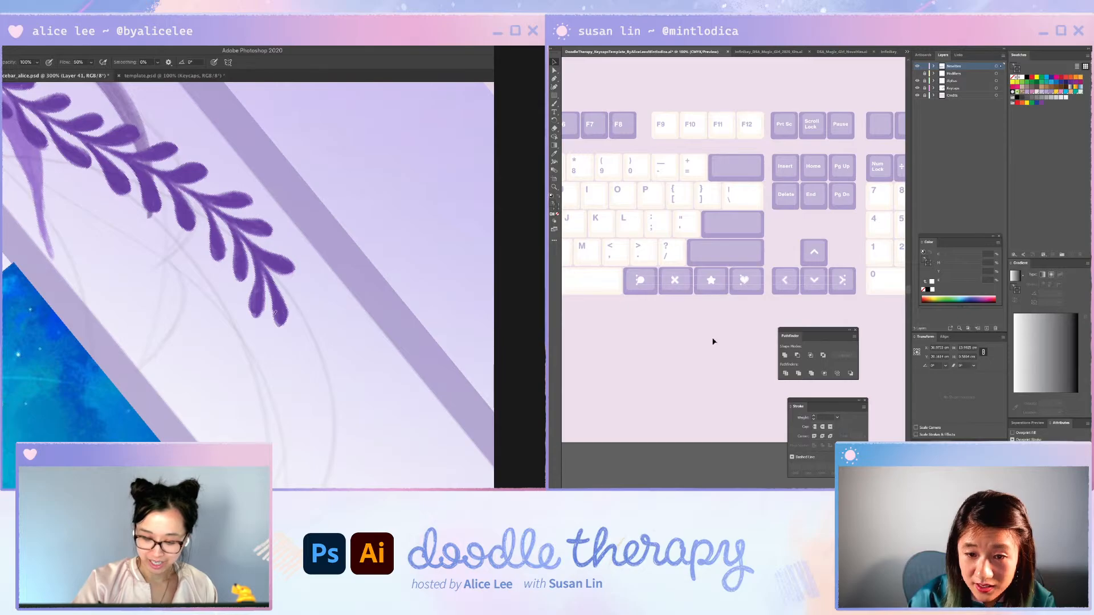
click(733, 327)
mouse_move(254, 315)
mouse_down()
mouse_move(256, 295)
mouse_move(260, 316)
mouse_up()
key(e)
key(r)
mouse_move(347, 317)
mouse_down()
mouse_move(253, 399)
mouse_move(162, 358)
mouse_up()
scroll(733, 274, left, 3)
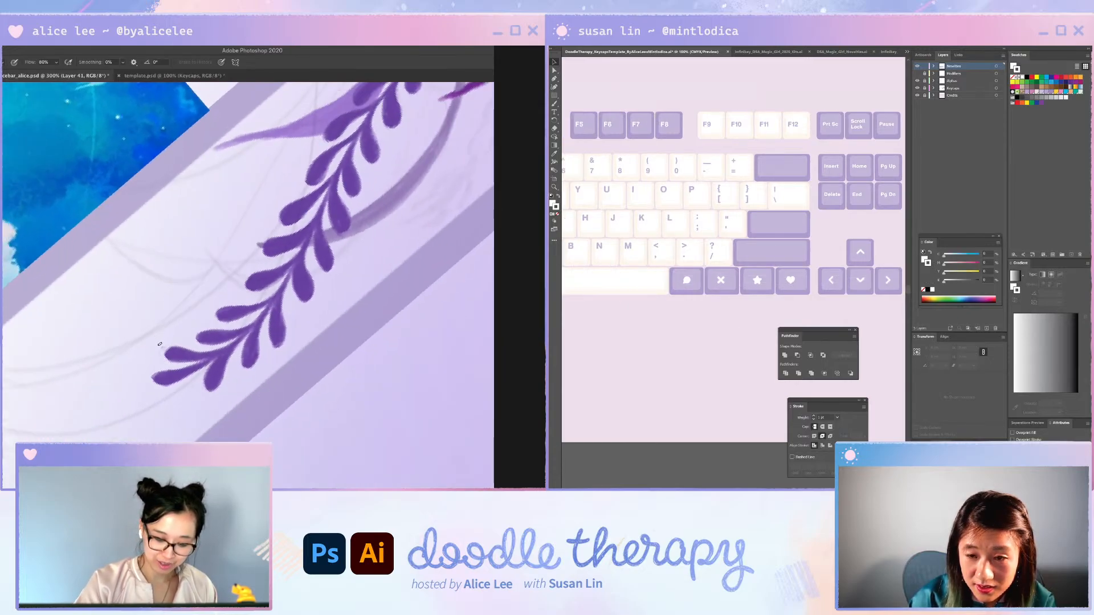
scroll(856, 309, left, 4)
key(r)
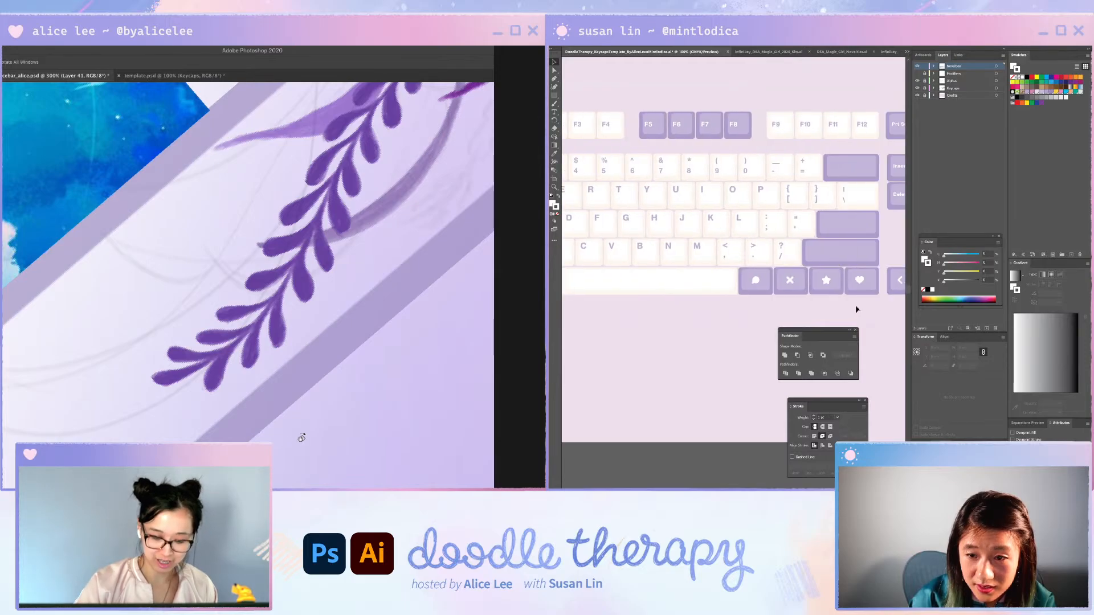
drag(286, 443, 396, 228)
key(e)
key(b)
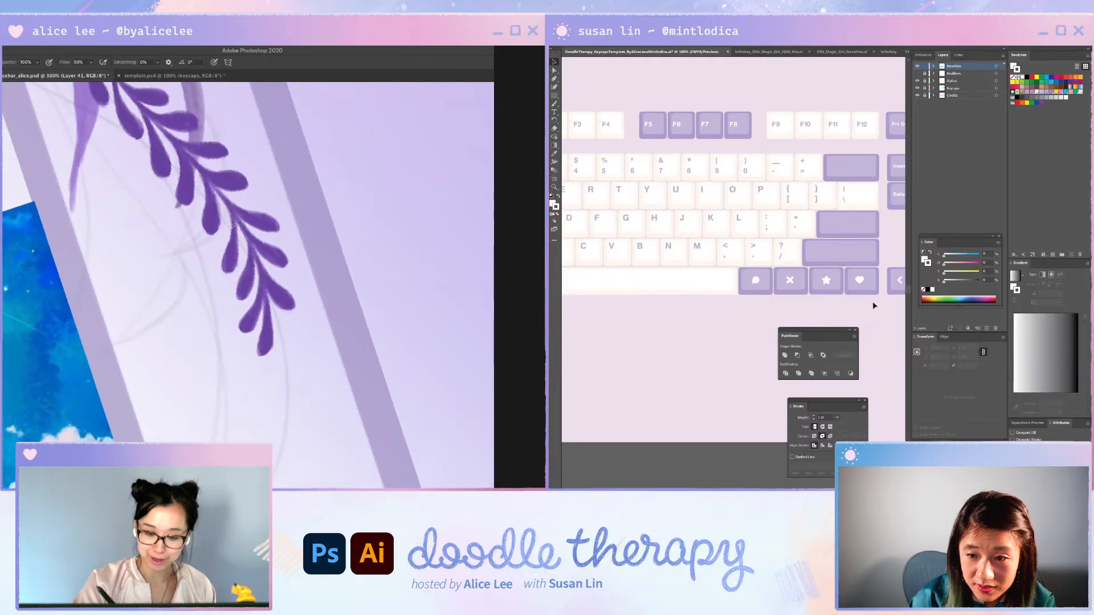
- In Illustrator, nudge the heart and star icons to center them on their keycaps
click(862, 281)
click(860, 272)
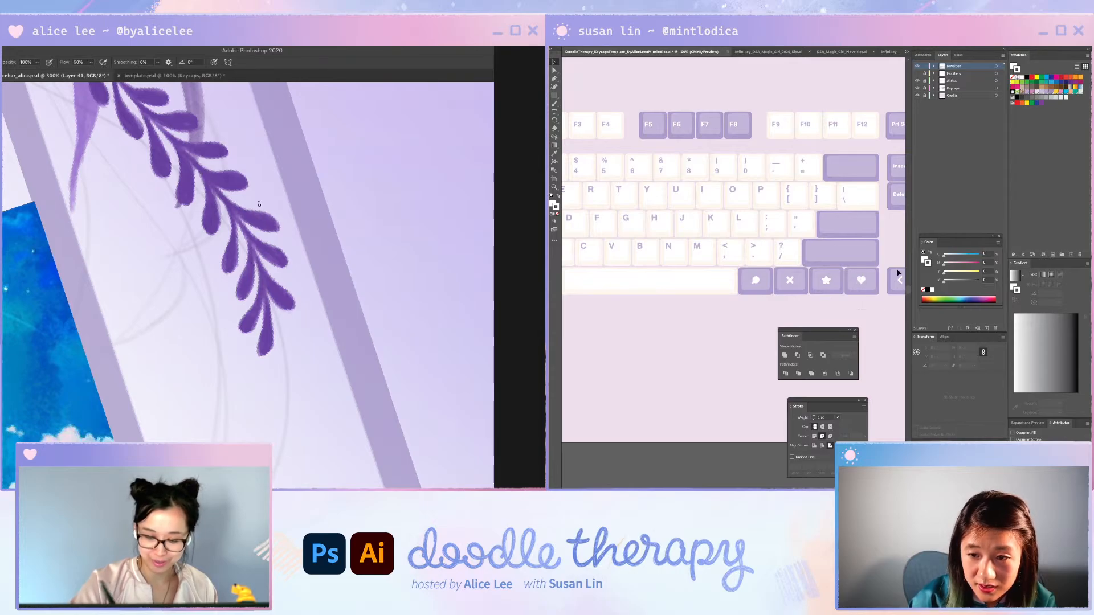
key(e)
click(844, 281)
click(829, 278)
key(b)
key(Left)
click(767, 302)
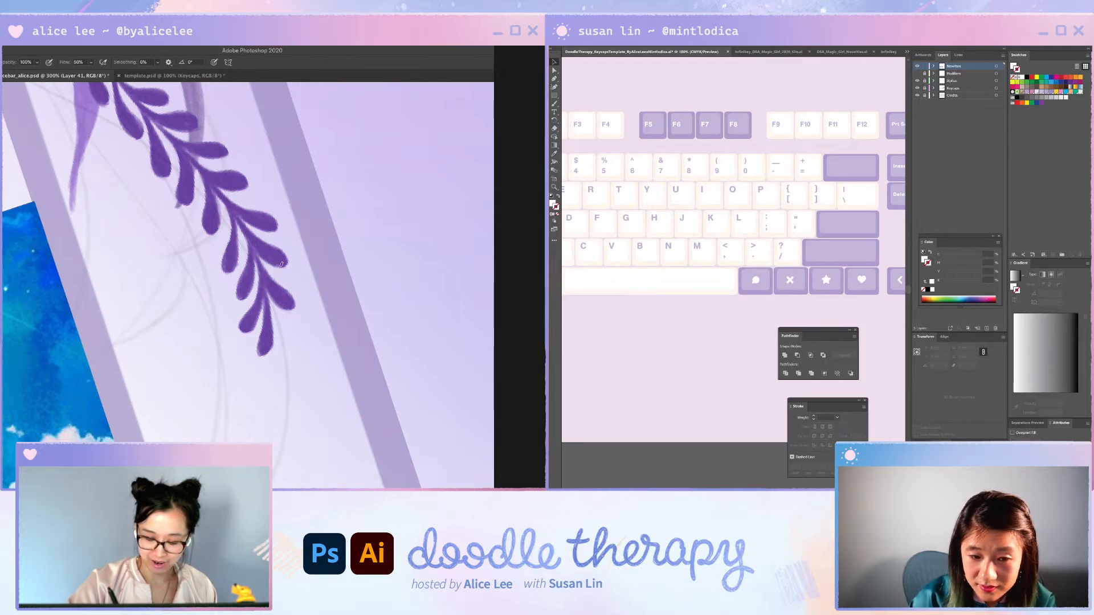
- Nudge the X icon slightly right on its keycap and recheck the heart icon's placement
key(r)
drag(249, 246, 344, 403)
click(790, 280)
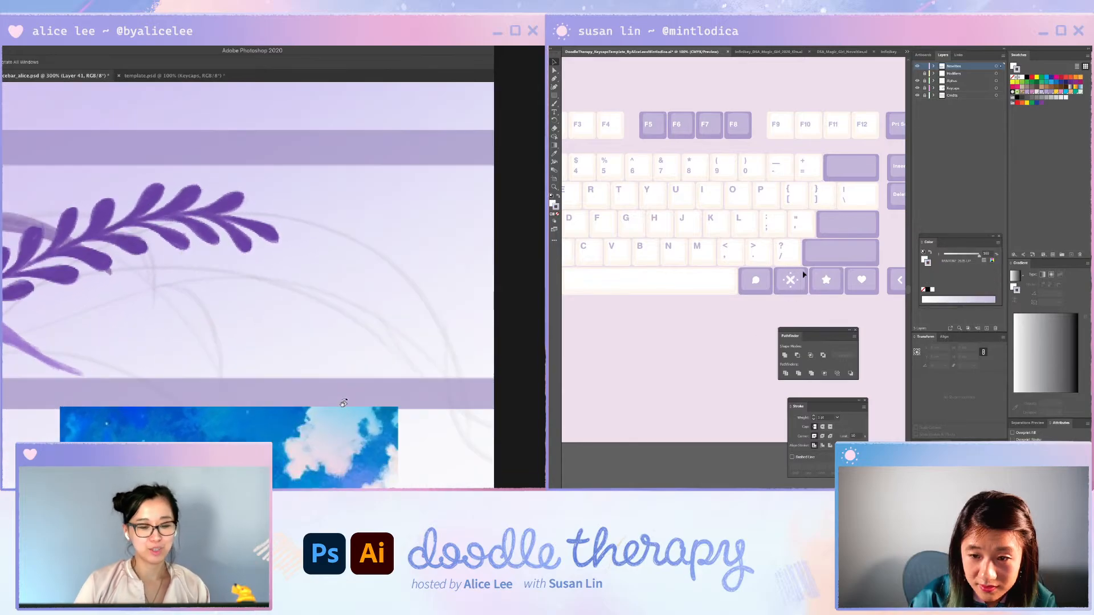
click(792, 316)
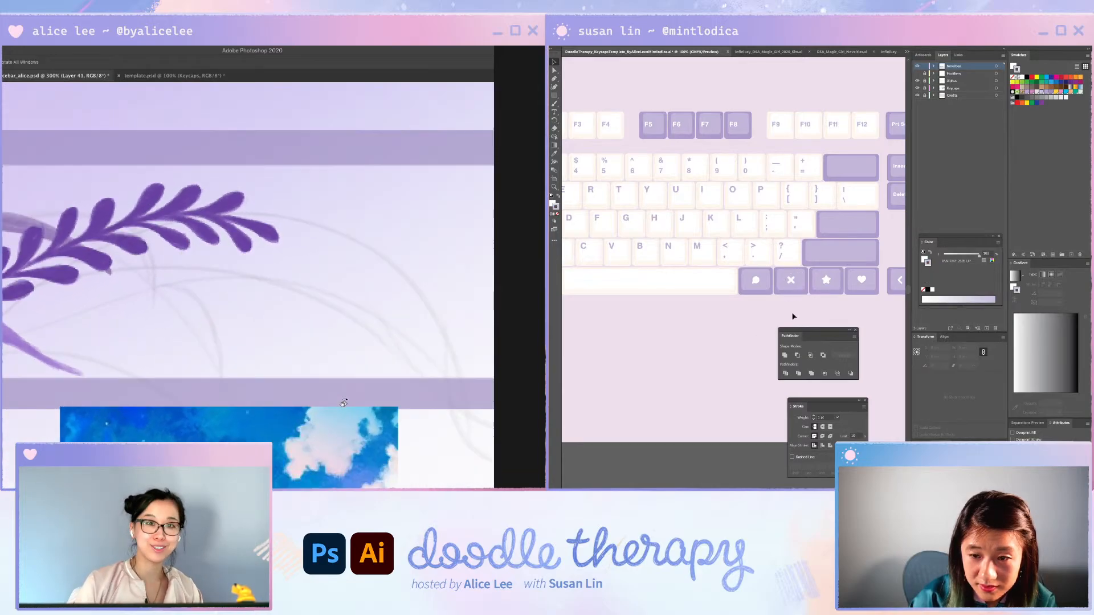
click(878, 282)
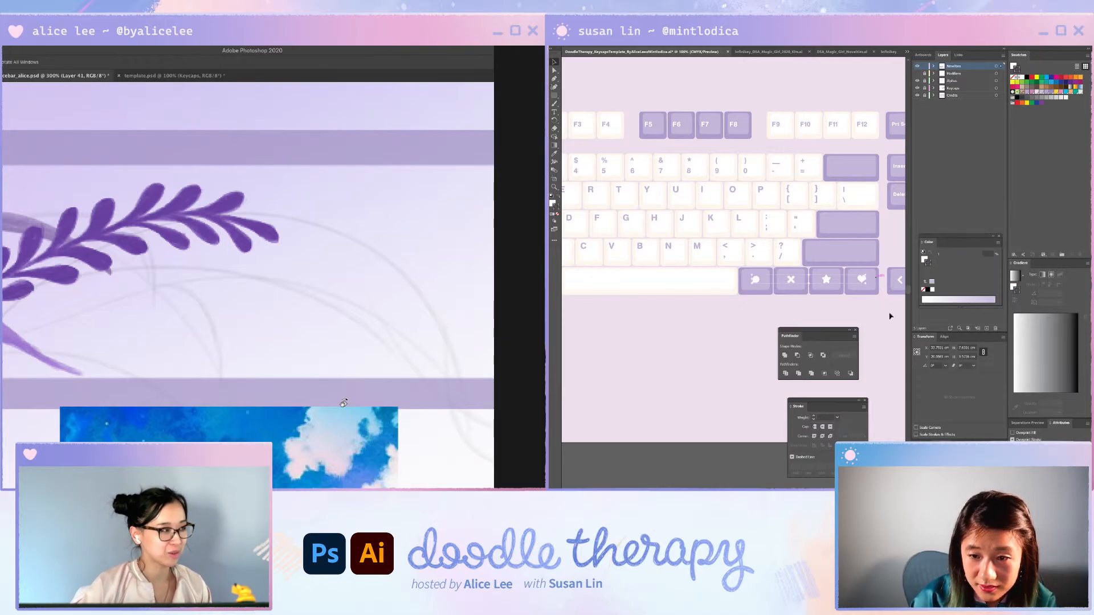
click(900, 280)
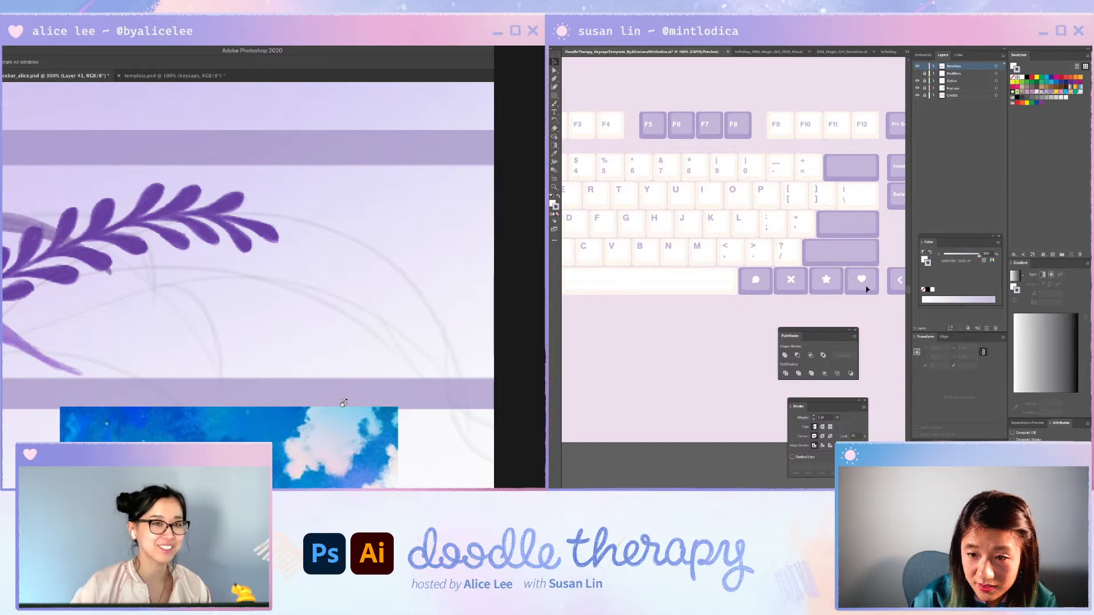
click(876, 291)
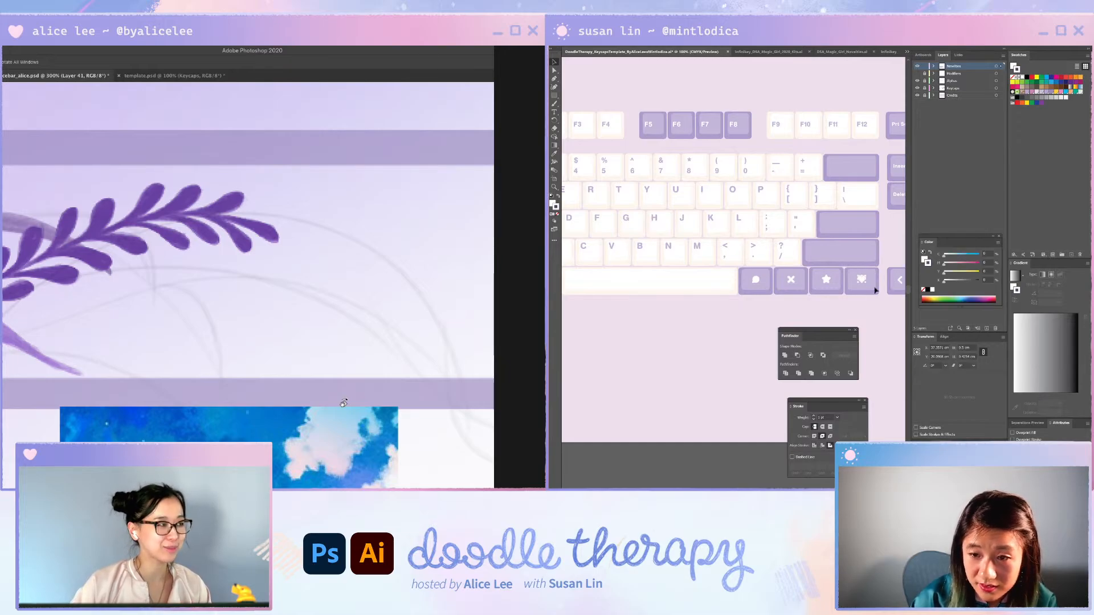
click(795, 301)
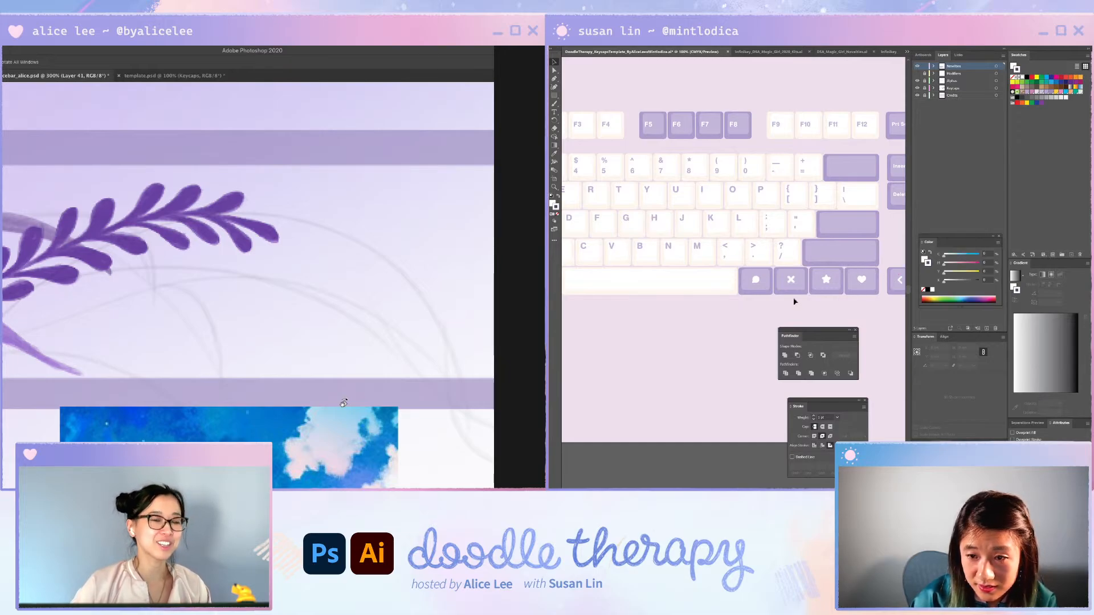
- In Photoshop, touch up the leaf at the very tip of the tendril with the brush
drag(371, 383, 200, 411)
drag(280, 299, 284, 327)
- In Illustrator, duplicate the star and heart icons and shift the copies left over the space bar
click(756, 282)
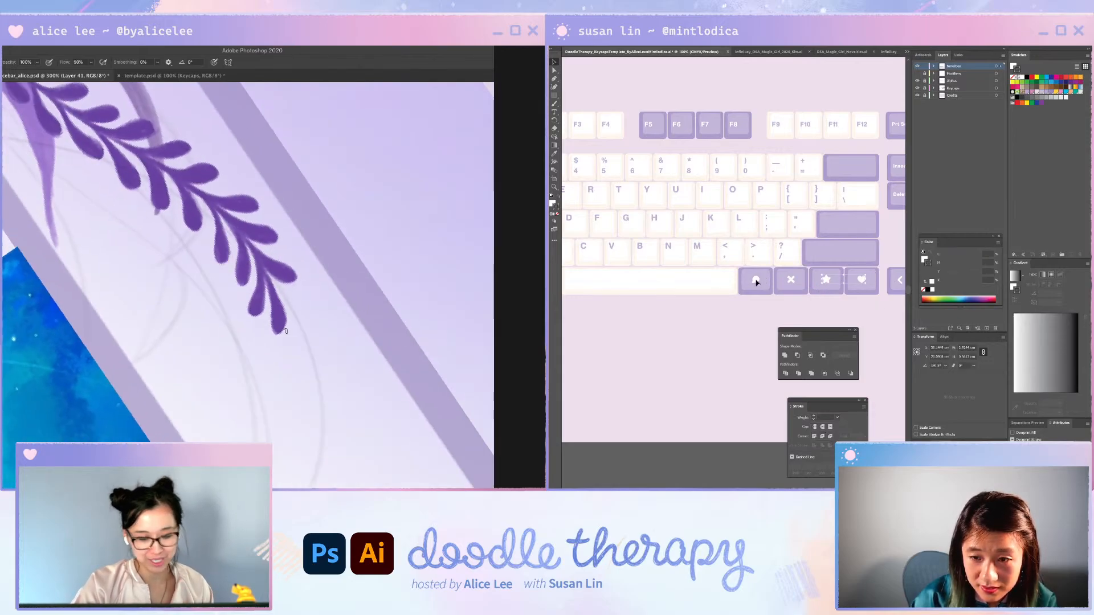
click(837, 296)
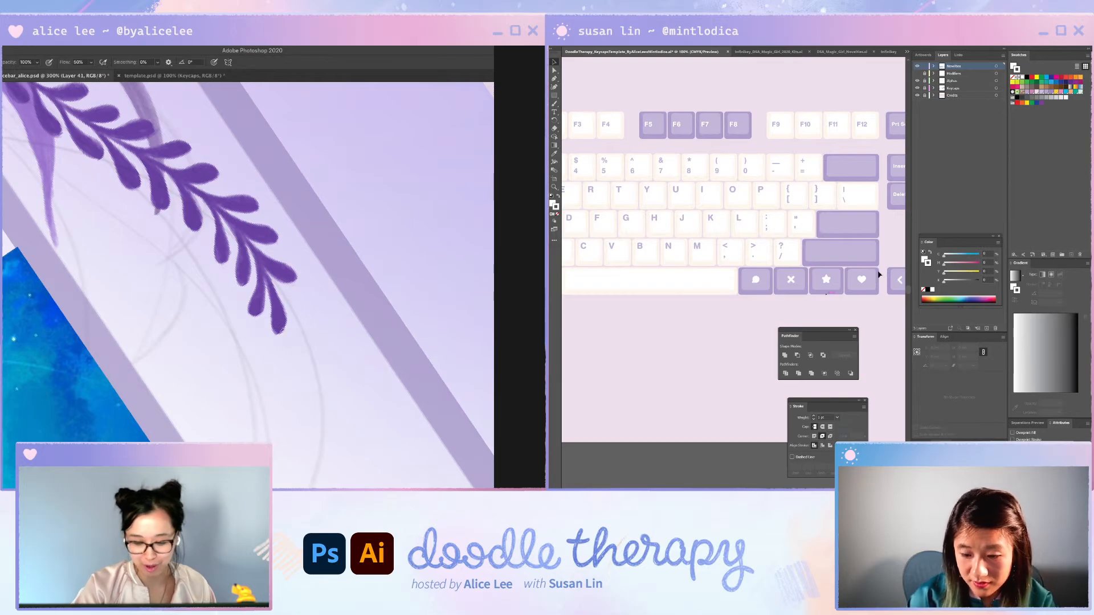
click(877, 275)
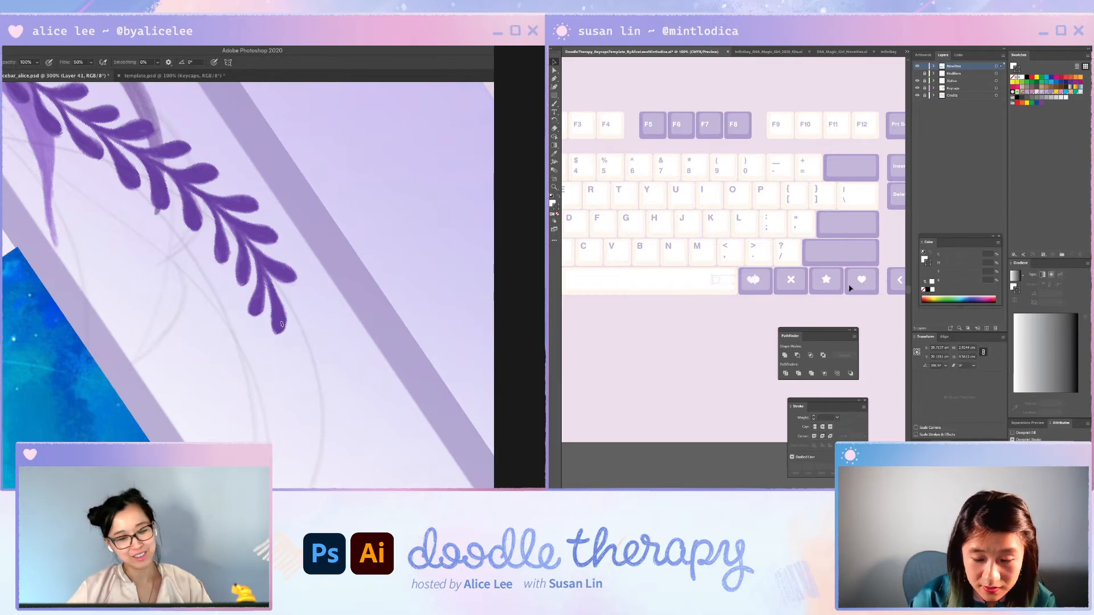
key(e)
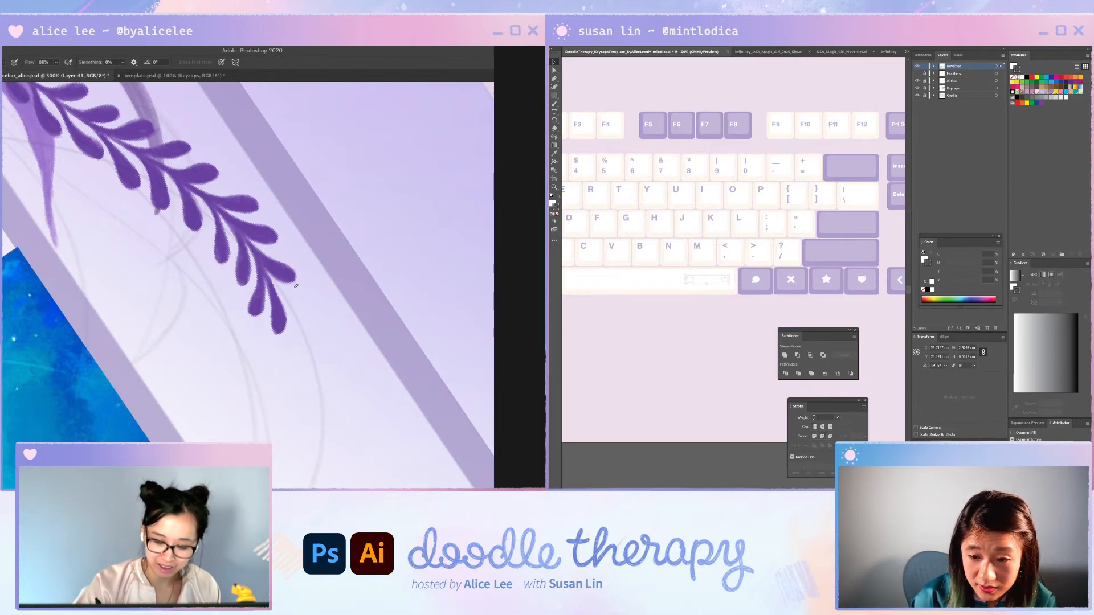
scroll(734, 228, left, 5)
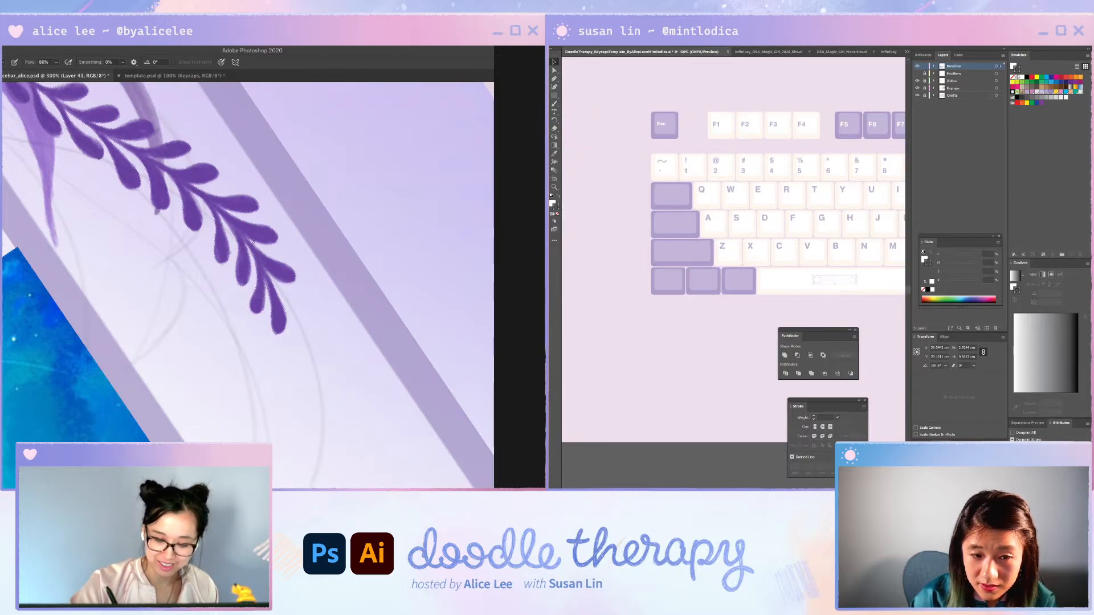
key(b)
key(Escape)
- Move the duplicated star and heart left onto the first two keys of the bottom row
key(shift+Left)
key(shift+Left)
key(shift+Left)
key(shift+Left)
key(shift+Left)
key(shift+Left)
key(shift+Left)
key(shift+Left)
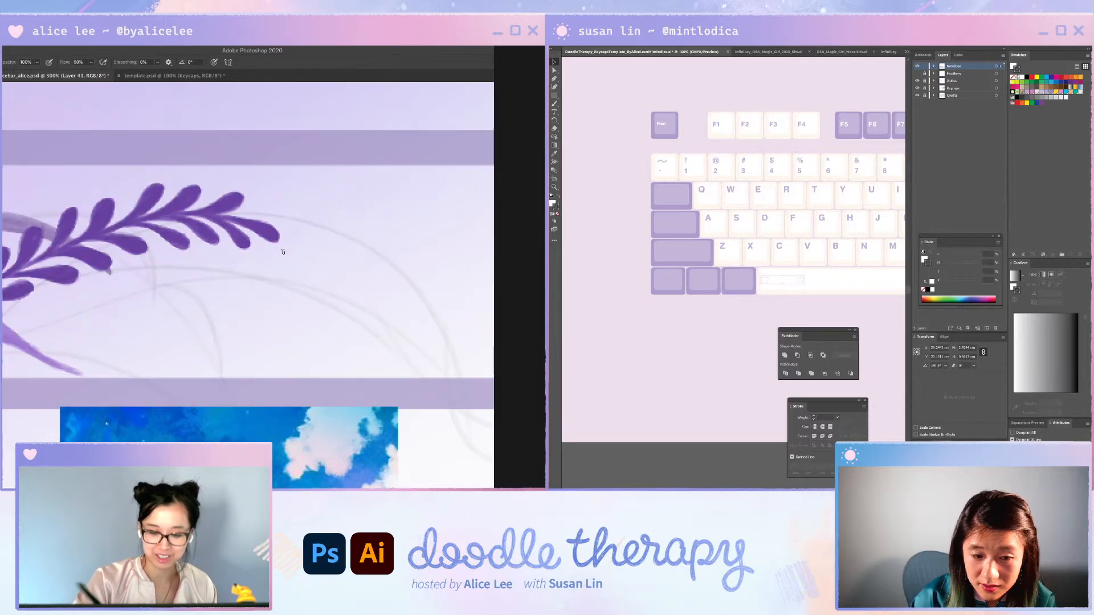
key(shift+Left)
key(shift+Left)
key(shift+Left)
key(shift+Left)
key(shift+Left)
key(shift+Left)
key(shift+Left)
key(shift+Left)
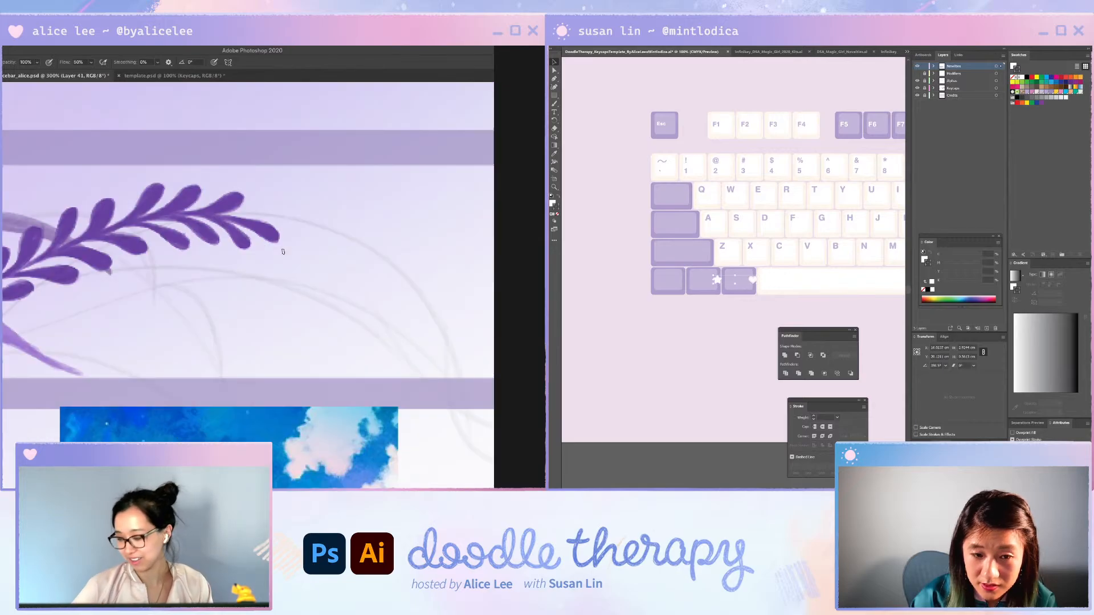
key(shift+Left)
key(shift+Left)
key(shift+Left)
key(shift+Left)
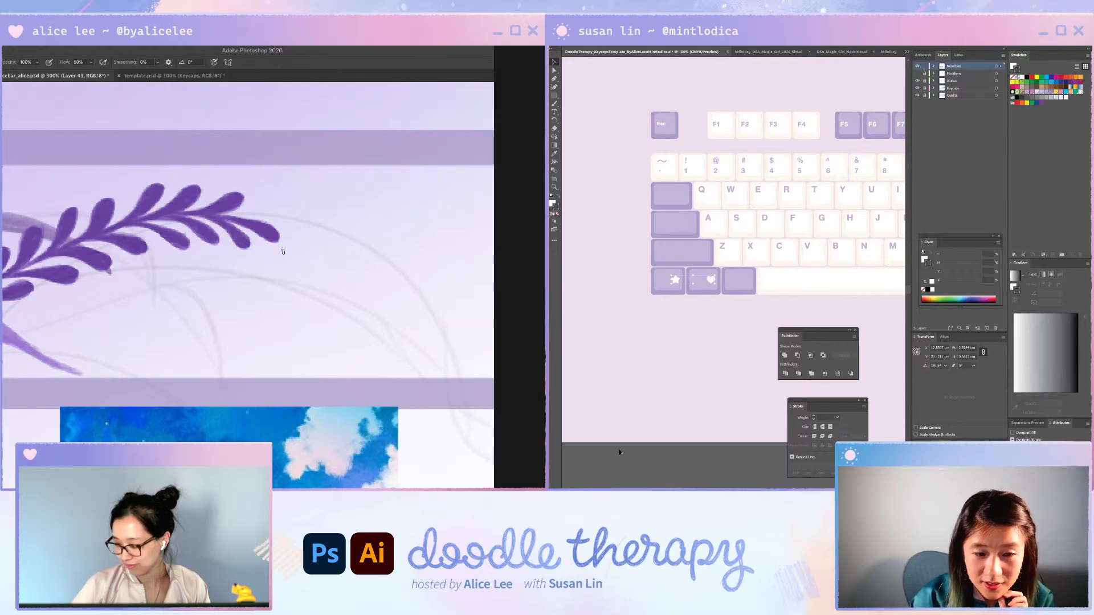
- Save the leafy tendril document in Photoshop
key(ctrl+s)
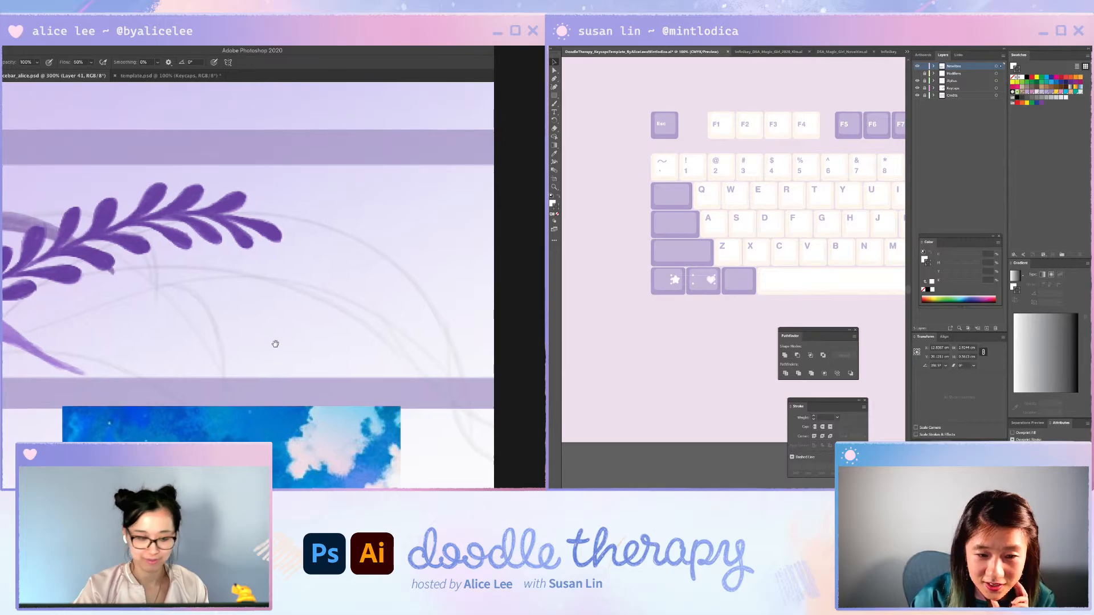
drag(259, 344, 407, 331)
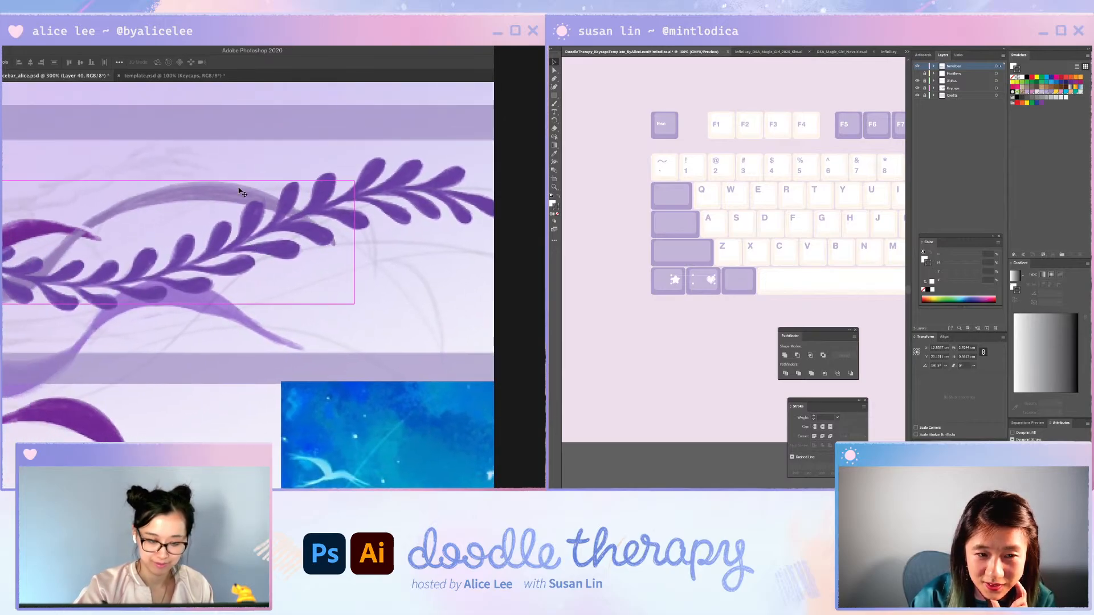
- In Photoshop, try lifting the pale ribbon behind the leafy tendril onto its own layer using the Magic Wand, and nudge it slightly
key(ctrl+minus)
key(r)
drag(332, 271, 345, 345)
key(w)
click(229, 236)
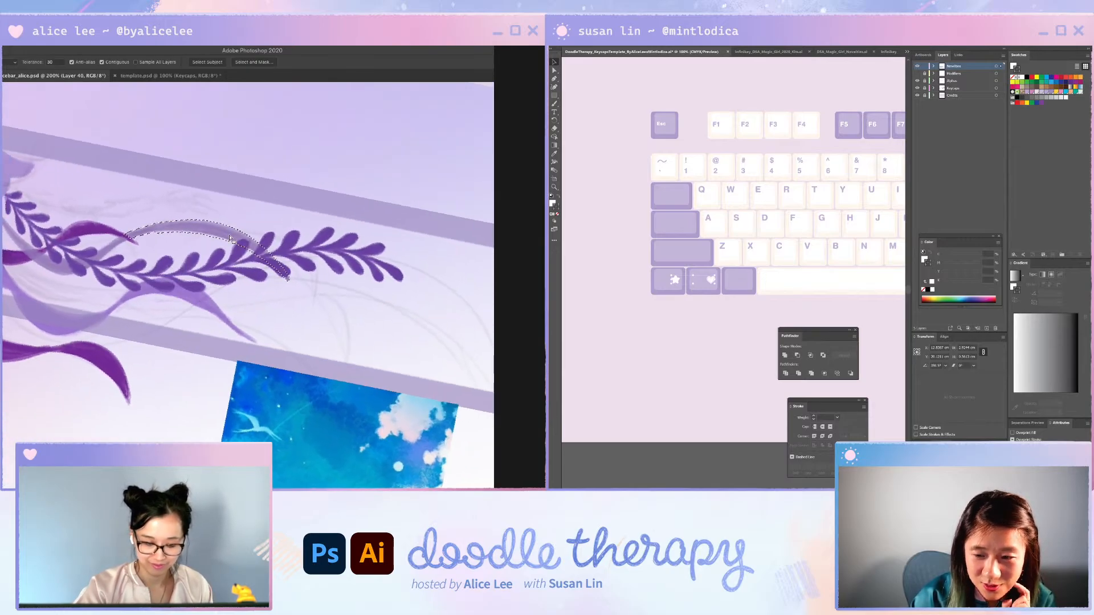
key(ctrl+j)
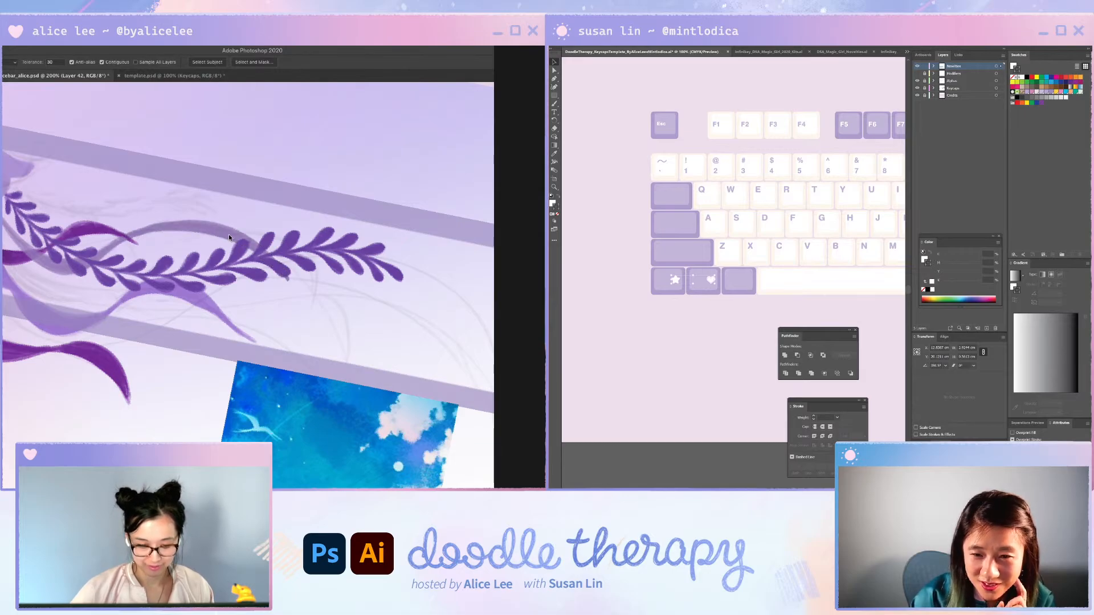
key(v)
mouse_move(241, 230)
mouse_down()
mouse_move(229, 227)
mouse_move(249, 215)
mouse_move(233, 234)
mouse_up()
drag(122, 239, 123, 239)
- Reselect the pale ribbon behind the tendril with the Magic Wand and move it as a separate piece
key(w)
click(212, 229)
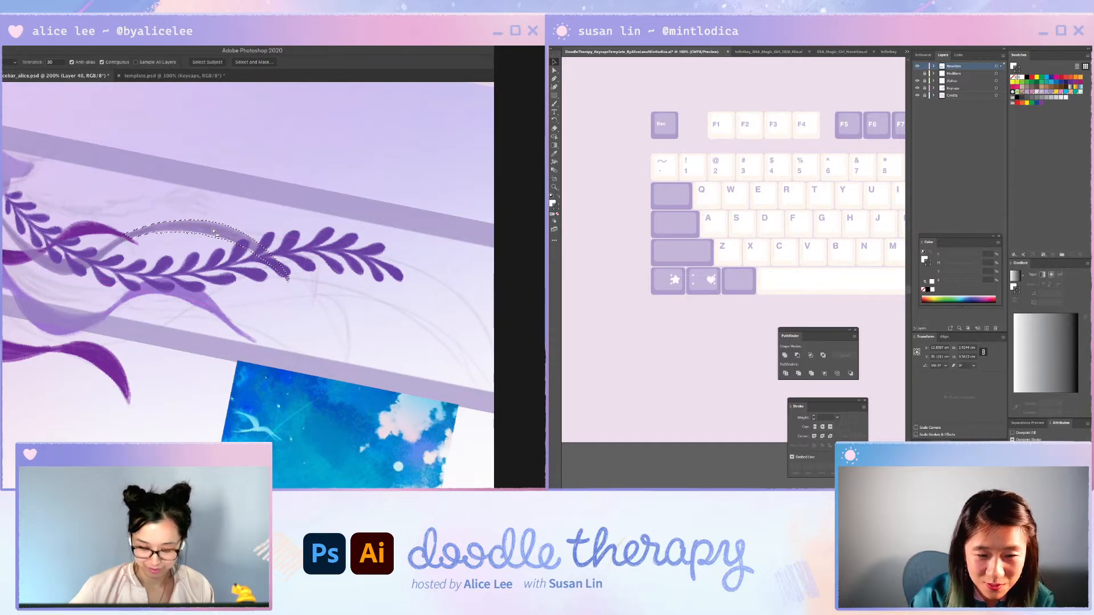
key(v)
drag(234, 232, 220, 229)
- Free Transform the pale ribbon, enlarging and shifting it so its tail extends past the tendril's stem
key(ctrl+t)
drag(305, 286, 329, 278)
drag(306, 256, 299, 262)
drag(223, 230, 253, 232)
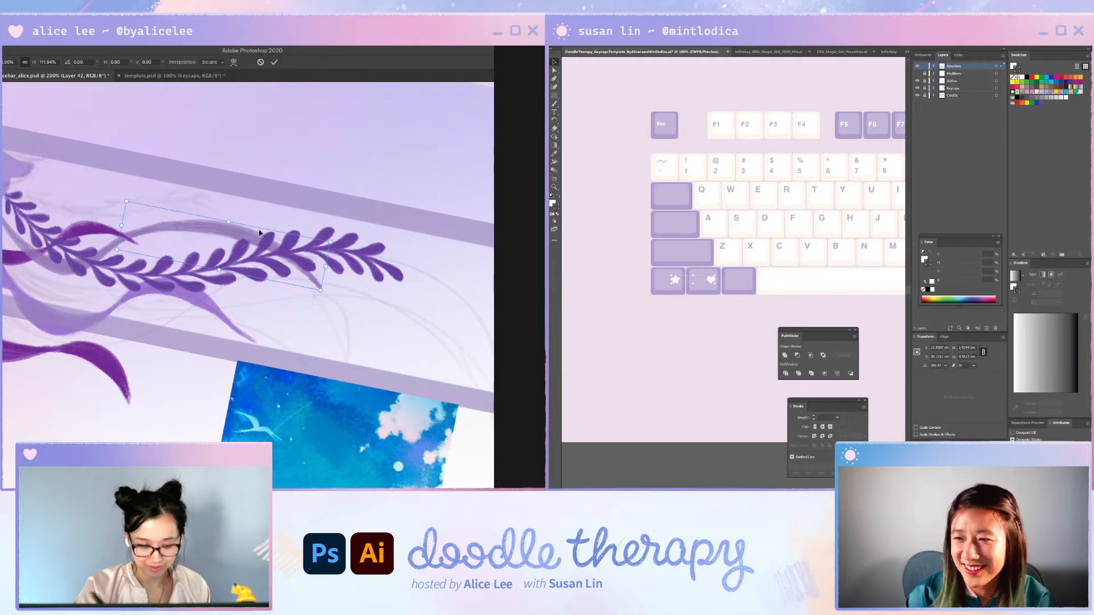
key(Return)
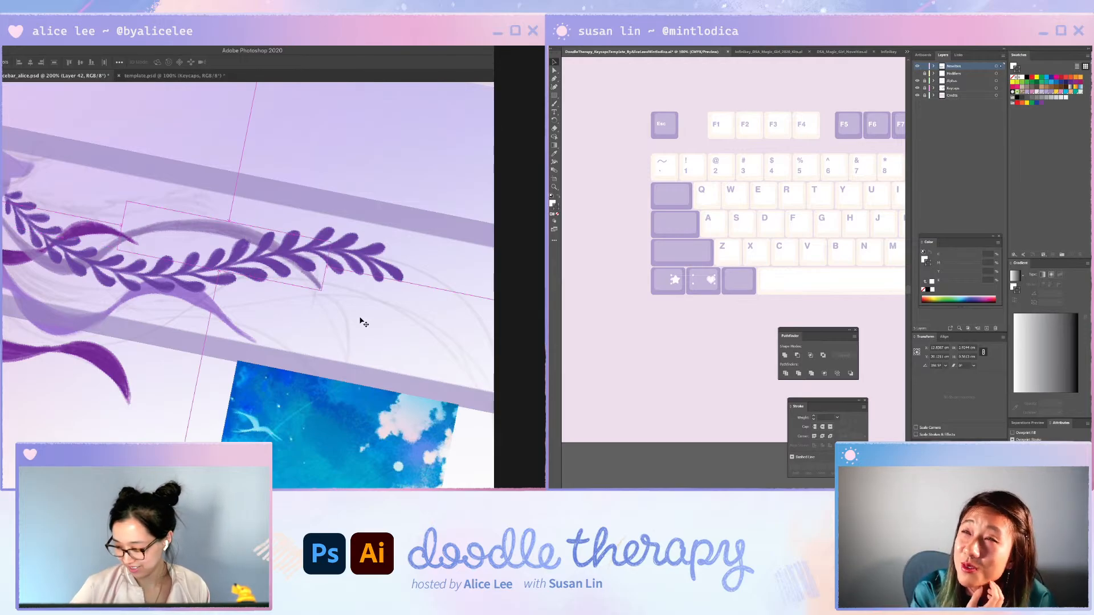
key(Escape)
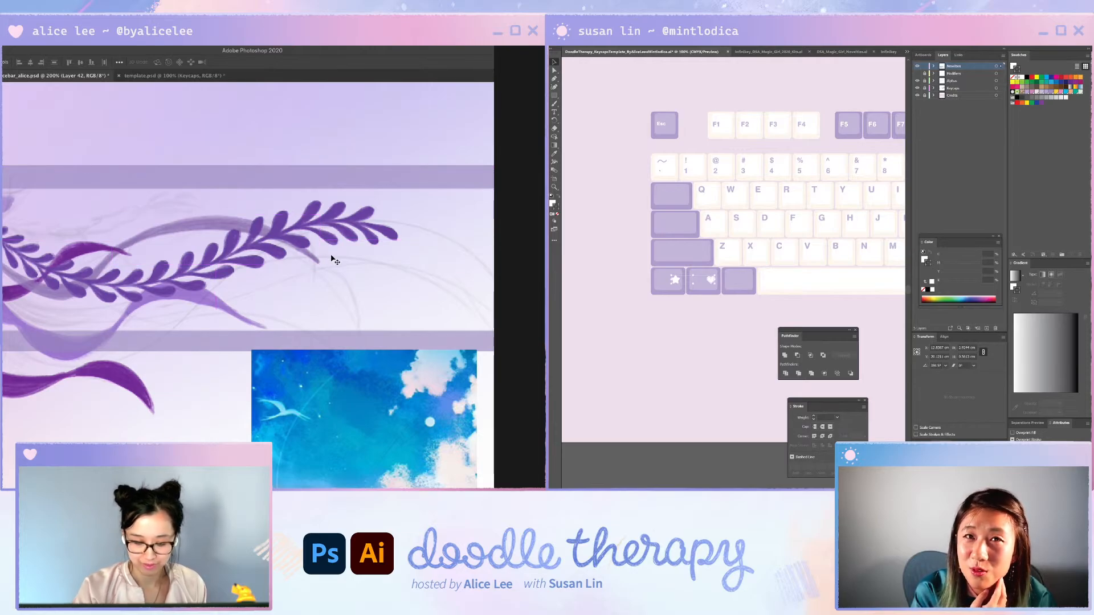
key(ctrl+t)
mouse_move(334, 254)
mouse_down()
mouse_move(313, 264)
mouse_move(320, 269)
mouse_up()
key(Return)
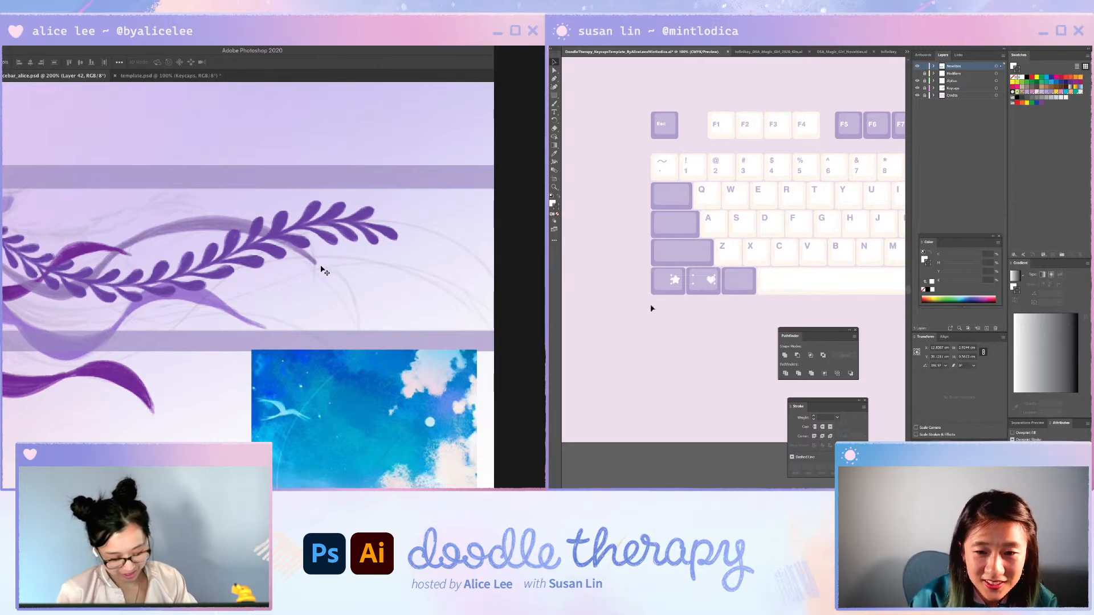
- In Illustrator, nudge the star and heart icons left until each is centered on its bottom-row key
click(714, 277)
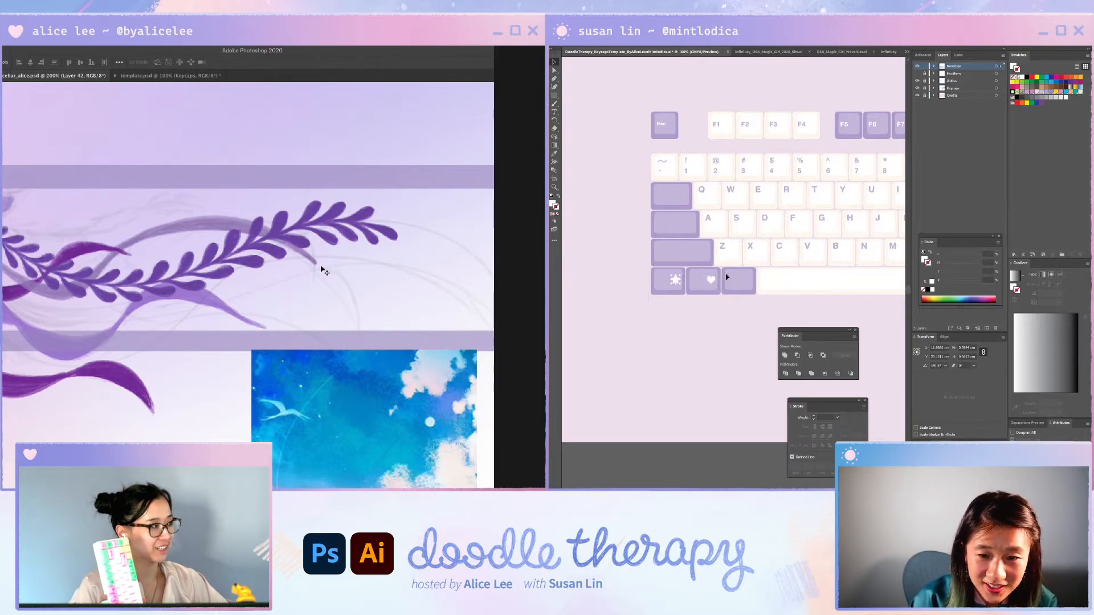
key(shift+Left)
key(shift+Left)
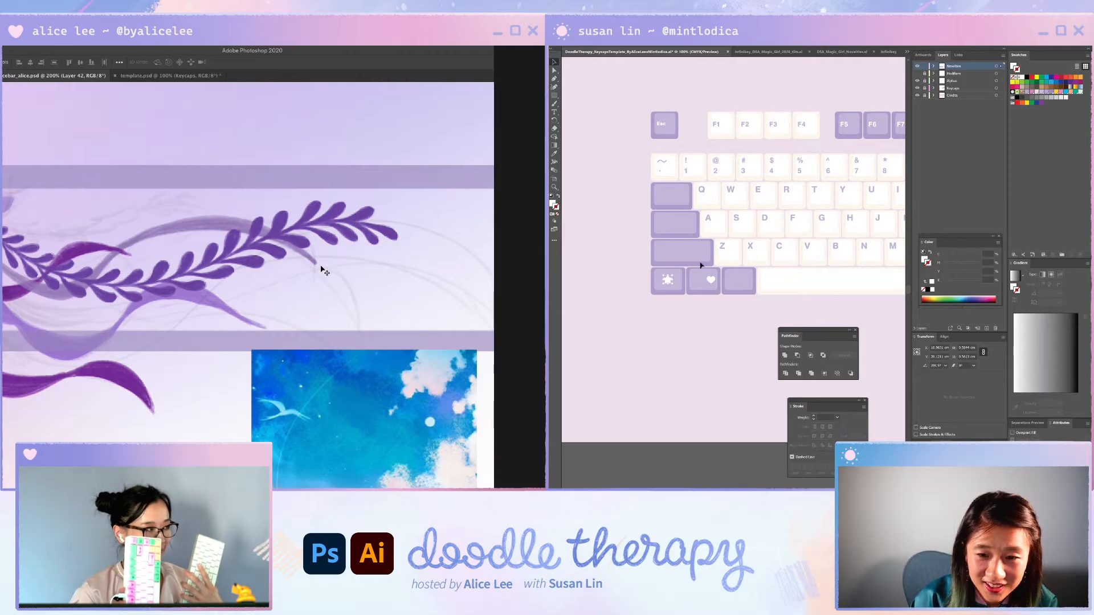
click(709, 278)
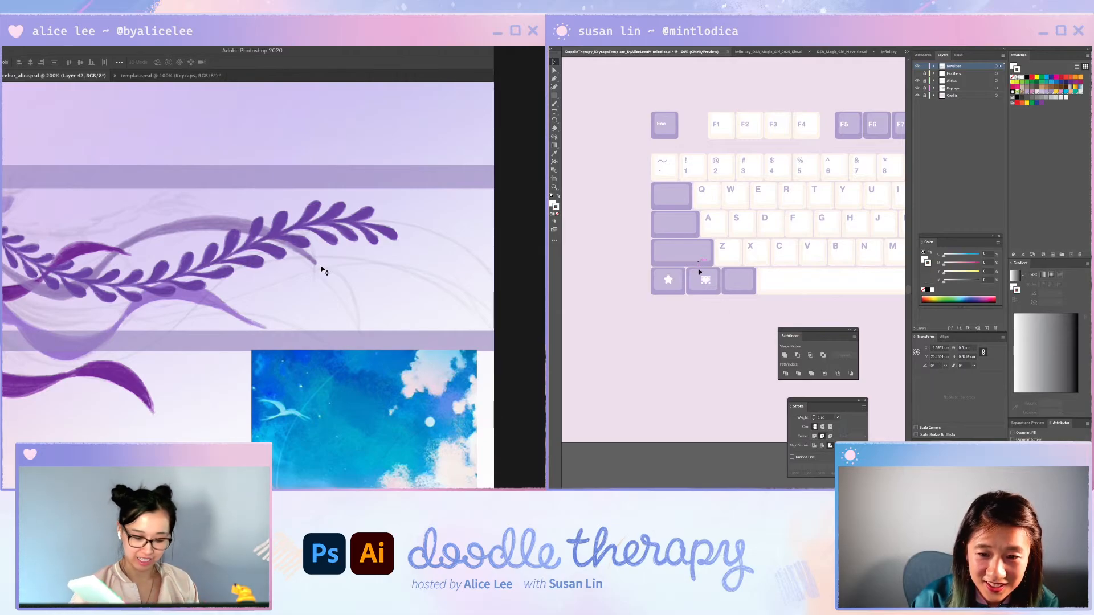
key(Left)
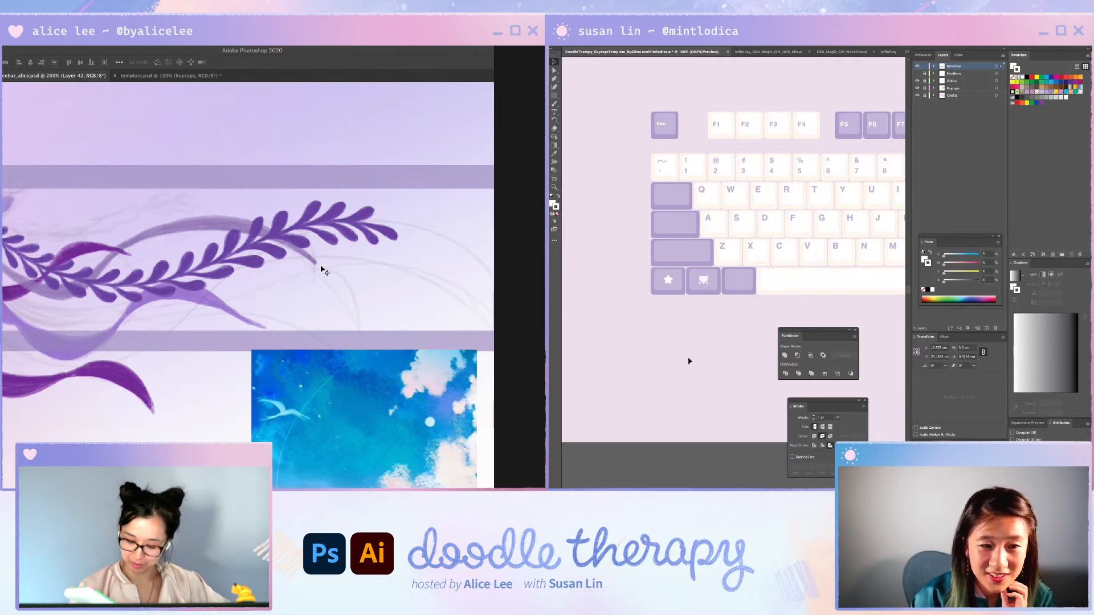
click(690, 361)
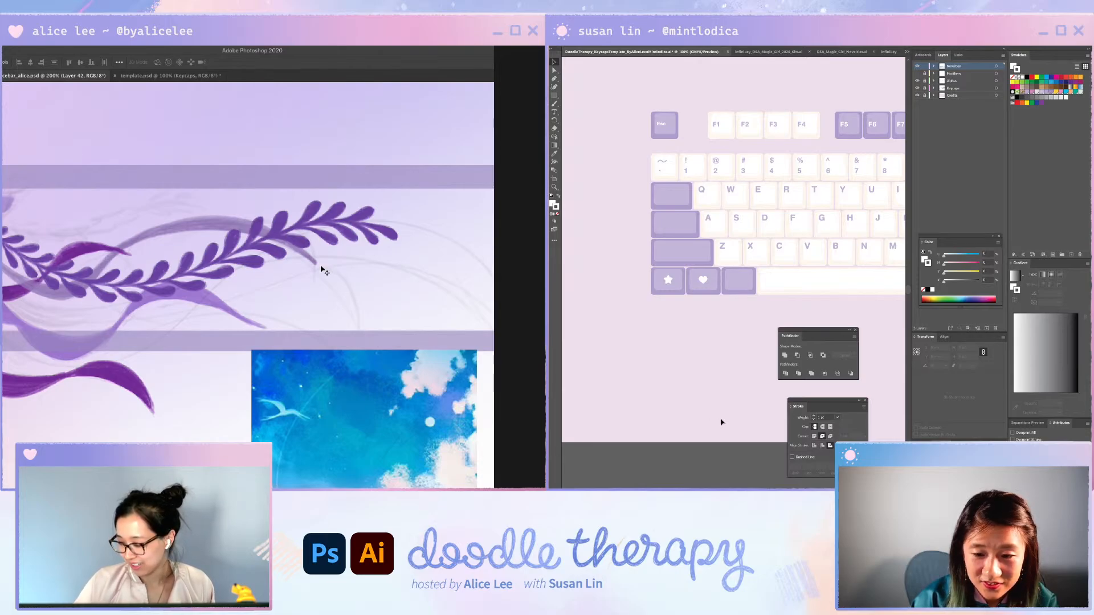
- Duplicate the dark eight-petal flower icon on the green icon artboard and move the copy above that artboard
scroll(722, 423, down, 8)
scroll(729, 423, down, 5)
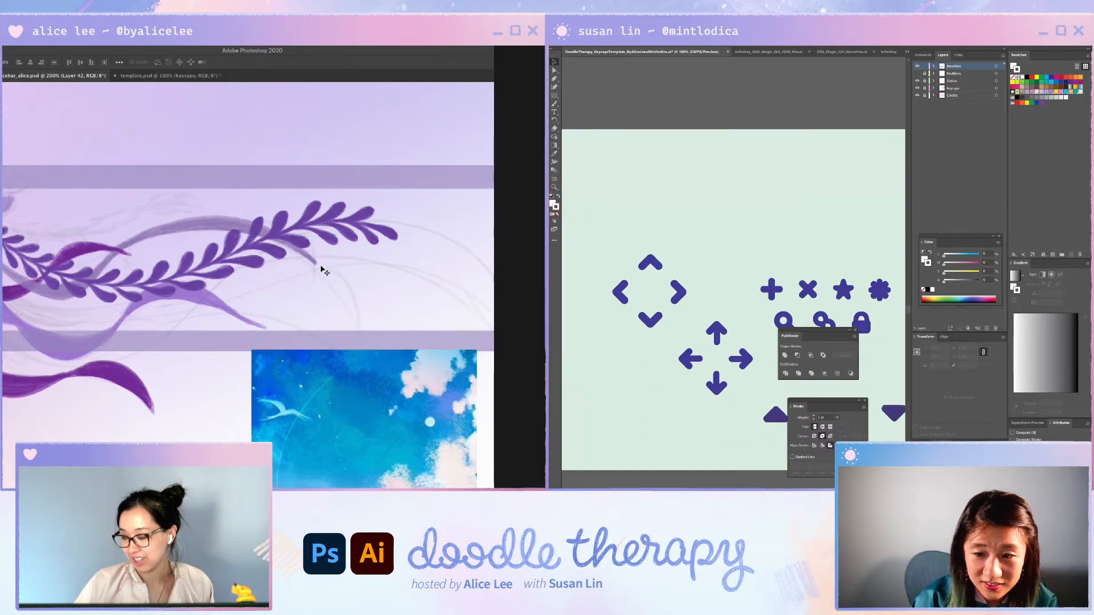
scroll(811, 432, right, 12)
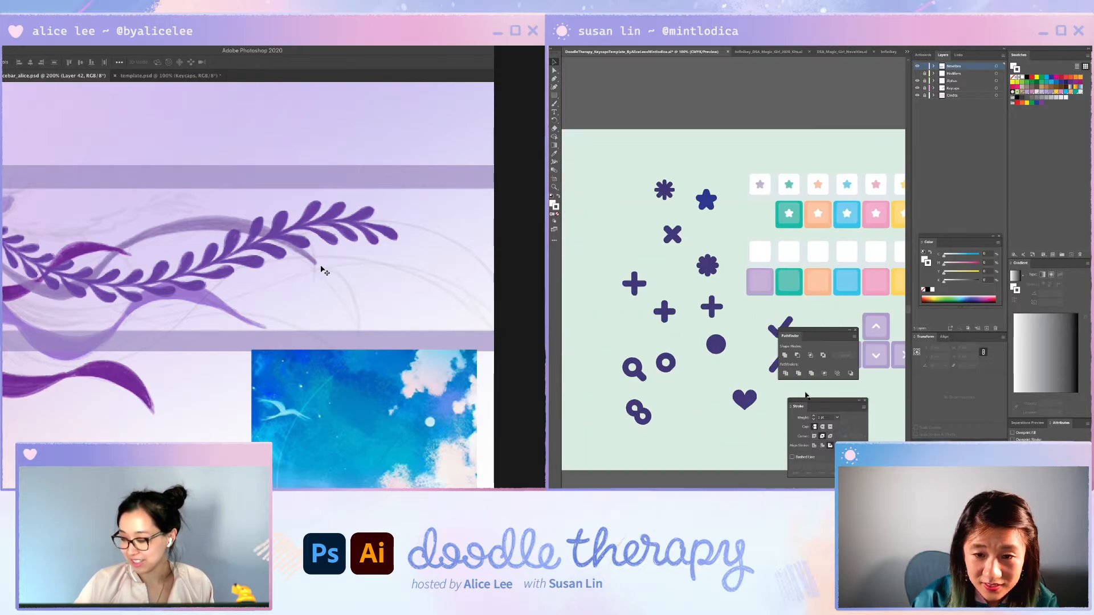
click(686, 285)
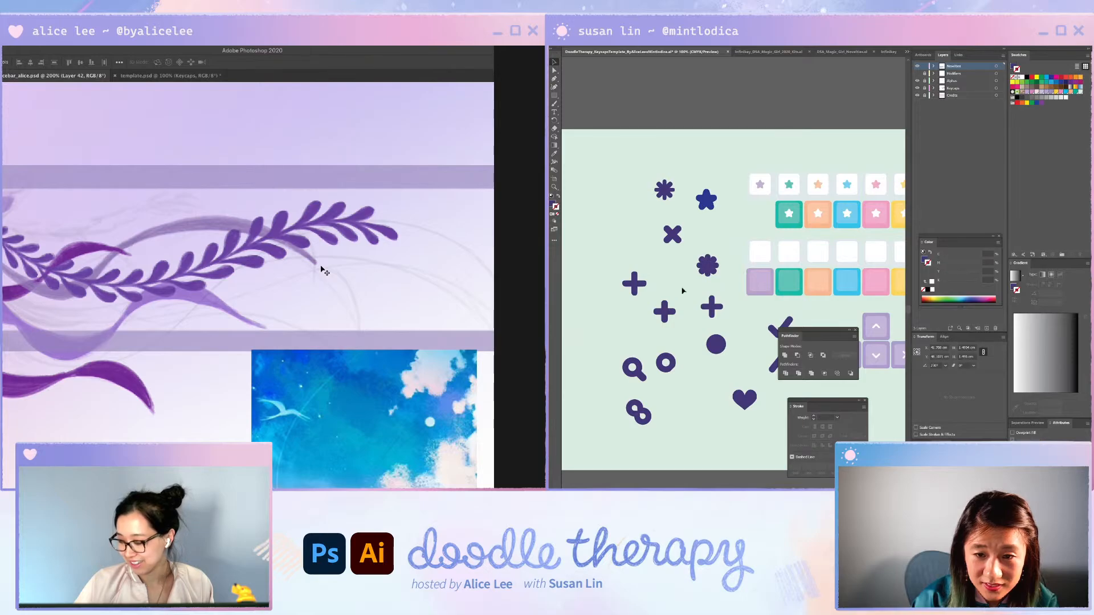
click(718, 256)
key(ctrl+c)
key(ctrl+v)
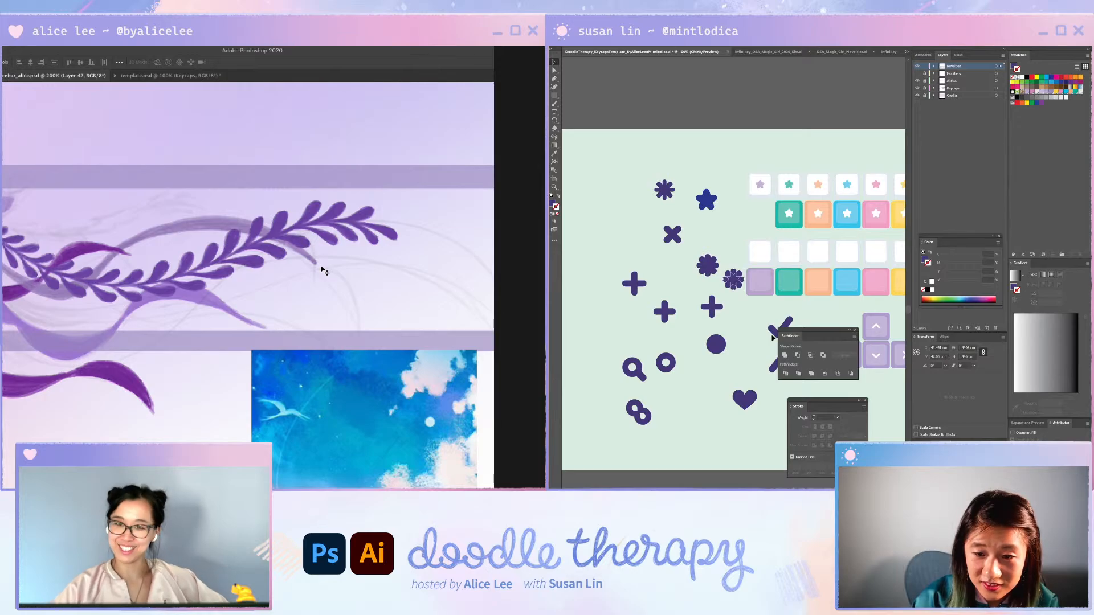
drag(734, 278, 667, 89)
- Move the copied flower icon below the star key and recolor it white by sampling the star with the Eyedropper
scroll(684, 103, up, 2)
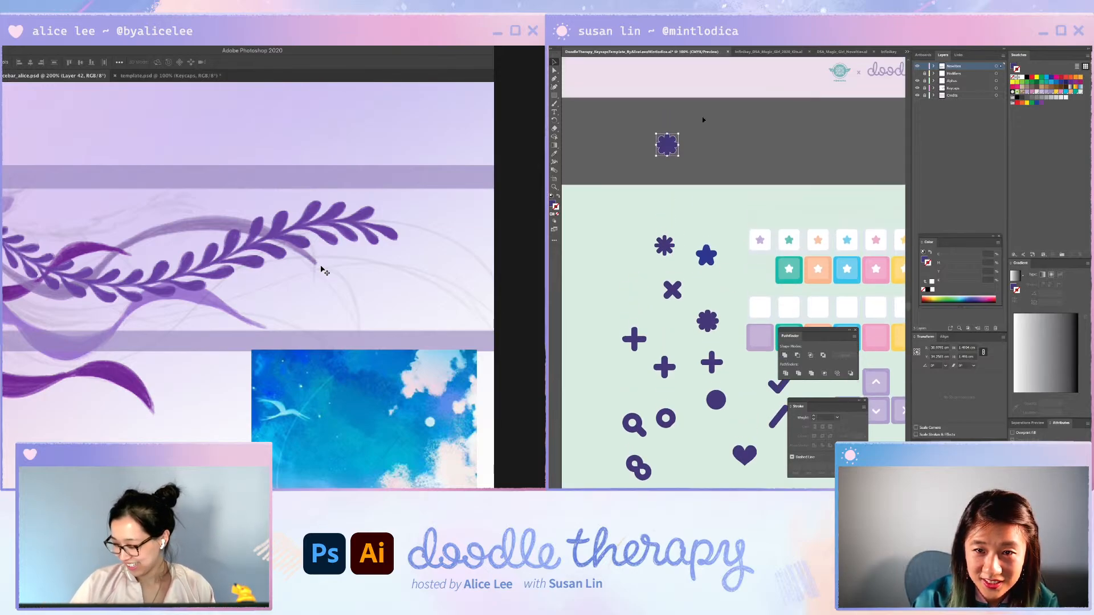
scroll(704, 120, up, 6)
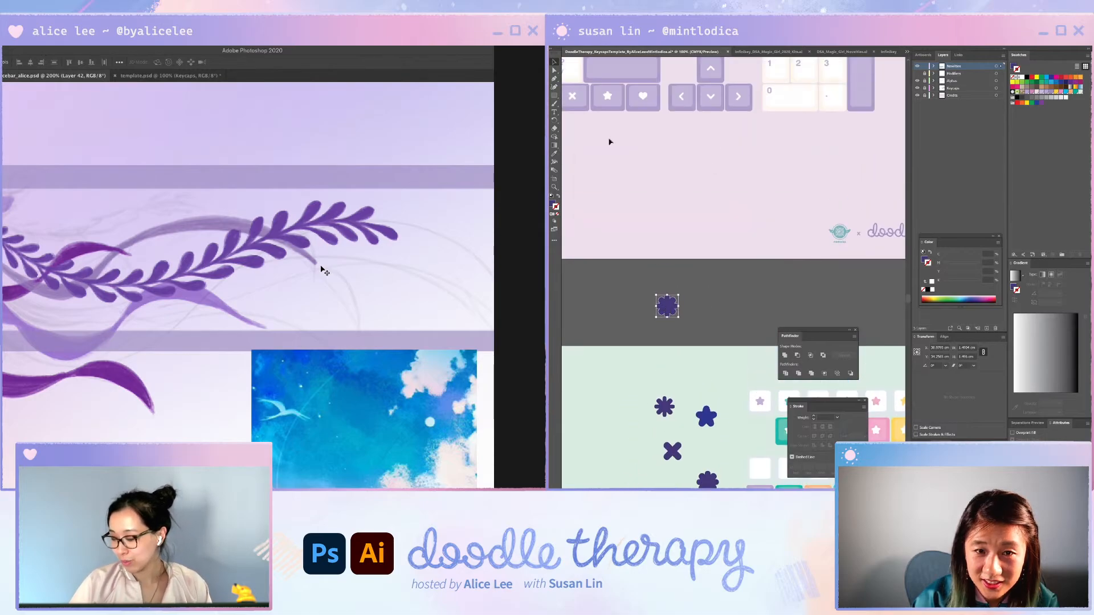
drag(666, 307, 608, 125)
key(i)
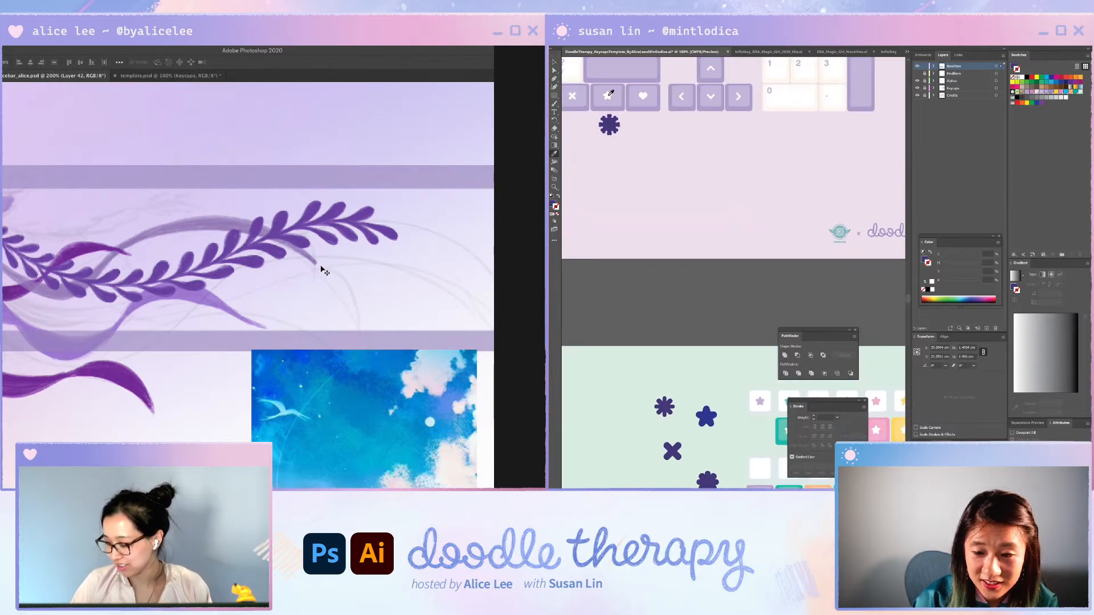
click(608, 95)
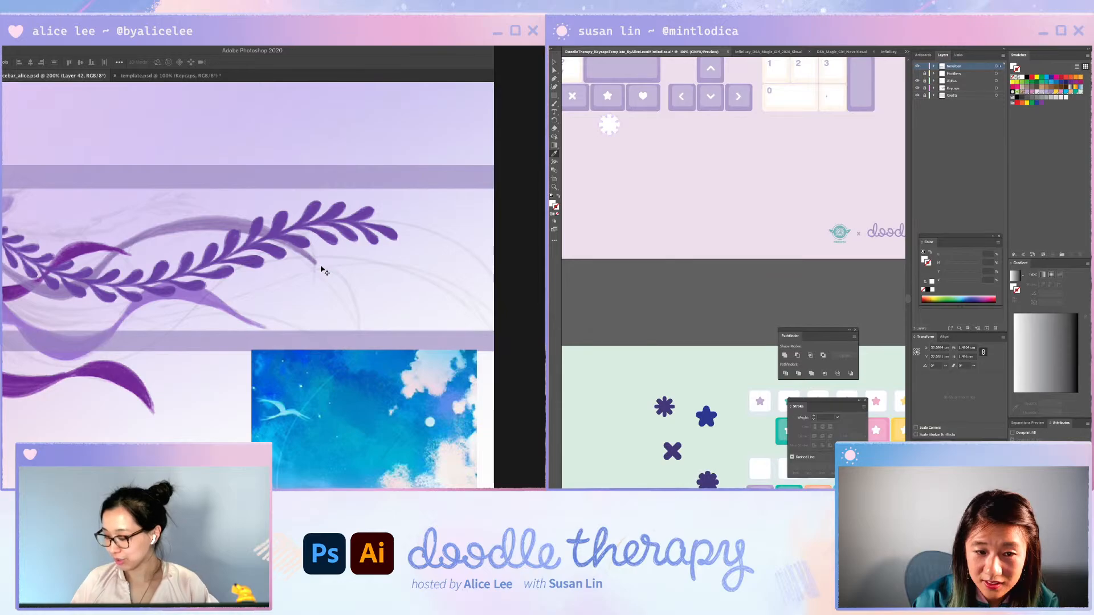
scroll(740, 211, left, 3)
scroll(711, 216, up, 3)
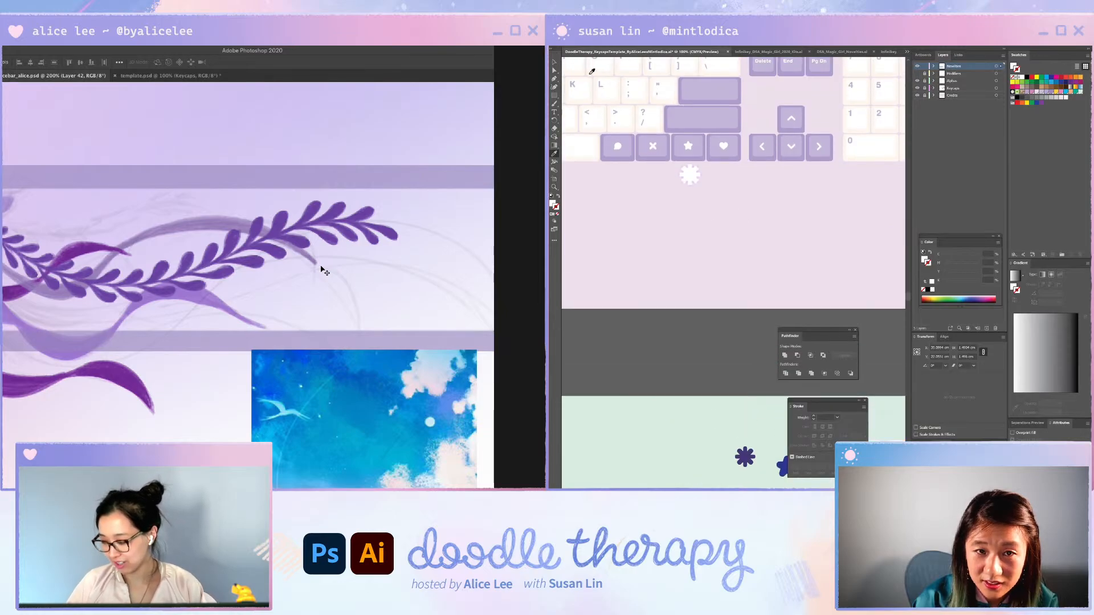
key(v)
click(711, 217)
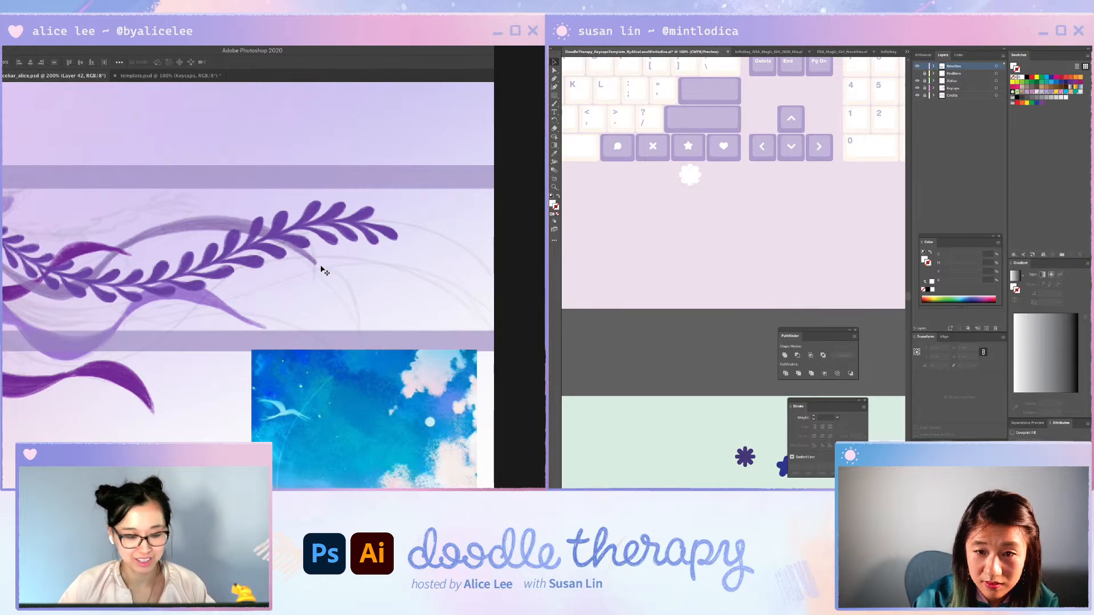
scroll(836, 350, left, 3)
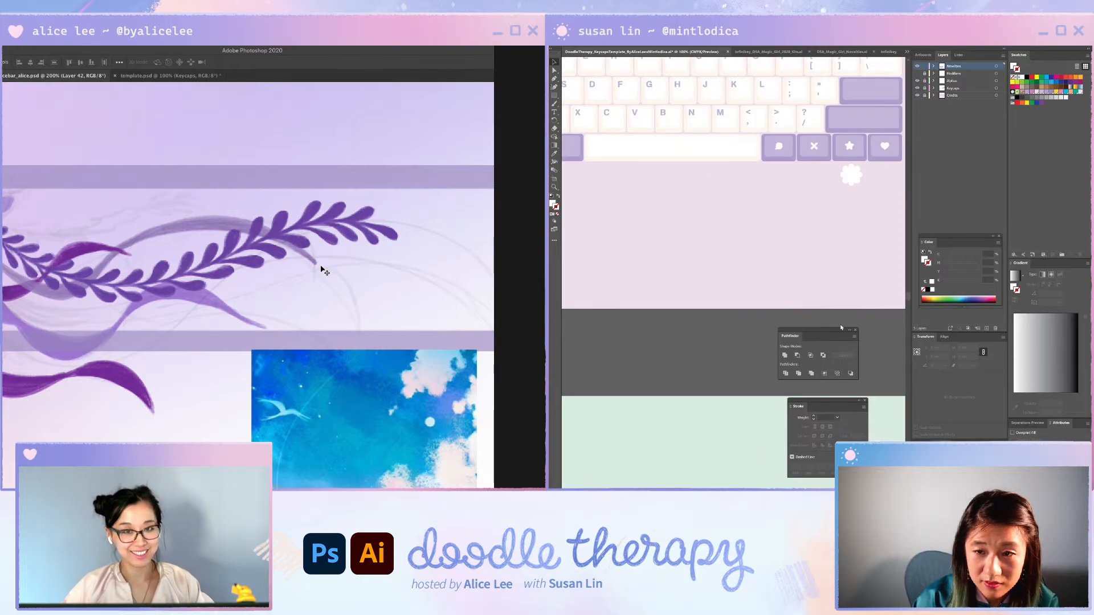
- Move the white flower icon onto the third key of the bottom row, beside the space bar
drag(669, 168, 580, 160)
drag(430, 274, 378, 281)
drag(580, 160, 578, 157)
drag(378, 281, 361, 284)
key(super+minus)
drag(578, 158, 577, 160)
key(super+minus)
drag(361, 351, 394, 345)
scroll(679, 289, left, 2)
key(super+plus)
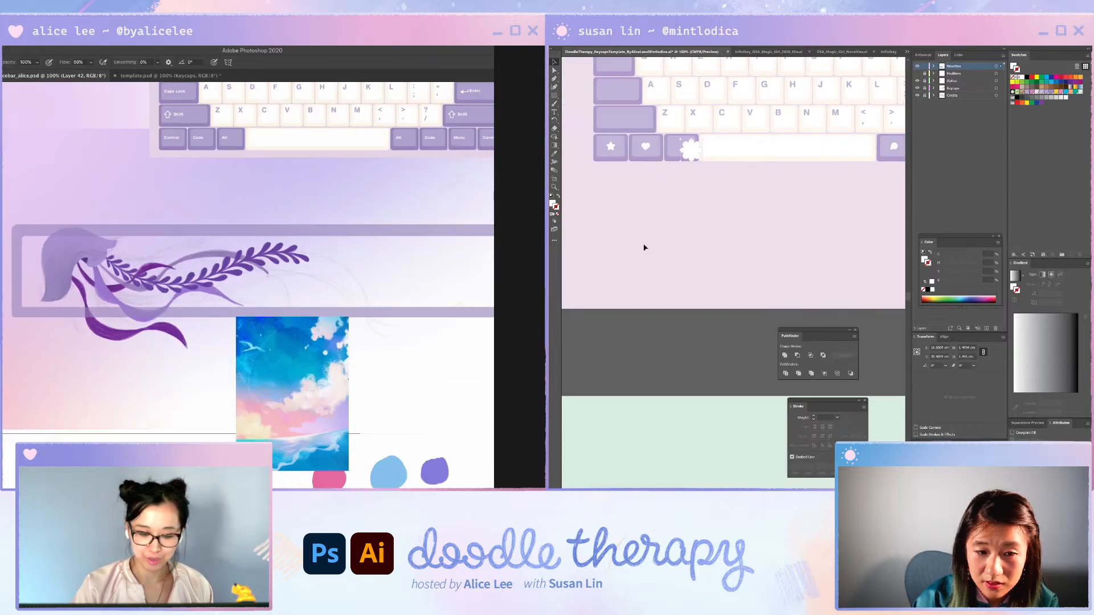
- In Photoshop, move the pencil sketch below the space bar frame and set its layer opacity to 100%
scroll(645, 269, up, 2)
drag(192, 247, 201, 356)
key(0)
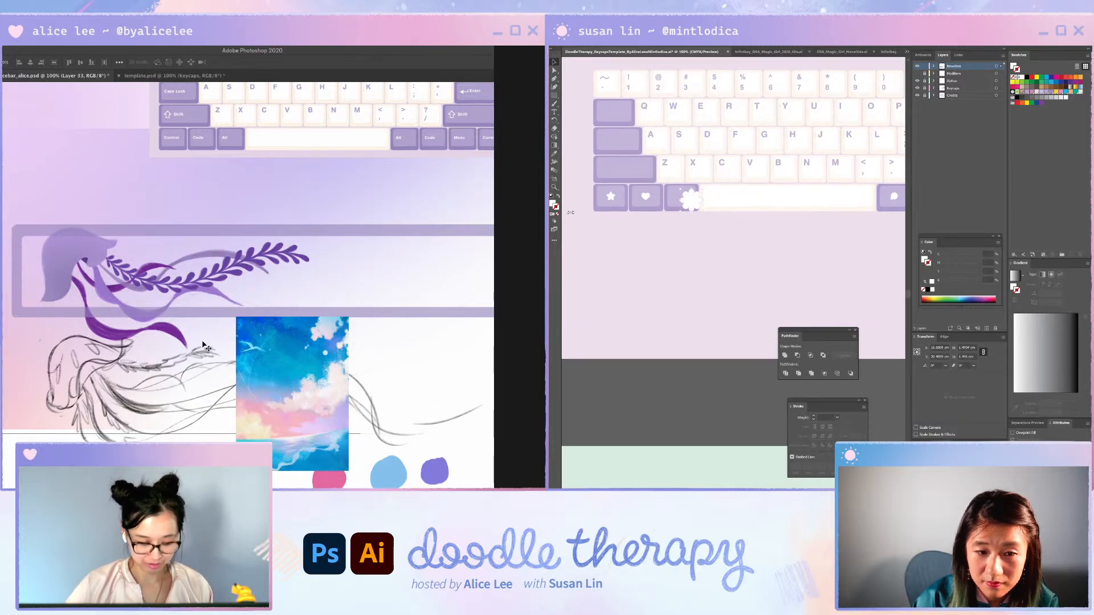
mouse_move(172, 363)
mouse_down()
mouse_move(166, 242)
mouse_move(163, 371)
mouse_move(158, 360)
mouse_up()
scroll(667, 197, up, 2)
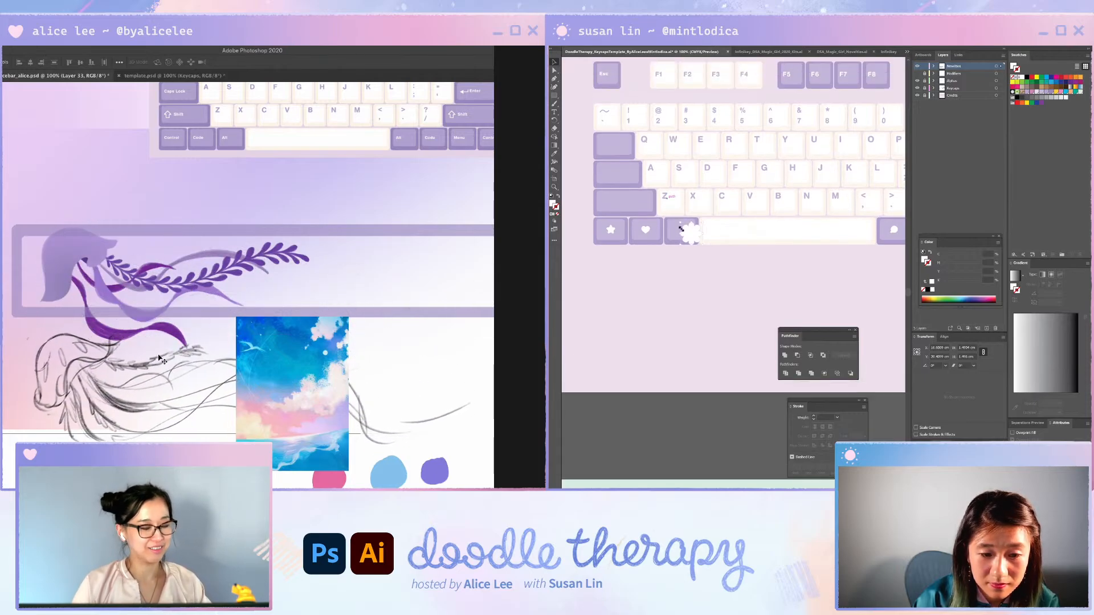
scroll(707, 256, up, 1)
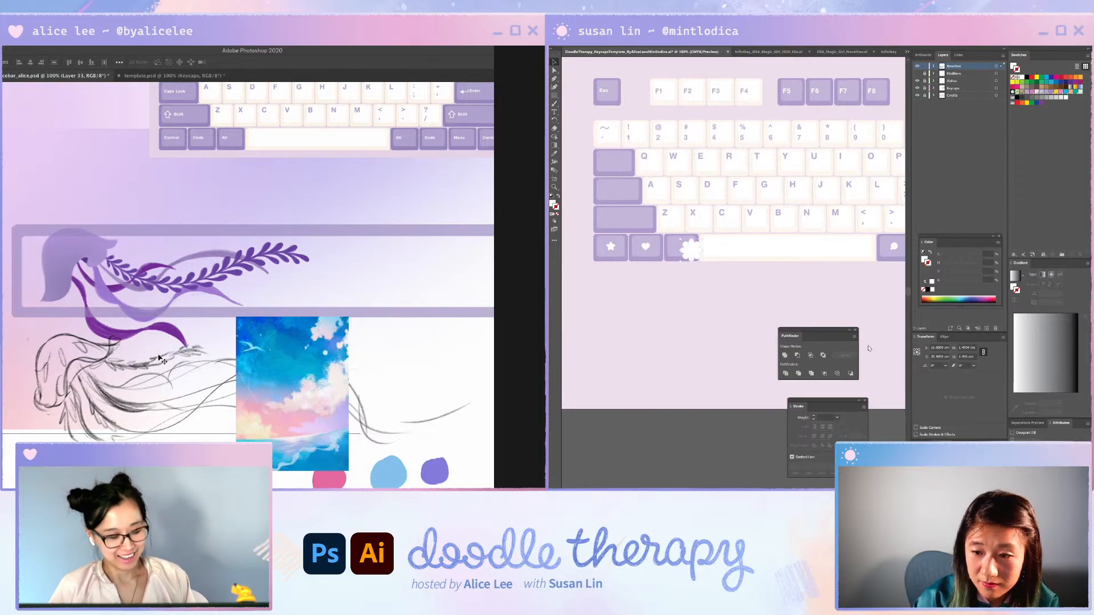
- In Illustrator, set the flower icon's width to 0.7 cm and center it on the third bottom-row key
click(963, 347)
text(0.7)
key(Return)
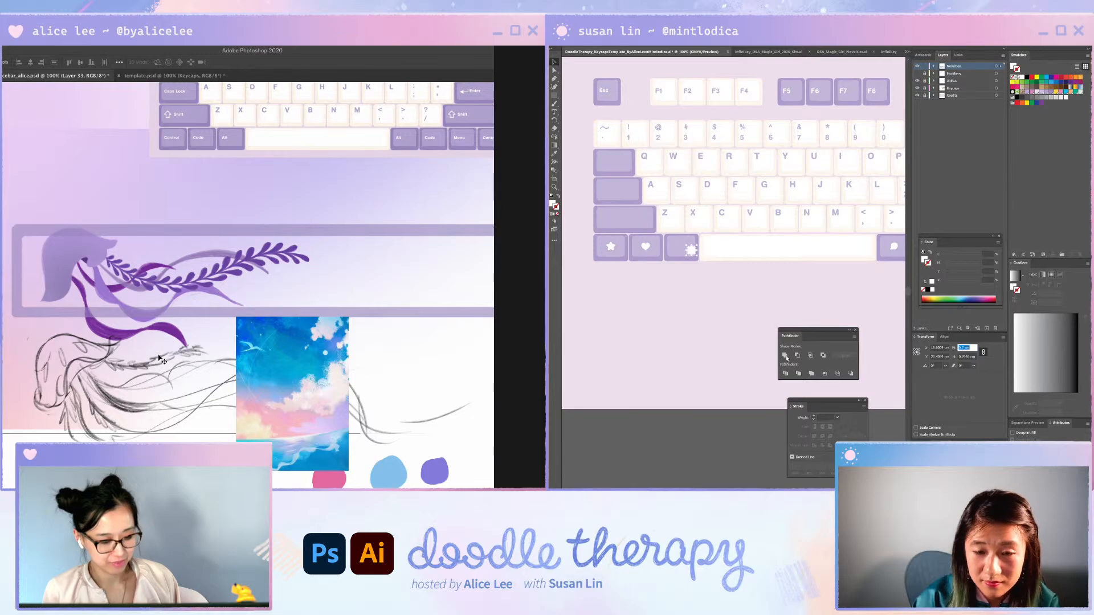
click(713, 286)
scroll(695, 280, up, 2)
drag(694, 277, 683, 272)
click(768, 341)
- In Photoshop, move the sky reference image farther right below the frame, and select the flower icon in Illustrator
drag(329, 429, 420, 296)
key(ctrl+equal)
key(ctrl+equal)
key(ctrl+equal)
scroll(734, 268, left, 5)
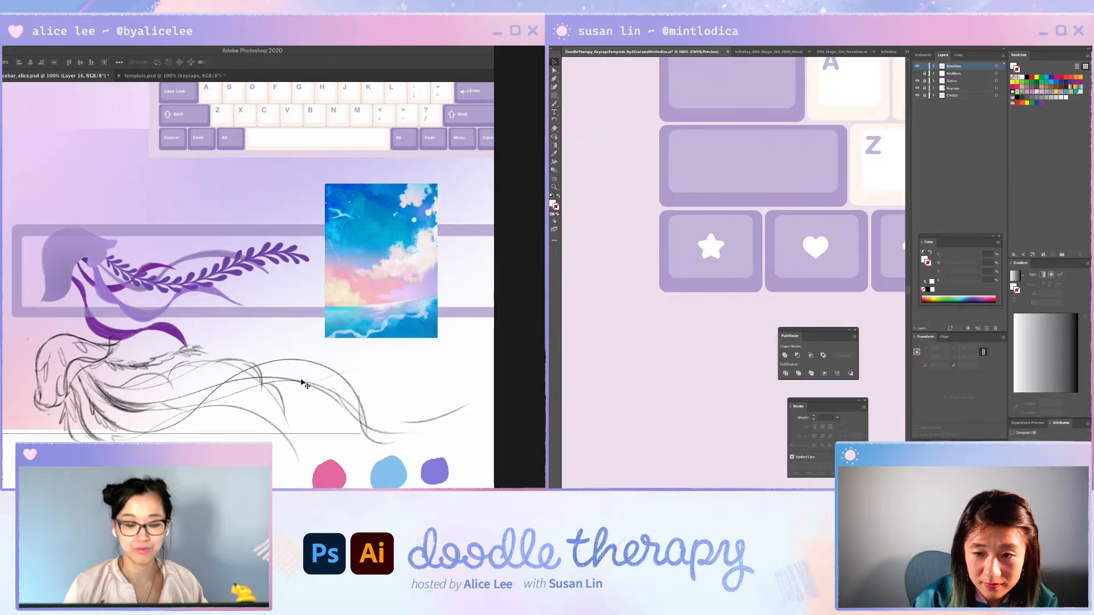
scroll(831, 235, right, 3)
click(815, 247)
drag(393, 295, 384, 441)
- Give the flower icon a 1 pt stroke in a swatch color while sketching loose strands across the Photoshop space bar frame
click(813, 419)
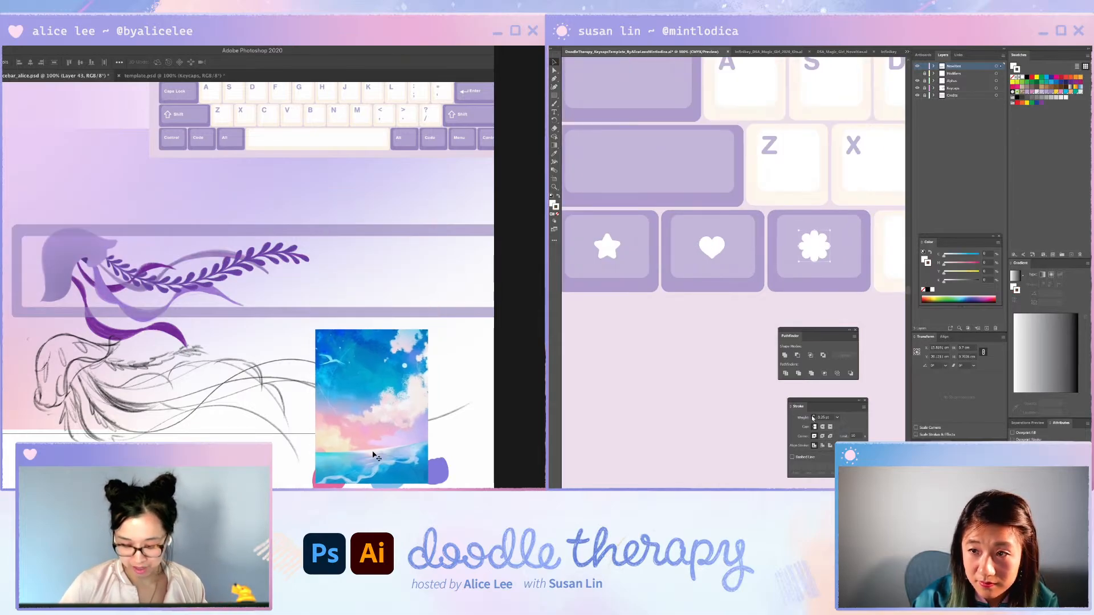
key(b)
drag(453, 234, 297, 274)
click(814, 417)
drag(280, 279, 494, 248)
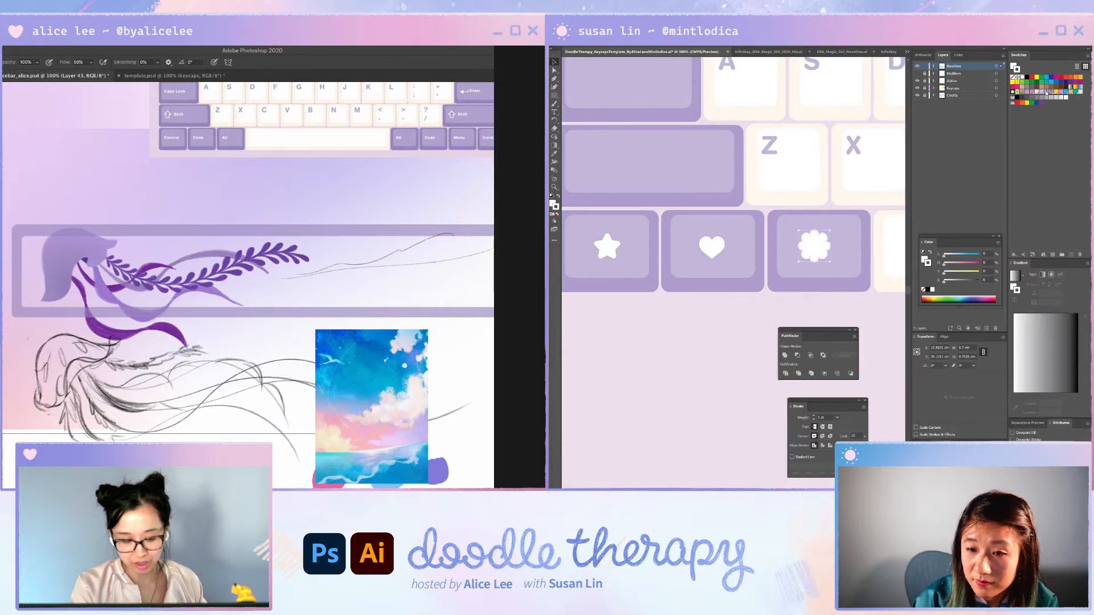
drag(18, 250, 275, 295)
click(1042, 91)
- In Photoshop, sketch more flowing strands across the space bar frame on the new layer
mouse_move(21, 251)
mouse_down()
mouse_move(205, 310)
mouse_move(301, 317)
mouse_up()
click(726, 330)
drag(10, 272, 280, 307)
mouse_move(467, 235)
mouse_down()
mouse_move(260, 298)
mouse_move(301, 298)
mouse_up()
mouse_move(479, 250)
mouse_down()
mouse_move(275, 321)
mouse_move(382, 303)
mouse_up()
click(822, 255)
drag(473, 290, 415, 307)
- Try different stroke alignments on the flower icon in Illustrator and clear the loose sketched strands in Photoshop
click(830, 447)
click(814, 445)
click(830, 446)
click(815, 445)
key(Delete)
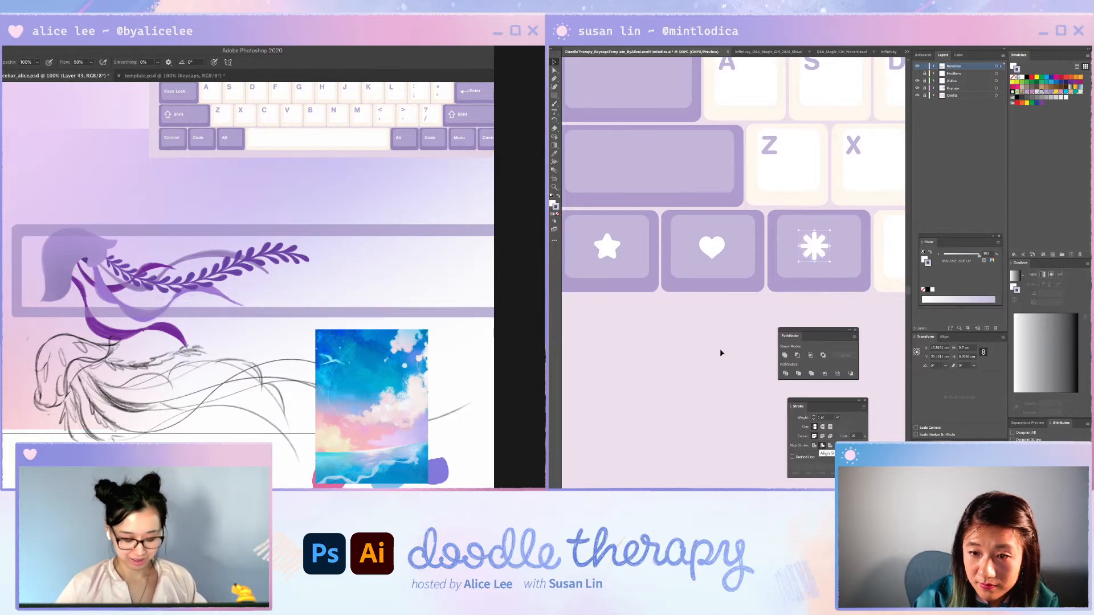
click(818, 252)
click(814, 446)
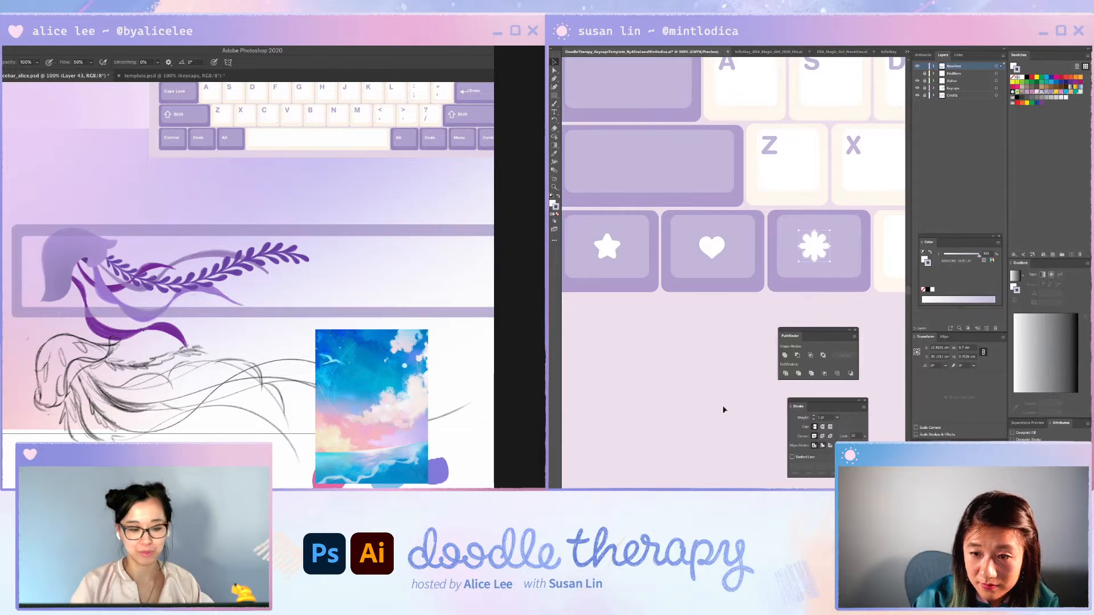
- Deselect the flower icon and save the keycap template in Illustrator
click(884, 248)
key(ctrl+minus)
key(ctrl+minus)
key(ctrl+minus)
key(ctrl+minus)
key(ctrl+minus)
key(ctrl+minus)
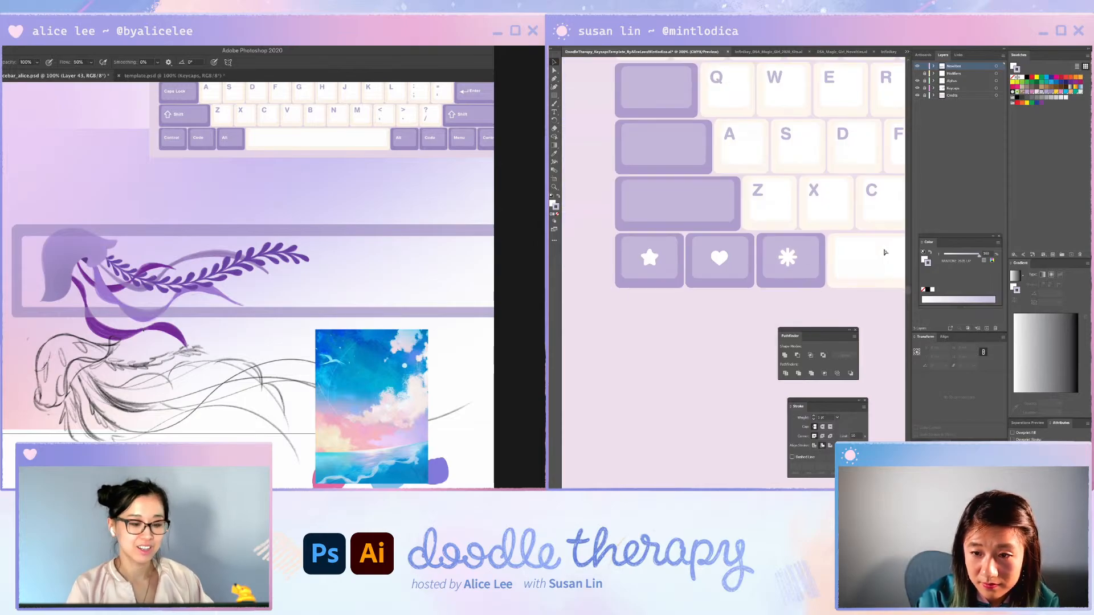
key(ctrl+s)
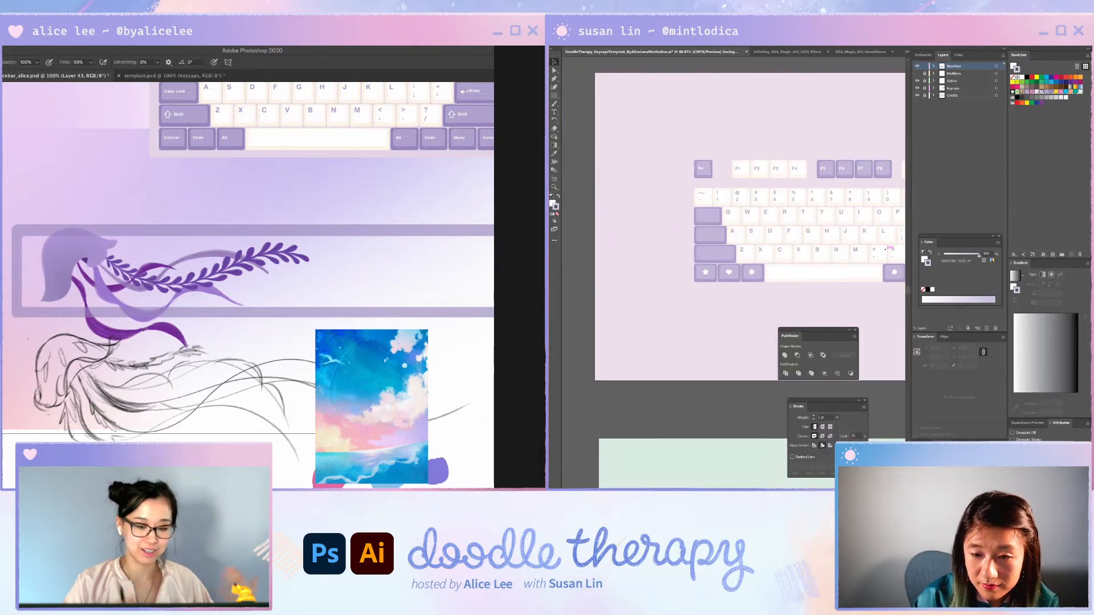
- Sketch long flowing strands across the whole space bar frame in Photoshop
mouse_move(12, 255)
mouse_down()
mouse_move(167, 314)
mouse_move(249, 302)
mouse_up()
scroll(764, 476, right, 5)
scroll(651, 334, left, 3)
drag(120, 299, 436, 237)
drag(252, 269, 493, 179)
- Set the flower icon's stroke to 0.75 pt in Illustrator and sketch another wavy strand along the Photoshop space bar
click(660, 276)
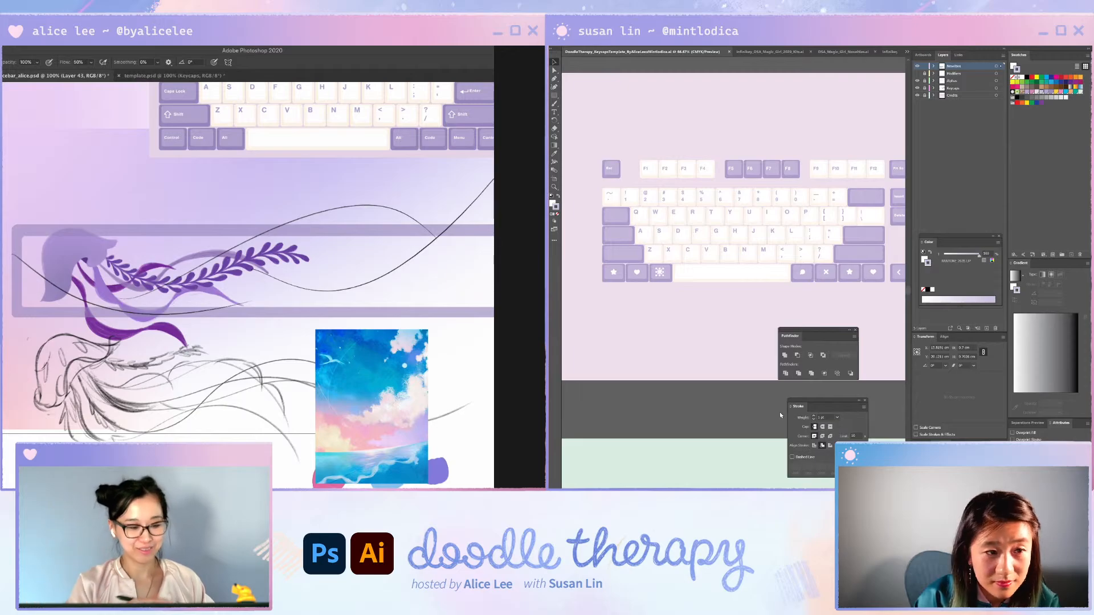
click(645, 346)
scroll(644, 347, up, 1)
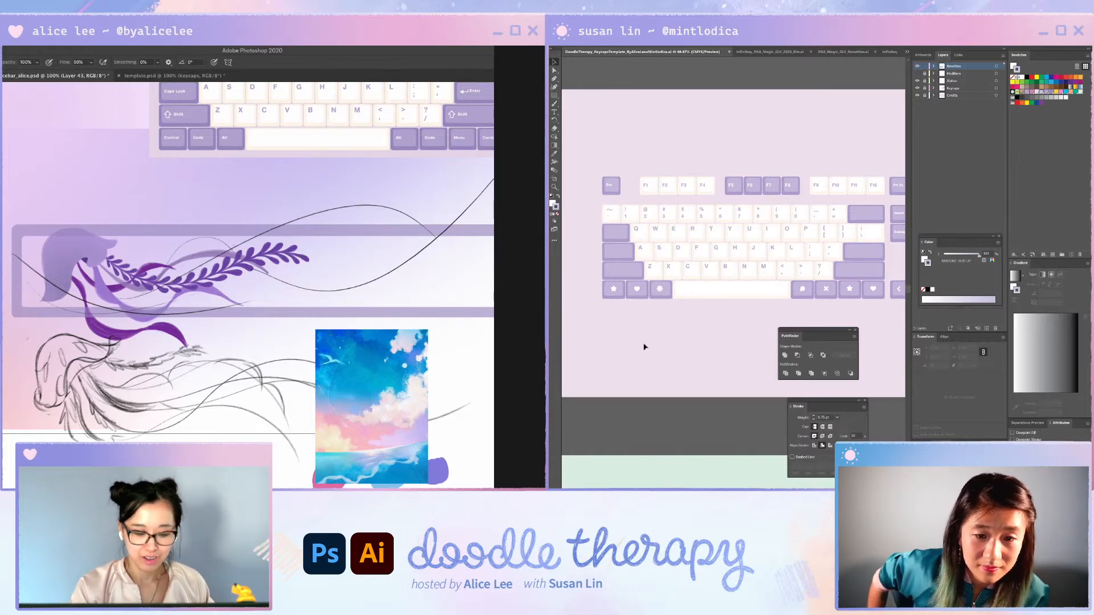
drag(295, 310, 493, 234)
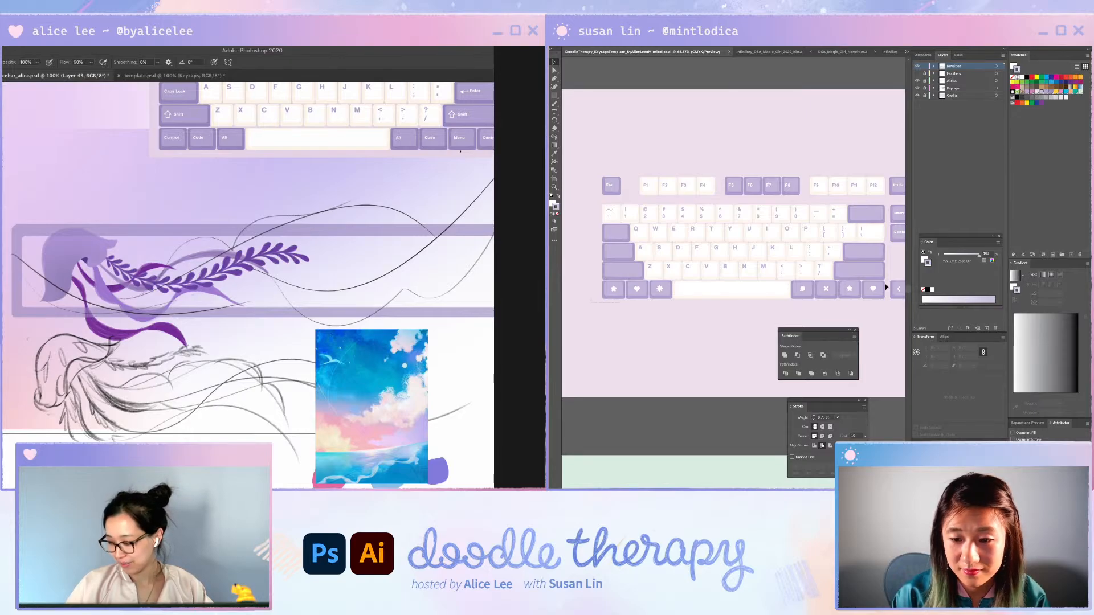
- Select the bottom-row icon legends in Illustrator, readjust the flower icon among them and deselect it
drag(592, 286, 889, 303)
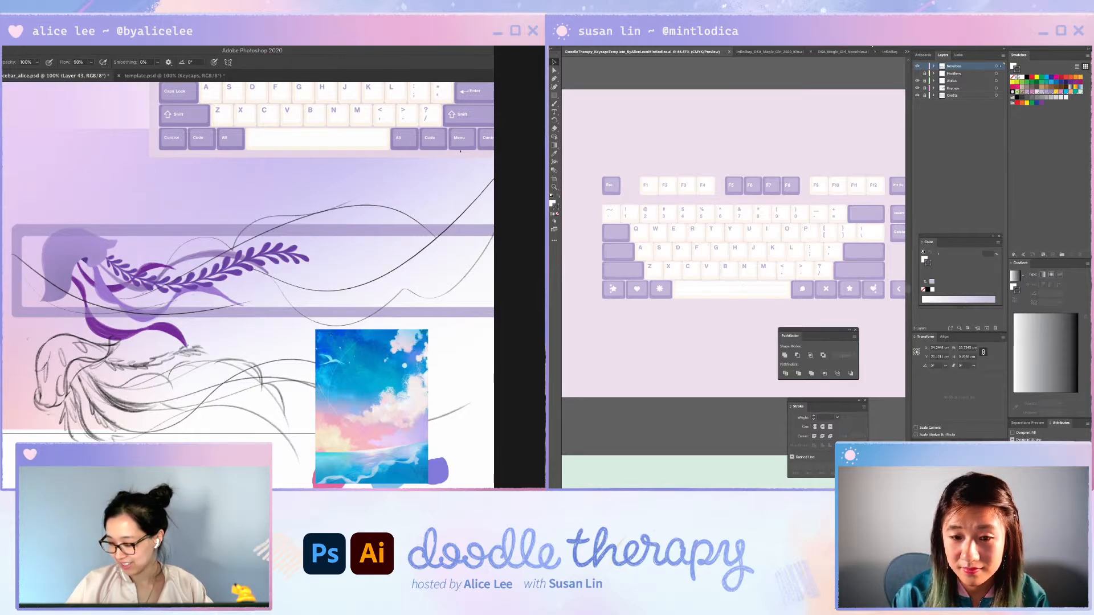
click(659, 292)
click(660, 290)
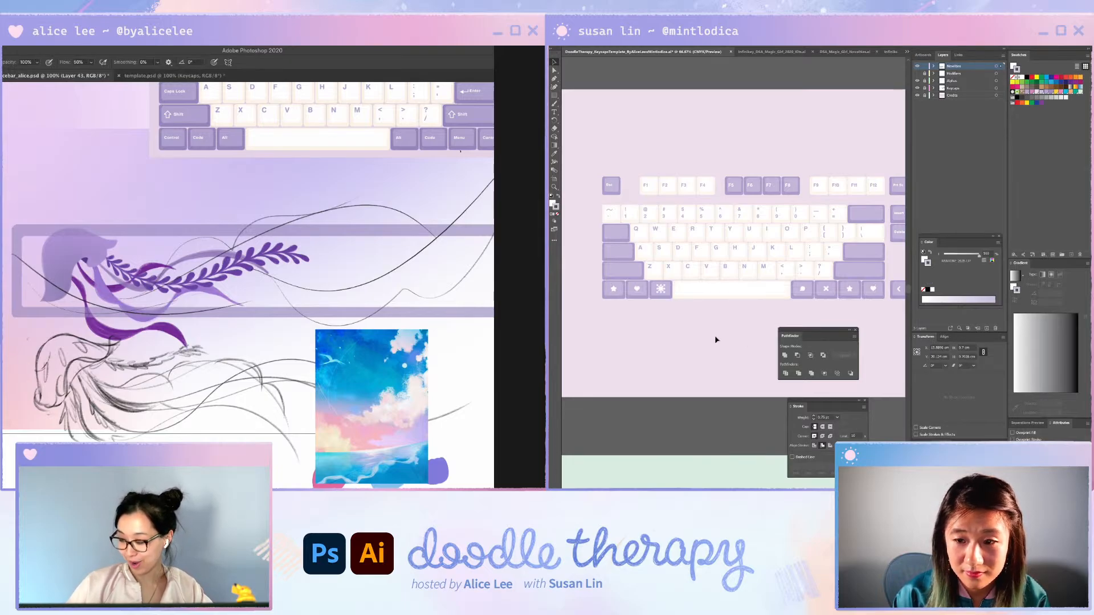
click(715, 347)
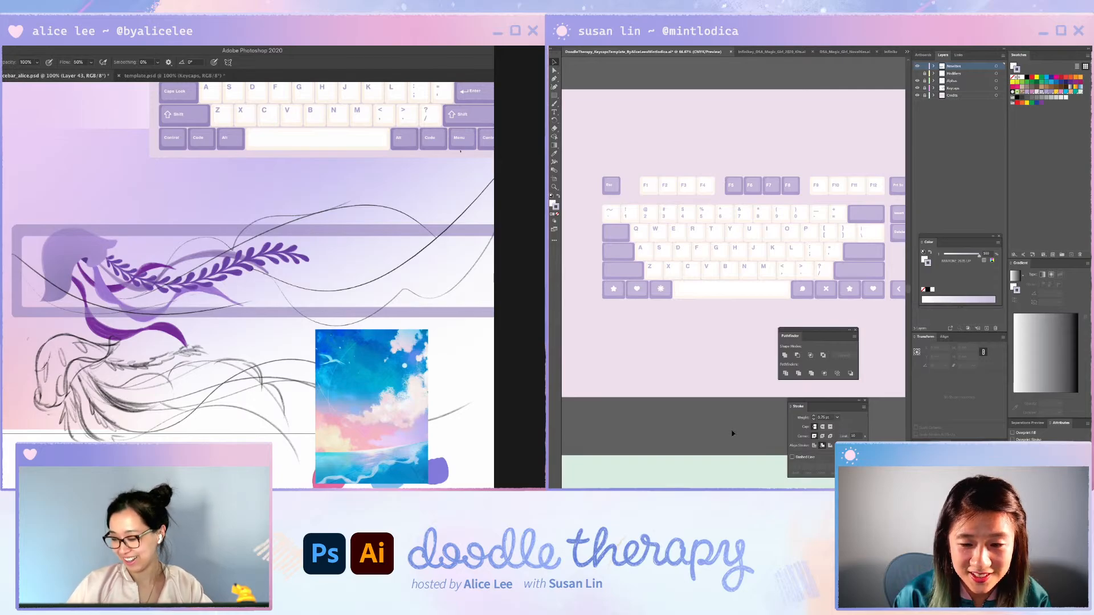
- Move the group of four arrow icons from the green icon sheet to the empty area below the keyboard's bottom row
scroll(733, 433, down, 5)
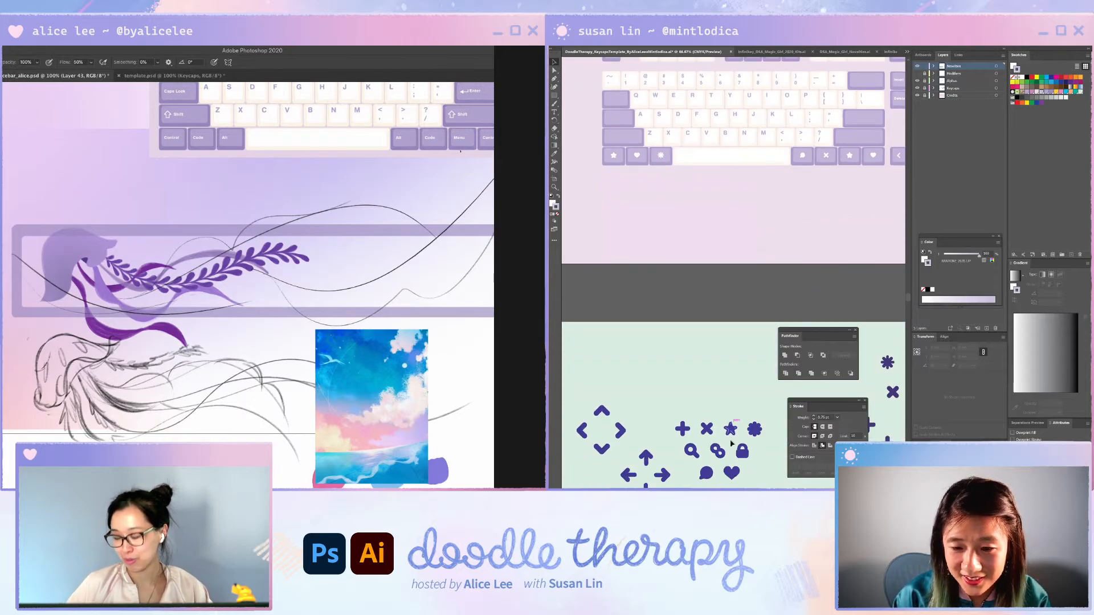
scroll(731, 443, down, 3)
scroll(734, 416, right, 10)
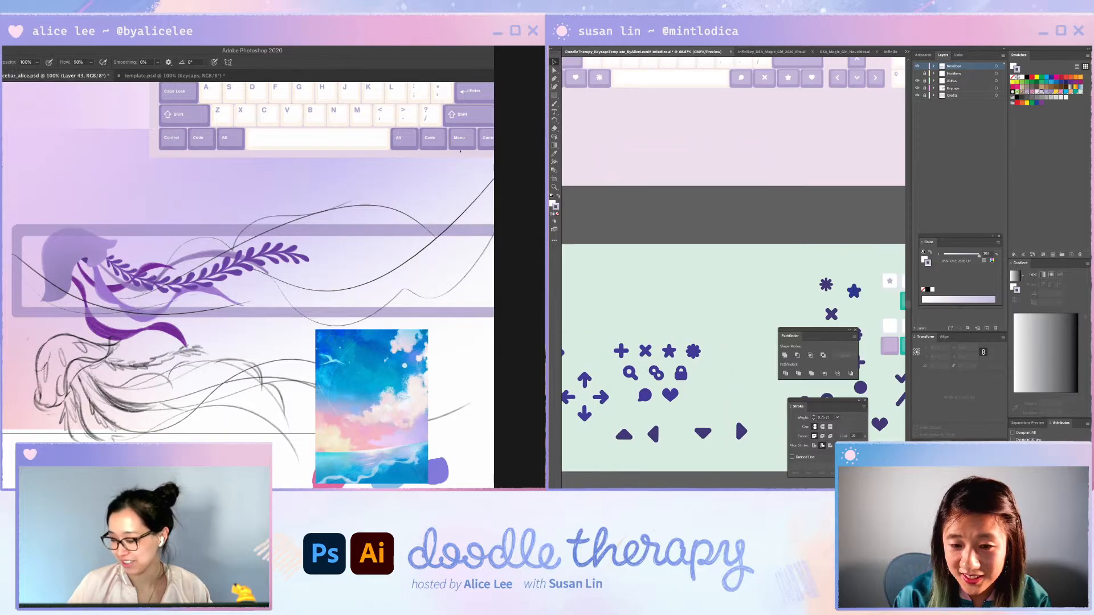
scroll(734, 399, left, 3)
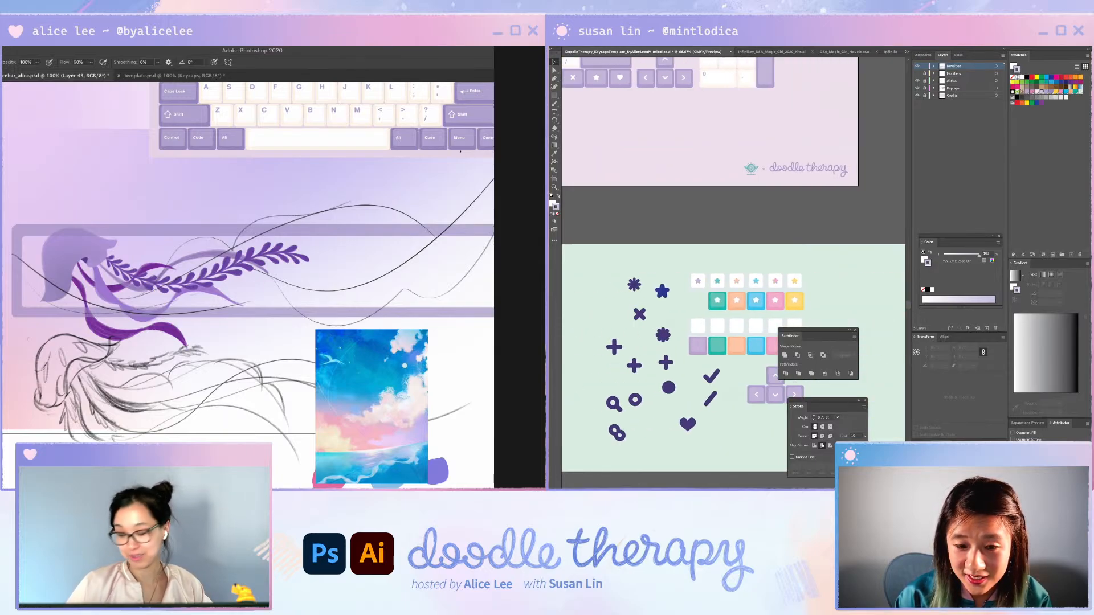
scroll(689, 416, left, 8)
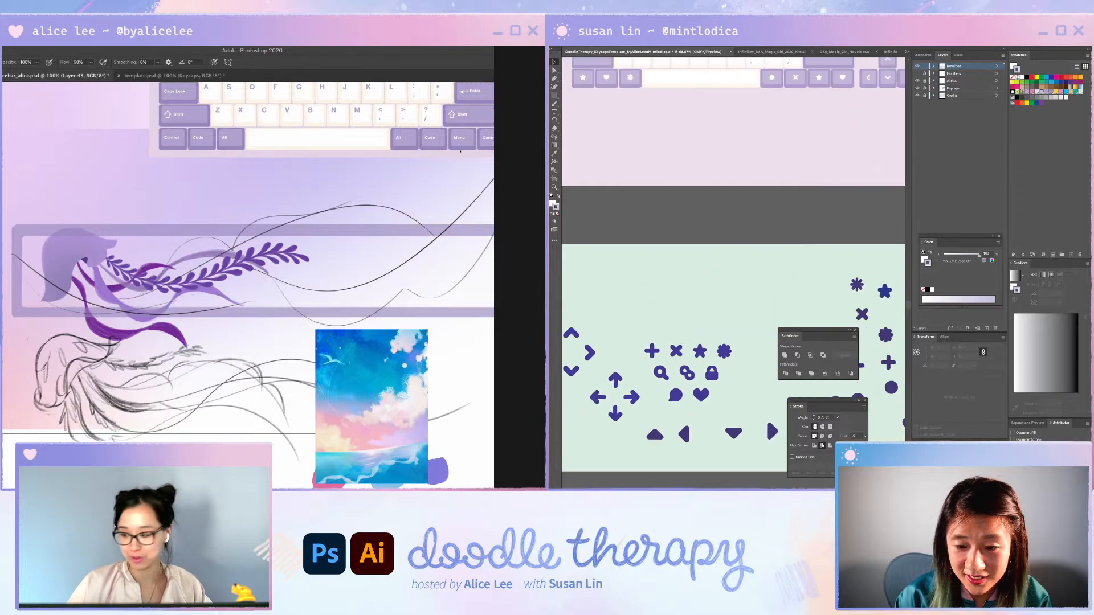
click(634, 379)
click(632, 397)
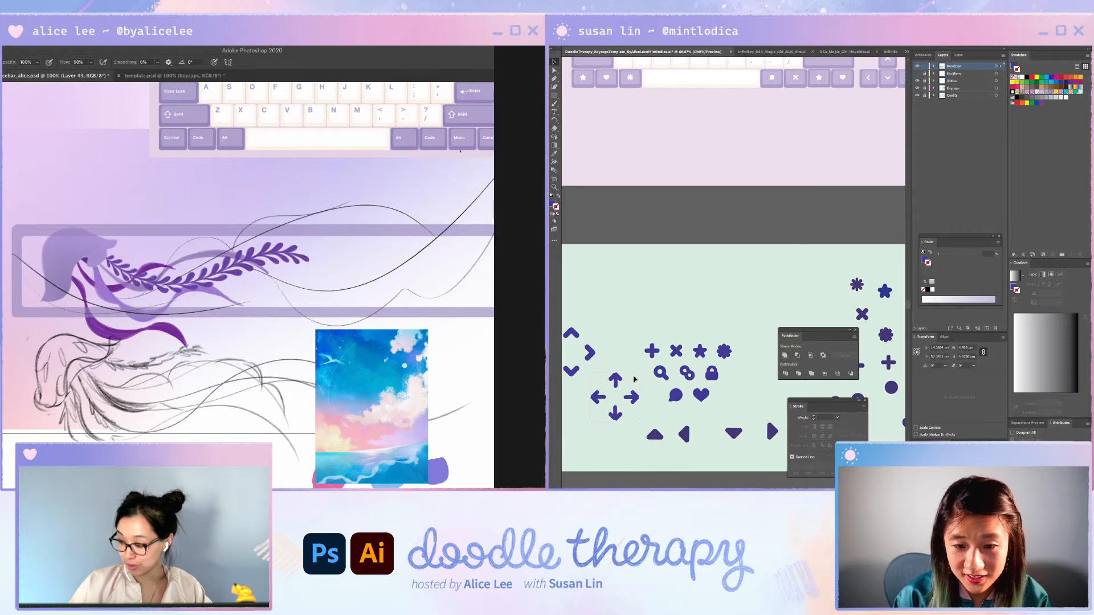
drag(834, 138, 859, 121)
scroll(849, 150, up, 2)
scroll(850, 151, up, 1)
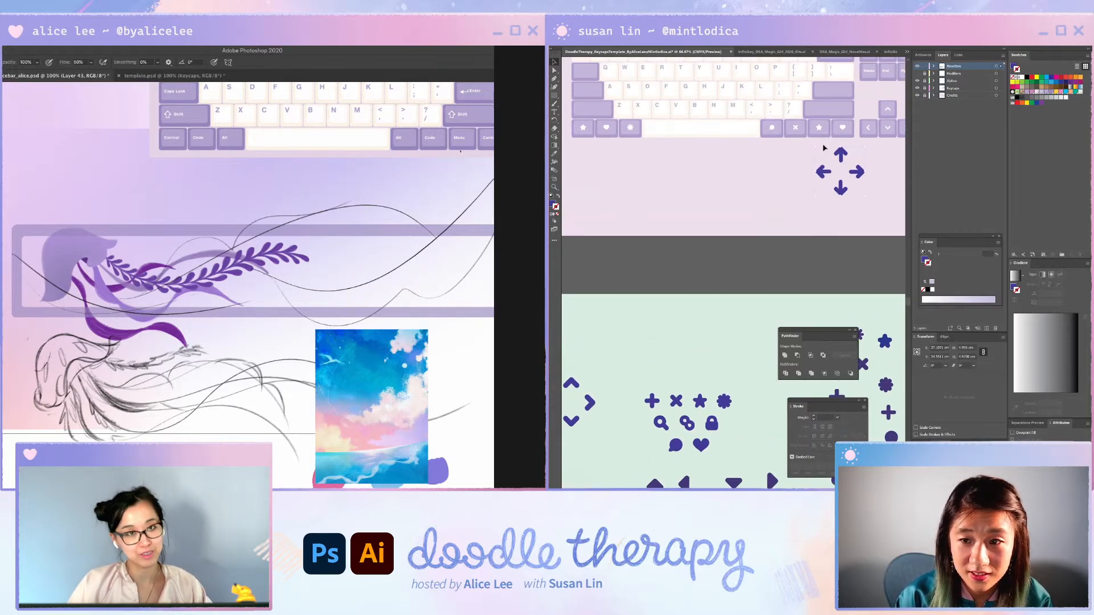
- Recolor the four arrow icons by sampling the white heart legend with the Eyedropper, and deselect them
key(i)
click(845, 126)
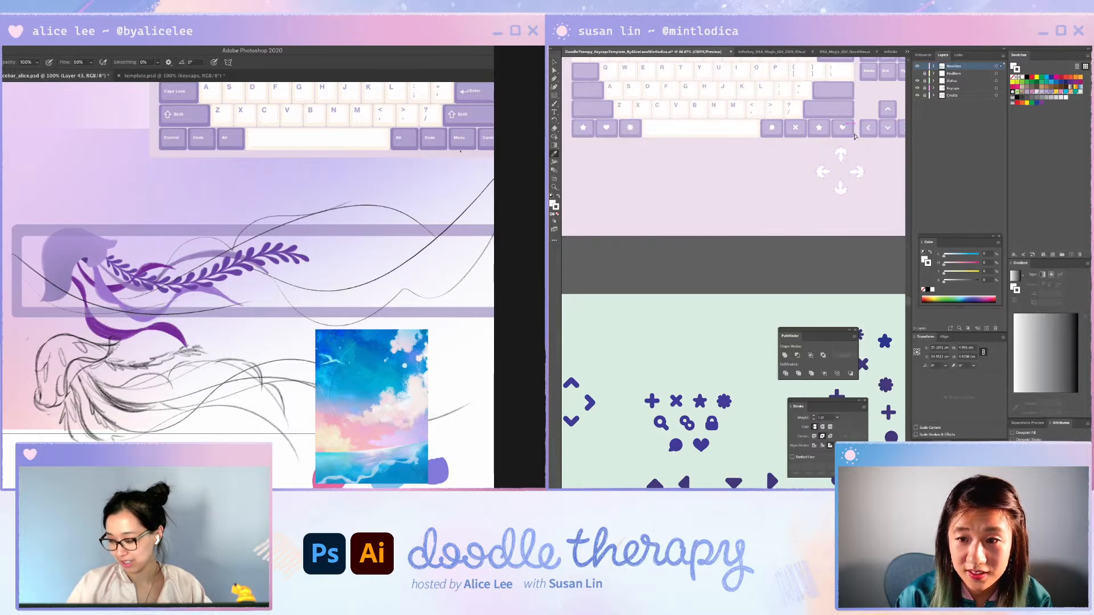
key(v)
click(870, 168)
- Give the four arrow icons a purple swatch outline and deselect them
scroll(870, 171, up, 5)
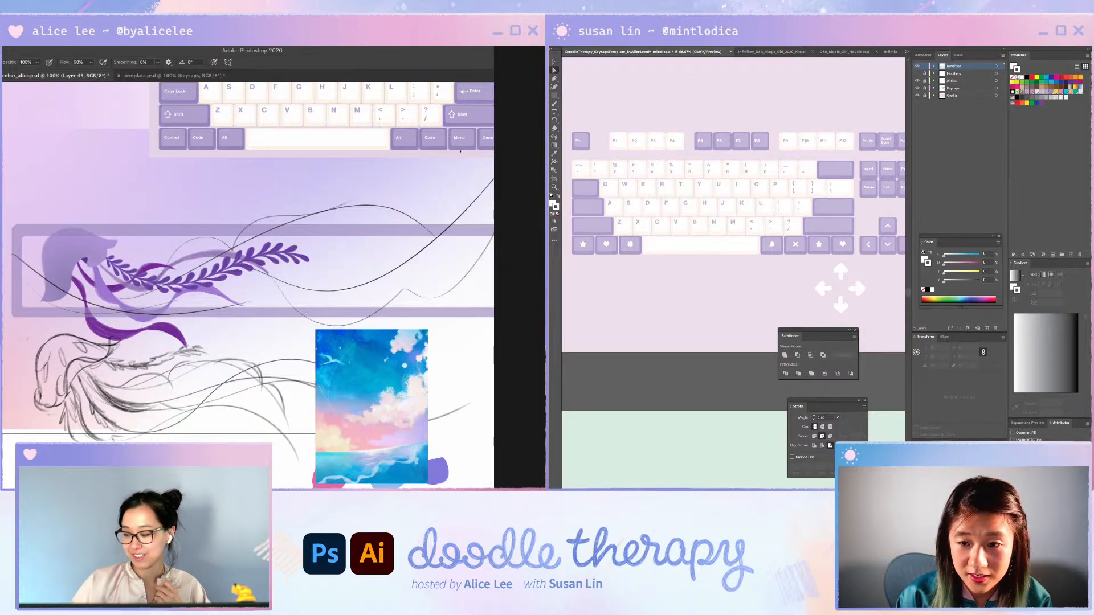
scroll(831, 230, right, 5)
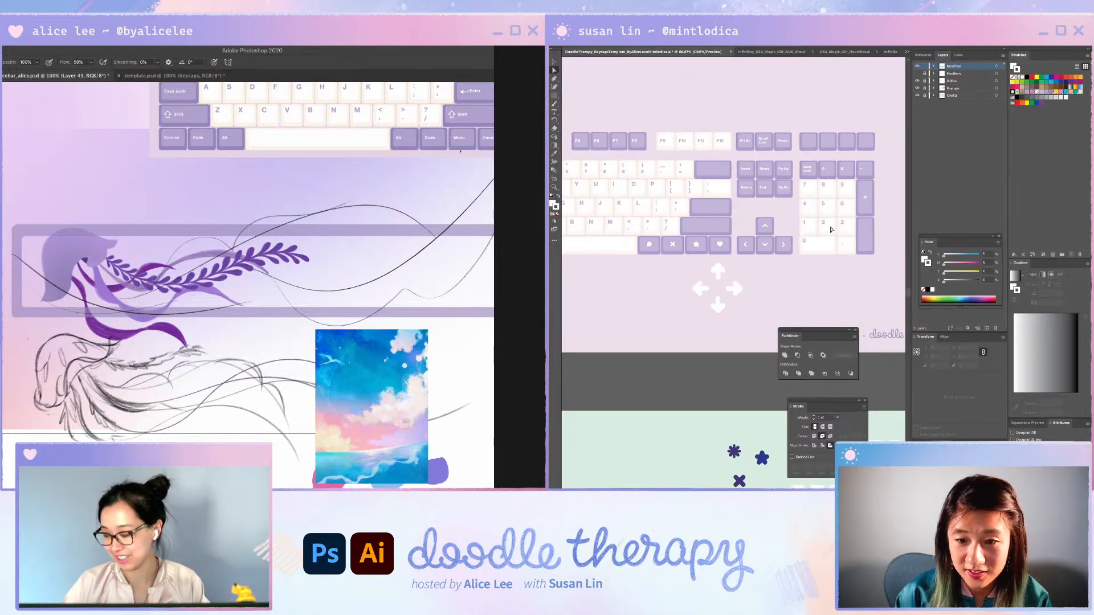
key(ctrl+equal)
key(ctrl+equal)
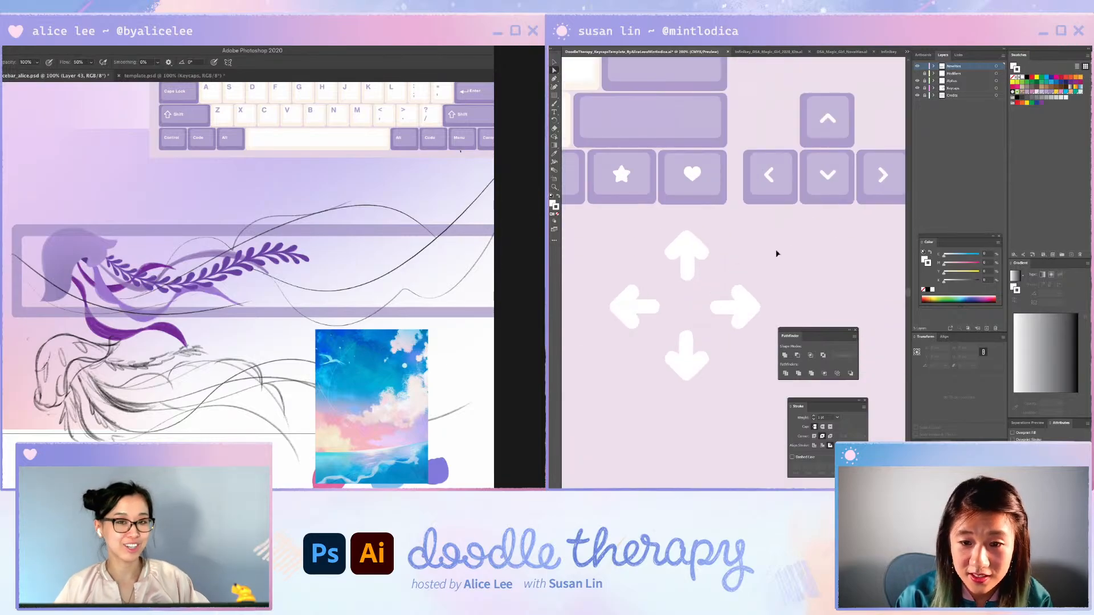
drag(797, 425, 799, 424)
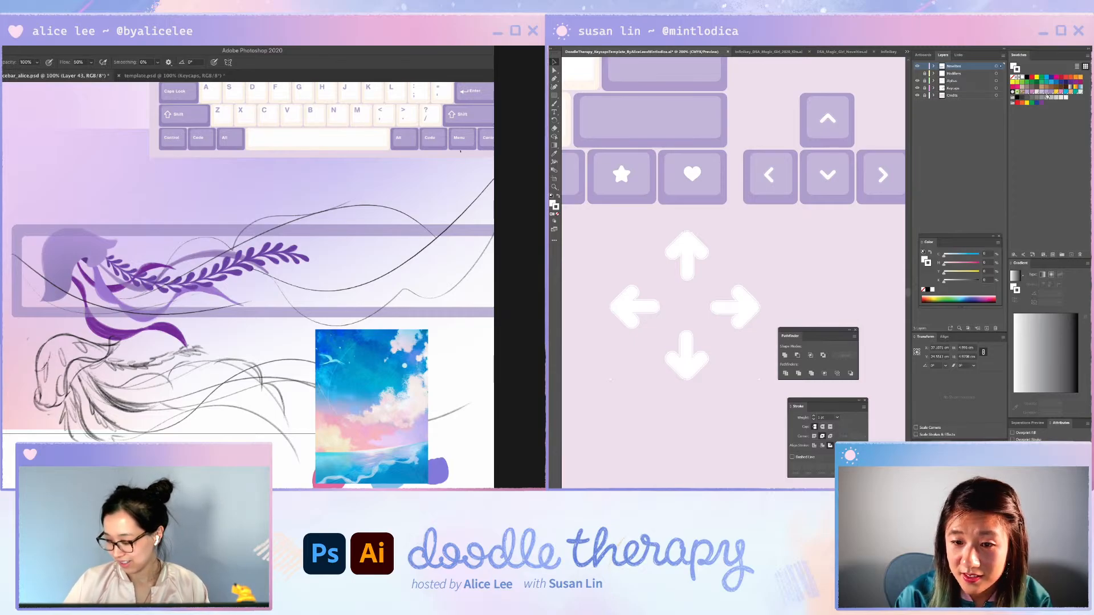
click(1041, 103)
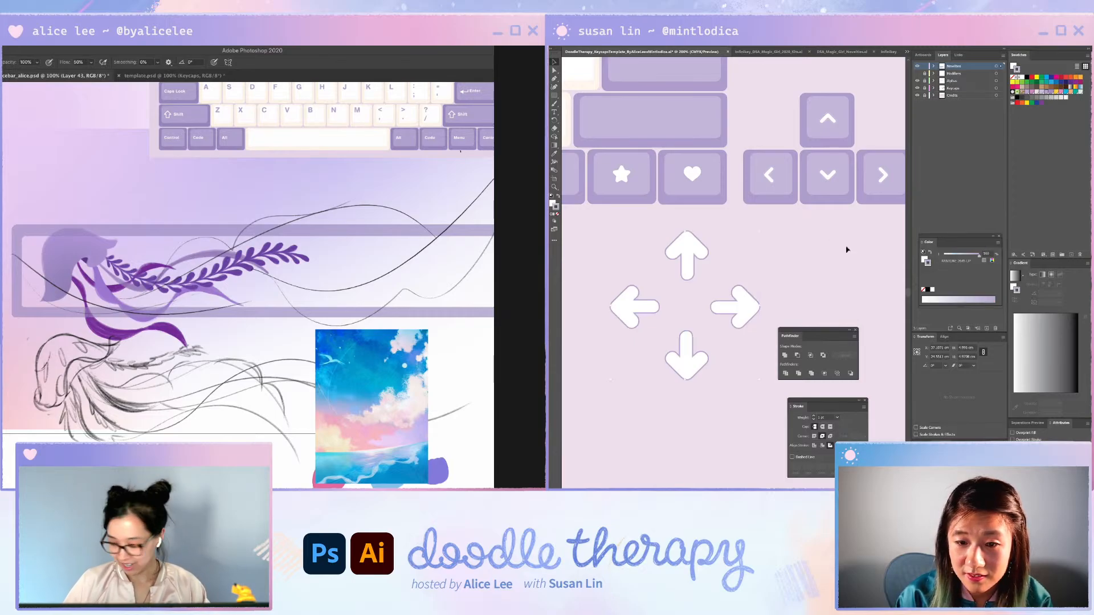
click(828, 272)
- Move the chevron legends straight down off the arrow keys
scroll(828, 272, up, 3)
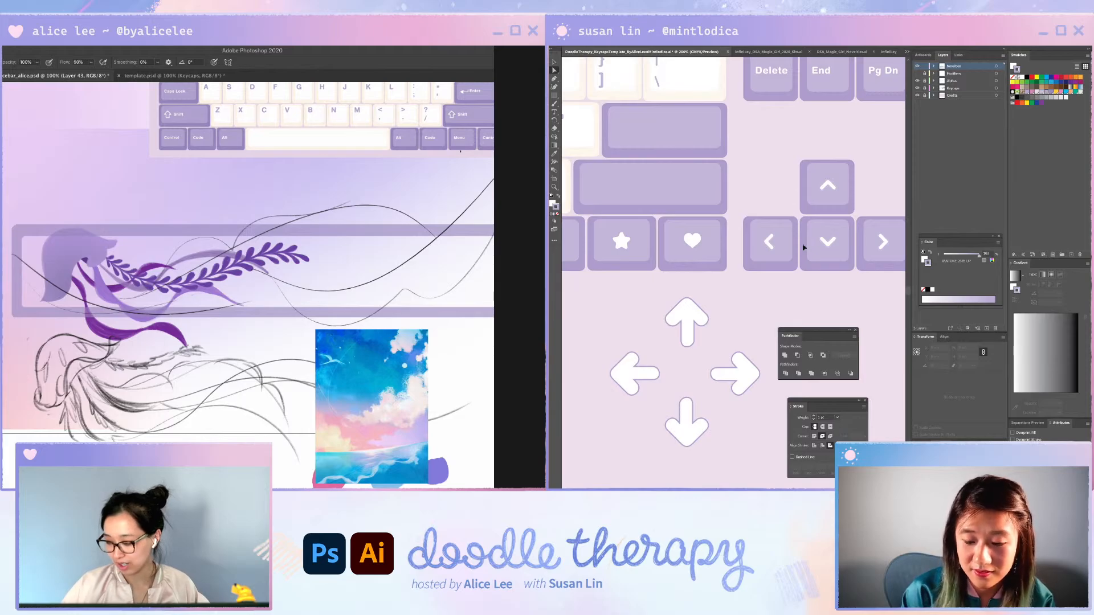
key(v)
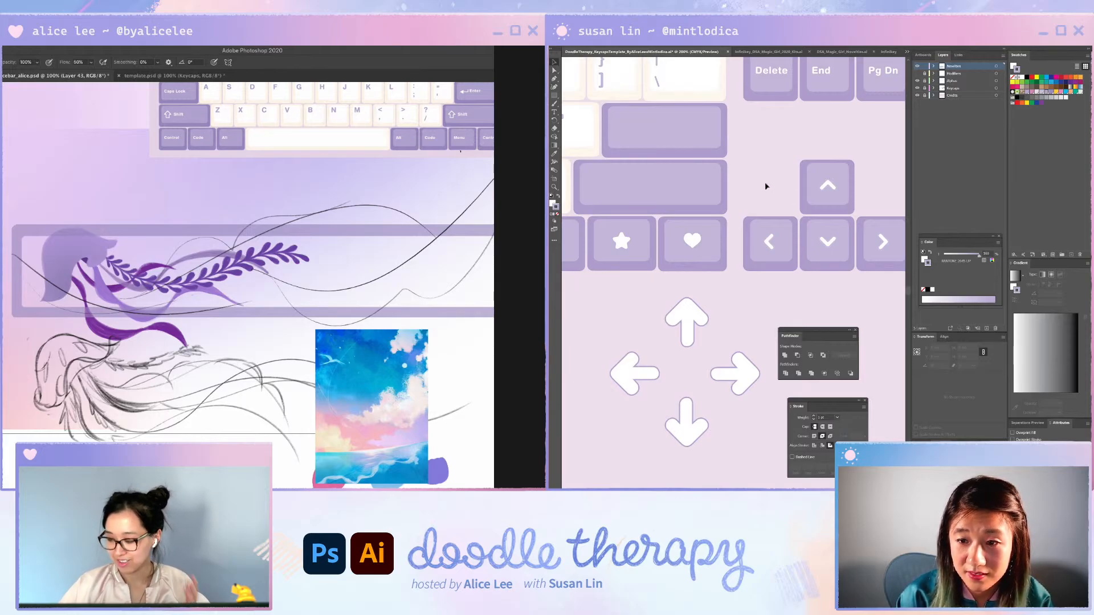
click(871, 269)
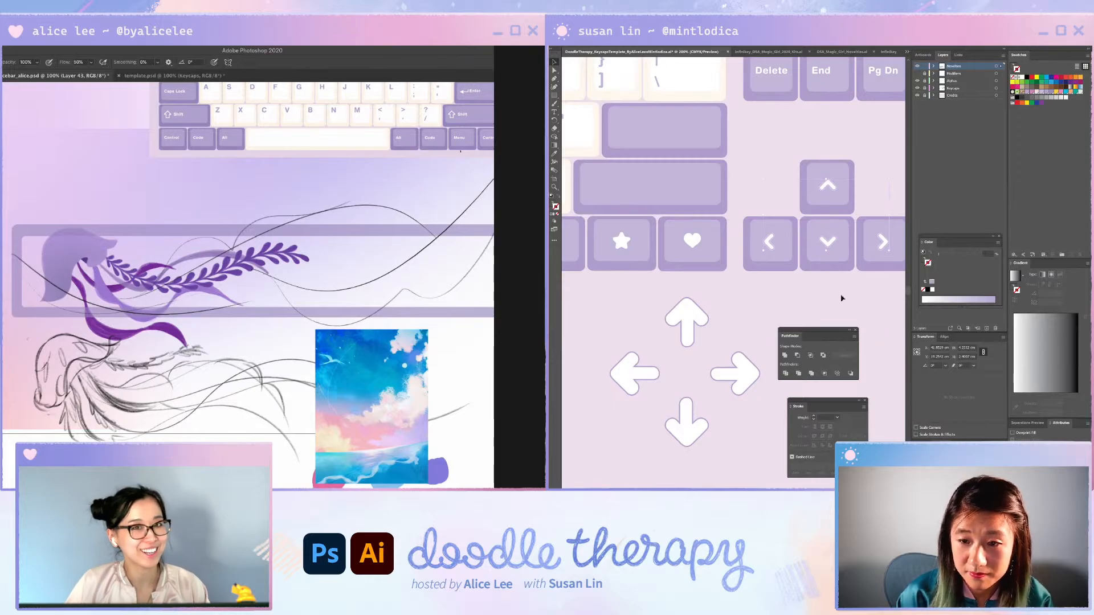
key(shift+Down)
key(shift+Down)
key(shift+Down)
key(shift+Down)
key(shift+Down)
key(shift+Down)
key(shift+Down)
key(shift+Down)
key(shift+Down)
key(shift+Down)
key(shift+Down)
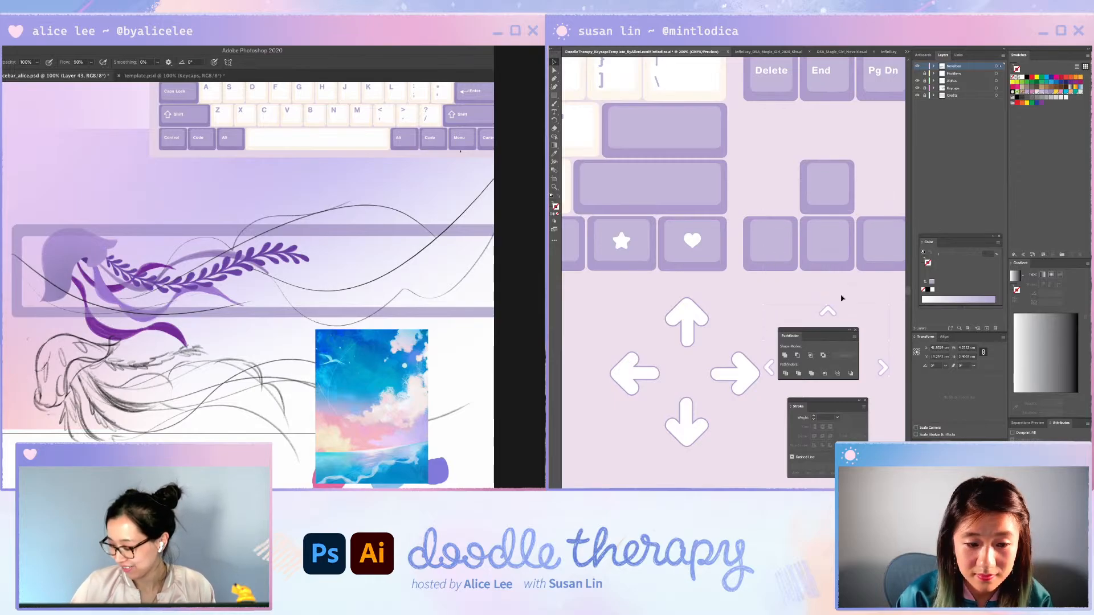
- Set the stroke weight of the four arrow icons to 2 pt
click(694, 389)
drag(715, 424, 721, 441)
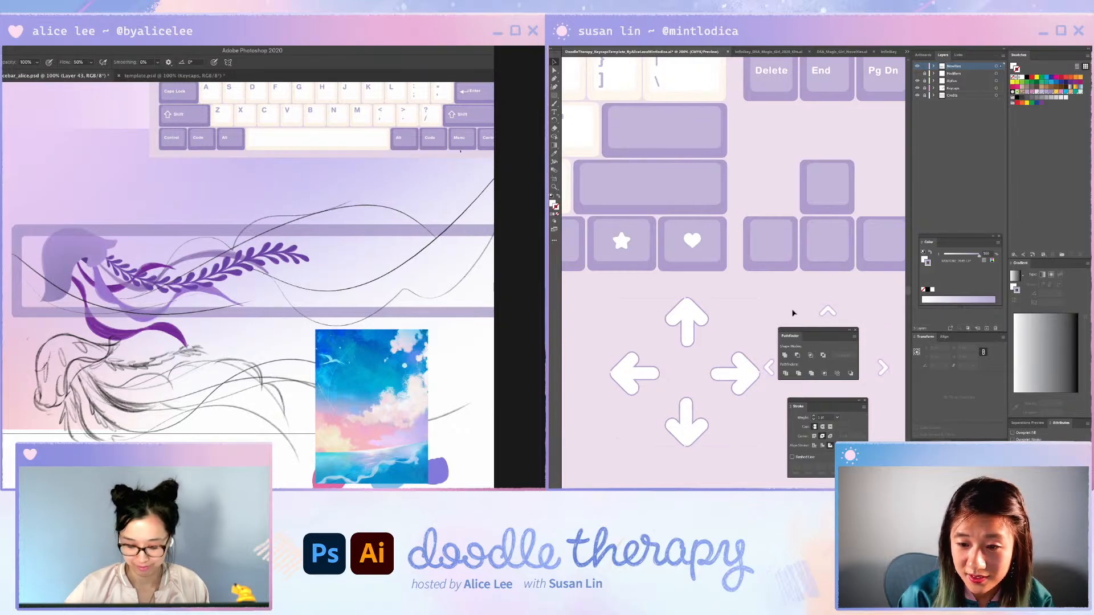
click(814, 417)
- Try the up arrow icon on the up key, nudge a Photoshop artwork layer, and undo
click(746, 302)
drag(696, 317, 837, 183)
drag(273, 251, 271, 251)
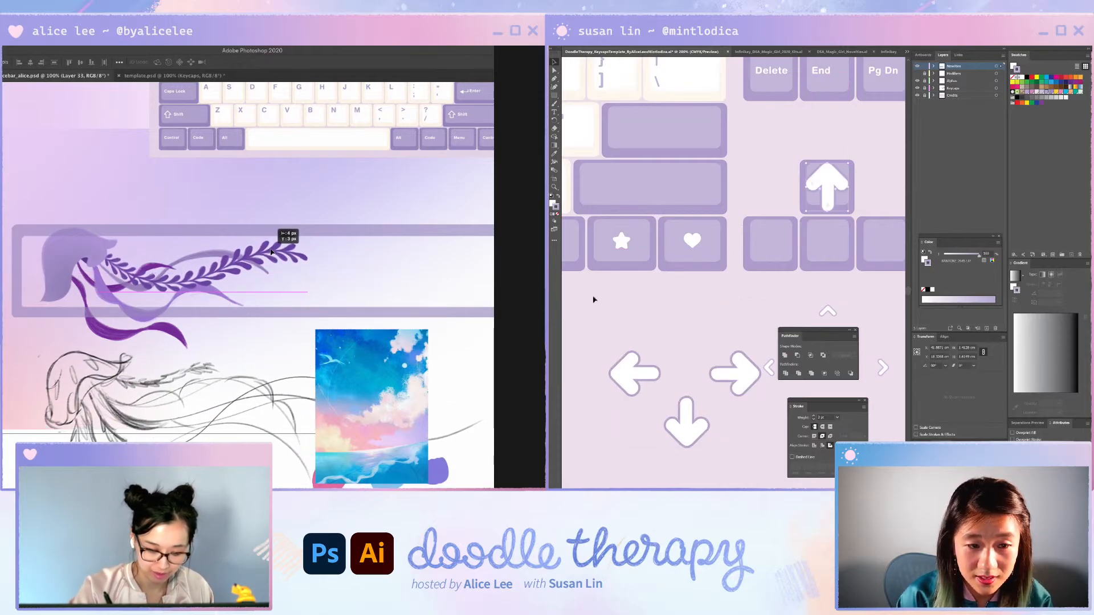
key(ctrl+z)
- Select the four arrow icons in Illustrator, and in Photoshop set the figure's head shape to Lightness +100 with Hue/Saturation
key(super+minus)
drag(620, 312, 743, 426)
drag(443, 403, 428, 415)
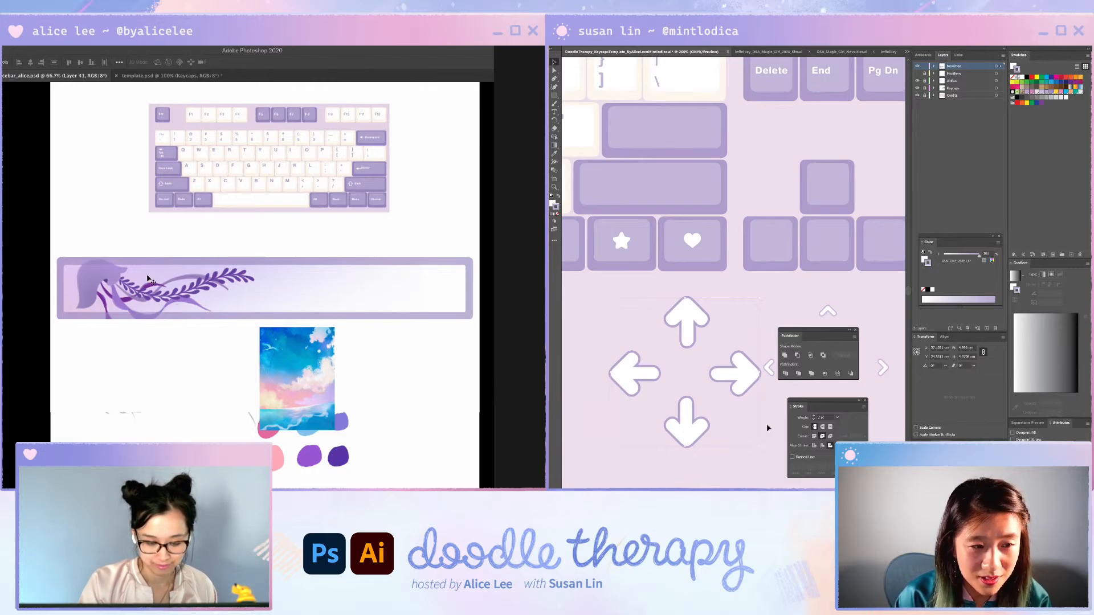
click(120, 276)
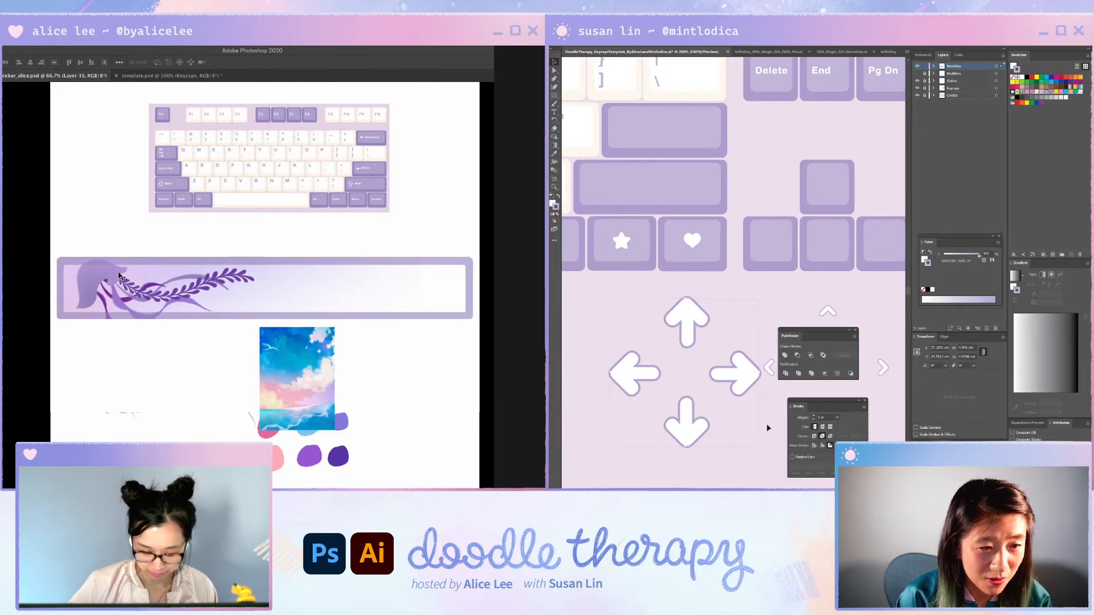
click(275, 285)
click(125, 278)
key(ctrl+u)
click(338, 183)
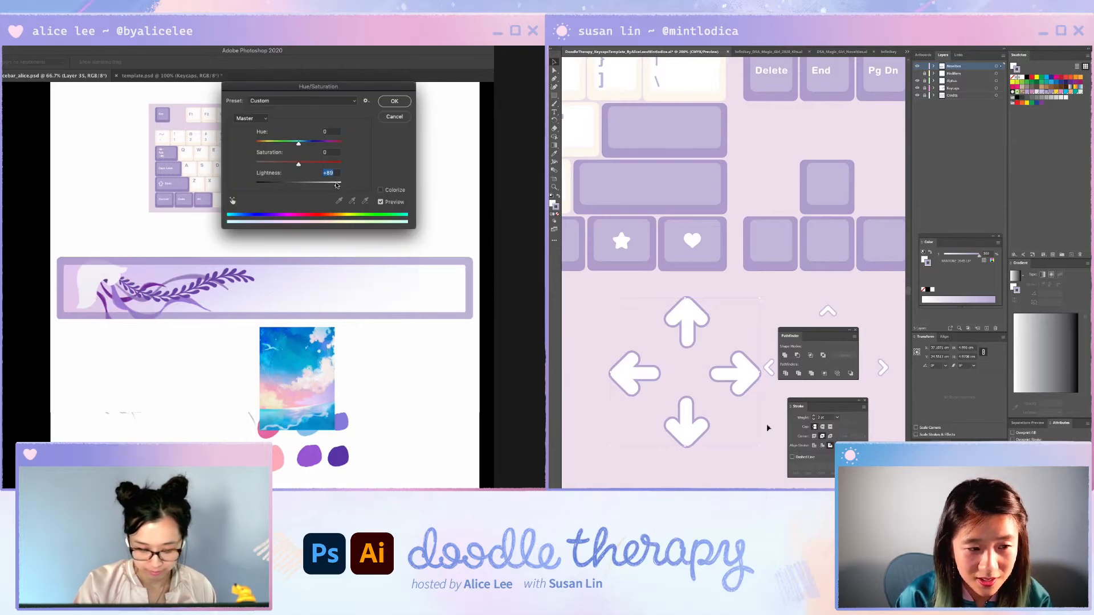
drag(337, 184, 345, 183)
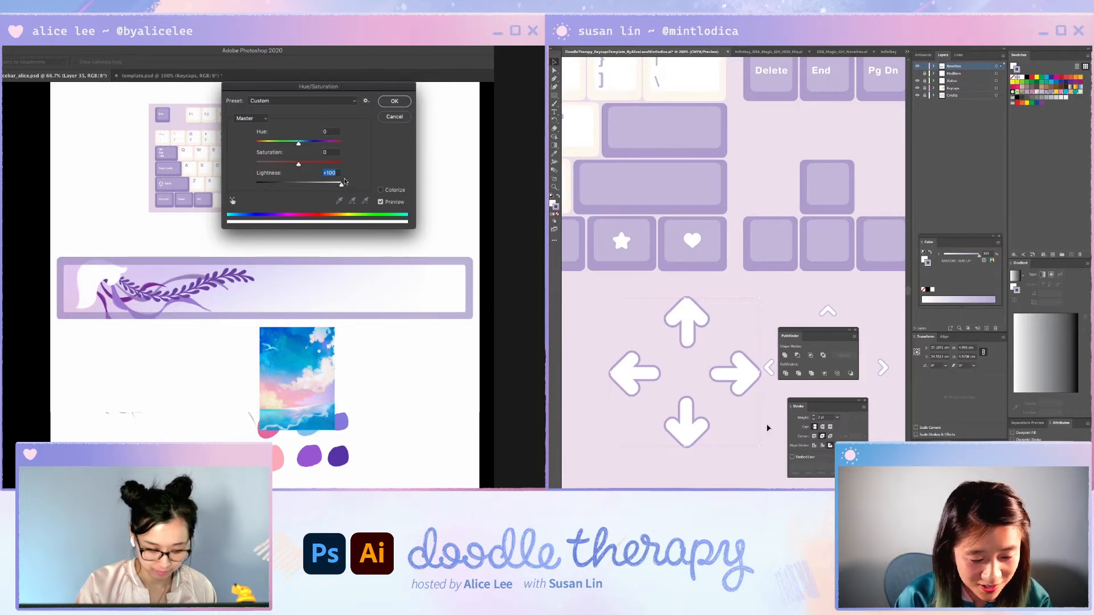
click(395, 100)
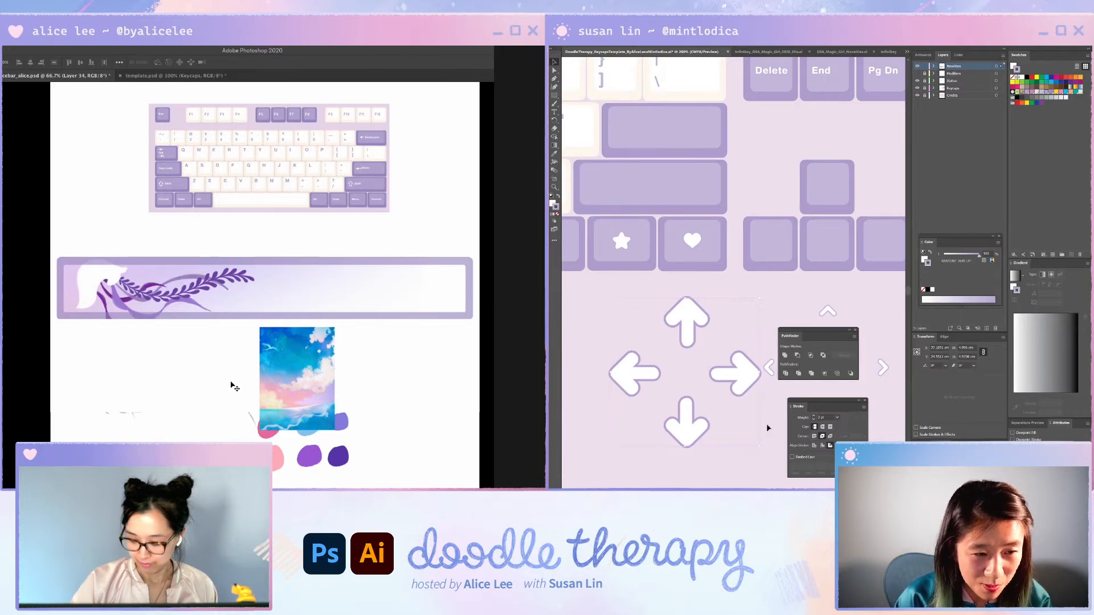
- Scale down the four arrow icons in Illustrator and deepen the purple gradient behind the figure in Photoshop
key(g)
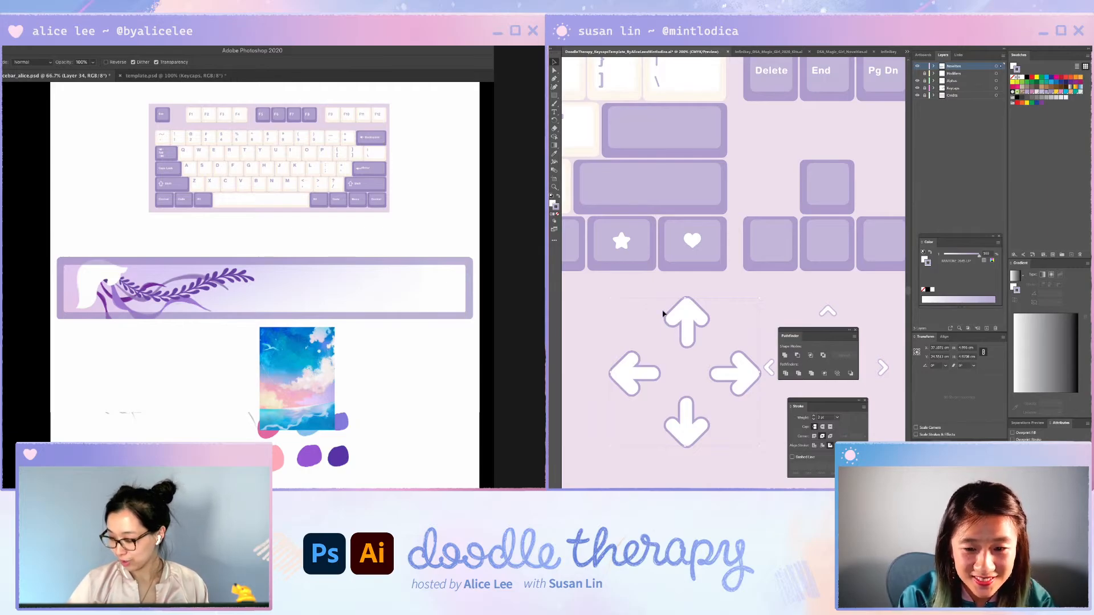
click(751, 434)
drag(760, 442, 760, 443)
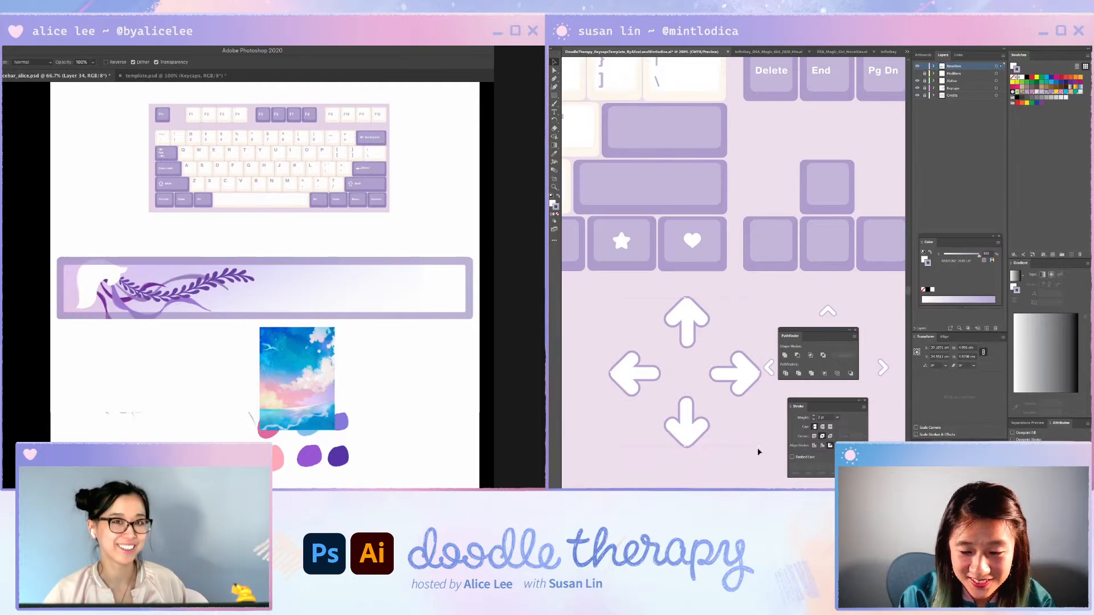
drag(731, 406, 722, 406)
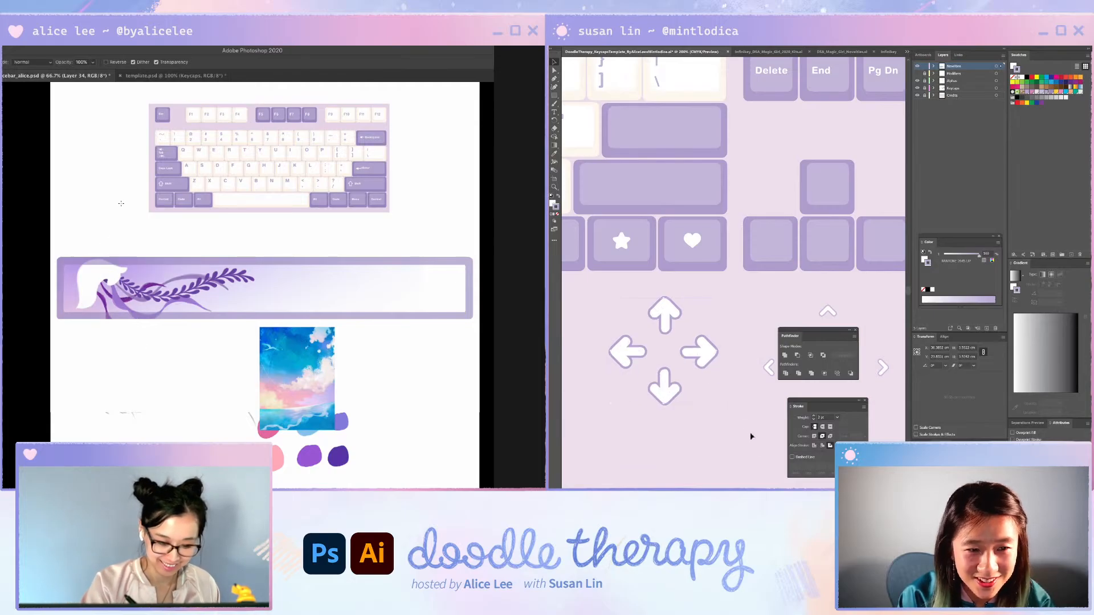
- Deselect the arrow icons in Illustrator and recolor the leafy braid with a sampled color using the Gradient tool in Photoshop
key(v)
drag(131, 267, 132, 263)
click(738, 417)
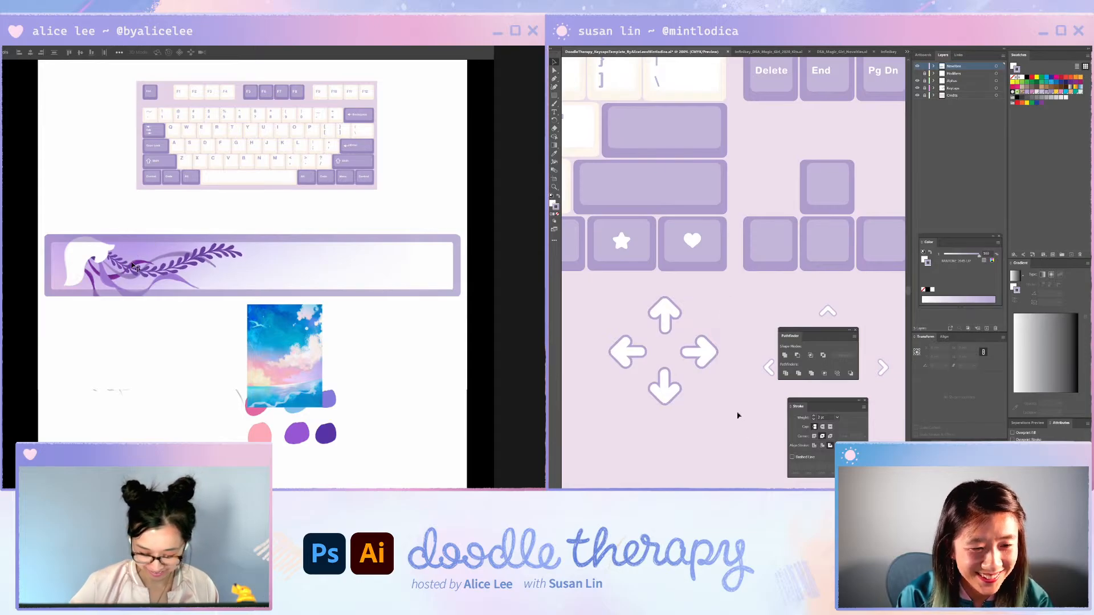
key(ctrl+u)
key(Escape)
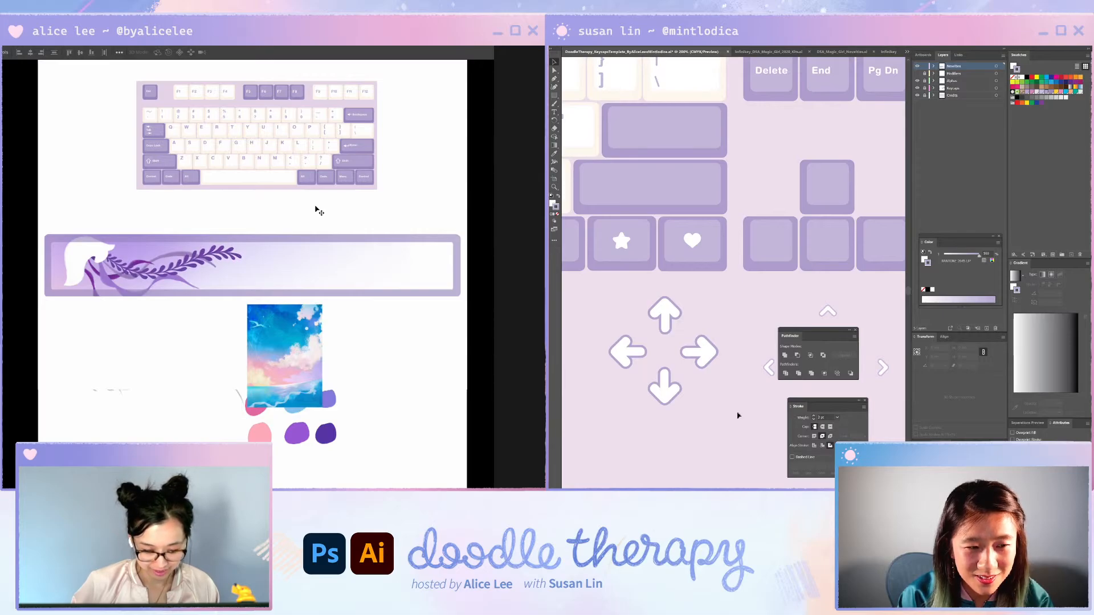
key(i)
key(g)
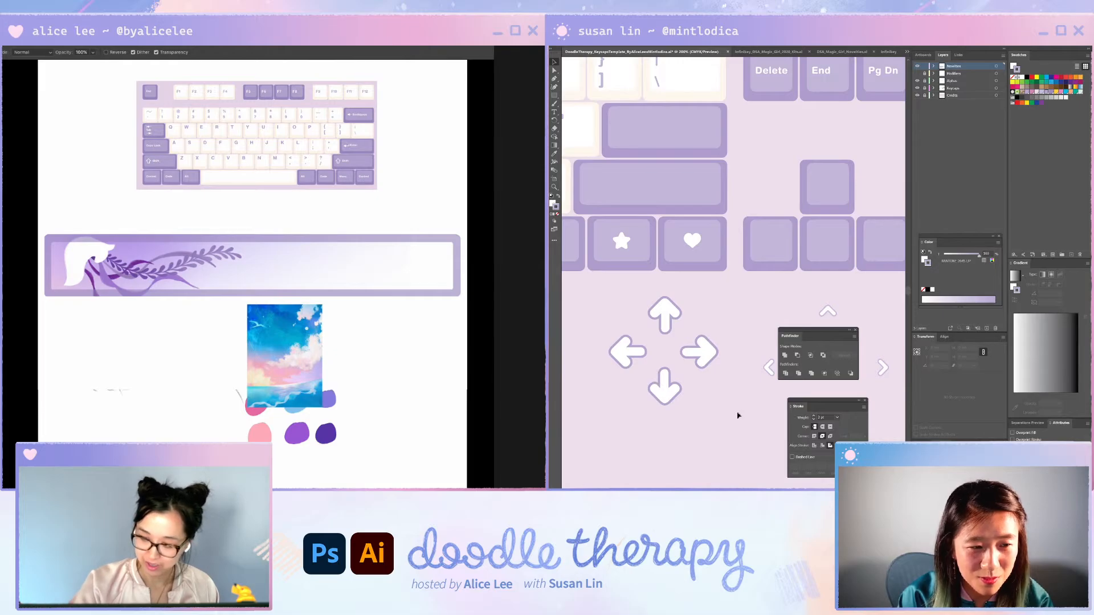
- Fade the leafy braid toward its tip with a lighter purple gradient and nudge a strand layer in Photoshop
drag(256, 232, 124, 311)
key(v)
drag(169, 257, 175, 258)
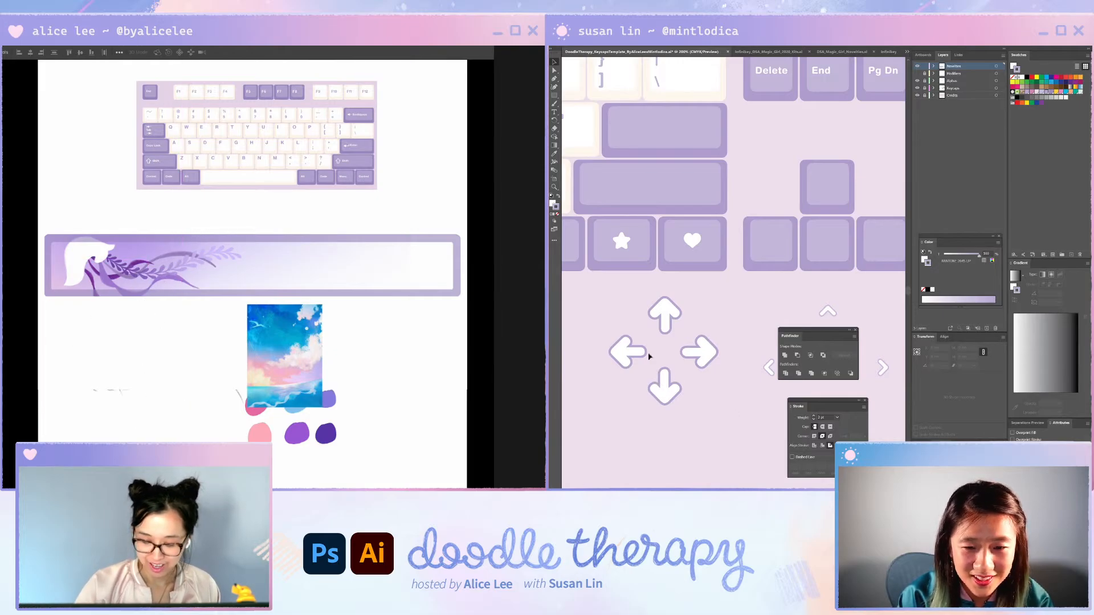
key(g)
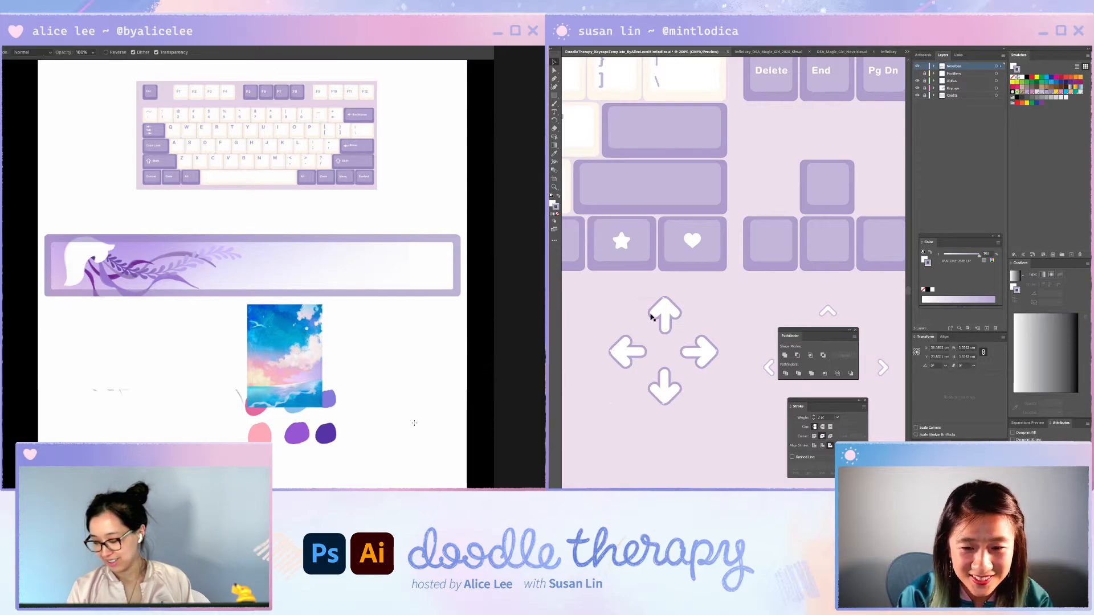
- Try the up arrow icon on the up key in Illustrator and undo the move
click(631, 364)
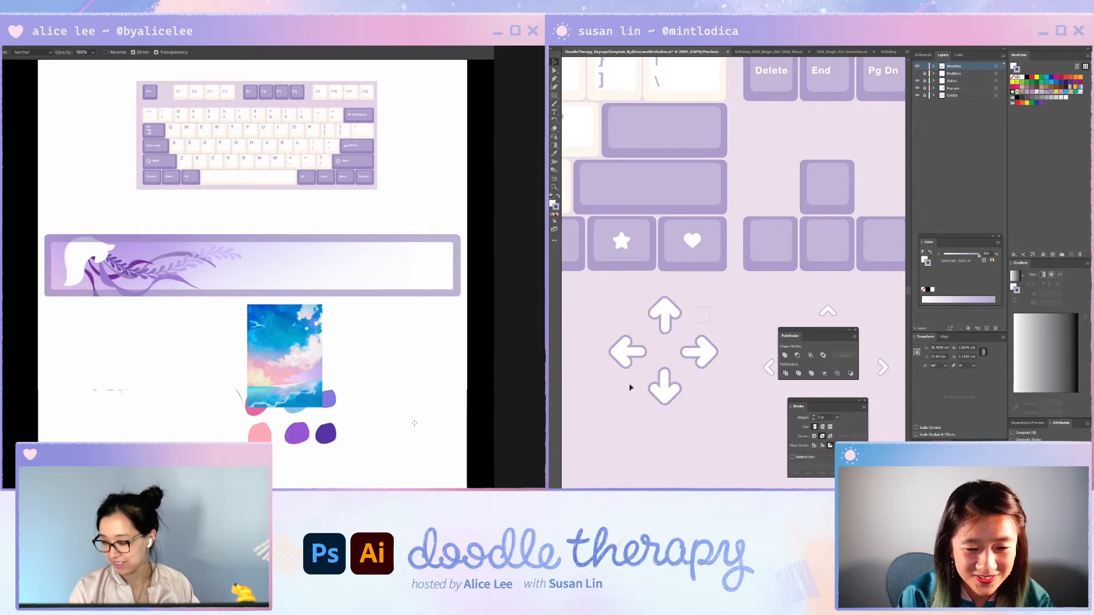
click(711, 381)
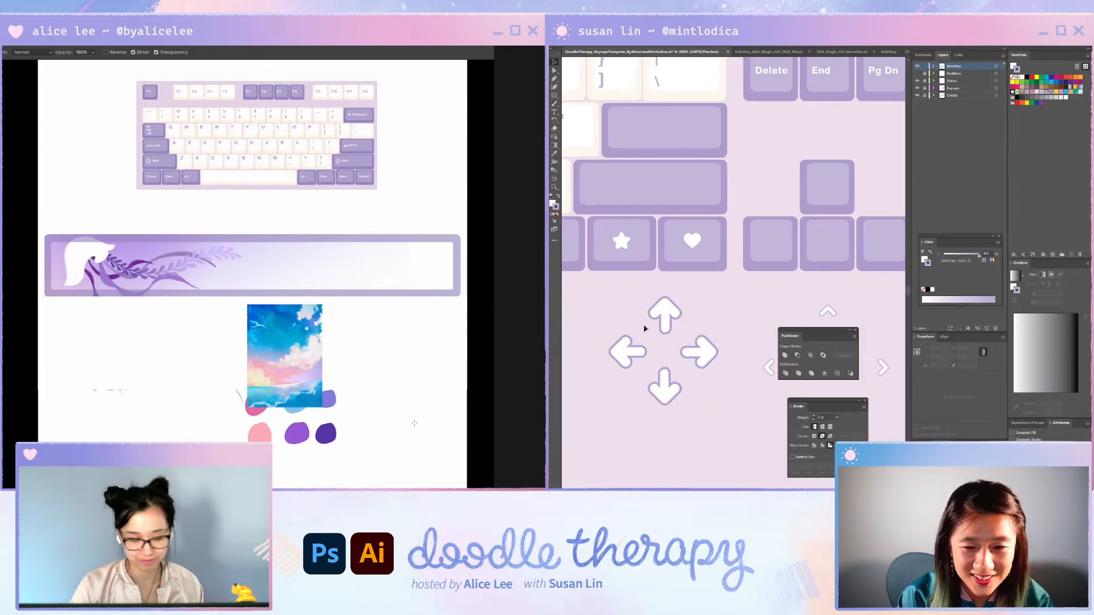
click(651, 303)
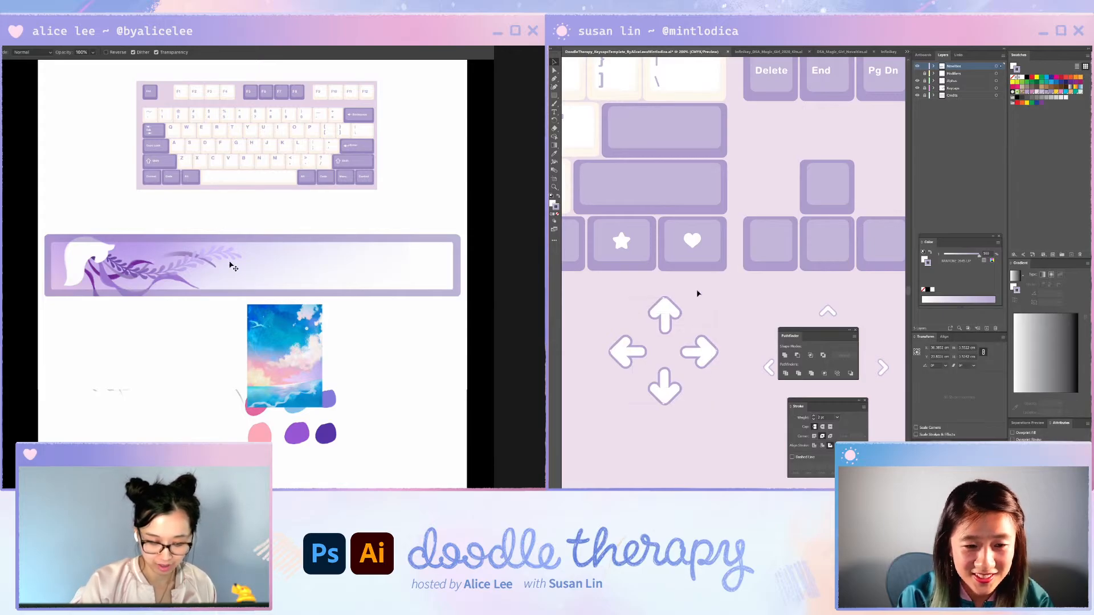
key(ctrl+plus)
drag(677, 314, 838, 186)
click(695, 306)
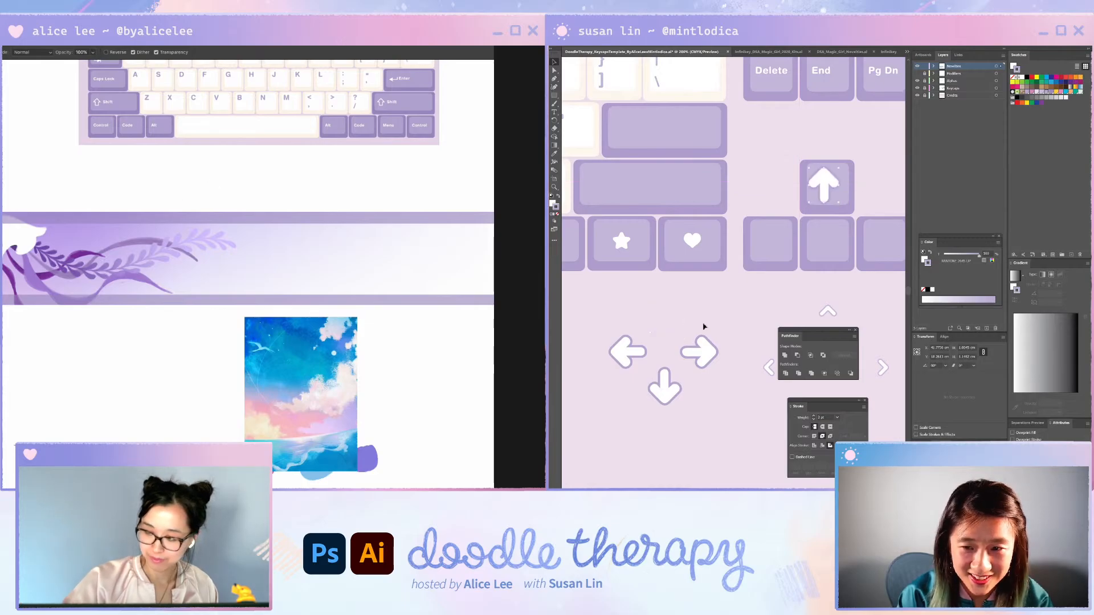
key(ctrl+z)
- Adjust a ribbon strand with Free Transform in Photoshop, and test the scaled-down up arrow icon on the up key in Illustrator
key(v)
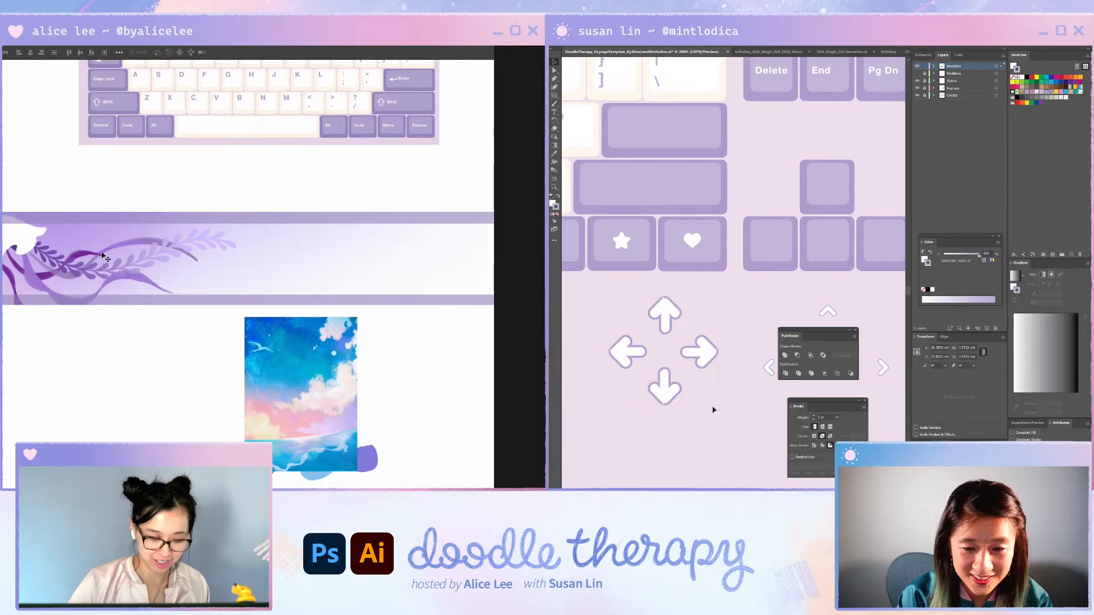
key(ctrl+t)
drag(189, 265, 184, 264)
drag(659, 310, 836, 171)
drag(183, 264, 185, 265)
mouse_move(837, 171)
mouse_down()
mouse_move(831, 179)
mouse_move(843, 184)
mouse_move(829, 182)
mouse_up()
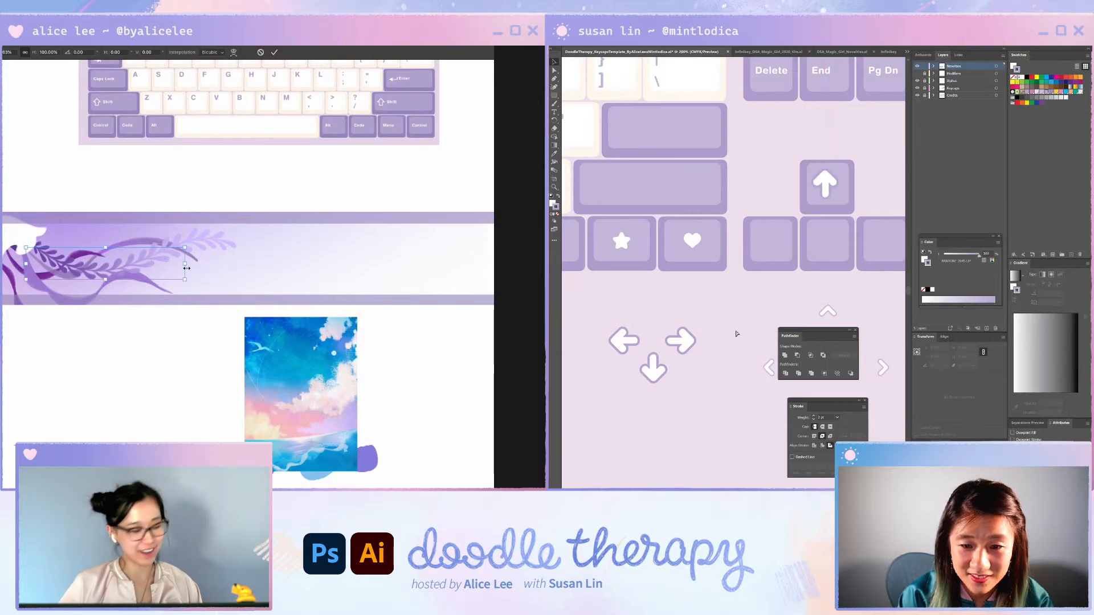
key(ctrl+z)
key(Return)
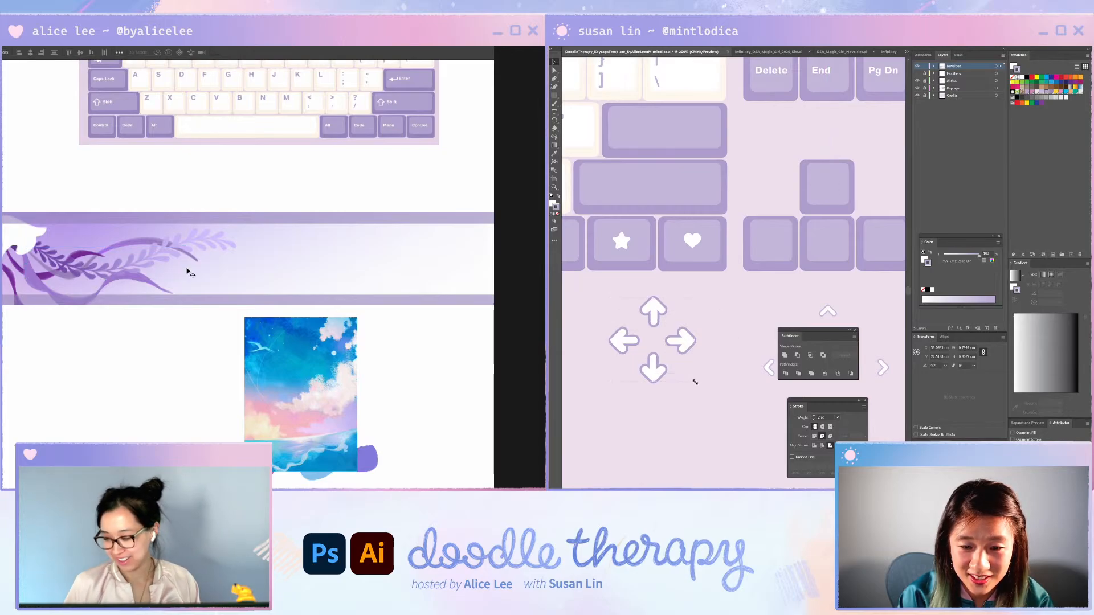
- Scale the arrow icons down further in Illustrator and place each one on its matching arrow key
drag(695, 380, 659, 327)
key(ctrl+shift+a)
drag(841, 192, 835, 182)
drag(653, 324, 885, 240)
drag(643, 340, 787, 244)
key(ctrl+shift+a)
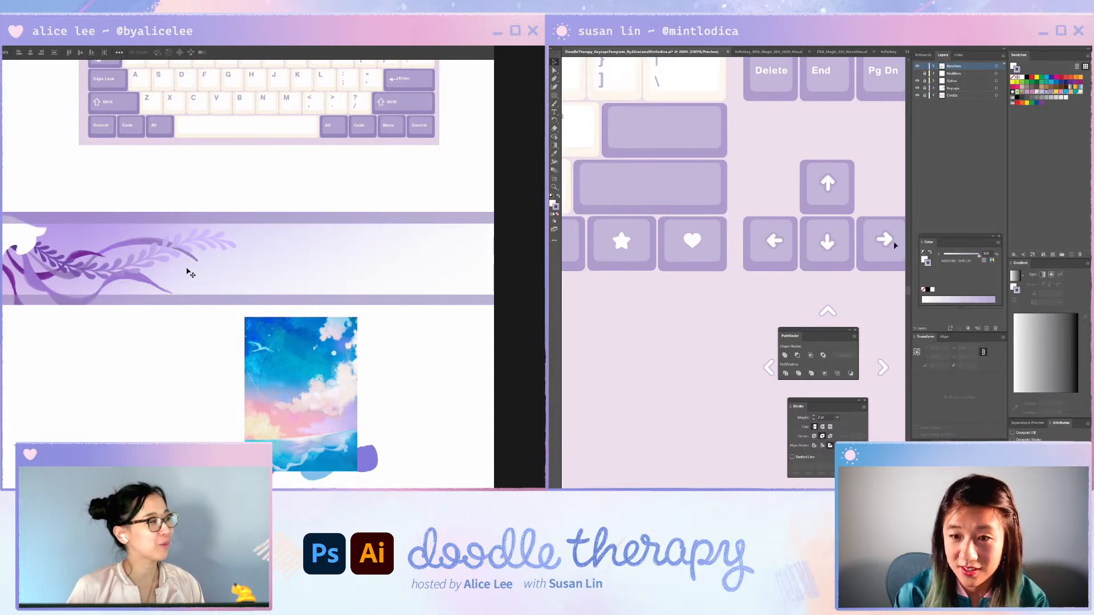
- Examine the size and centering of the arrow icons on their keycaps against the heart icon
key(ctrl+equal)
key(ctrl+equal)
key(ctrl+equal)
key(ctrl+equal)
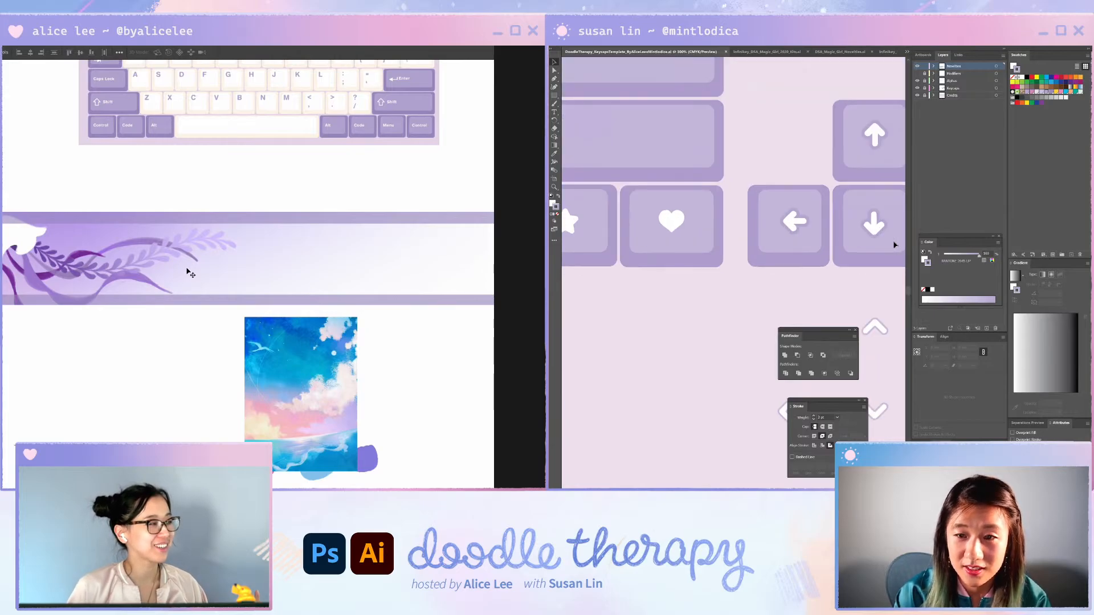
scroll(817, 309, up, 2)
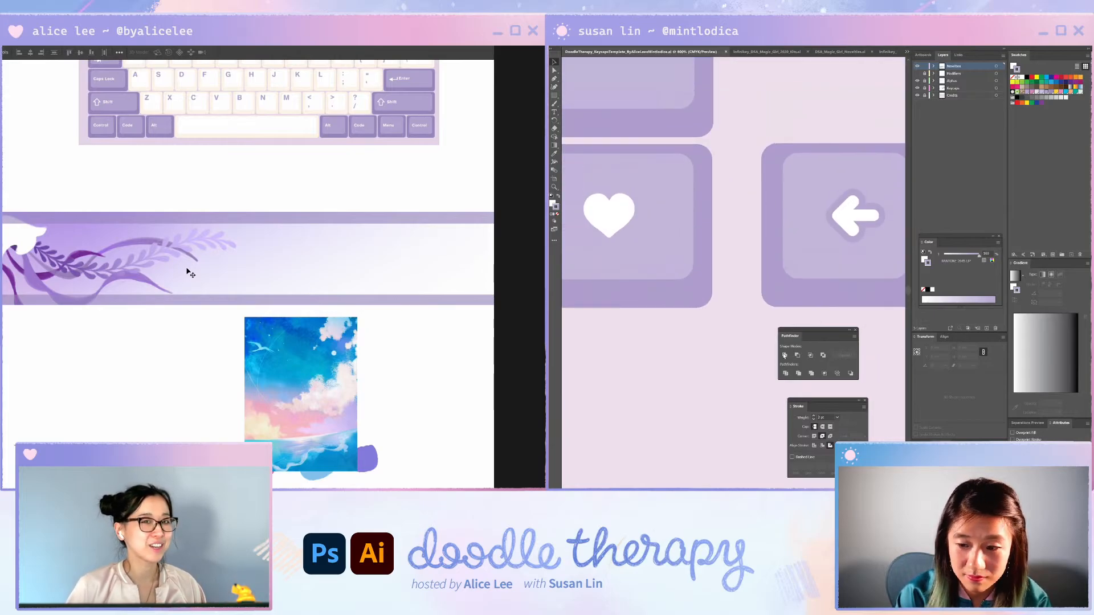
scroll(746, 354, up, 2)
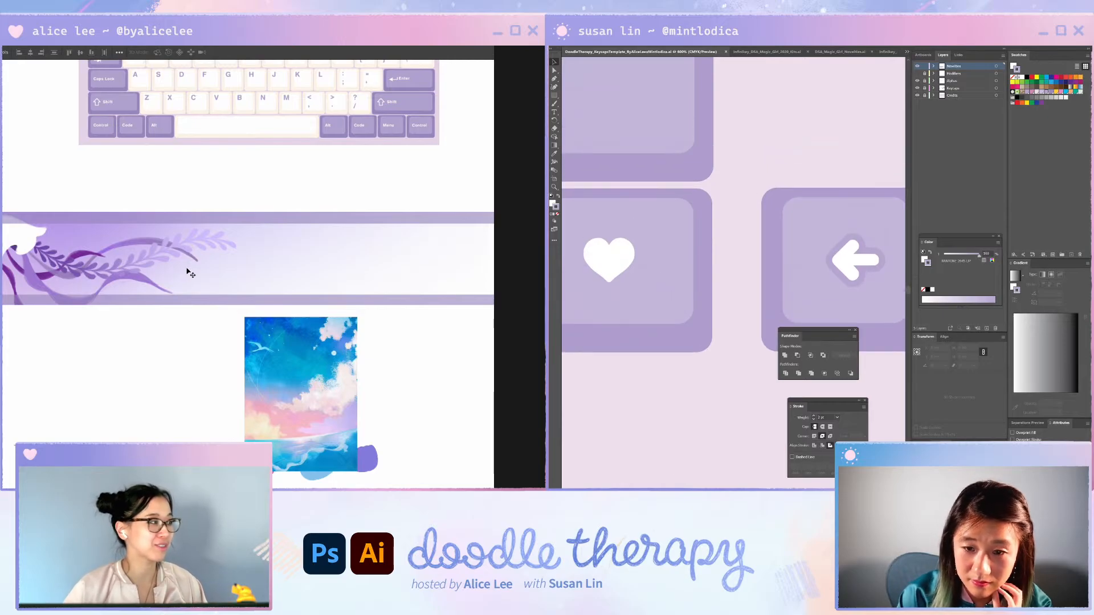
scroll(733, 256, right, 15)
scroll(733, 256, left, 12)
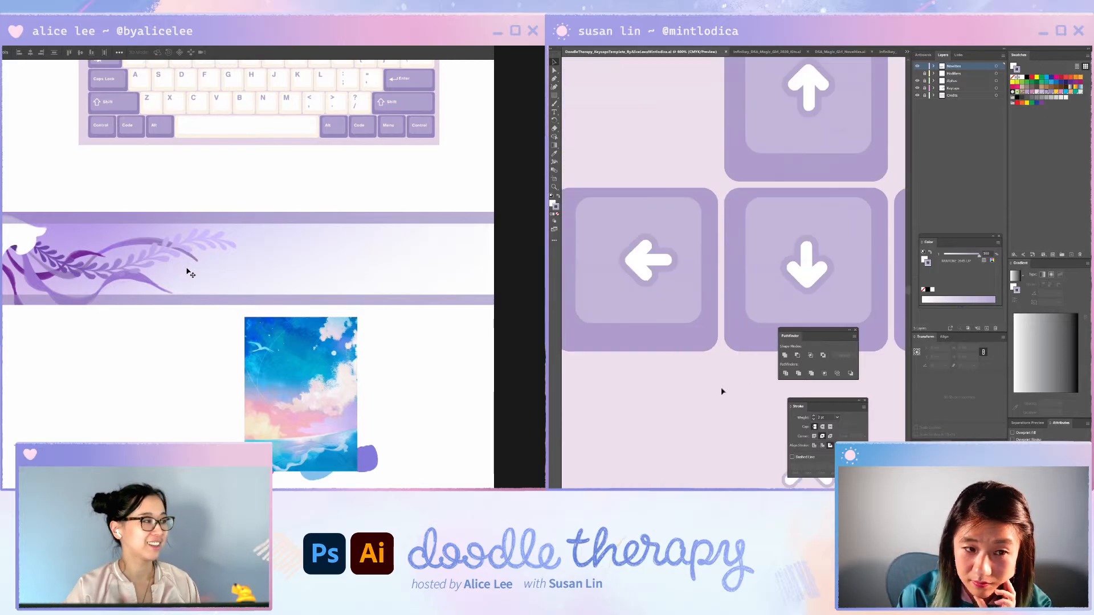
scroll(722, 391, up, 1)
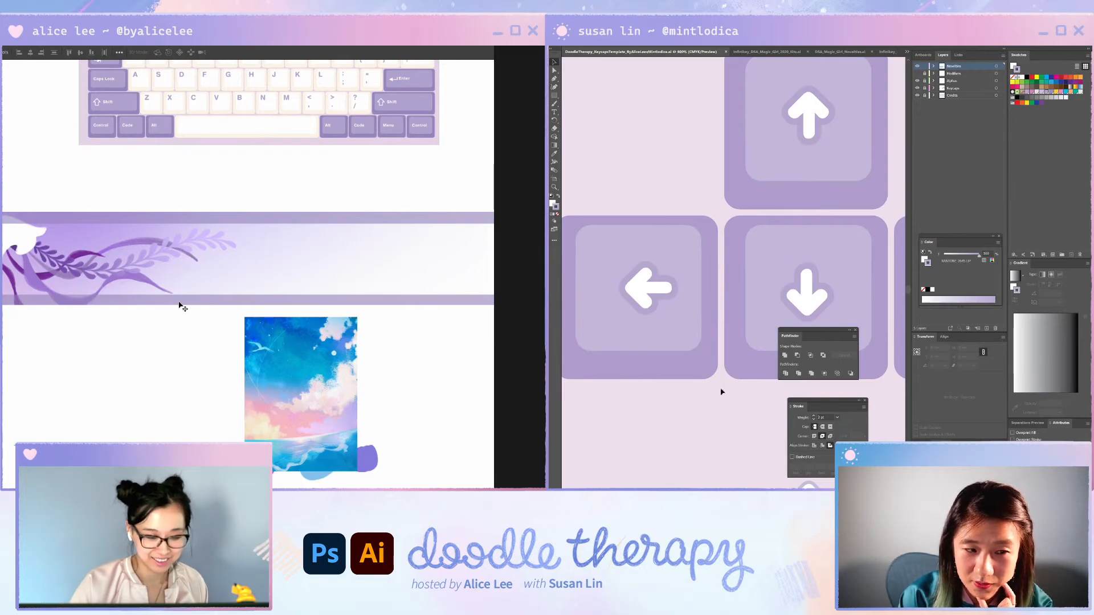
- Skew and stretch the ribbon strand behind the leafy braid with Free Transform in Photoshop
scroll(281, 284, up, 3)
key(ctrl+t)
drag(274, 272, 256, 270)
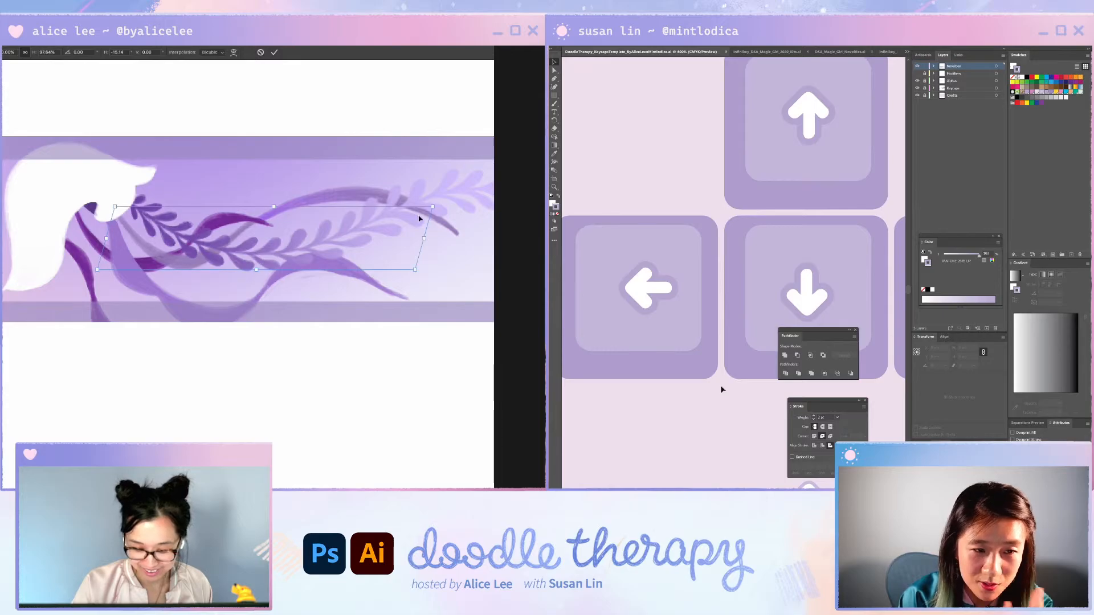
drag(433, 206, 450, 205)
key(Return)
- Apply diagonal gradients across the ribbon strand behind the leafy braid with the Gradient tool
key(g)
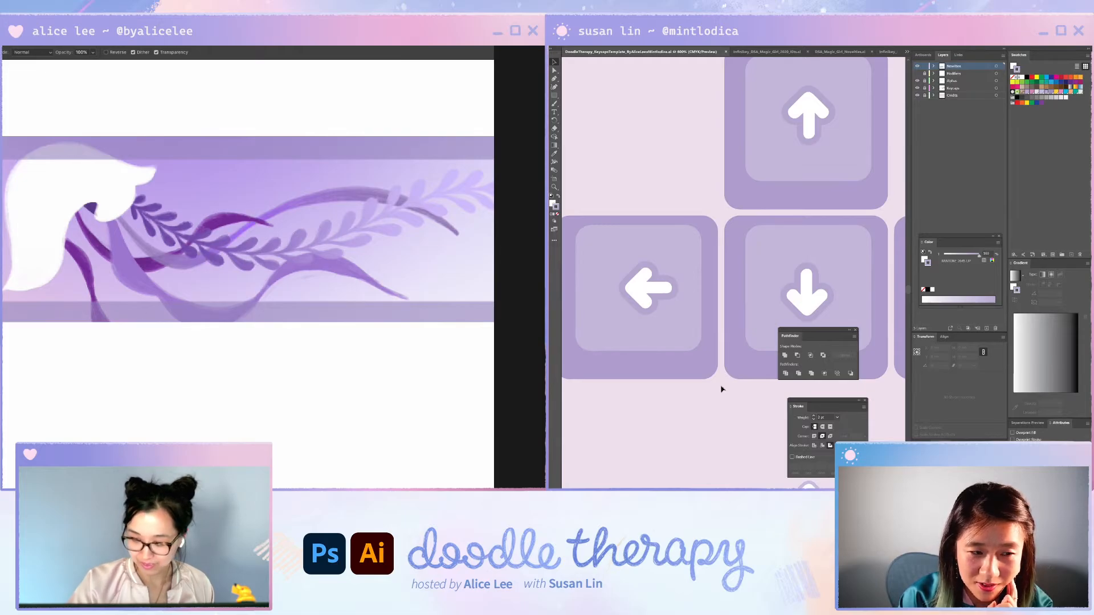
drag(283, 218, 131, 354)
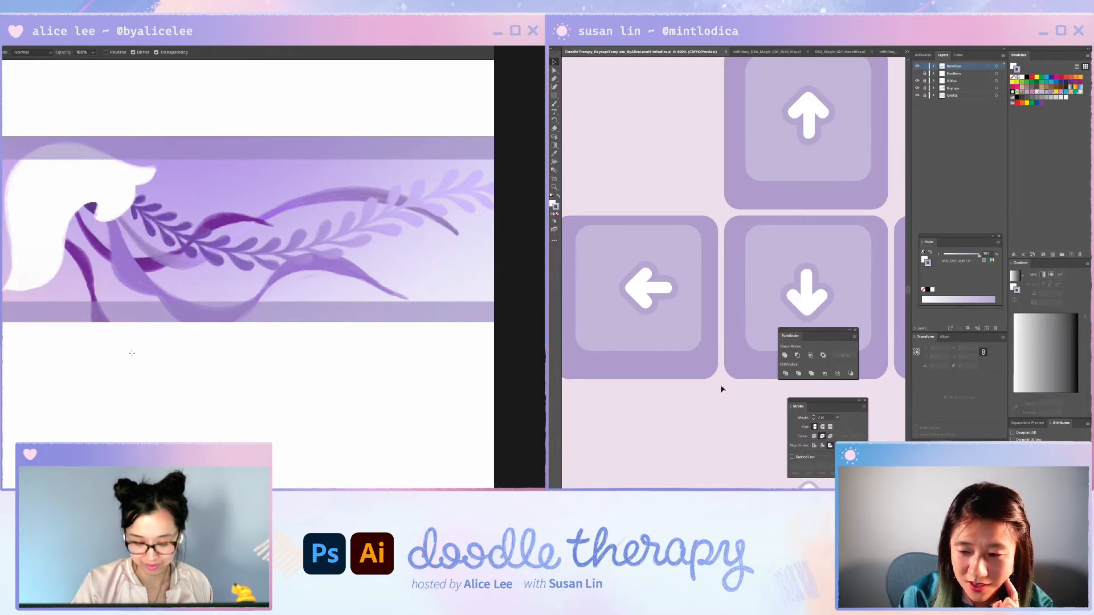
drag(332, 189, 191, 290)
key(ctrl+minus)
key(ctrl+minus)
key(ctrl+plus)
drag(328, 357, 233, 382)
- Undo a trial move of the artwork and set the leafy braid to Hue +16 and Saturation +34 with Hue/Saturation
key(v)
drag(276, 258, 294, 268)
key(ctrl+z)
key(ctrl+u)
mouse_move(299, 162)
mouse_down()
mouse_move(313, 165)
mouse_move(306, 145)
mouse_up()
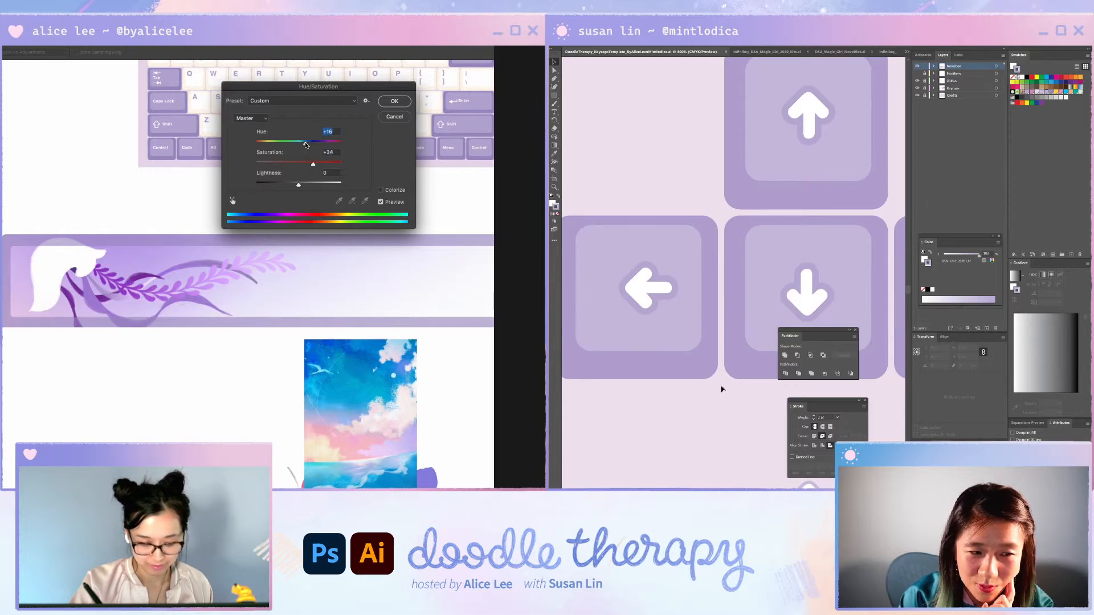
click(396, 103)
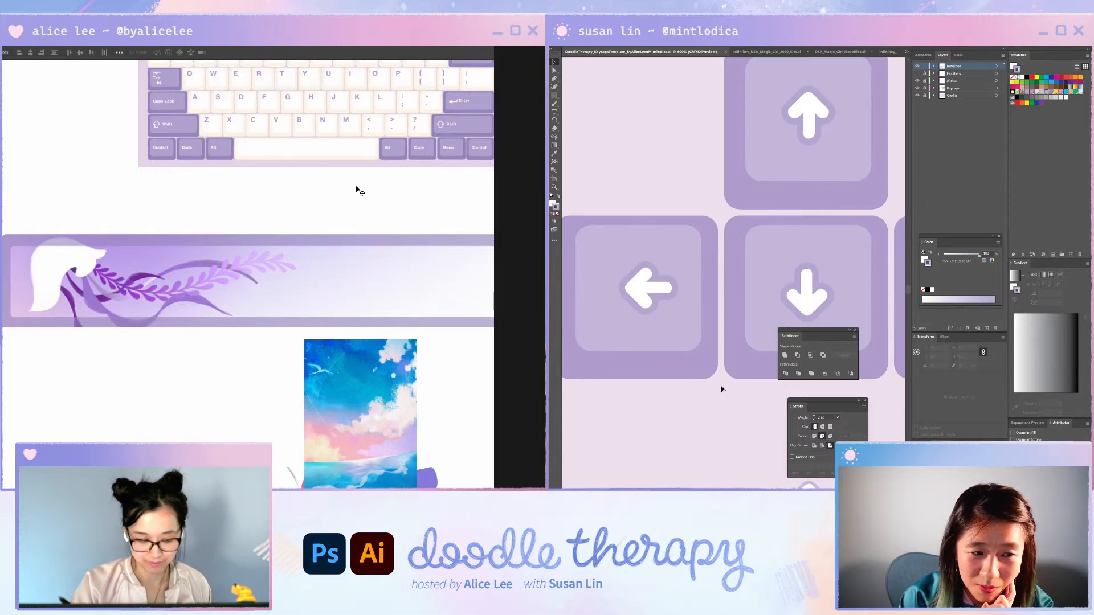
drag(306, 390, 222, 400)
key(ctrl+minus)
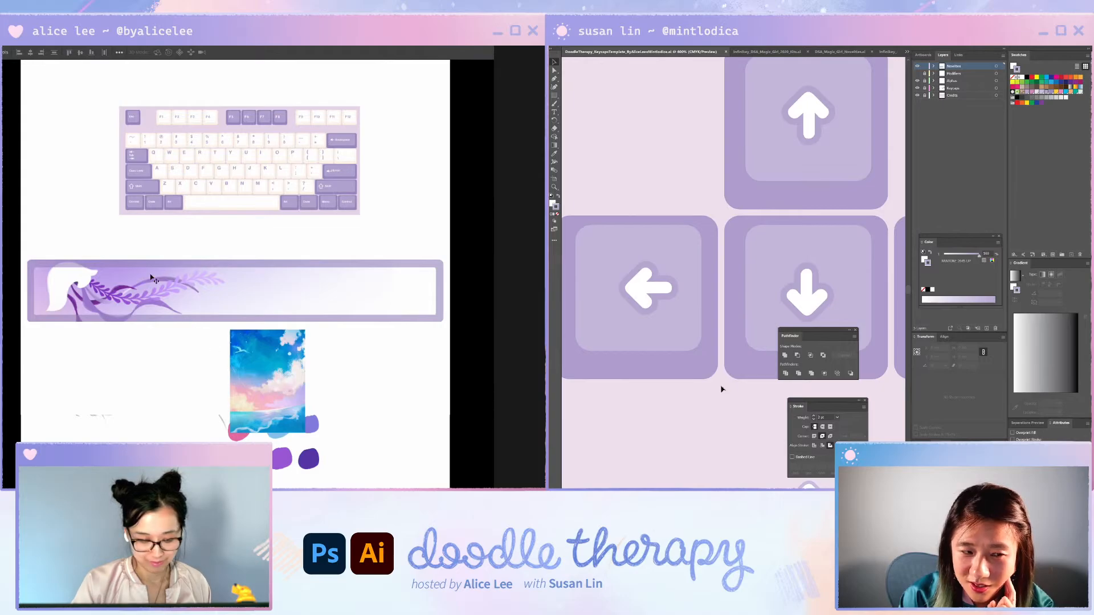
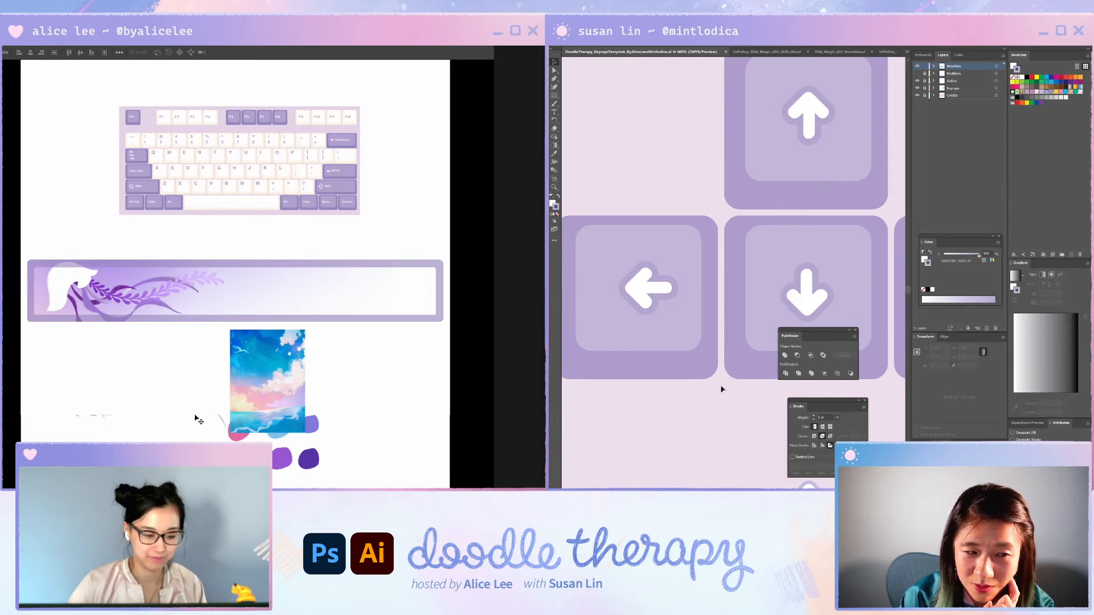
- Nudge a curved ribbon strand behind the braid and shift its color to pink with Hue/Saturation
key(ctrl+plus)
drag(220, 314, 379, 314)
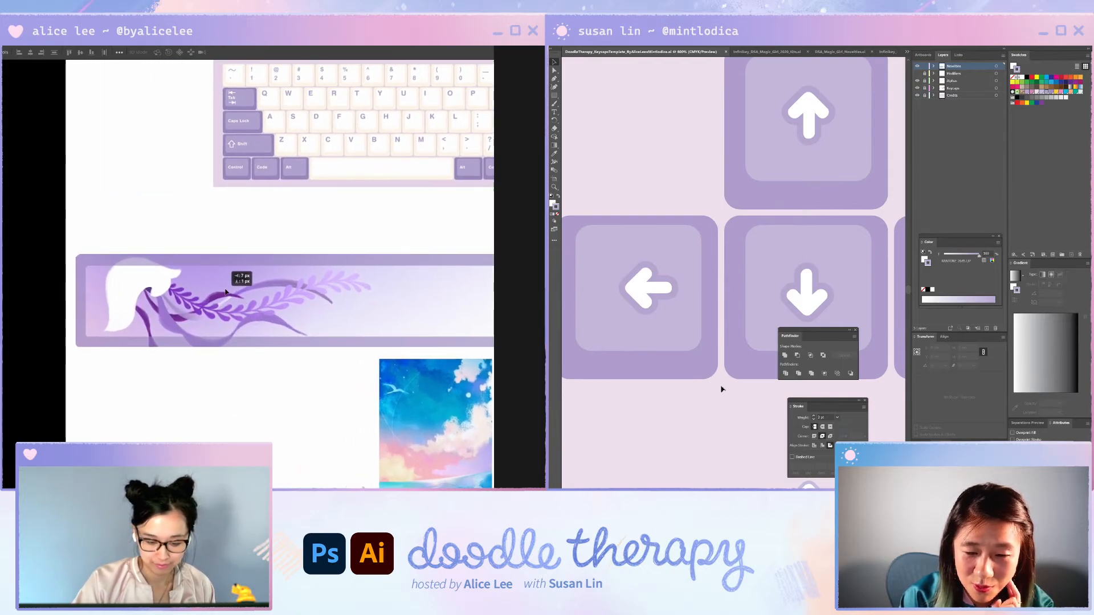
key(ctrl+u)
drag(311, 182, 307, 144)
click(395, 101)
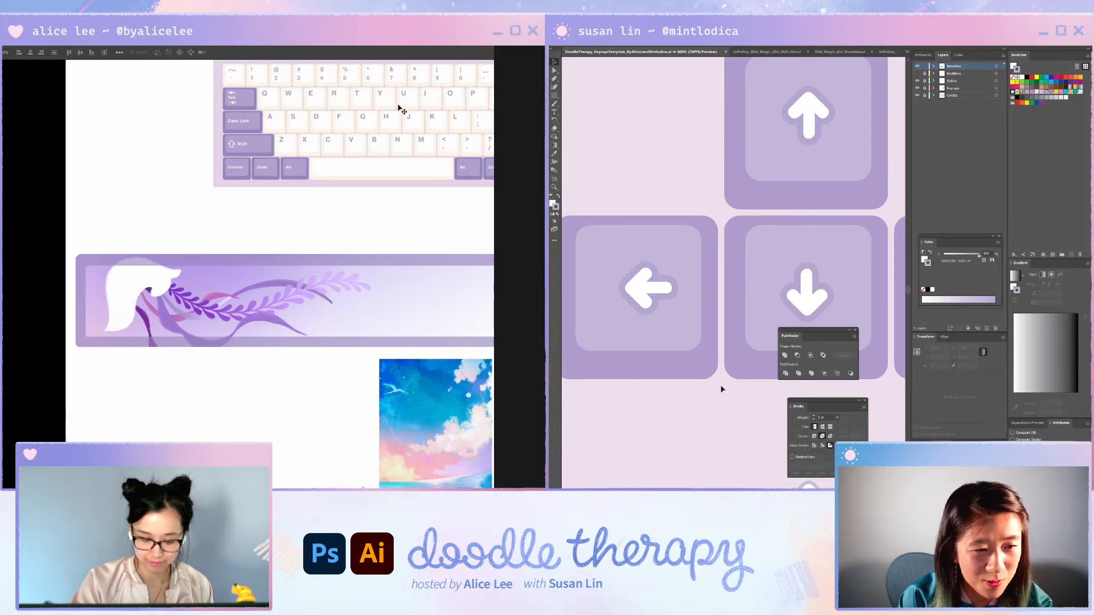
- Recolor the dark strand below the head shape with a sampled purple using the Gradient tool
key(i)
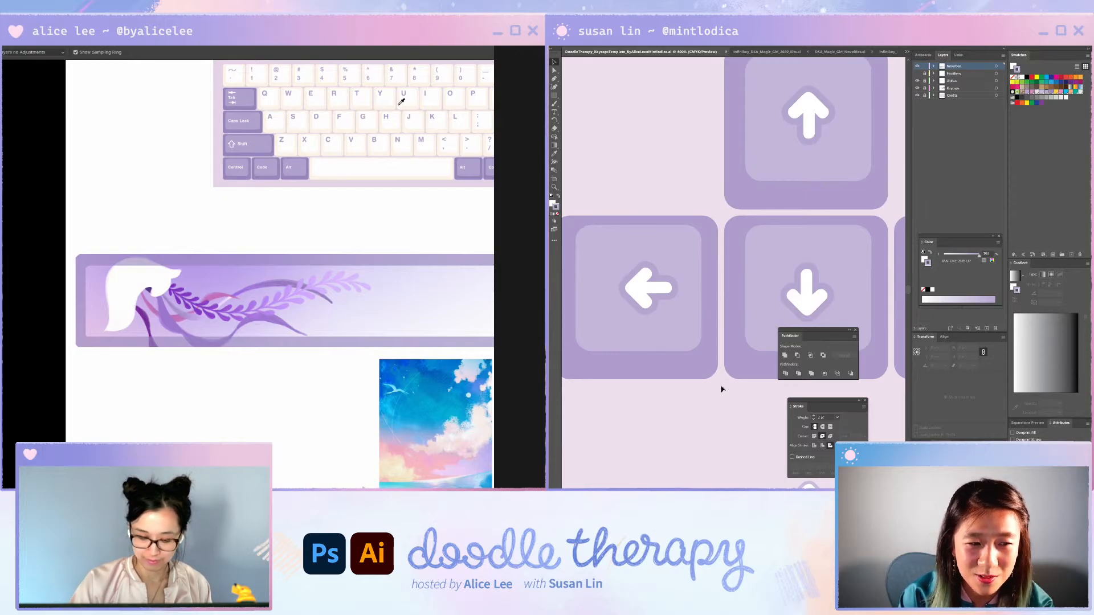
key(g)
key(v)
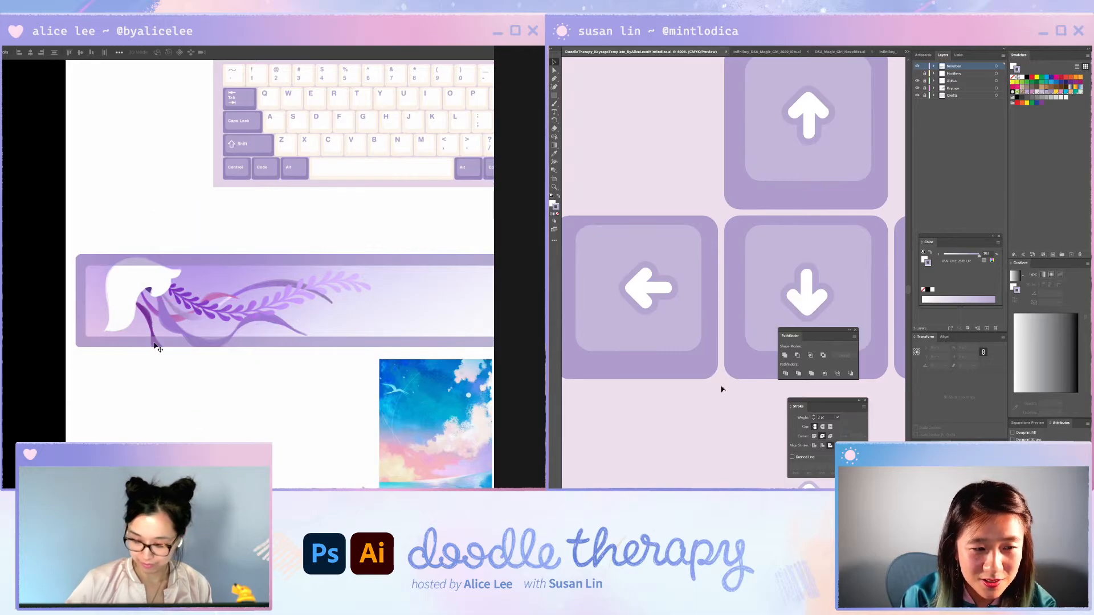
key(i)
click(265, 283)
key(g)
key(v)
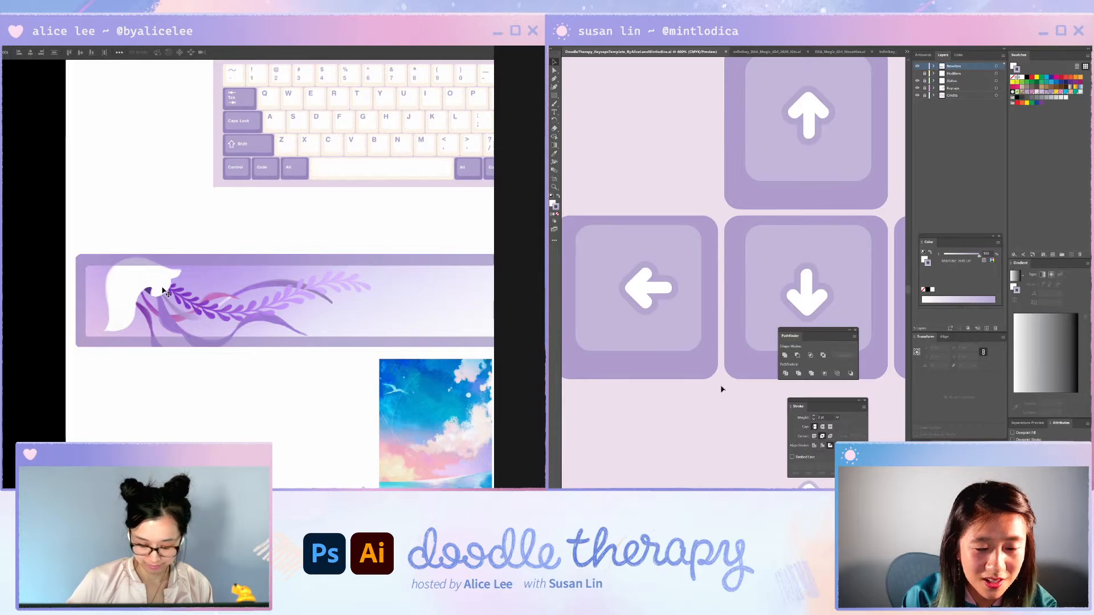
- Sample another color and refine the gradient coloring of the ribbons around the leafy braid
key(i)
key(g)
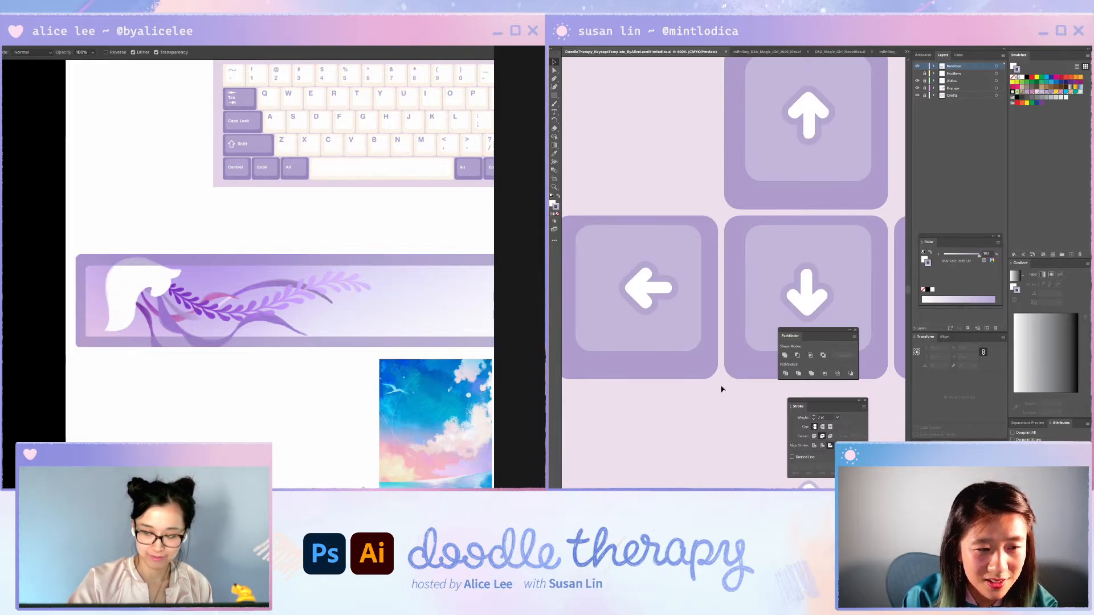
key(v)
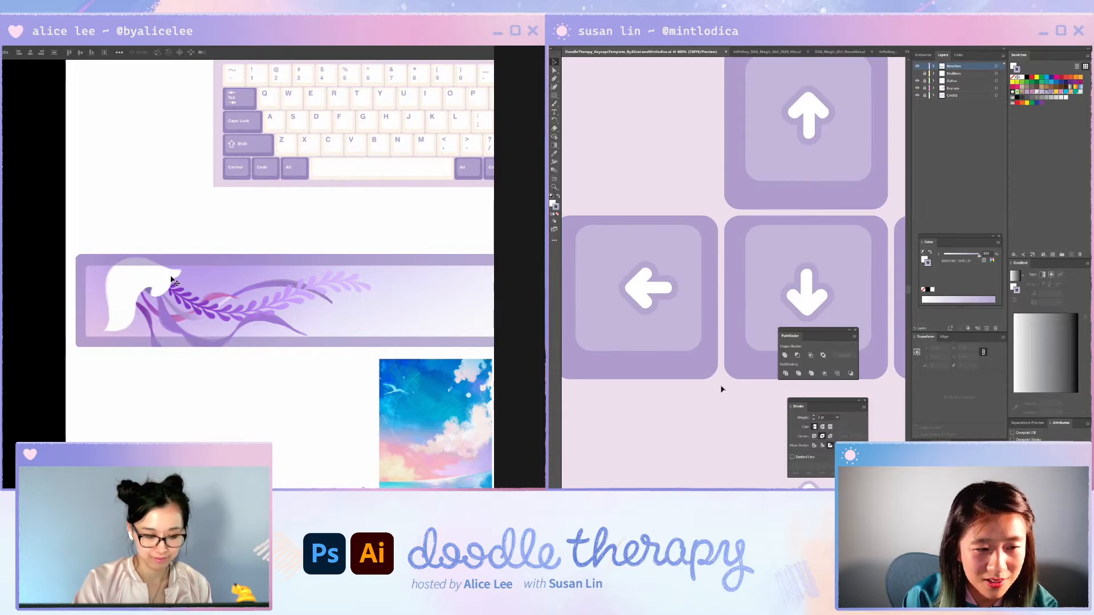
key(ctrl+plus)
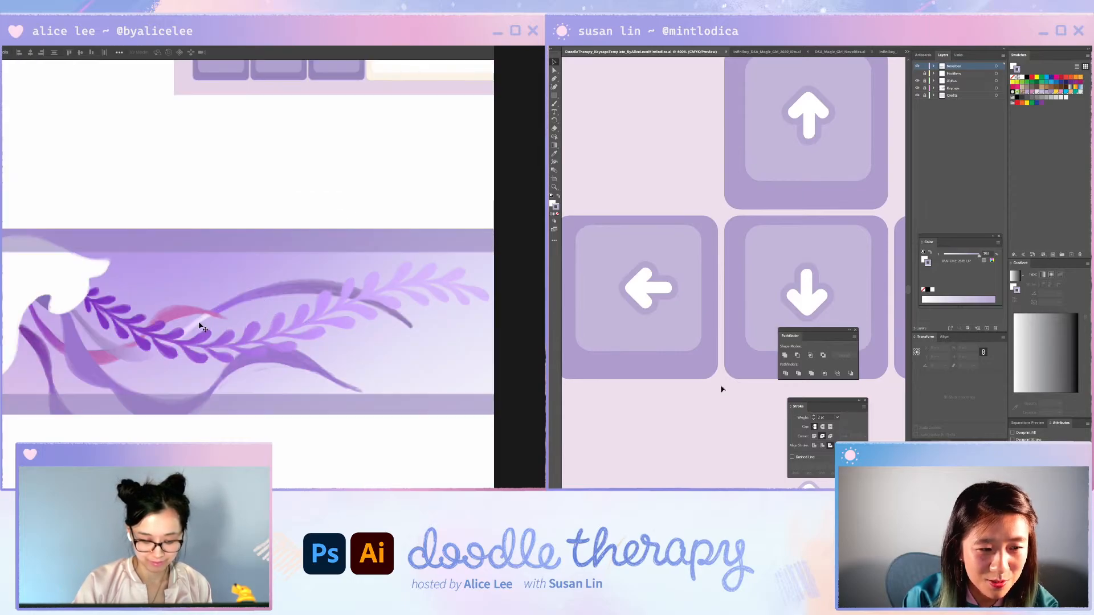
drag(195, 400, 249, 384)
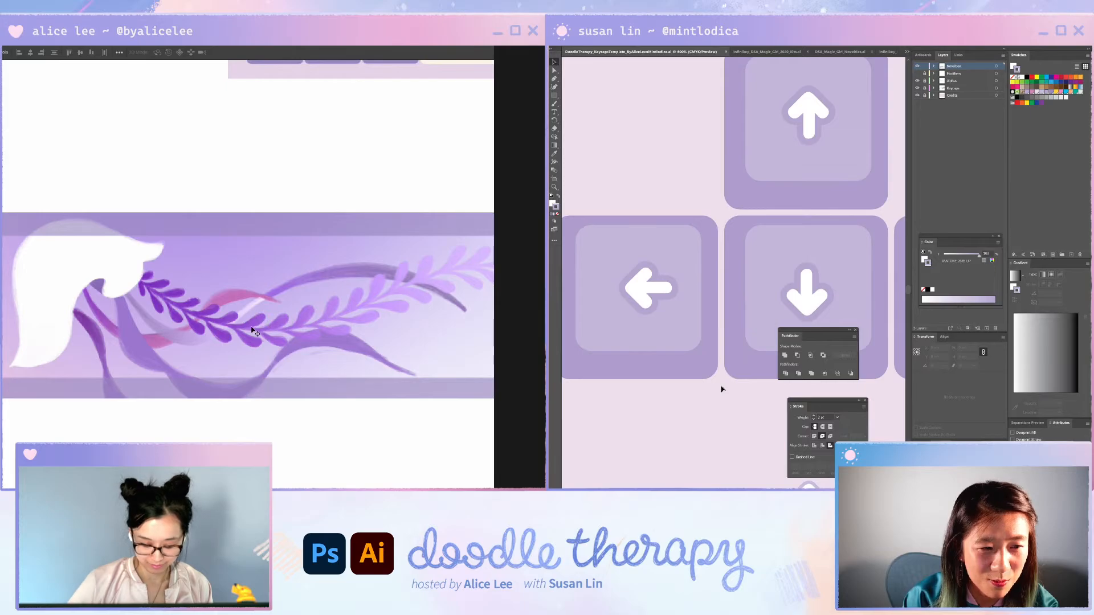
key(g)
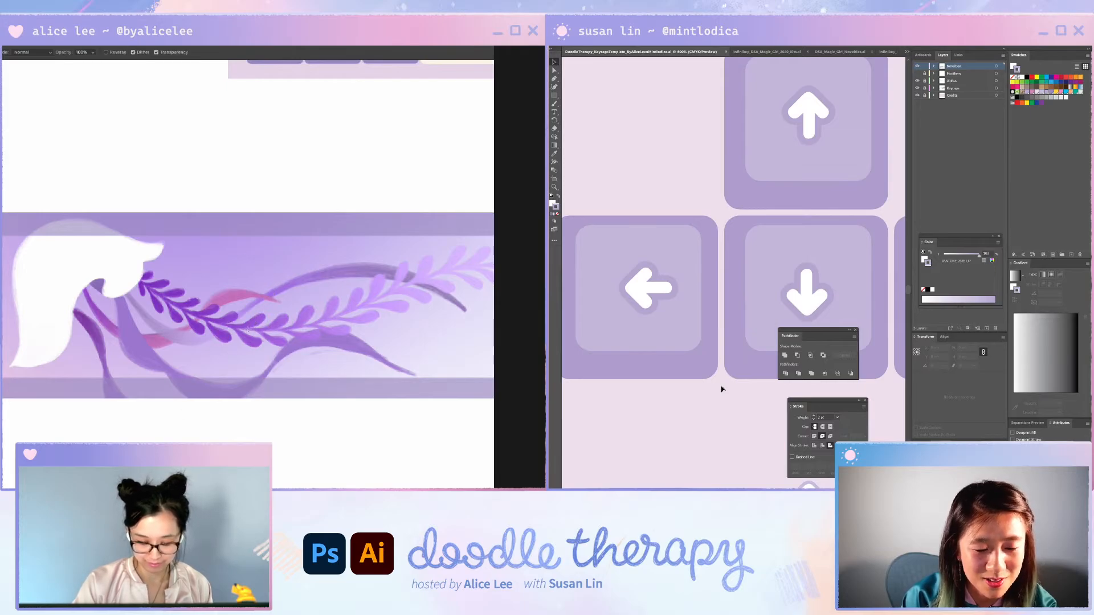
key(ctrl+minus)
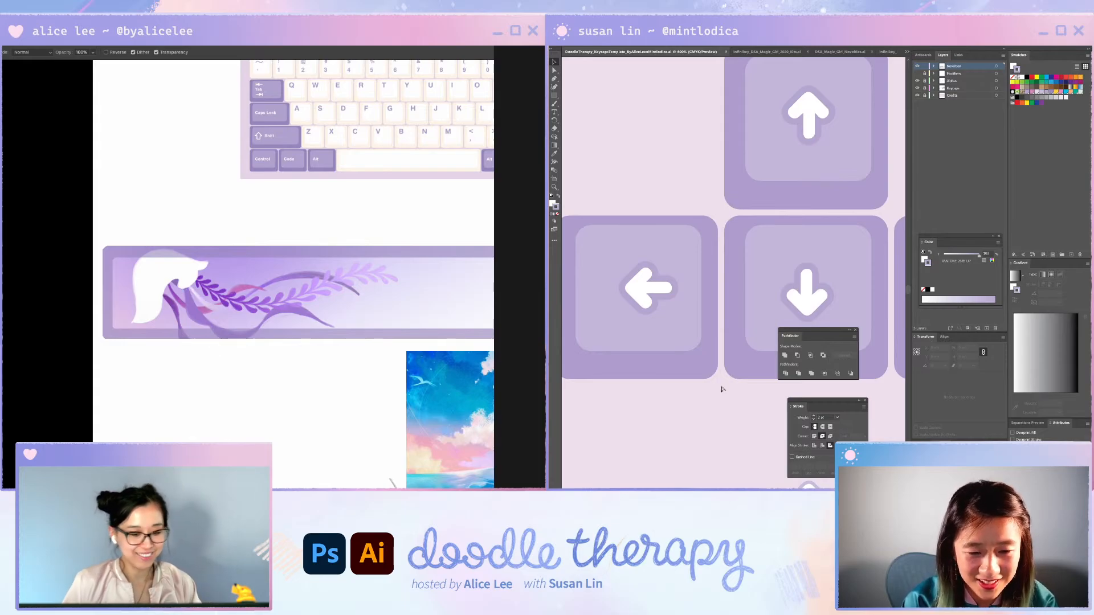
- Review the arrow icons within the wider keycap layout in Illustrator
key(ctrl+minus)
key(ctrl+minus)
key(ctrl+minus)
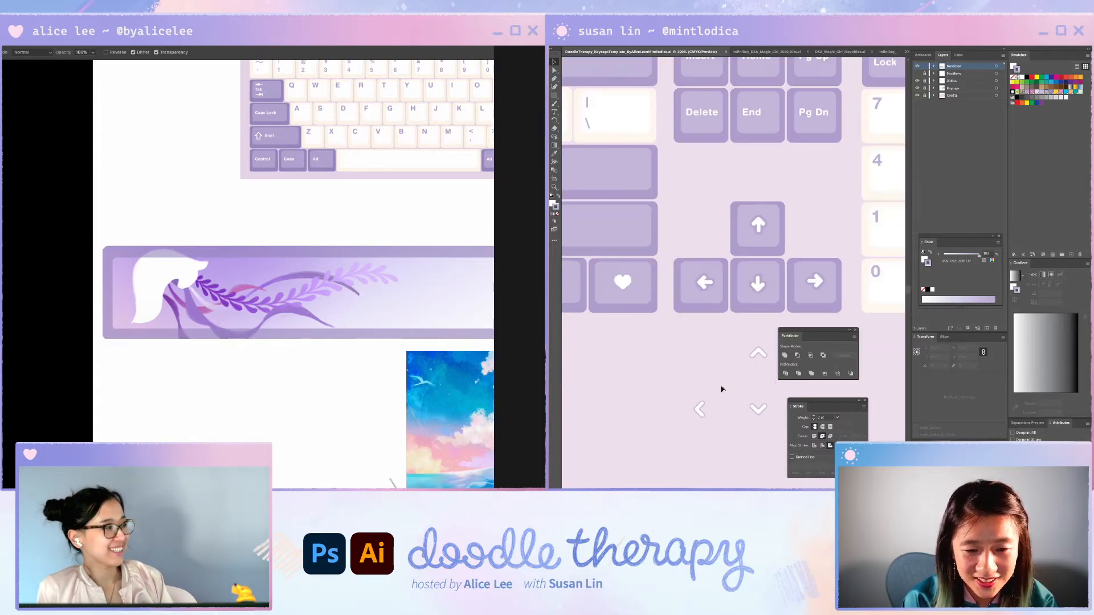
key(ctrl+minus)
key(ctrl+minus)
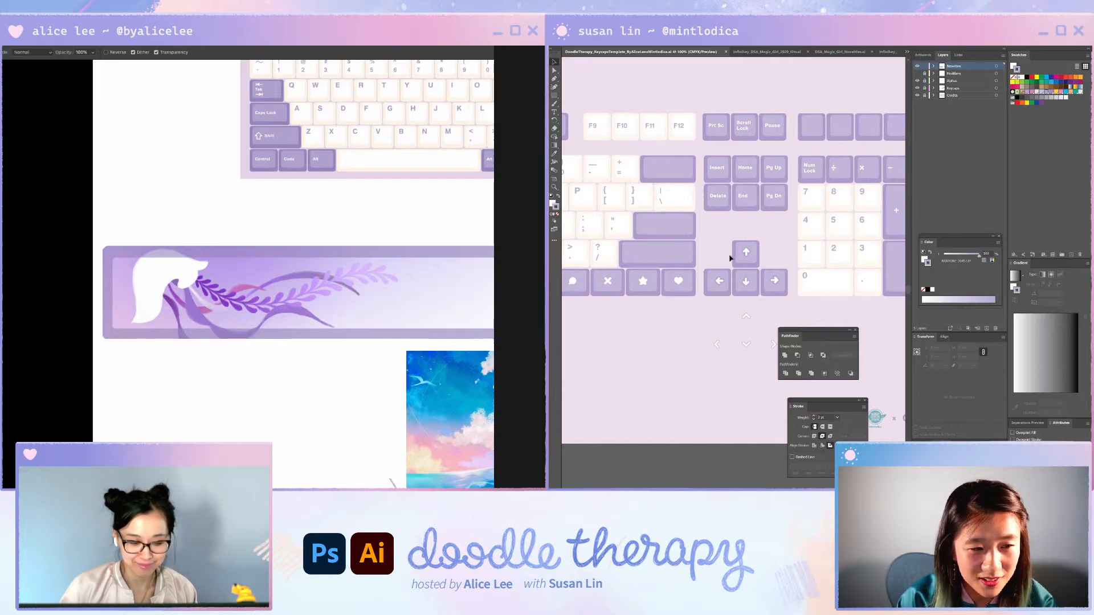
- Nudge the outer leafy section of the braid and its neighboring ribbon strand slightly with the Move tool
key(ctrl+plus)
key(ctrl+minus)
key(ctrl+minus)
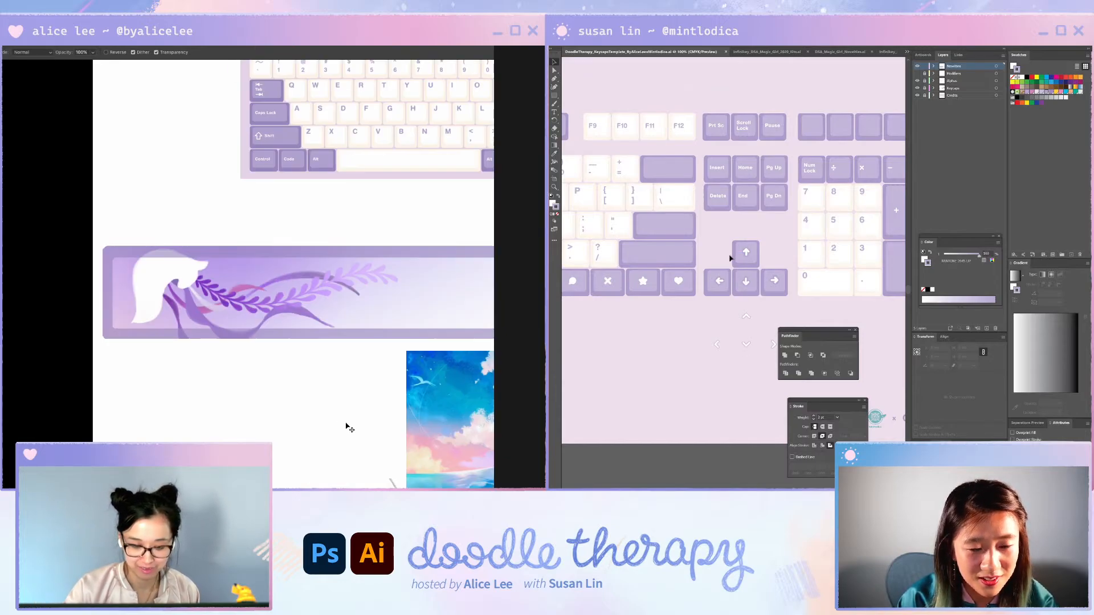
key(ctrl+plus)
drag(369, 399, 354, 412)
key(v)
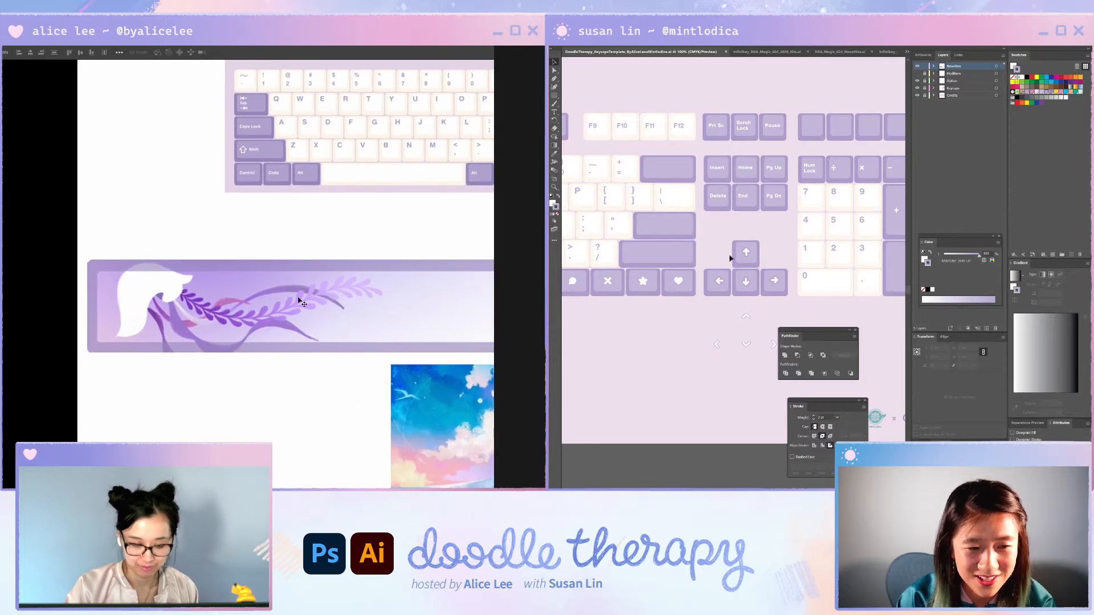
drag(298, 297, 298, 304)
drag(376, 299, 375, 295)
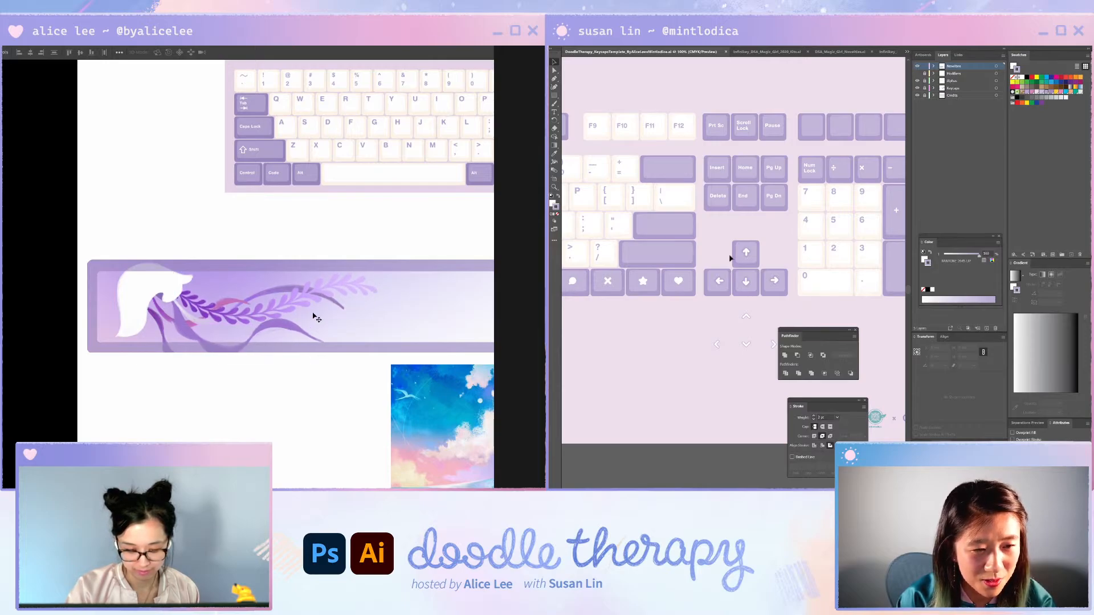
- Free-transform the long ribbon strand beneath the braid so its tip sits slightly higher
key(ctrl+t)
mouse_move(326, 332)
mouse_down()
mouse_move(345, 313)
mouse_move(323, 318)
mouse_up()
key(Return)
- Try painting a wavy blue-grey cloud band on a new layer beside the braid, using a sampled color
scroll(320, 317, right, 4)
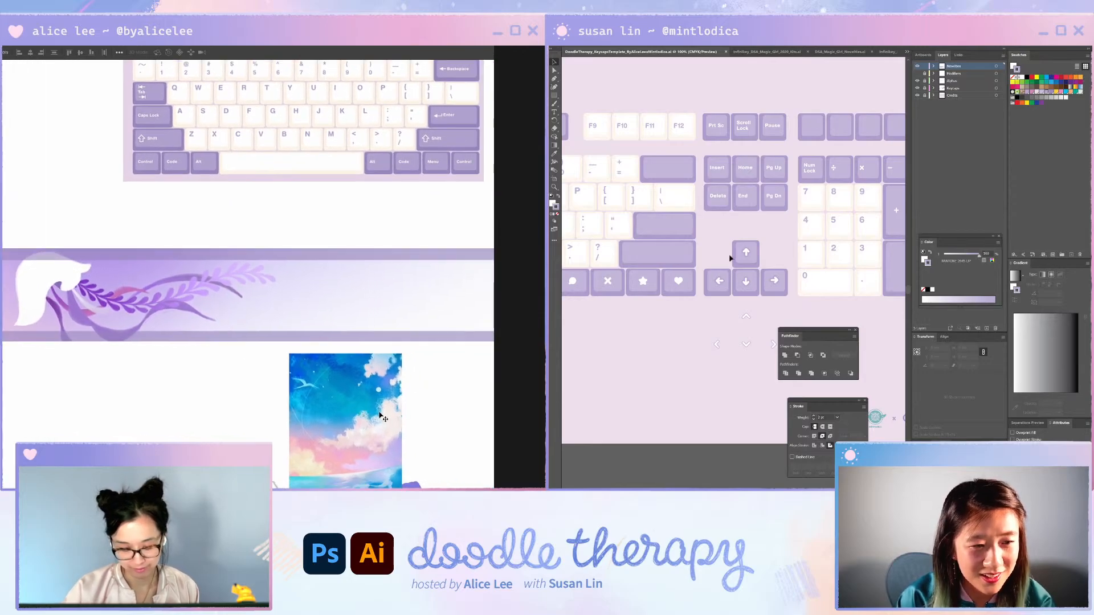
key(super+minus)
key(super+shift+n)
key(Return)
key(i)
key(super+minus)
key(super+plus)
key(super+plus)
key(super+minus)
key(super+plus)
key(b)
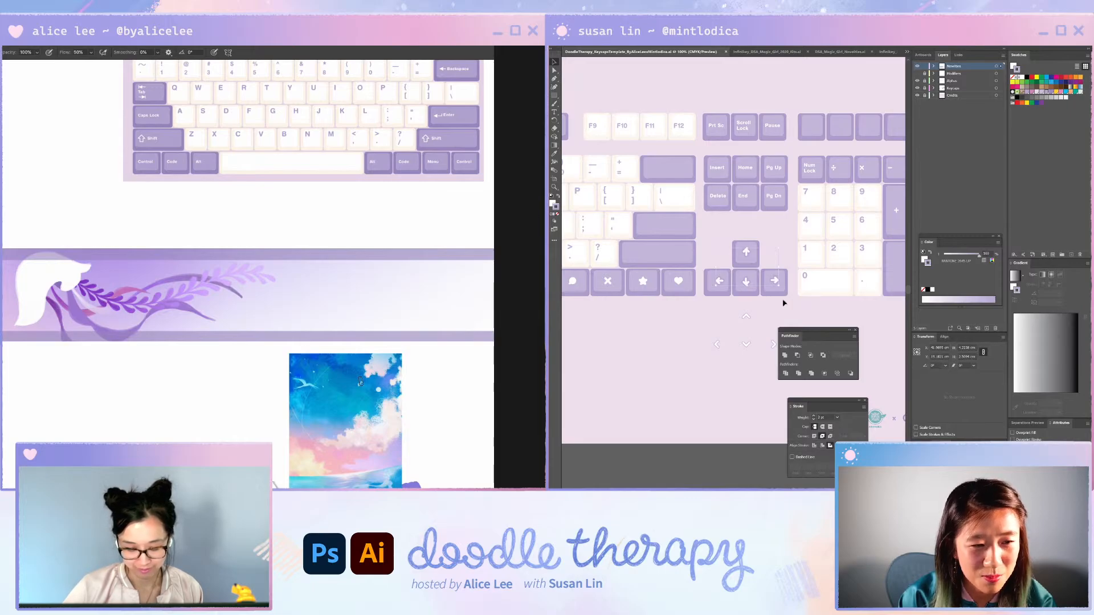
mouse_move(358, 269)
mouse_down()
mouse_move(233, 334)
mouse_move(389, 274)
mouse_move(316, 285)
mouse_move(304, 275)
mouse_move(357, 263)
mouse_move(392, 276)
mouse_move(349, 281)
mouse_up()
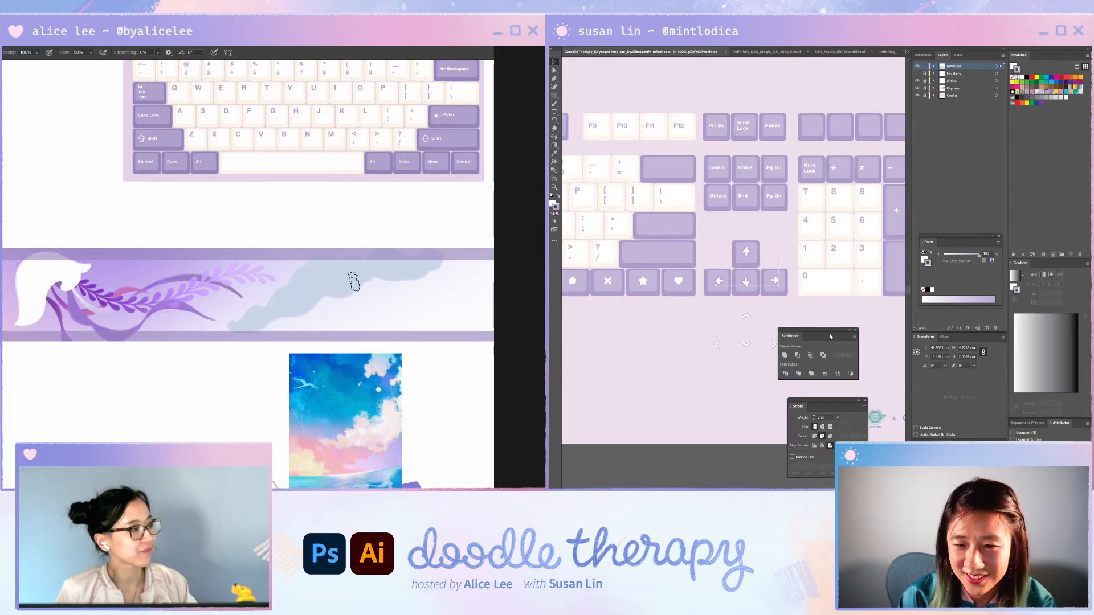
- In Illustrator, center-align the up and down arrow icons horizontally on their keycaps
click(775, 309)
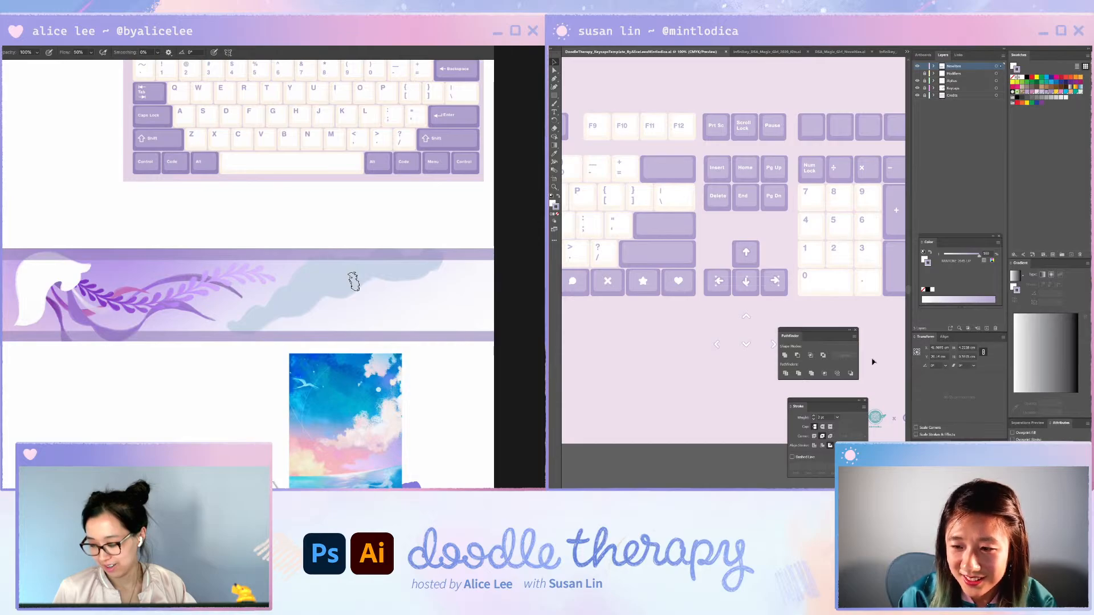
click(944, 337)
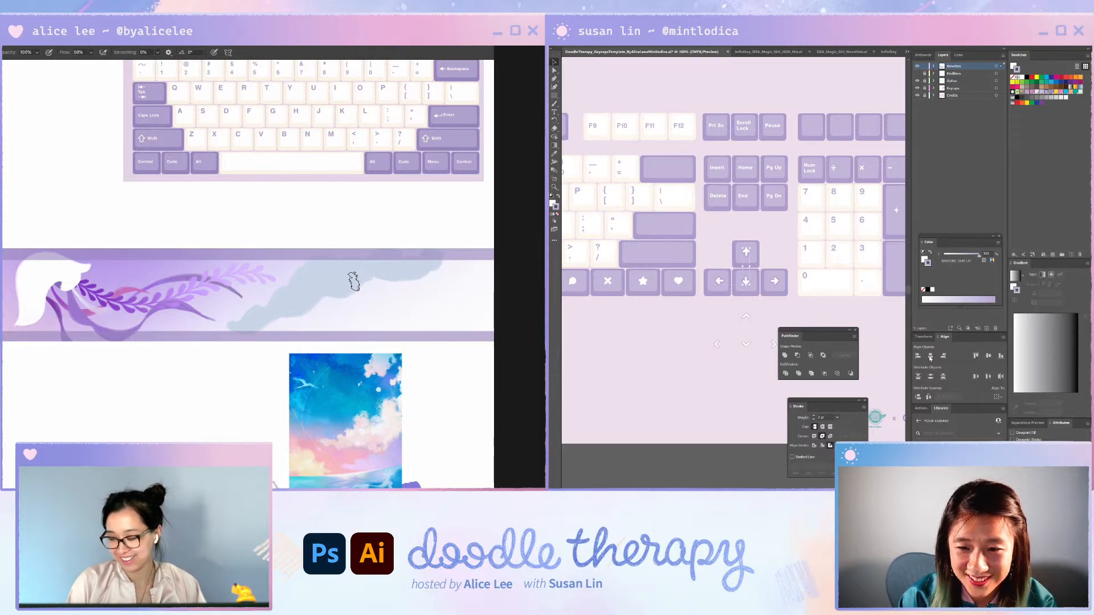
click(747, 281)
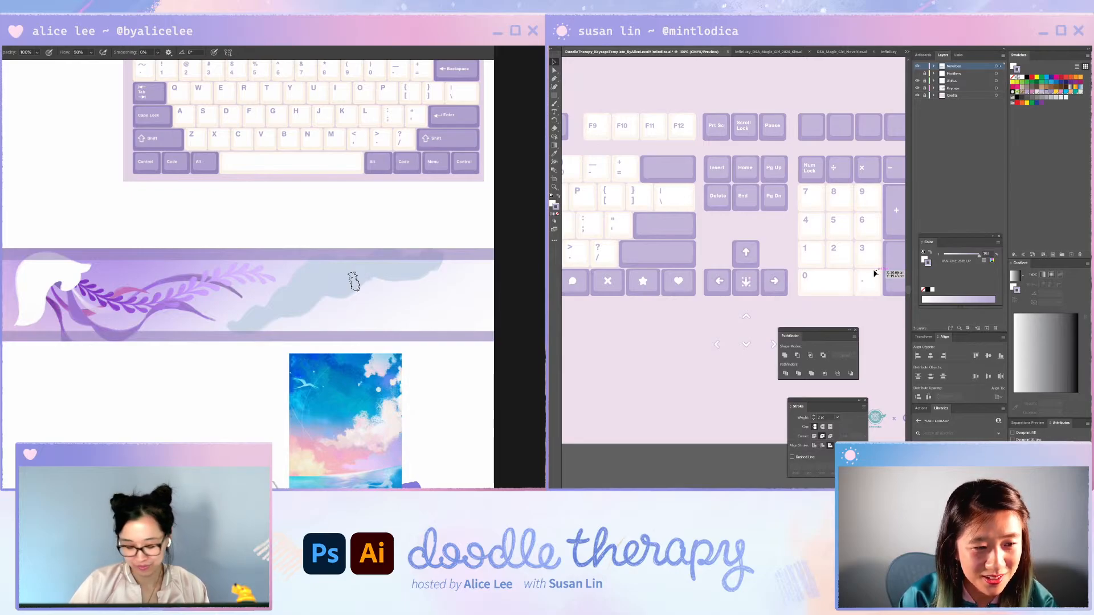
- Toggle the layer visibility in Photoshop and undo the blue-grey cloud stroke on the space bar
key(ctrl+comma)
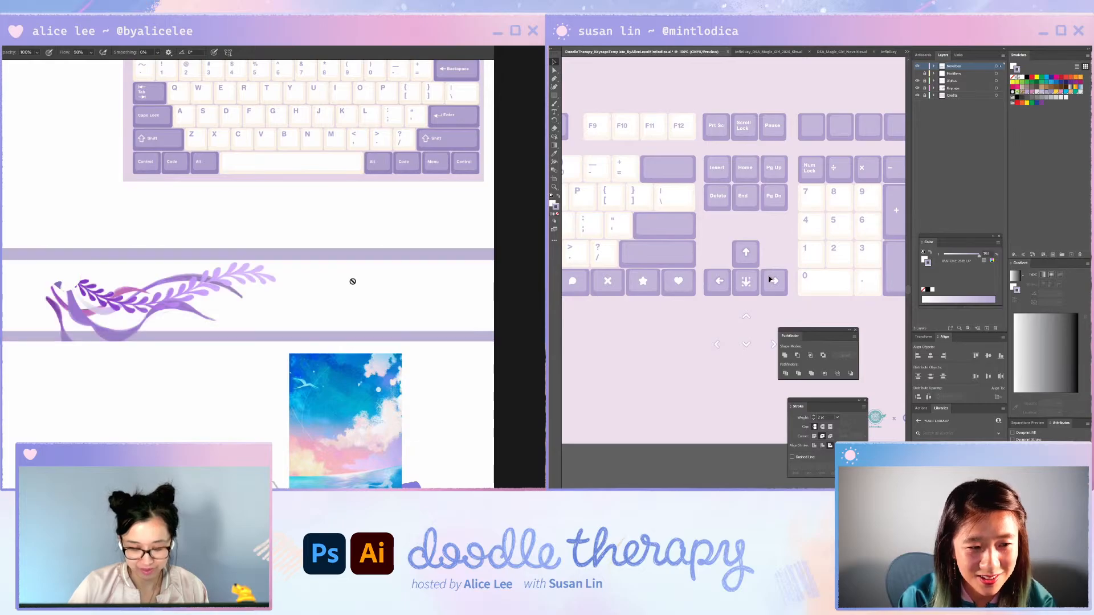
key(ctrl+comma)
click(737, 304)
key(ctrl+z)
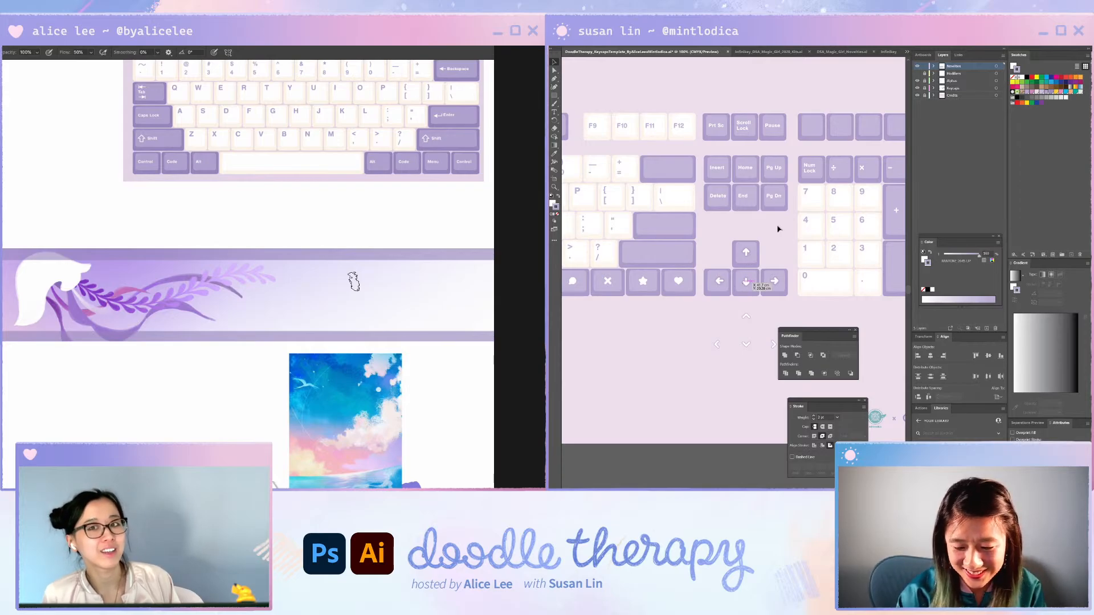
- Inspect the arrow icons on the Illustrator arrow keycaps up close and within the full layout
key(ctrl+equal)
key(ctrl+equal)
key(ctrl+equal)
key(ctrl+equal)
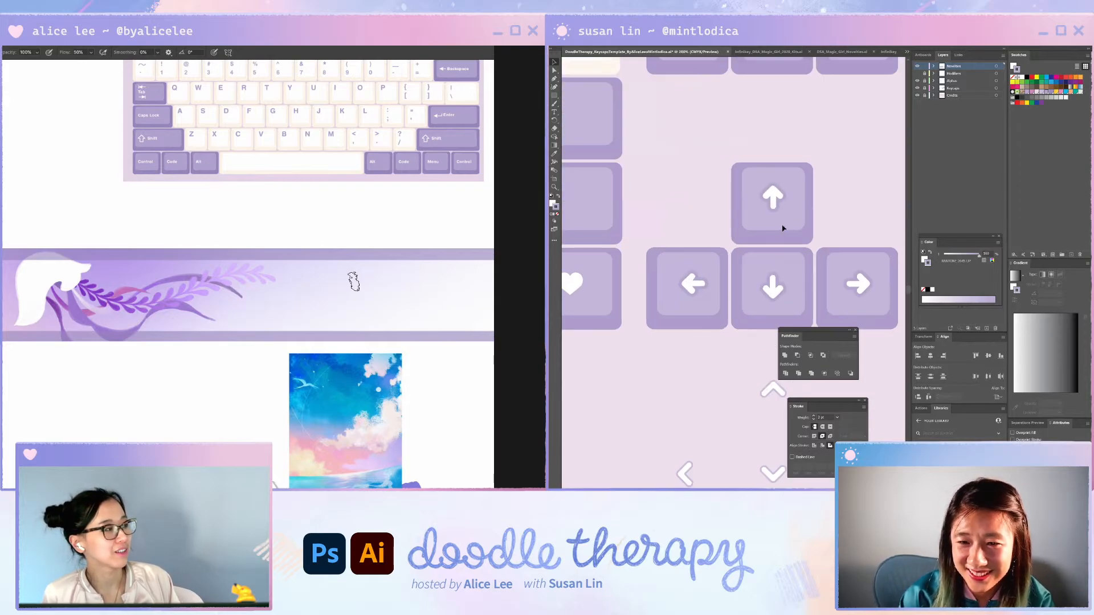
key(a)
click(786, 184)
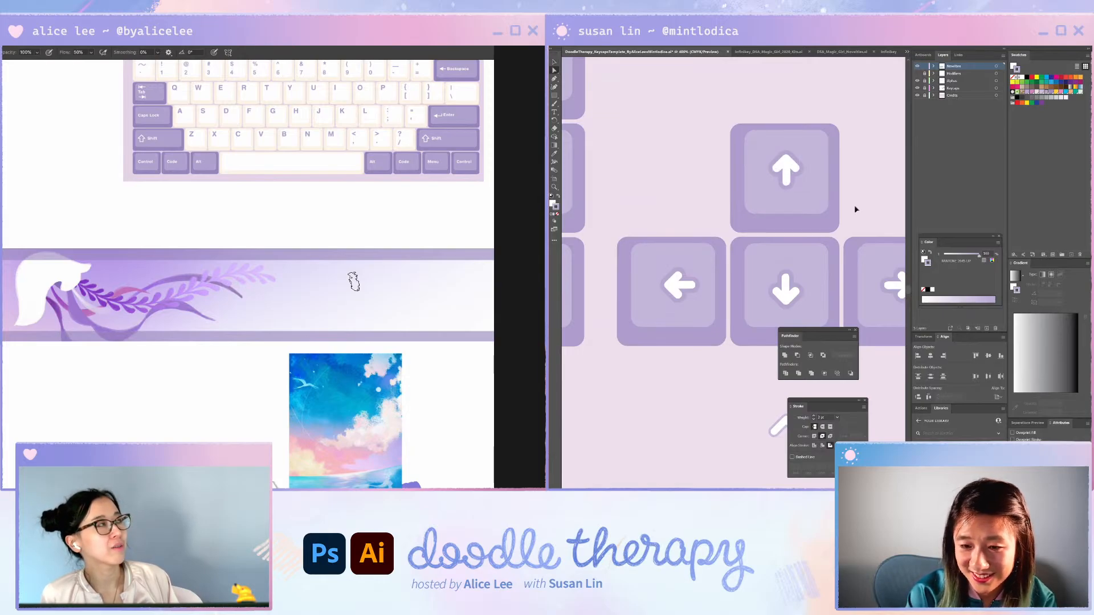
key(ctrl+minus)
key(ctrl+minus)
key(ctrl+minus)
key(ctrl+minus)
key(ctrl+minus)
key(ctrl+minus)
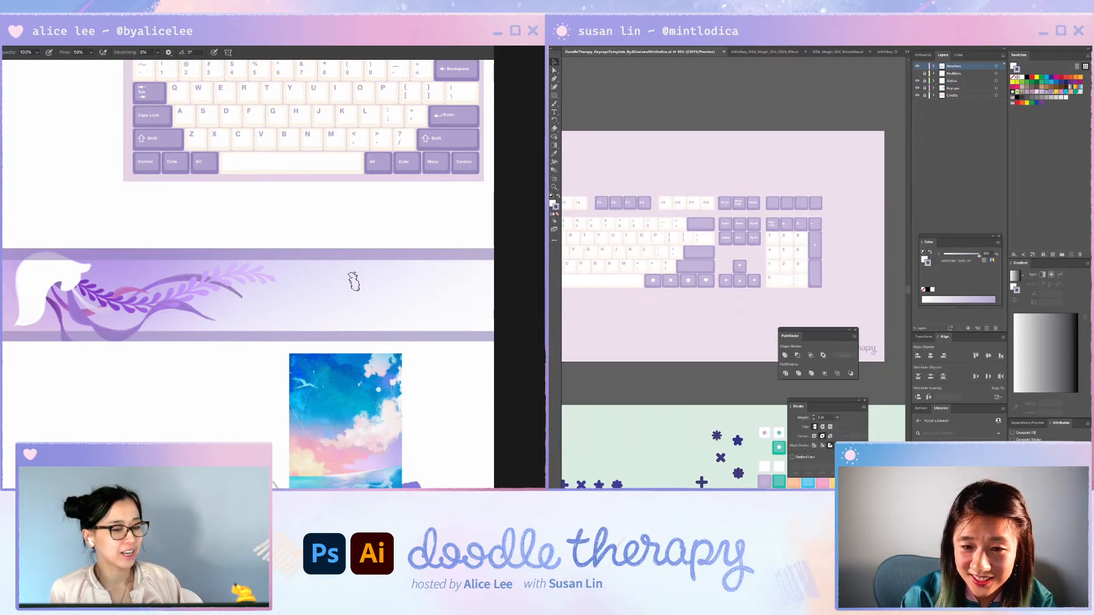
- Move the floating Pathfinder and Stroke panels away from the loose icons on the mint artboard
scroll(734, 274, left, 4)
scroll(744, 410, down, 5)
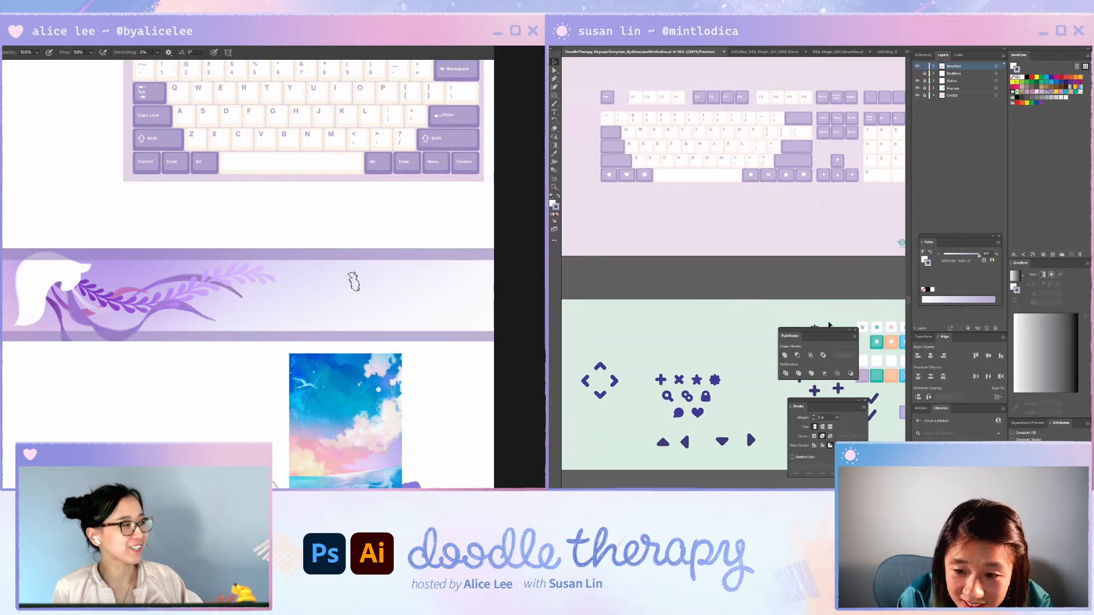
drag(813, 337, 702, 454)
mouse_move(801, 407)
mouse_down()
mouse_move(776, 432)
mouse_move(800, 418)
mouse_up()
drag(739, 454, 783, 305)
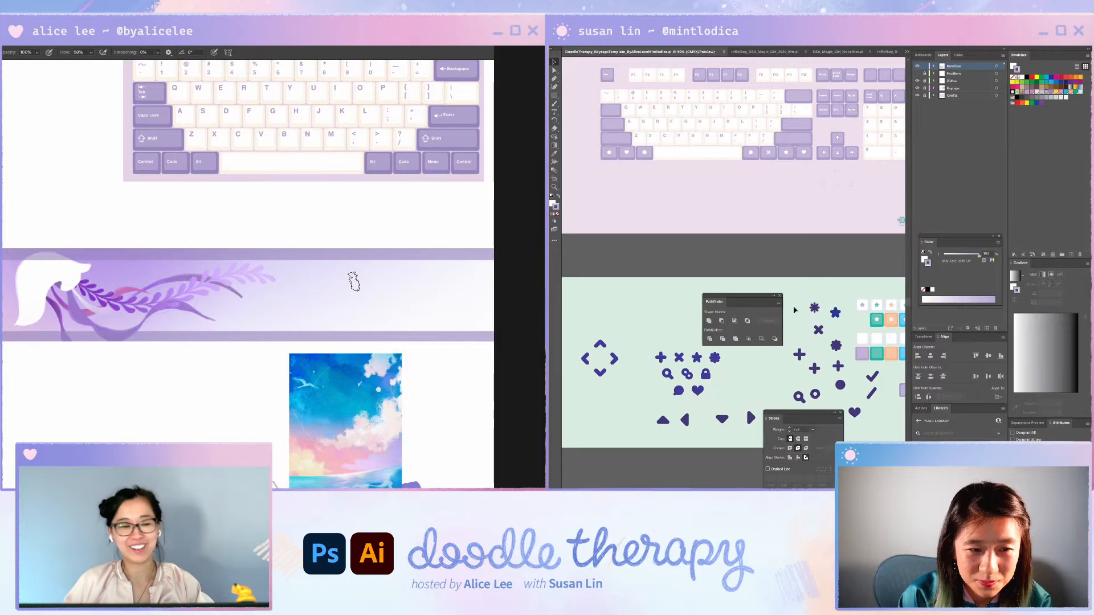
scroll(786, 308, up, 2)
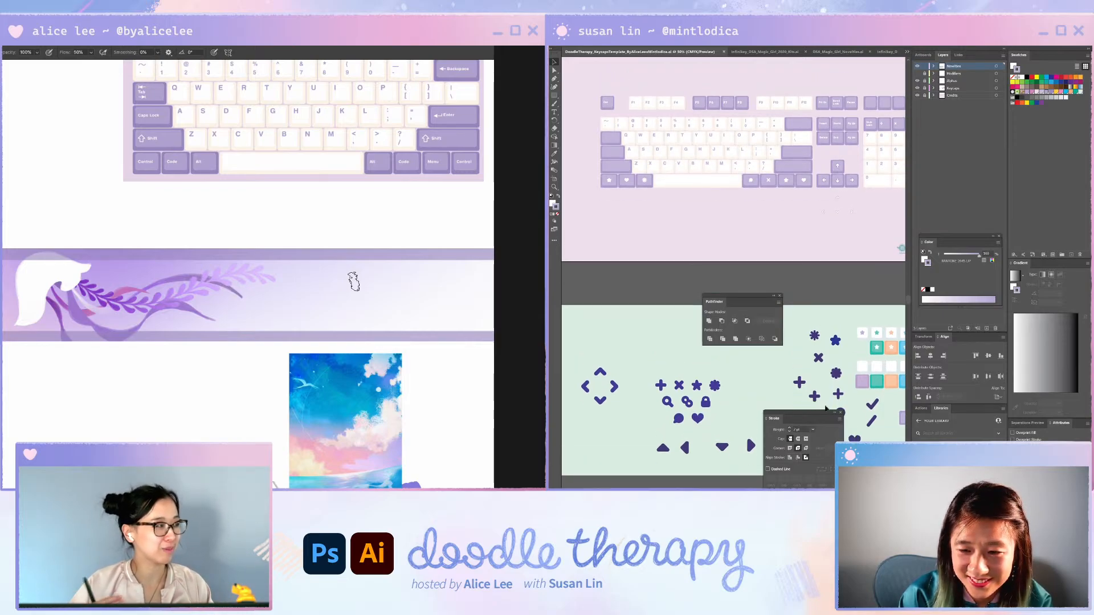
drag(813, 418, 785, 372)
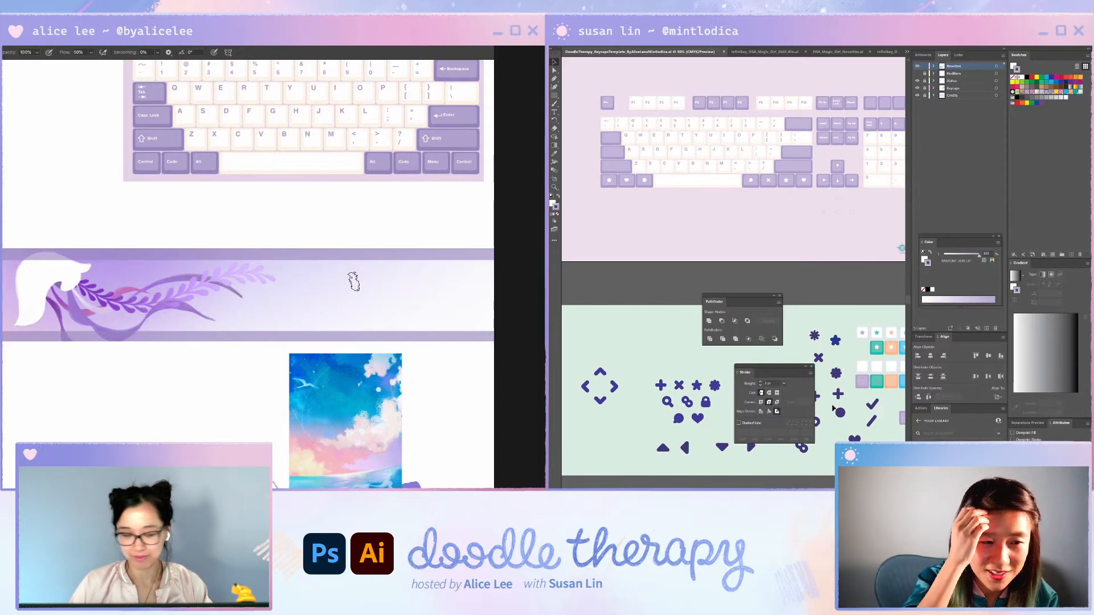
- In Photoshop, shift the outer leafy section of the braid toward pink with Hue/Saturation
key(v)
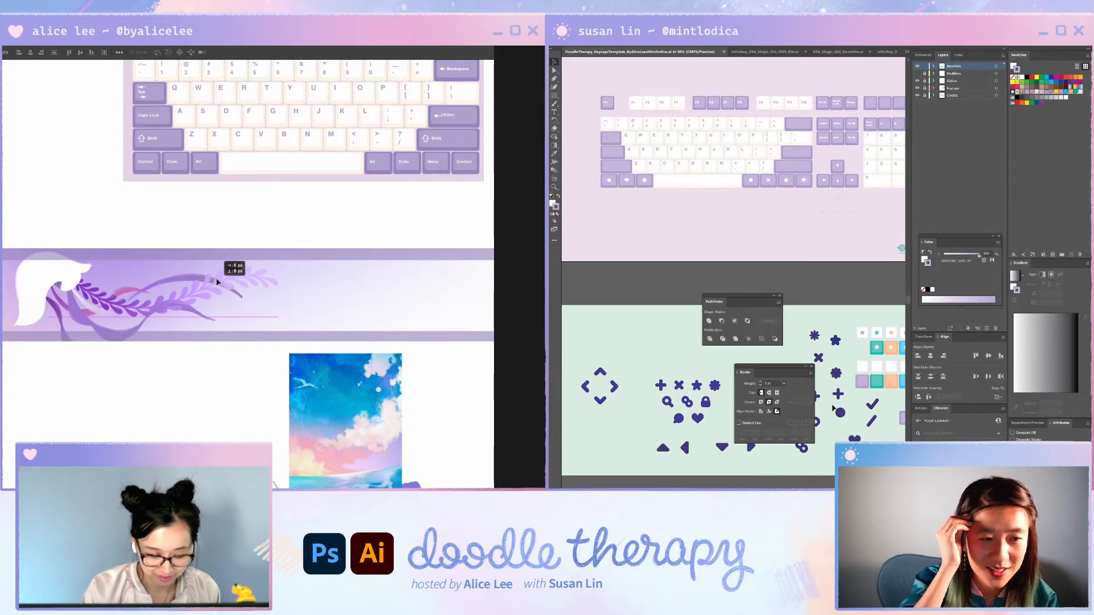
key(ctrl+u)
drag(307, 145, 302, 144)
click(396, 110)
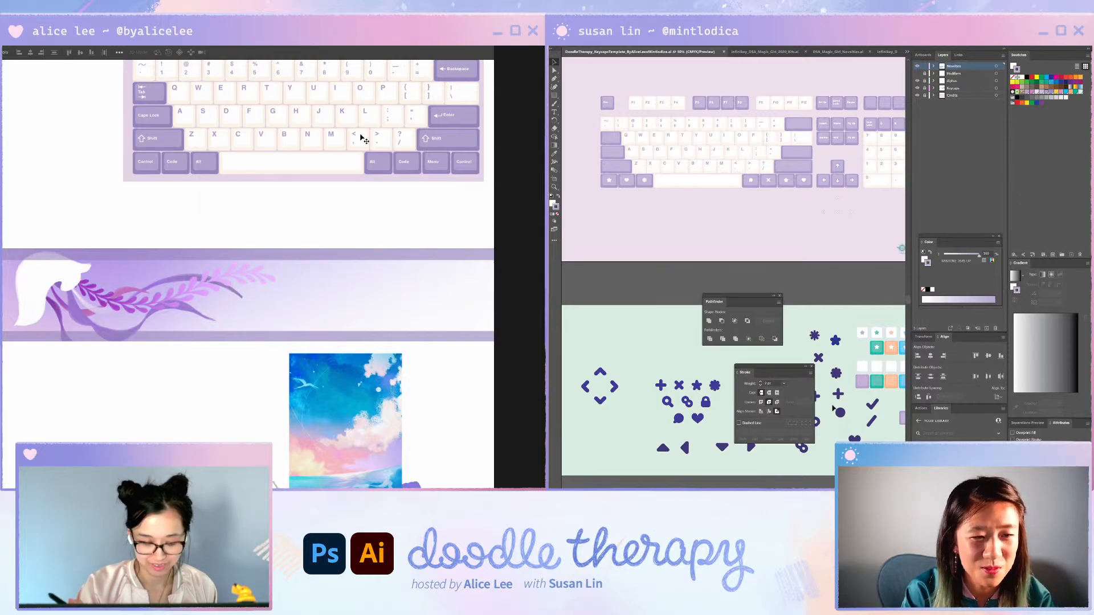
- Shift the pink strand behind the braid toward purple with a Hue/Saturation hue of -23
drag(183, 284, 192, 283)
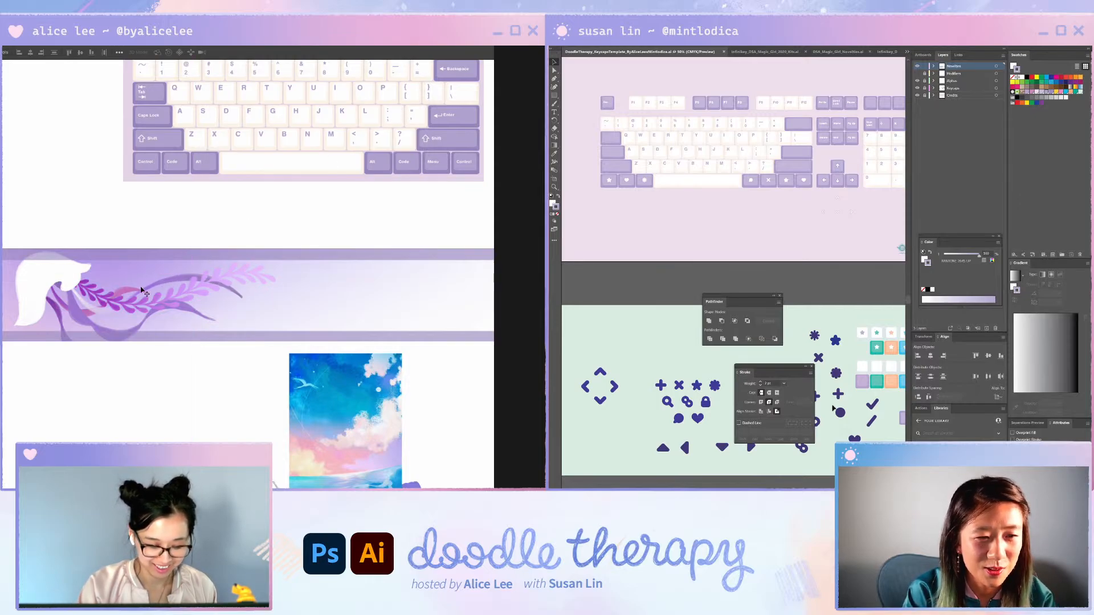
key(ctrl+u)
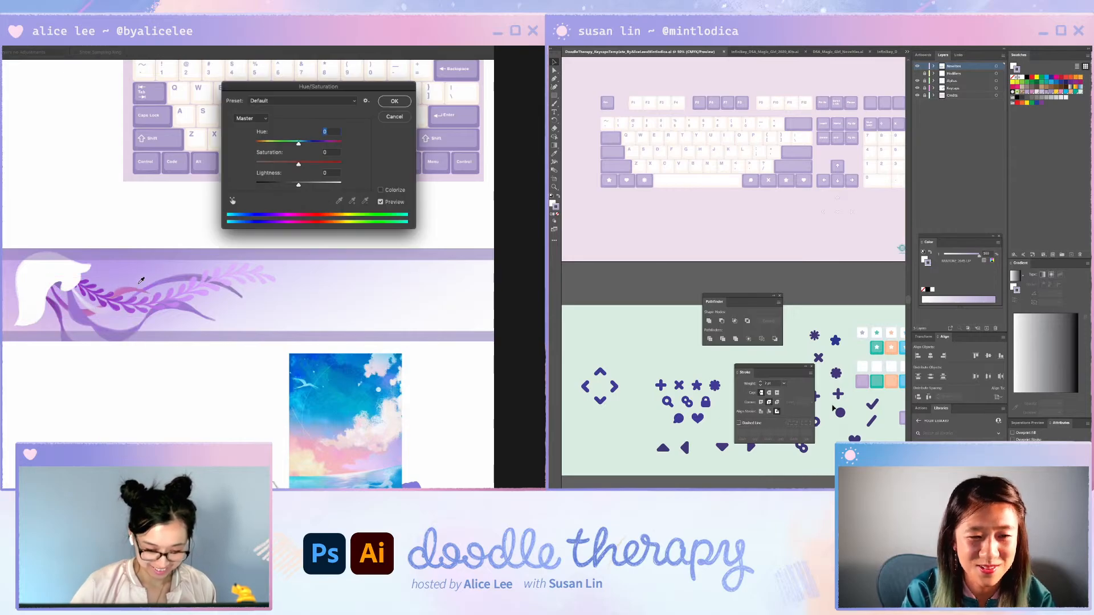
drag(297, 144, 289, 145)
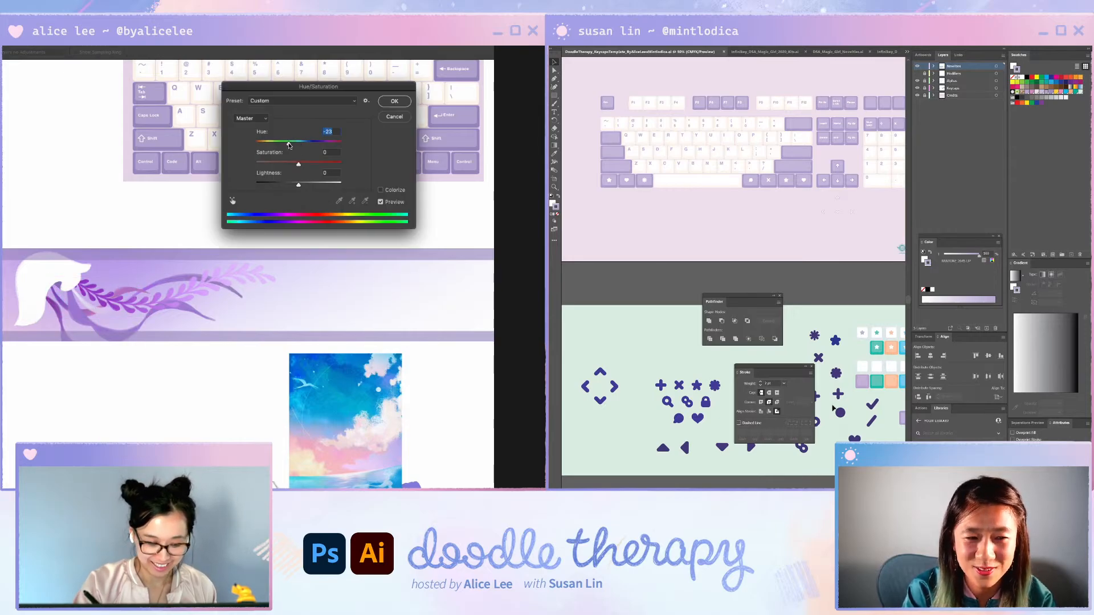
click(392, 105)
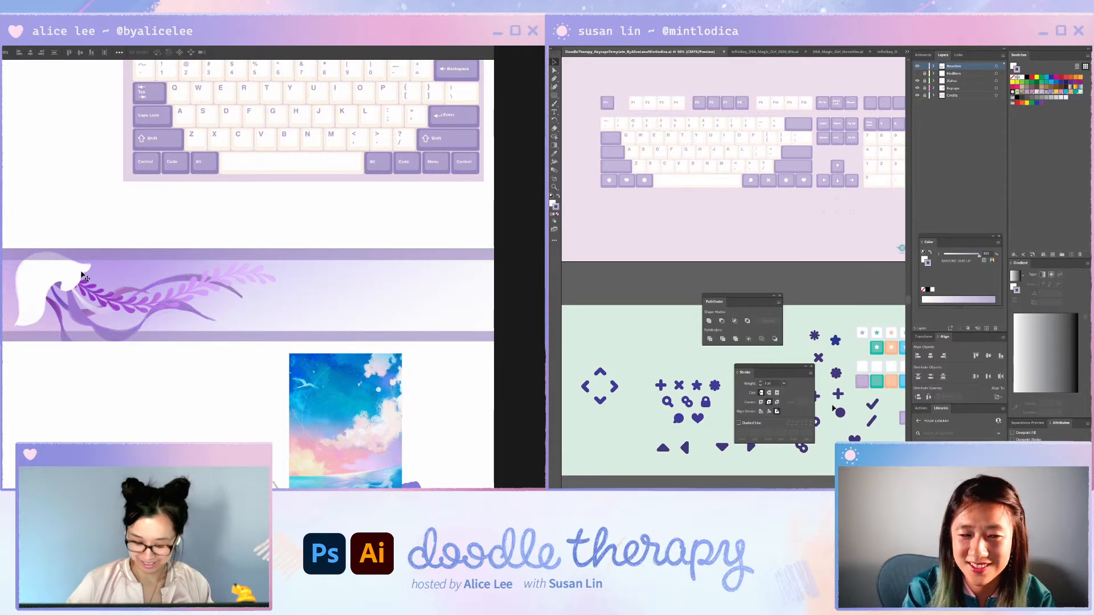
- Color the white head shape with a sampled purple using the Gradient tool
key(i)
key(g)
drag(54, 300, 76, 169)
drag(48, 260, 126, 110)
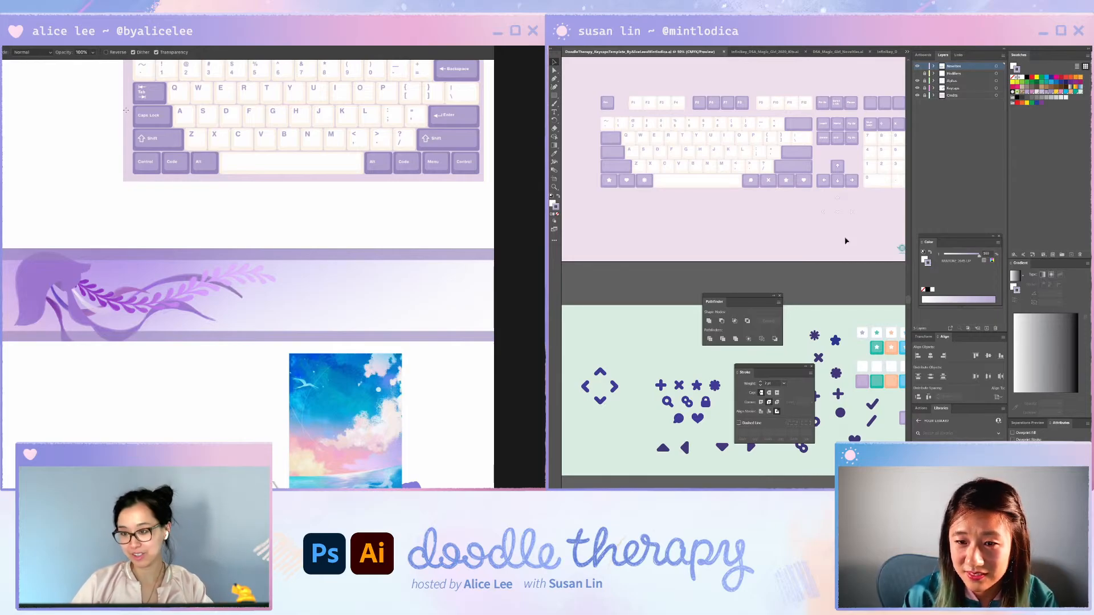
- In Illustrator, place a navy icon from the icon set on the right Shift keycap and match the heart icon's white styling
scroll(859, 237, up, 3)
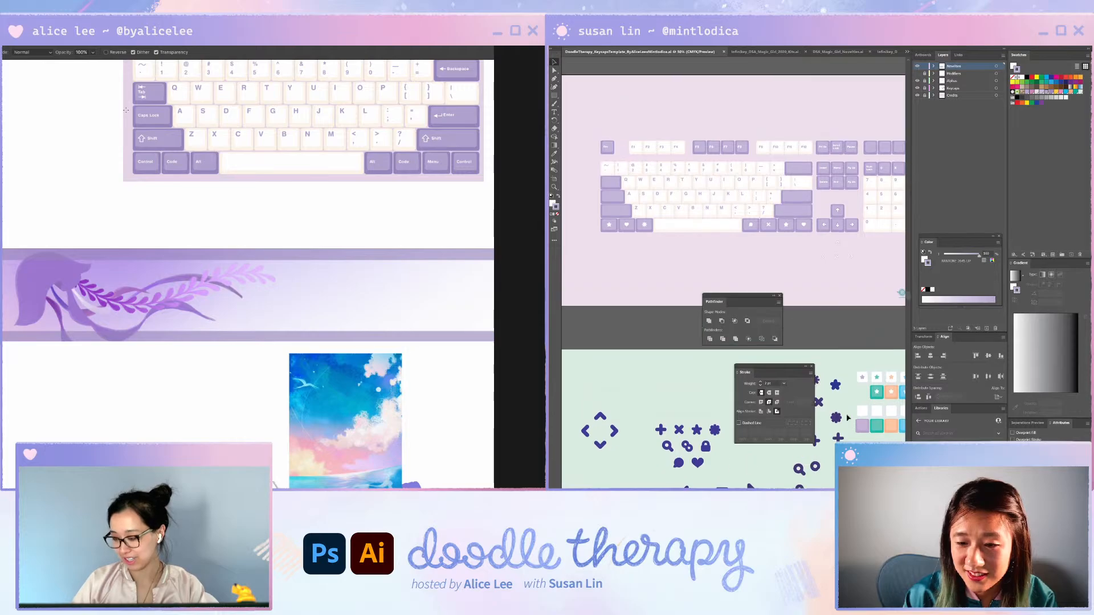
click(600, 439)
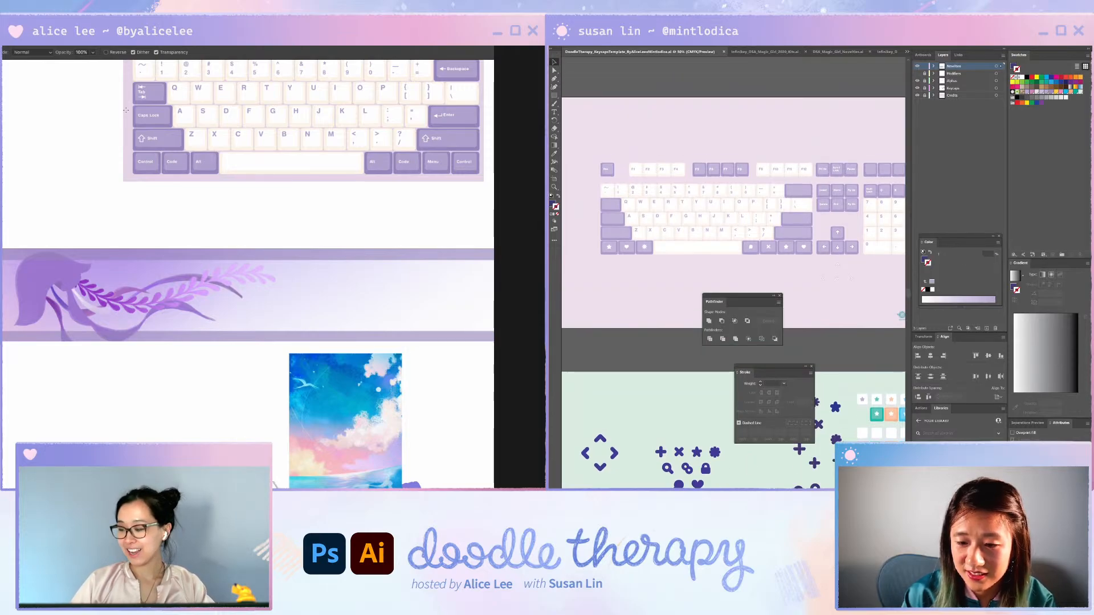
drag(838, 342, 803, 233)
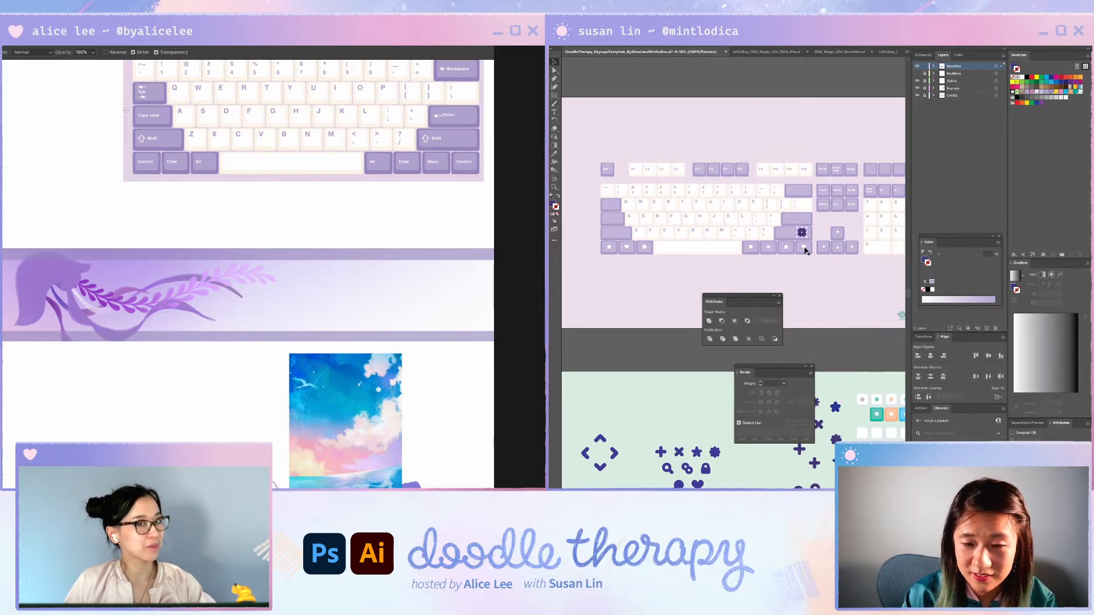
key(i)
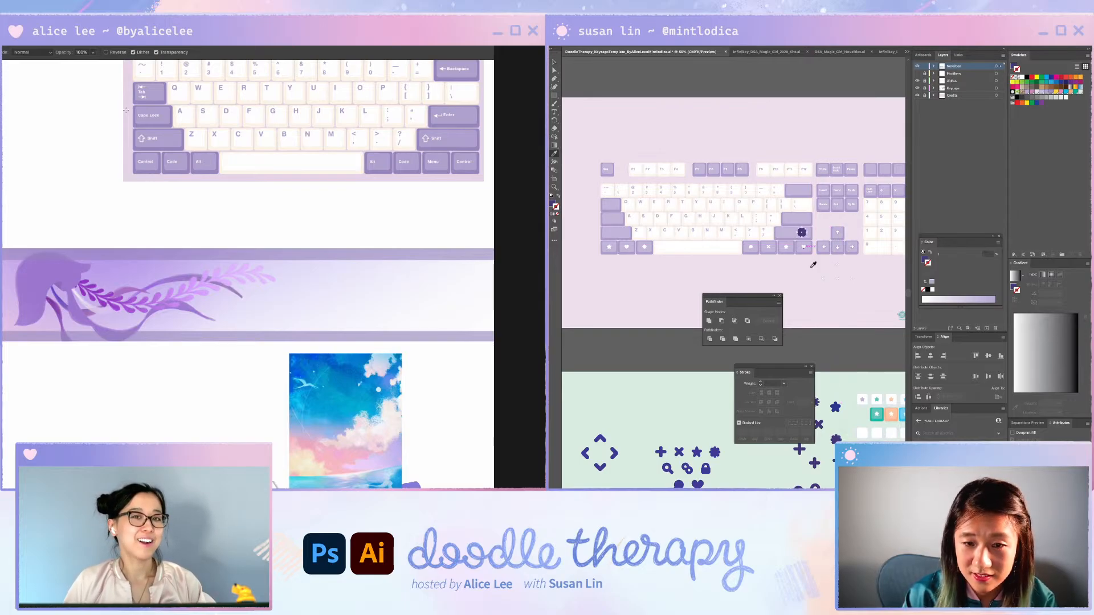
click(805, 248)
key(v)
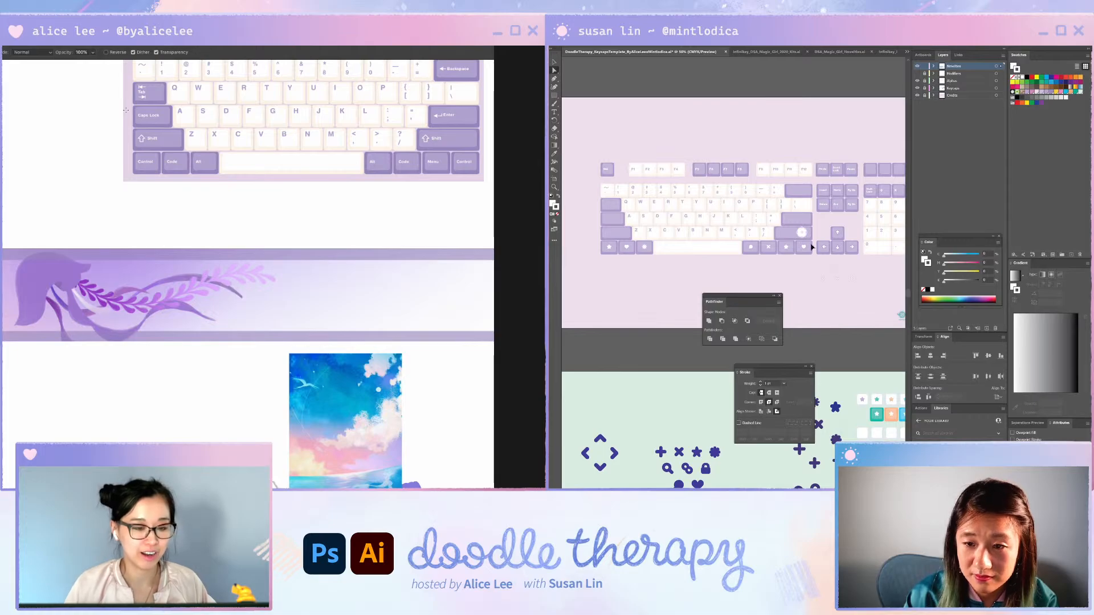
- Move the white icon from the right Shift keycap to the Enter keycap and save the document
mouse_move(807, 234)
mouse_down()
mouse_move(721, 221)
mouse_move(811, 208)
mouse_move(805, 199)
mouse_move(793, 222)
mouse_up()
click(810, 280)
key(ctrl+s)
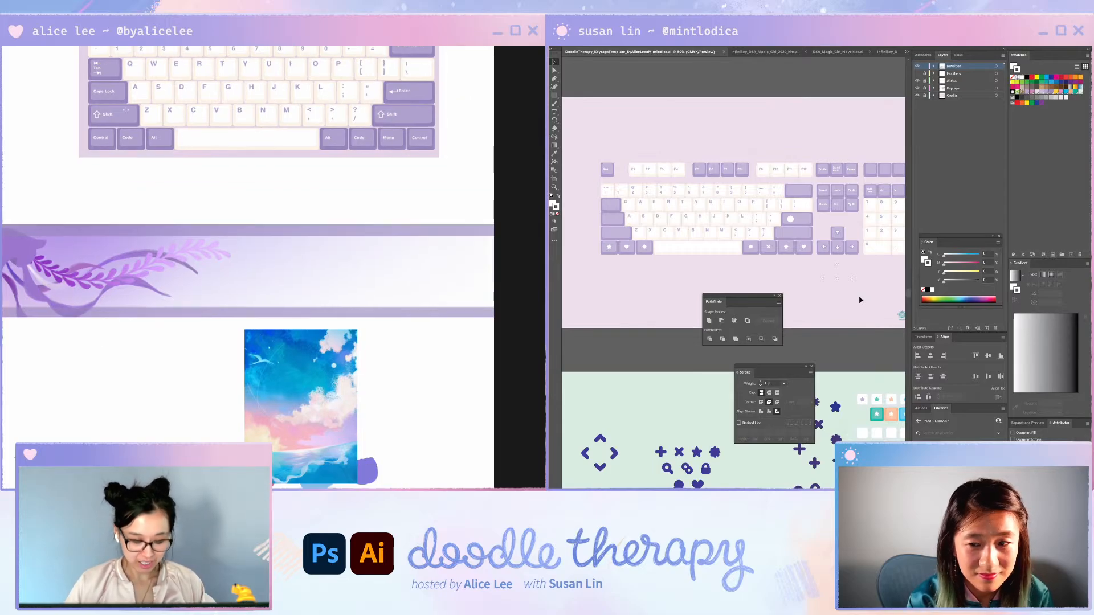
- Open the template.psd document in Photoshop and review the Illustrator keycap layout
click(171, 77)
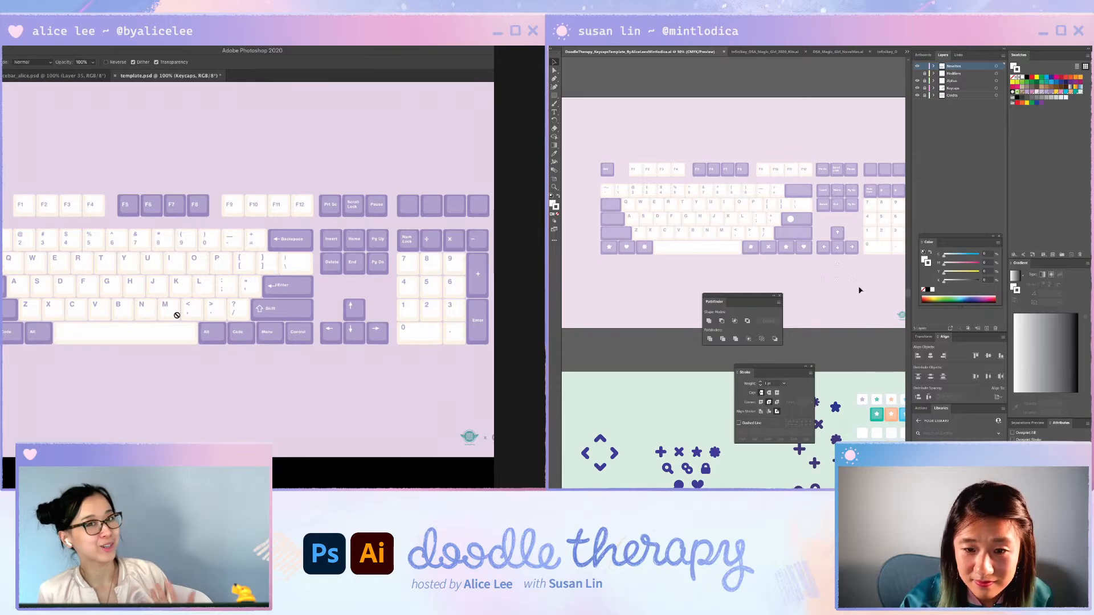
scroll(860, 279, up, 1)
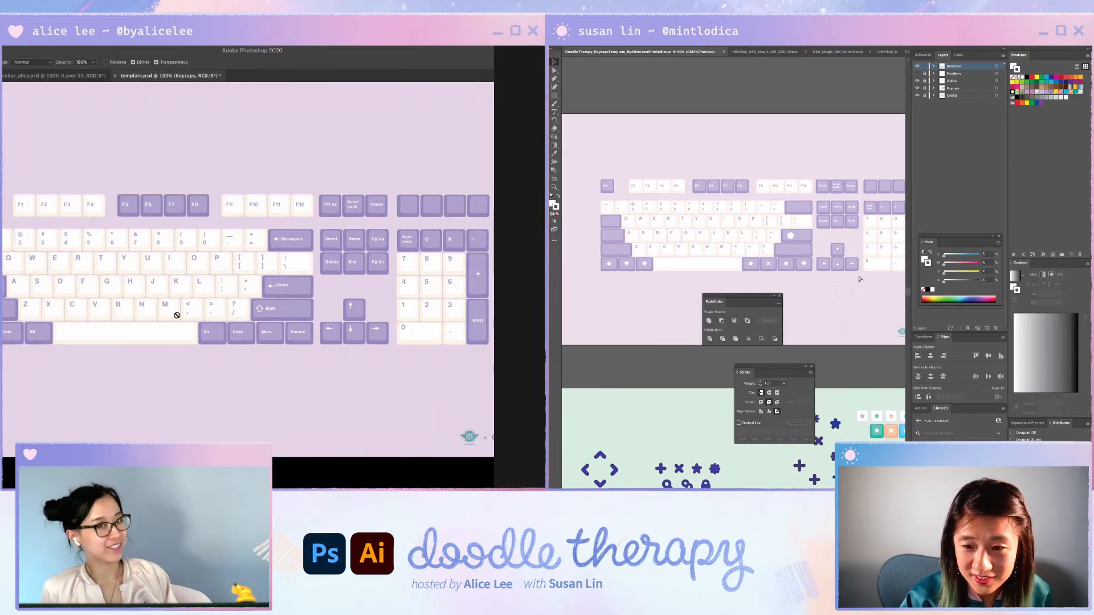
key(ctrl+=)
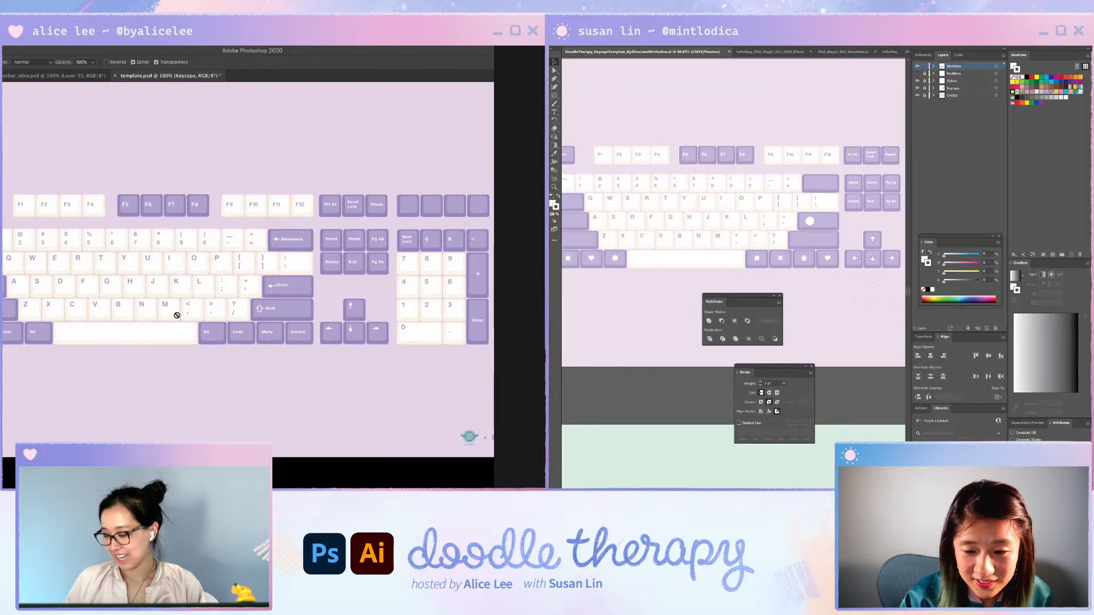
scroll(734, 228, left, 3)
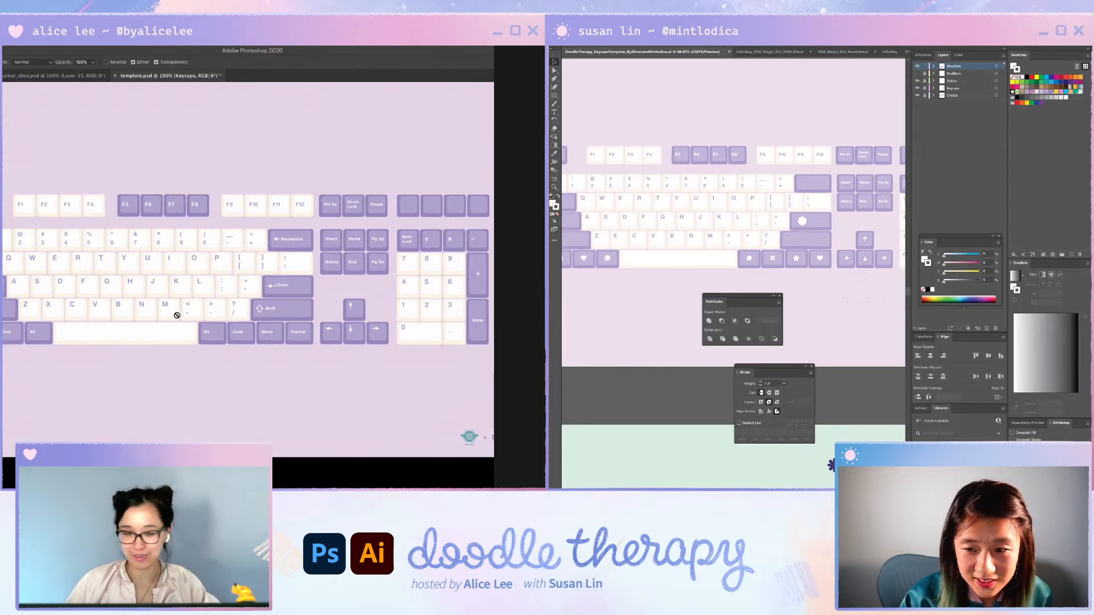
- Review the keyboard reference photos in the Photoshop space bar document and return to the space bar illustration
scroll(901, 310, right, 6)
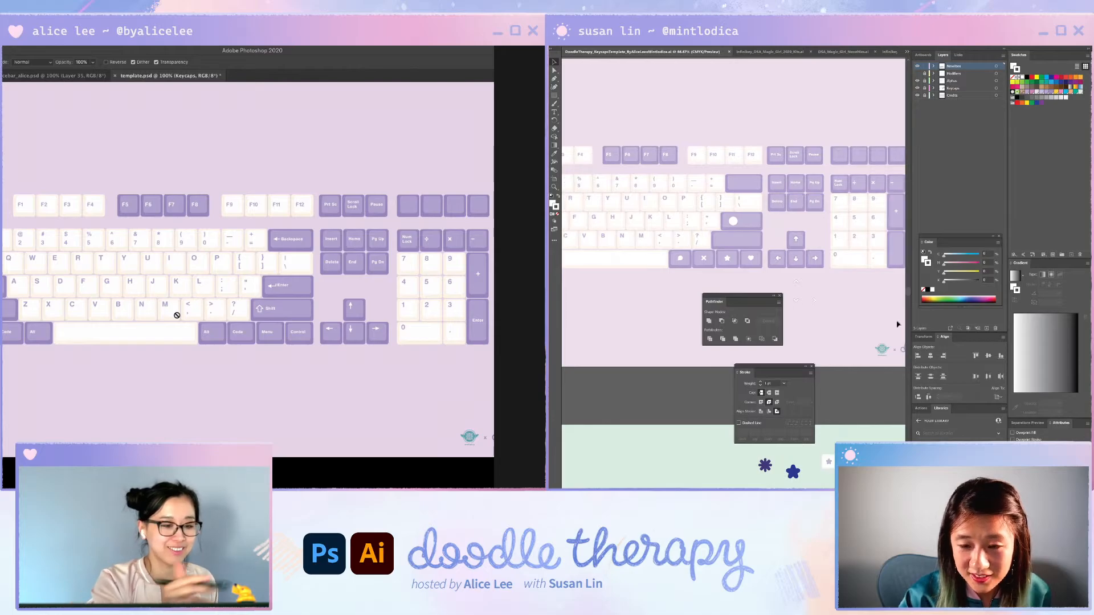
key(ctrl+Tab)
key(ctrl+equal)
key(ctrl+equal)
key(super+minus)
key(super+minus)
key(super+minus)
drag(368, 369, 268, 314)
scroll(769, 164, up, 1)
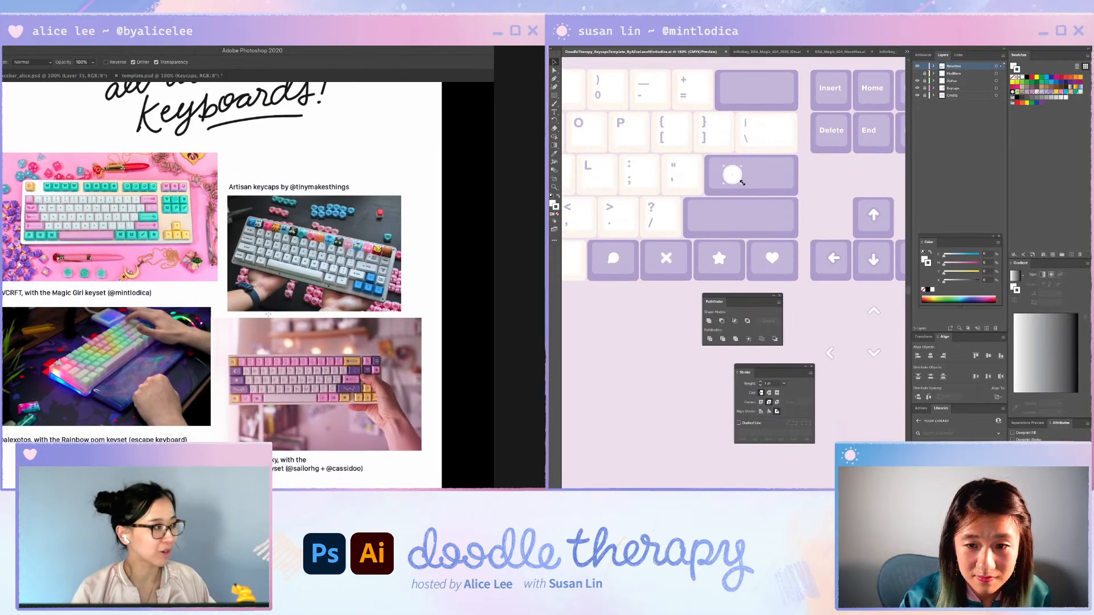
click(36, 76)
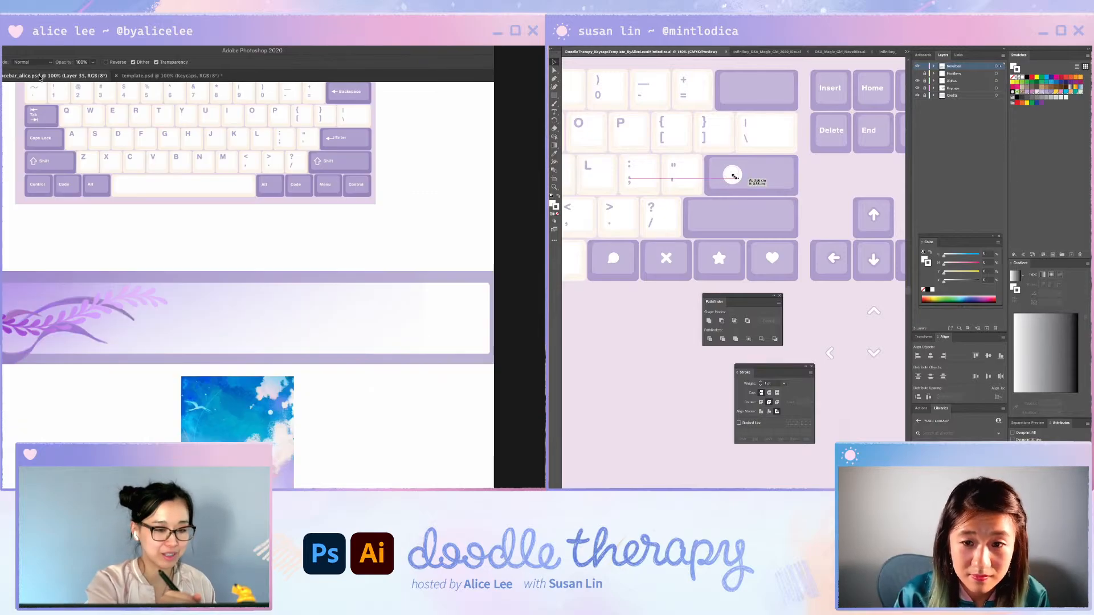
- In Illustrator, scale down the white round icon on the Enter keycap and save the document
drag(735, 177, 735, 176)
click(860, 185)
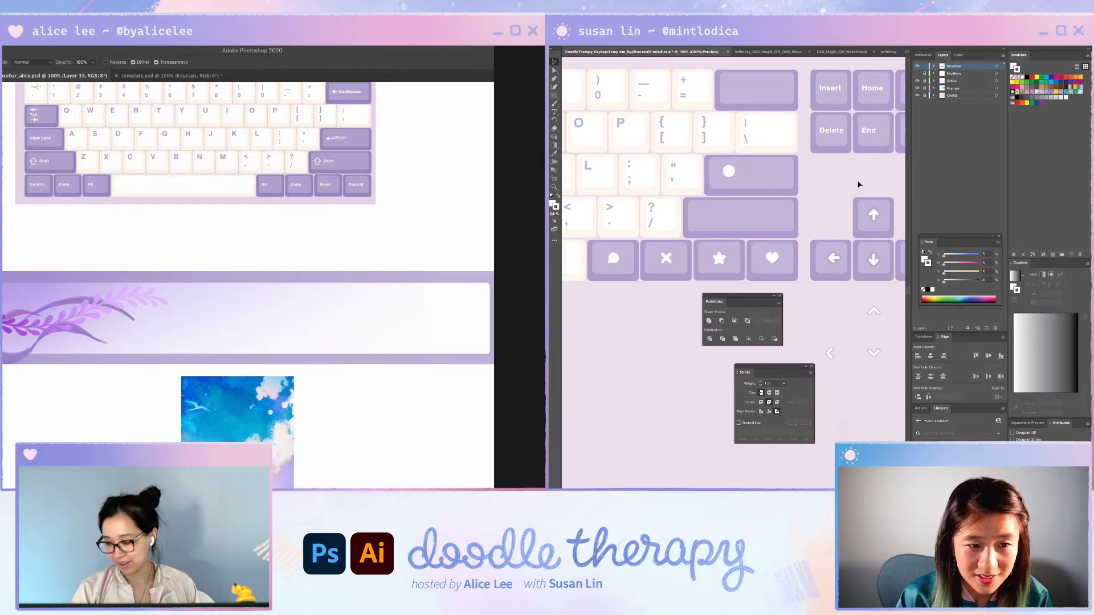
key(ctrl+s)
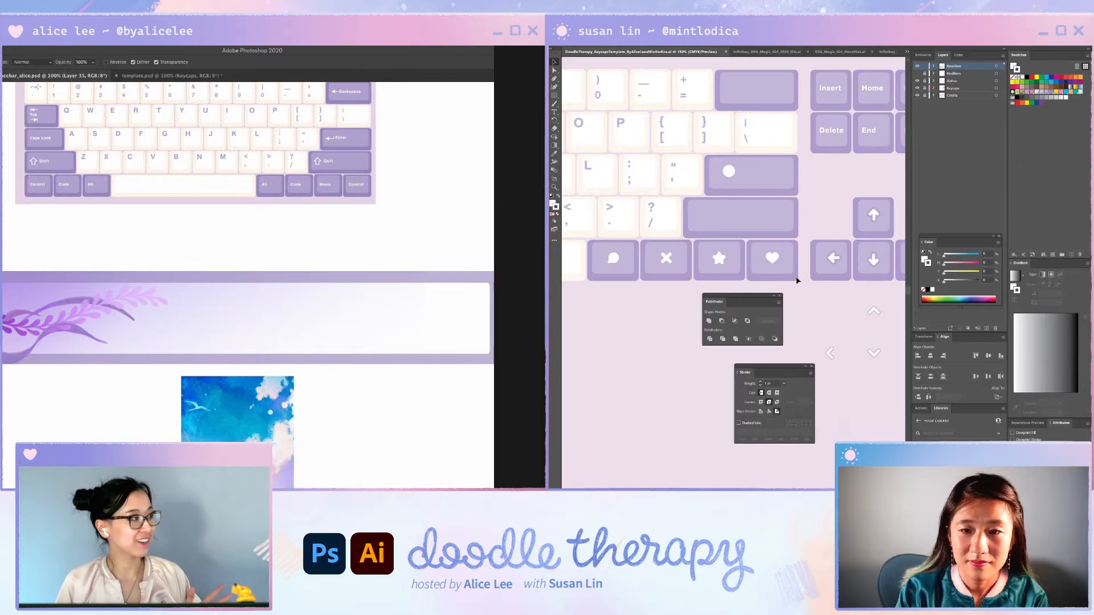
scroll(796, 281, up, 1)
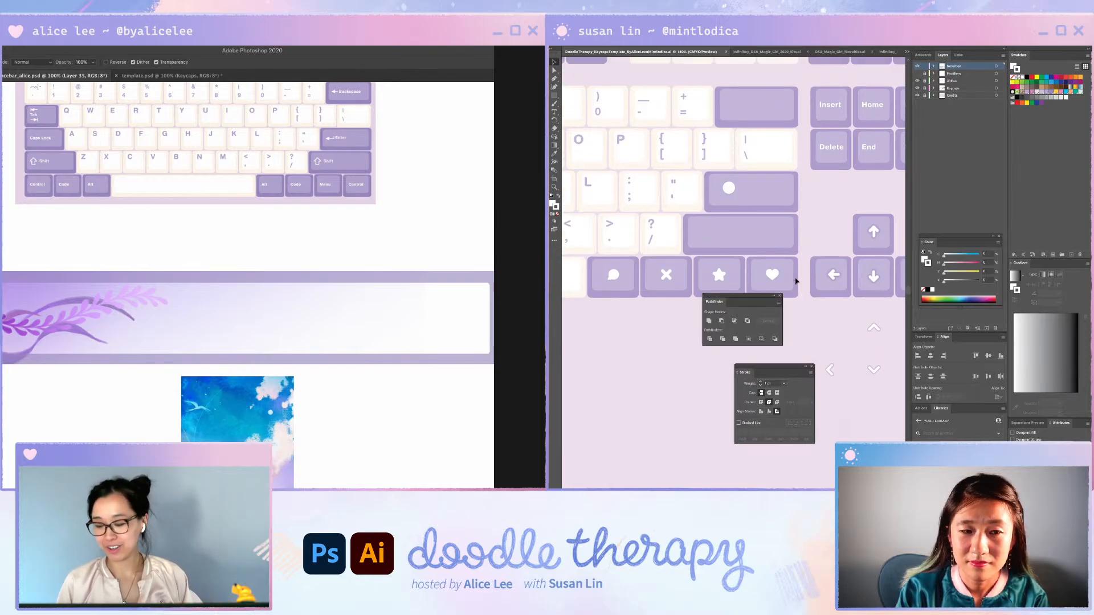